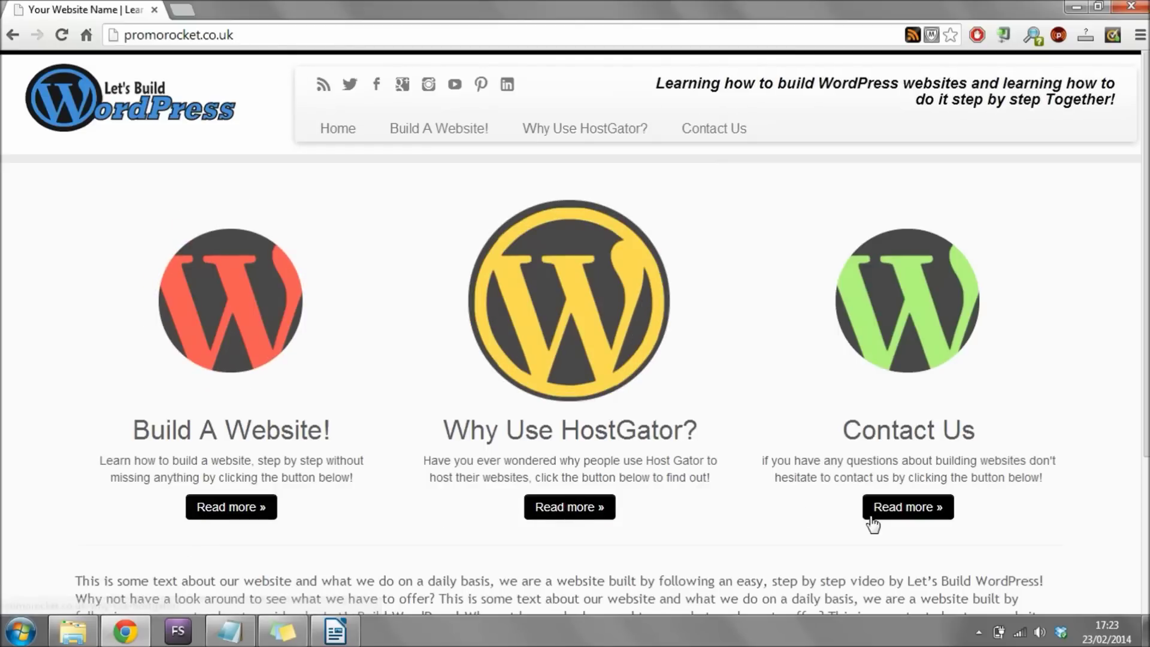
Open the Why Use HostGator? page via Read more and scroll through its content.
click(571, 515)
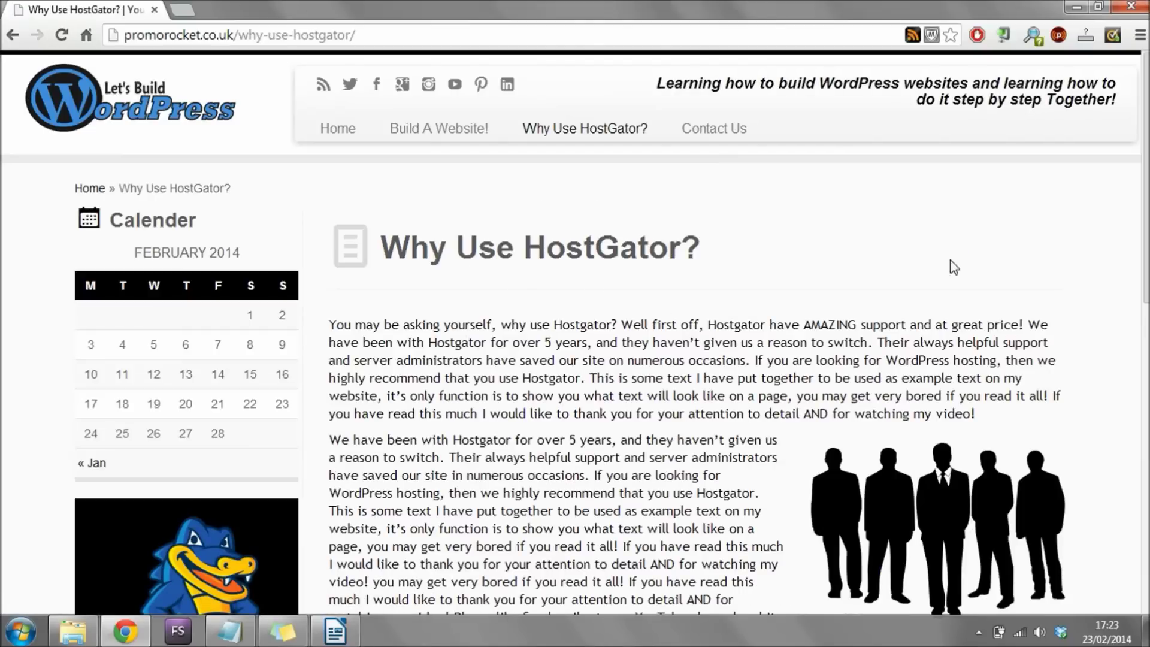
scroll(1145, 168, down, 2)
scroll(1145, 168, down, 2)
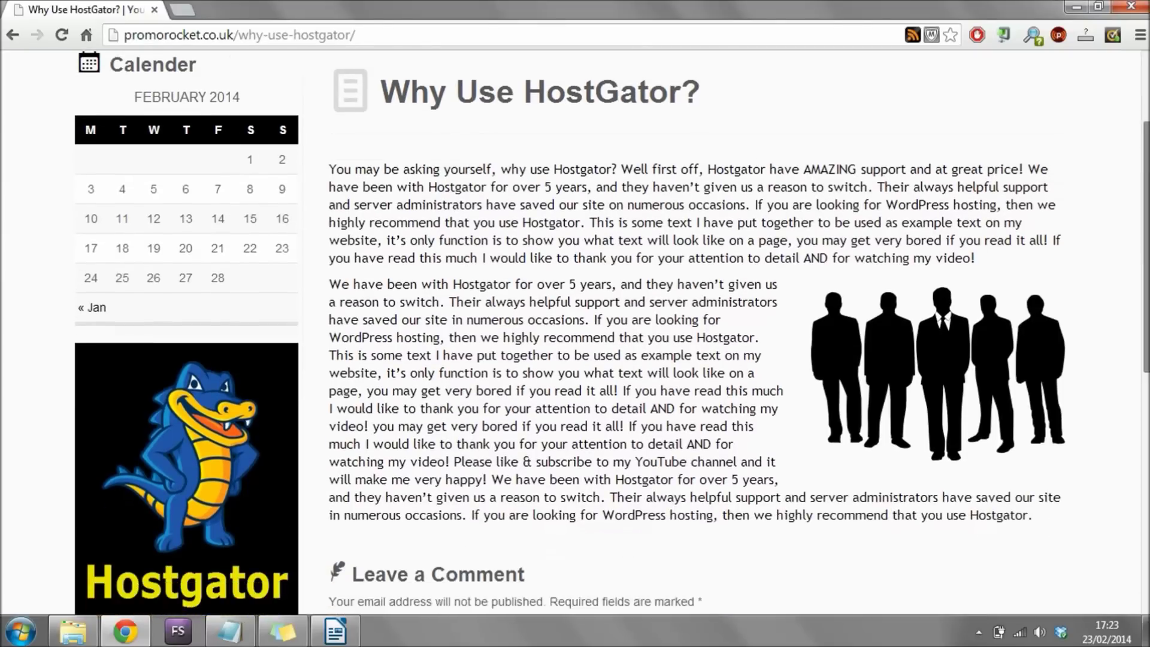
scroll(1145, 168, up, 5)
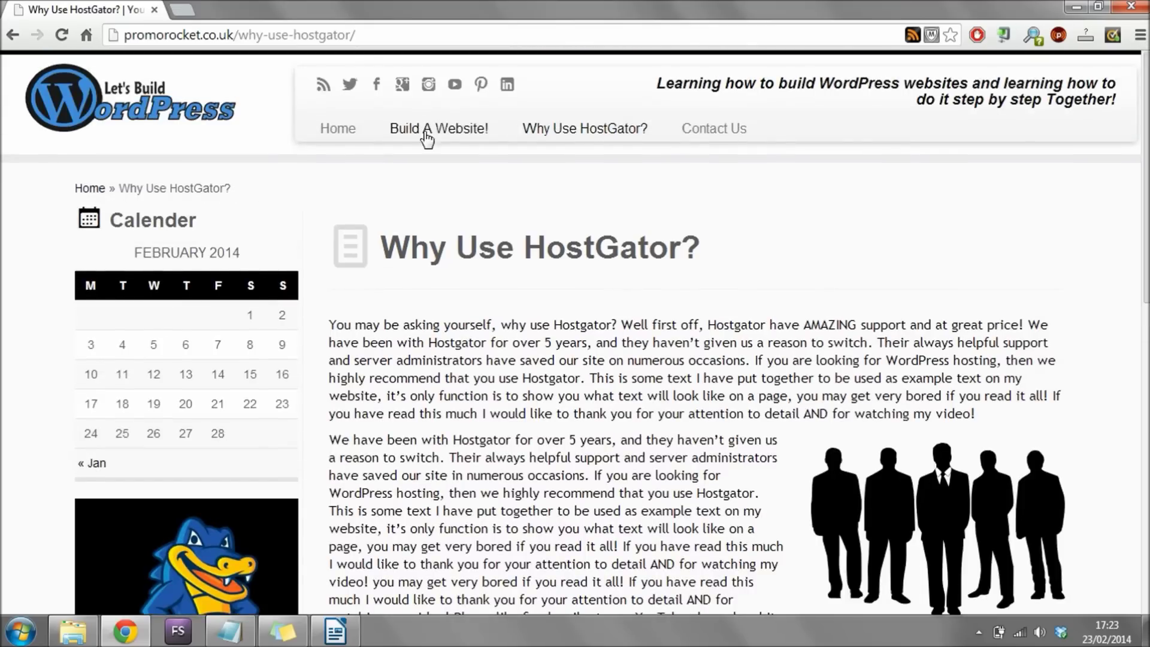
Go to the Build A Website! page and scroll down to its embedded YouTube video.
click(426, 134)
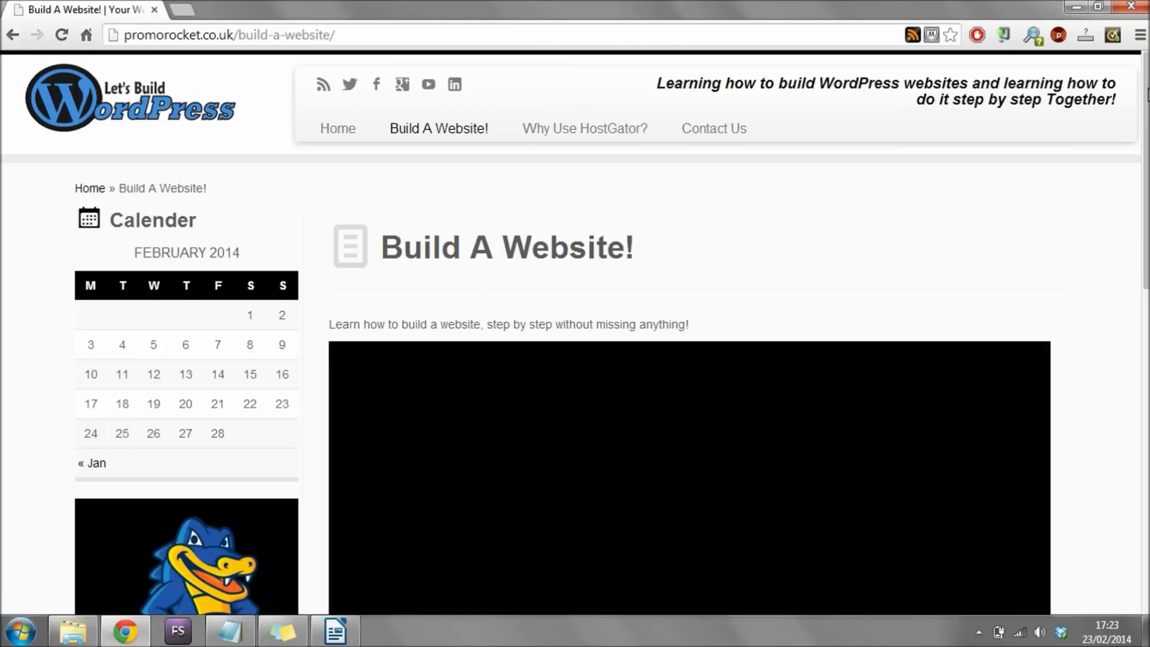
scroll(575, 333, down, 4)
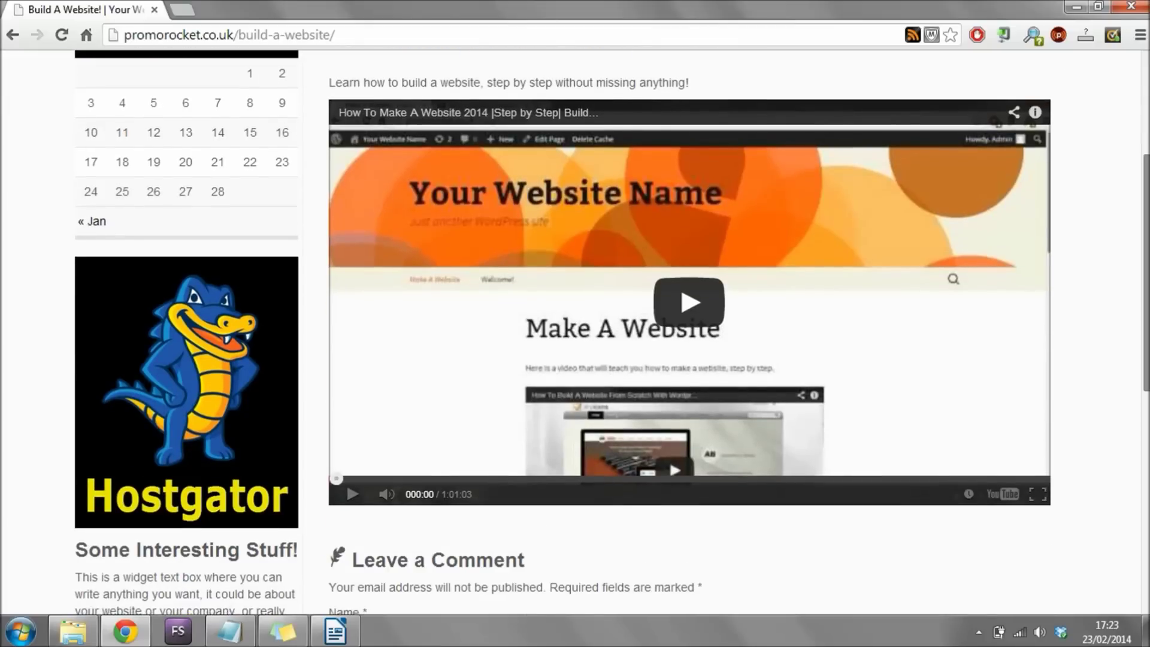
scroll(590, 346, down, 4)
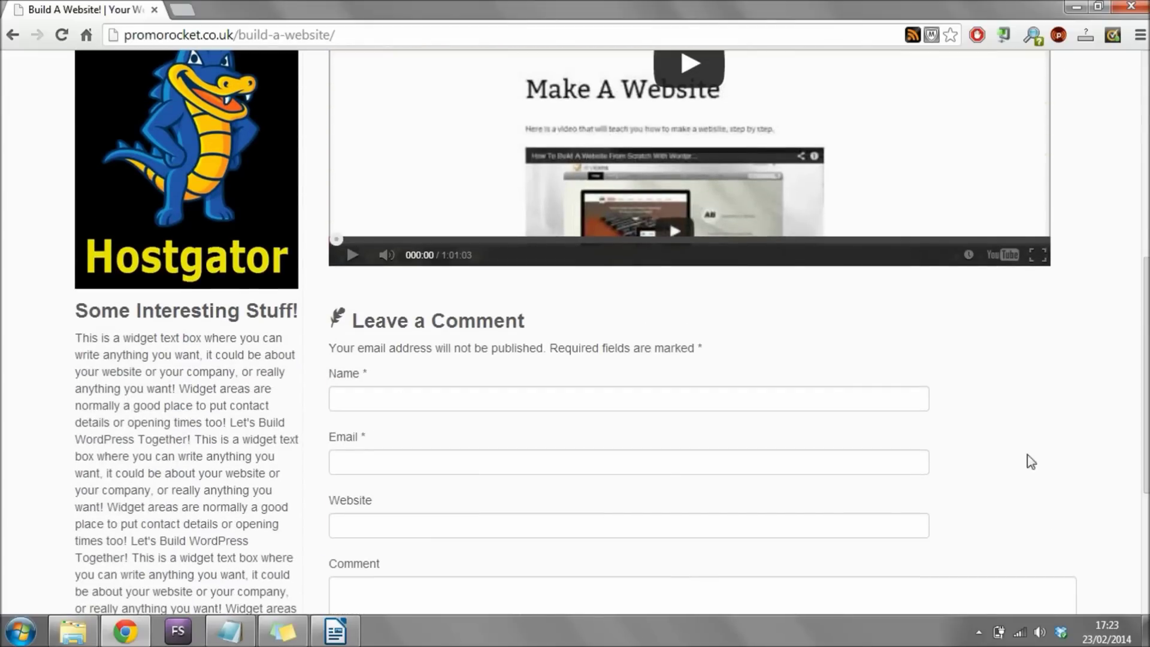
drag(1145, 470, 1131, 156)
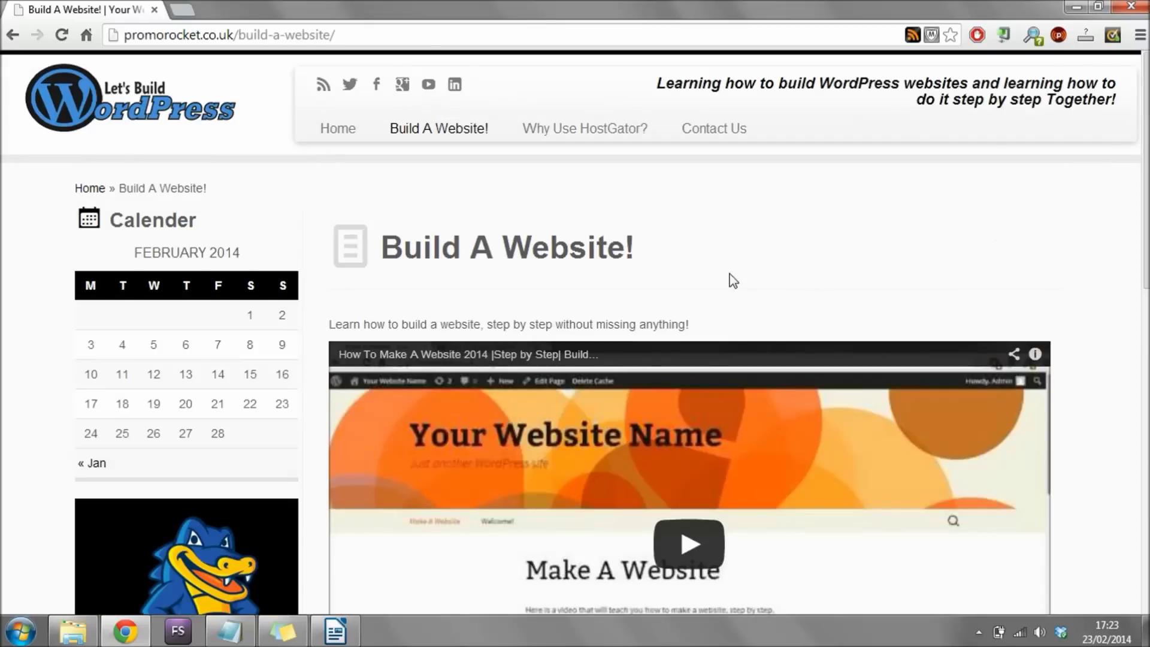
click(724, 129)
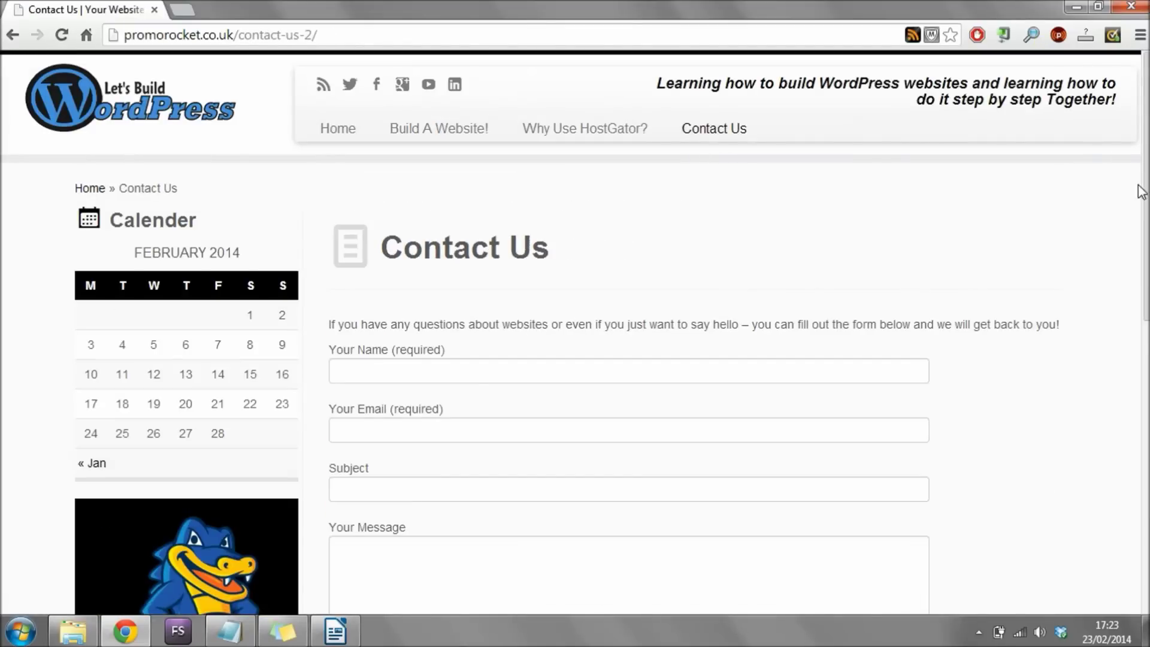
Try the Contact Us form's Name, Email, Subject and Your Message fields.
scroll(550, 112, down, 3)
click(595, 199)
click(600, 266)
click(599, 317)
click(457, 423)
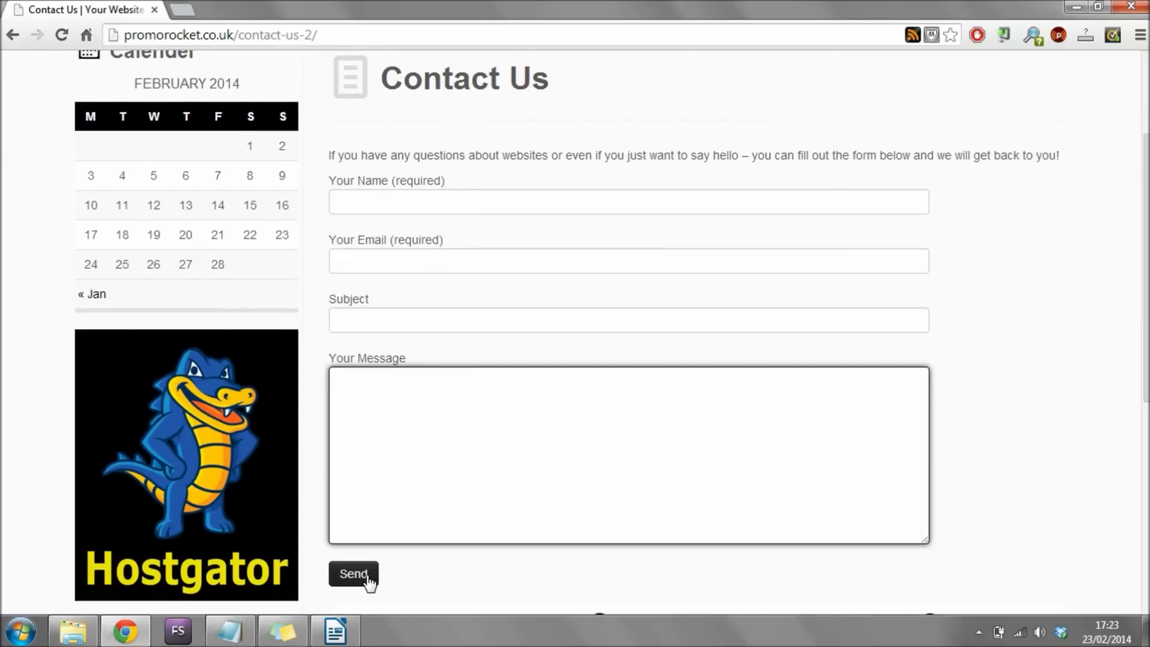
Open hostgator.com from the sidebar banner, close that tab, and return to the home page.
scroll(369, 582, up, 3)
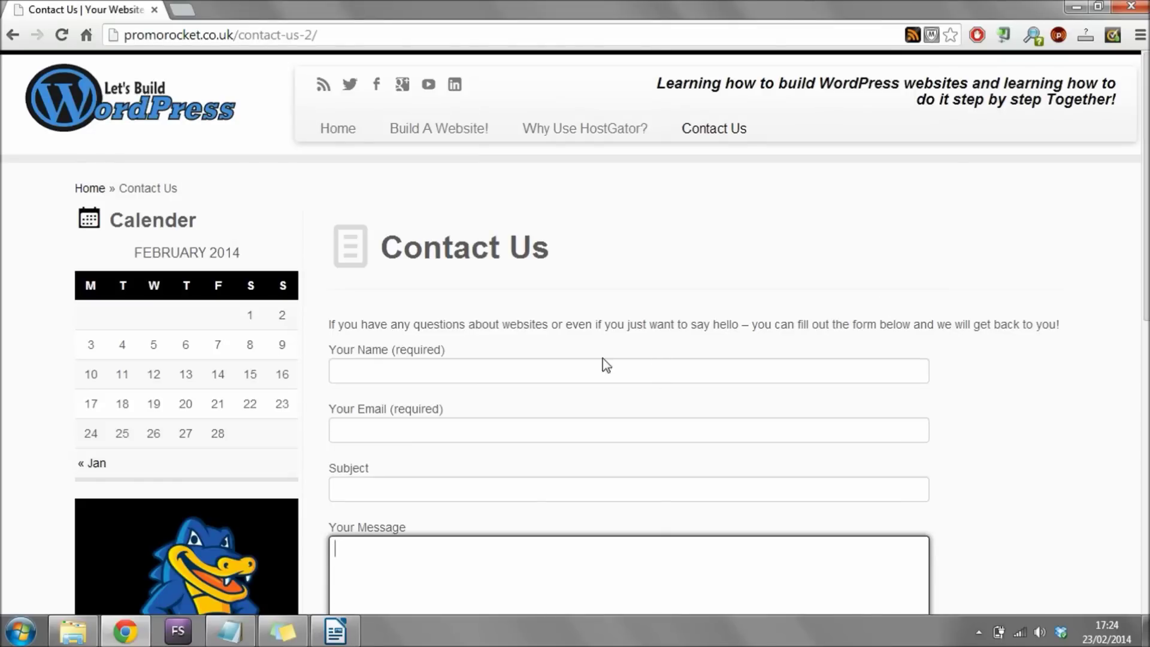
scroll(6, 266, down, 3)
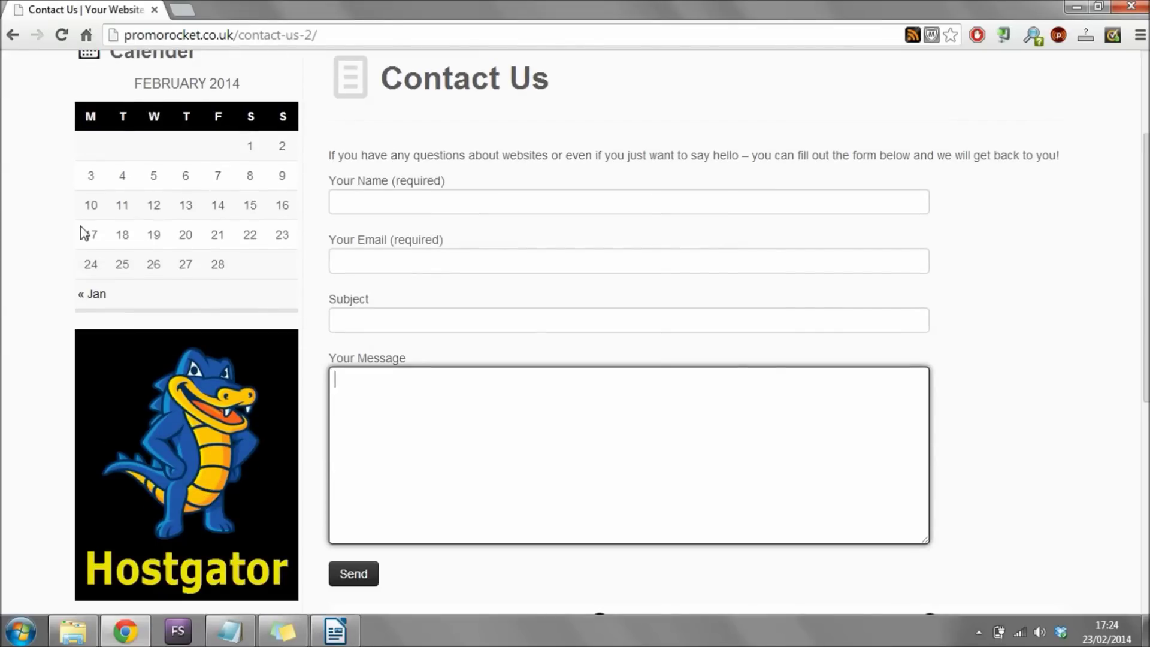
scroll(43, 258, down, 4)
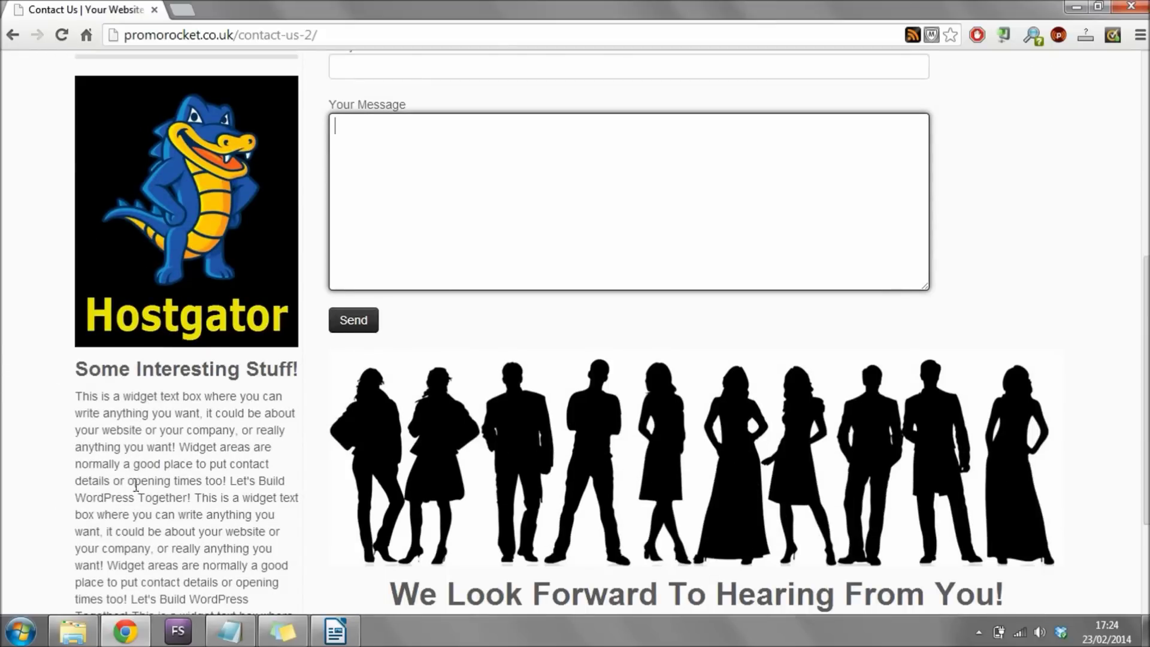
scroll(200, 441, up, 2)
scroll(201, 442, up, 5)
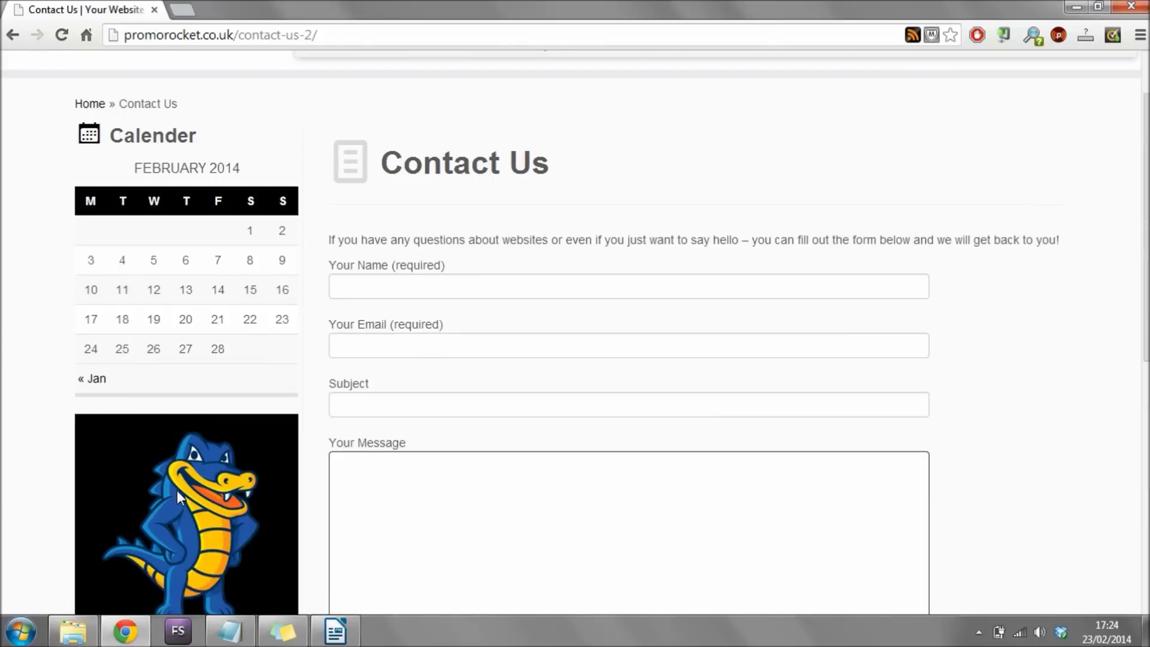
click(181, 498)
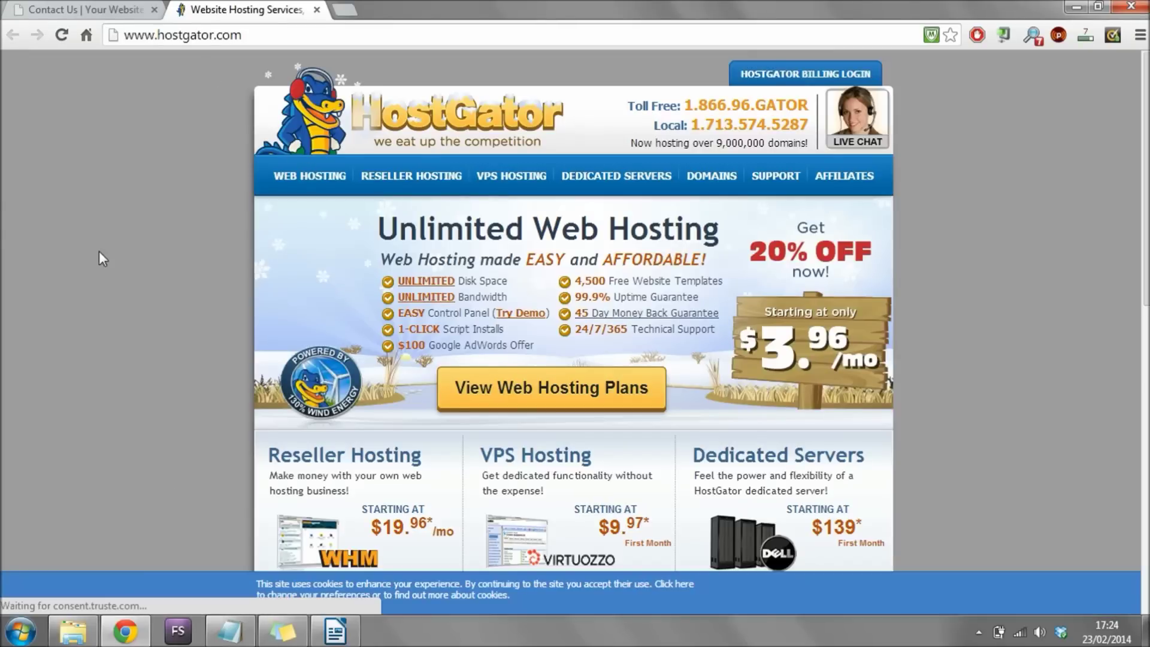
click(316, 9)
scroll(455, 365, up, 2)
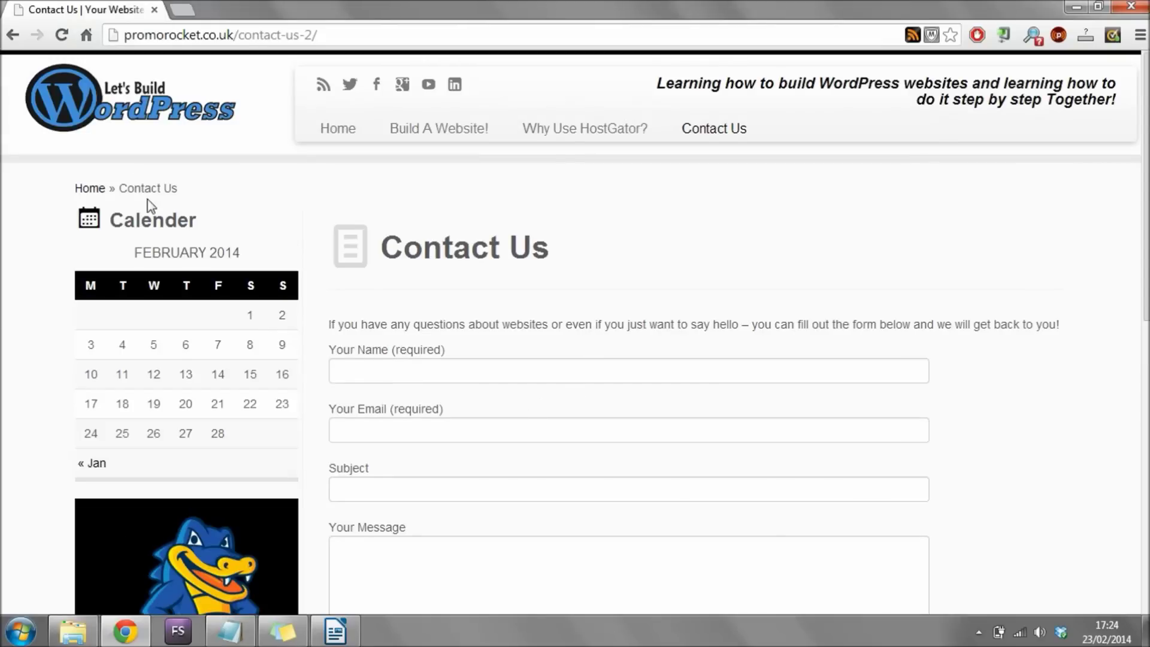
click(113, 112)
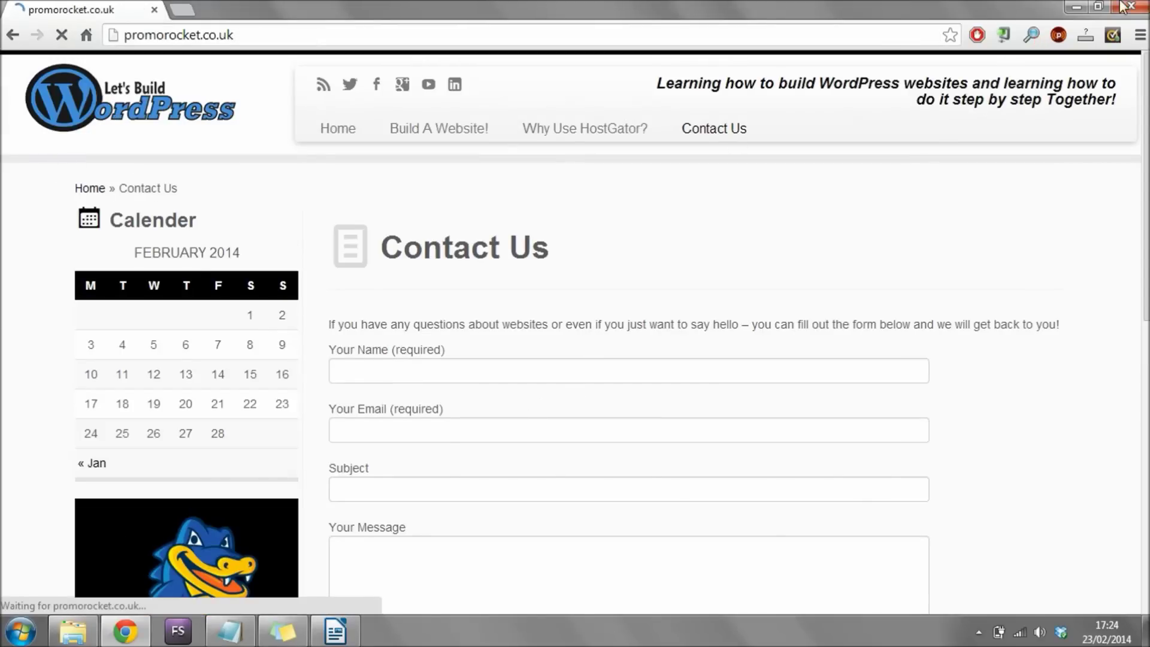
Restore Chrome to a small window, resize it to scroll the mobile layout, then maximize it.
click(1100, 8)
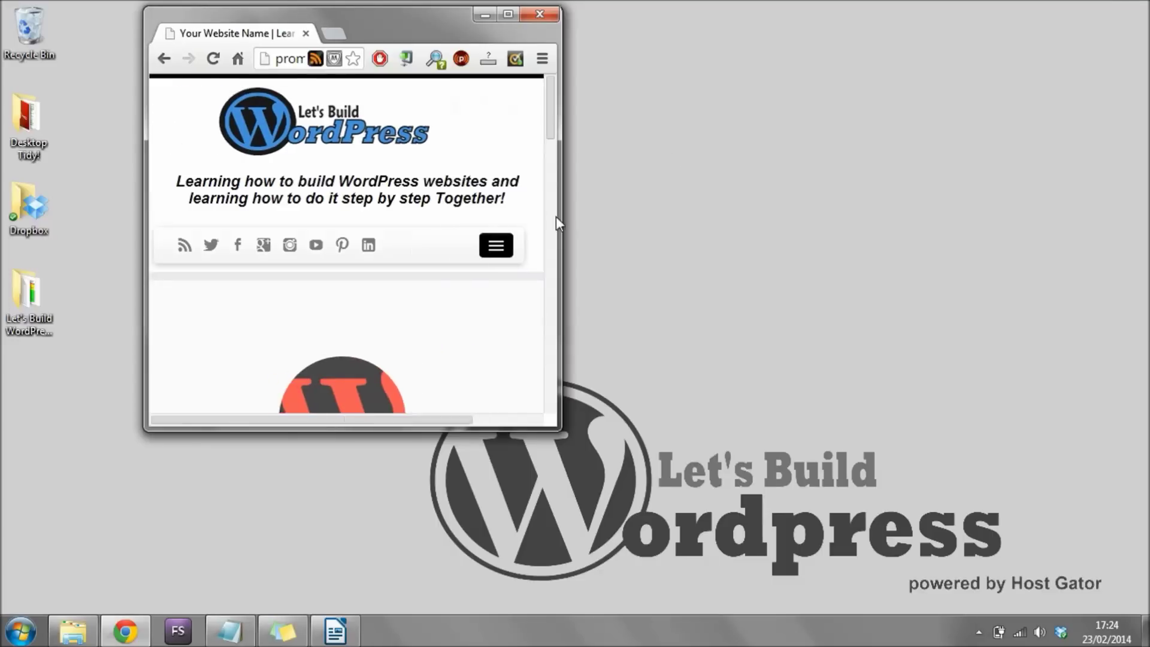
drag(562, 184, 489, 218)
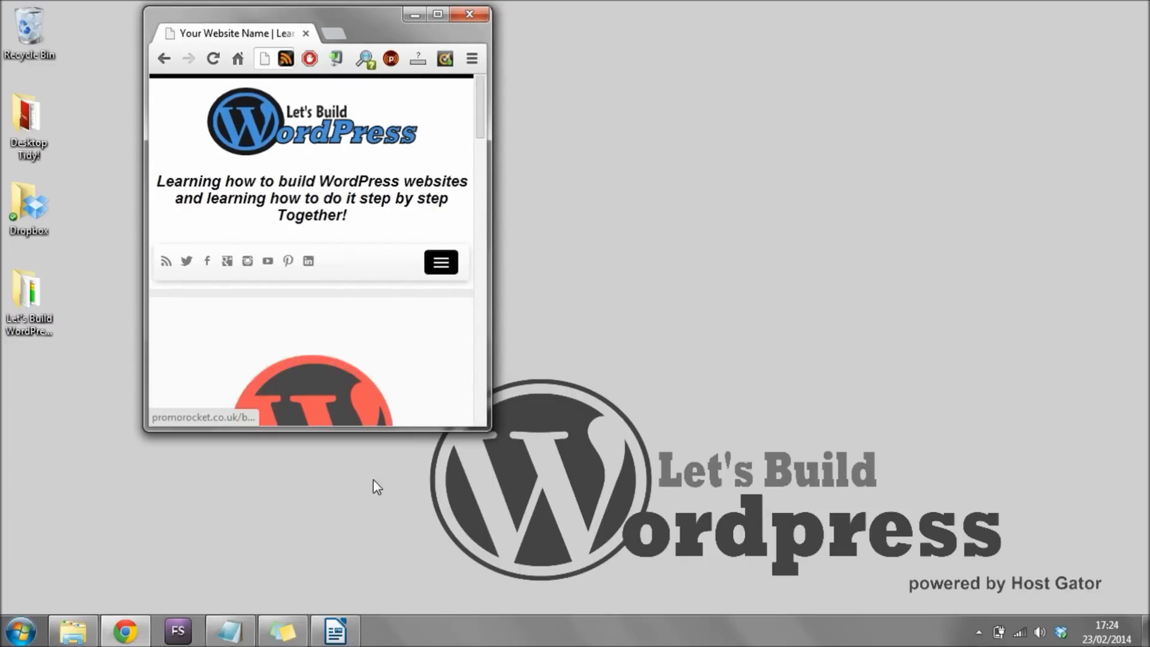
drag(356, 428, 354, 616)
scroll(429, 235, down, 10)
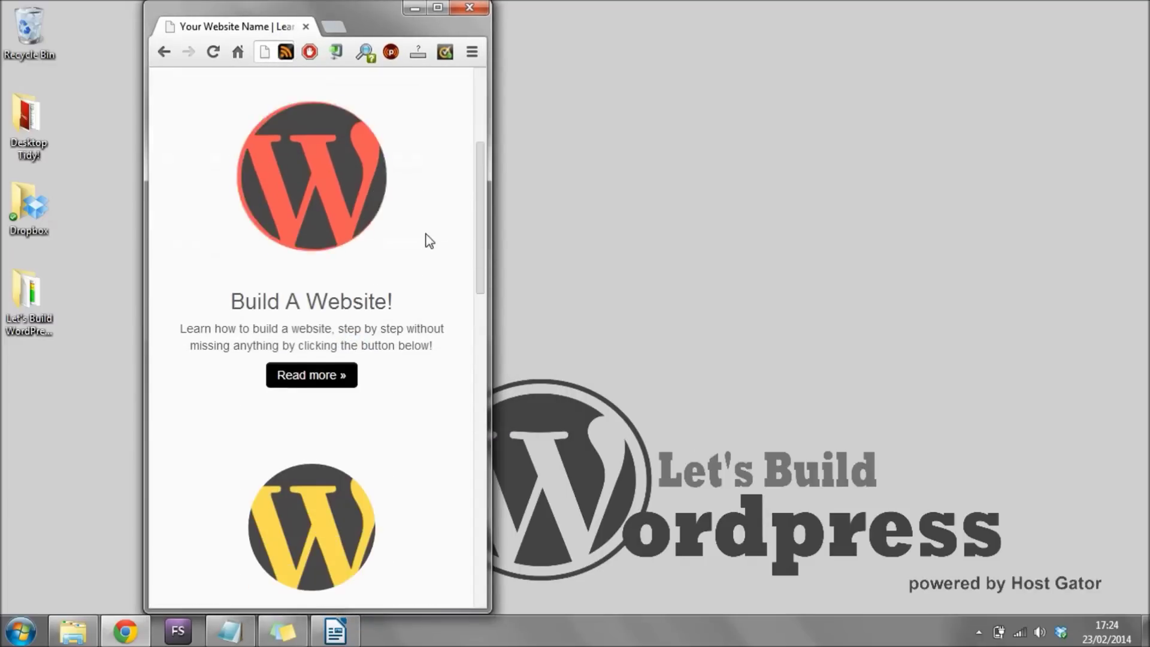
scroll(429, 233, down, 11)
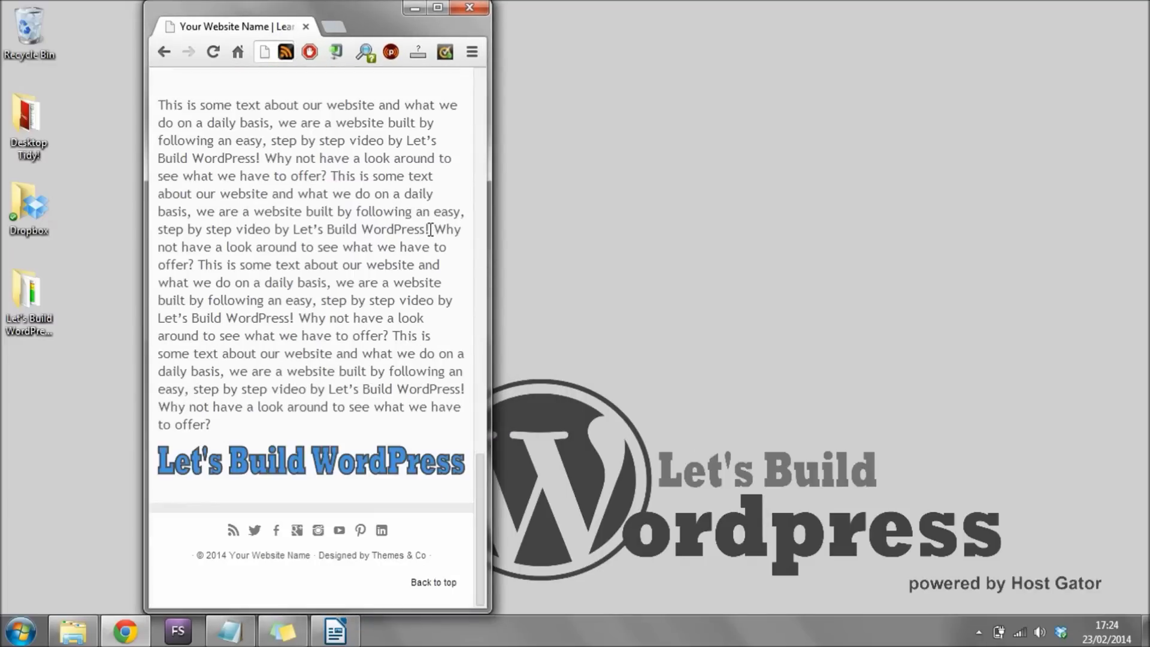
scroll(428, 226, up, 8)
scroll(426, 226, up, 5)
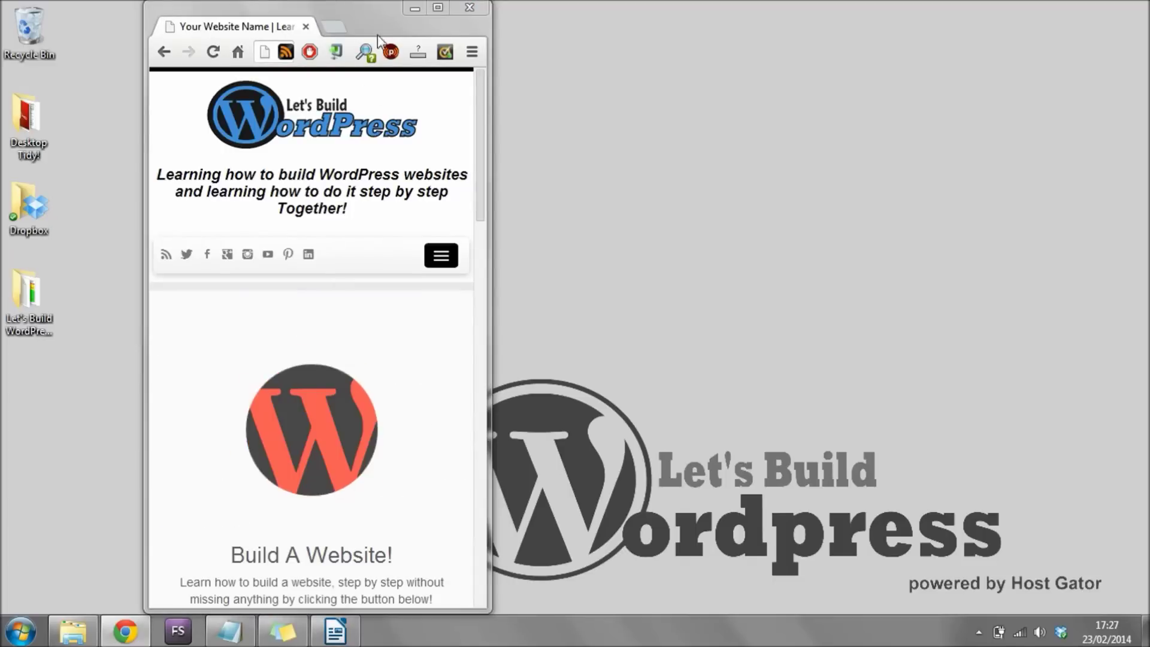
click(437, 8)
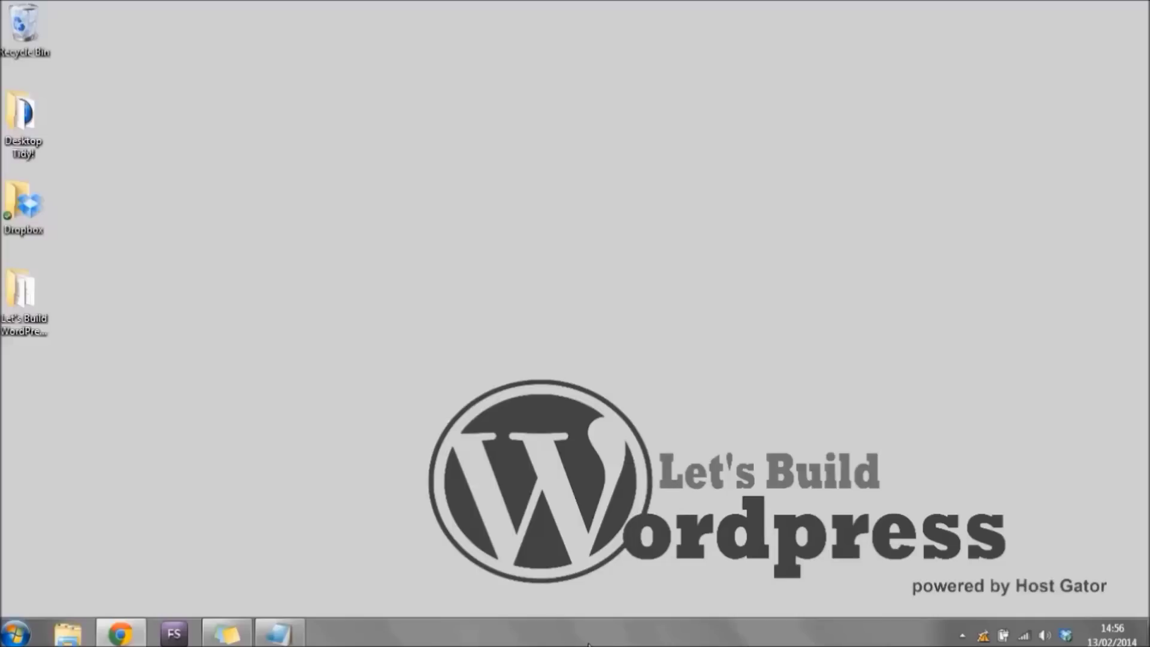
Open the Check List and append ' - $8 (month)' after 'Set Up Hosting'.
click(299, 639)
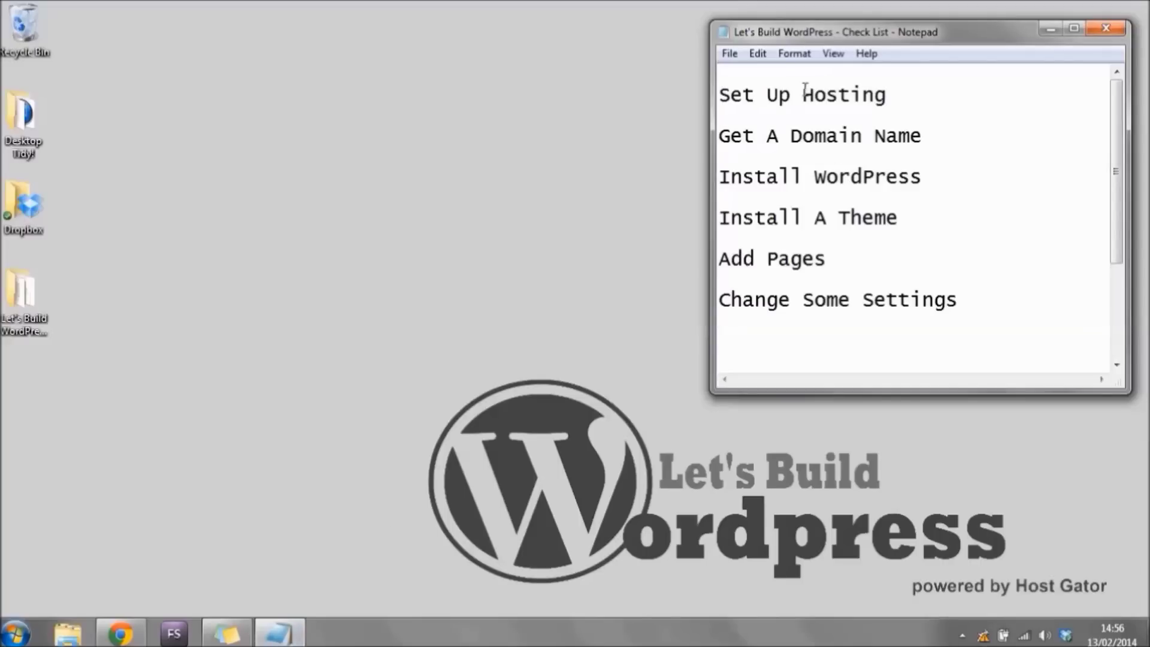
drag(903, 95, 635, 88)
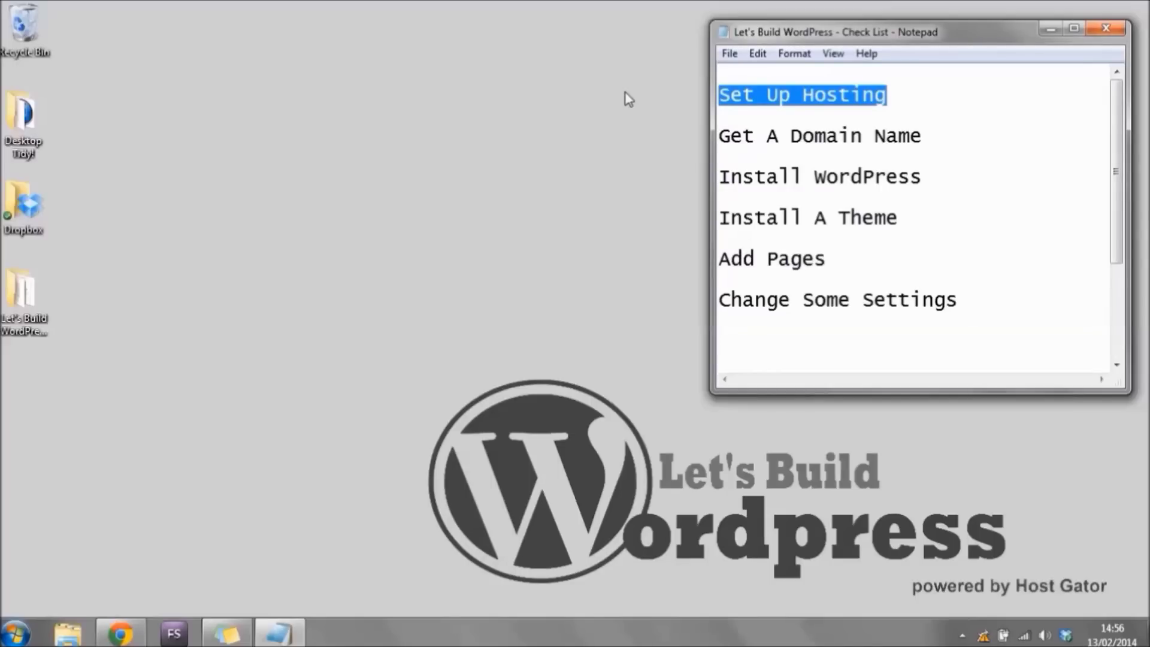
click(941, 91)
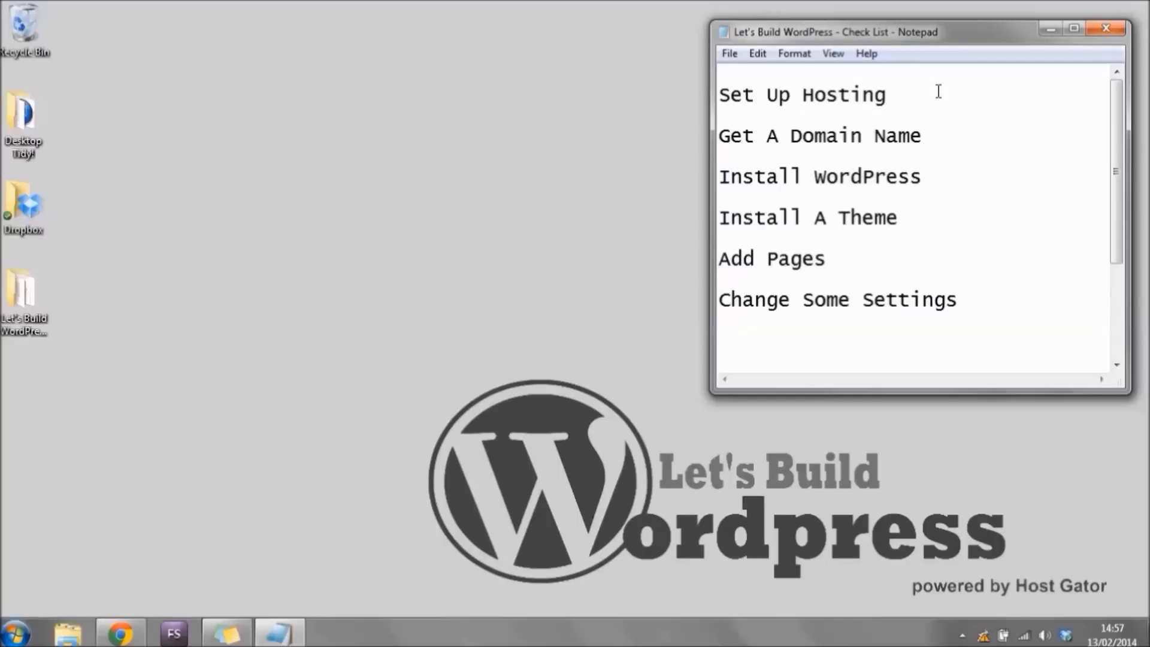
text(- )
text($8)
text( ())
text(month)
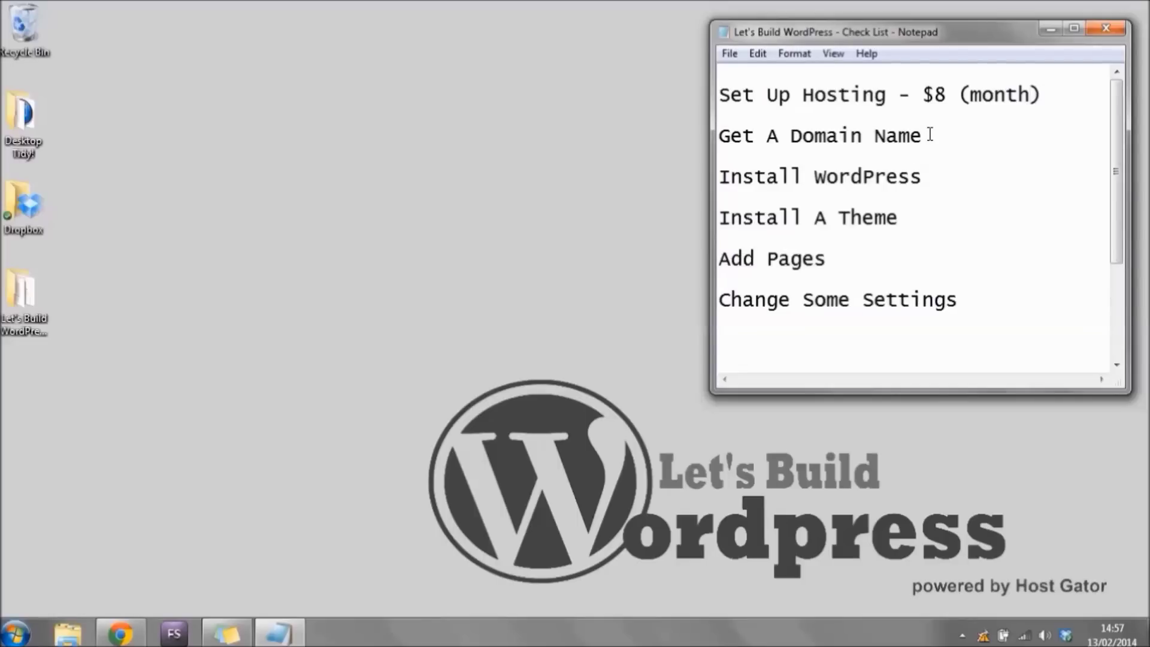
drag(929, 133, 671, 136)
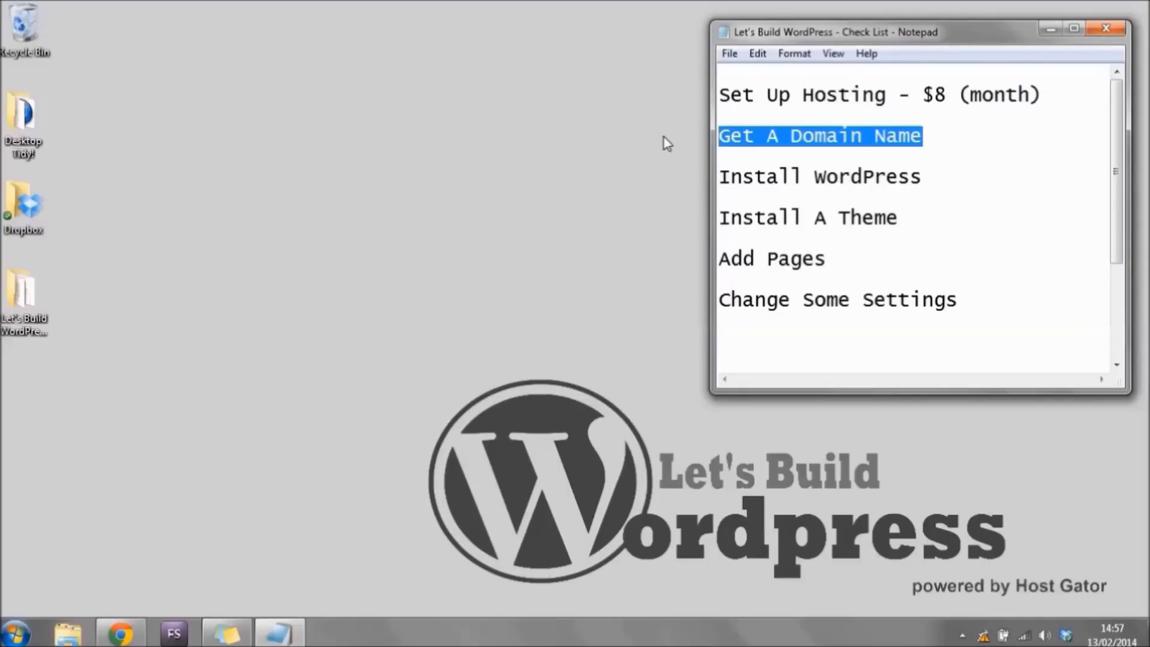
click(970, 137)
text(- $13)
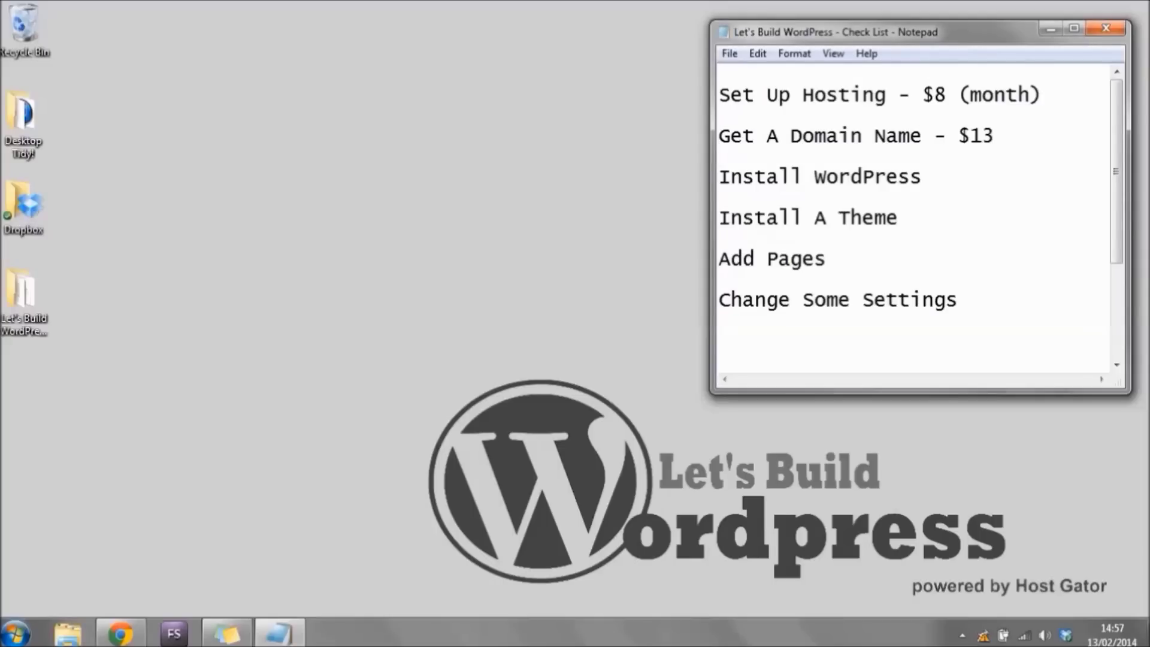
text( ())
key(Left)
text(year)
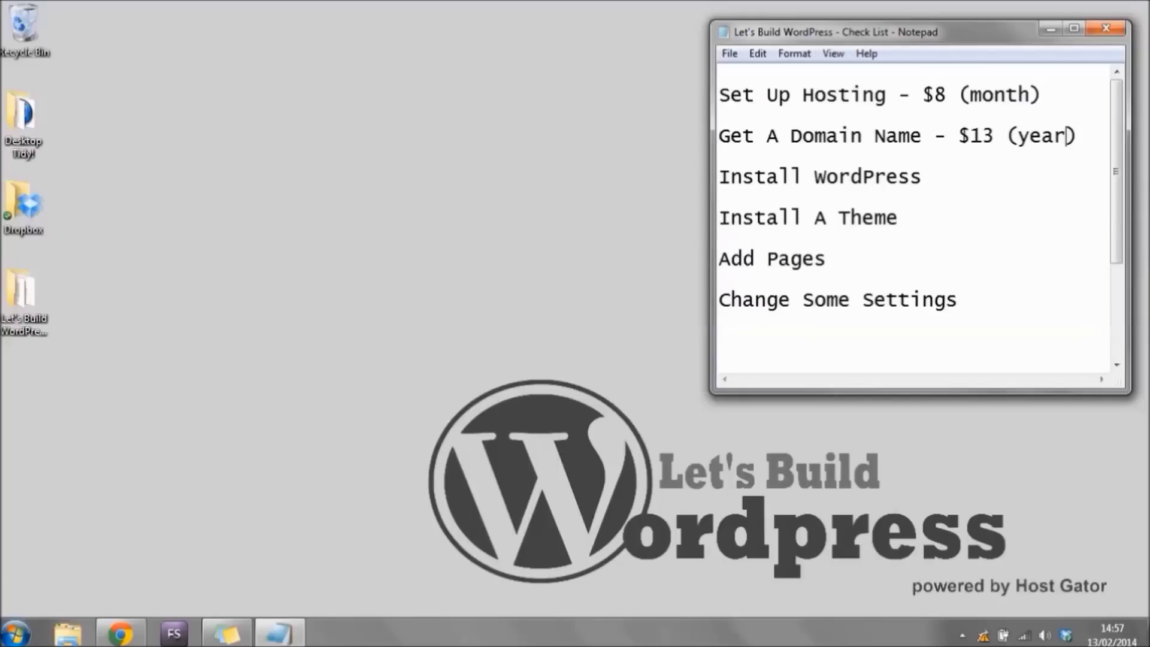
drag(1041, 96, 716, 96)
drag(1078, 137, 675, 137)
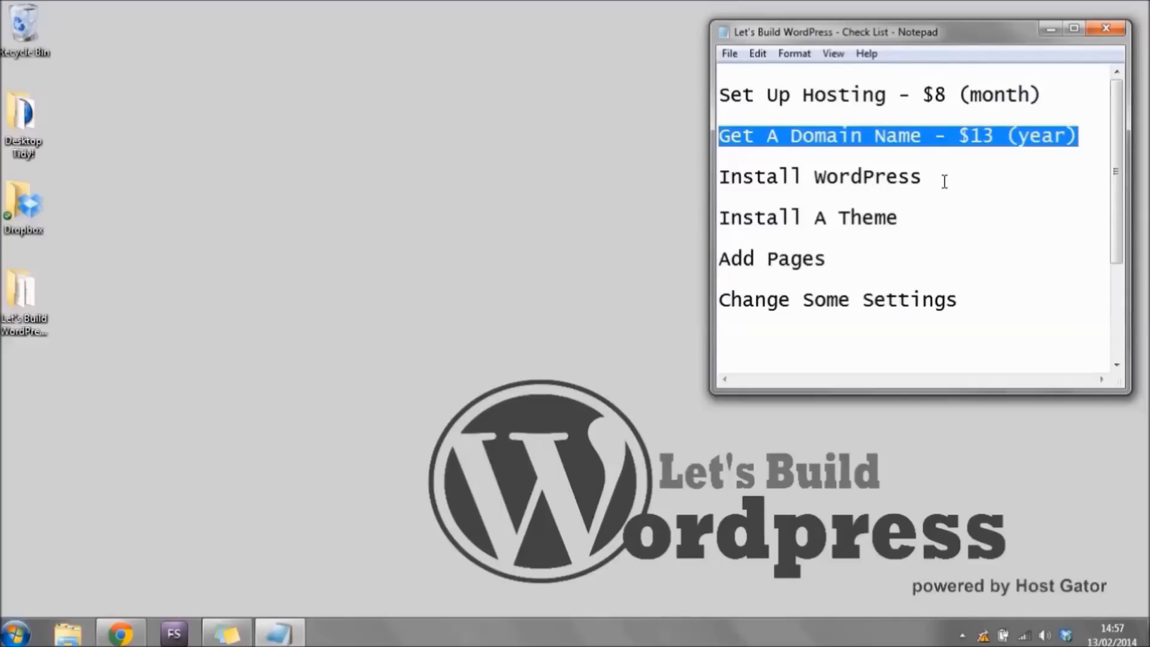
drag(944, 182, 664, 174)
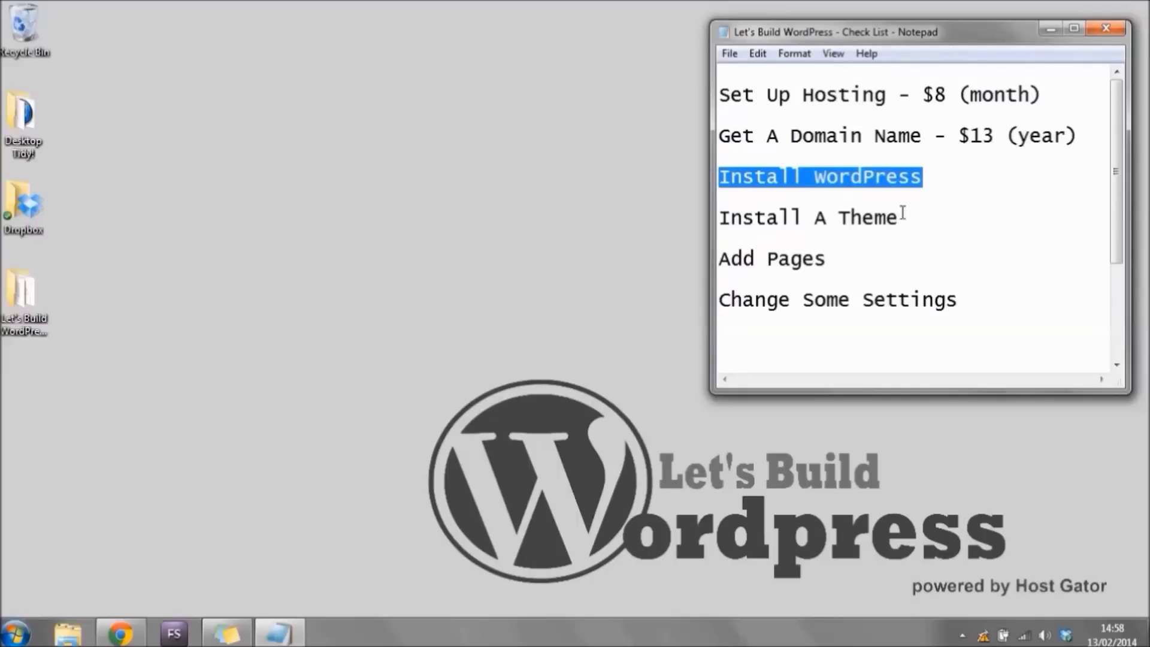
drag(902, 217, 636, 221)
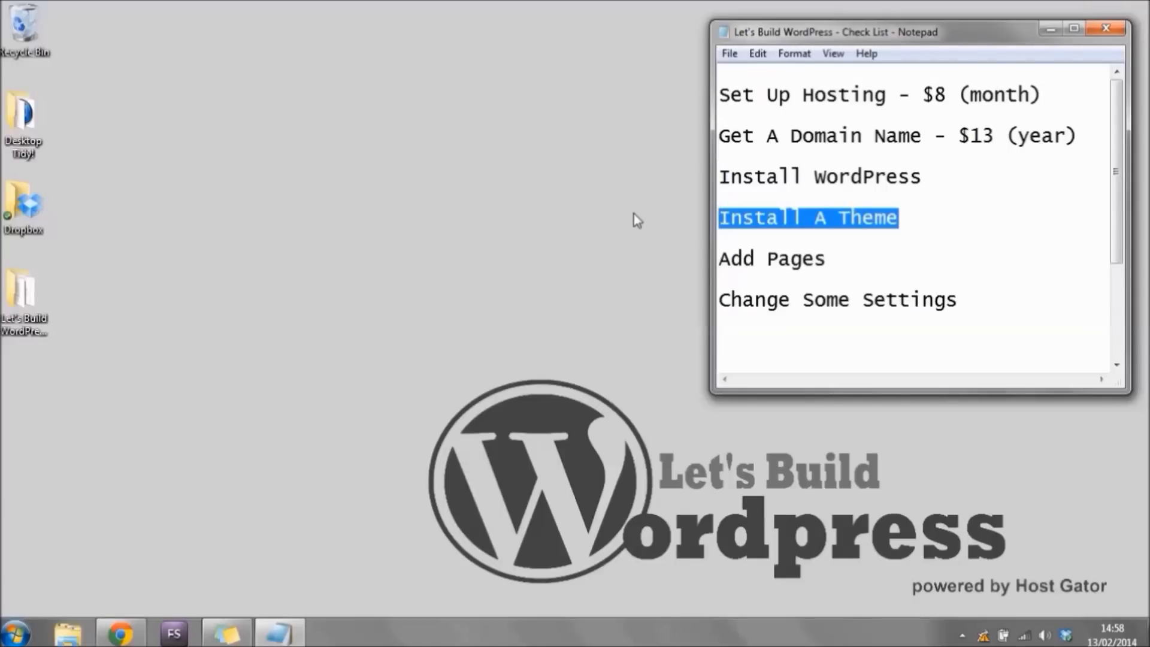
drag(844, 258, 657, 257)
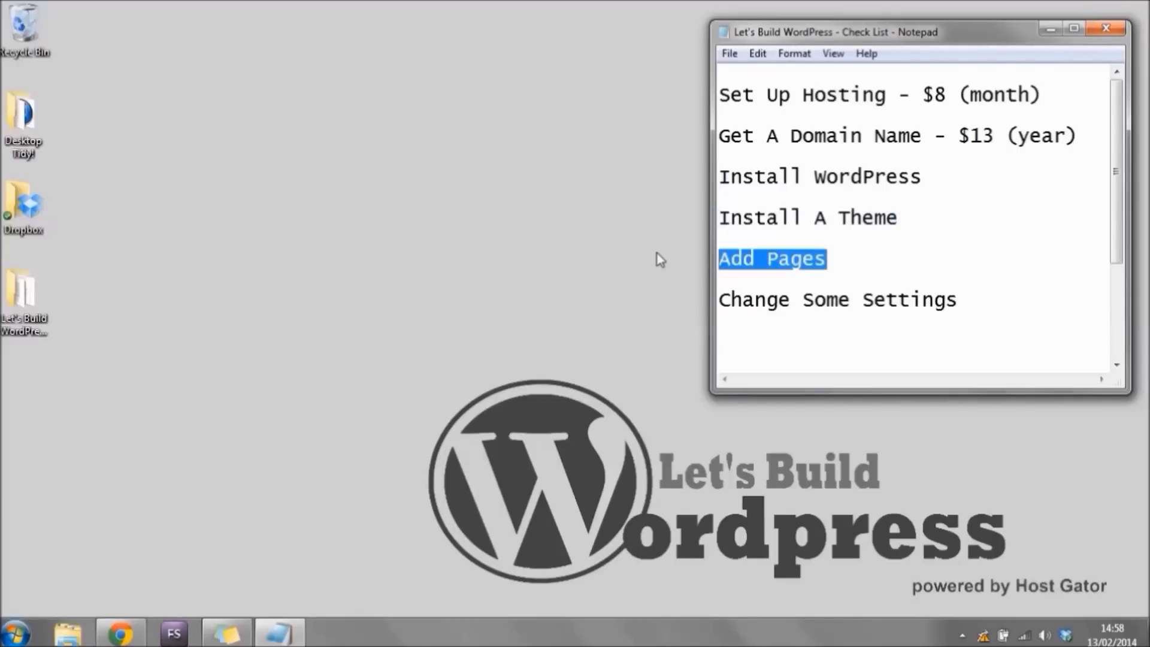
drag(996, 299, 623, 299)
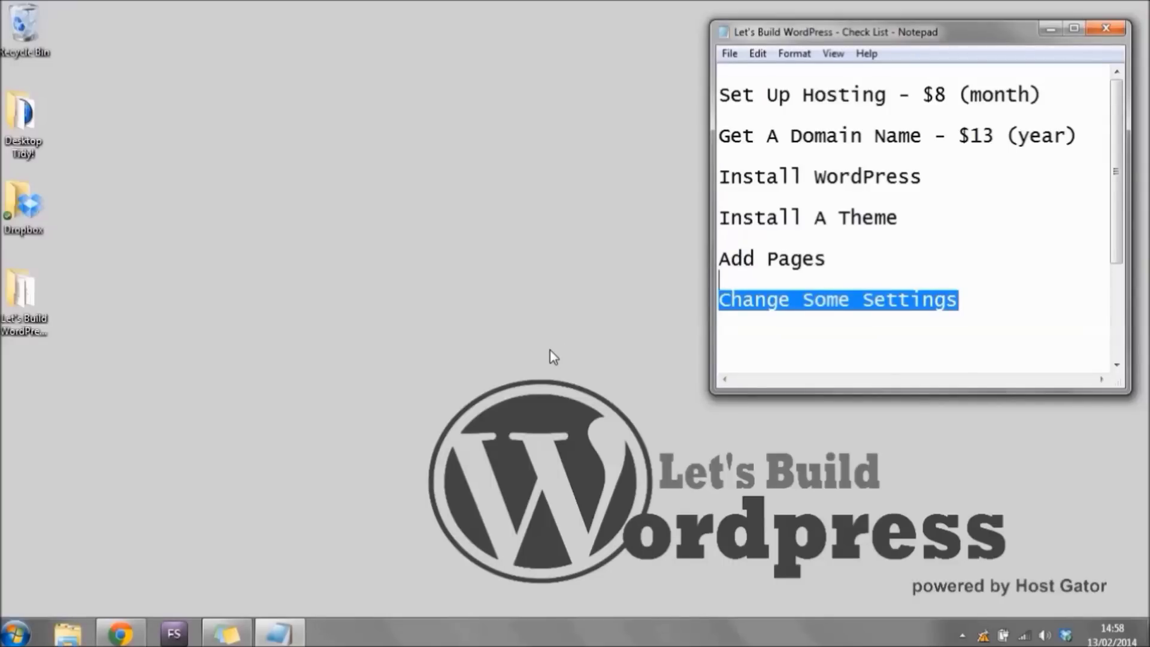
click(991, 313)
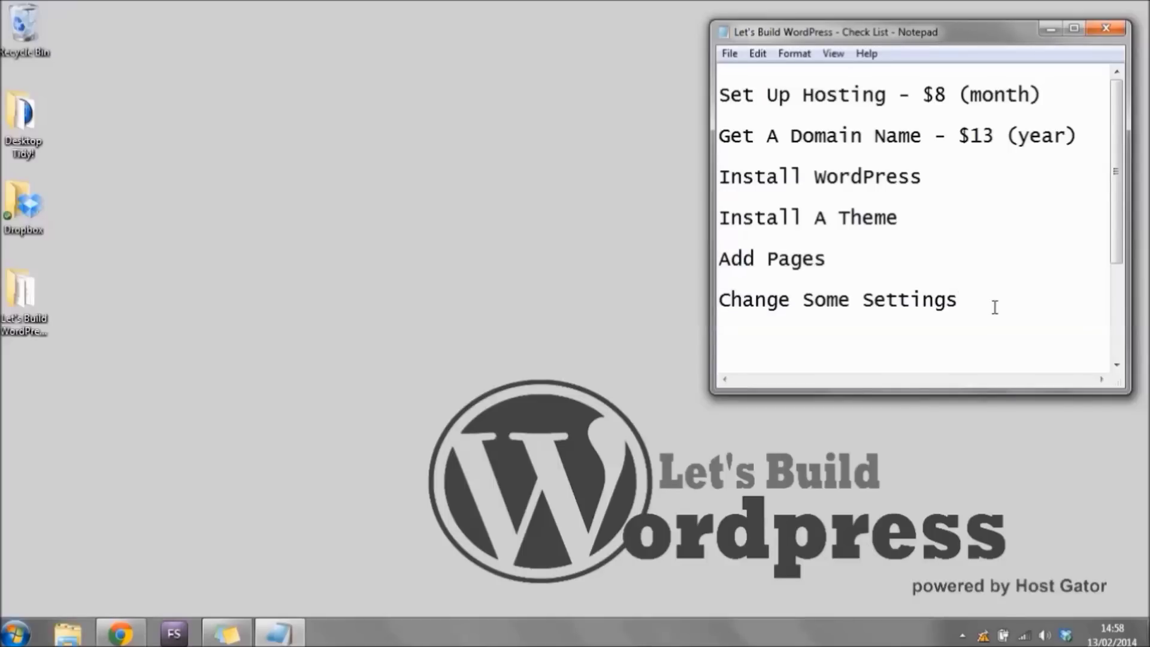
Add a $13 line below the checklist, highlight both cost lines, then switch to Chrome.
key(Return)
text(13)
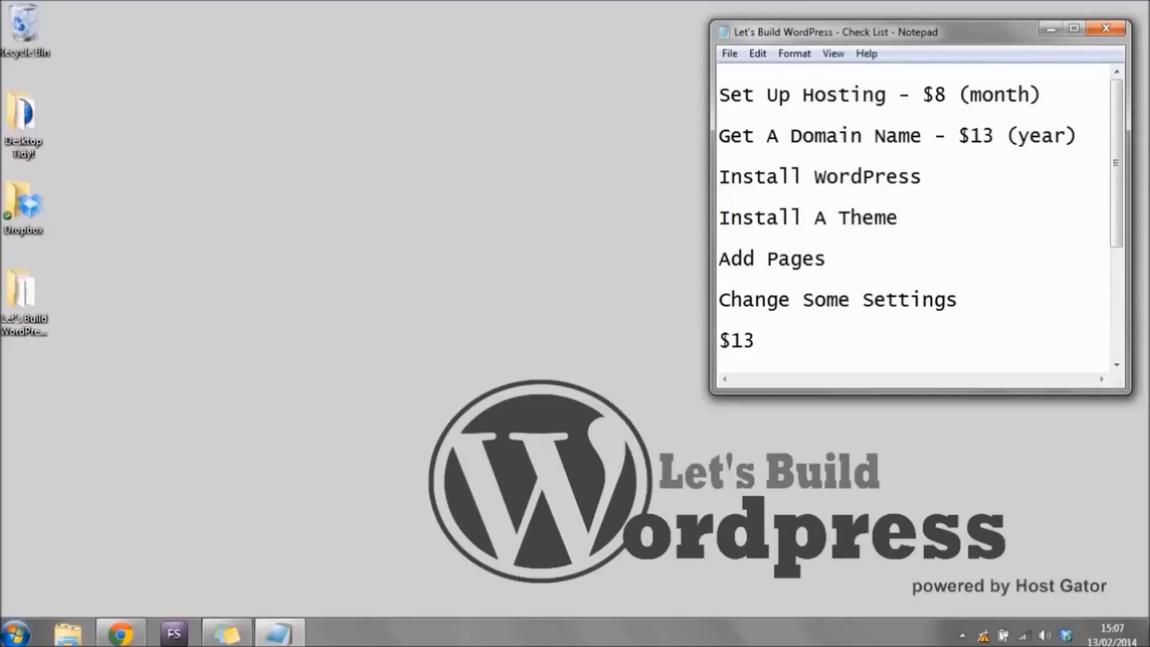
drag(719, 95, 508, 150)
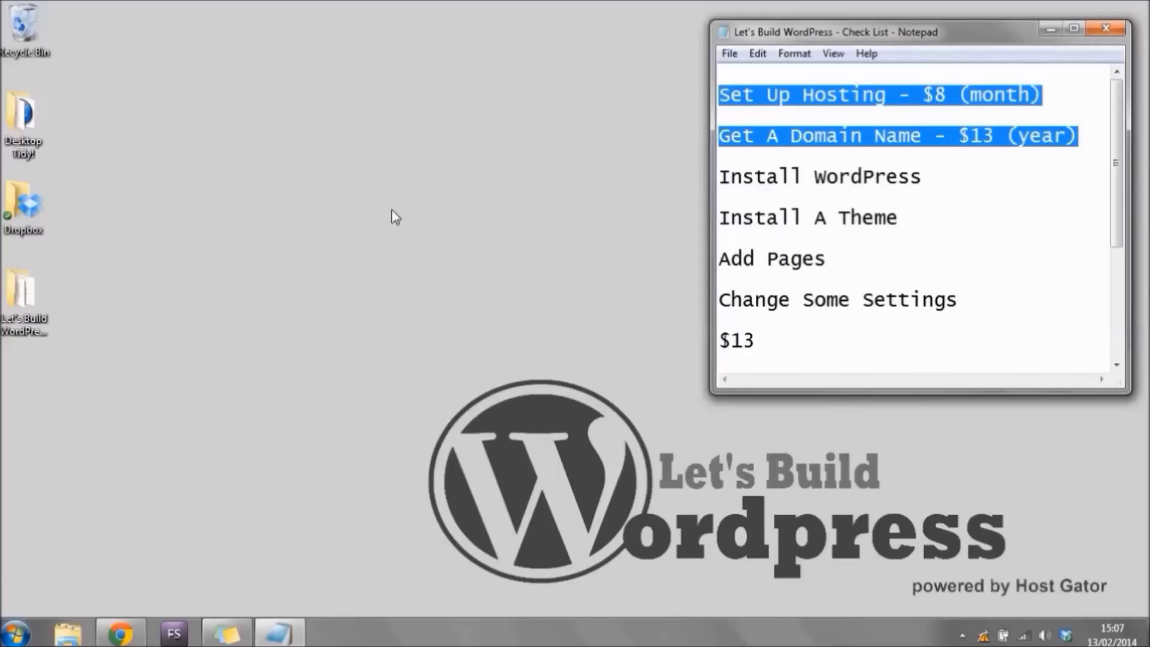
click(120, 634)
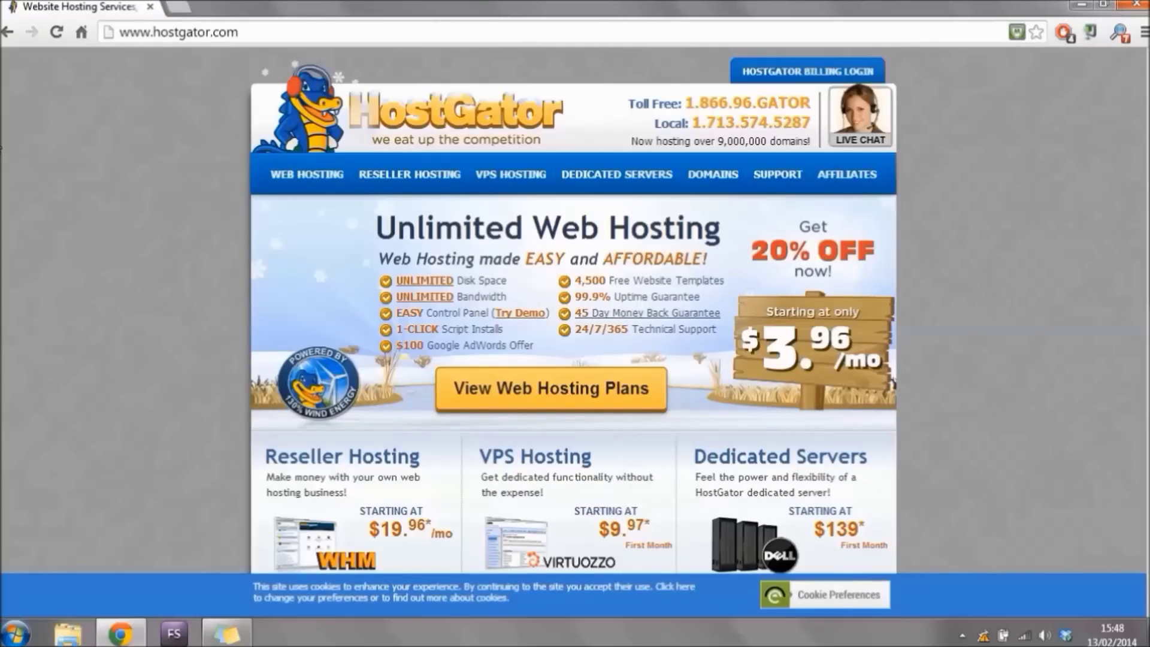
Set the Hatchling Plan on the Web Hosting page to Monthly - $7.16/mo and order it.
click(324, 178)
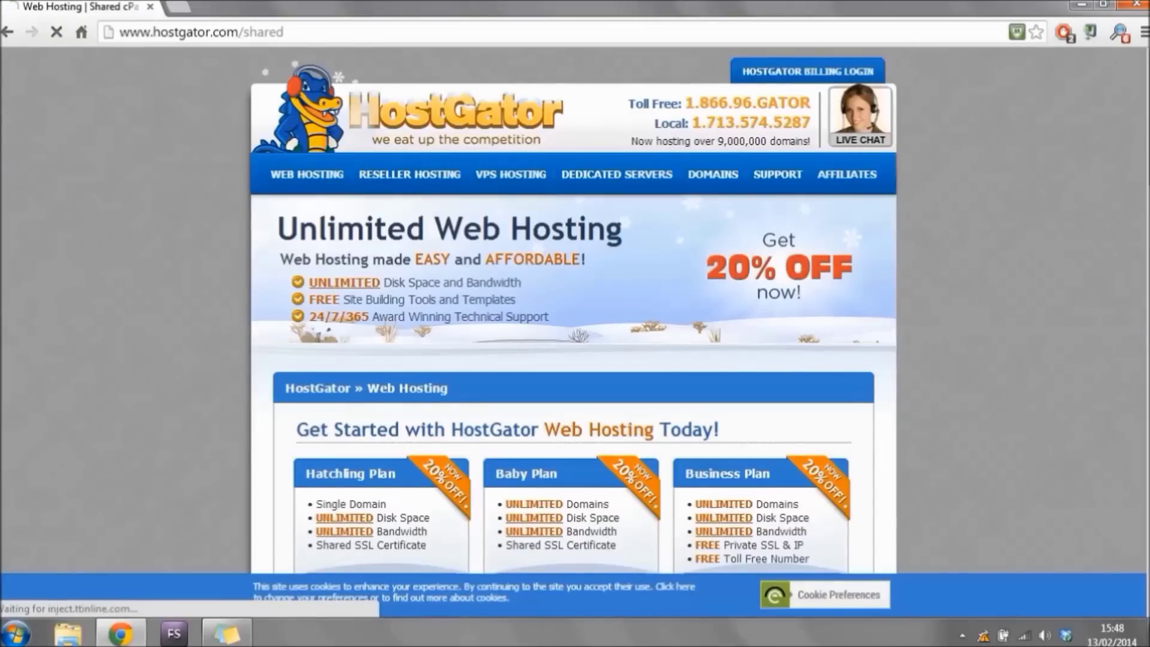
scroll(573, 312, down, 1)
scroll(573, 311, down, 3)
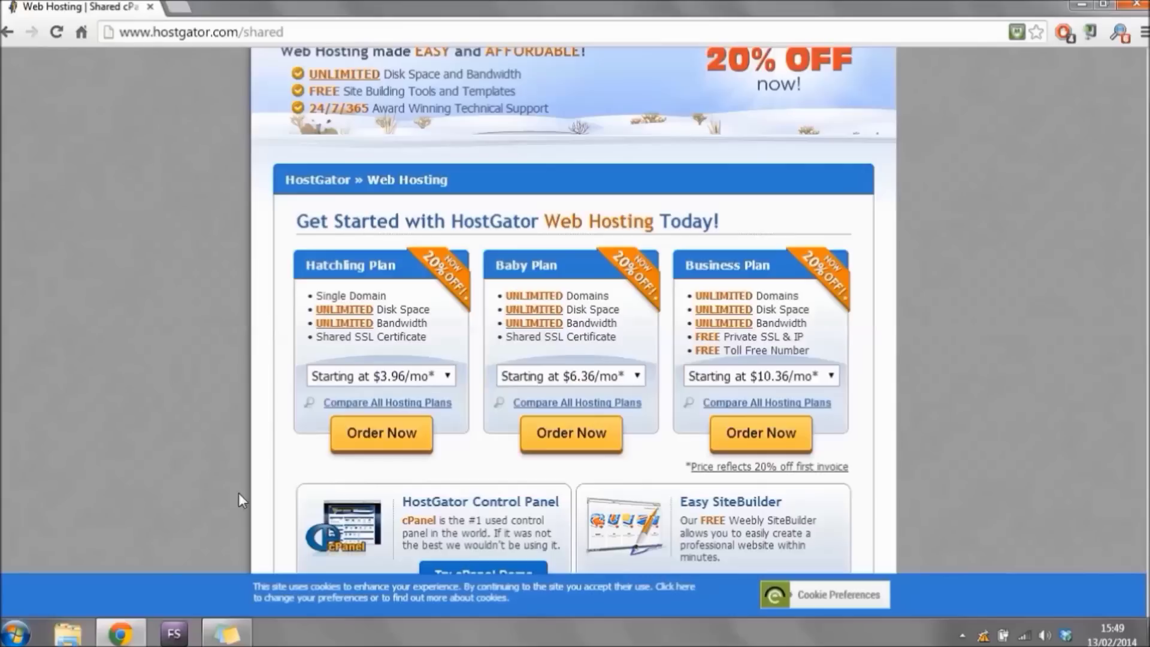
click(448, 376)
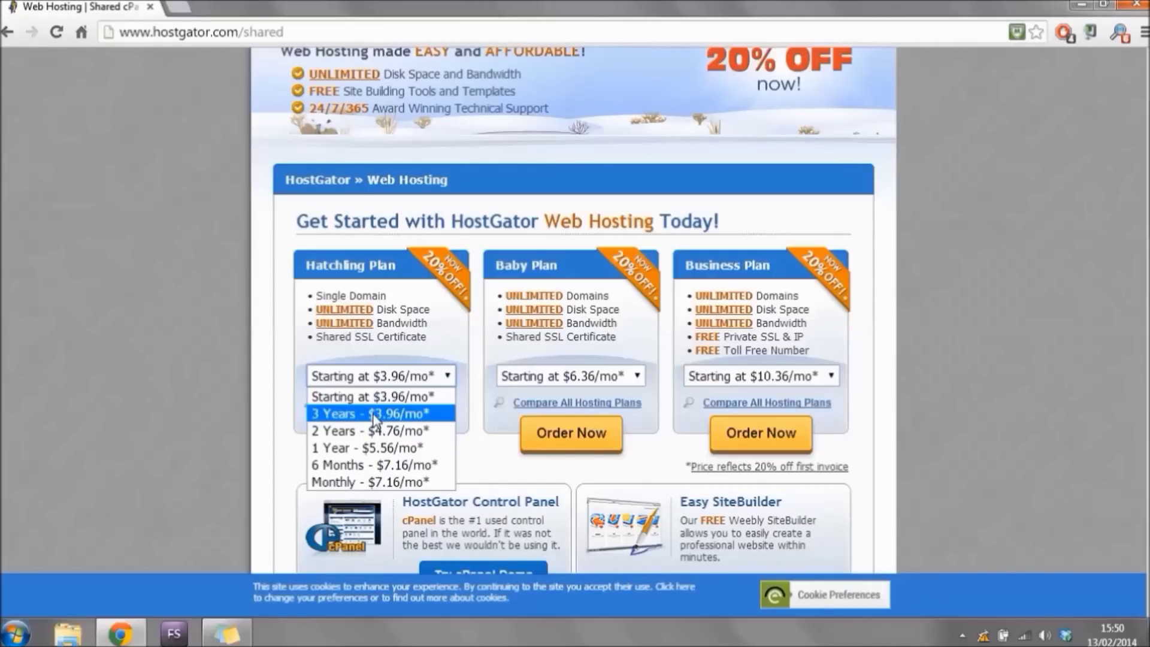
click(394, 481)
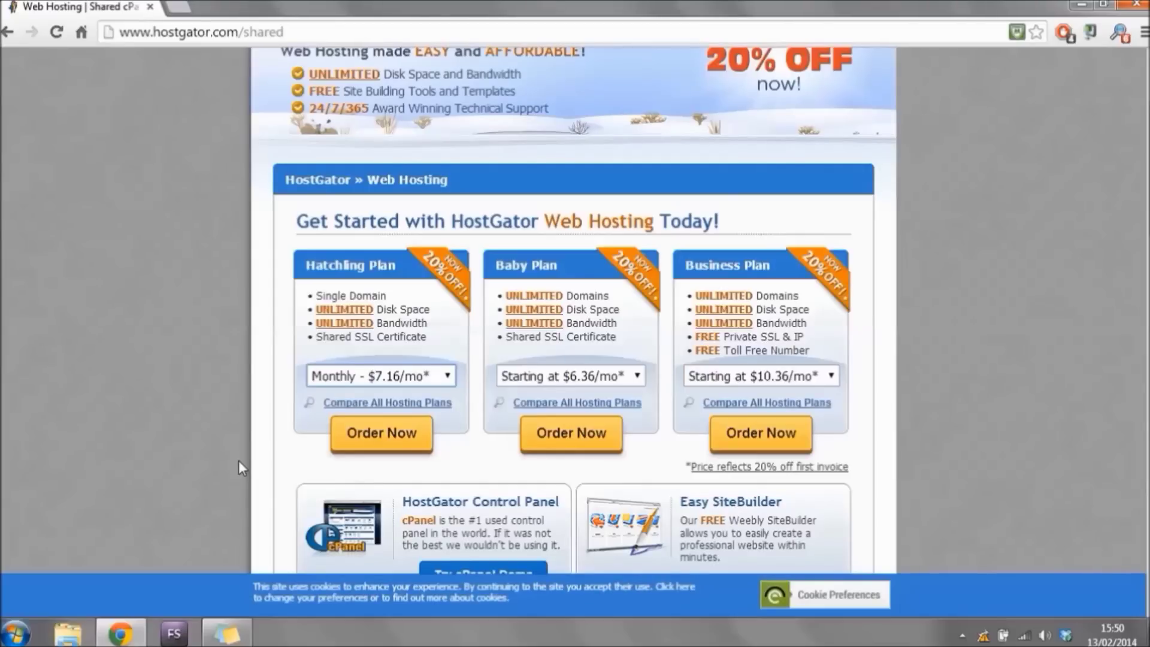
click(395, 435)
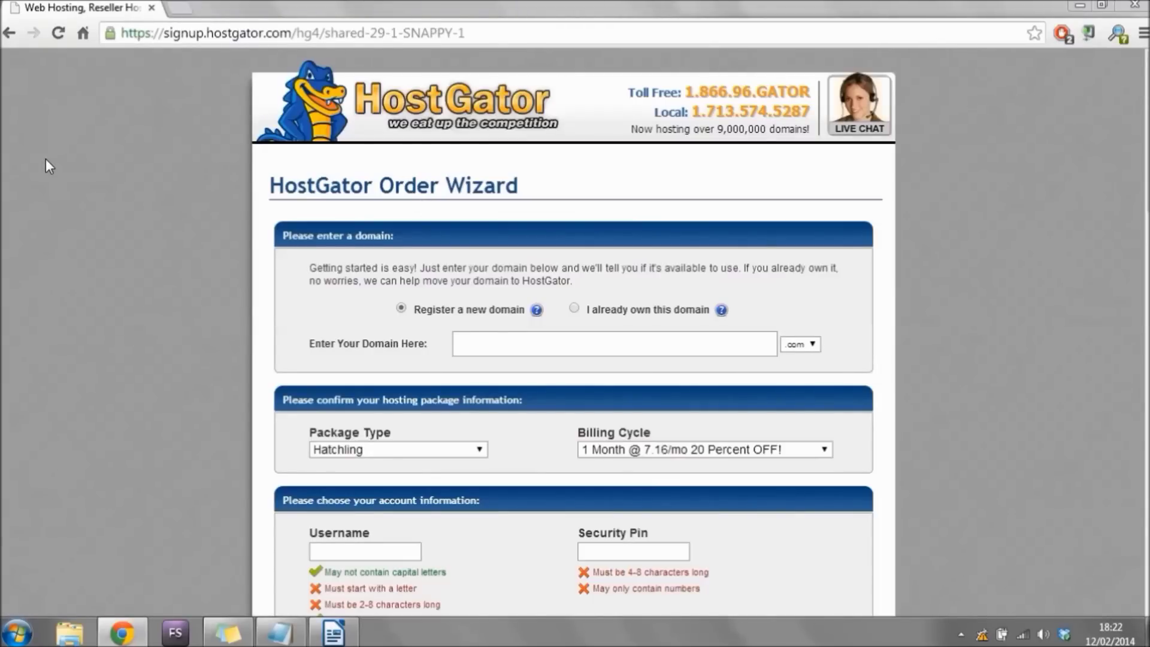
Paste promorockets into the domain field and keep the .com extension.
click(600, 344)
text(promorockets)
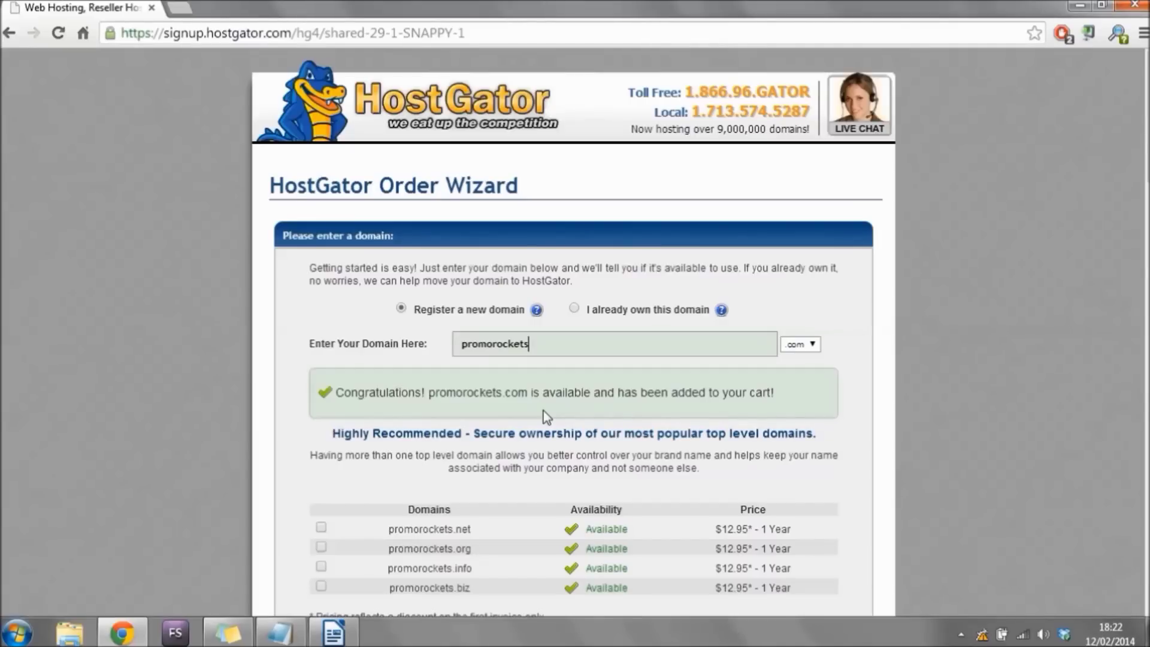
click(819, 347)
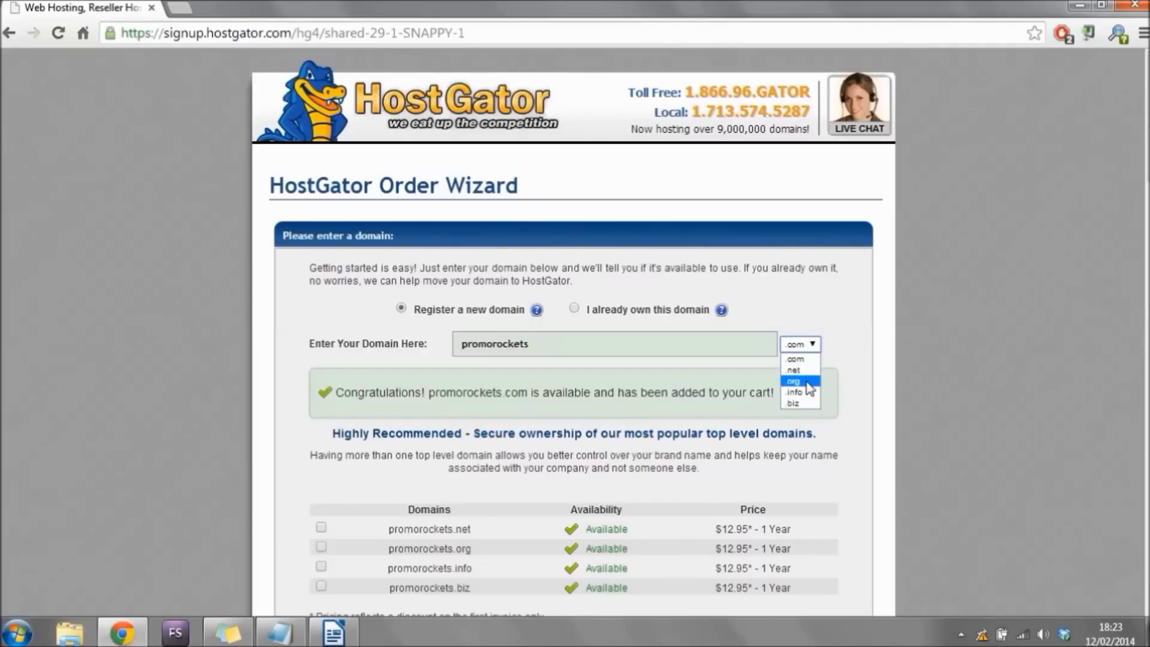
click(847, 286)
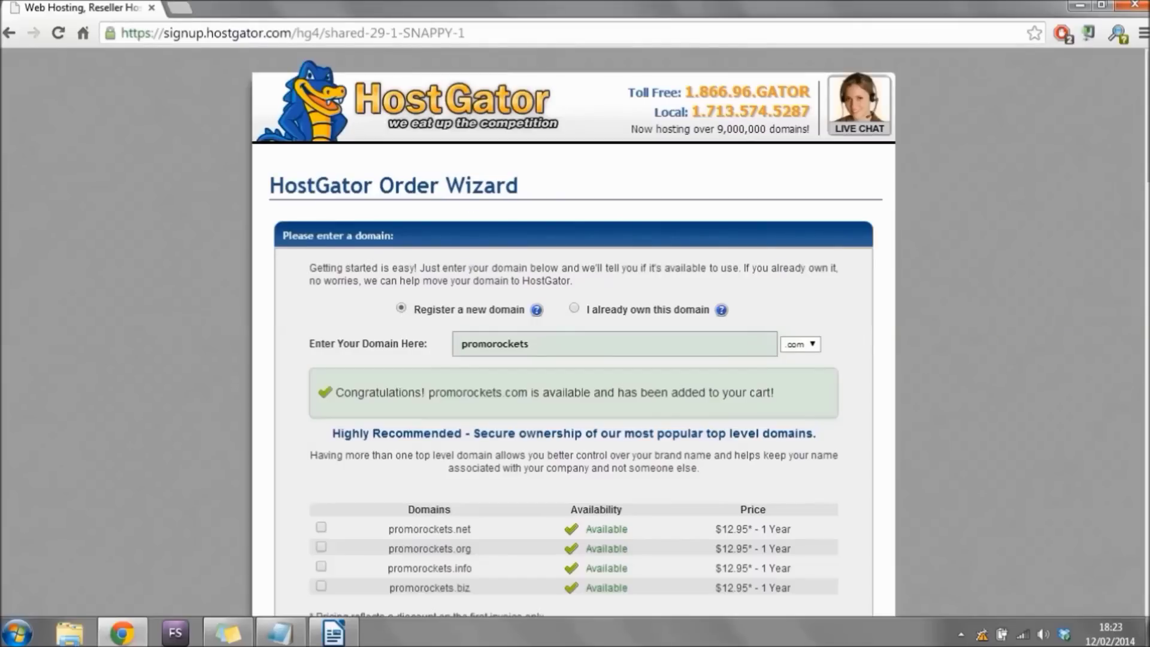
scroll(403, 316, down, 3)
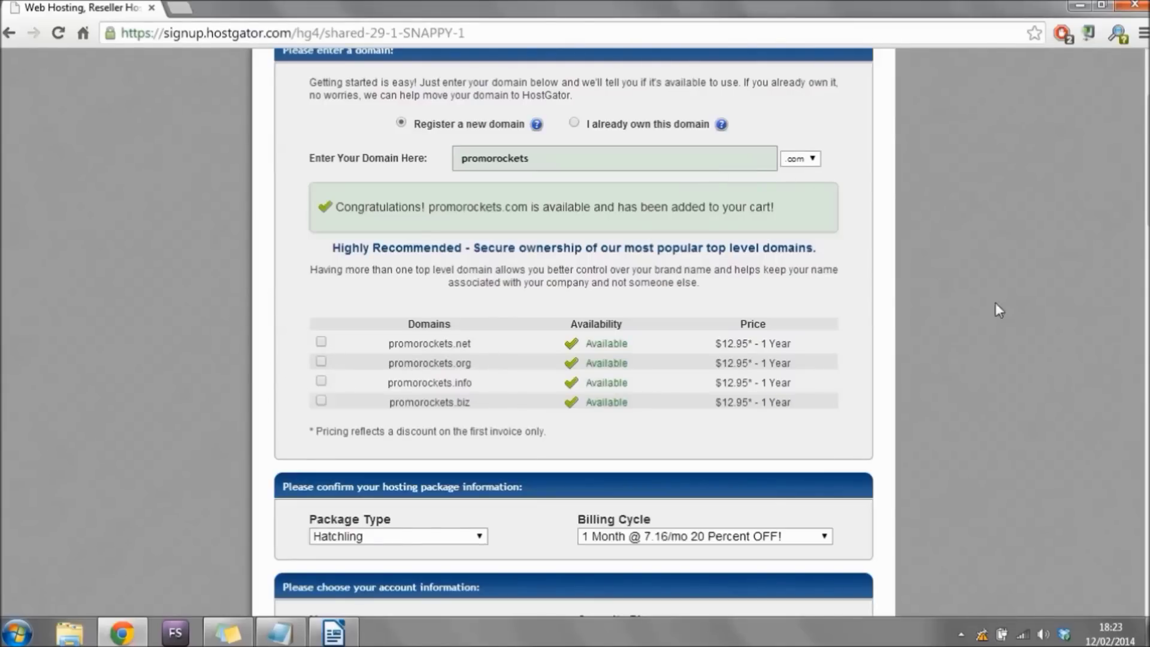
Scroll through the billing details and choose PayPal as the payment method.
scroll(574, 332, down, 4)
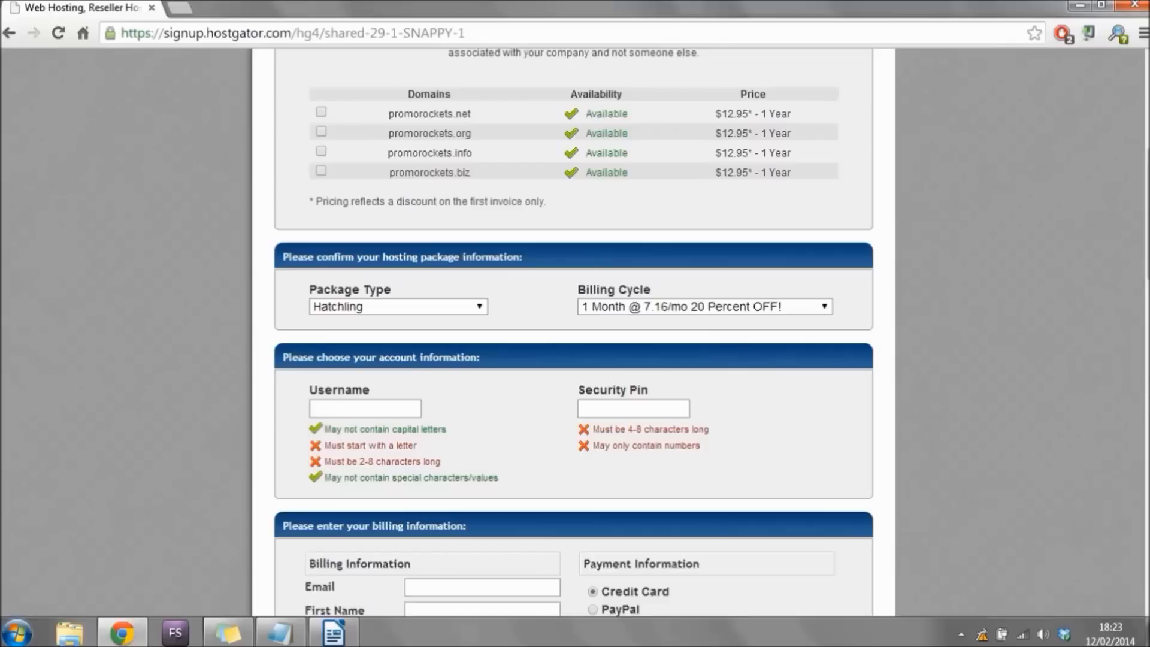
scroll(573, 332, down, 3)
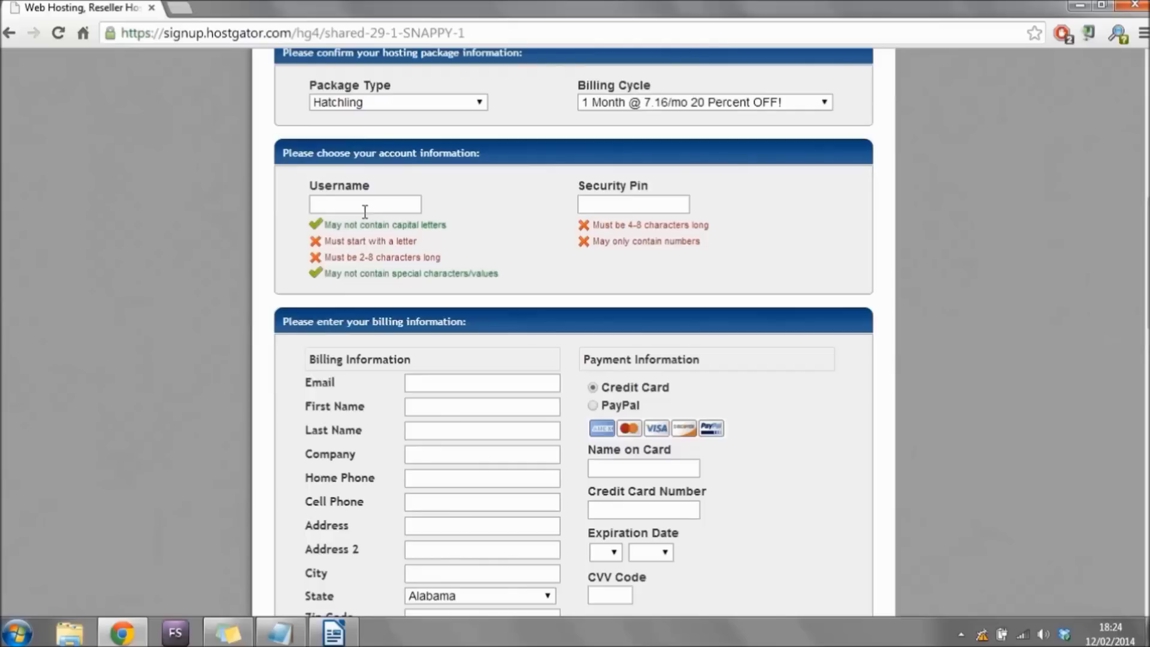
click(674, 205)
click(504, 408)
click(493, 435)
click(594, 407)
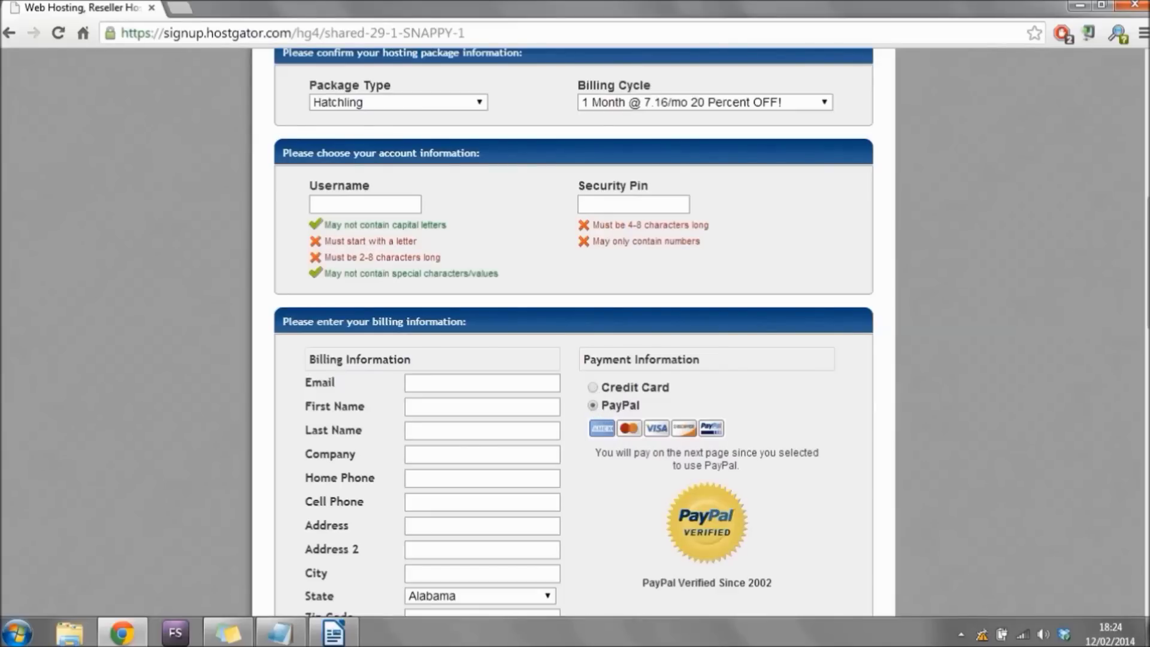
Uncheck the Domain Privacy Protection, SiteLock and CodeGuard hosting add-ons.
scroll(1145, 297, down, 5)
drag(1145, 297, 1137, 356)
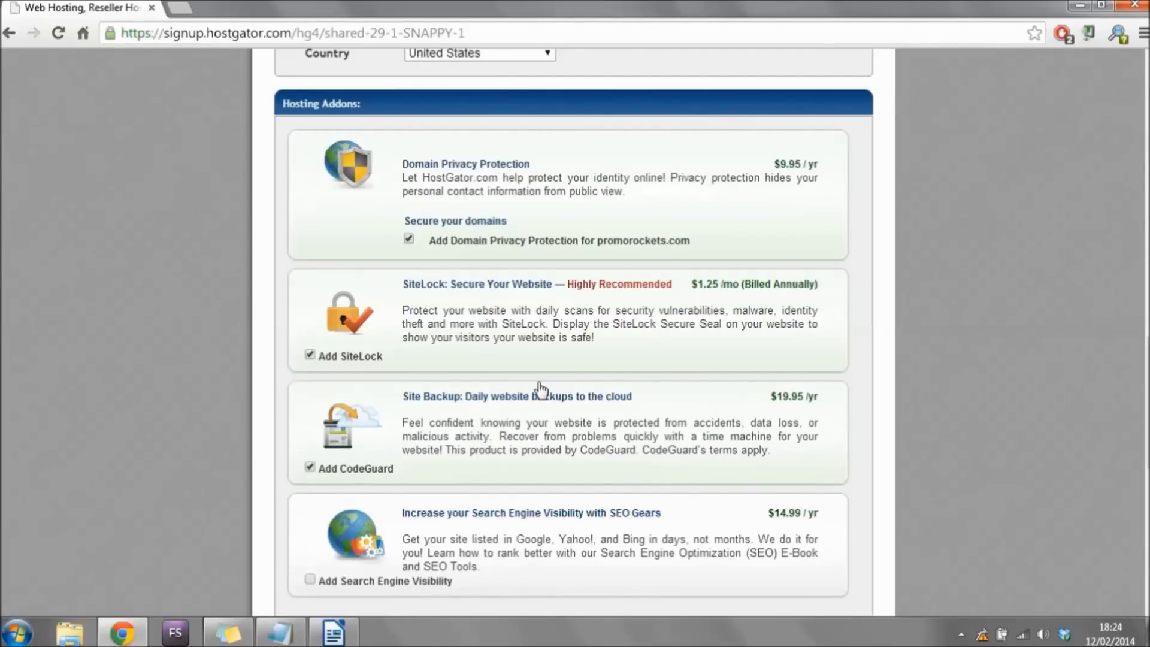
click(408, 238)
click(311, 356)
click(310, 468)
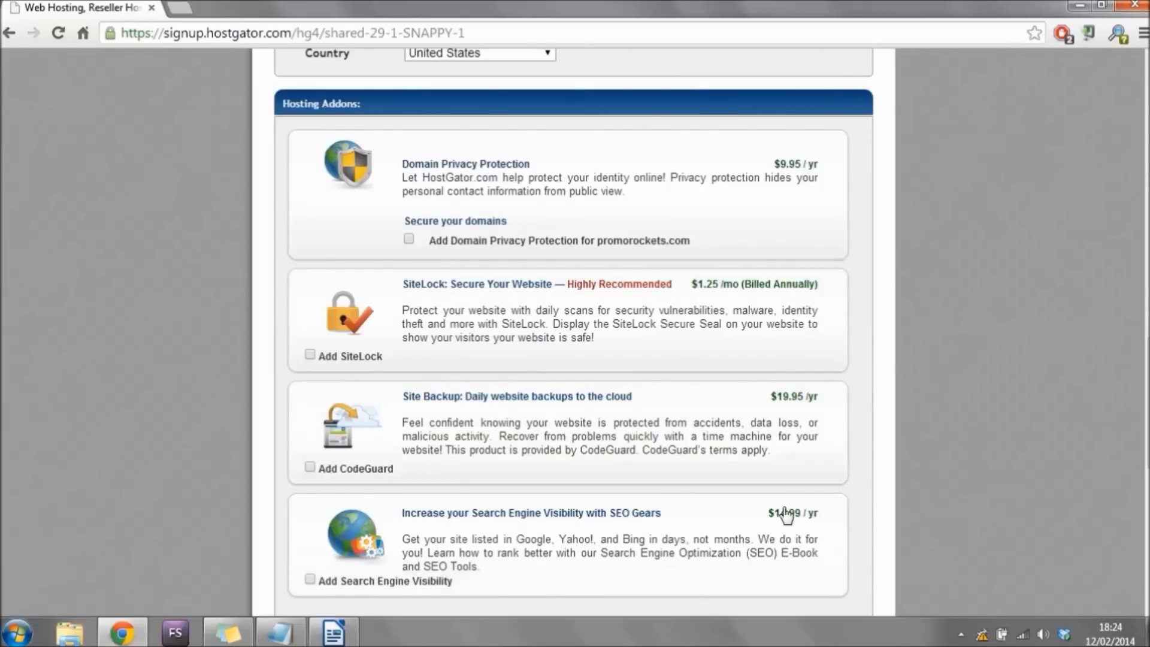
click(408, 239)
click(310, 355)
click(310, 355)
click(409, 240)
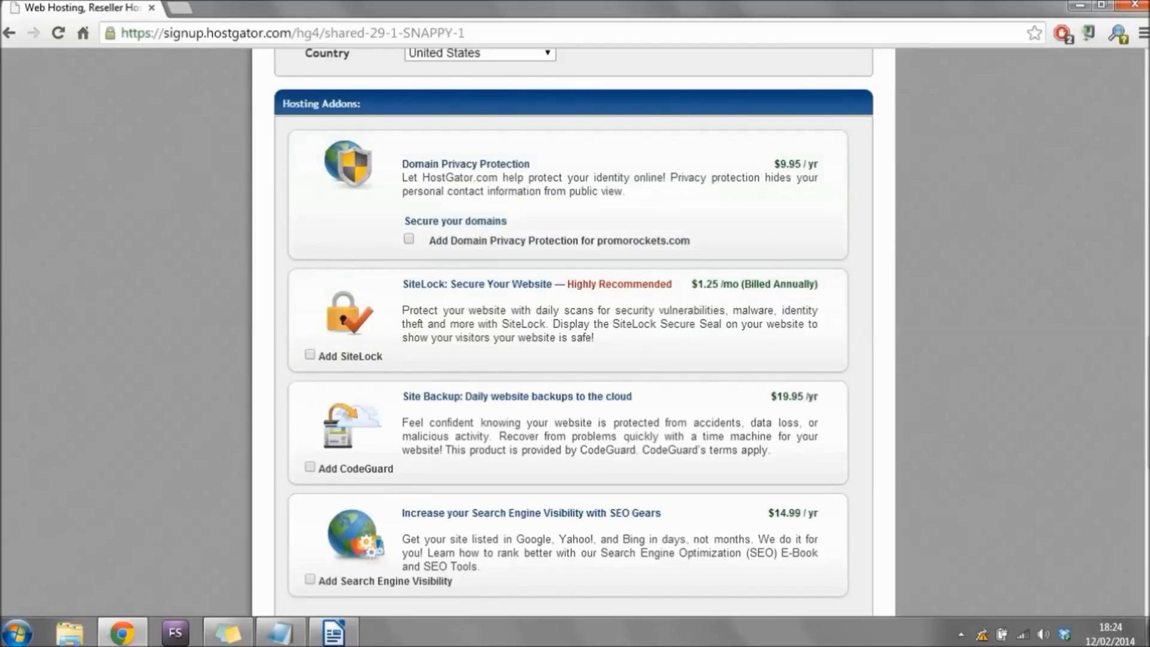
Replace the SNAPPY coupon code with WORDPRESS1HOST and validate it.
scroll(573, 331, down, 7)
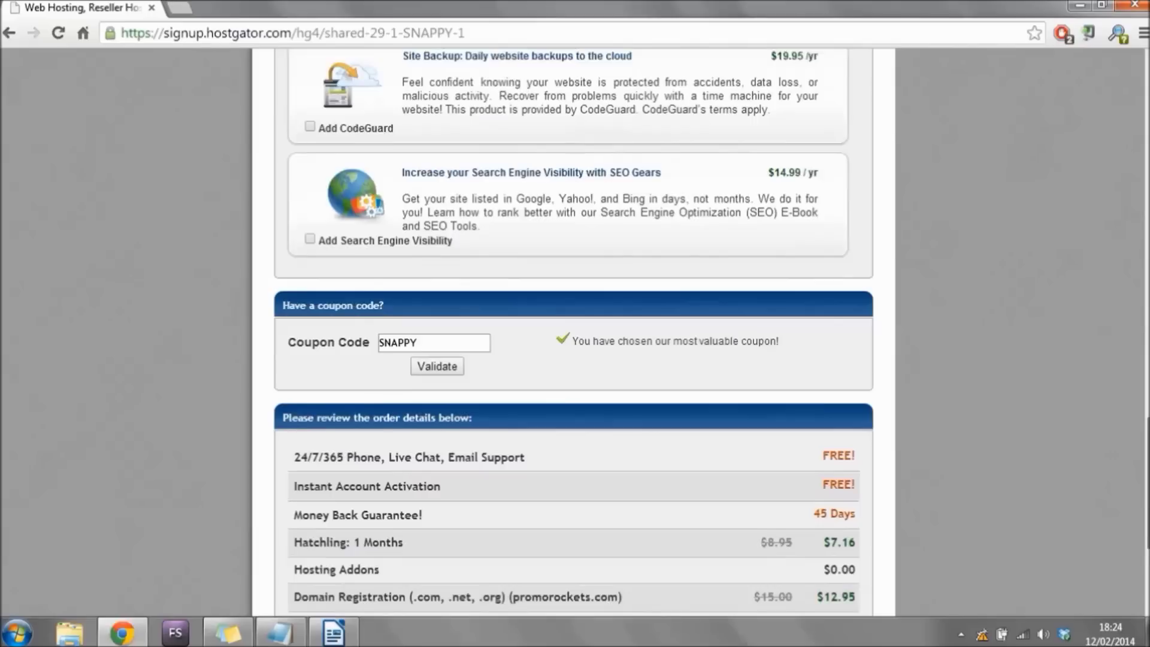
scroll(985, 392, down, 1)
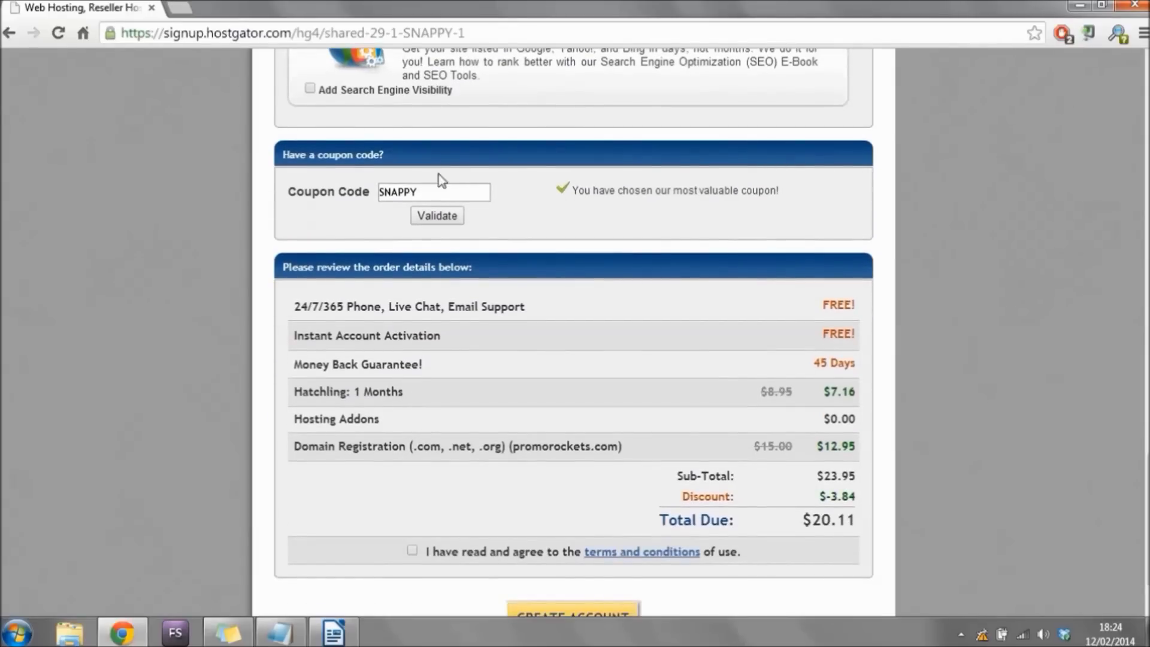
drag(452, 193, 336, 195)
click(458, 198)
drag(458, 197, 388, 205)
key(BackSpace)
text(WORDPRESS1HOST)
click(436, 216)
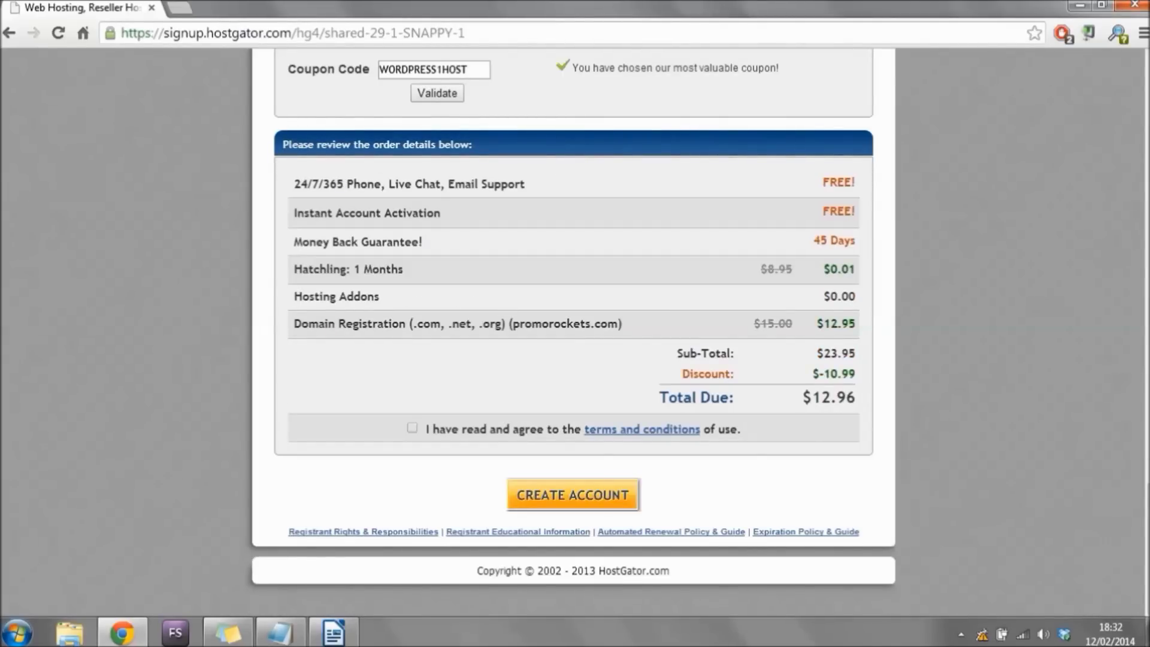
Highlight the support line, 45-day money back guarantee and $12.96 total due for review.
drag(294, 184, 880, 182)
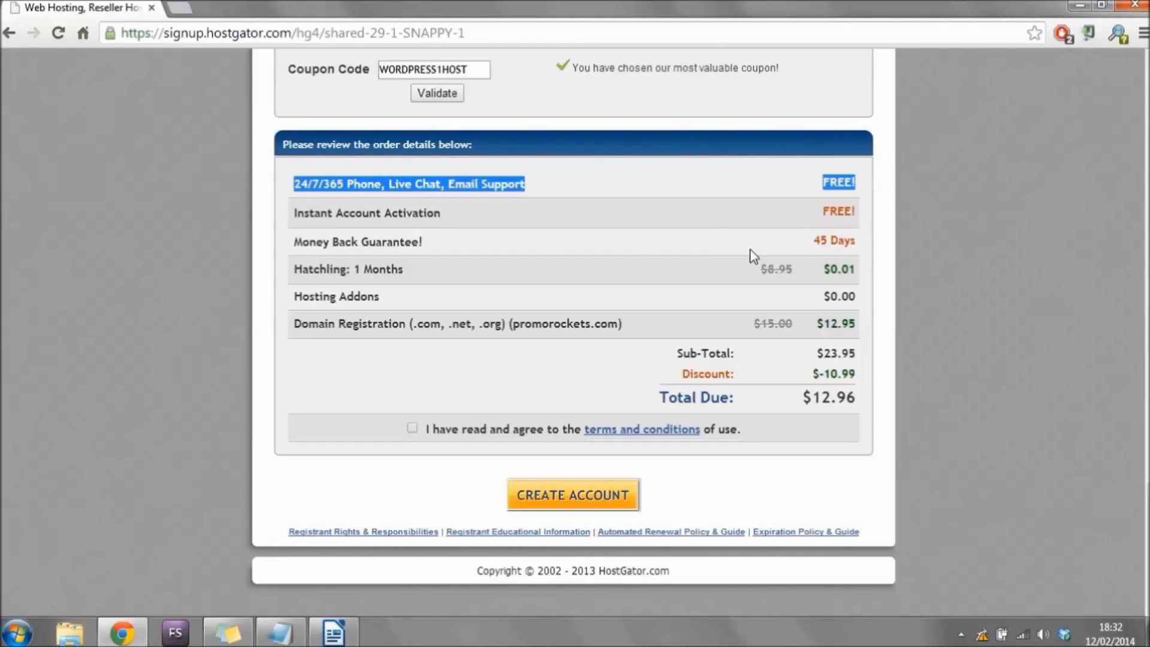
drag(293, 243, 873, 243)
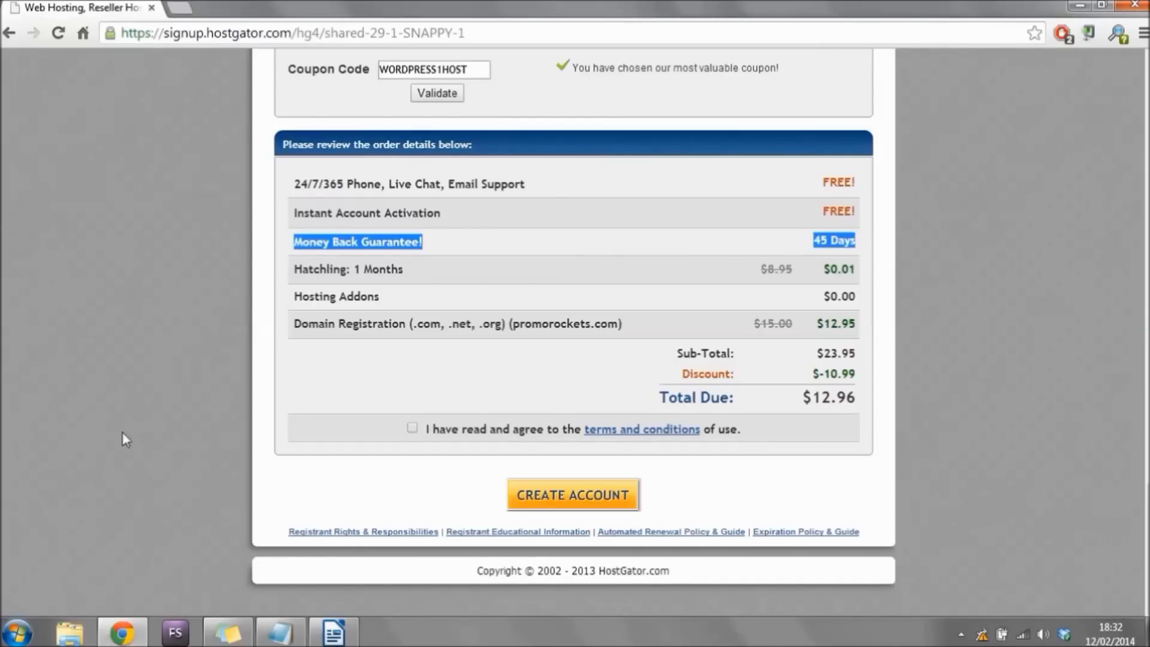
click(173, 204)
drag(293, 184, 526, 183)
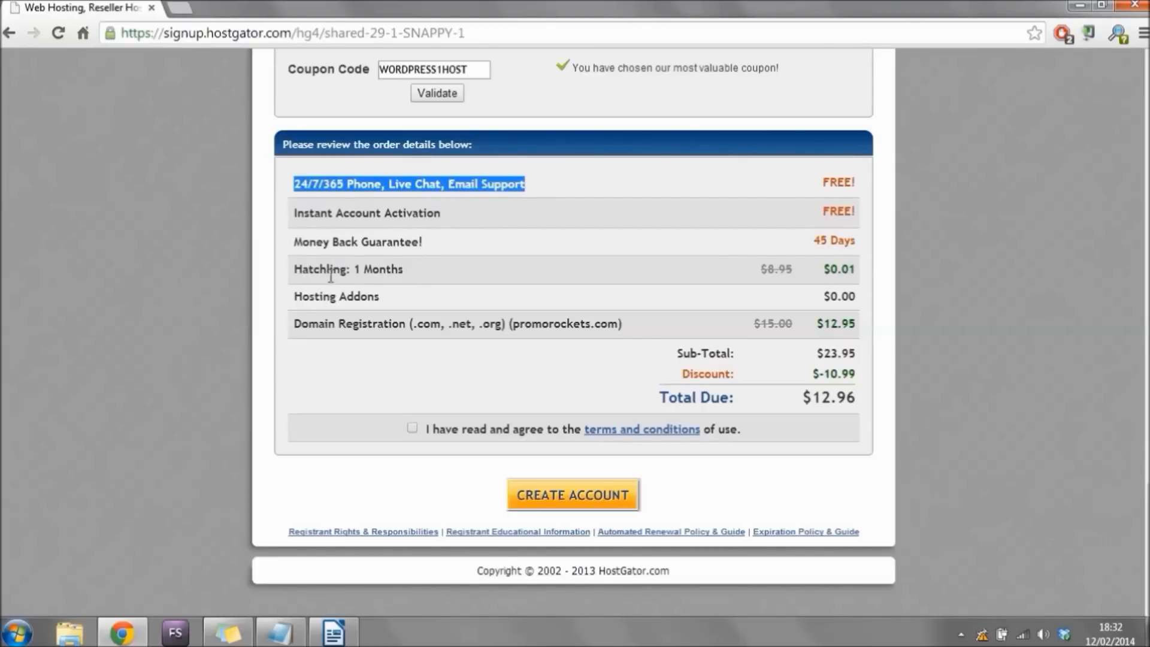
click(213, 301)
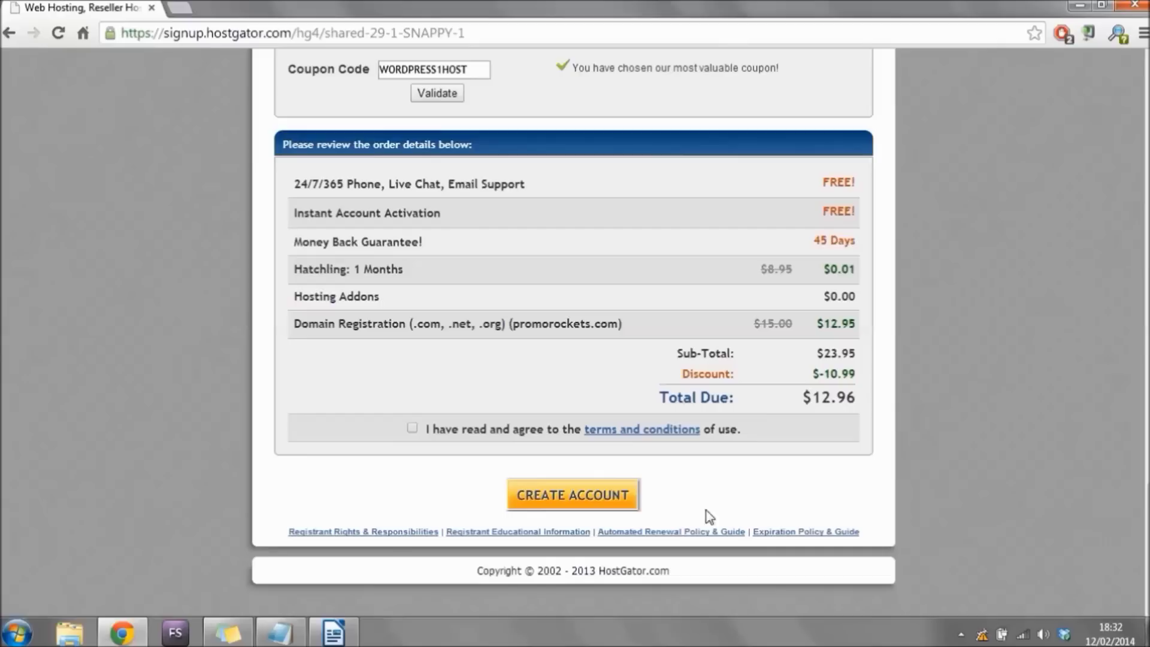
drag(798, 403, 869, 400)
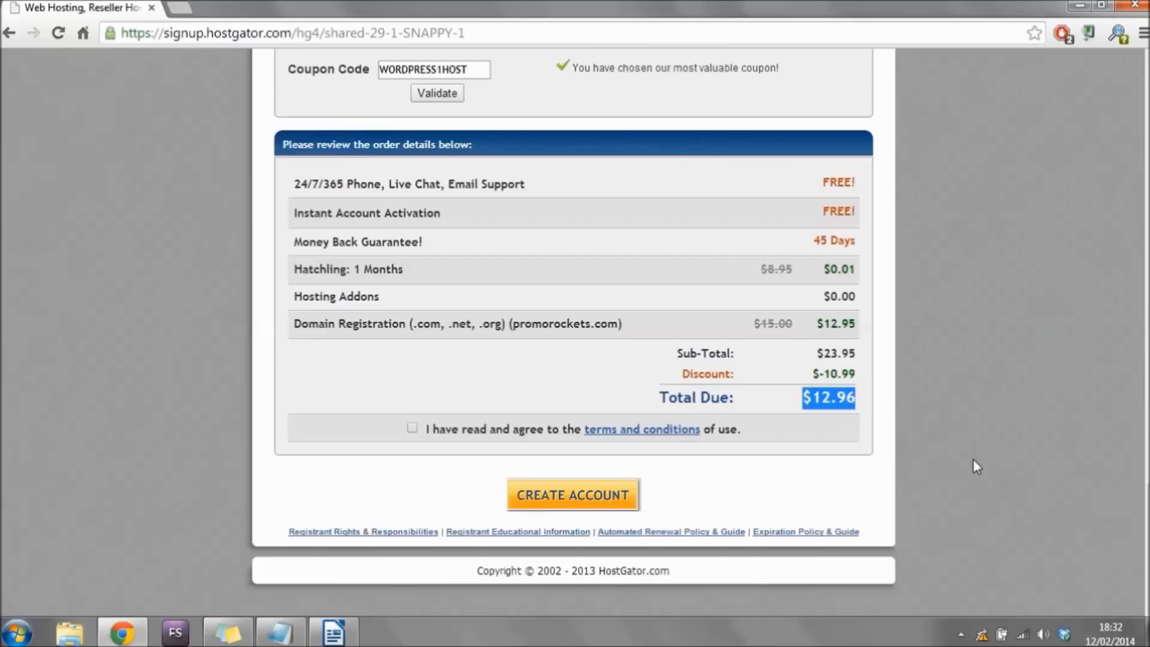
click(973, 460)
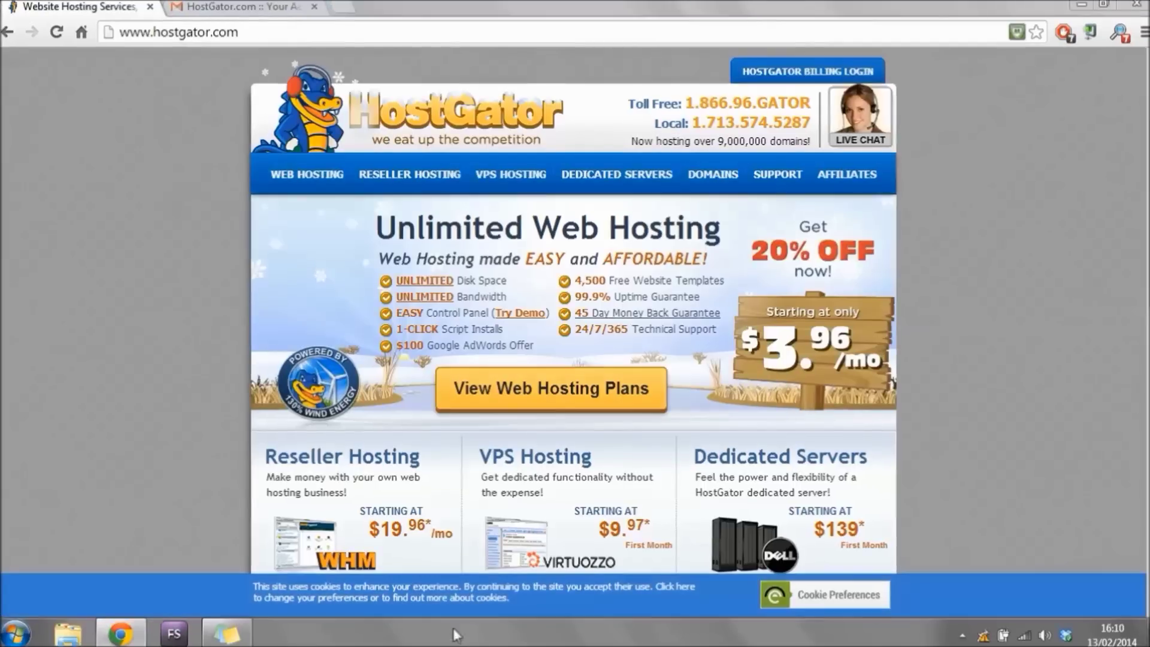
Close the HostGator tab, open cPanel login from the email, and paste in the account username.
click(150, 6)
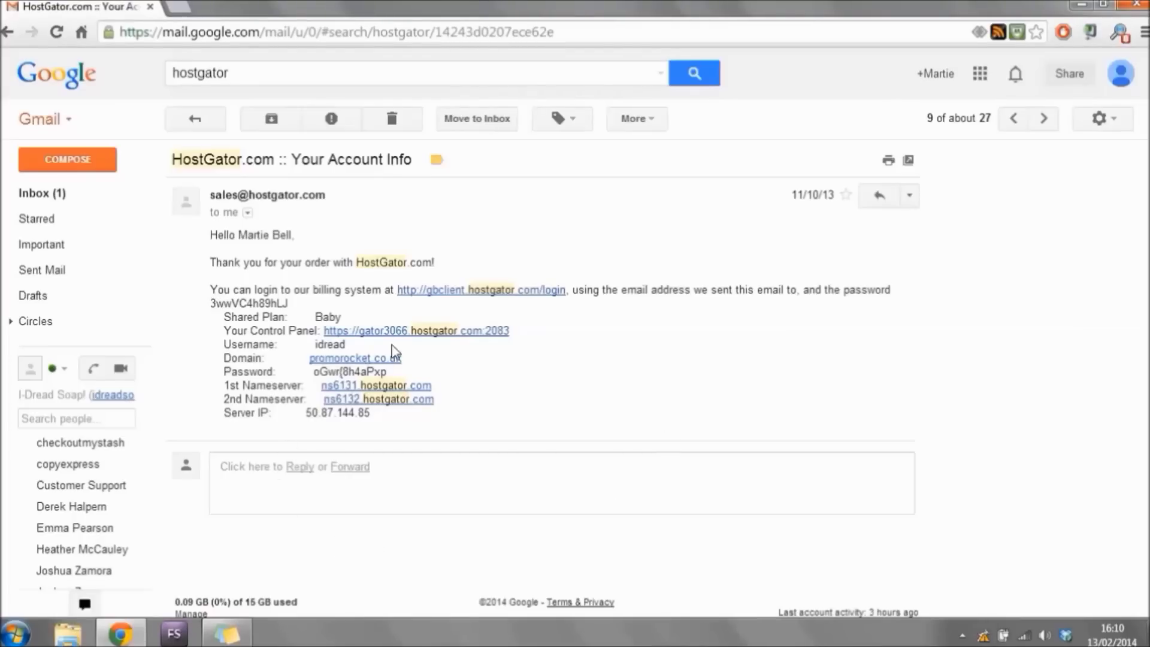
click(415, 333)
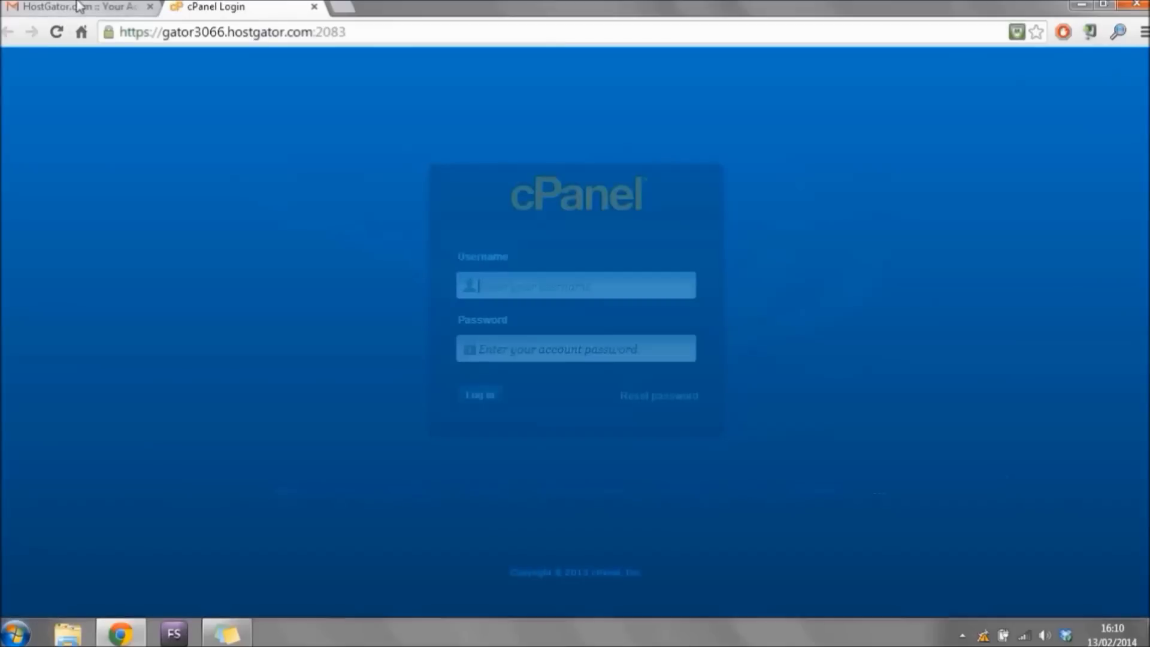
click(81, 7)
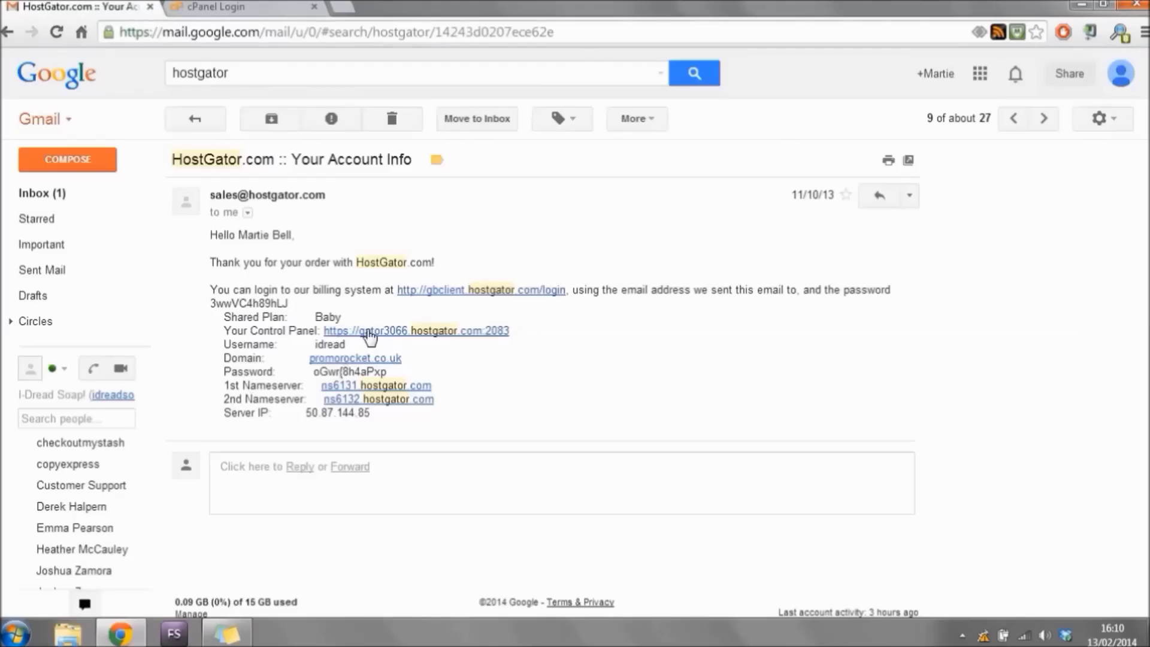
drag(353, 342, 314, 344)
right_click(320, 350)
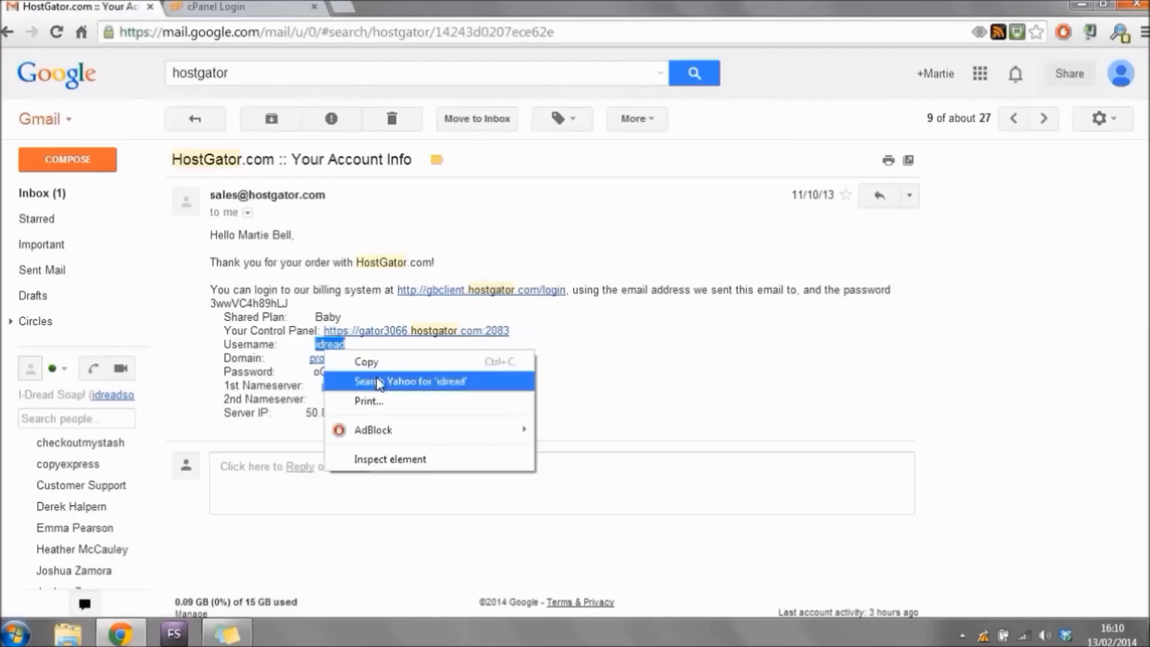
click(378, 362)
click(263, 9)
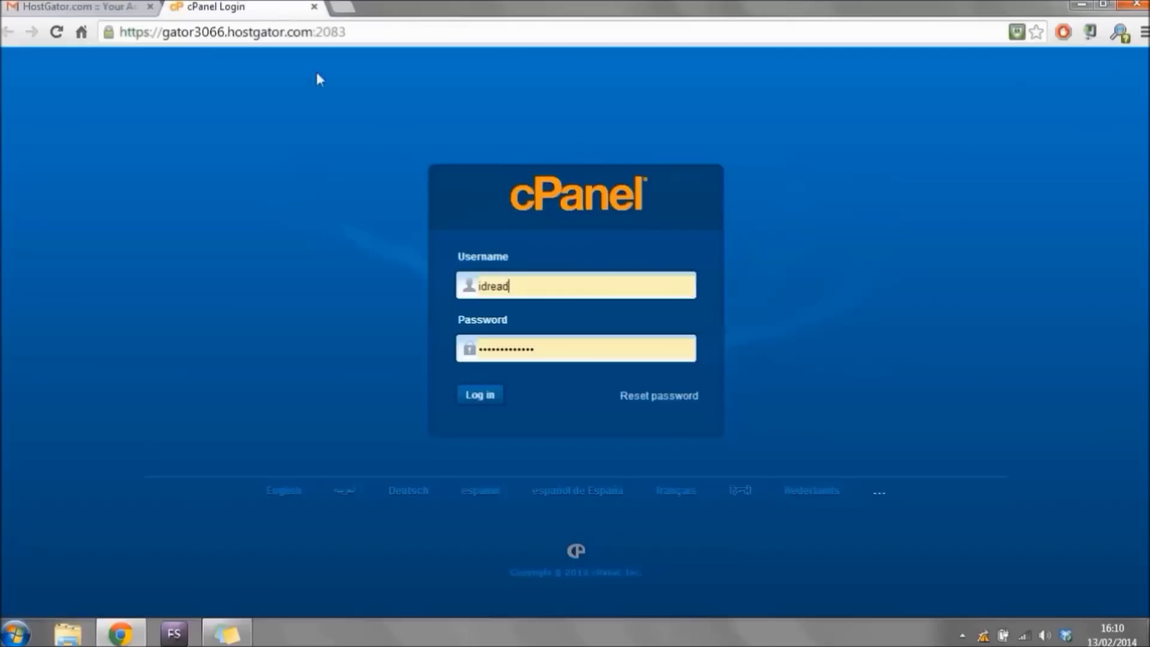
double_click(502, 282)
right_click(503, 282)
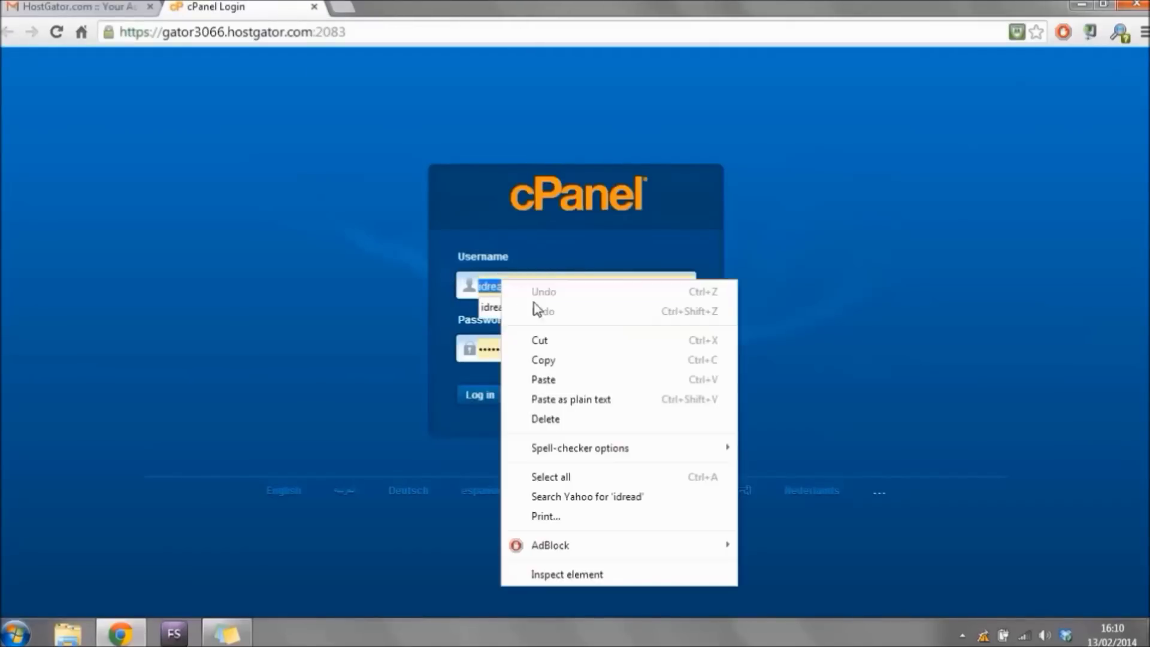
click(563, 377)
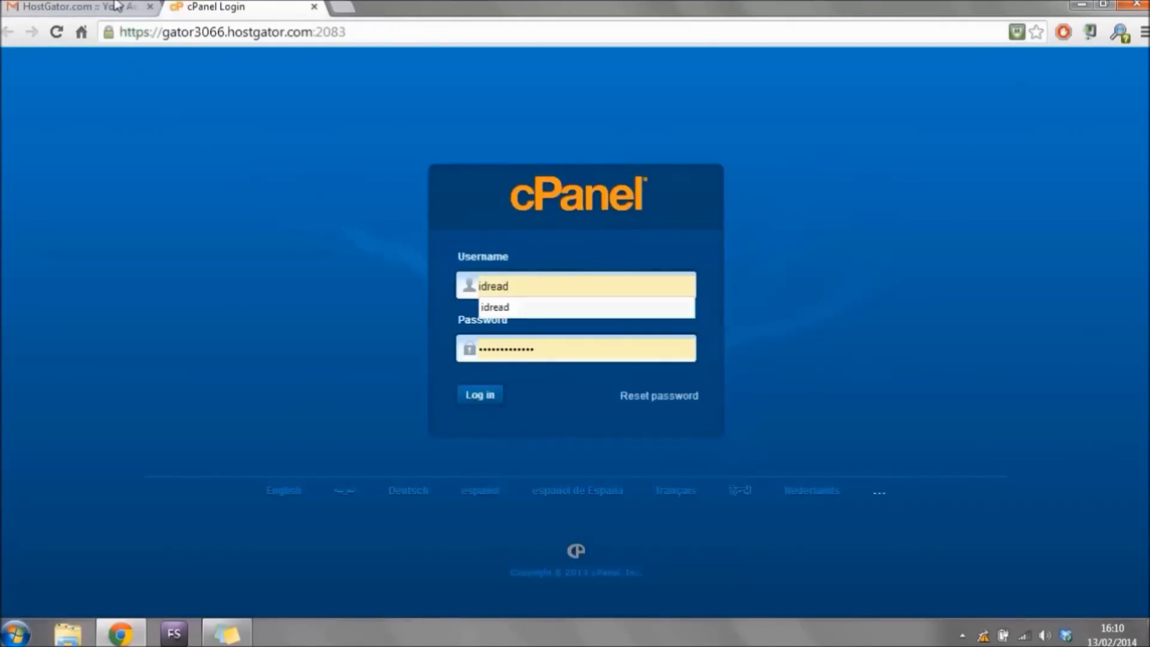
Copy the account password from the email into the cPanel login and sign in.
click(90, 7)
drag(388, 372, 313, 372)
right_click(335, 372)
click(378, 382)
click(215, 7)
double_click(502, 347)
right_click(515, 347)
click(569, 450)
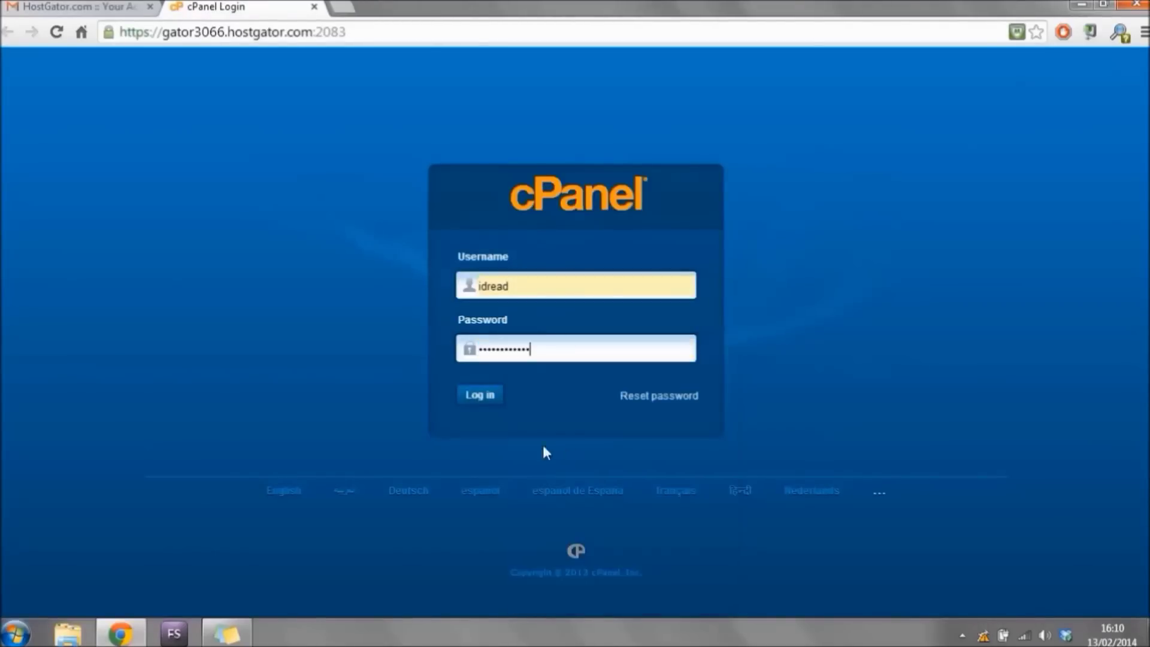
click(477, 394)
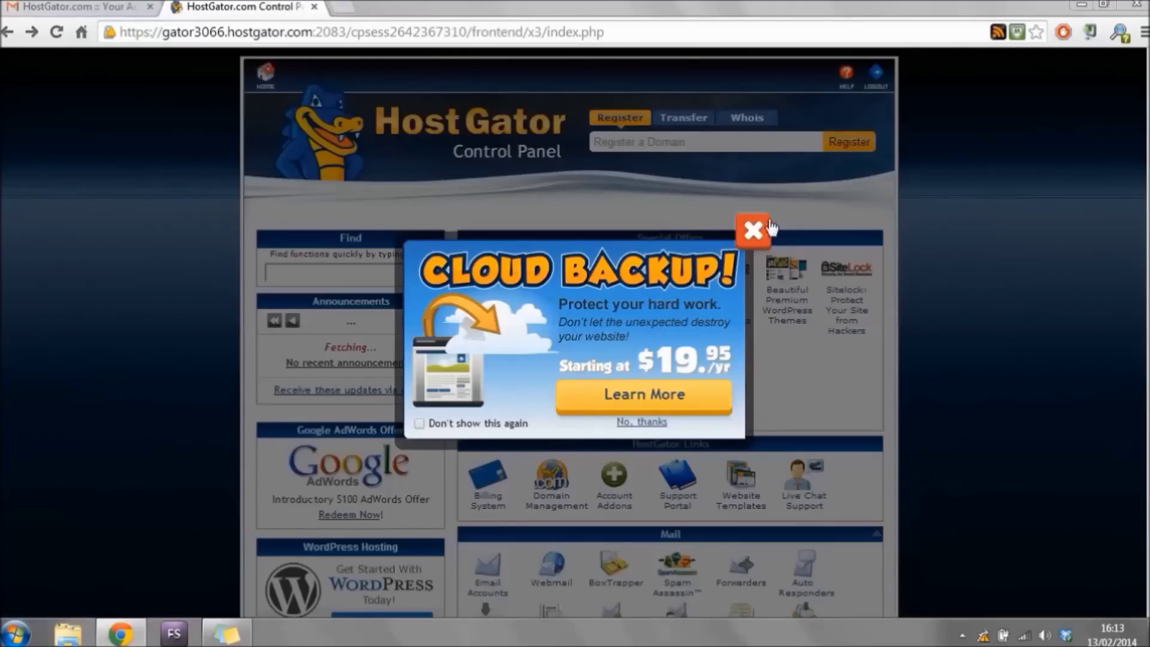
Dismiss the Cloud Backup offer and open QuickInstall's WordPress installer in cPanel.
click(753, 230)
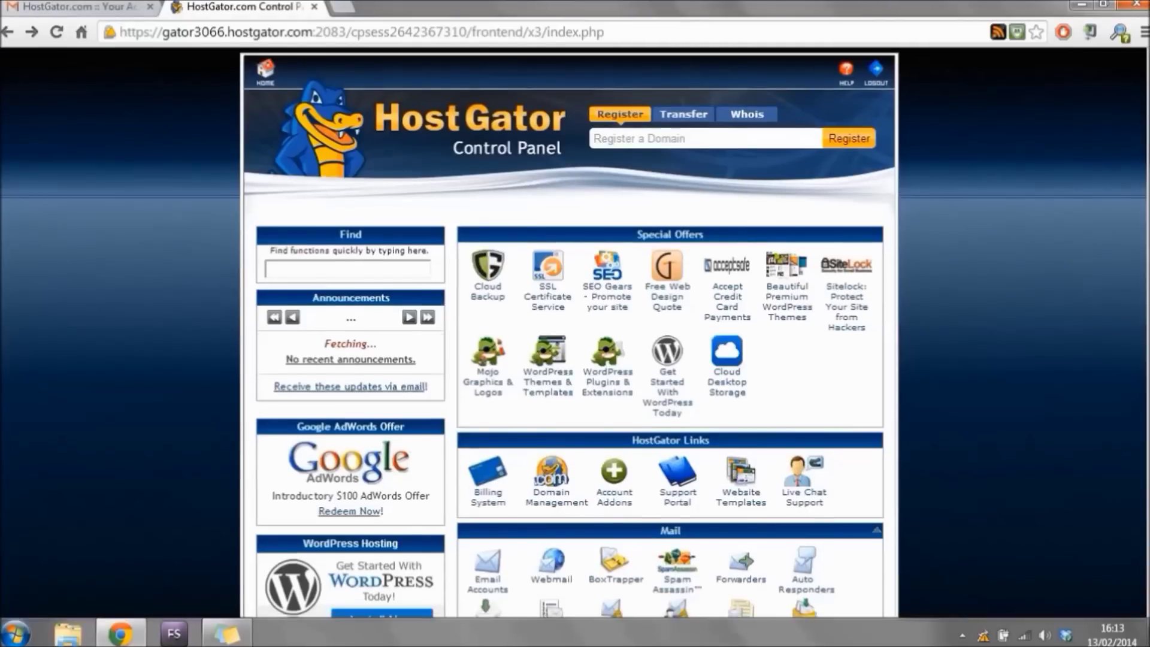
scroll(569, 332, down, 15)
scroll(743, 446, down, 6)
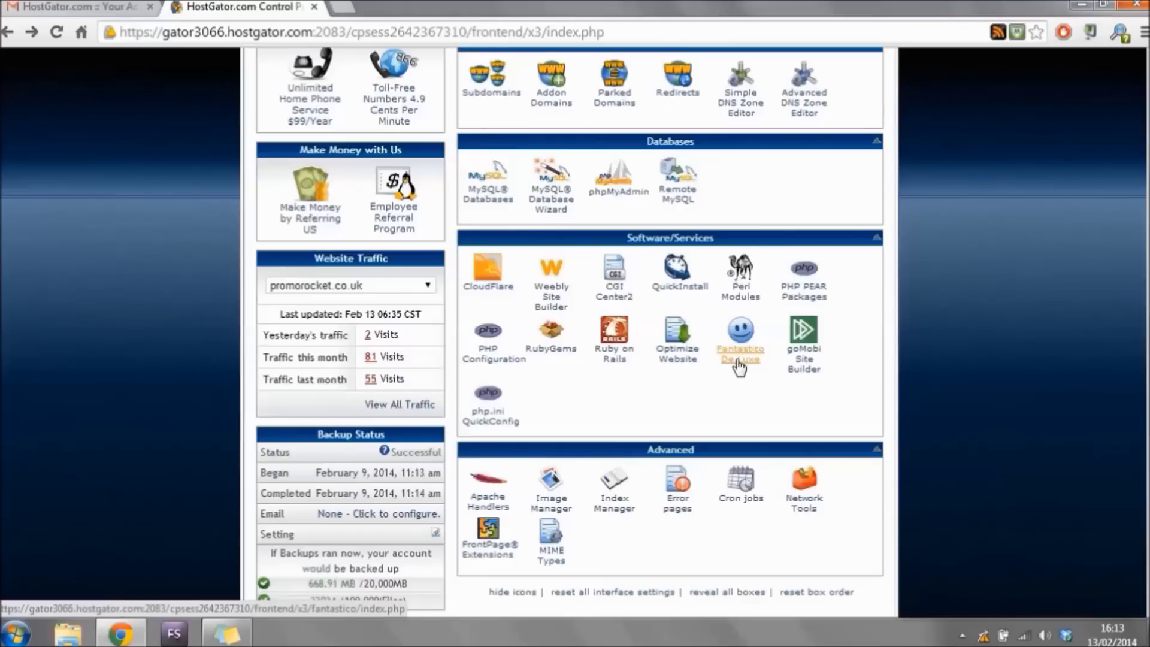
click(683, 291)
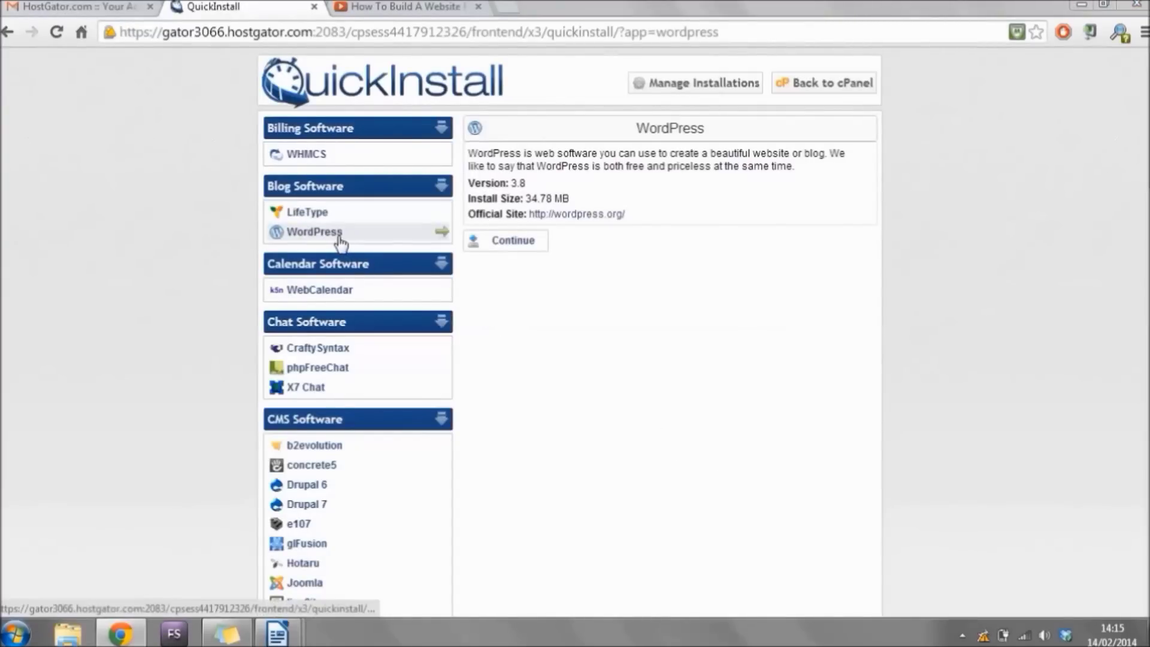
Continue to the WordPress install form and fill the admin email from the saved suggestion.
click(524, 241)
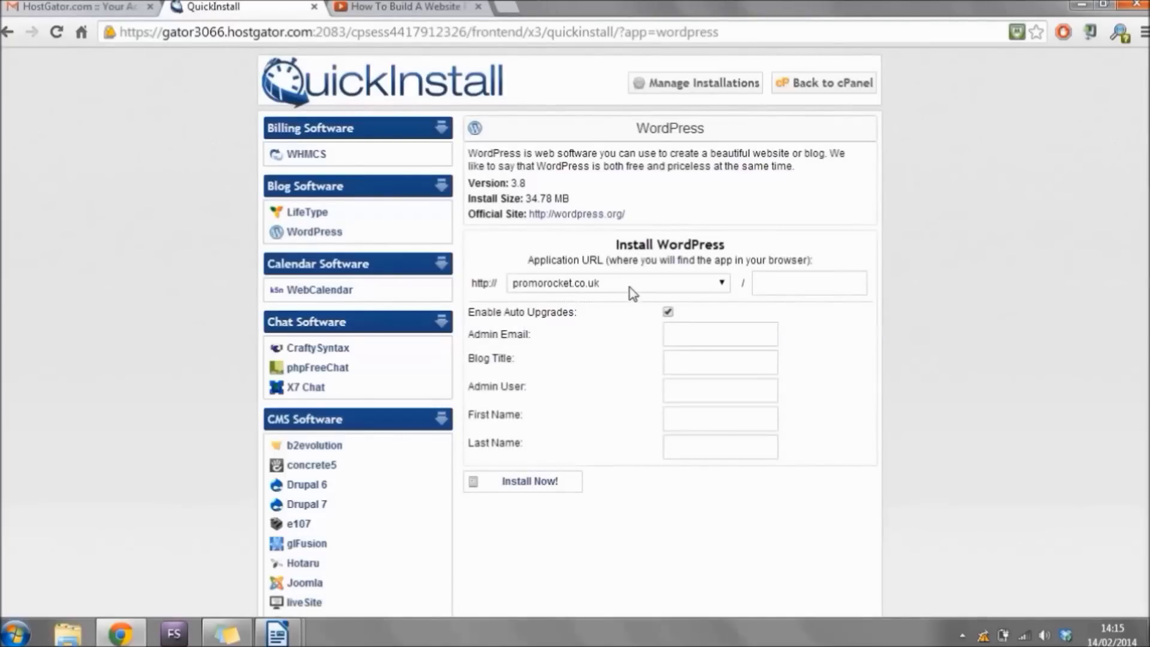
click(803, 282)
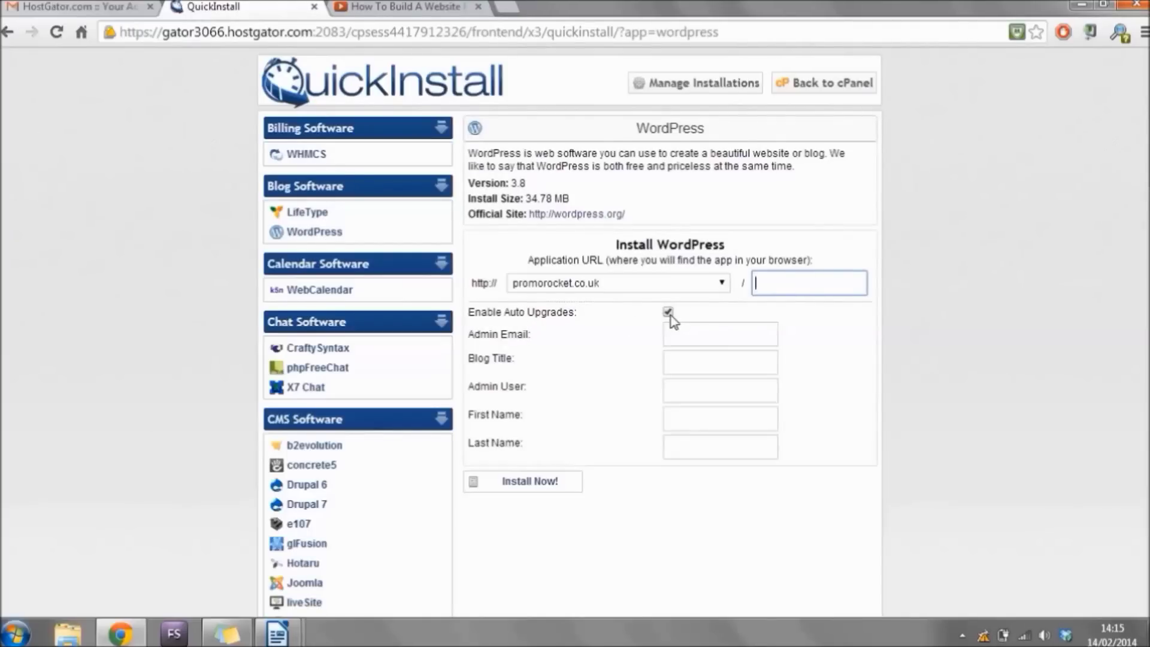
click(672, 331)
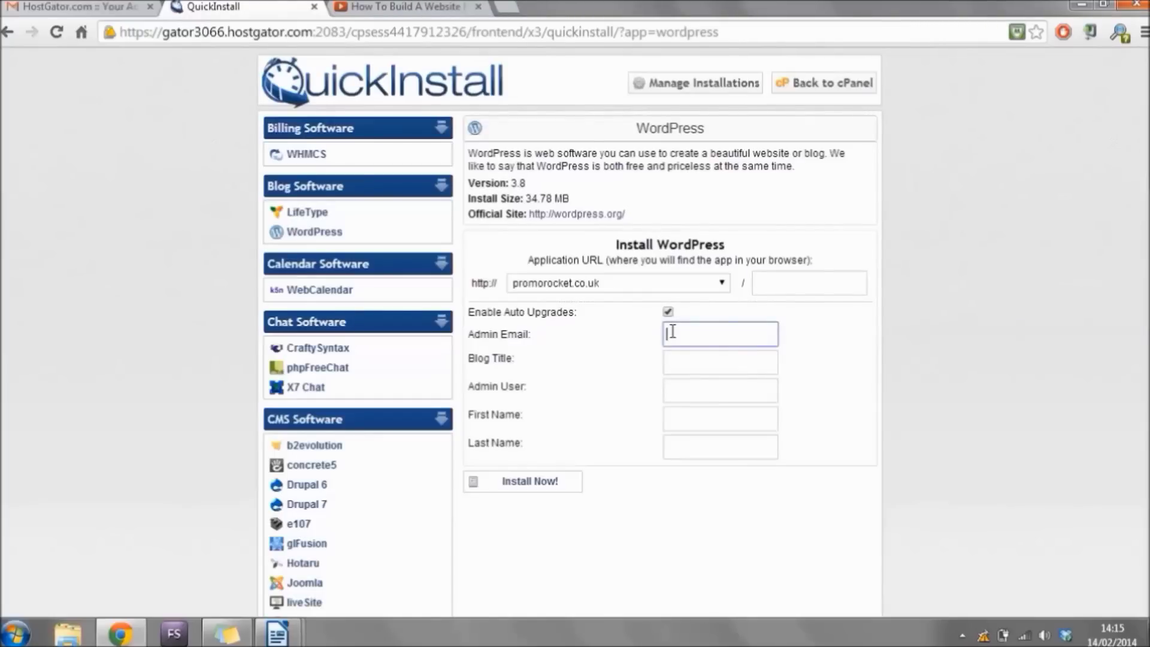
key(Down)
key(Down)
key(Return)
Enter blog title 'Your Website Name', admin user 'Admin', and the admin's first and last name.
click(688, 367)
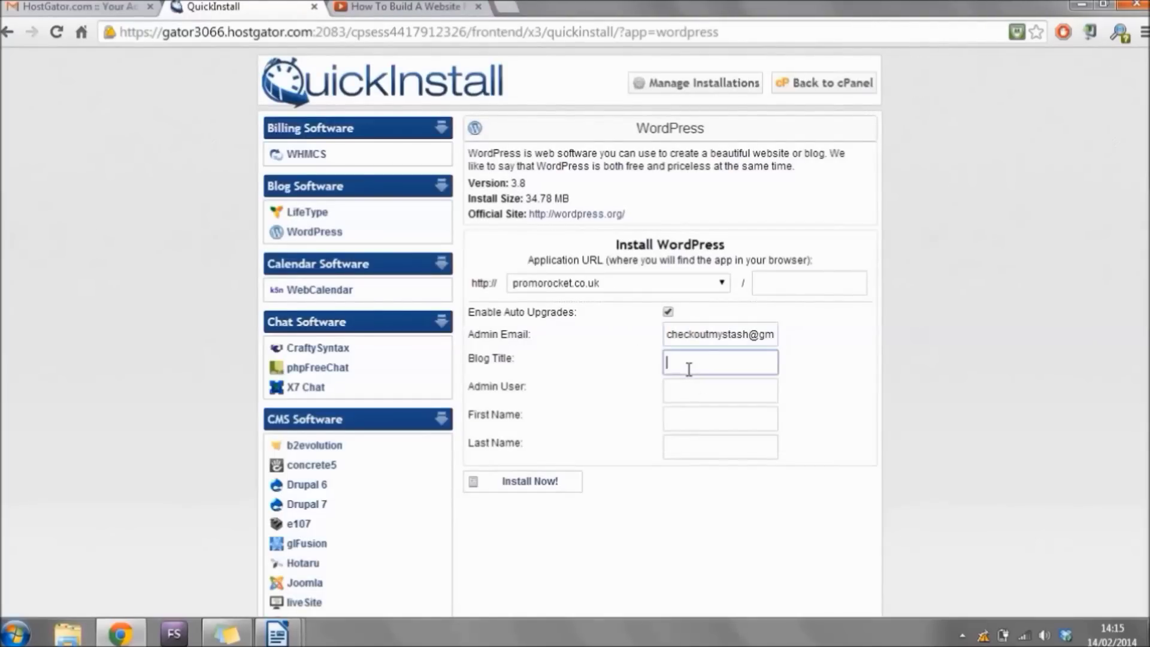
text(Your Website Name)
click(695, 386)
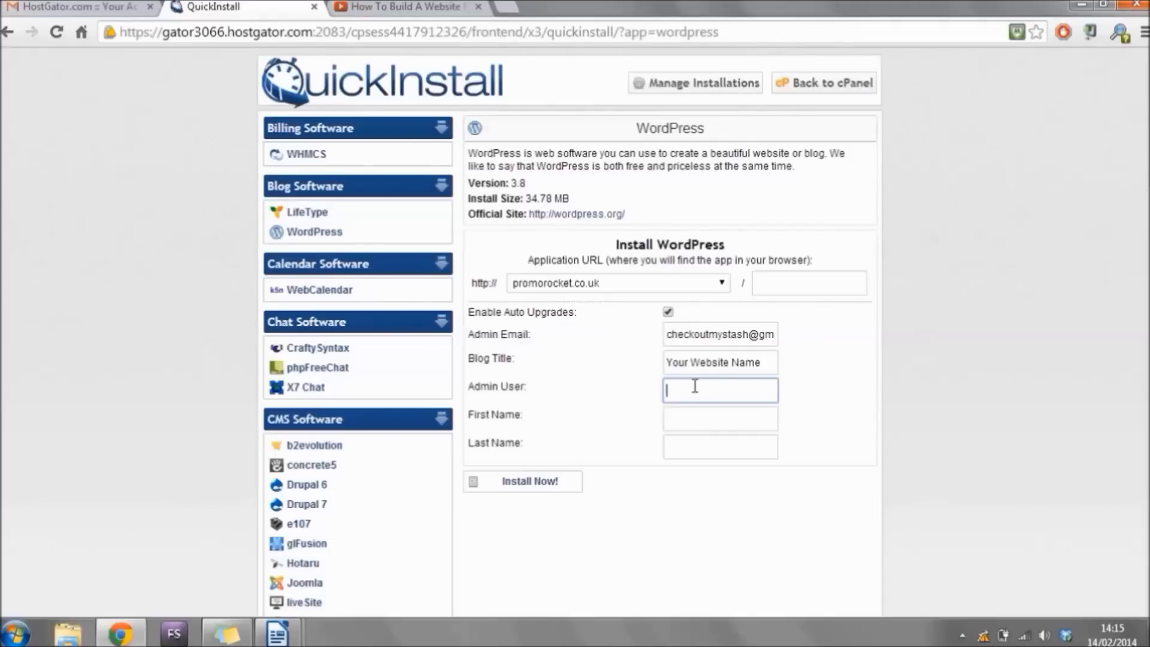
text(Admin)
click(692, 417)
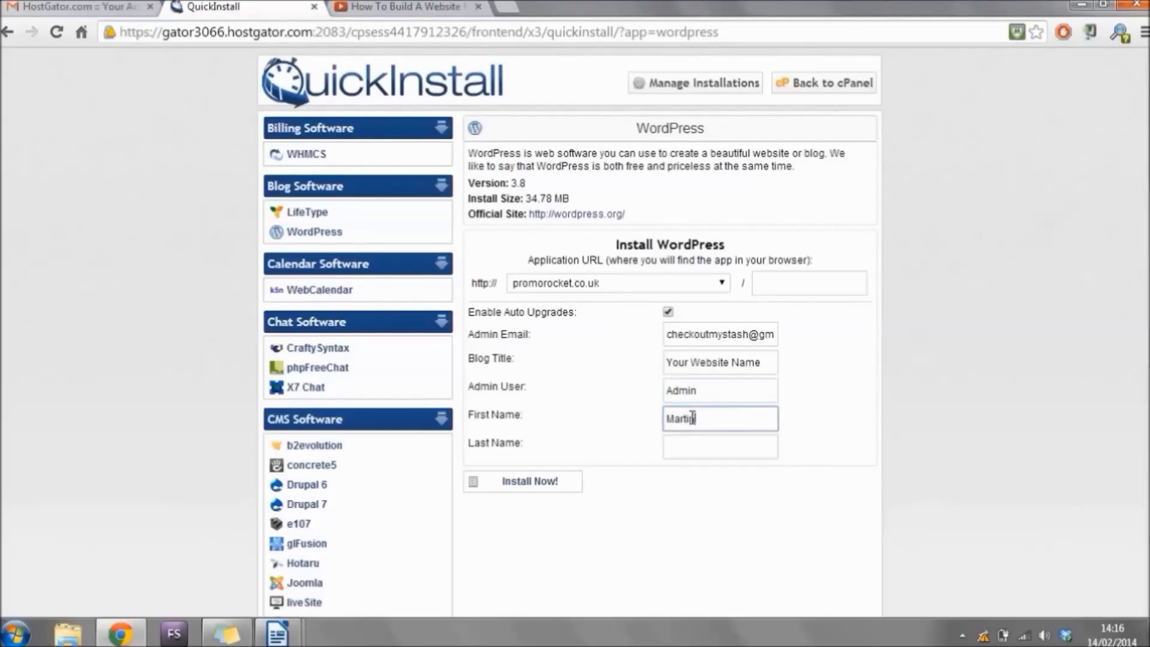
key(Tab)
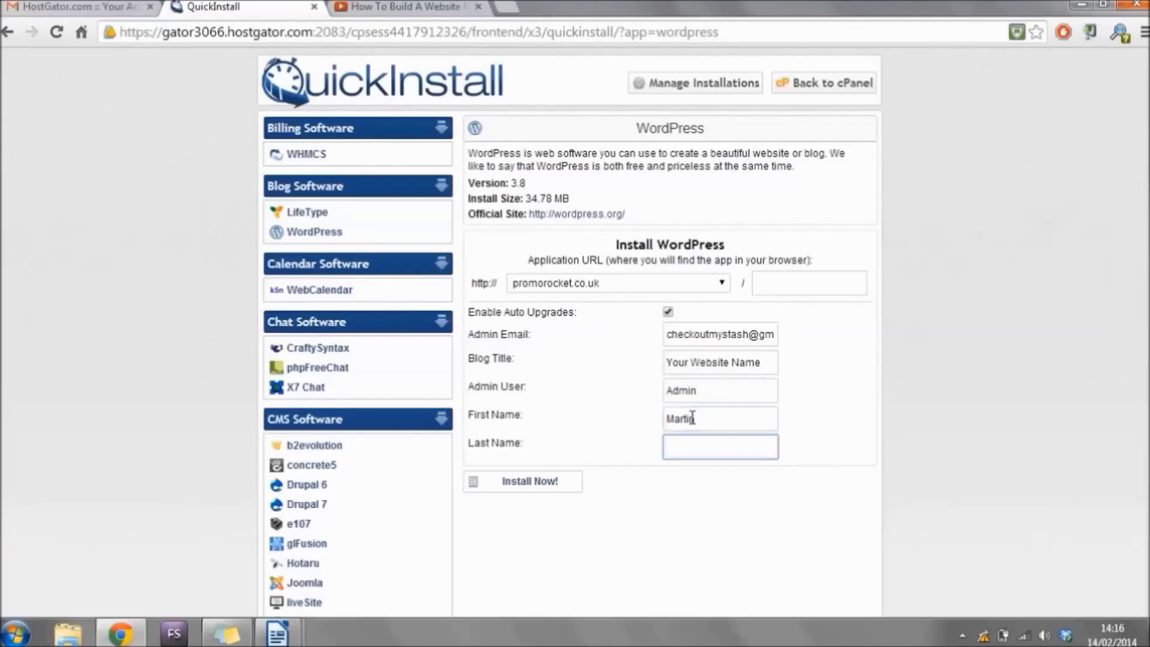
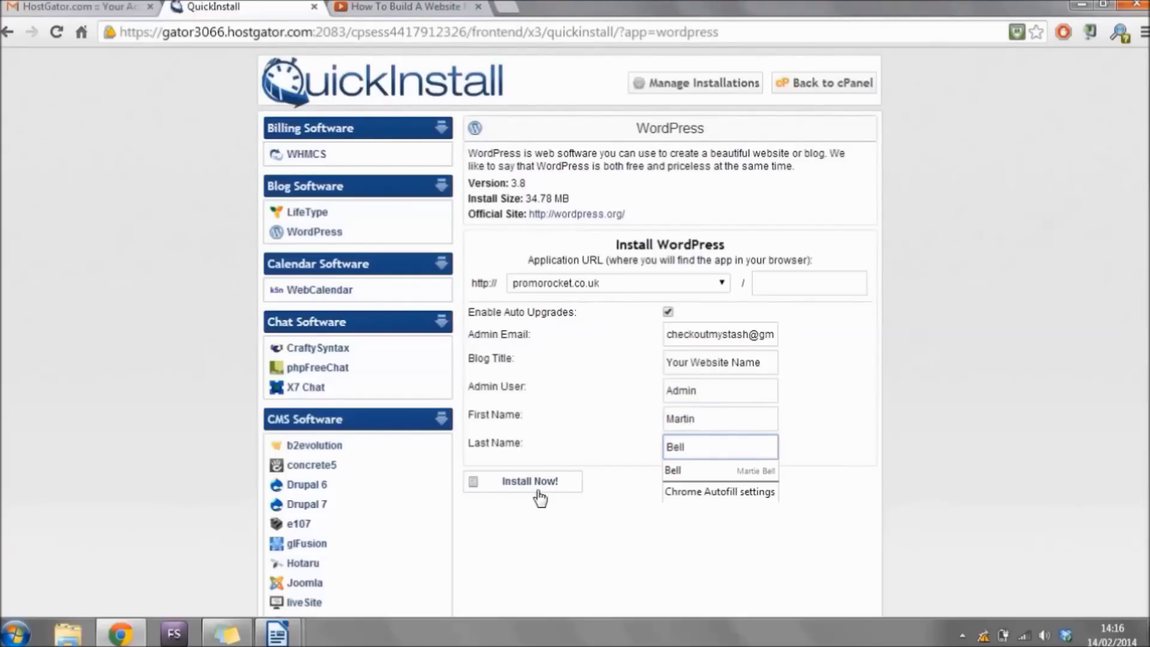
Install WordPress on promorocket.co.uk and wait for the Congratulations message.
click(538, 490)
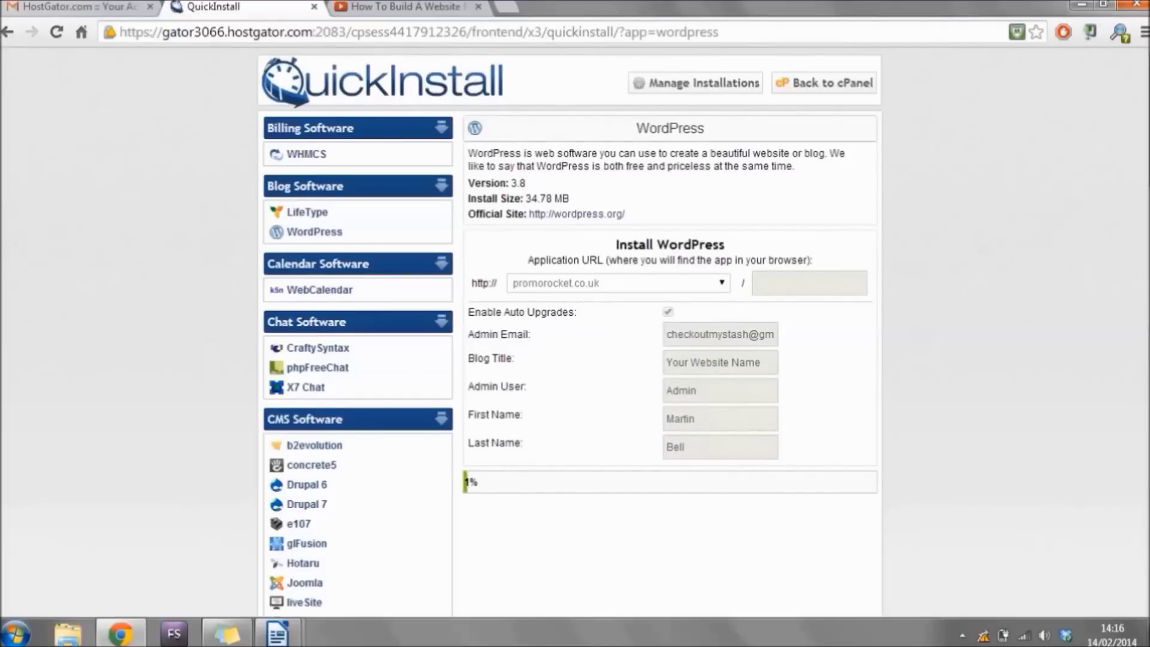
scroll(569, 330, down, 3)
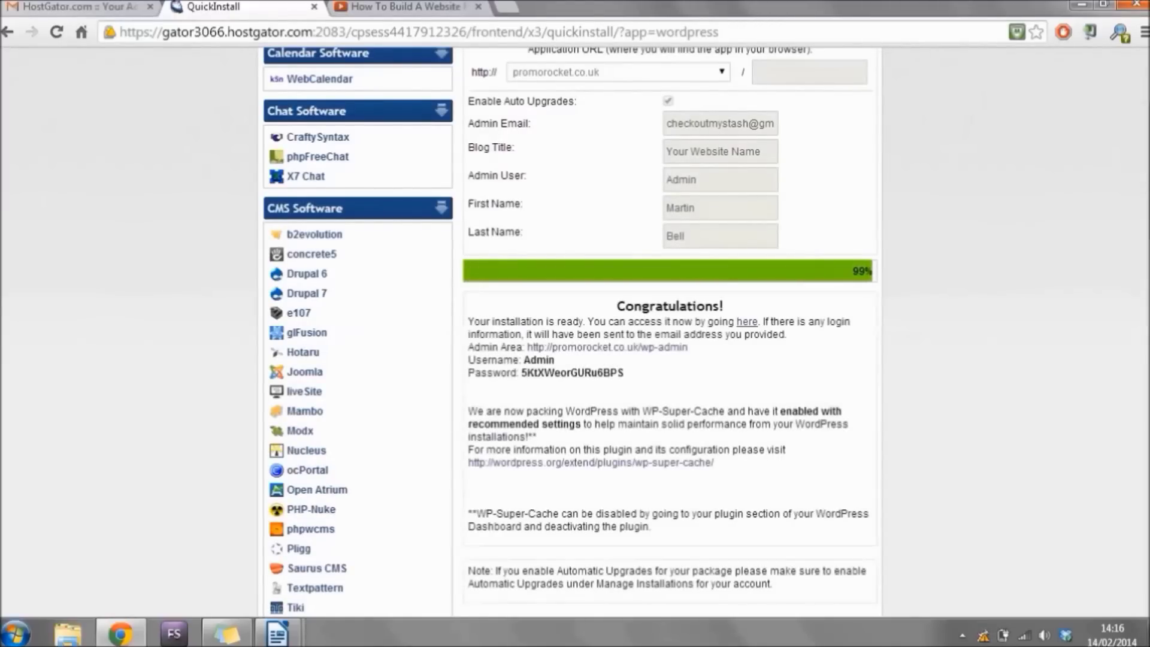
drag(1147, 169, 1147, 187)
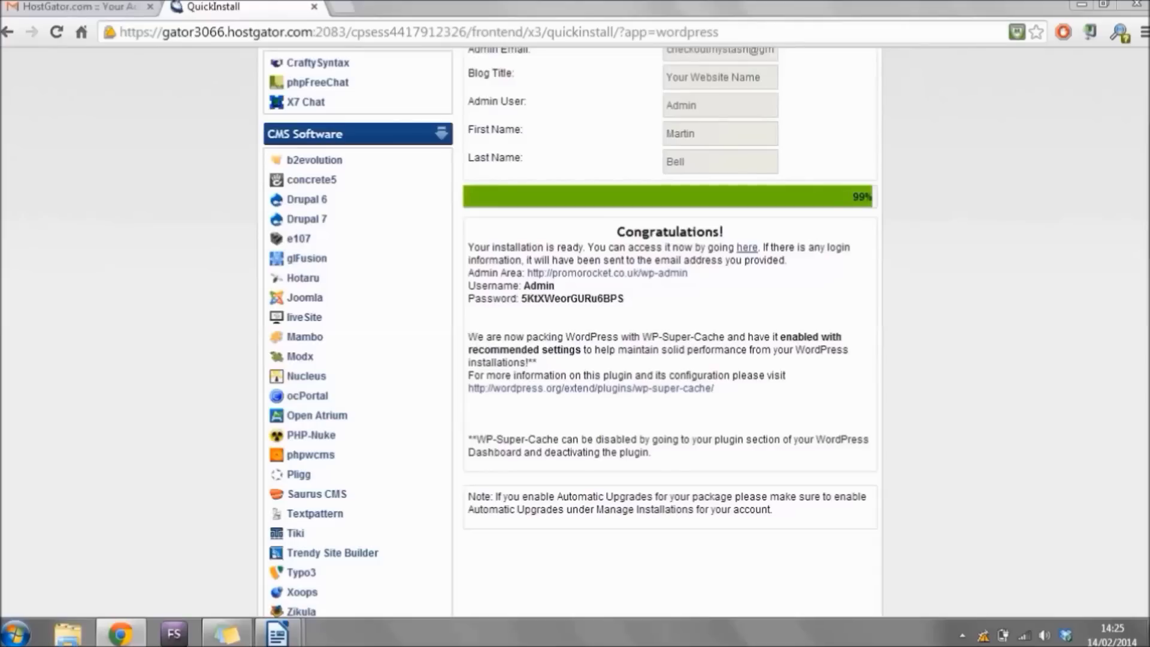
Open the newly installed WordPress site and scroll through its home page.
click(748, 253)
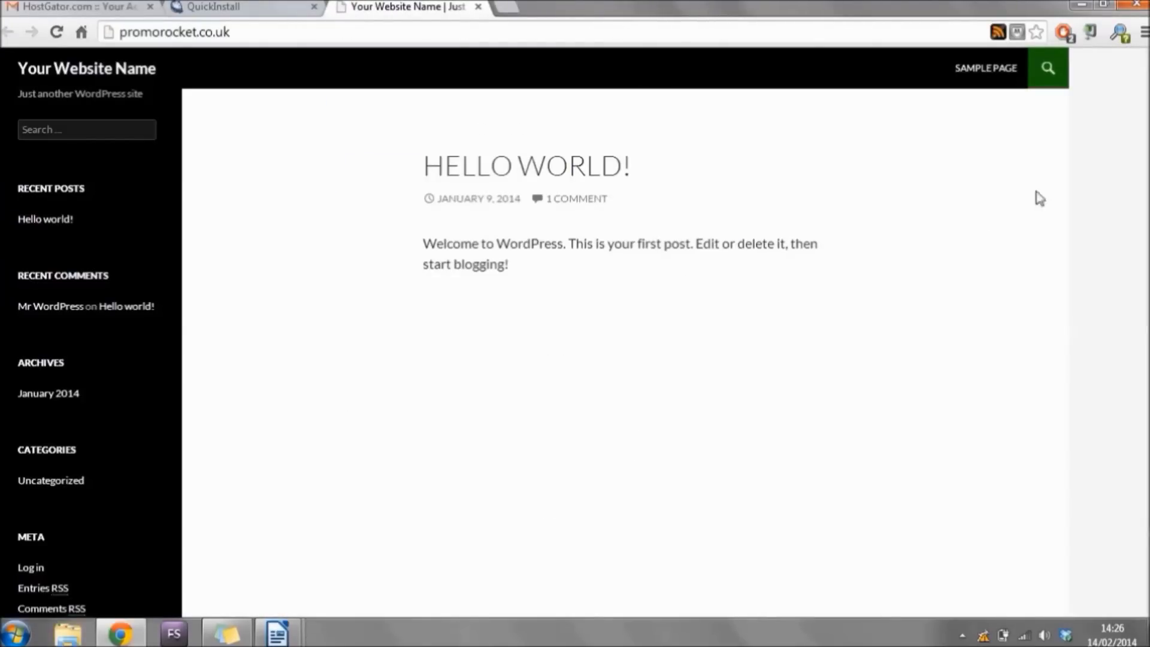
scroll(1145, 256, down, 2)
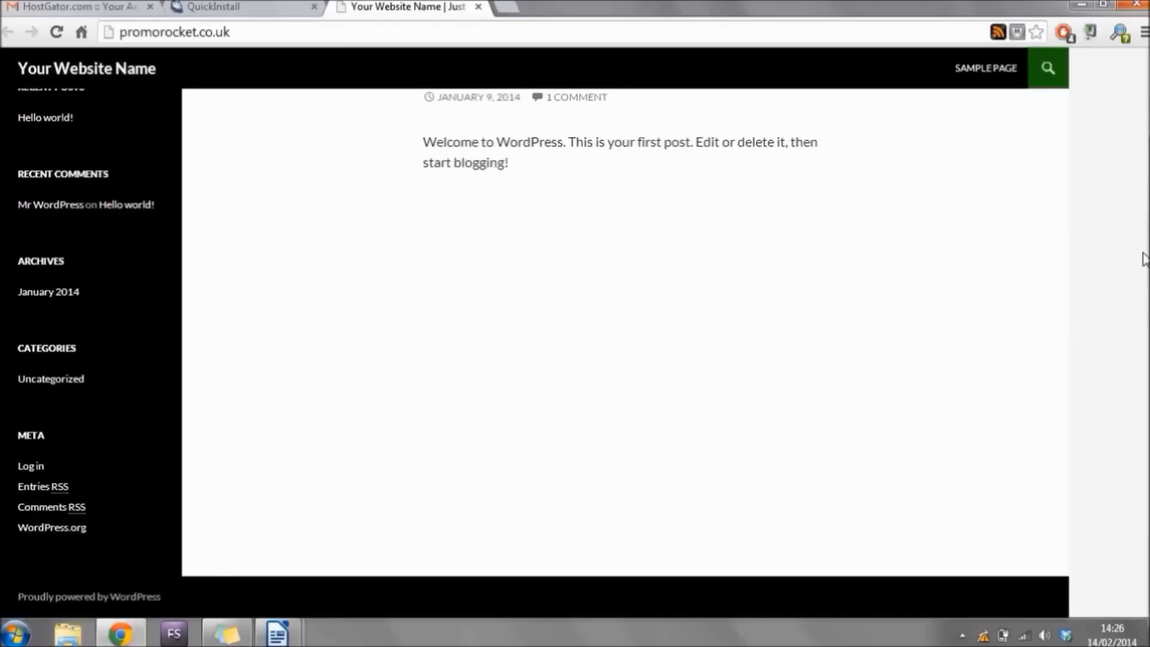
scroll(1145, 209, up, 1)
scroll(575, 348, up, 1)
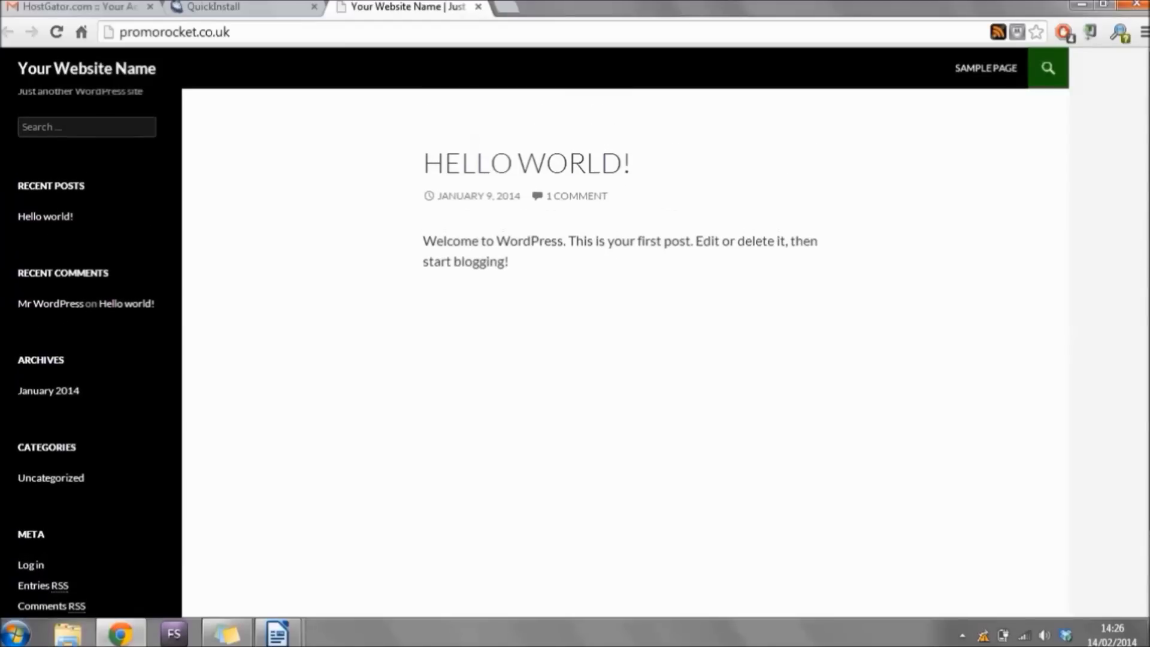
View the default Hello world! post, return home, and select the site's web address.
click(62, 220)
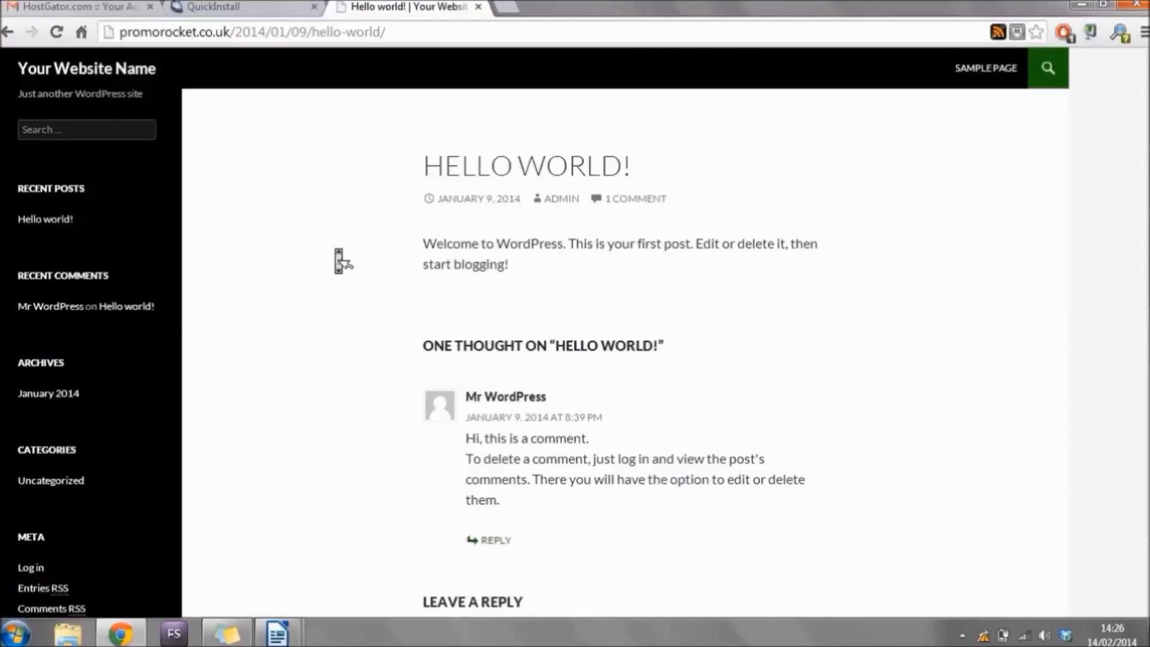
scroll(343, 261, down, 10)
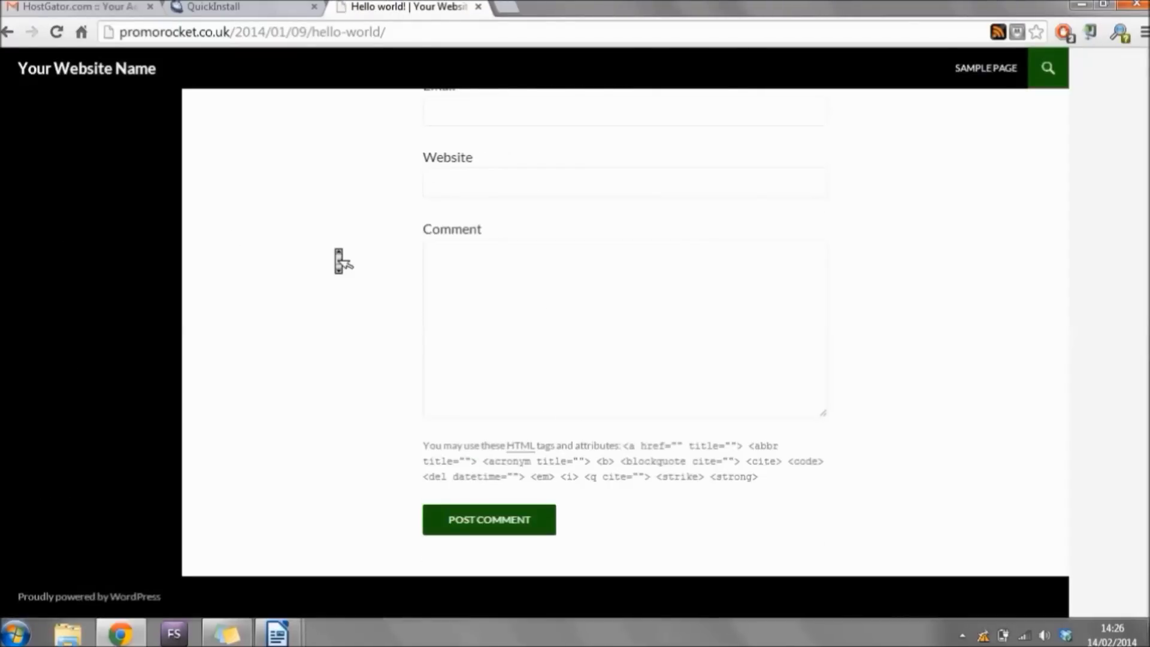
scroll(343, 261, up, 10)
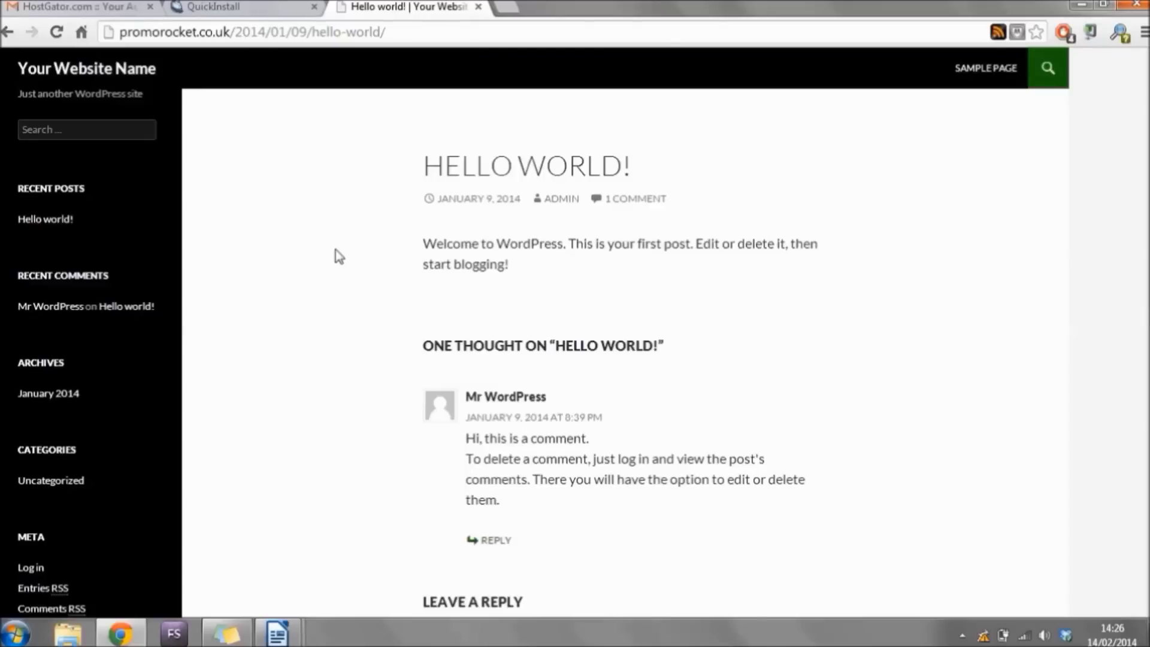
click(59, 72)
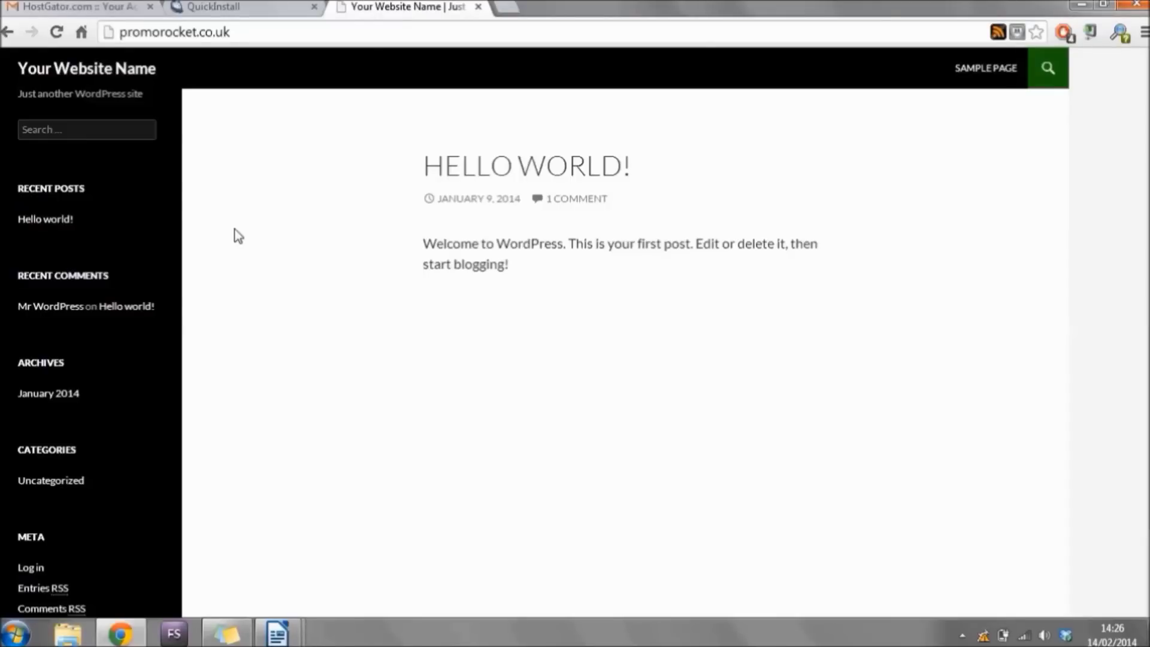
drag(120, 32, 233, 31)
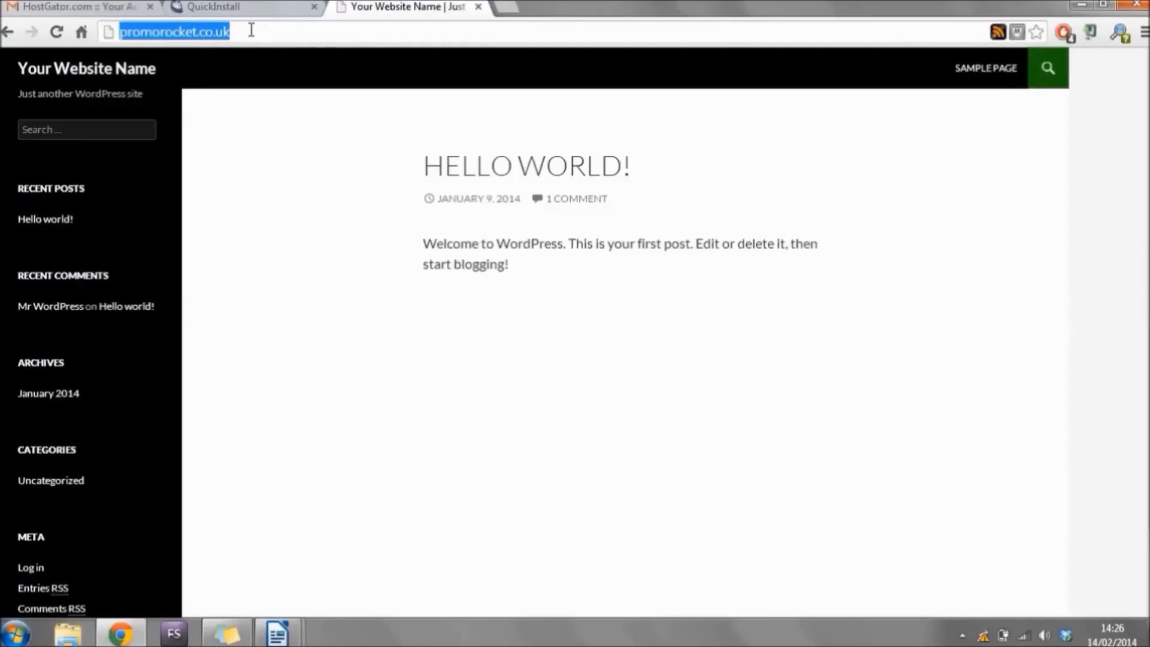
Load the admin login page at promorocket.co.uk/wp-admin.
click(252, 30)
text(/)
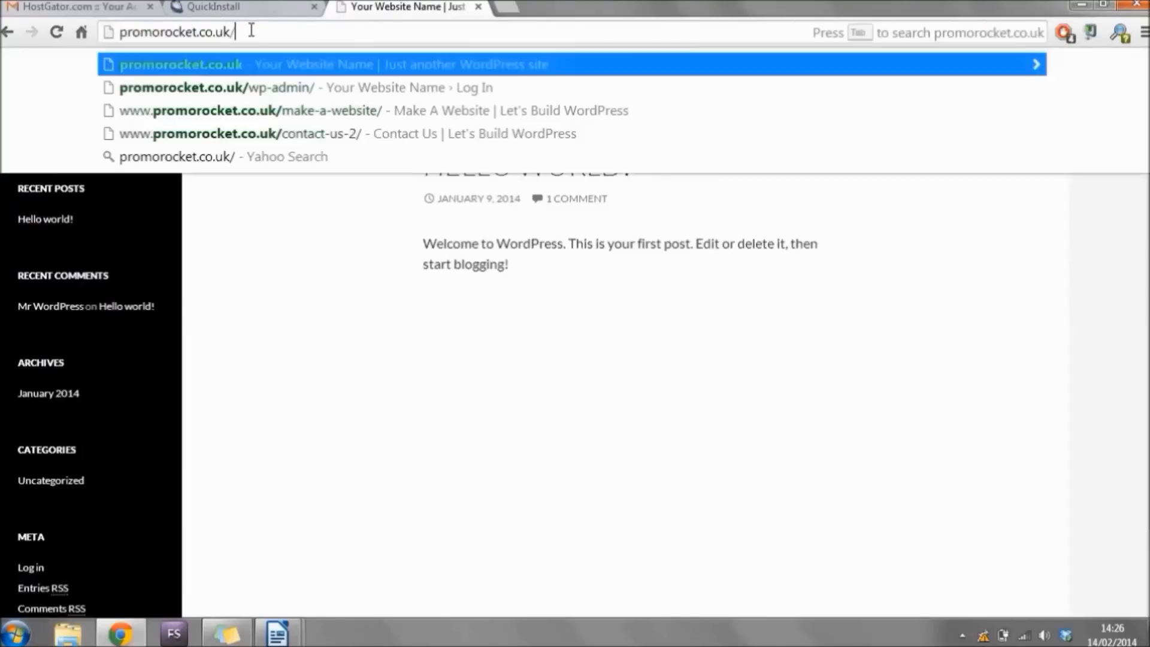
text(wp)
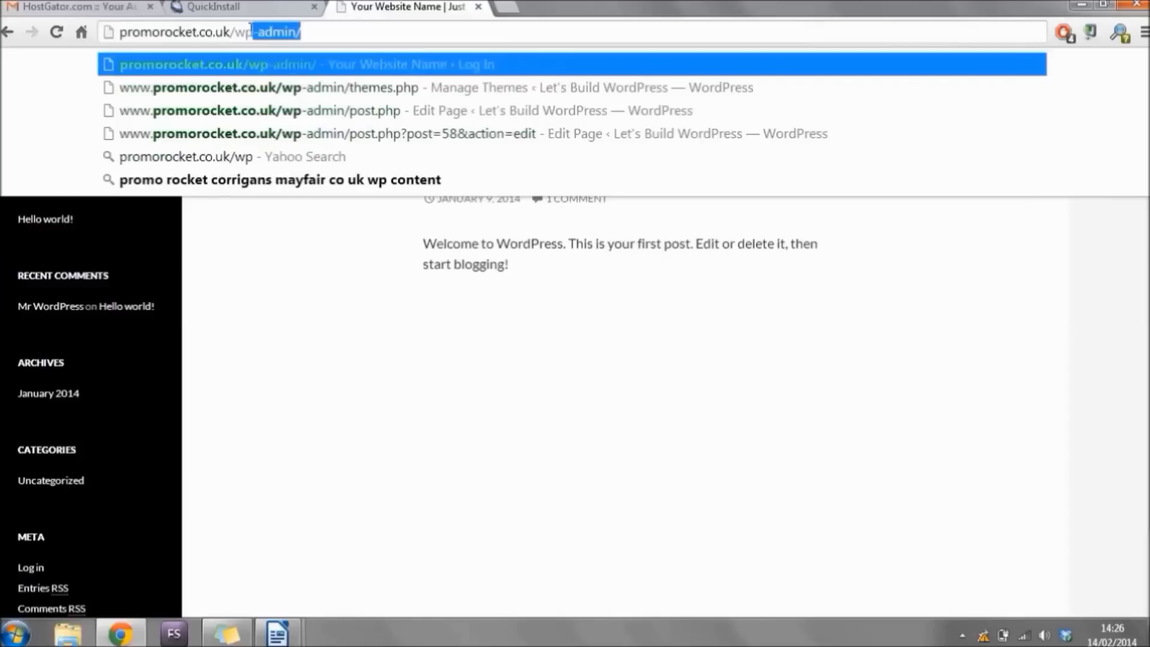
text(-admin)
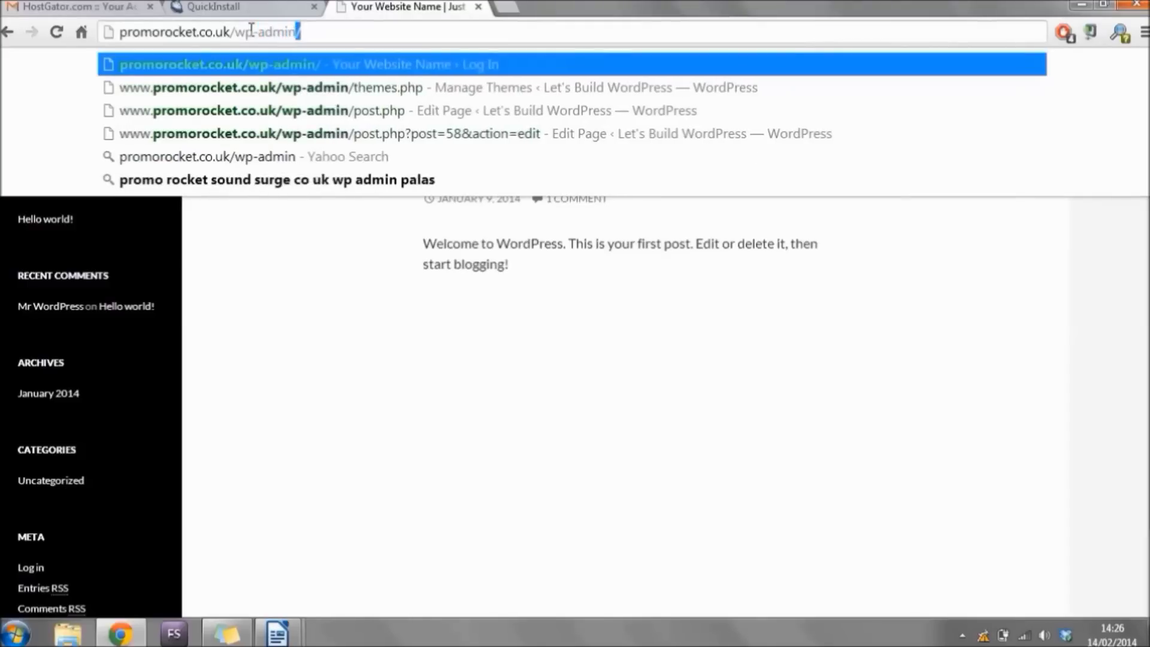
key(Return)
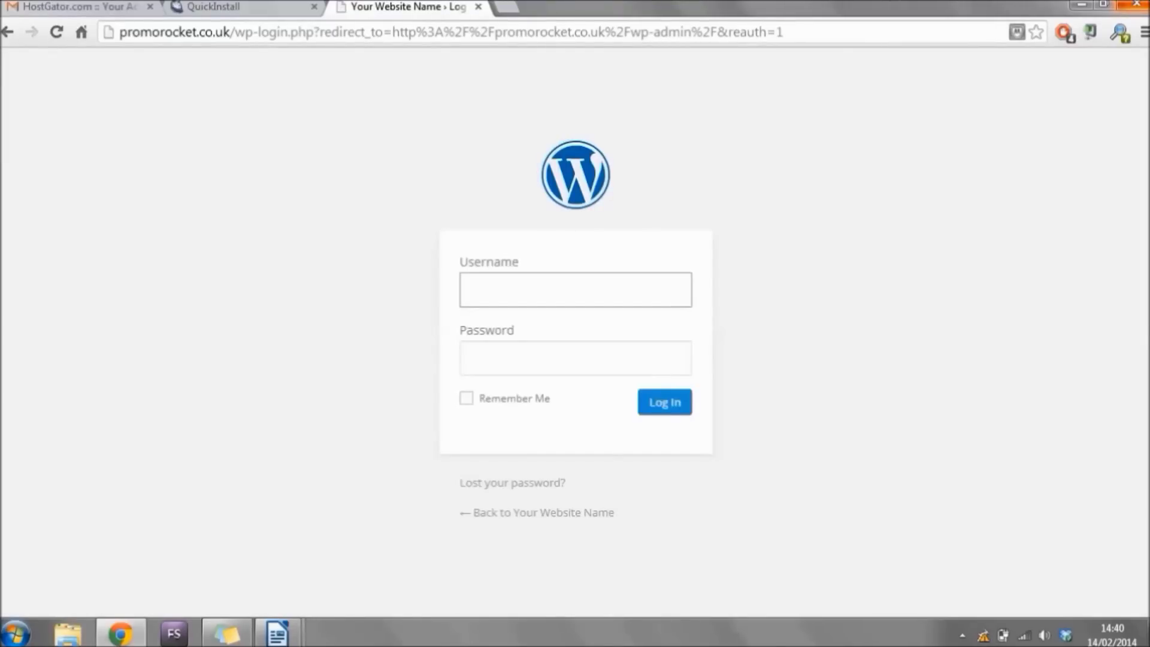
Copy the generated username from the QuickInstall page into the login form.
click(239, 7)
drag(555, 286, 523, 286)
right_click(526, 286)
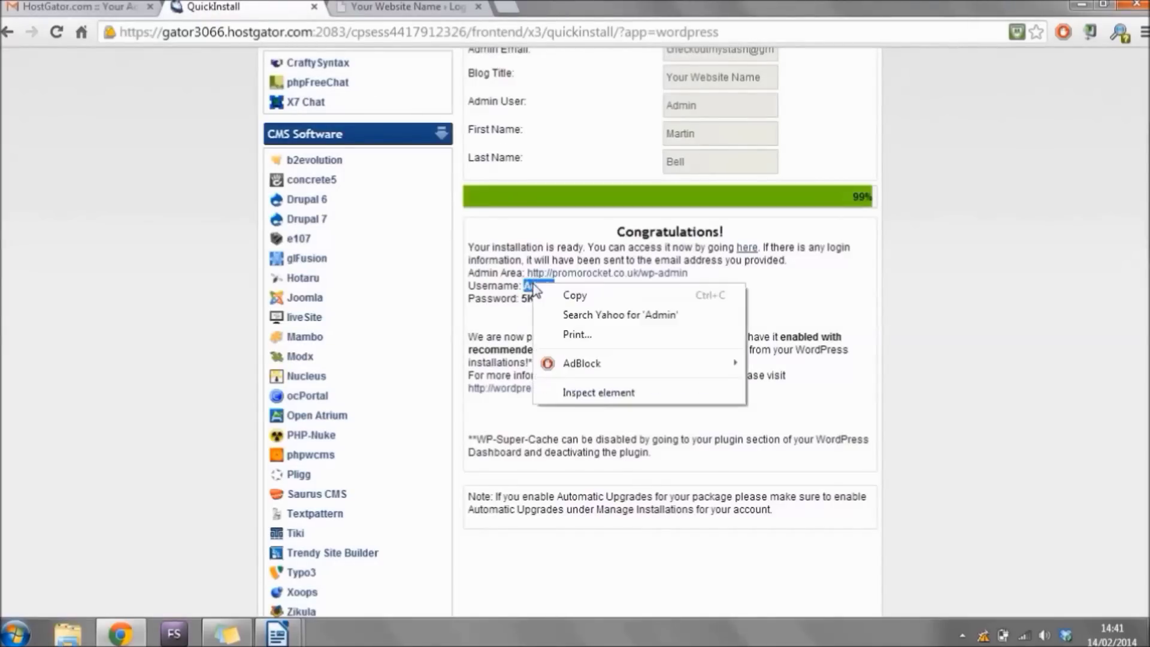
click(556, 295)
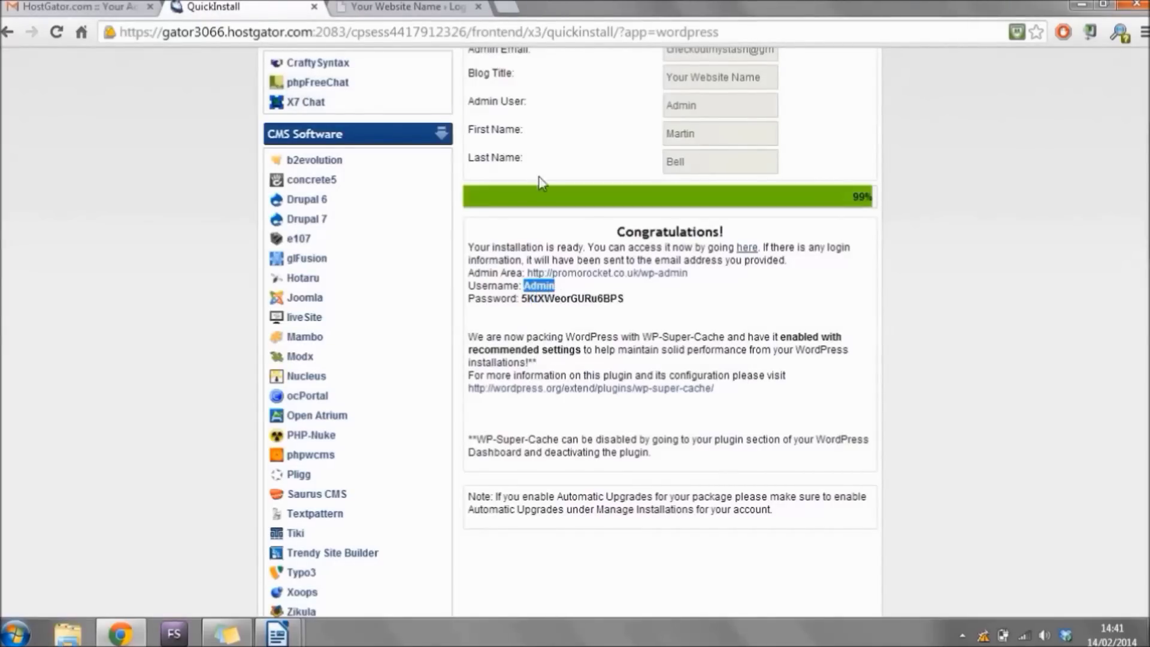
click(415, 7)
click(565, 280)
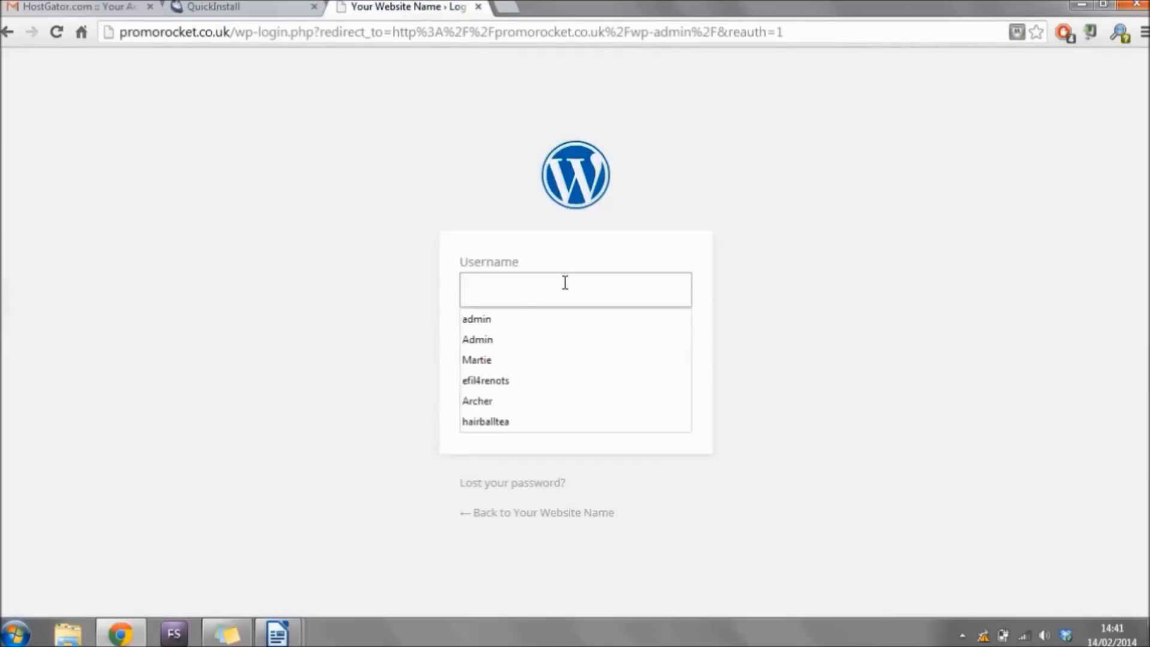
key(ctrl+v)
Copy the generated password into the login form and log in to the Dashboard.
click(240, 6)
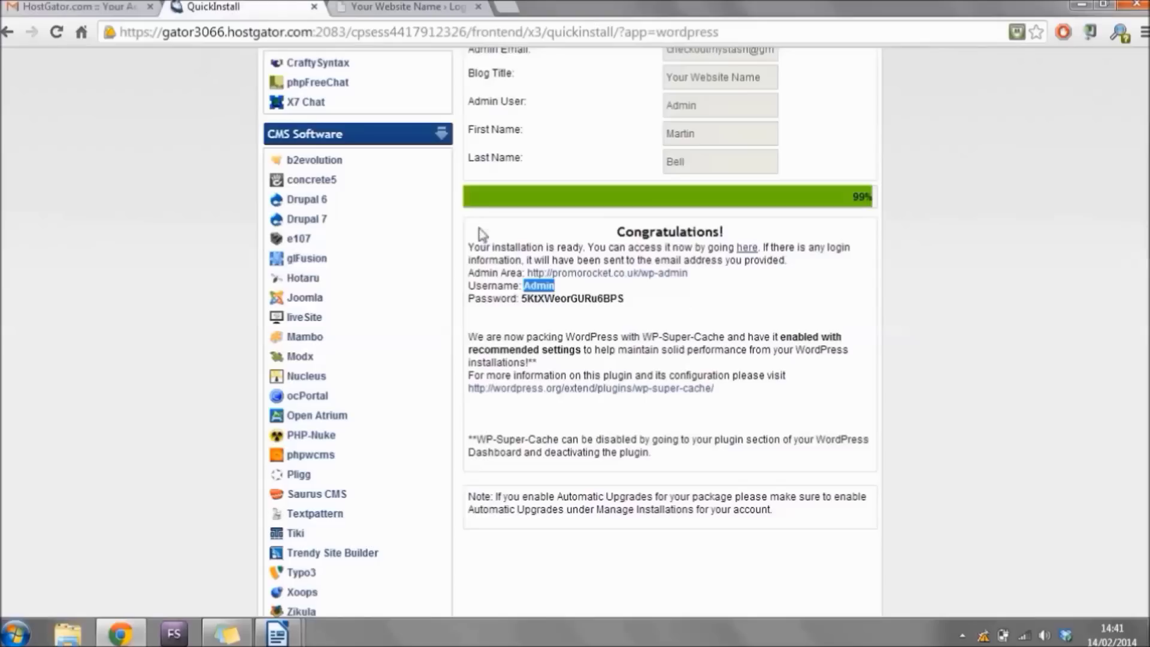
double_click(586, 298)
right_click(585, 299)
click(623, 309)
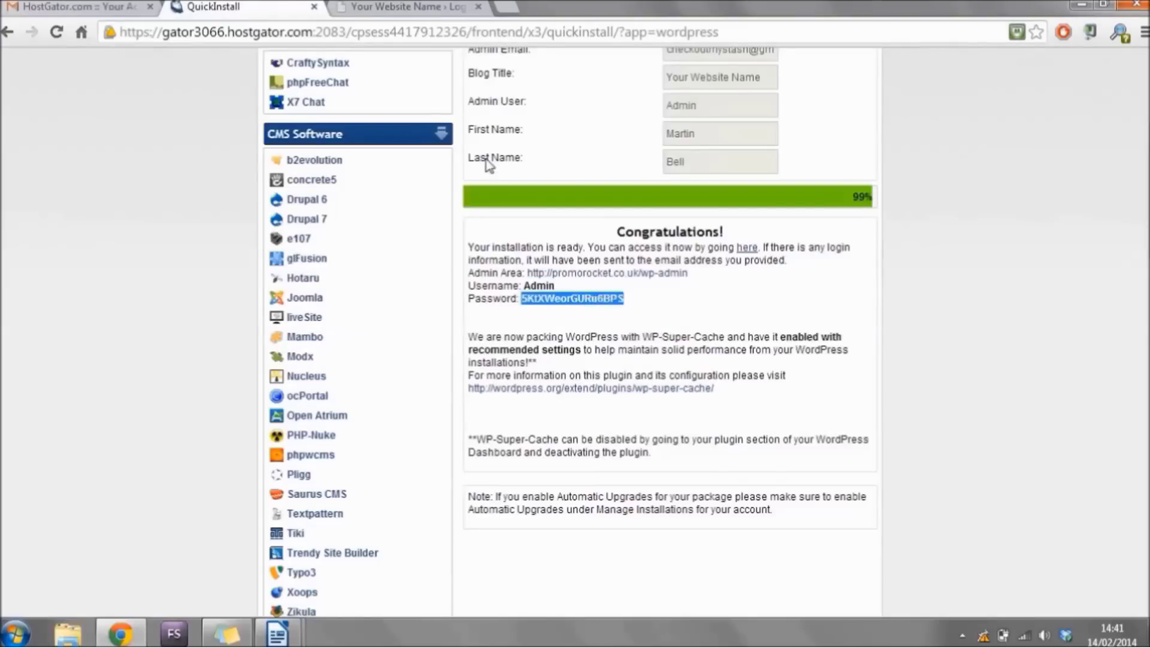
click(376, 9)
key(ctrl+v)
click(673, 416)
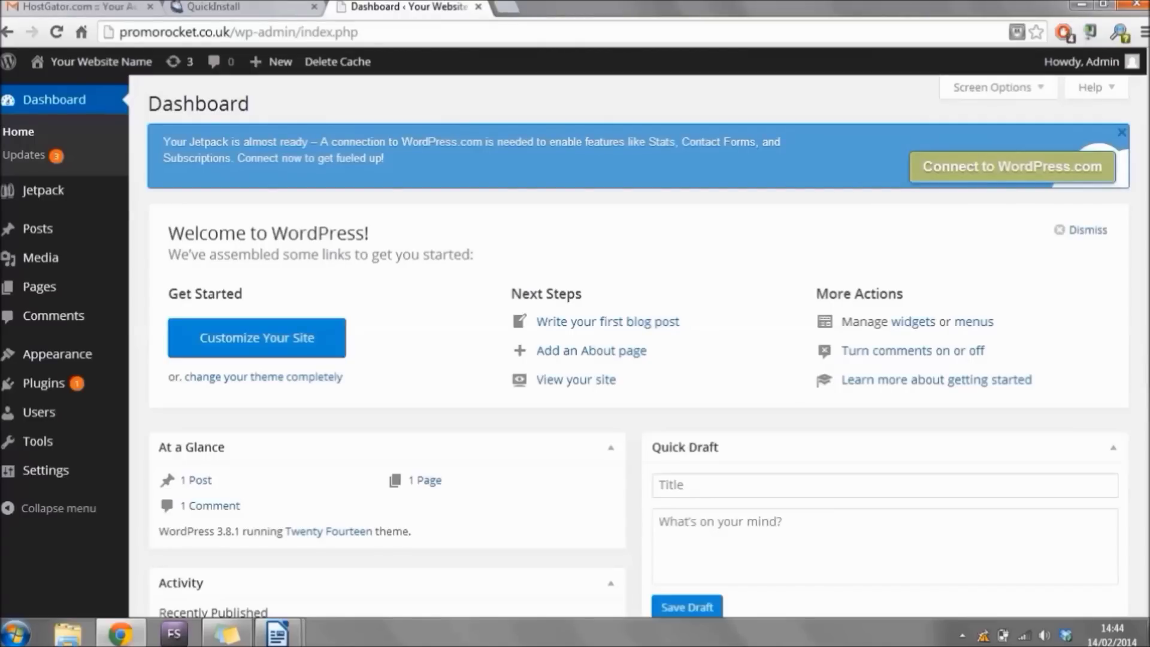
Return to the Dashboard and open Users > All Users, showing the single Admin account.
click(216, 8)
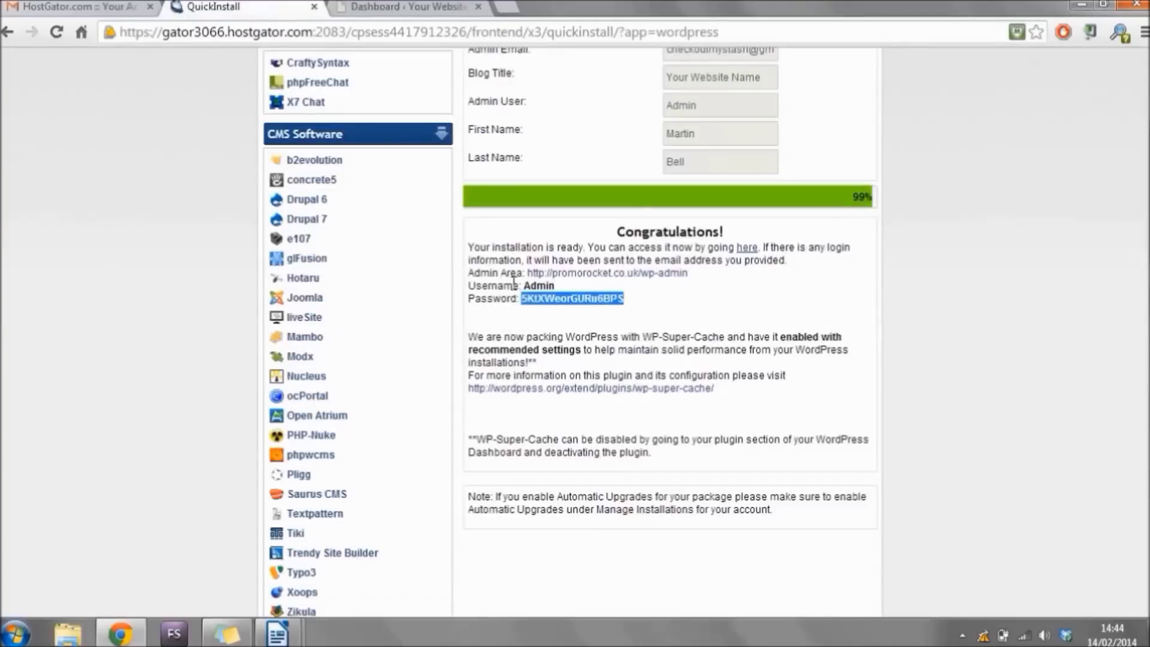
click(426, 6)
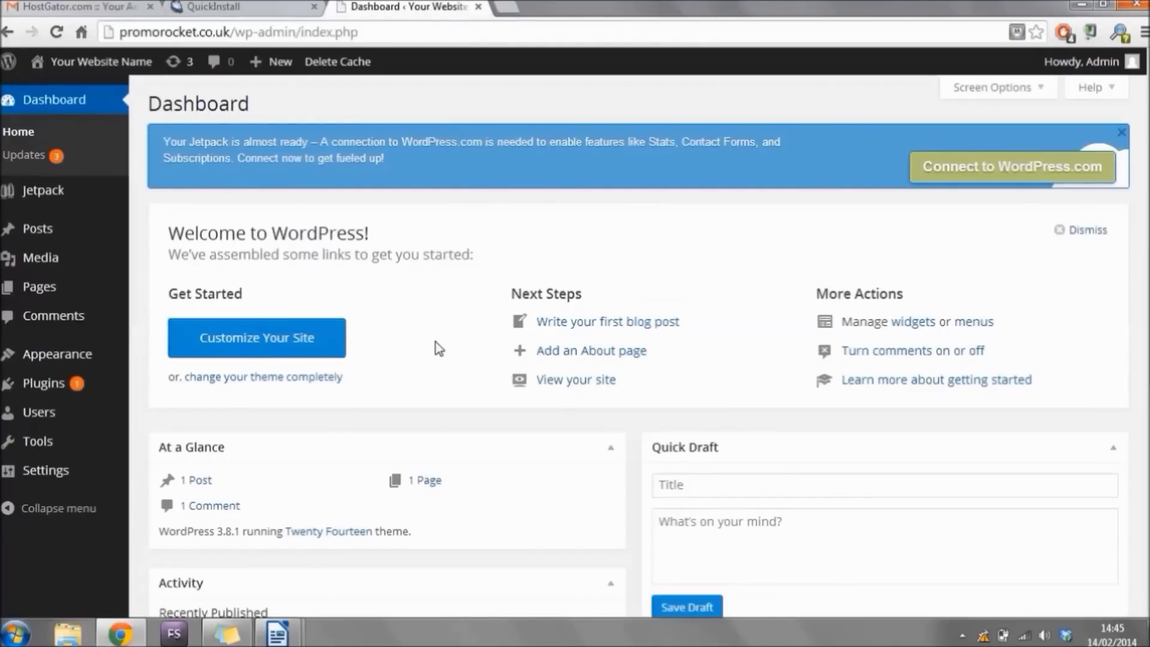
mouse_move(50, 417)
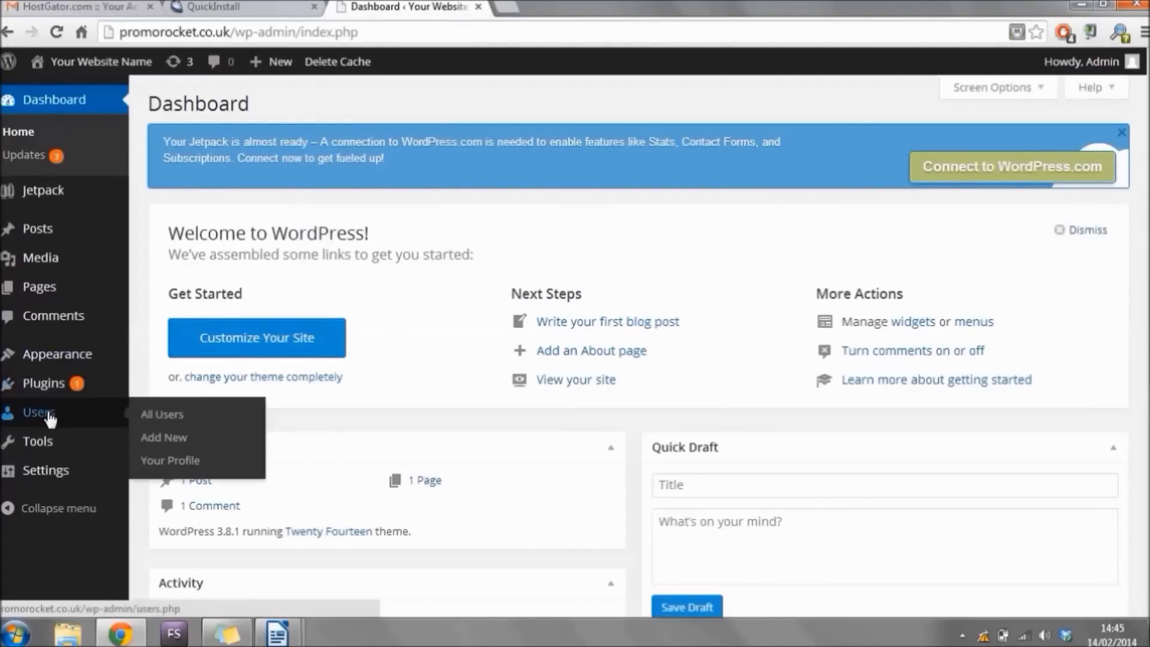
click(59, 411)
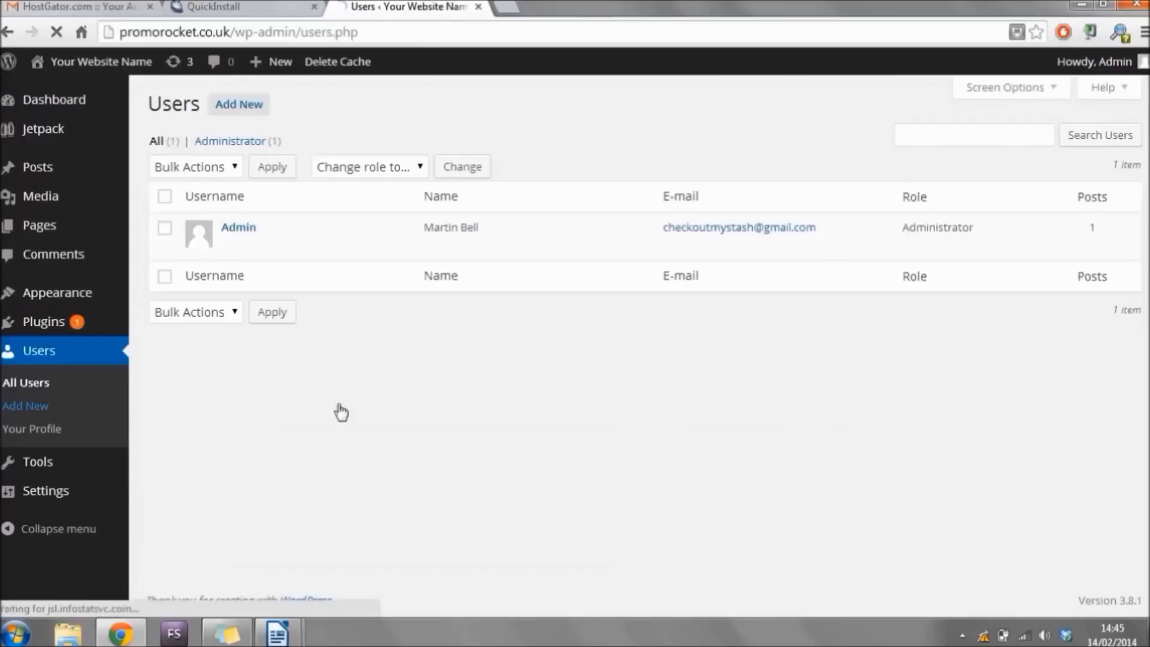
mouse_move(261, 235)
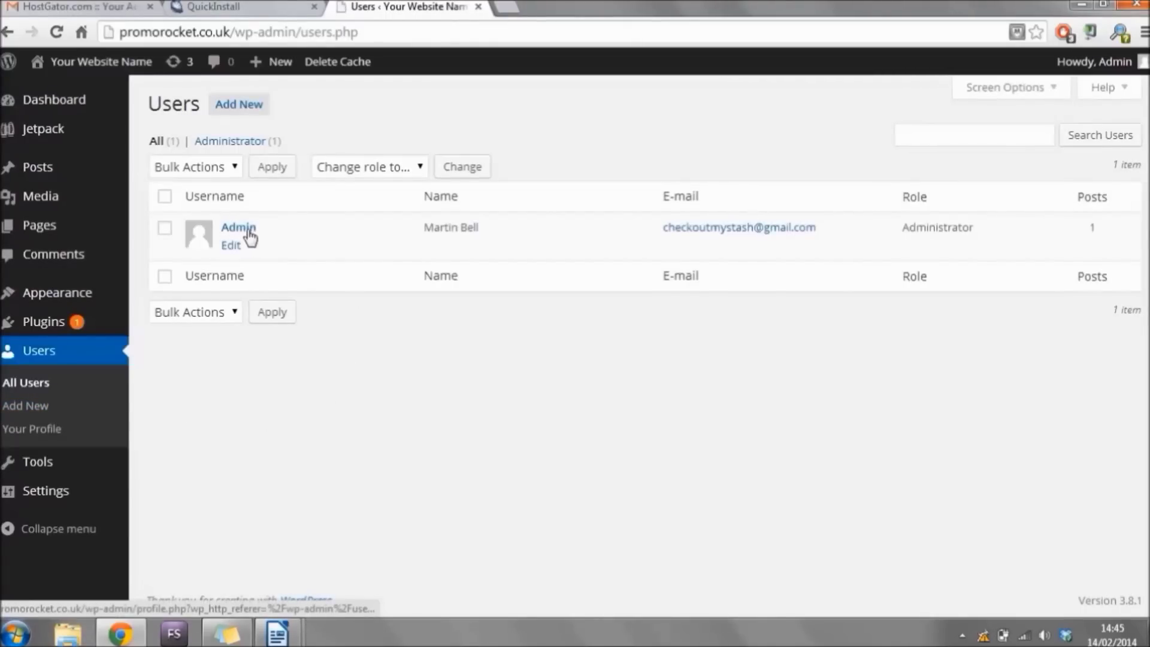
Set and confirm a new password for the Admin user, update the profile, and return to the Dashboard.
click(233, 251)
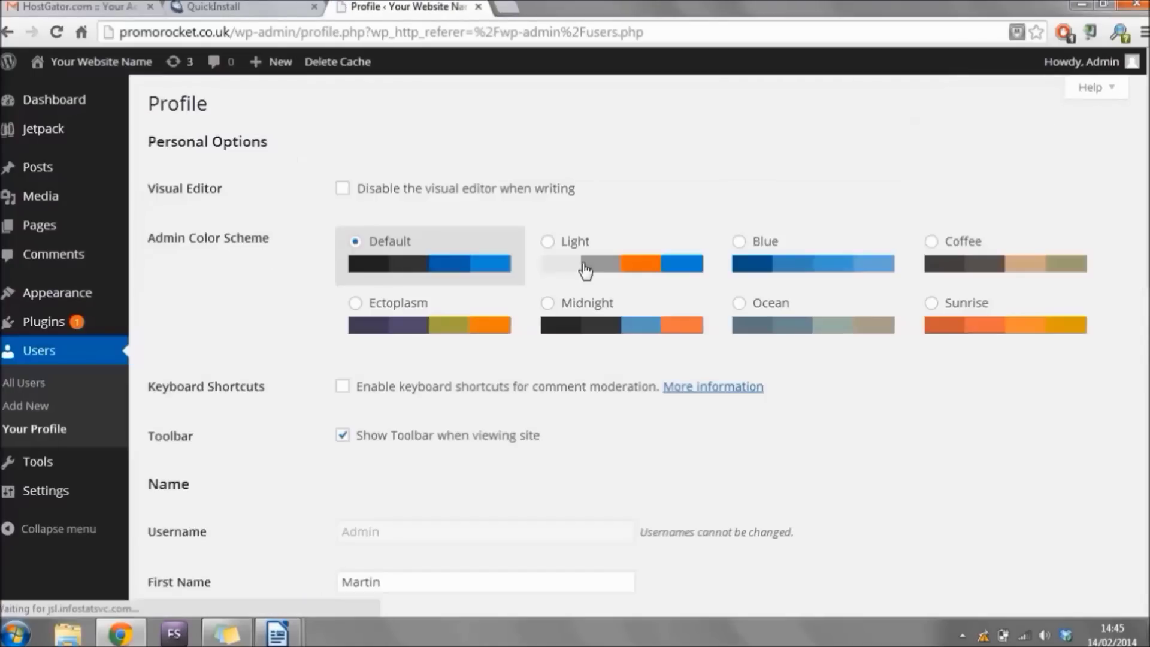
scroll(586, 274, down, 2)
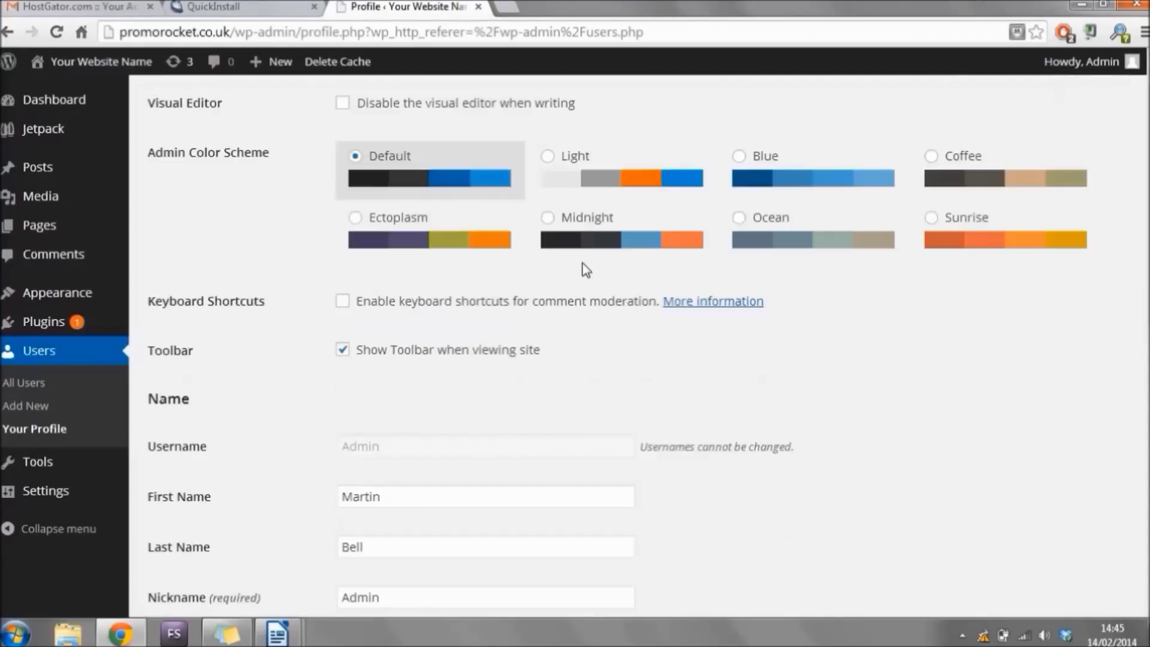
scroll(586, 274, down, 10)
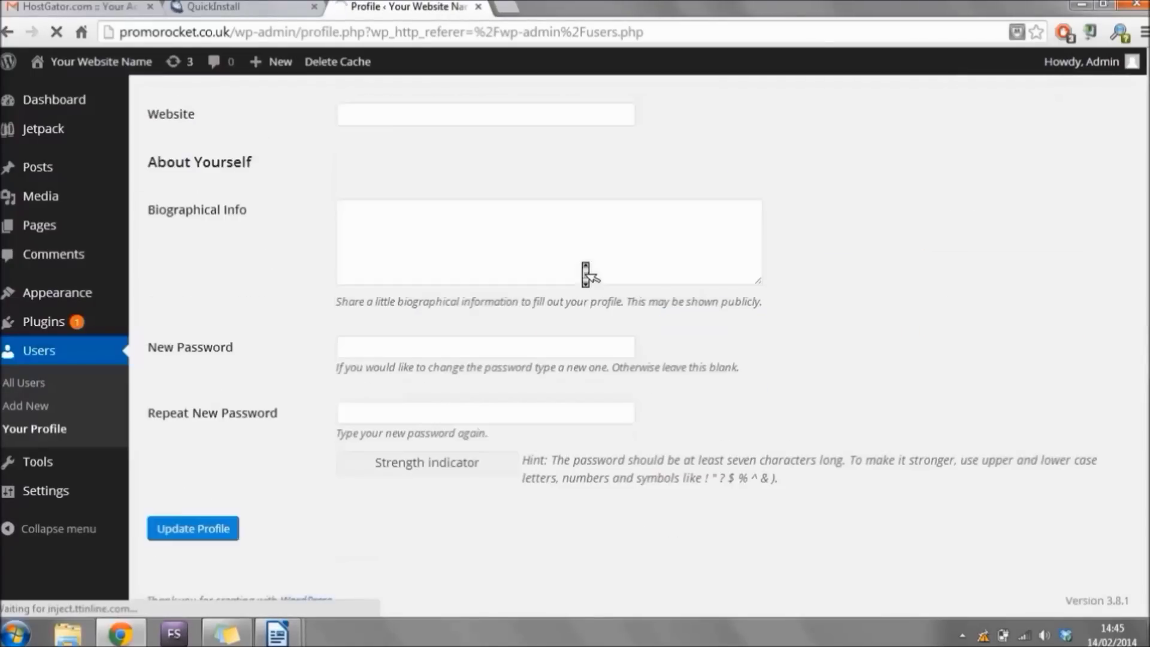
click(390, 351)
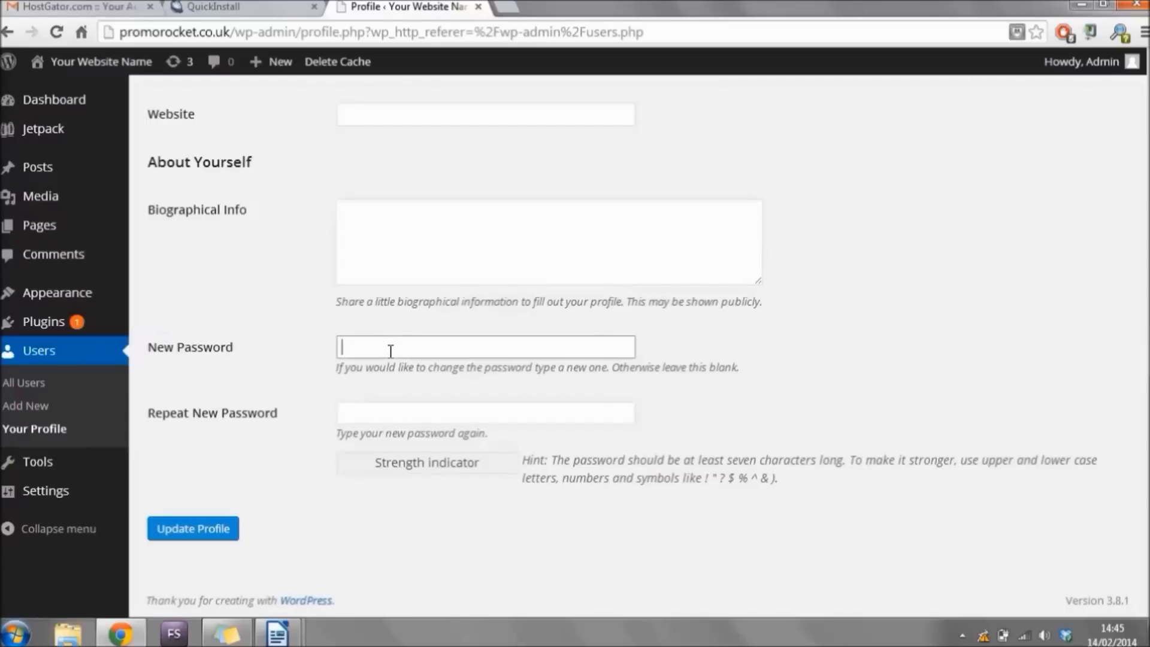
text(••••••••••••••)
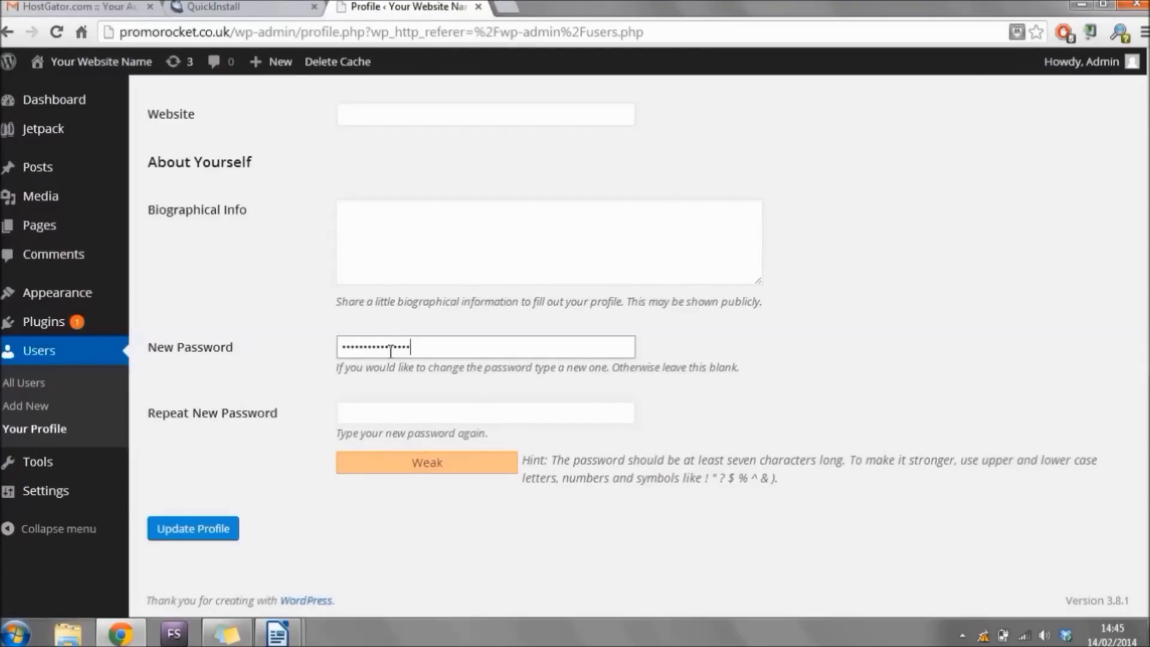
click(396, 412)
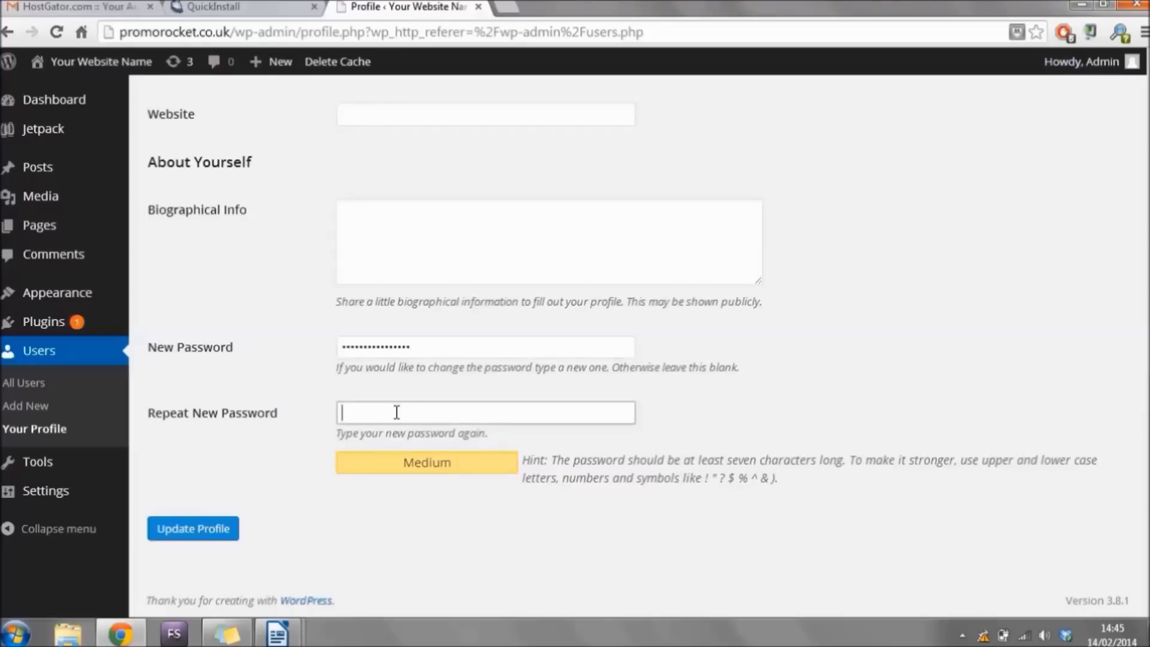
text(••••••••••)
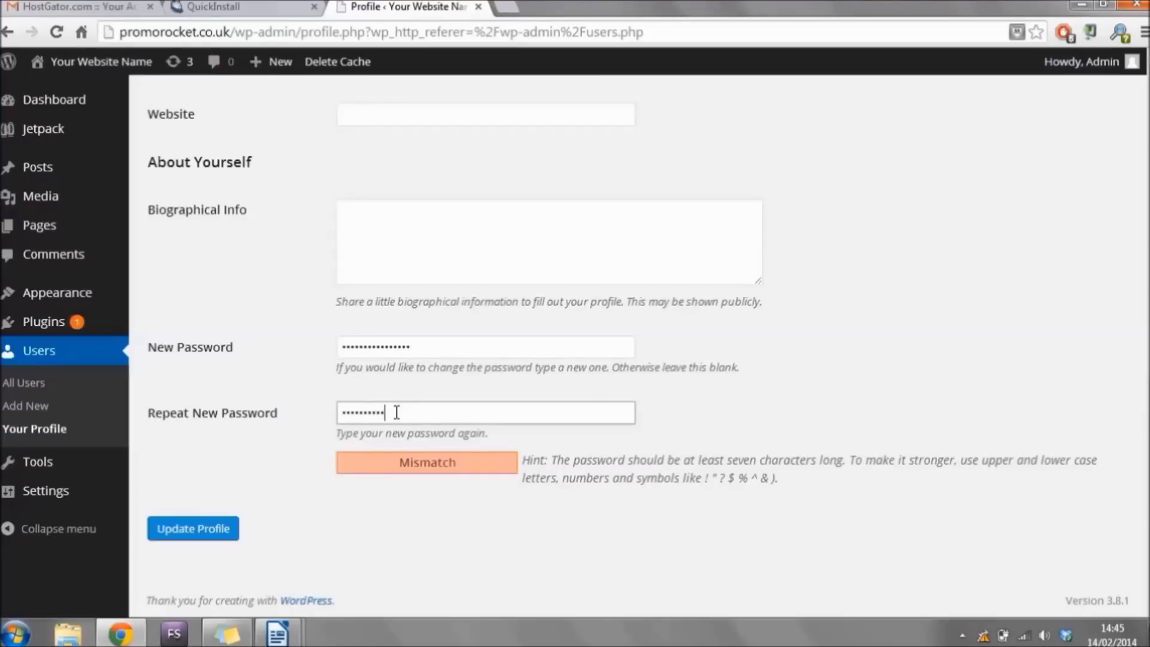
text(•)
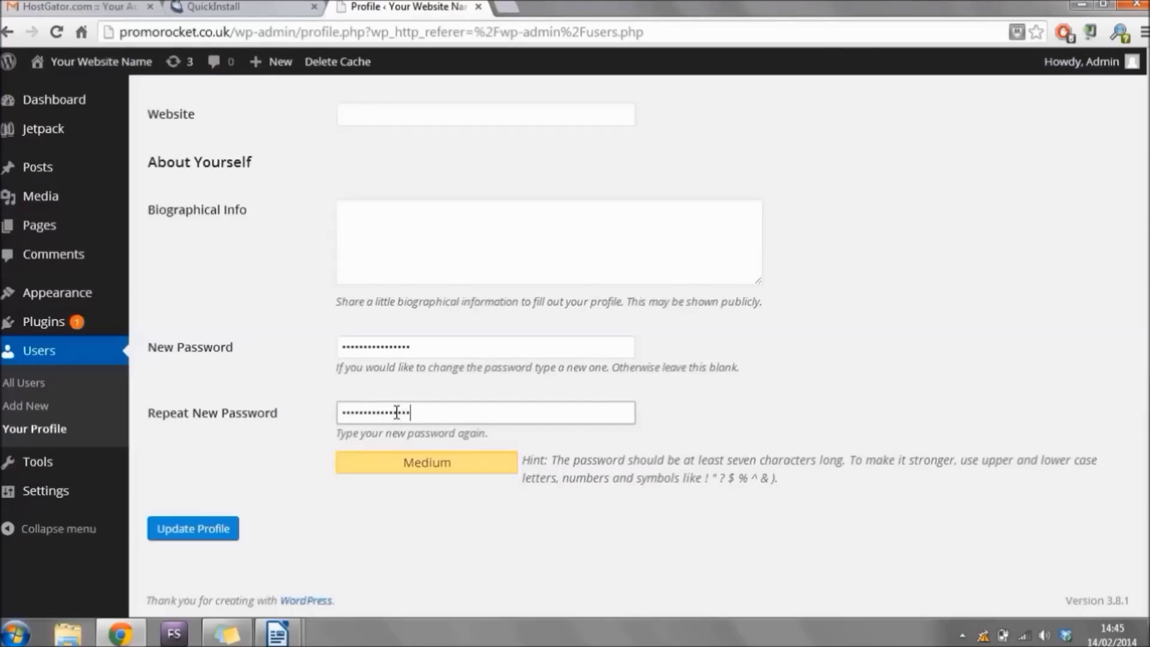
click(213, 528)
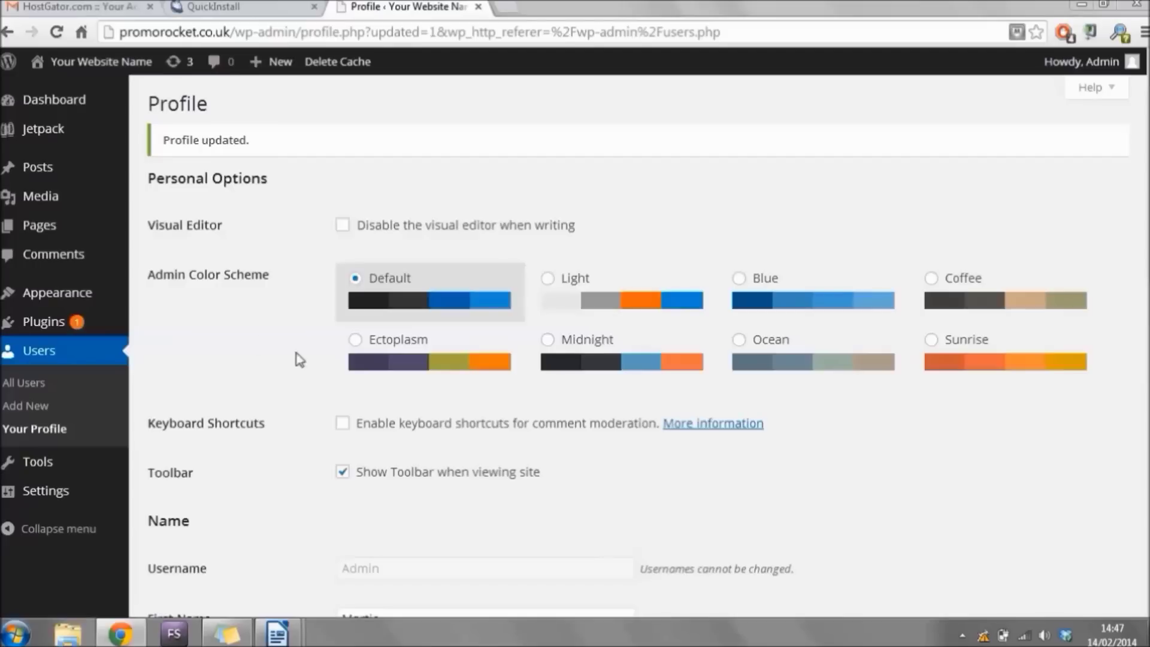
click(90, 105)
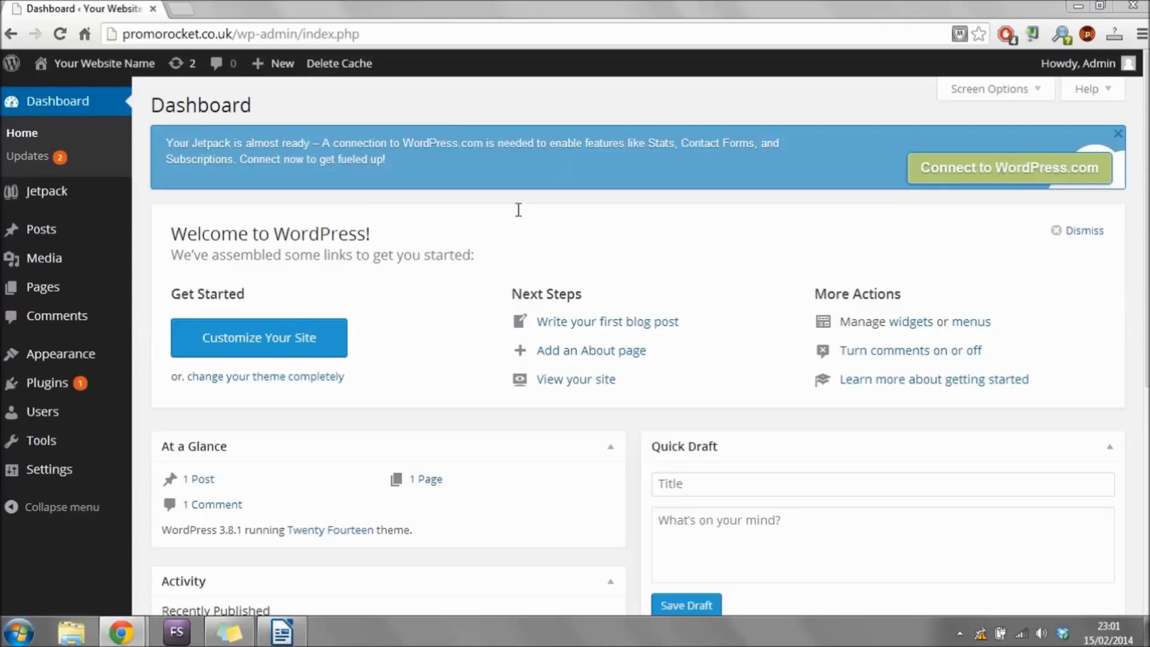
Search the theme installer for 'customiz' and install the Customizr theme.
click(87, 359)
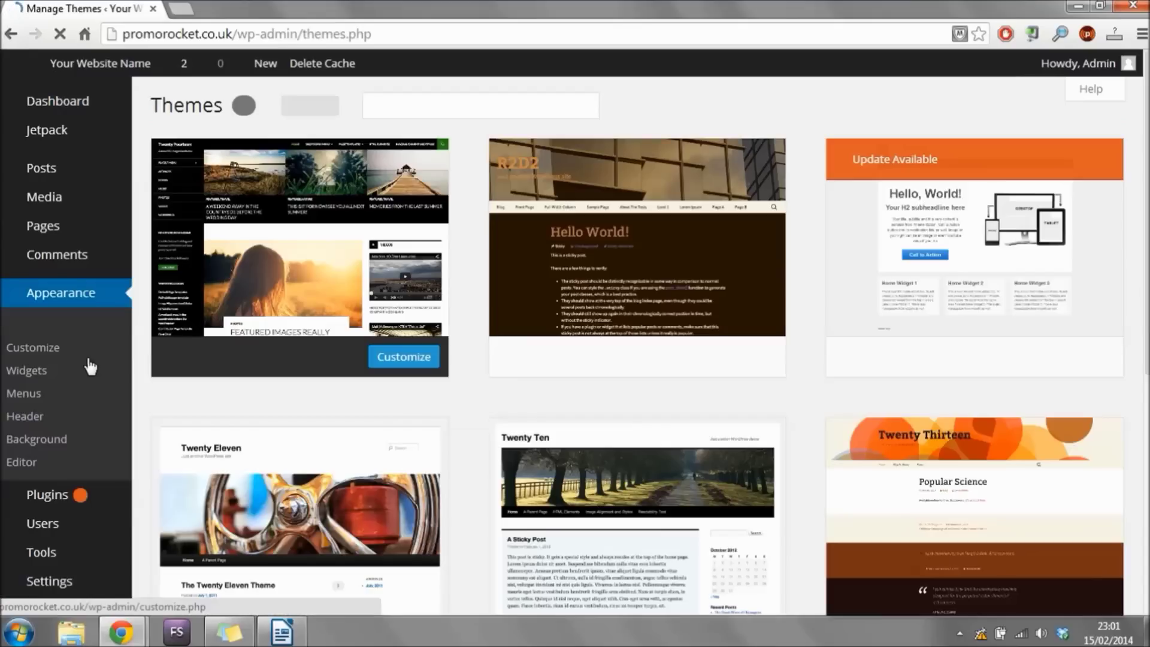
click(331, 111)
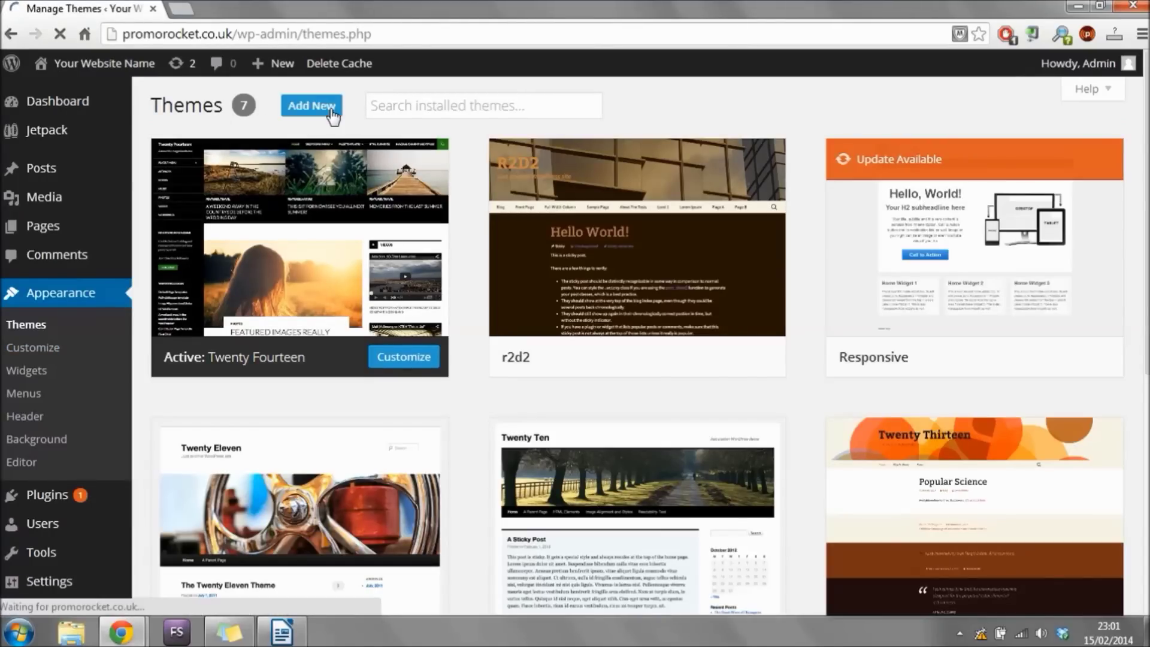
click(332, 112)
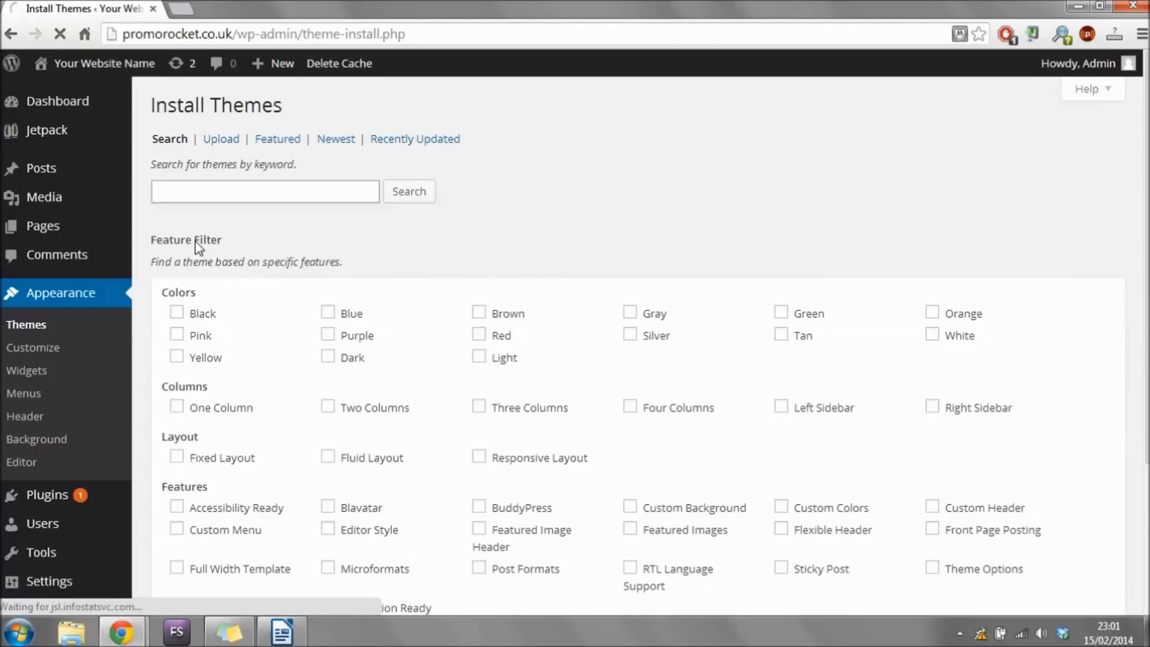
click(349, 195)
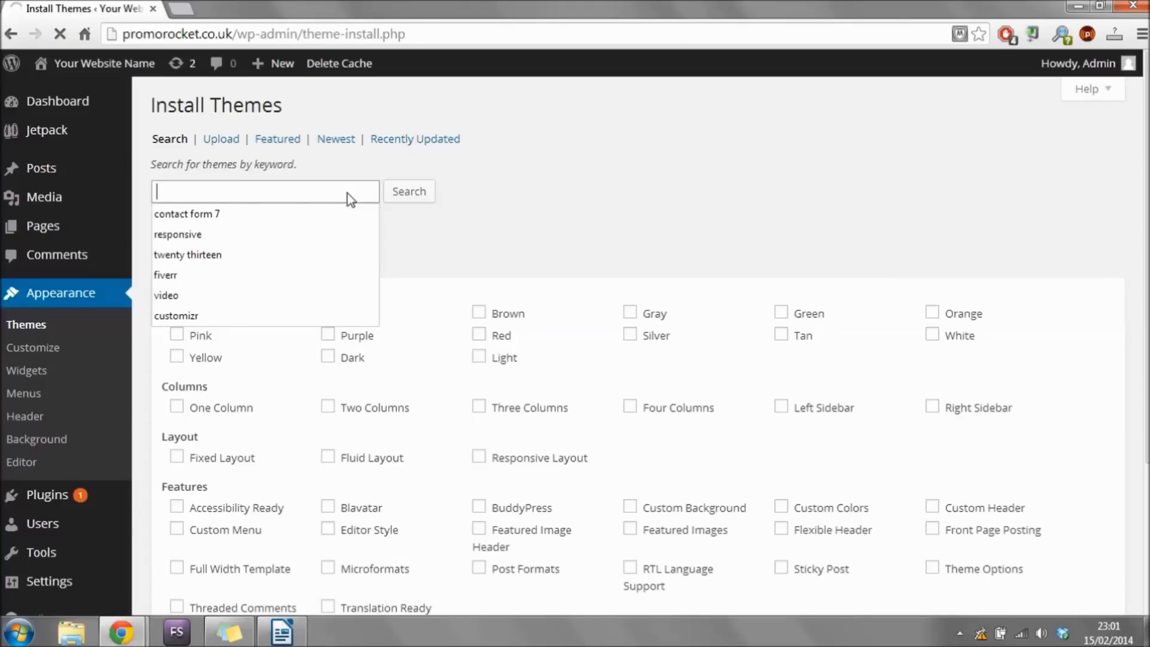
text(custo)
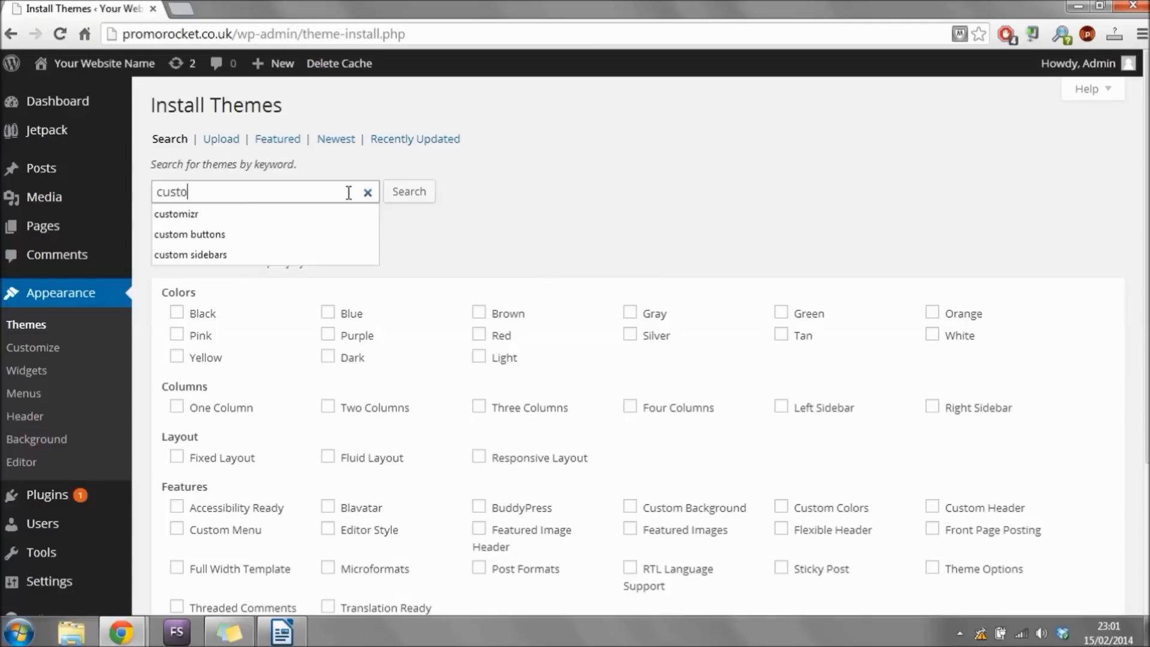
text(mizr)
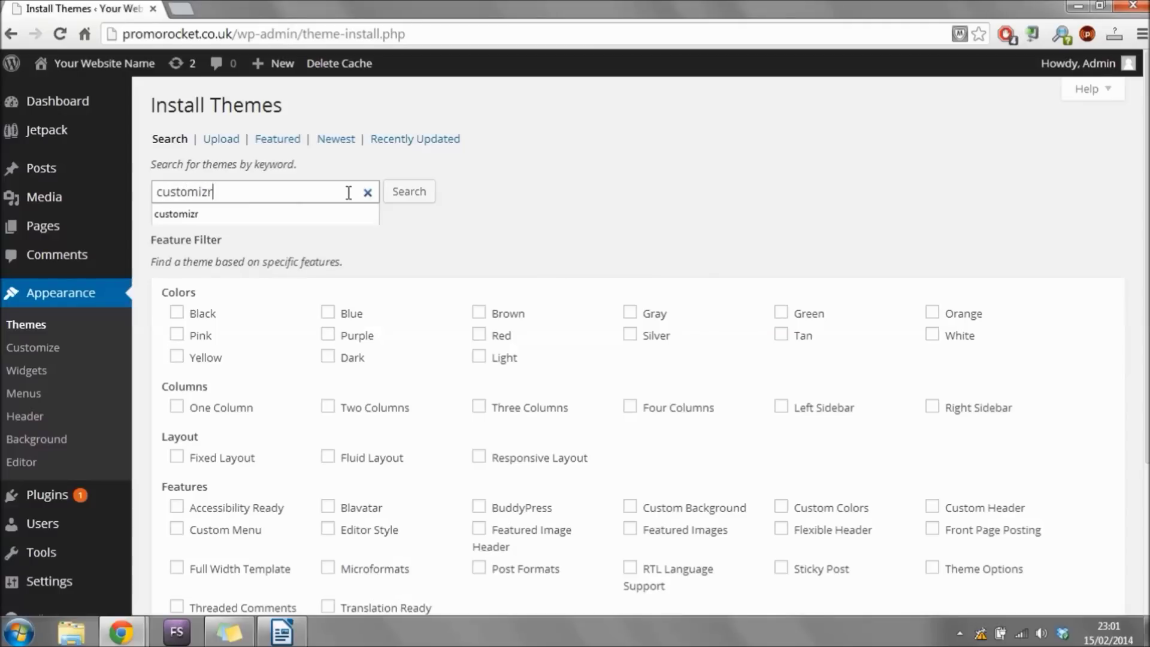
click(405, 197)
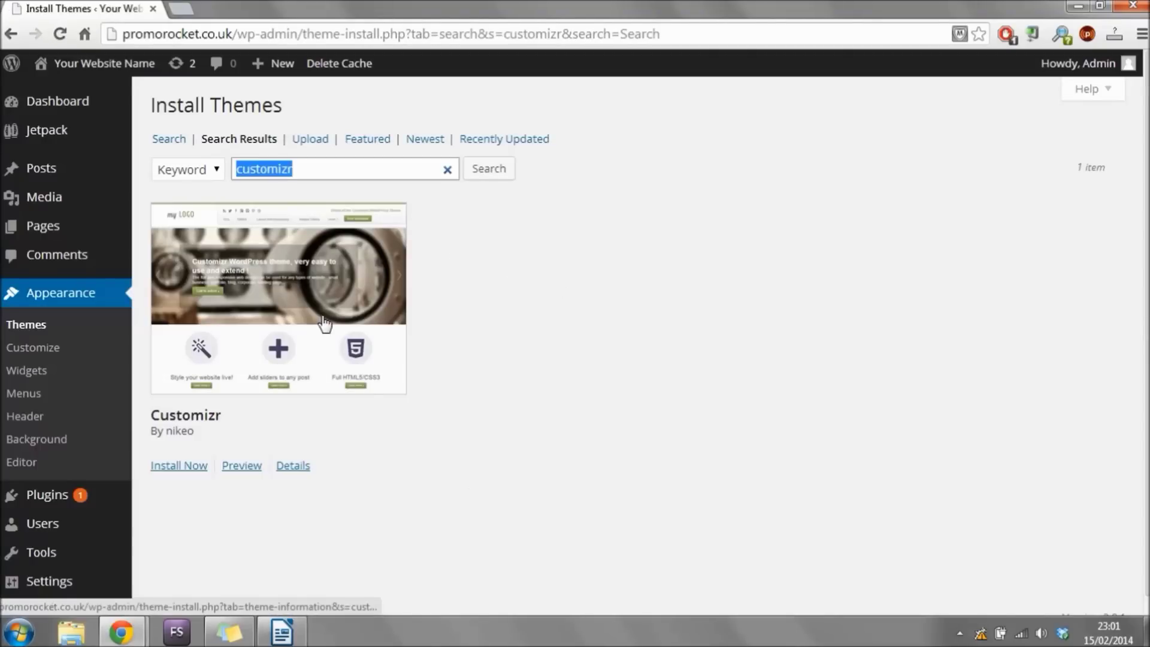
click(195, 472)
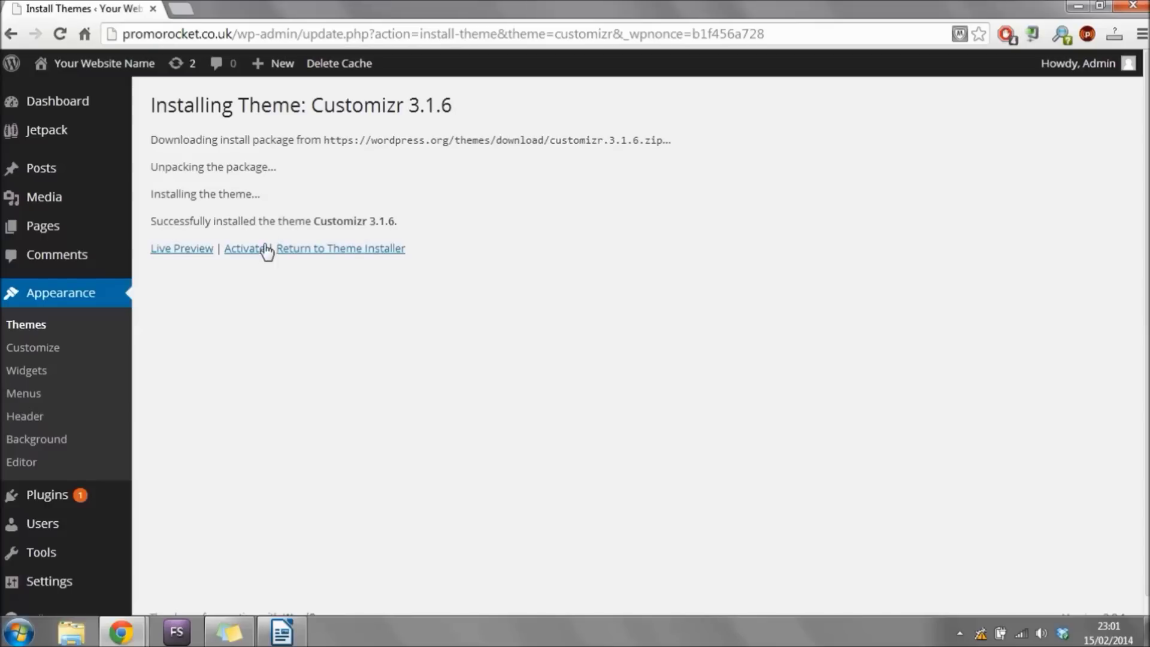
Activate Customizr and scroll through the live home page's slider and featured pages.
click(253, 251)
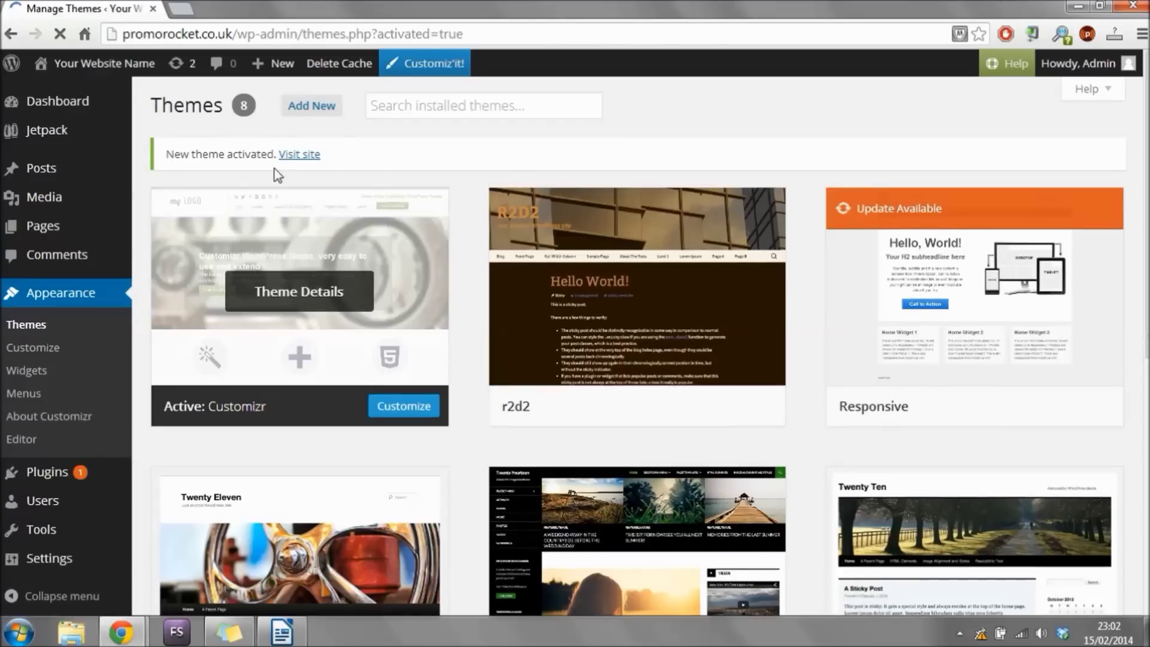
click(310, 155)
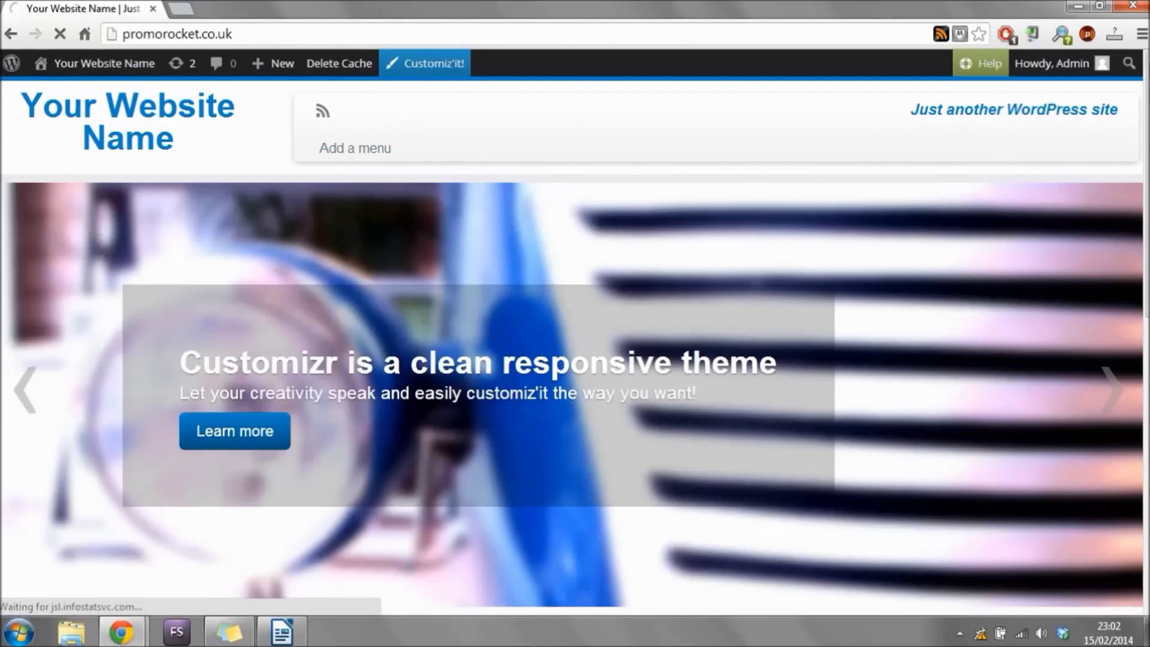
scroll(574, 338, down, 4)
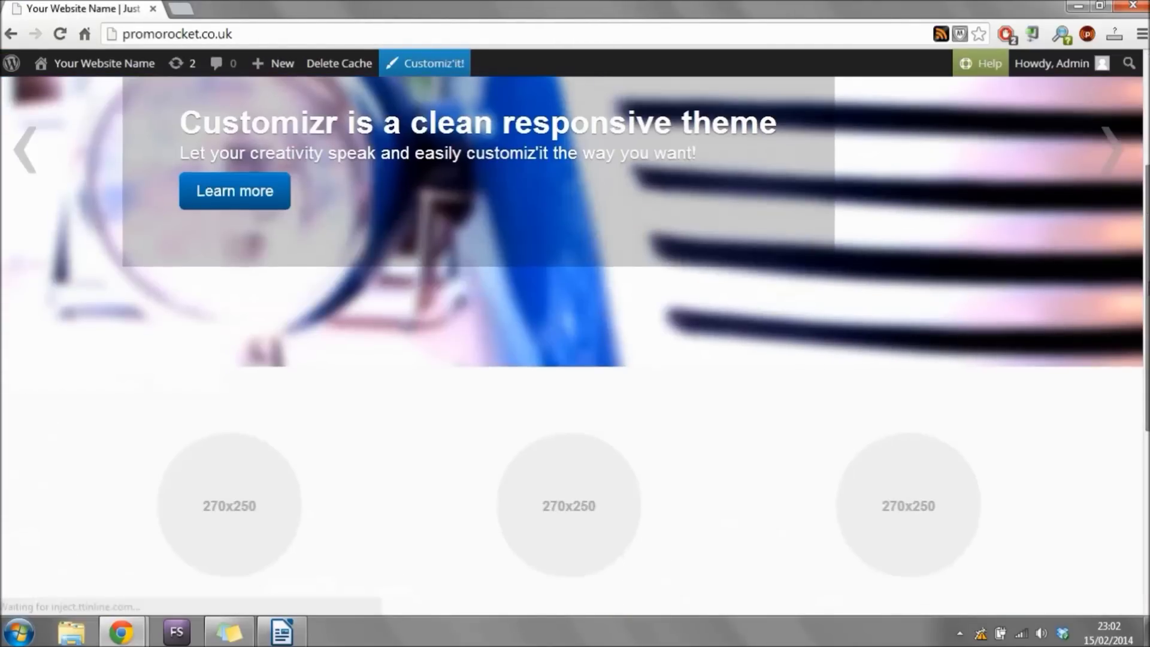
scroll(575, 338, down, 4)
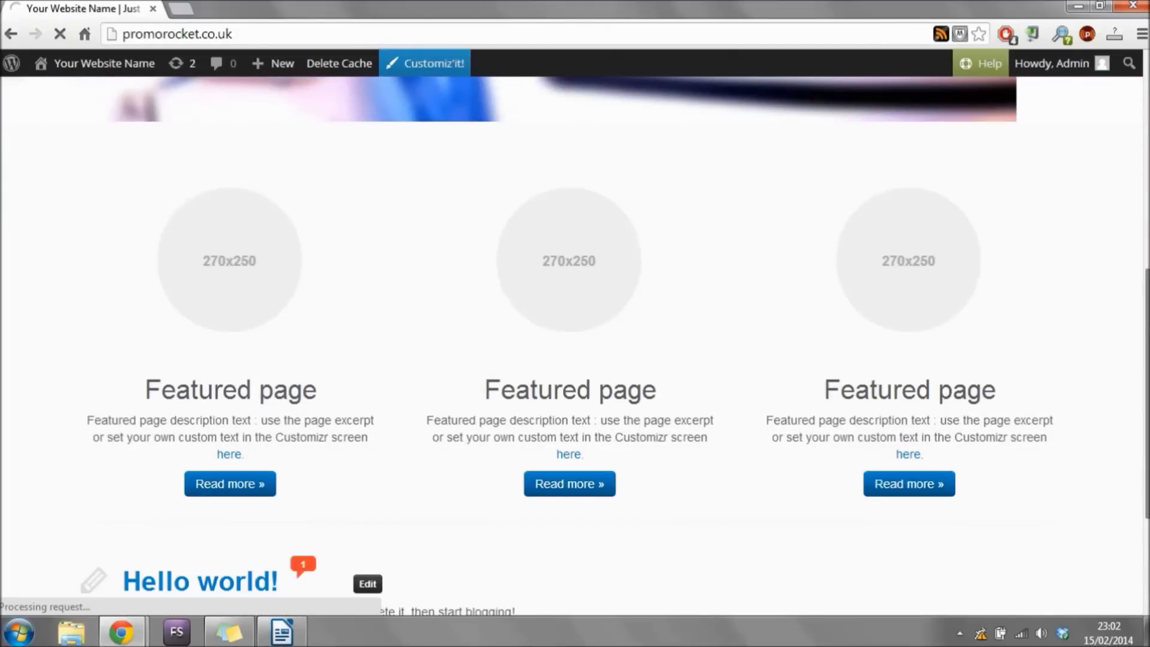
scroll(575, 339, down, 4)
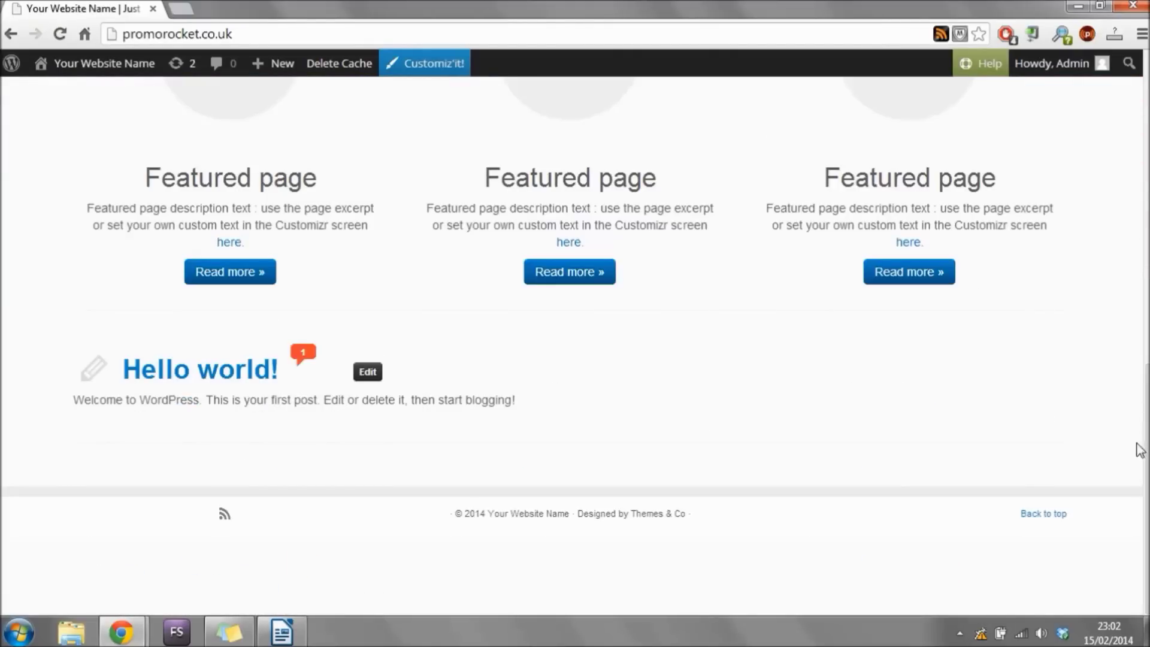
drag(1145, 449, 1145, 135)
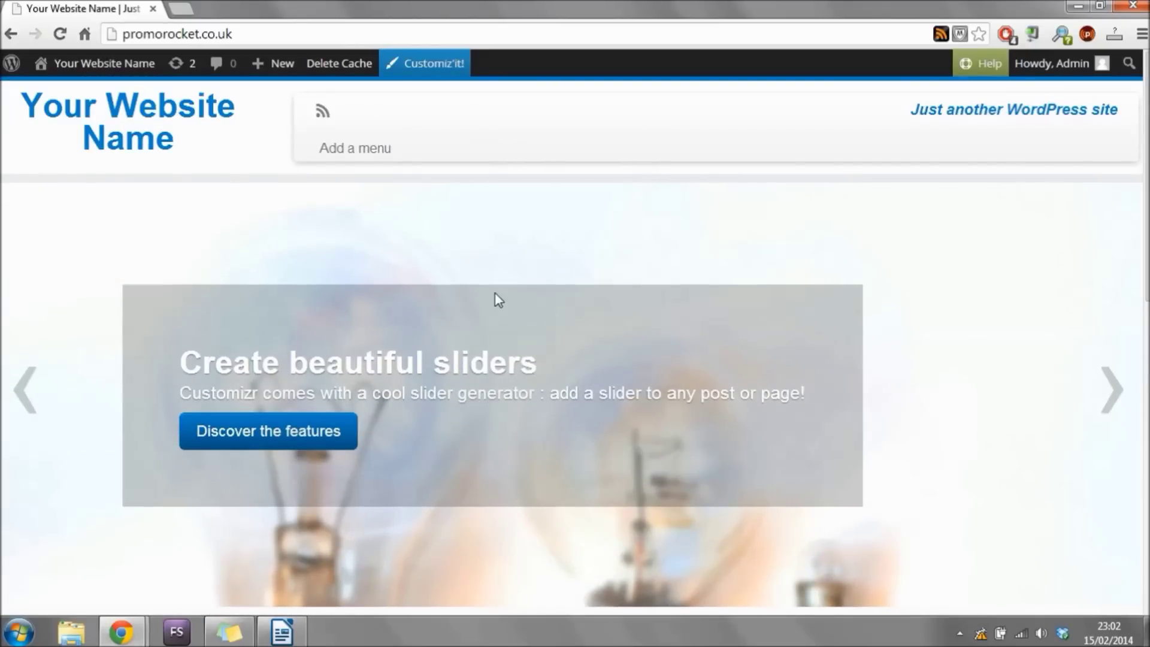
mouse_move(141, 67)
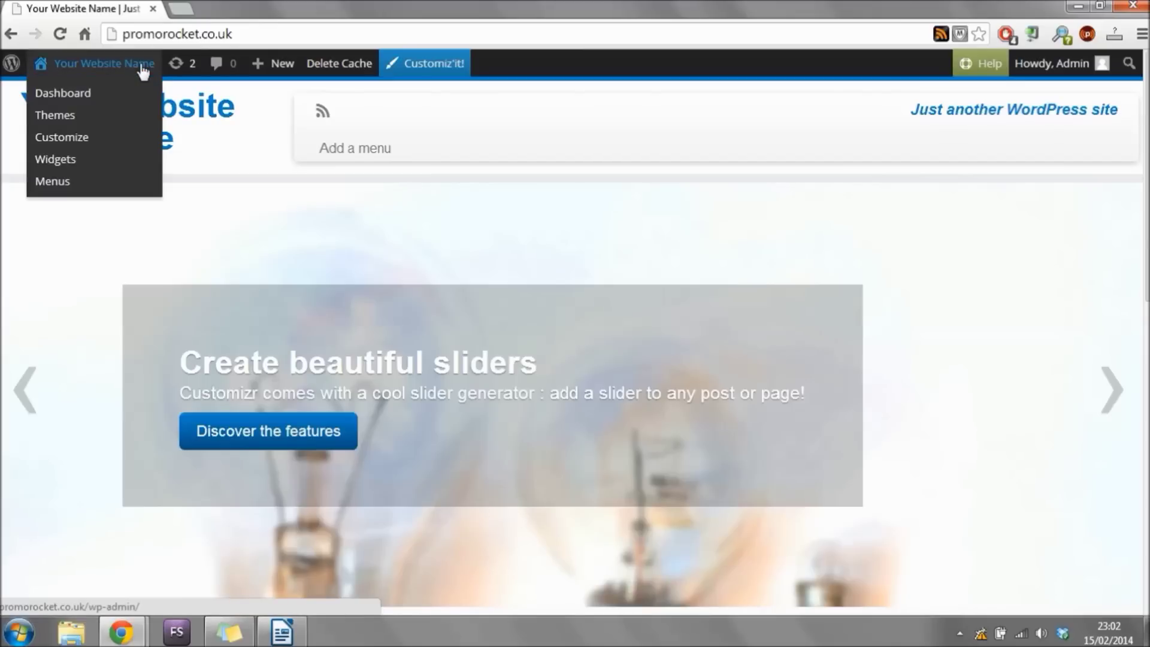
Return to the admin Dashboard and launch the Customiz'it! theme customizer.
click(92, 95)
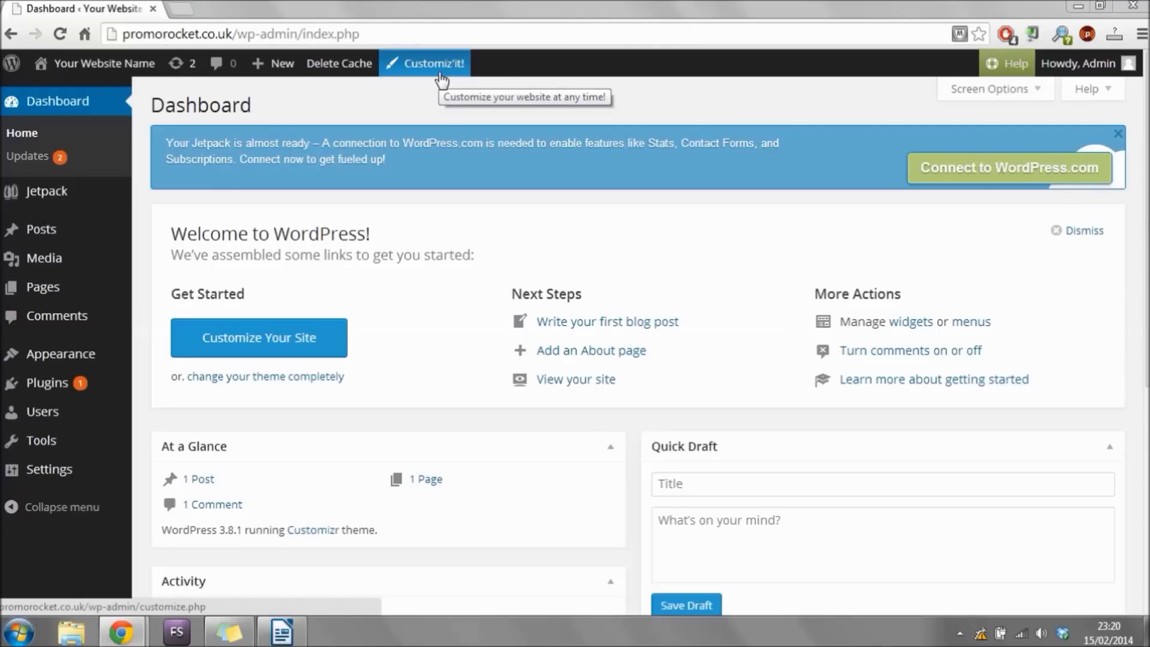
click(442, 80)
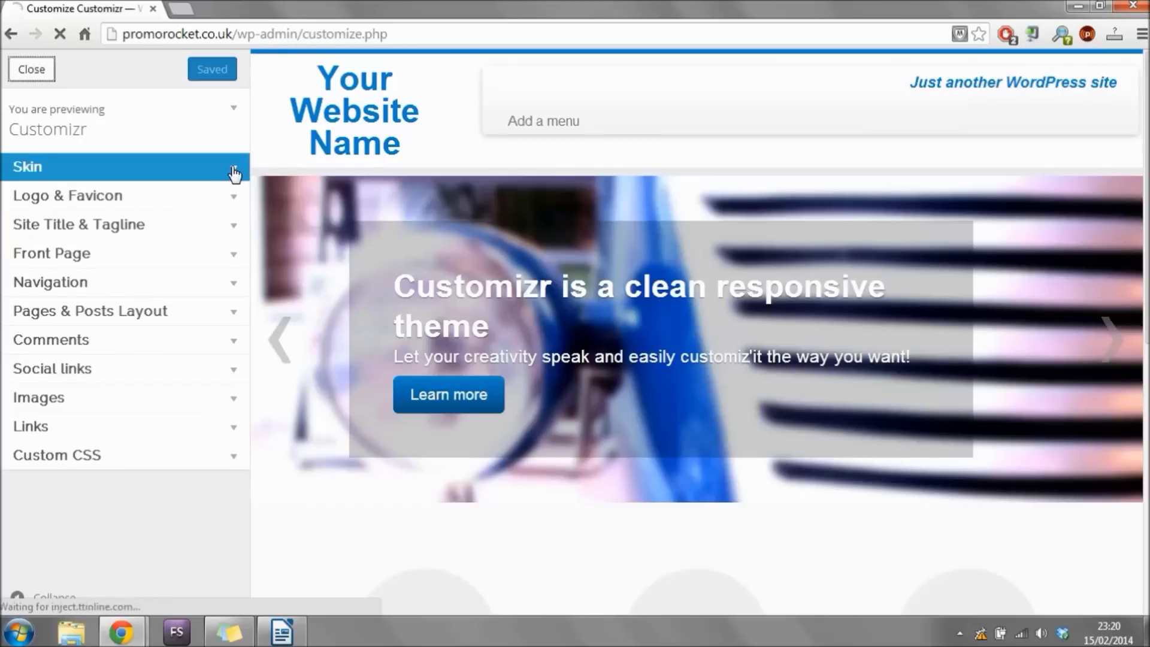
Switch the Customizr predefined skin from Blue to Black in the Skin section.
click(233, 172)
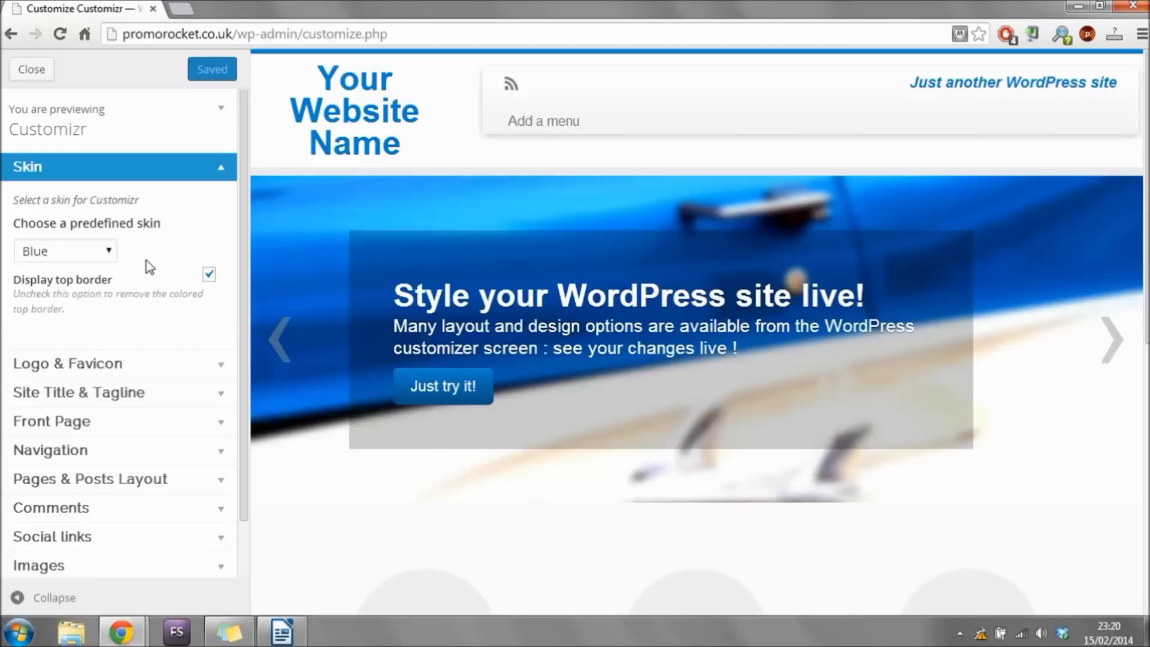
click(111, 252)
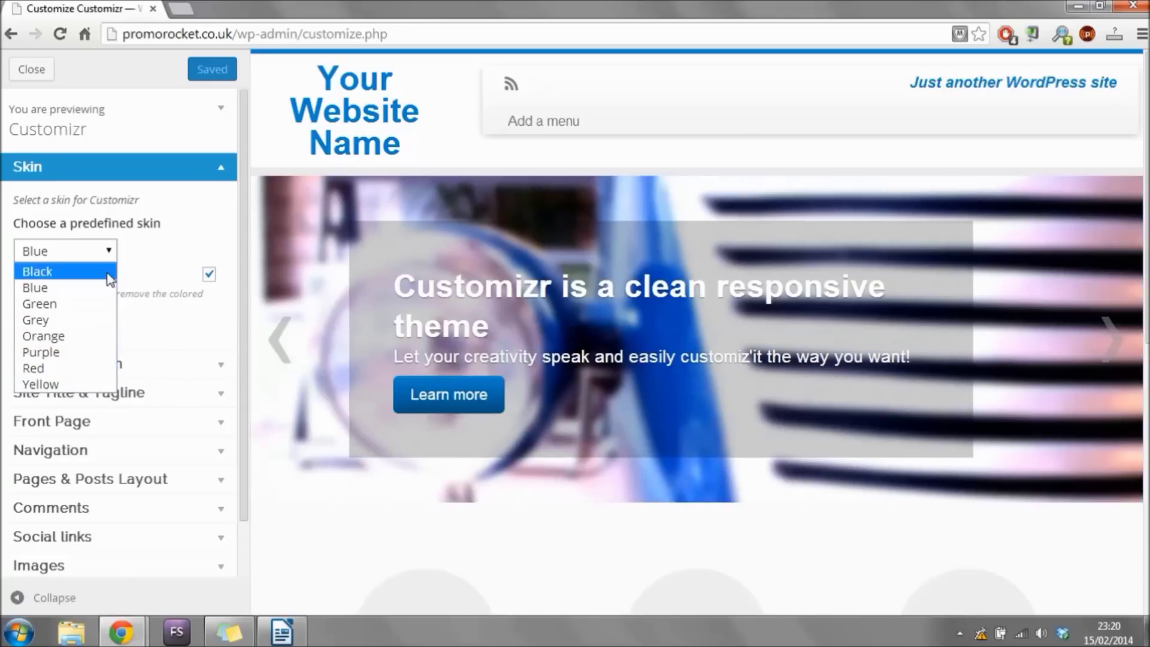
click(109, 273)
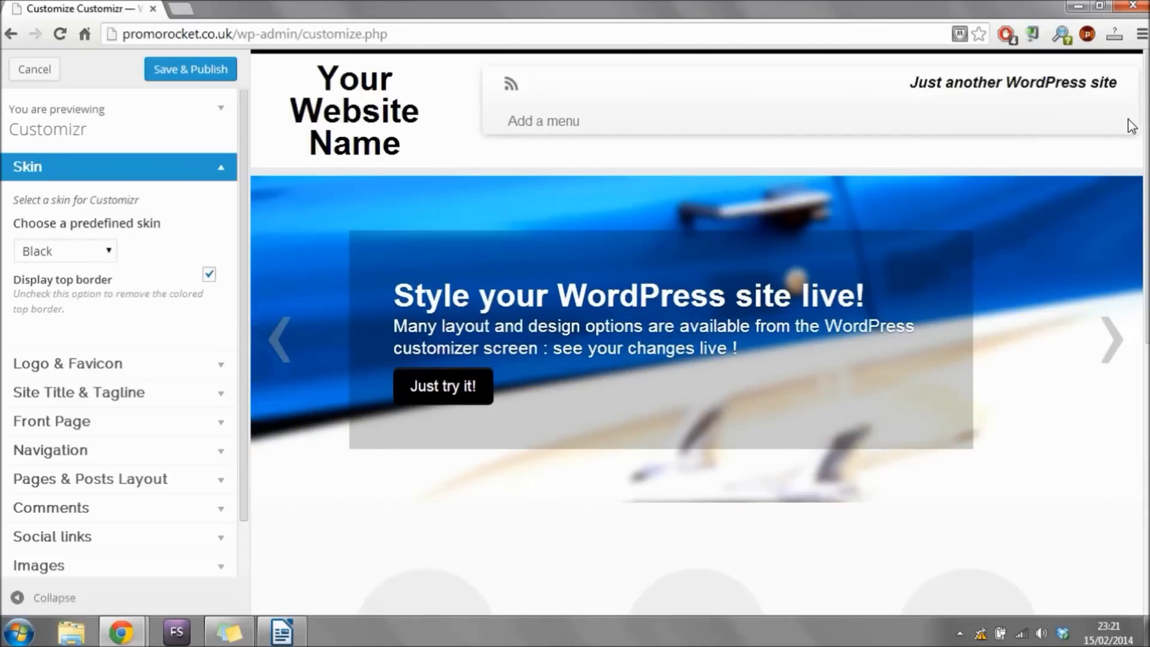
scroll(1131, 126, down, 3)
scroll(694, 300, down, 5)
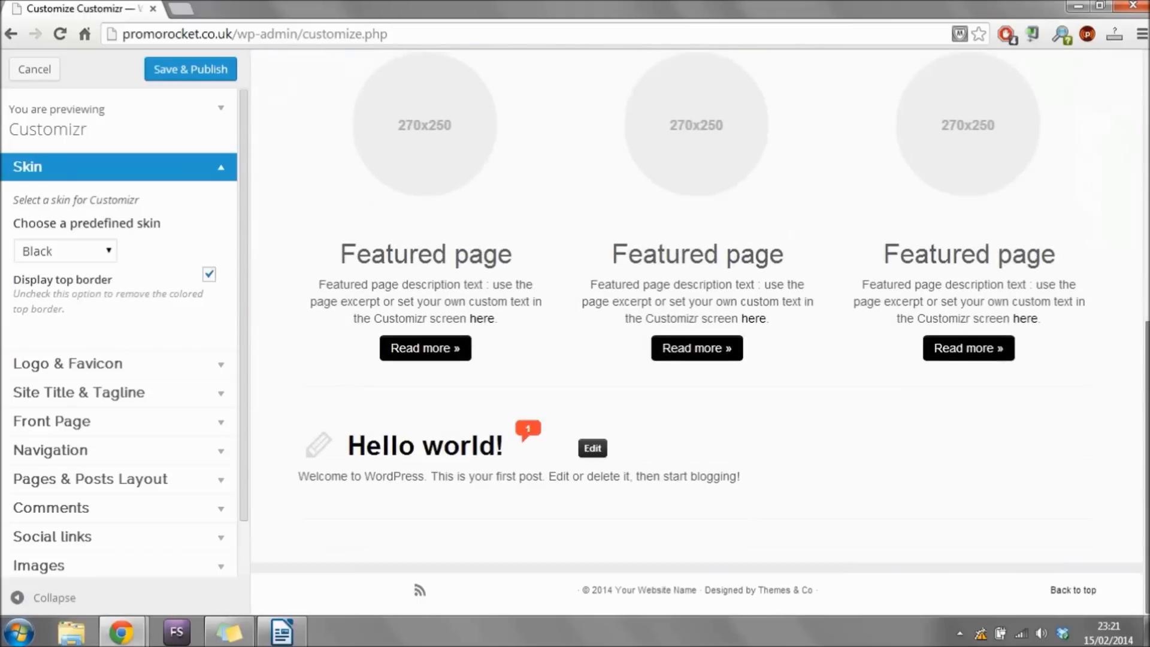
scroll(1145, 63, up, 9)
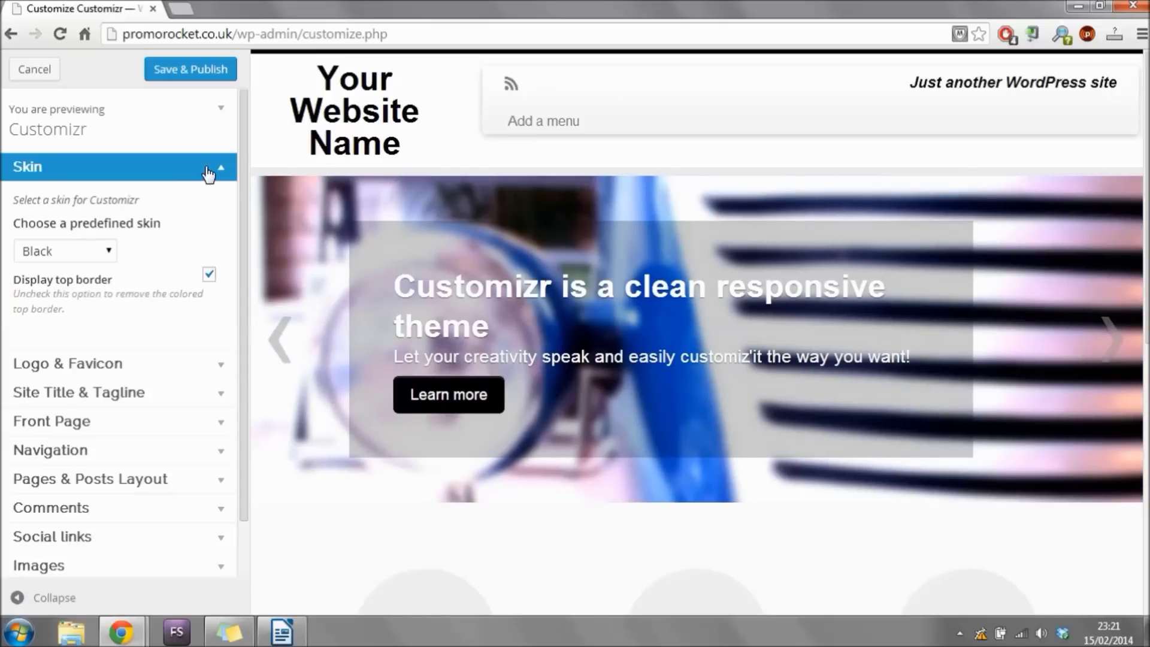
click(208, 173)
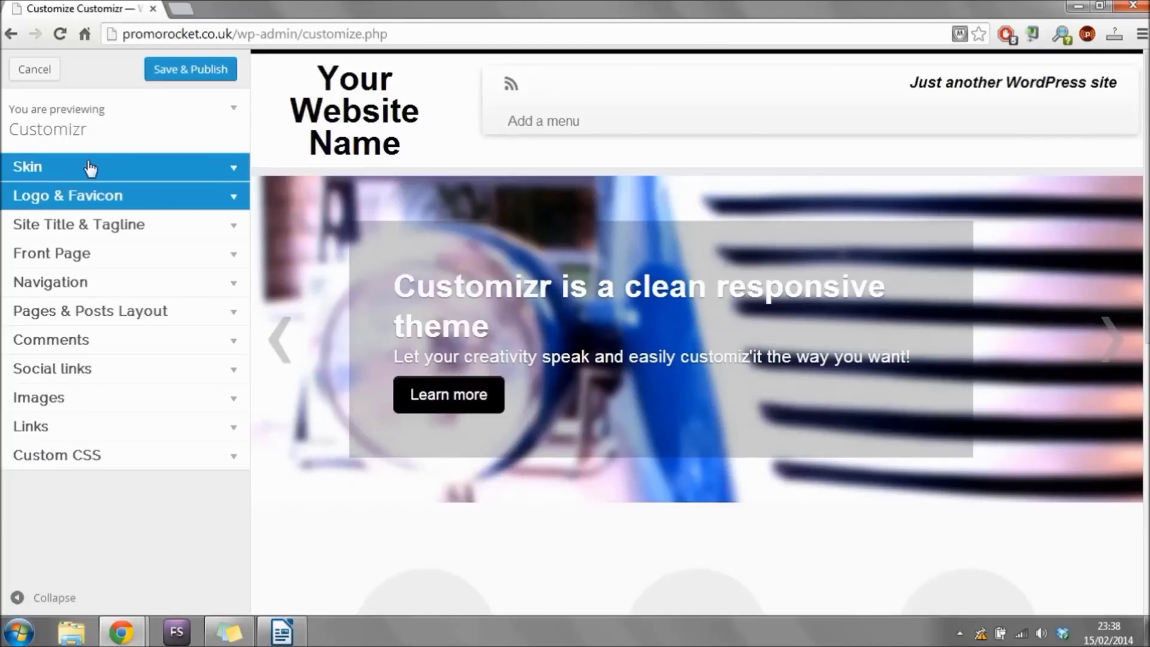
Upload 'lets build wordpress logo 2014' as the site header logo in Logo & Favicon.
click(146, 207)
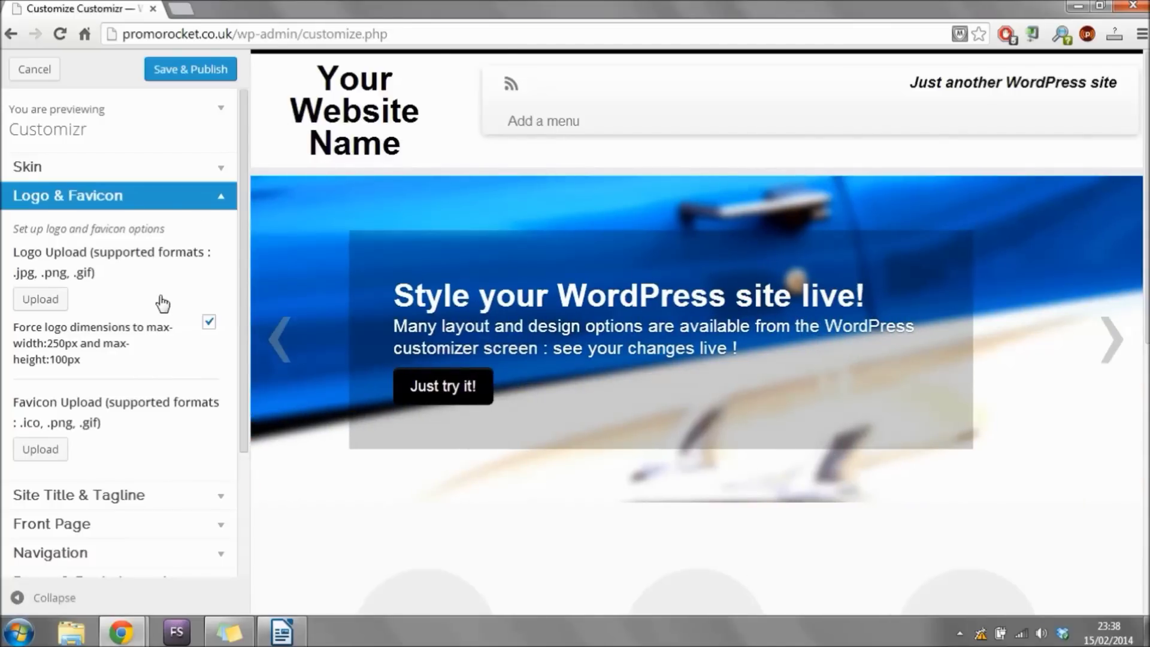
click(58, 307)
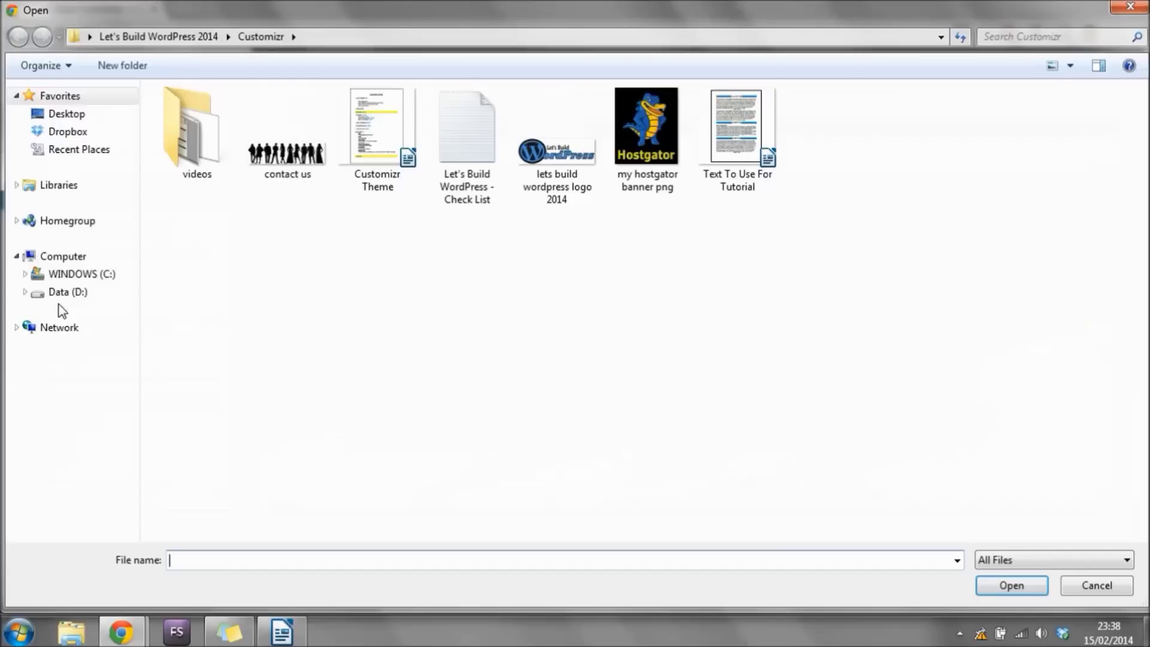
click(556, 174)
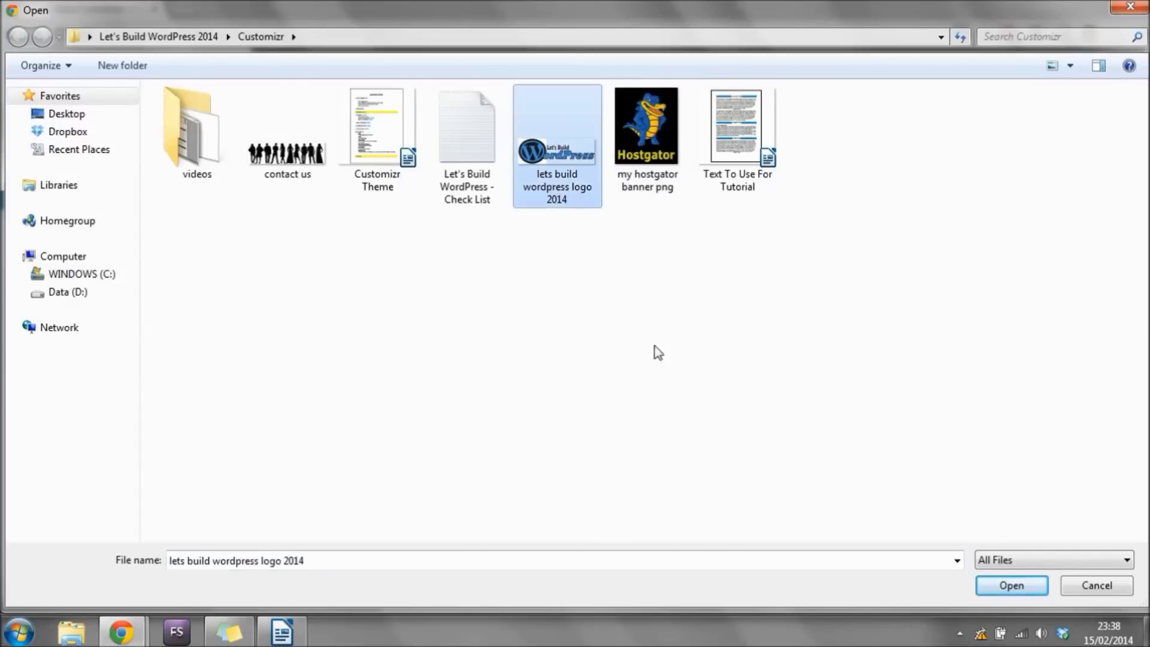
click(1023, 589)
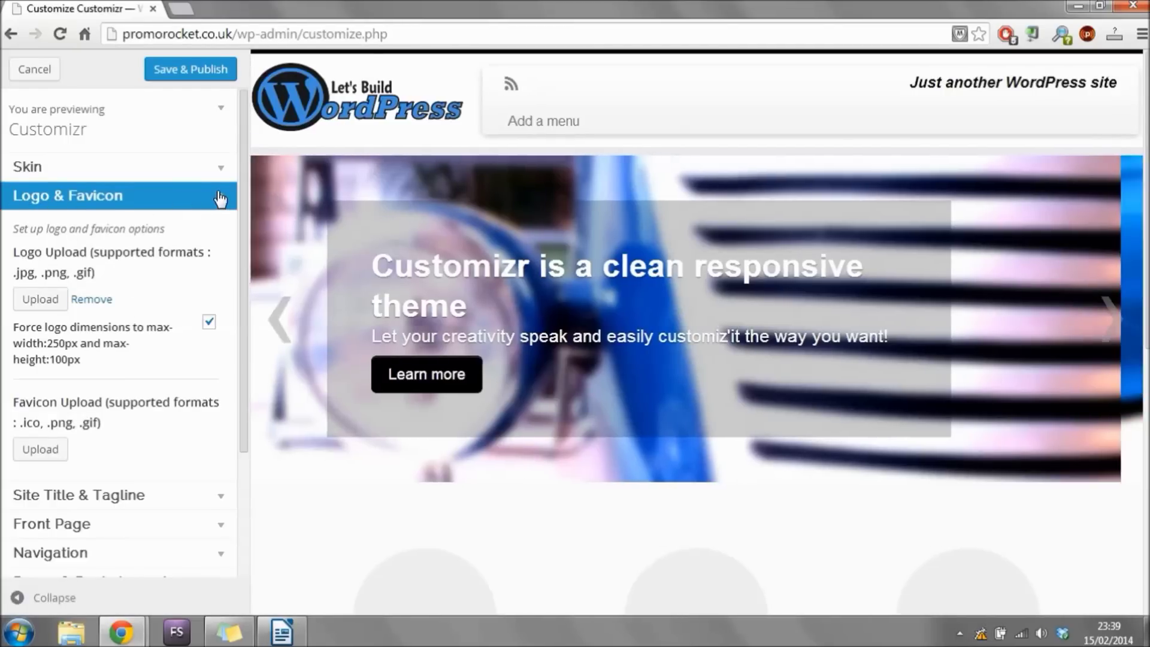
click(221, 199)
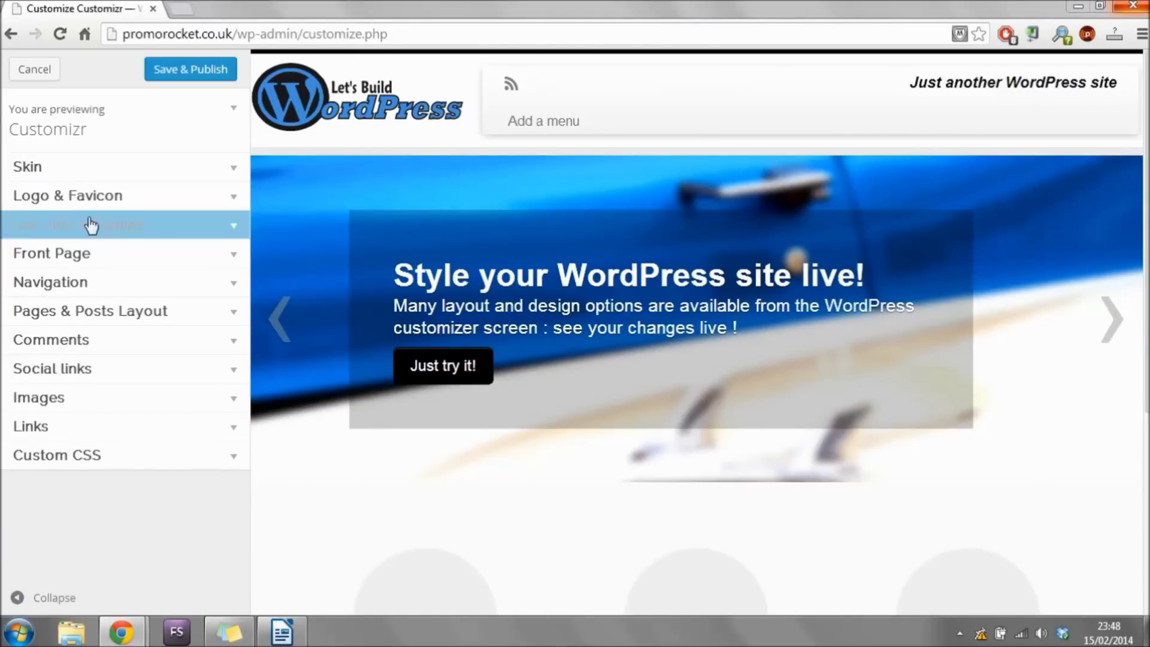
Replace the tagline with 'Learning how to build WordPress websites, step by step Together!'.
click(214, 232)
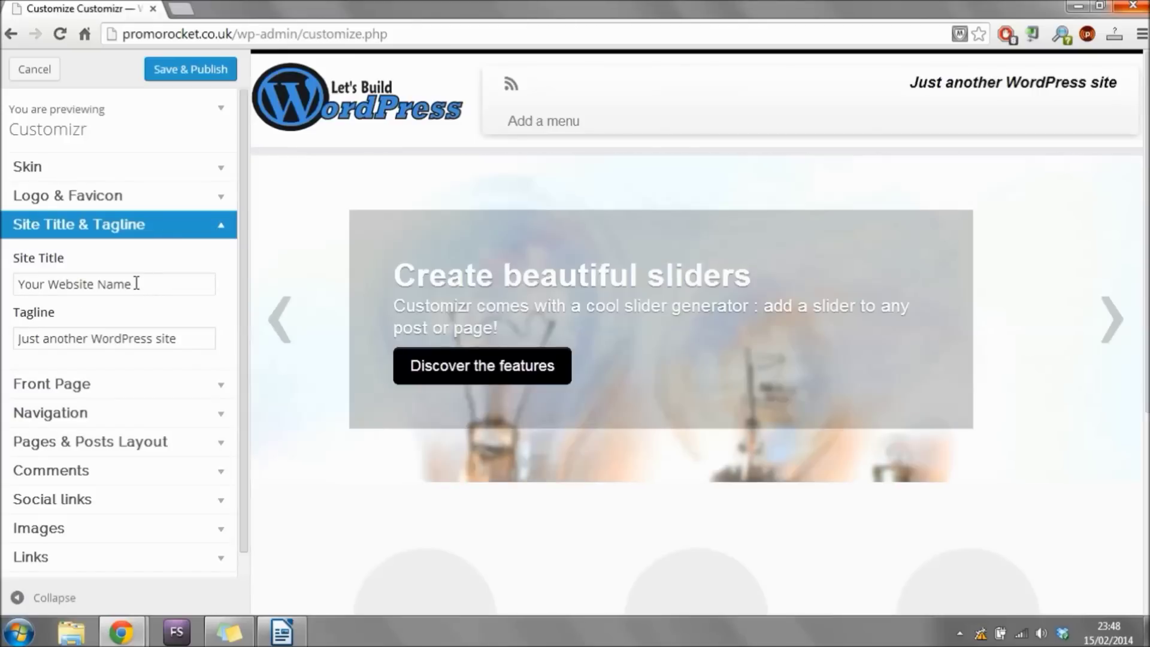
triple_click(136, 283)
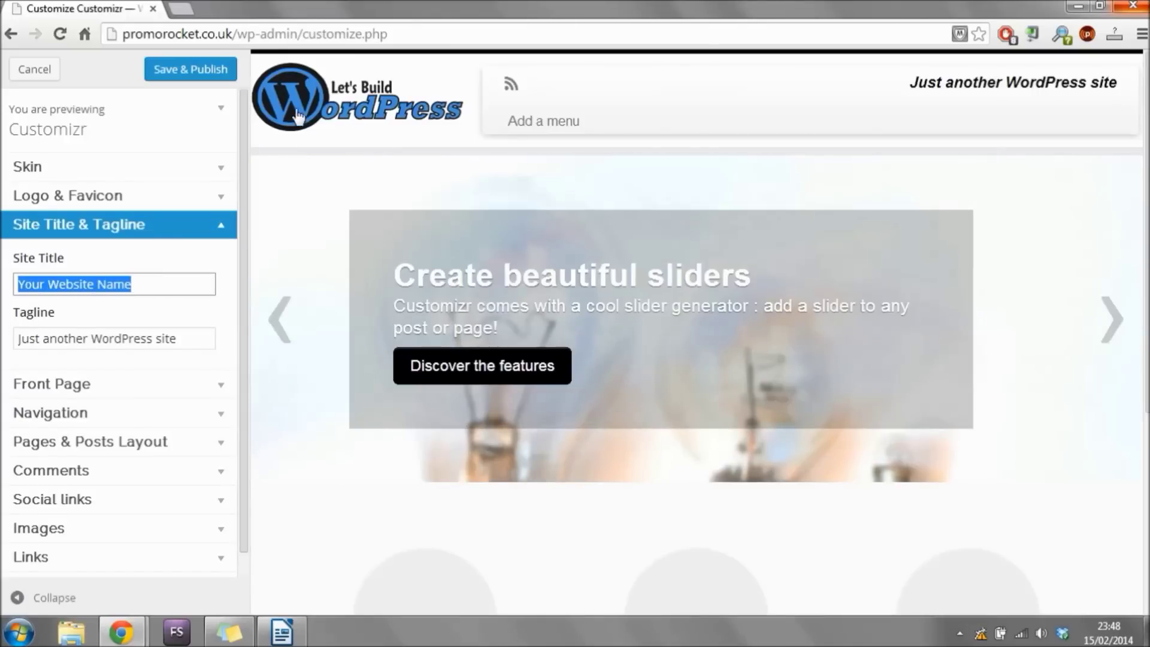
drag(190, 339, 2, 344)
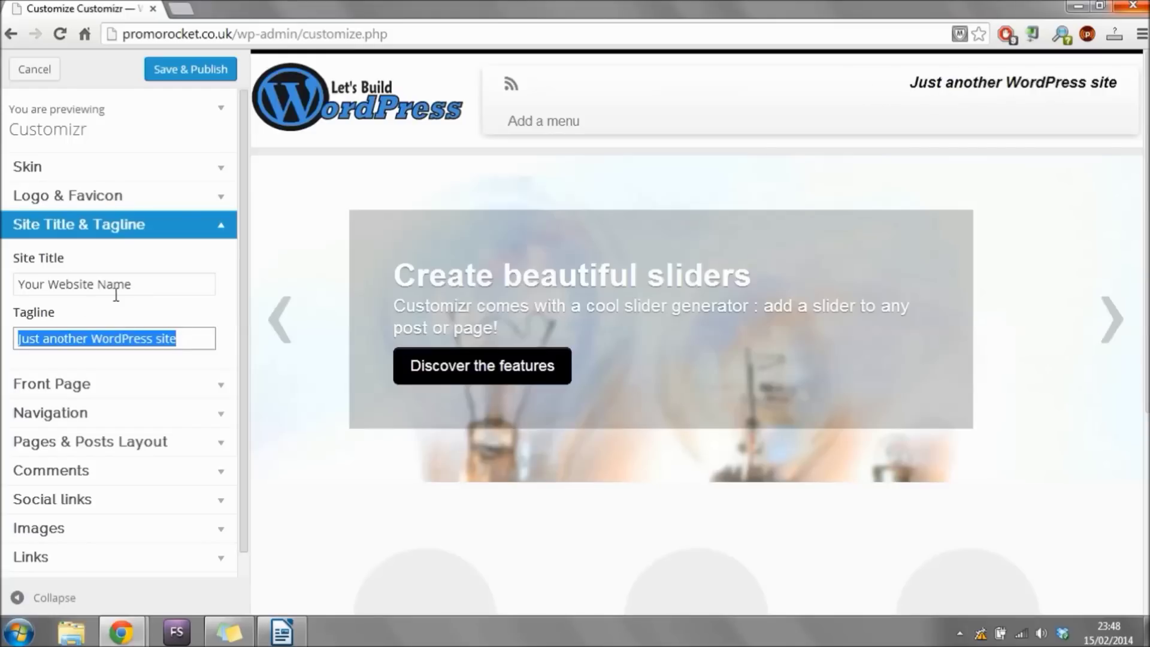
triple_click(137, 283)
drag(199, 339, 2, 344)
text(L)
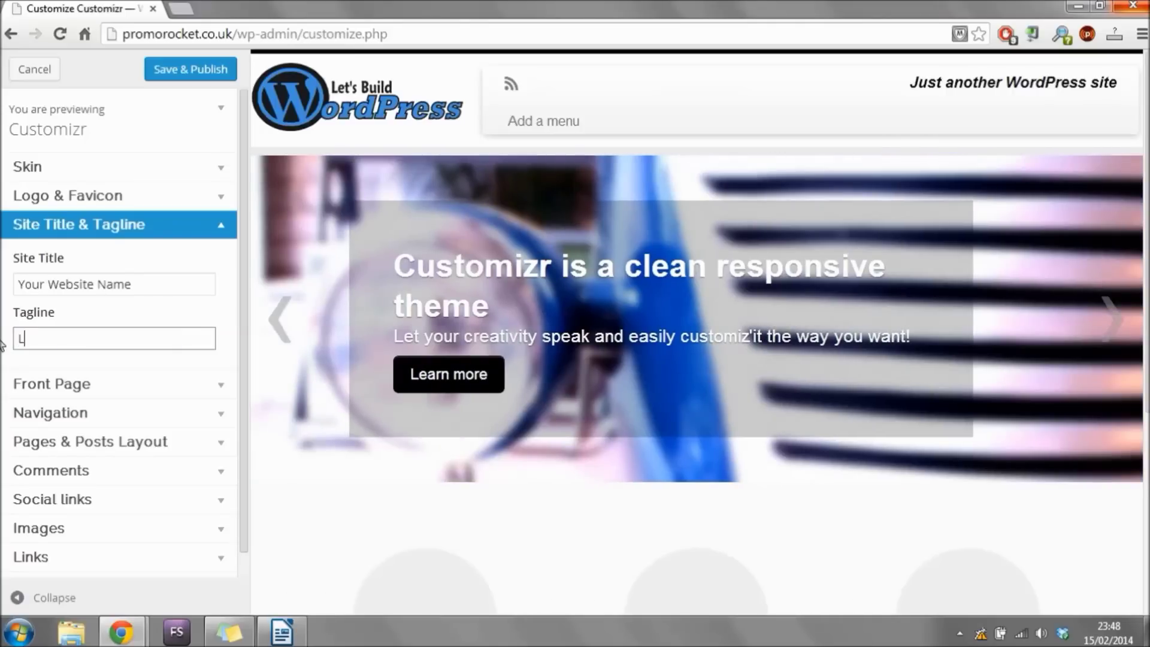
text(earning how)
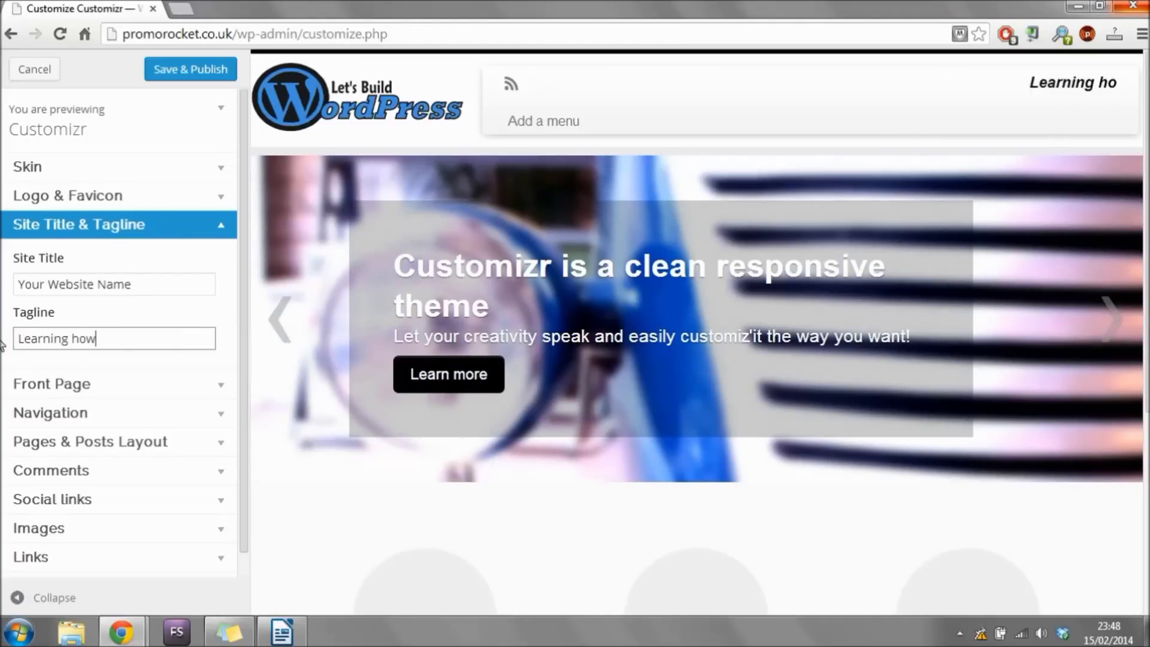
text( to build )
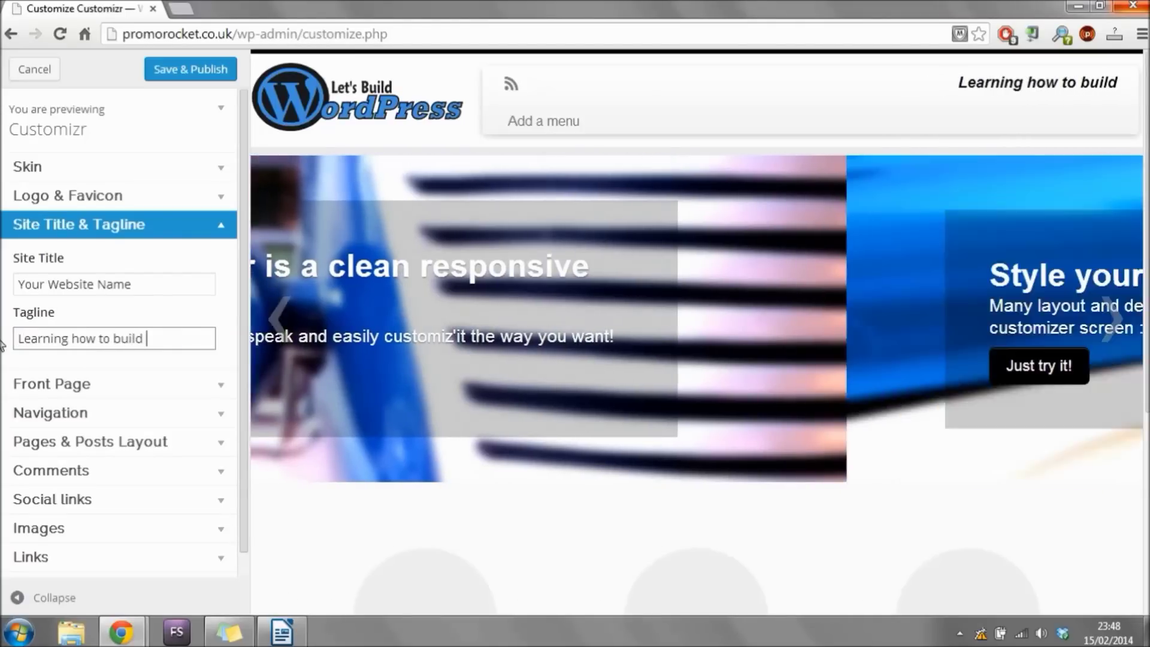
text(WordPress)
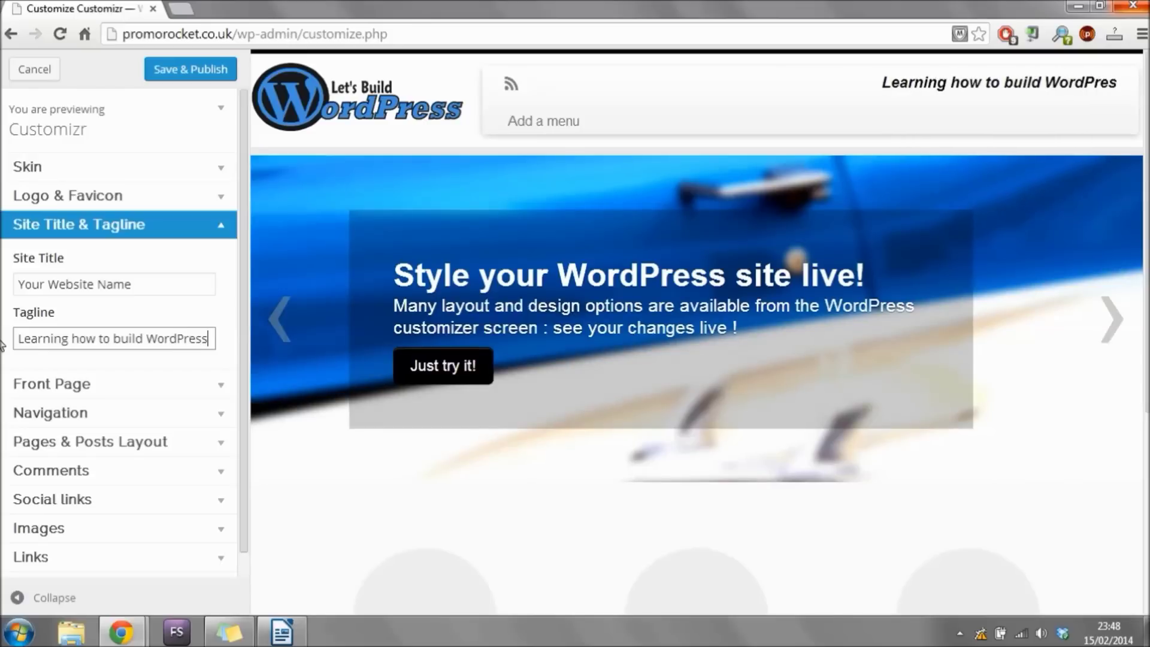
text( websites)
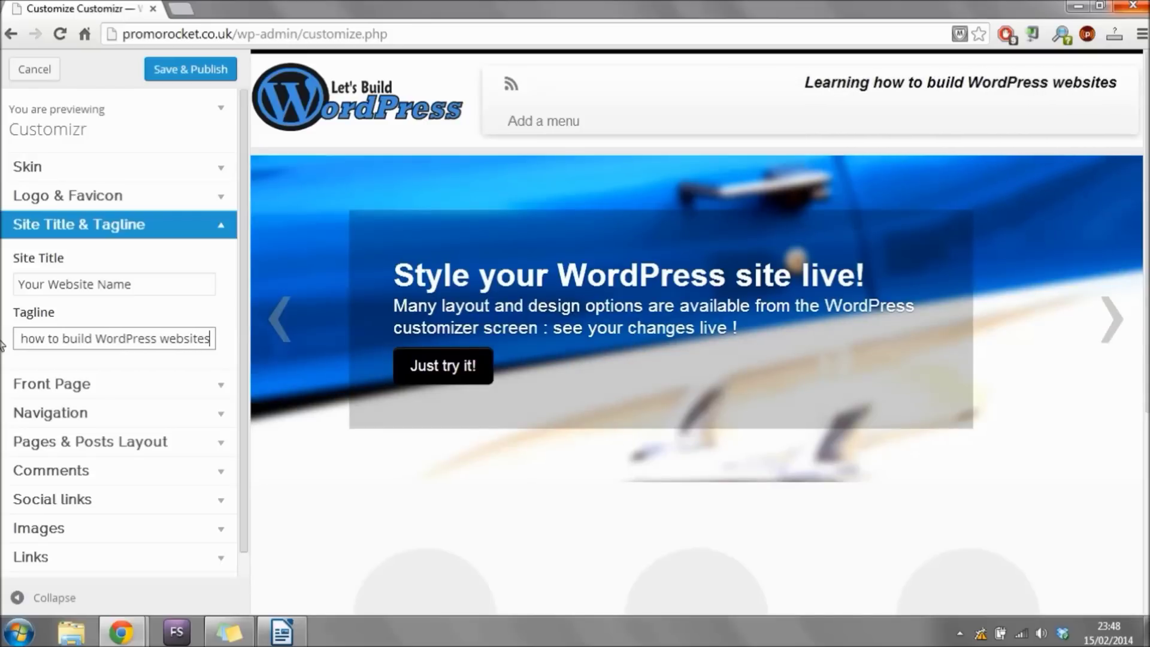
text(, step by ste)
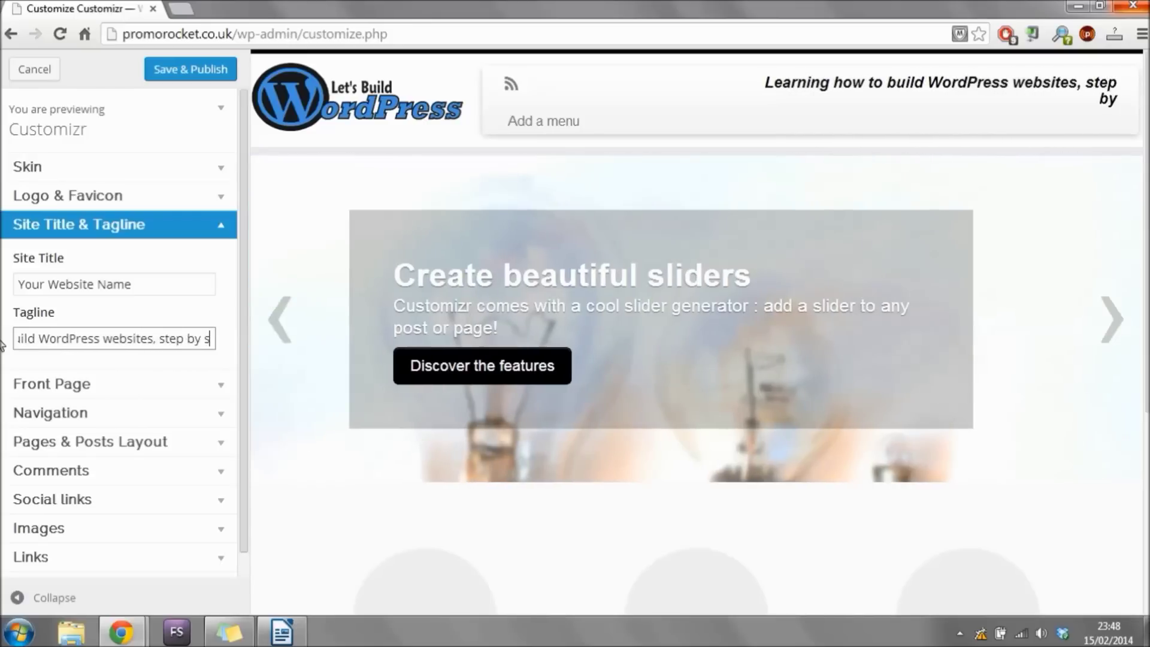
text(p Together!)
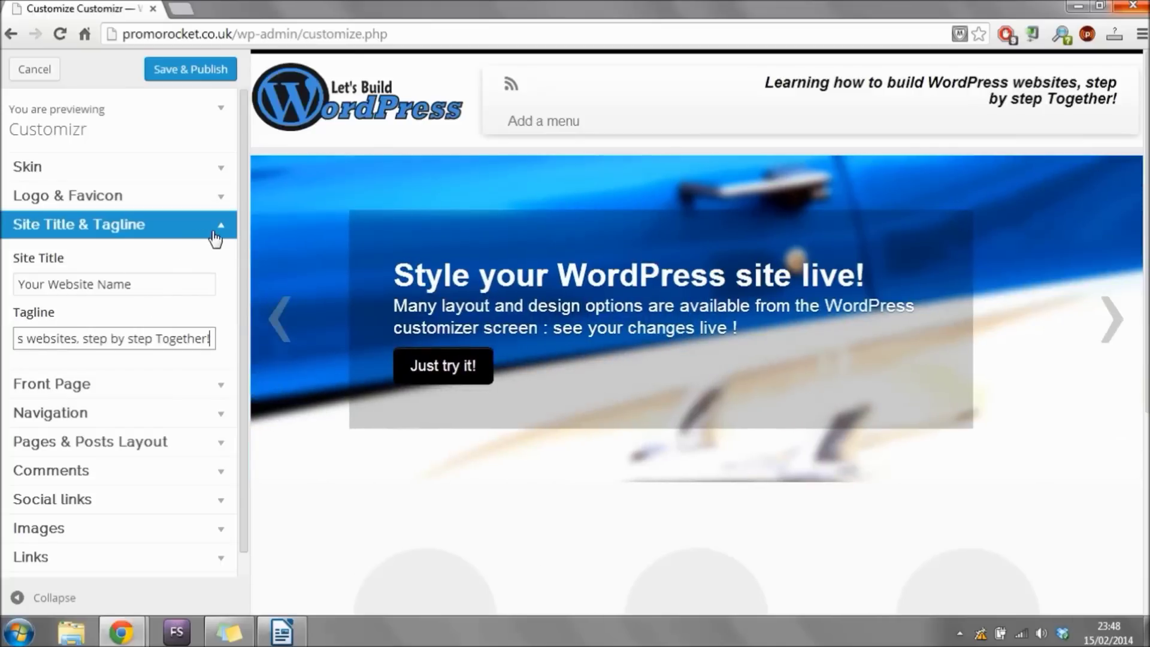
click(222, 232)
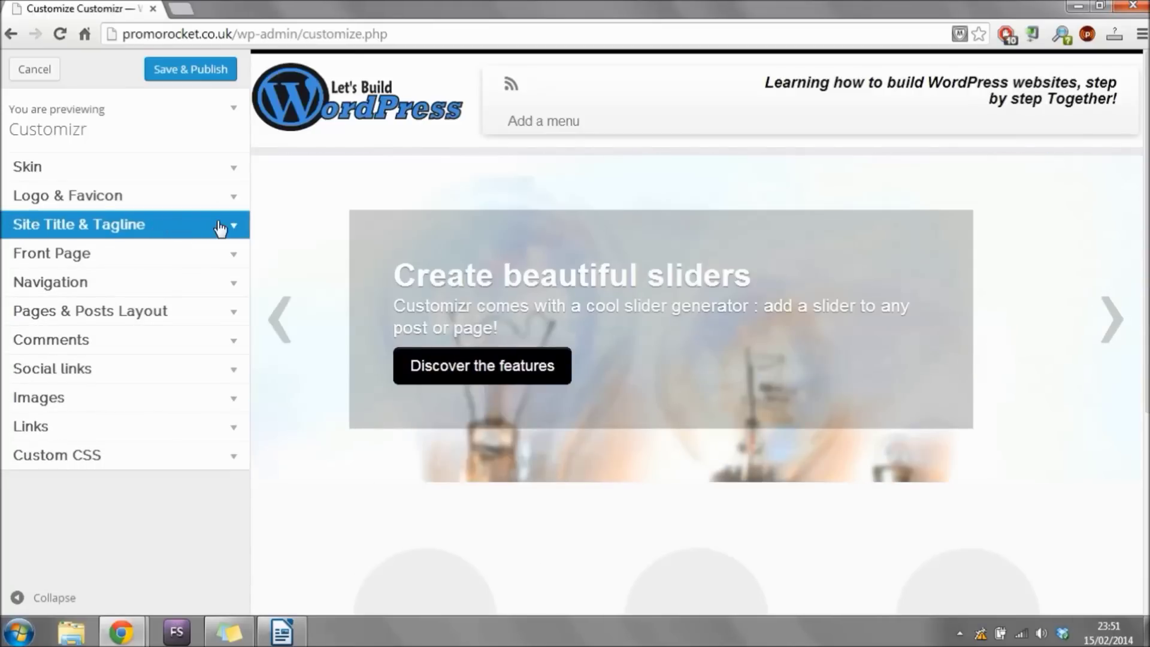
Set the front page slider to No slider and check the Comments settings.
click(220, 258)
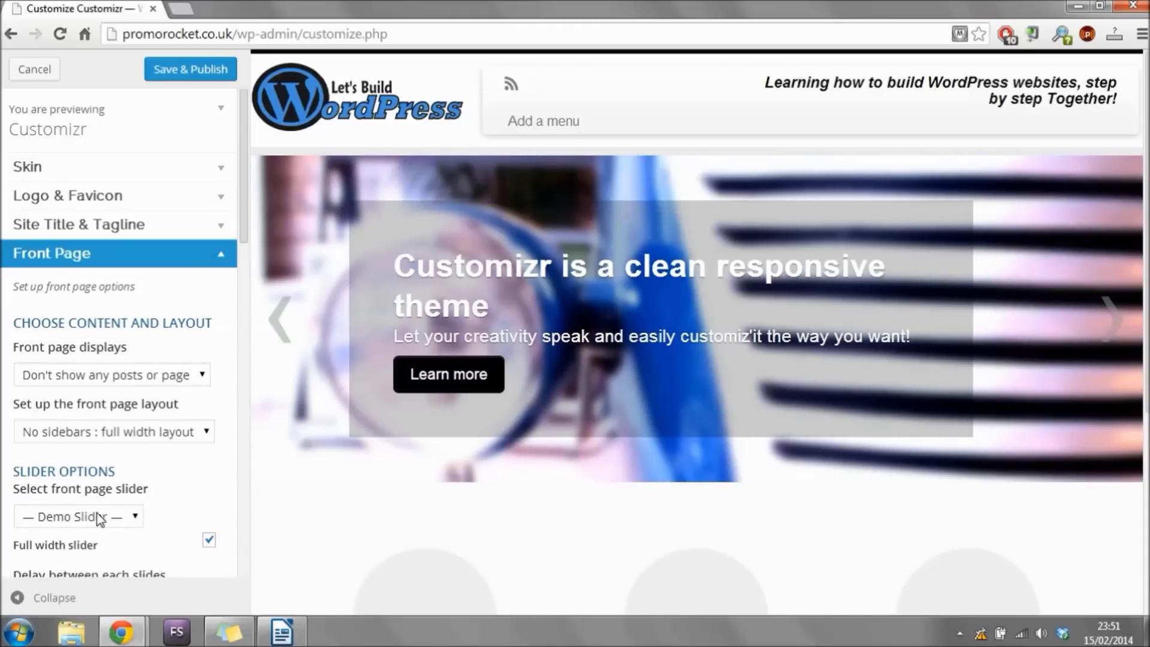
click(137, 518)
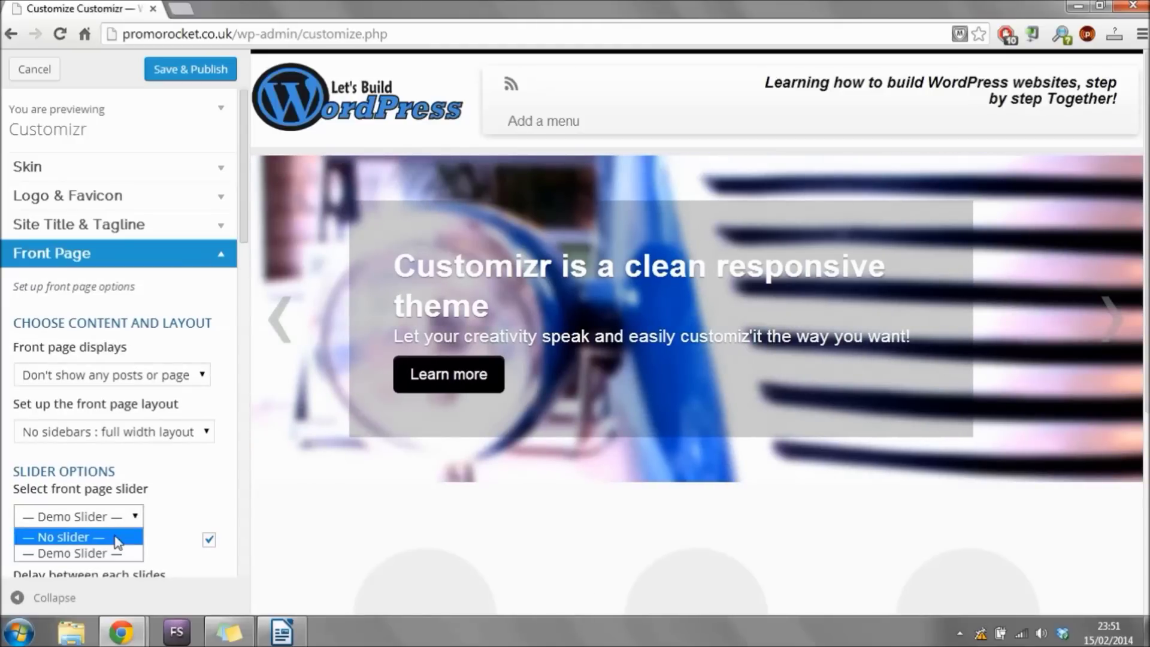
click(124, 538)
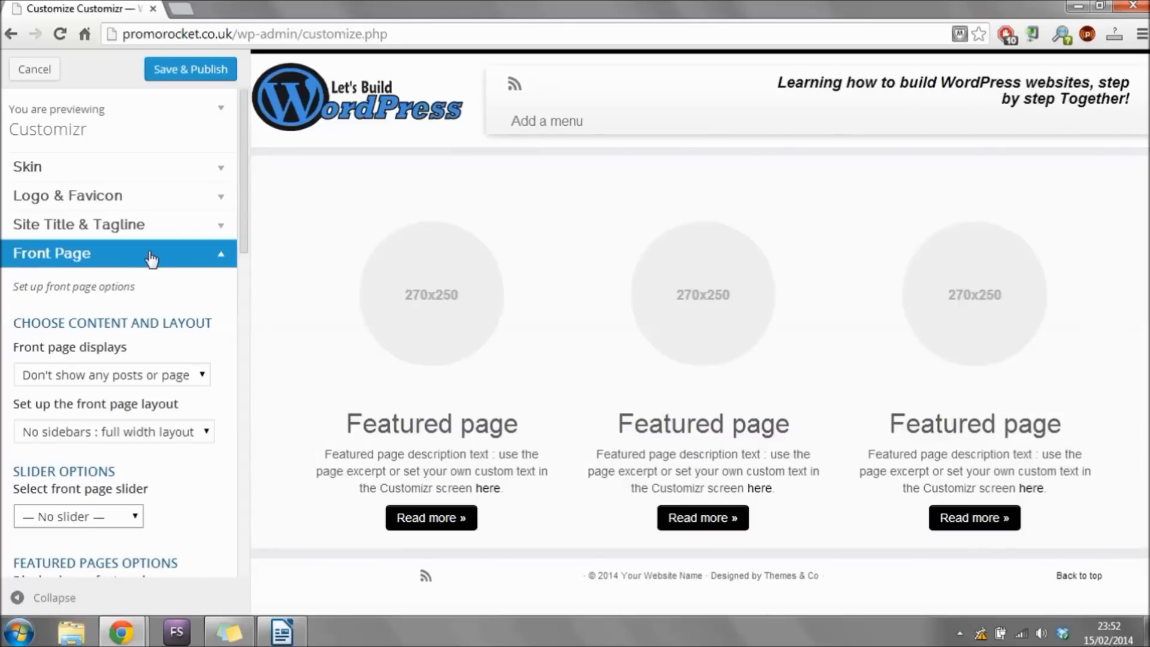
click(151, 257)
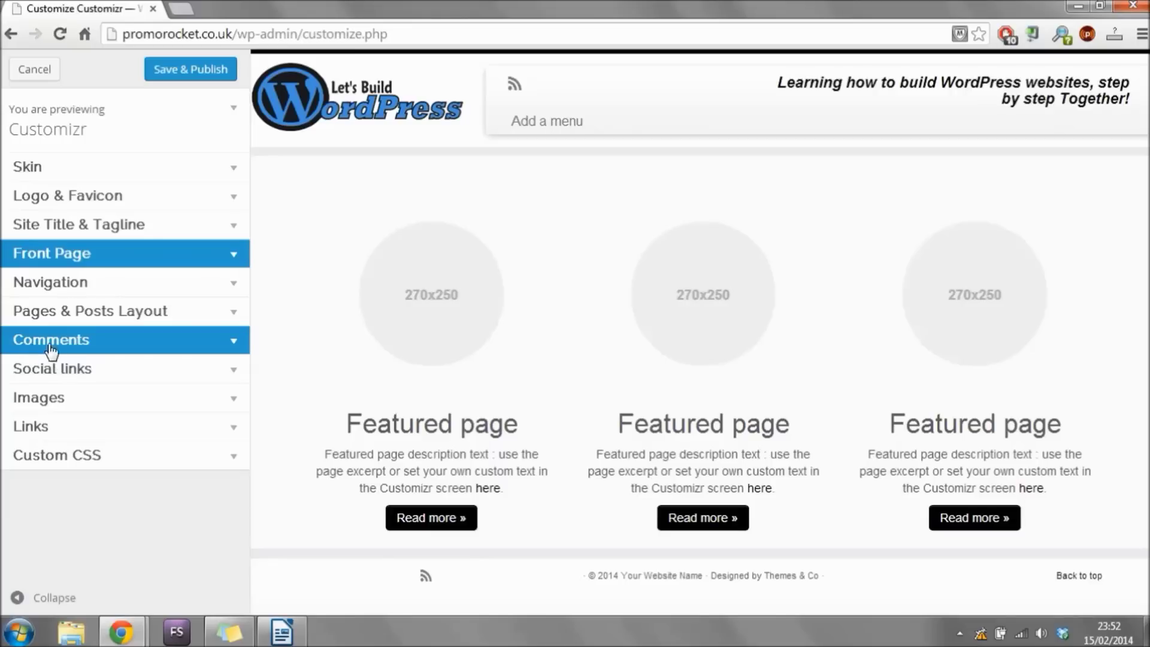
click(202, 346)
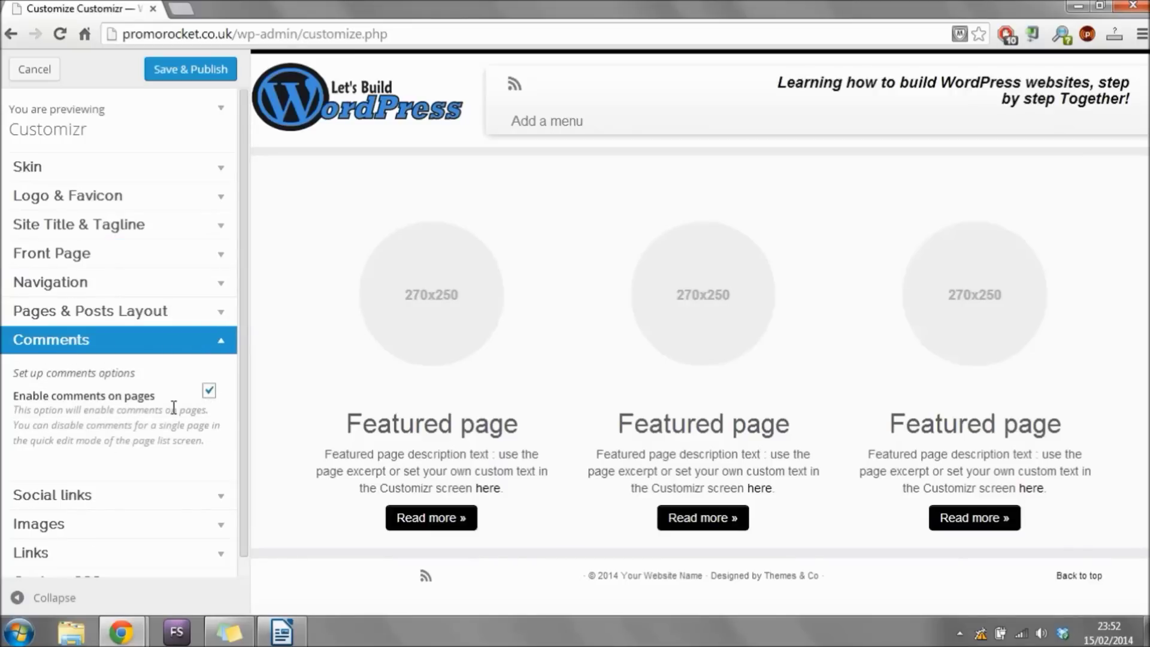
click(213, 347)
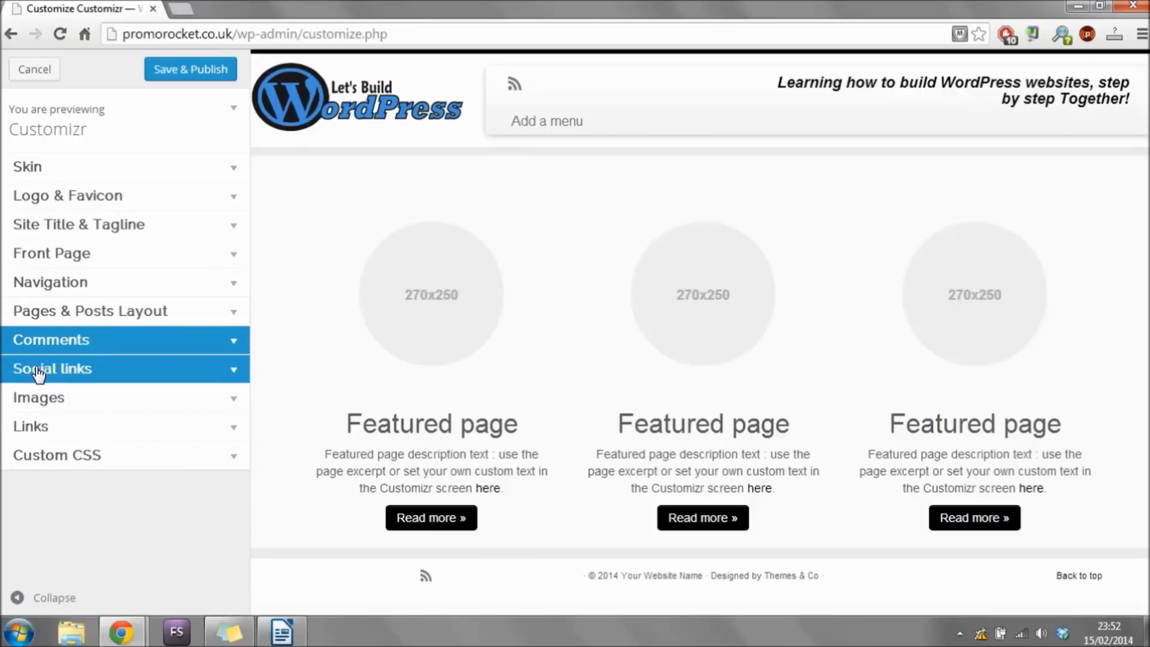
Enter Twitter, Facebook, Google+ and YouTube profile URLs in the Social links settings.
click(207, 375)
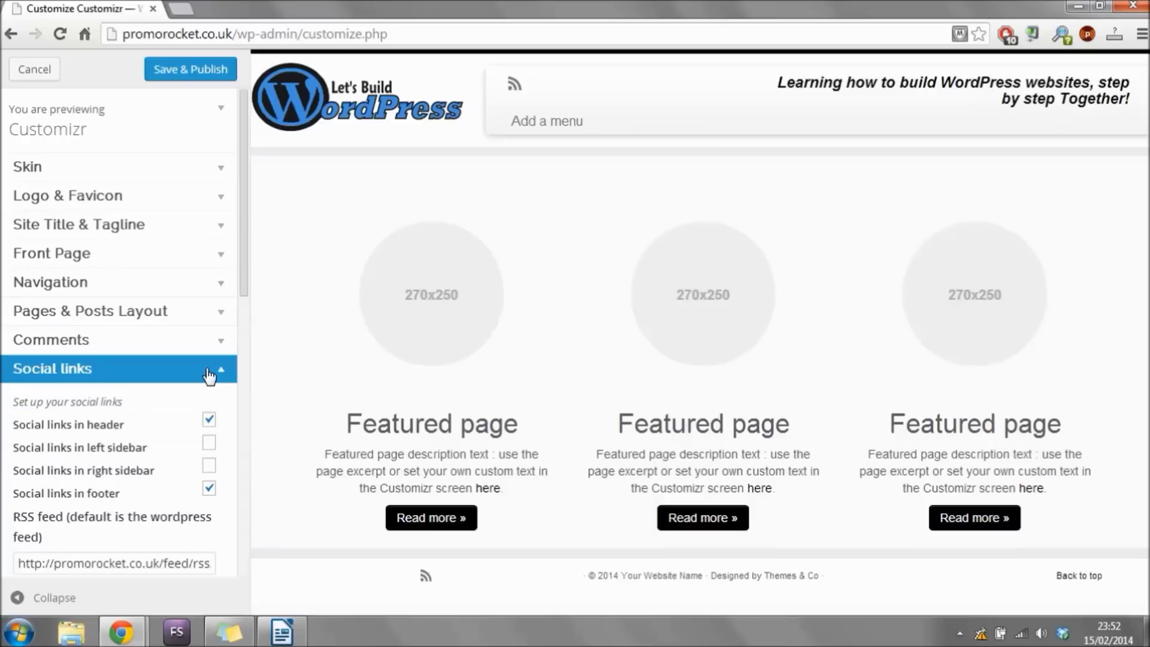
scroll(243, 326, down, 2)
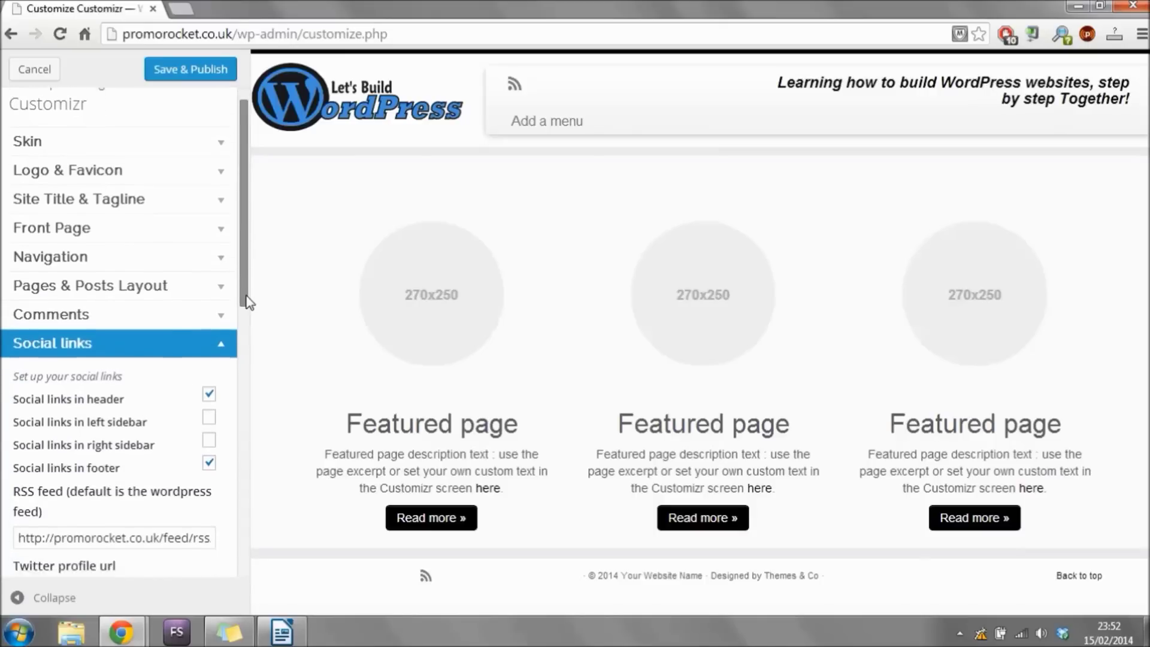
scroll(256, 331, down, 5)
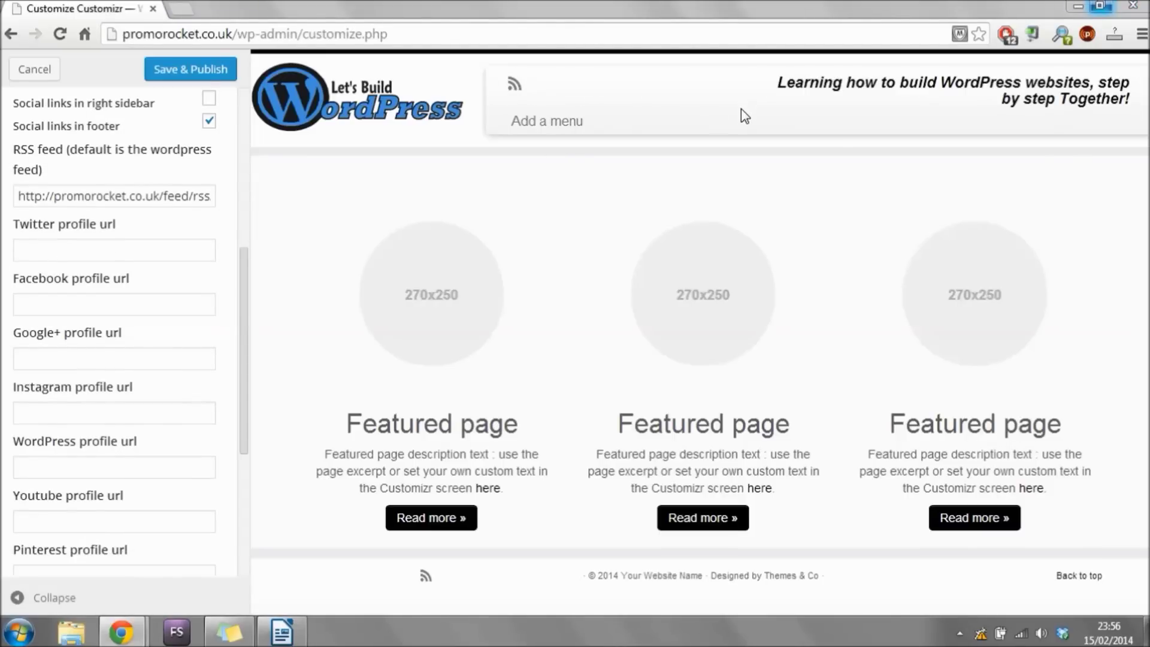
click(164, 252)
click(159, 303)
click(158, 354)
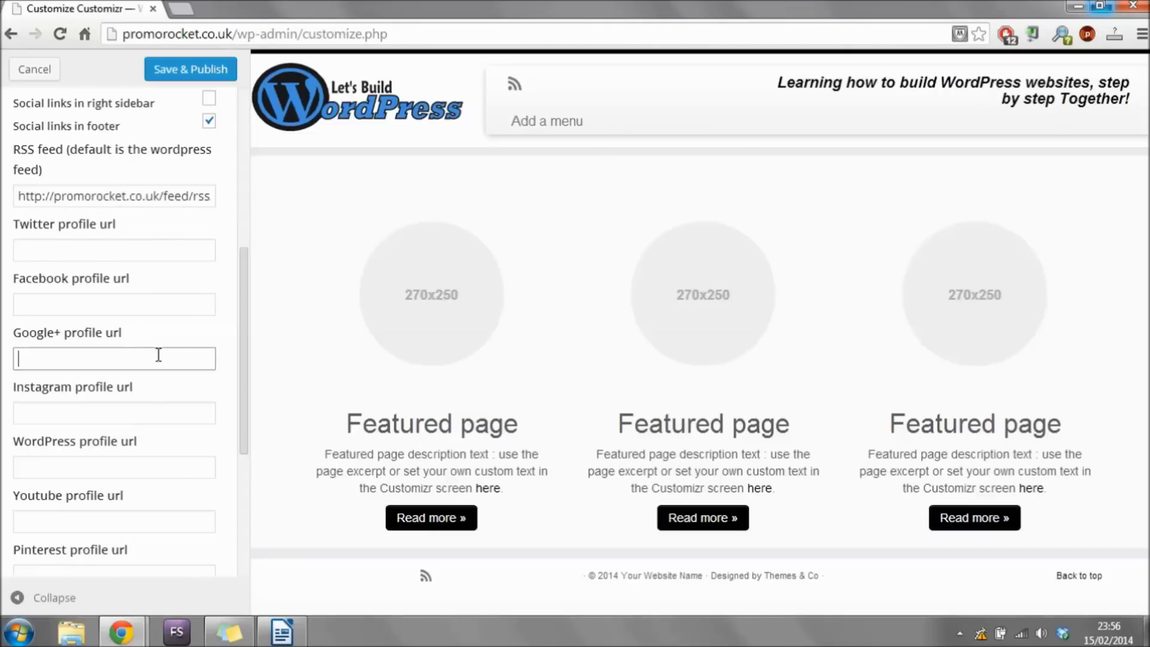
click(161, 414)
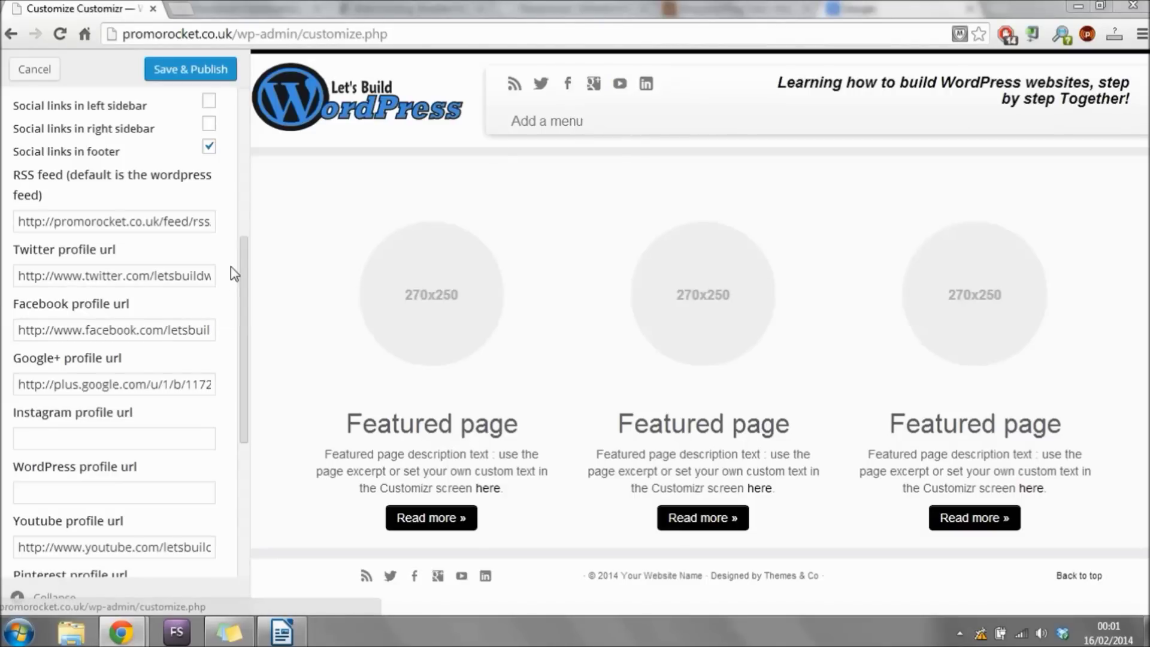
drag(244, 273, 246, 307)
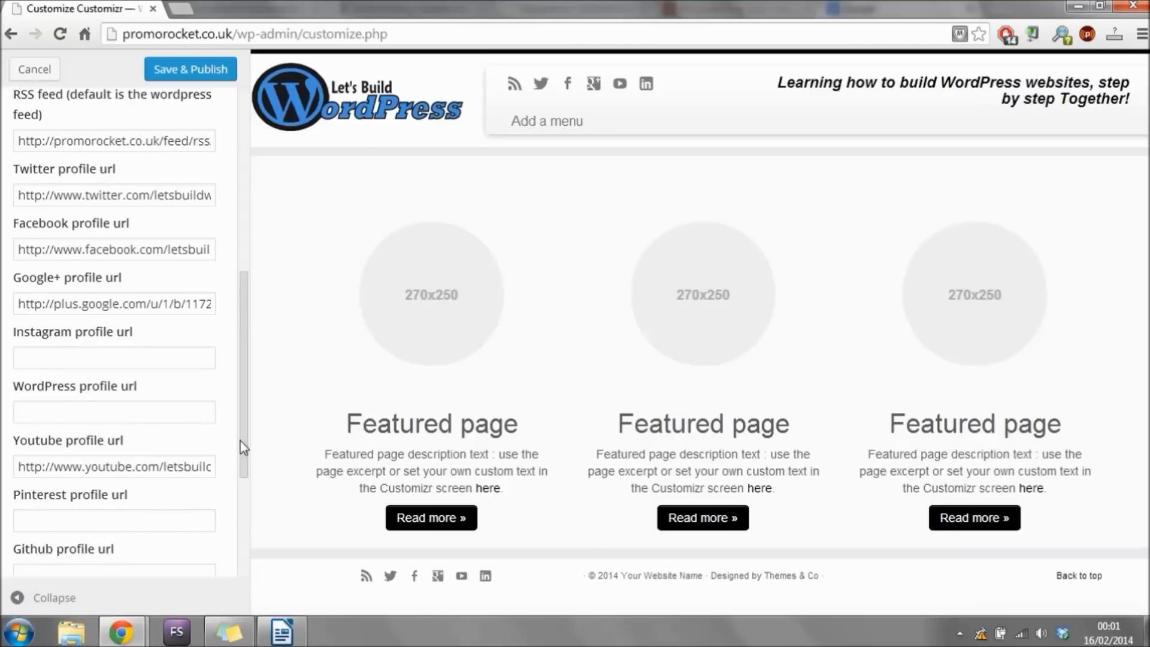
drag(245, 455, 257, 432)
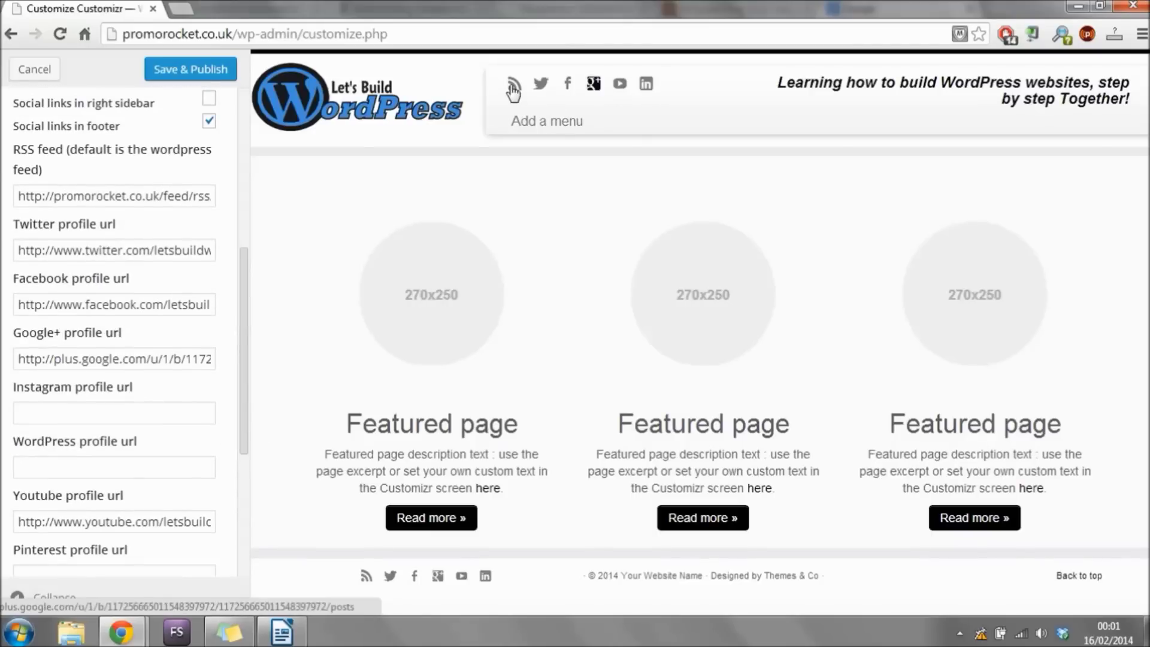
scroll(243, 419, down, 1)
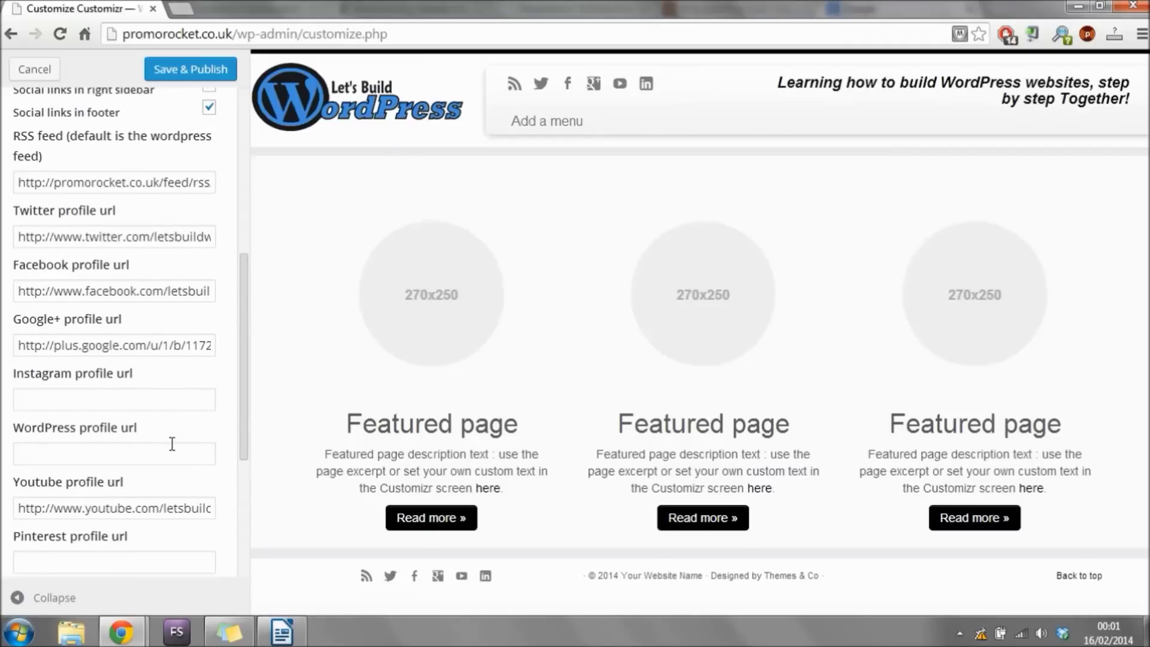
drag(243, 437, 251, 316)
click(209, 254)
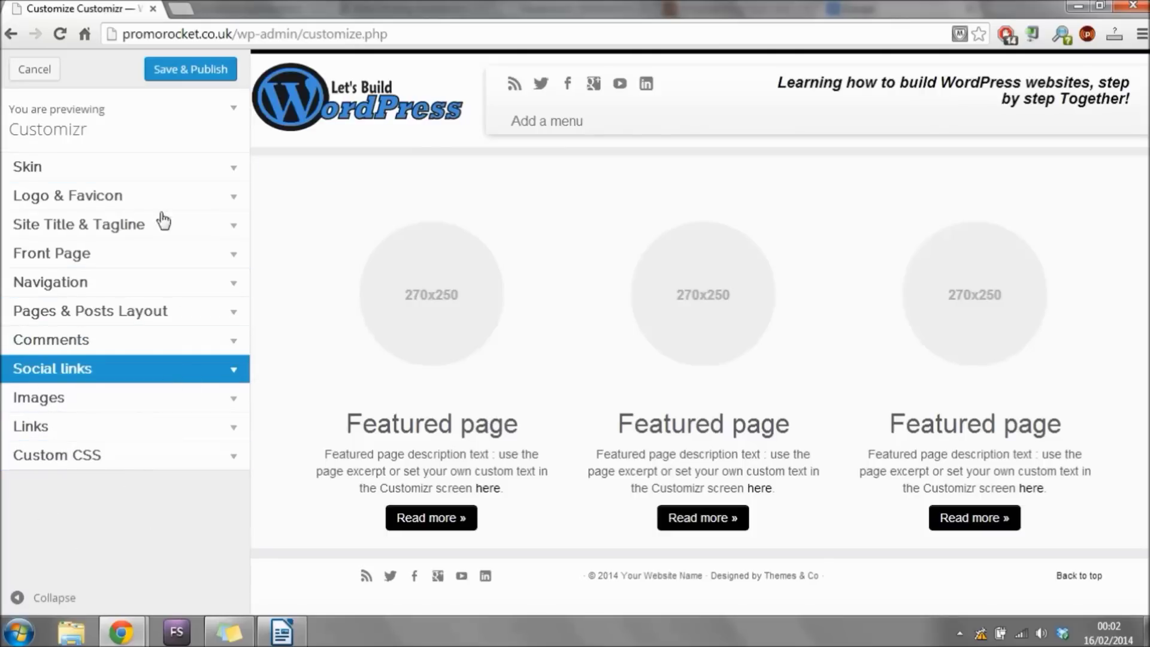
Save and publish the customizations, then close the Customizer back to Themes.
click(215, 71)
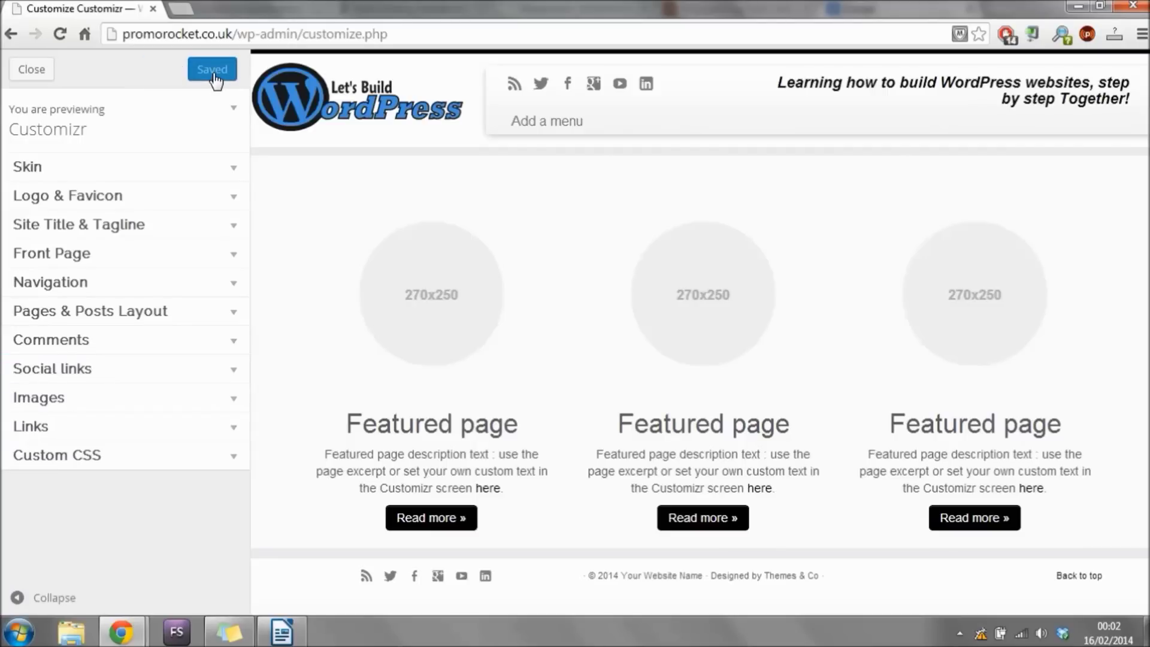
click(41, 72)
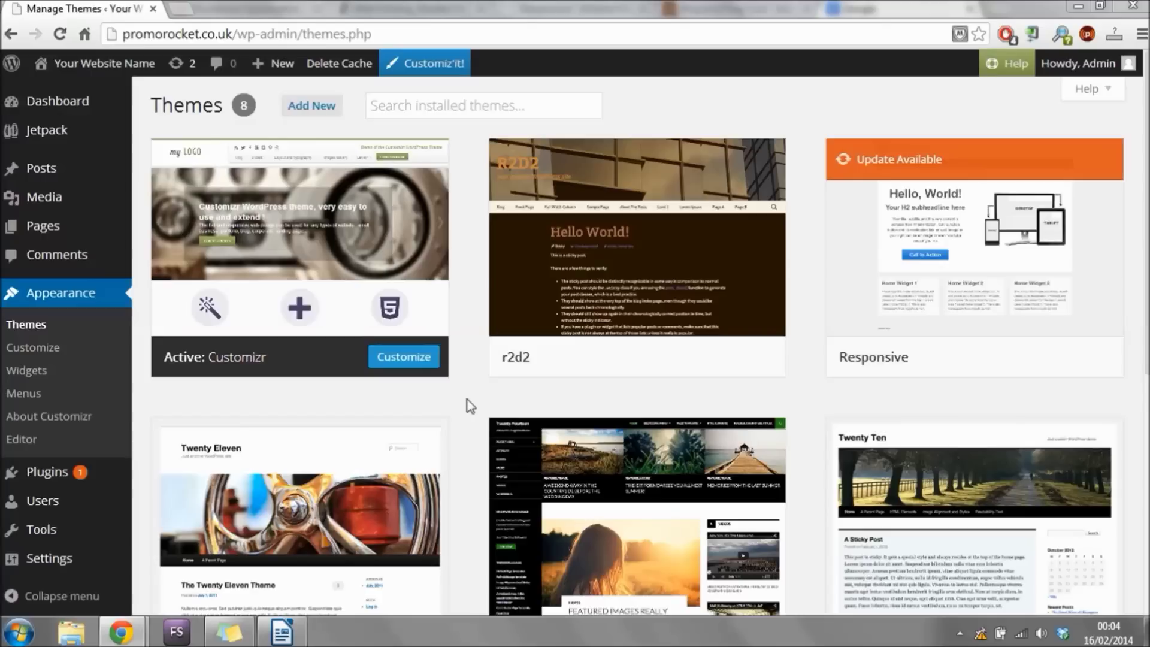
Go to the Dashboard, then visit and reload the live home page to review the changes.
click(84, 106)
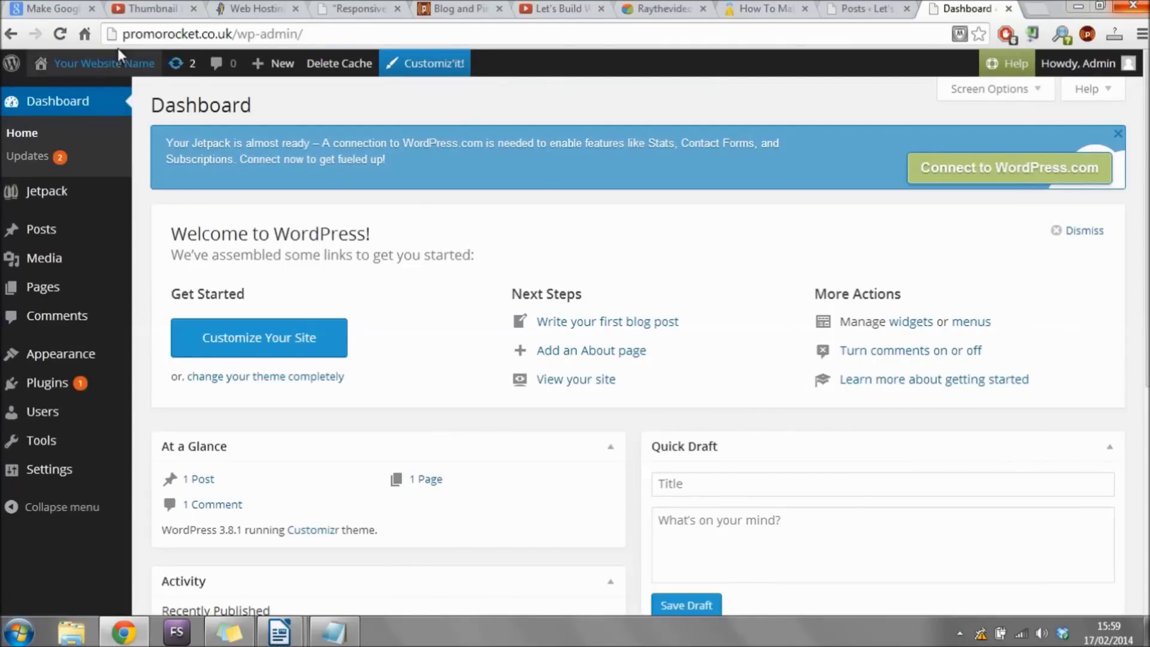
mouse_move(114, 63)
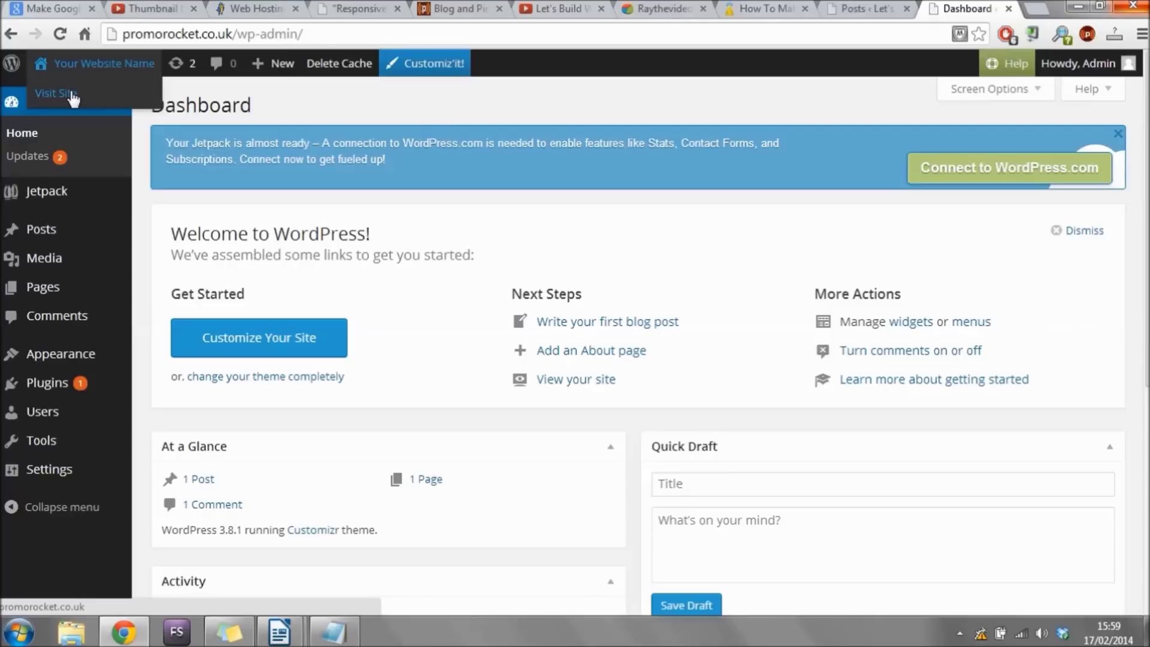
click(72, 95)
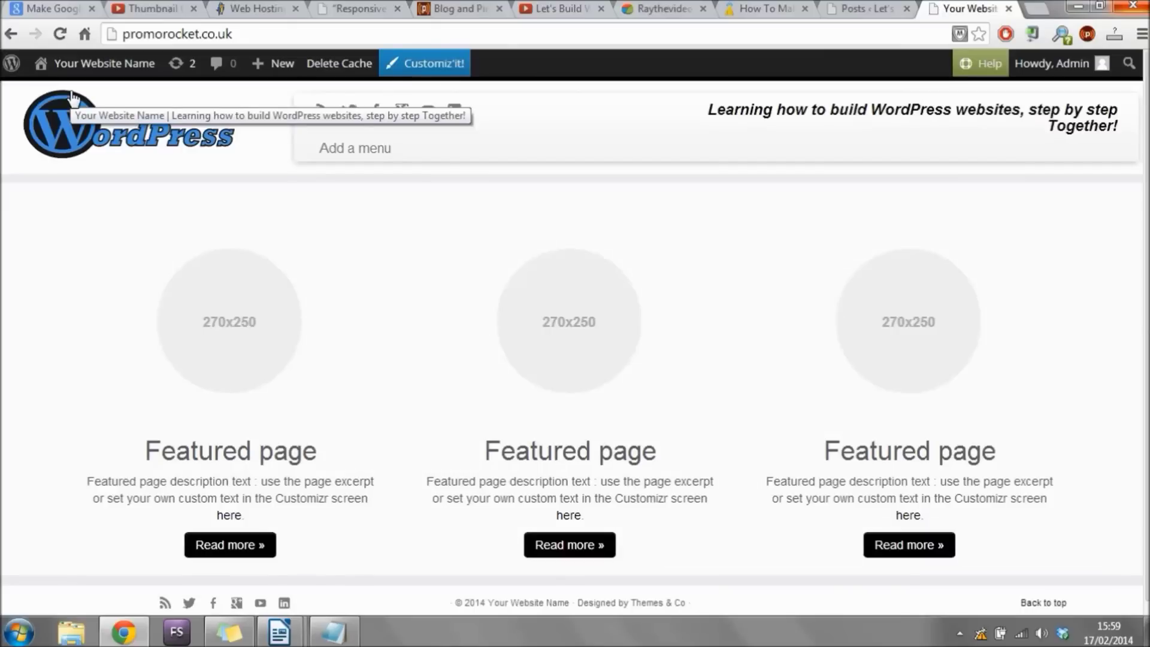
click(72, 96)
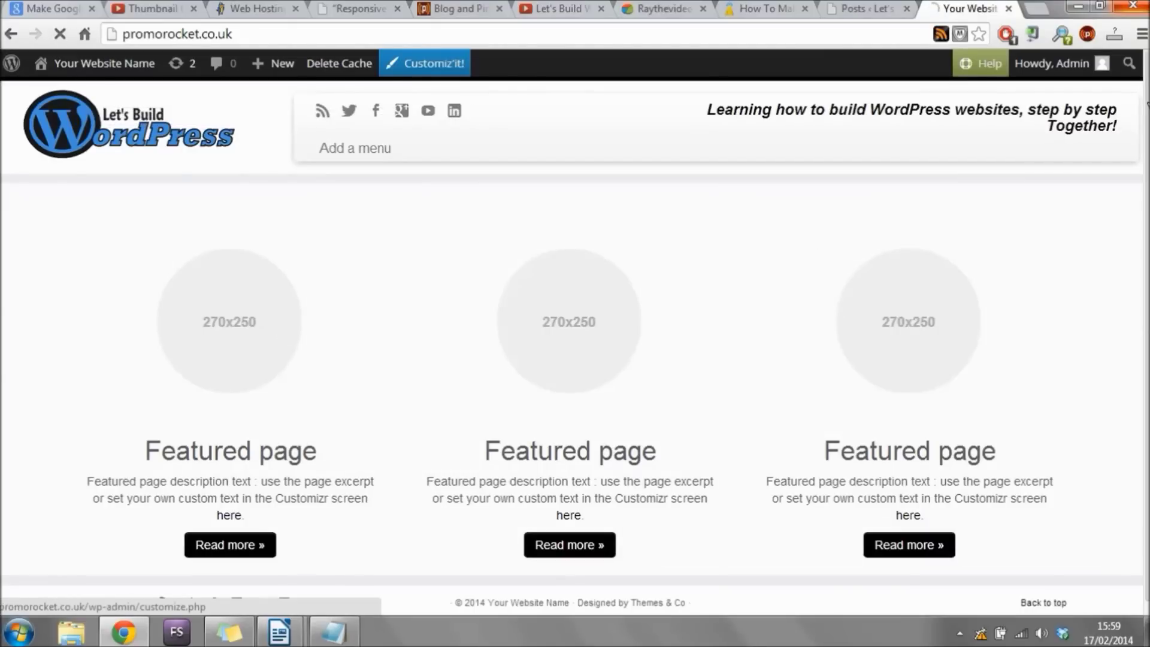
scroll(1146, 128, down, 1)
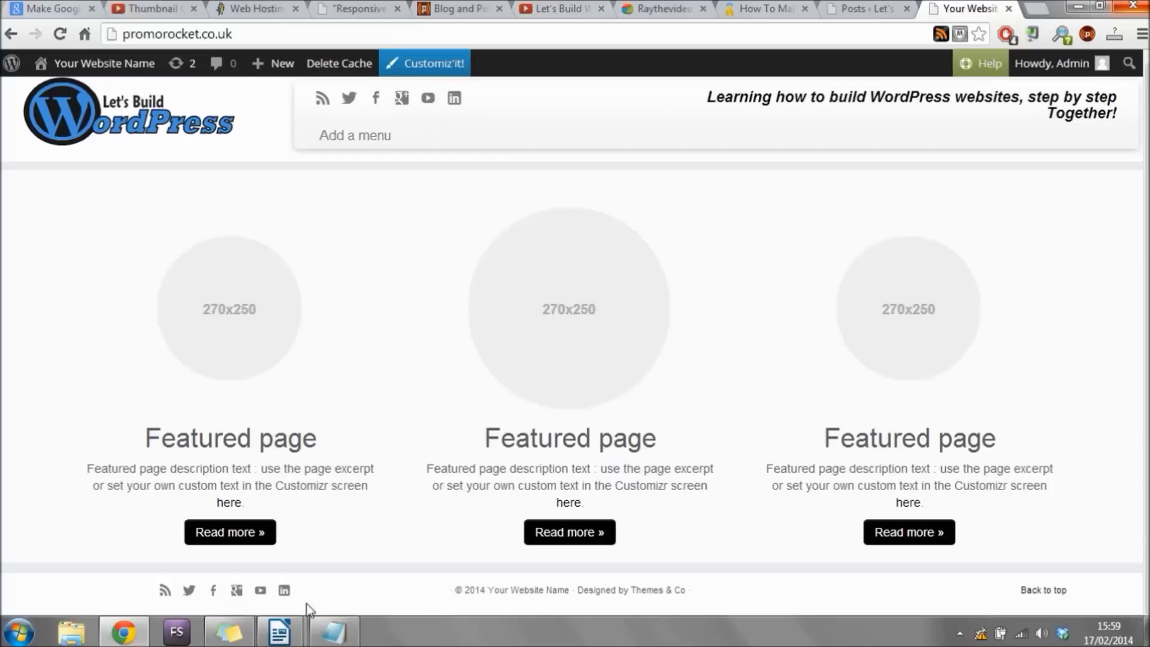
Highlight the checklist items from Set Up Hosting through Add Pages, then return to the website.
click(333, 632)
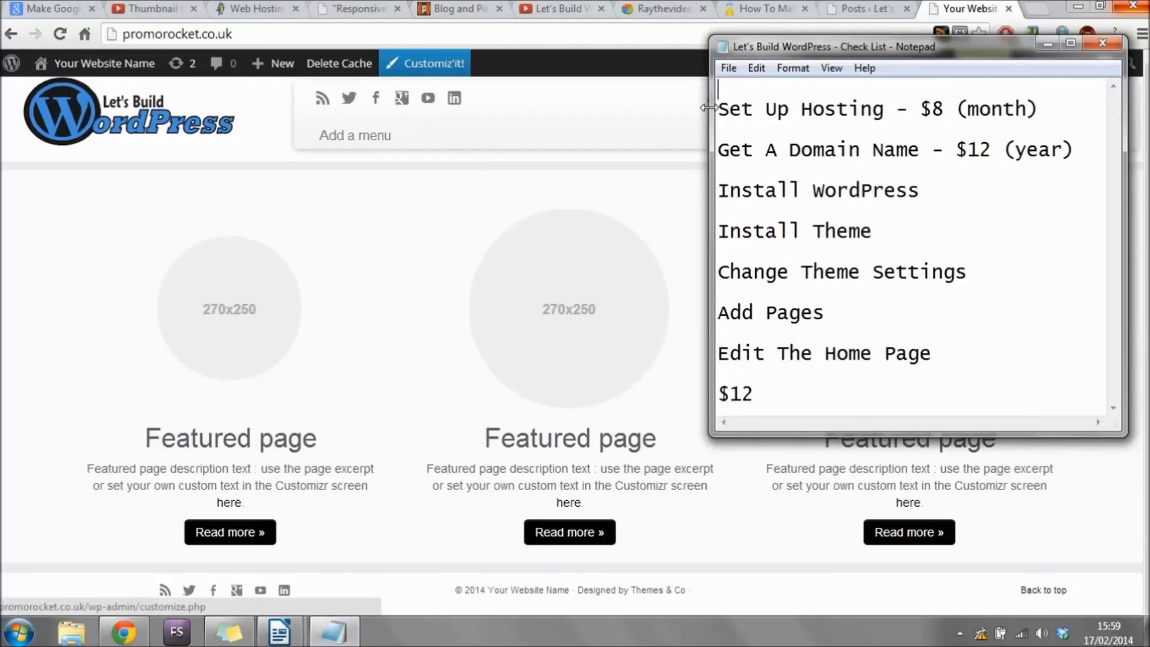
drag(718, 109, 1051, 116)
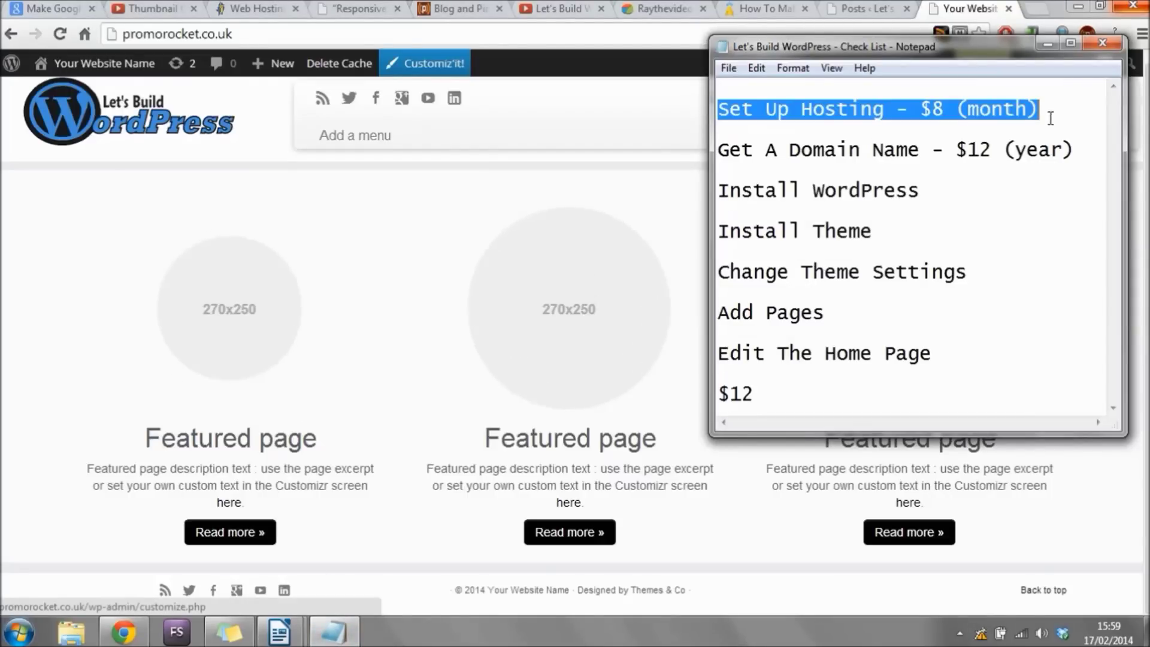
drag(718, 149, 1096, 159)
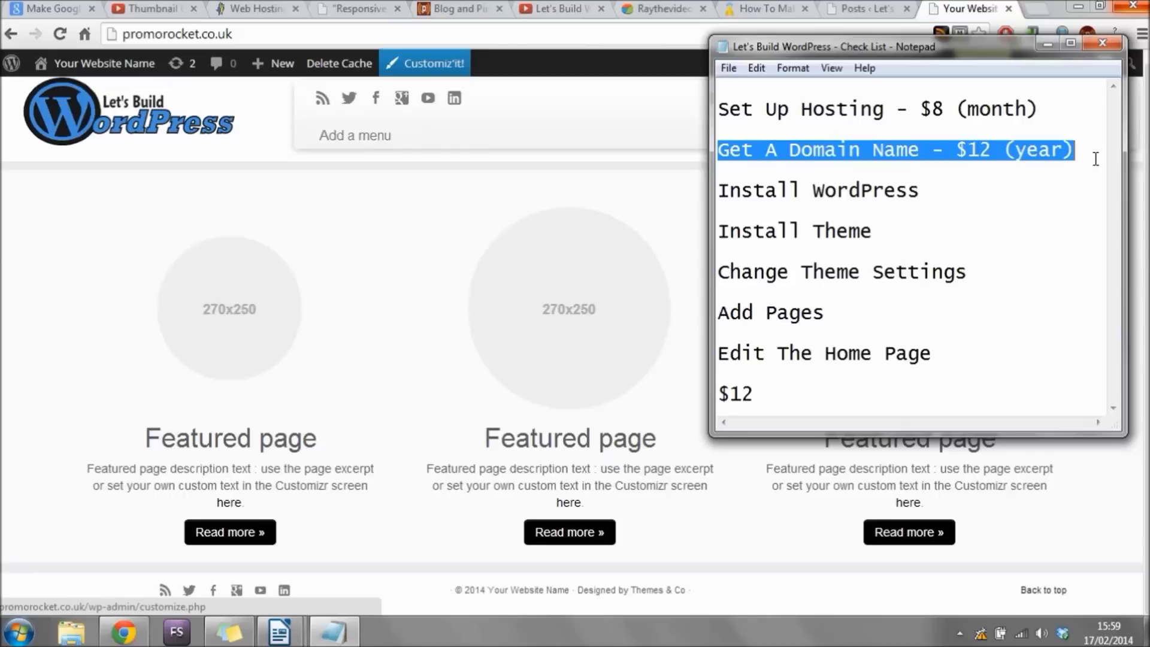
drag(919, 191, 744, 202)
click(719, 201)
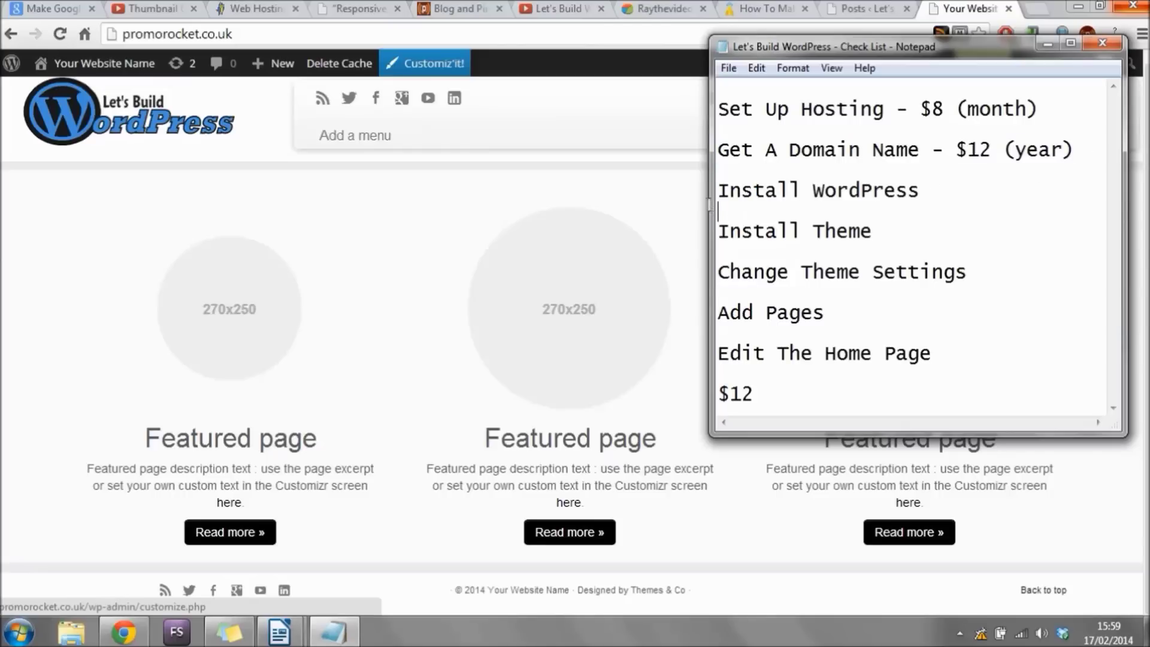
key(shift+End)
click(871, 232)
drag(871, 233, 715, 232)
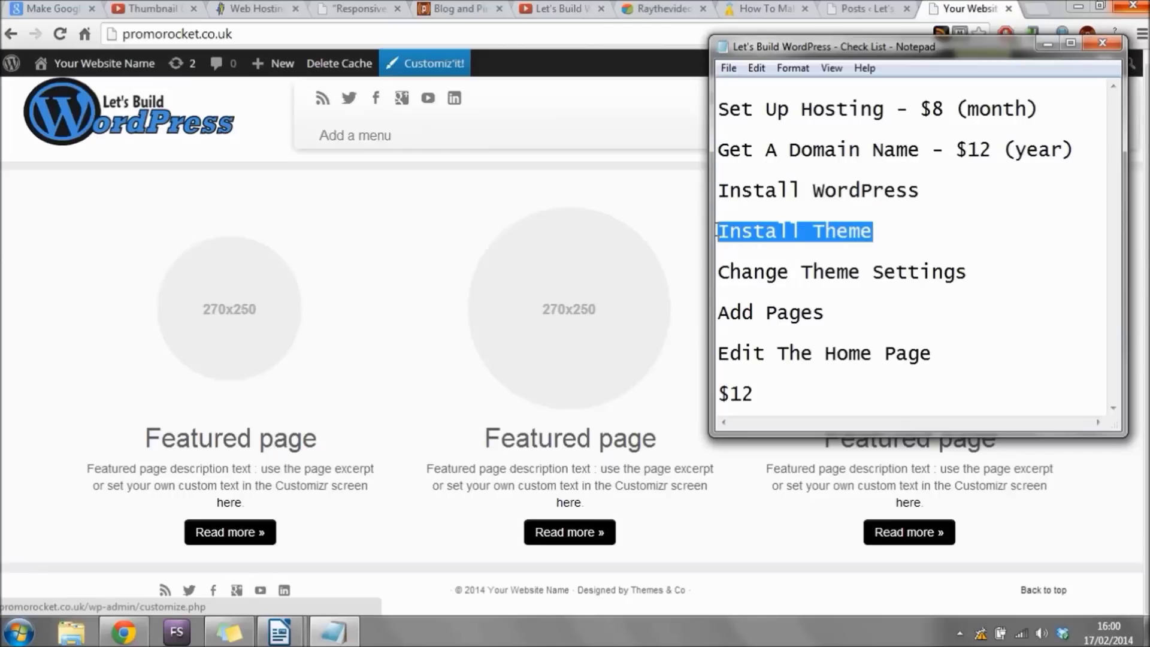
drag(965, 273, 719, 271)
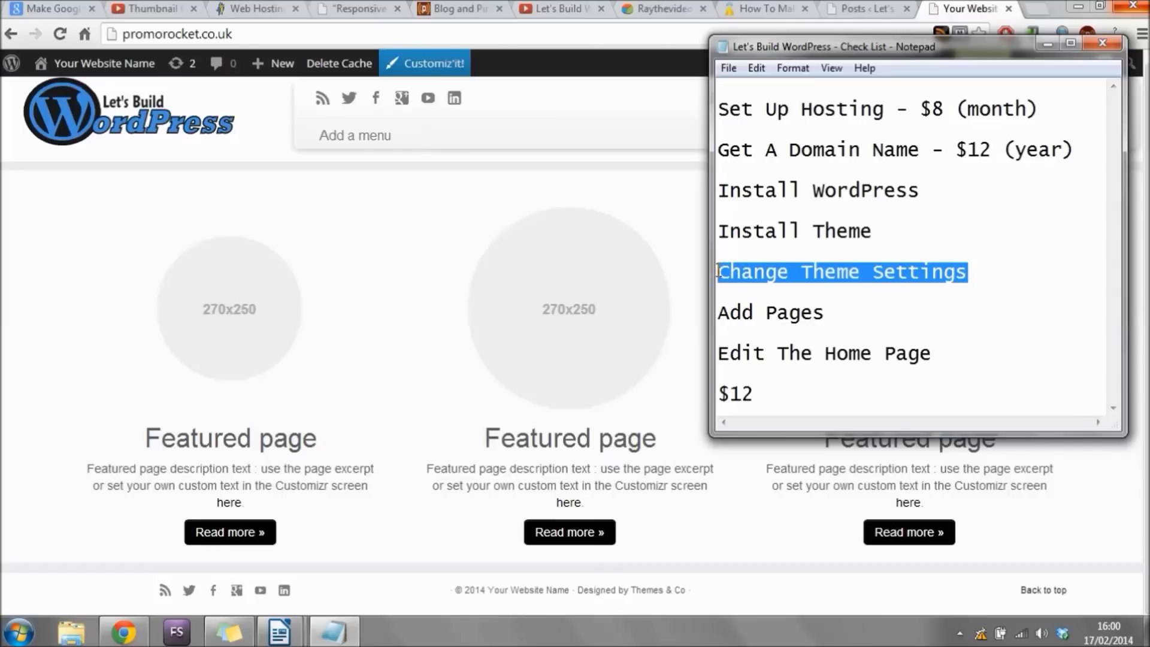
drag(851, 320, 719, 319)
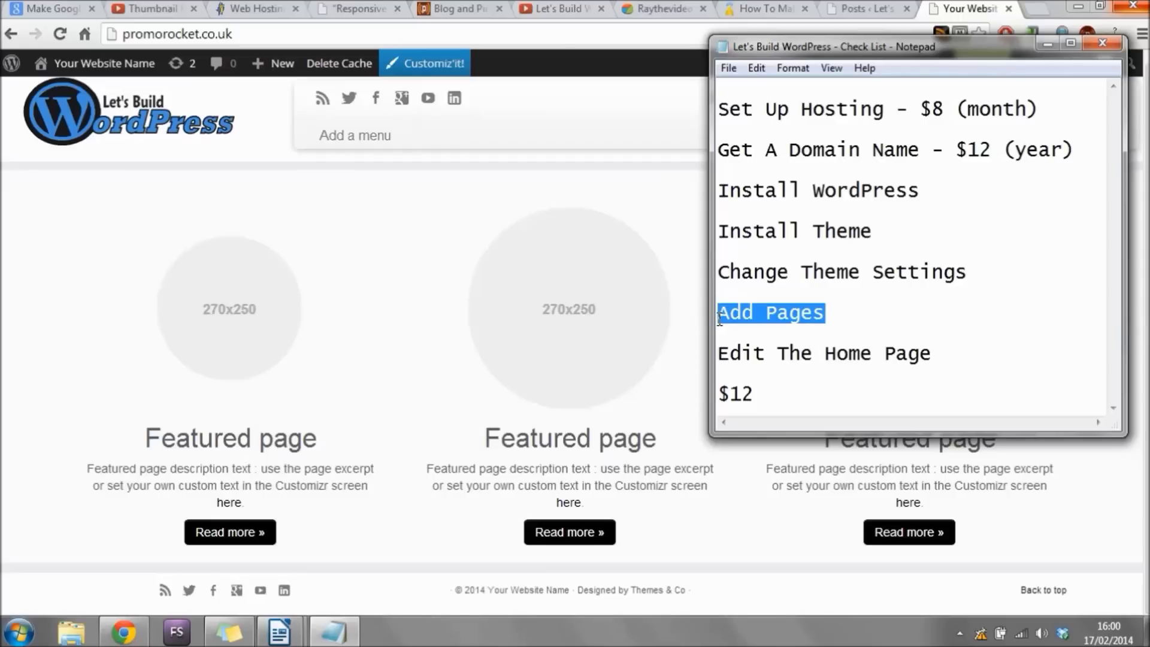
click(386, 271)
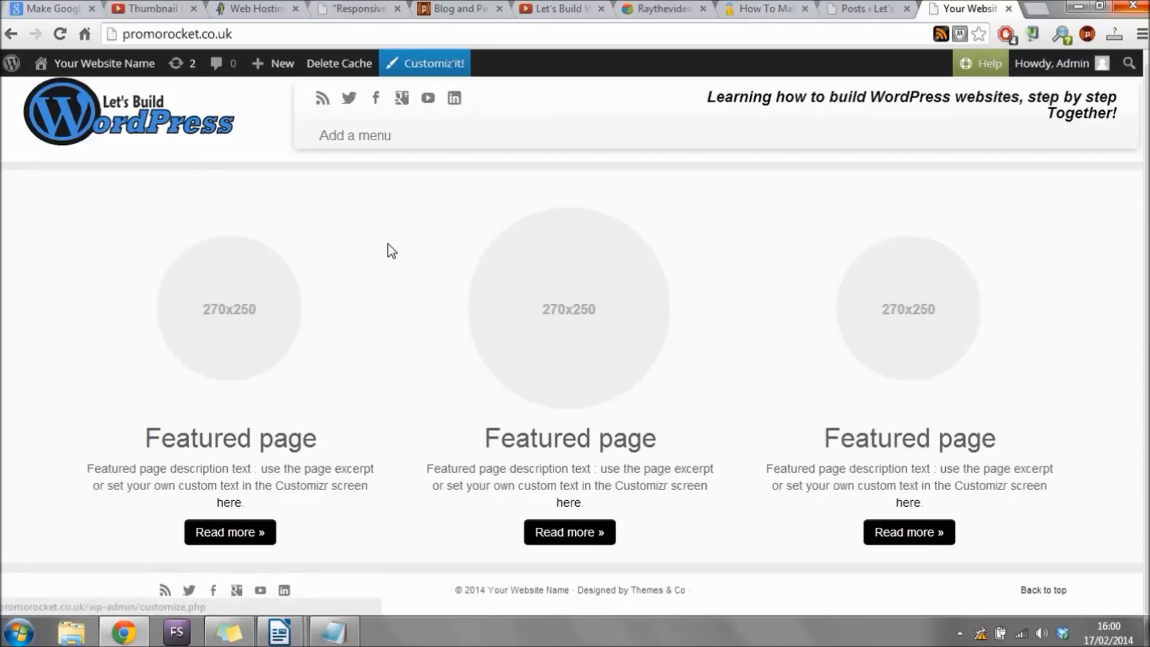
Go from the live site to the Dashboard and start a new page via Pages > Add New.
mouse_move(138, 65)
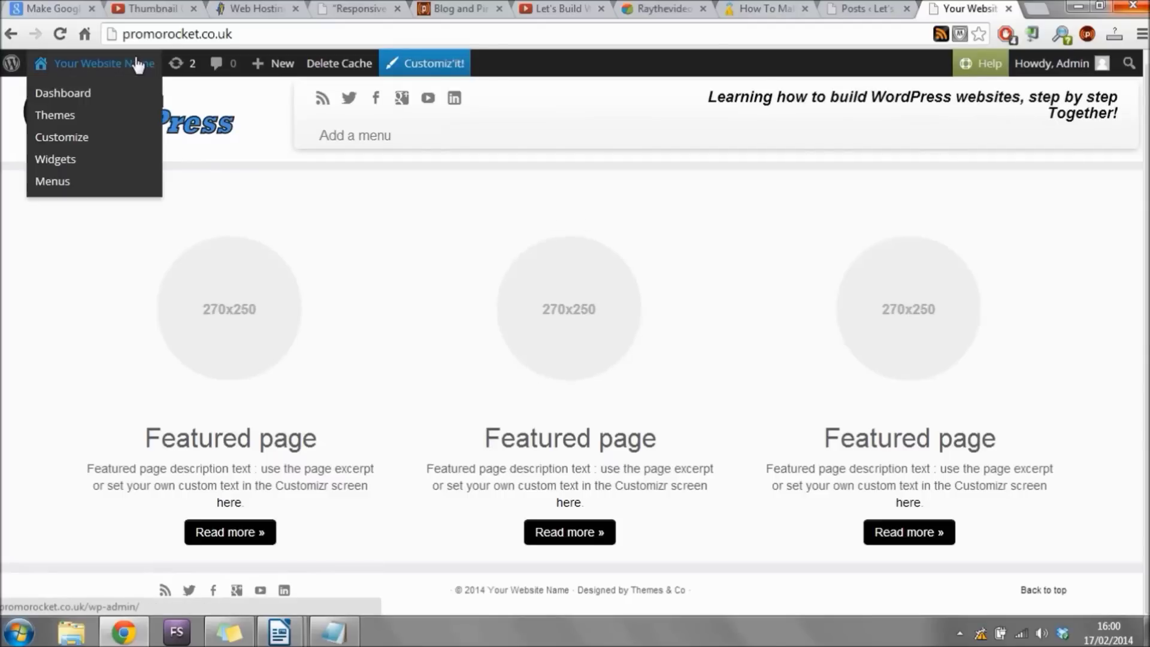
click(75, 96)
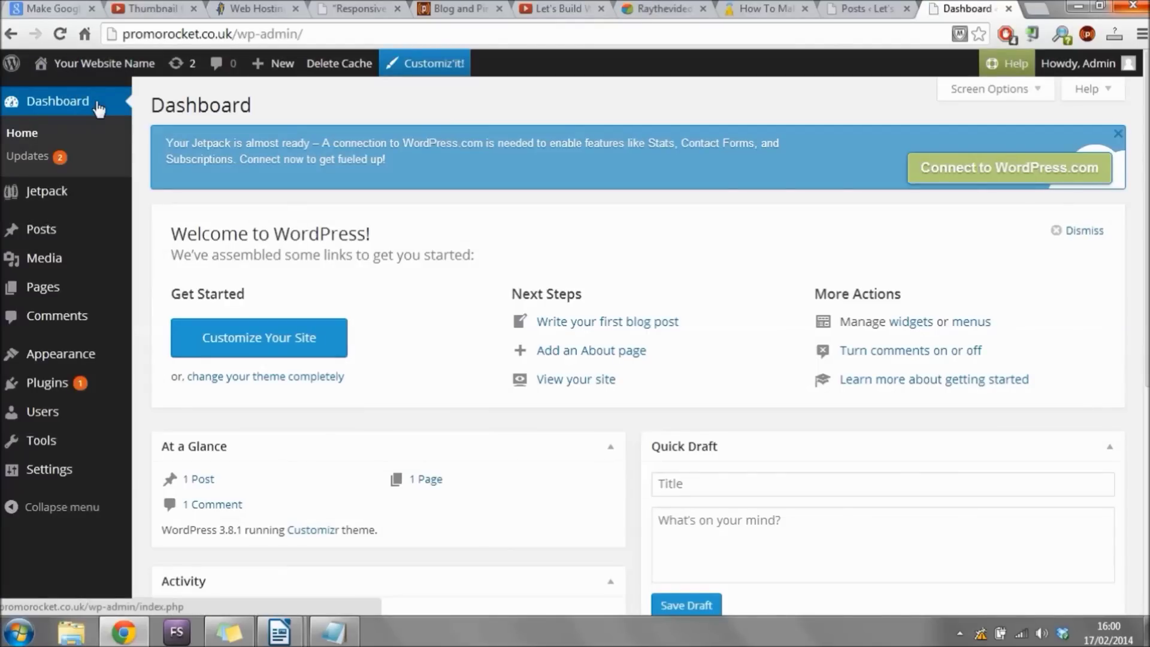
click(71, 290)
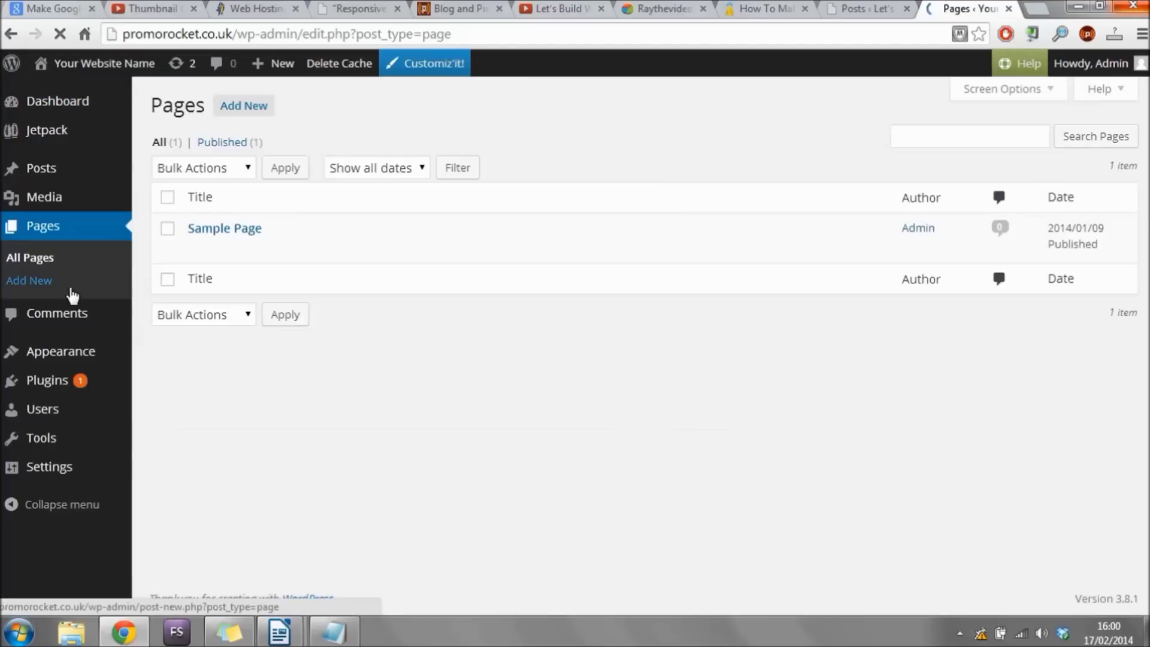
click(243, 108)
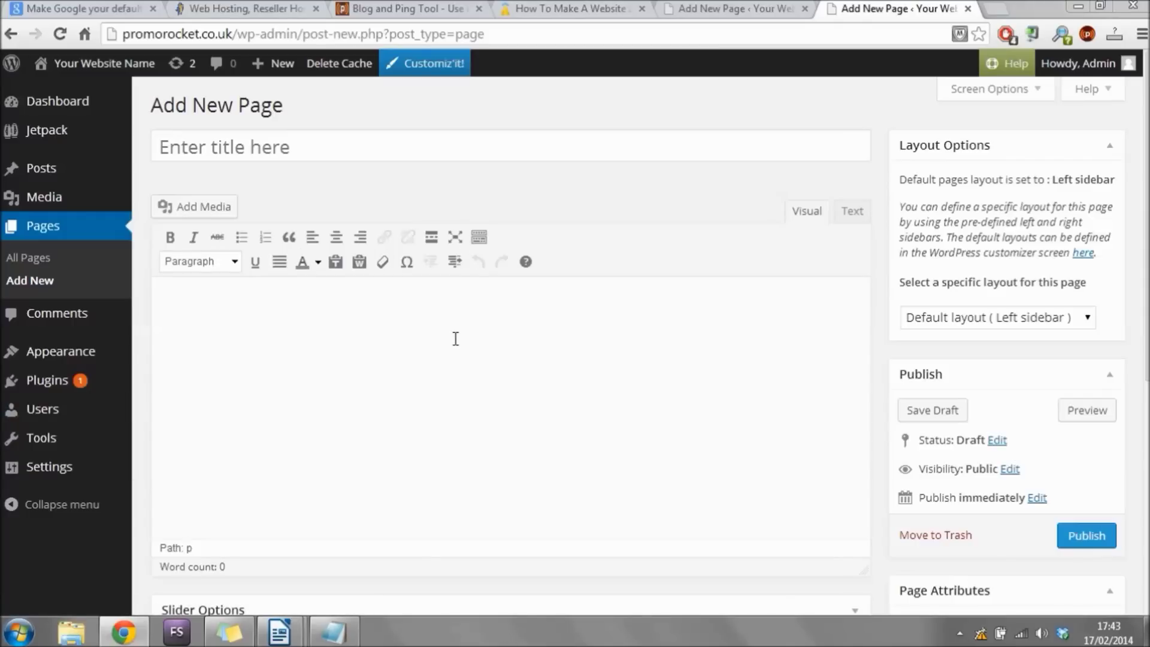
Title the new page 'Why Use HostGator?'.
click(386, 140)
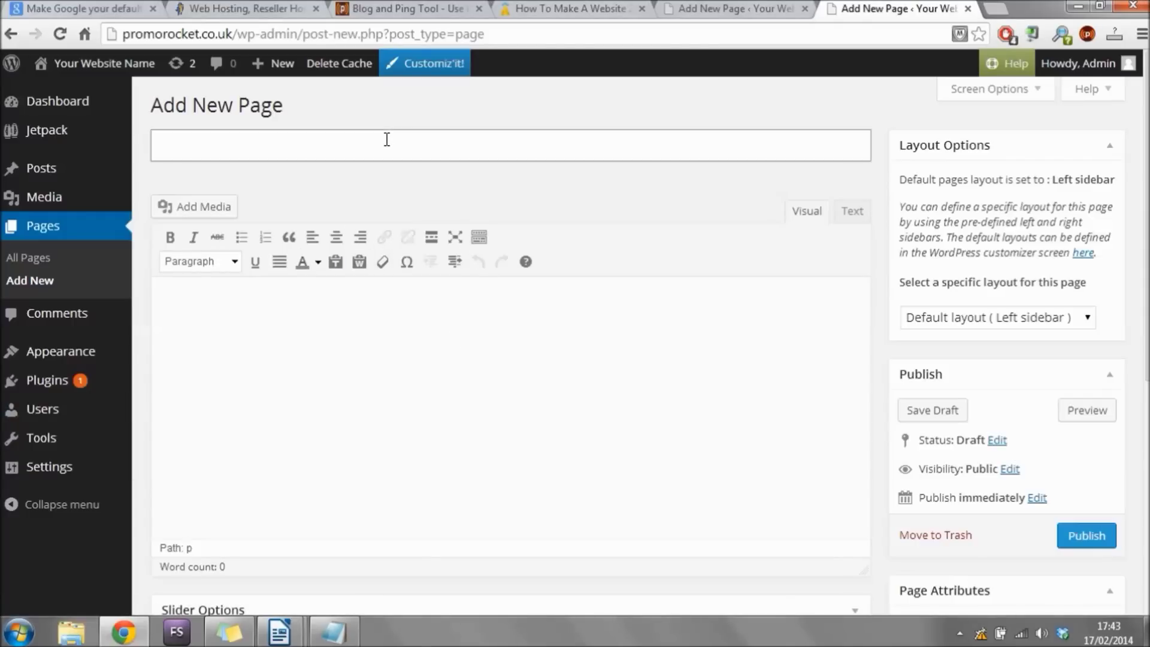
click(366, 348)
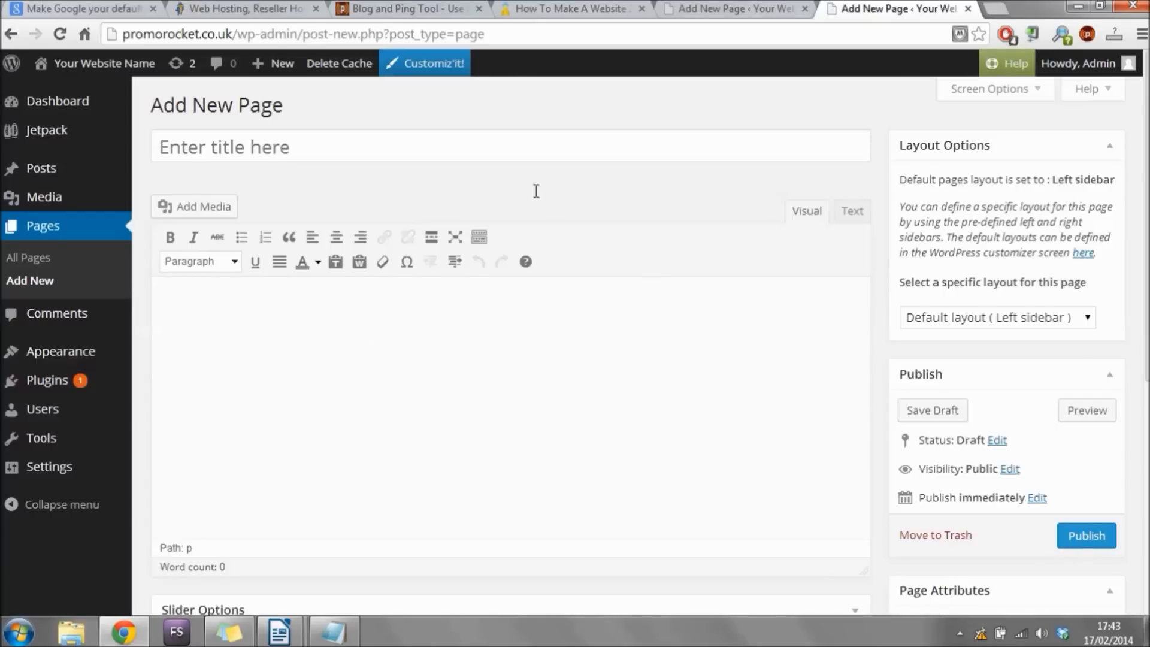
click(363, 154)
text(W)
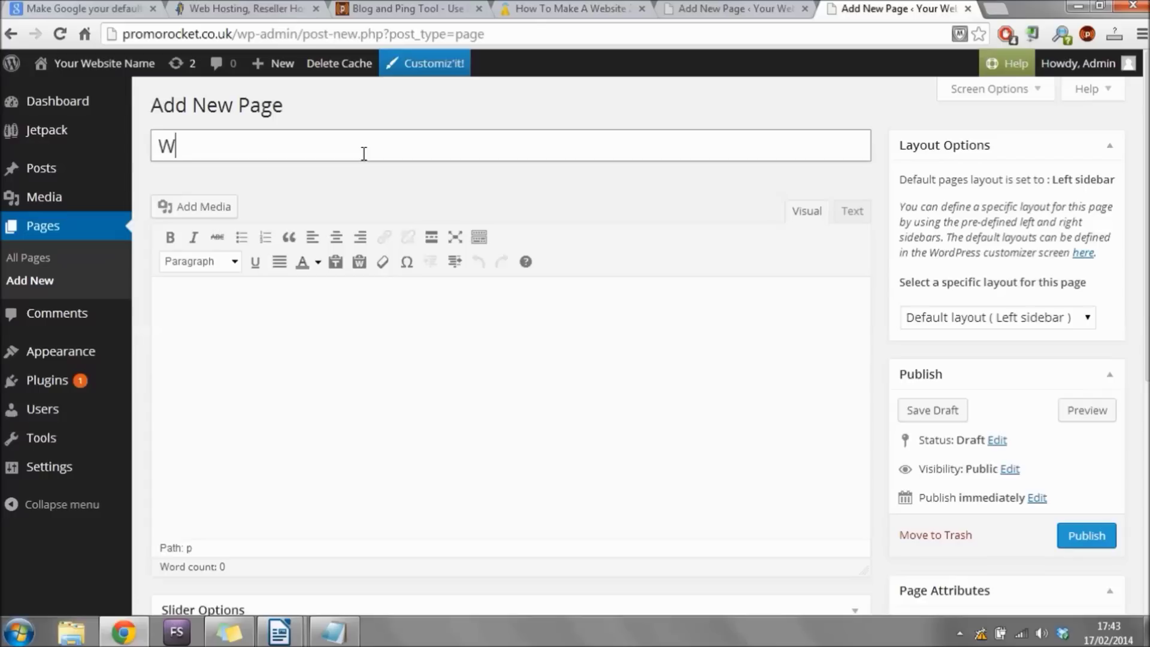
text(hy Use HostGa)
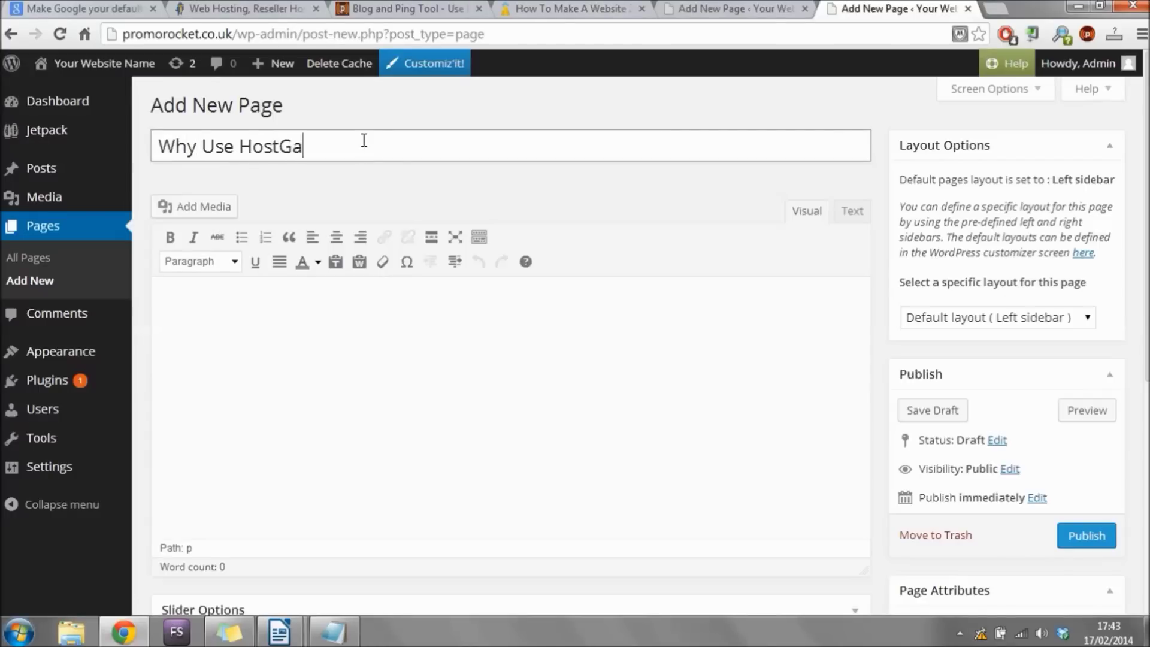
text(tor?)
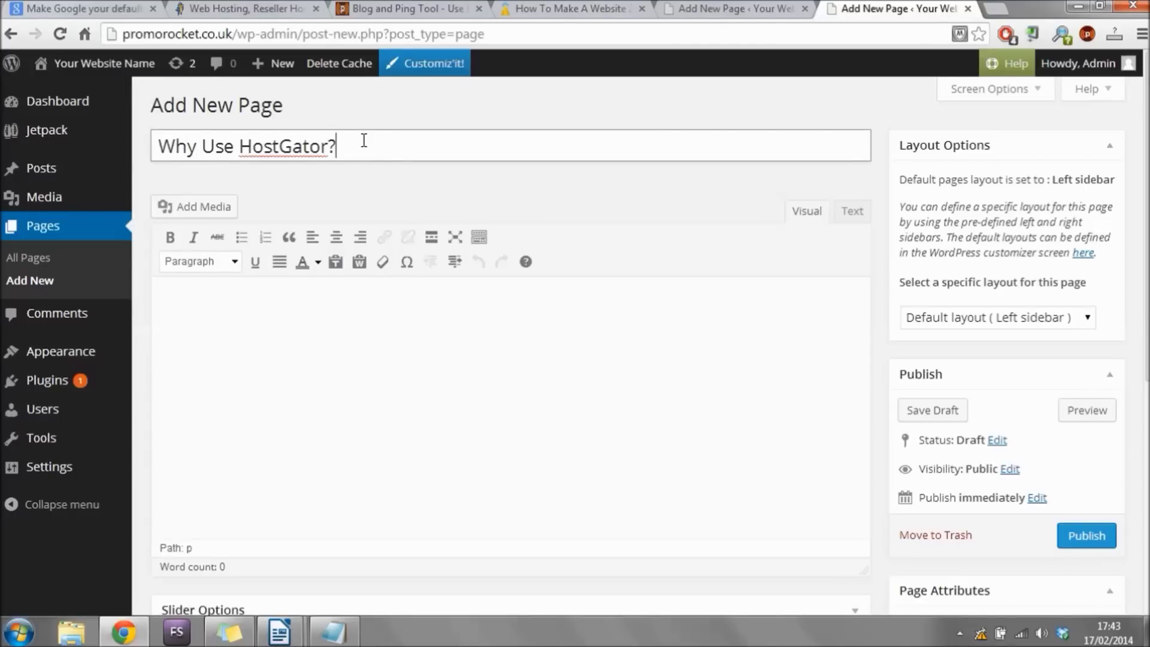
Paste the article text into the body and replace [INSERT IMAGE] with a paragraph break.
click(366, 326)
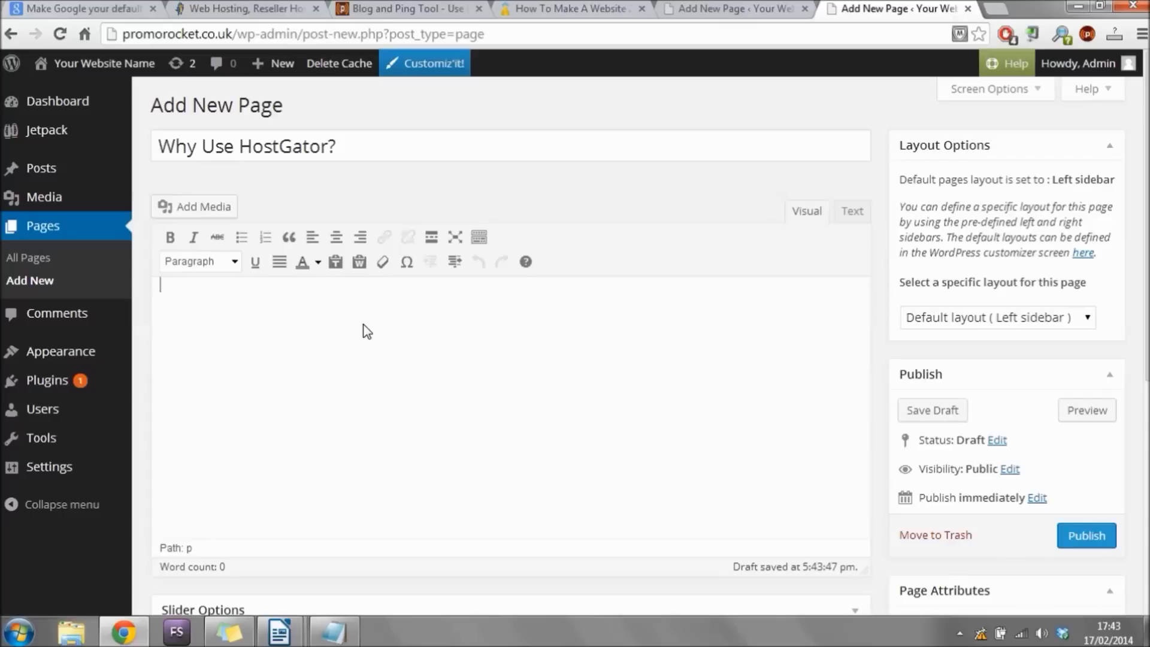
text(You may be asking yourself, why use Hostgator? Well first off, Hostgator have AMAZING support and at great price! We have been with Hostgator for over 5 years, and they haven’t given us a reason to switch. Their always helpful support and server administrators have saved our site on numerous occasions. If you are looking for WordPress hosting, then we highly recommend that you use Hostgator. This is some text I have put together to be used as example text on my website, it's only function is to show you what text will look like on a page, you may get very bored if you read it all! If you have read this much I would like to thank you for your attention to detail AND for watching my video! [INSERT IMAGE]We have been with Hostgator for over 5 years, and they haven’t given us a reason to switch. Their always helpful support and server administrators have saved our site in numerous occasions. If you are looking for WordPress hosting, then we highly recommend that you use Hostgator. This is some text I have put together to be used as example text on my website, it's only function is to show you what text will look like on a page, you may get very bored if you read it all! If you have read this much I would like to thank you for your attention to detail AND for watching my video! you may get very bored if you read it all! If you have read this much I would like to thank you for your attention to detail AND for watching my video! Please like & subscribe to my YouTube channel and it will make me very happy!)
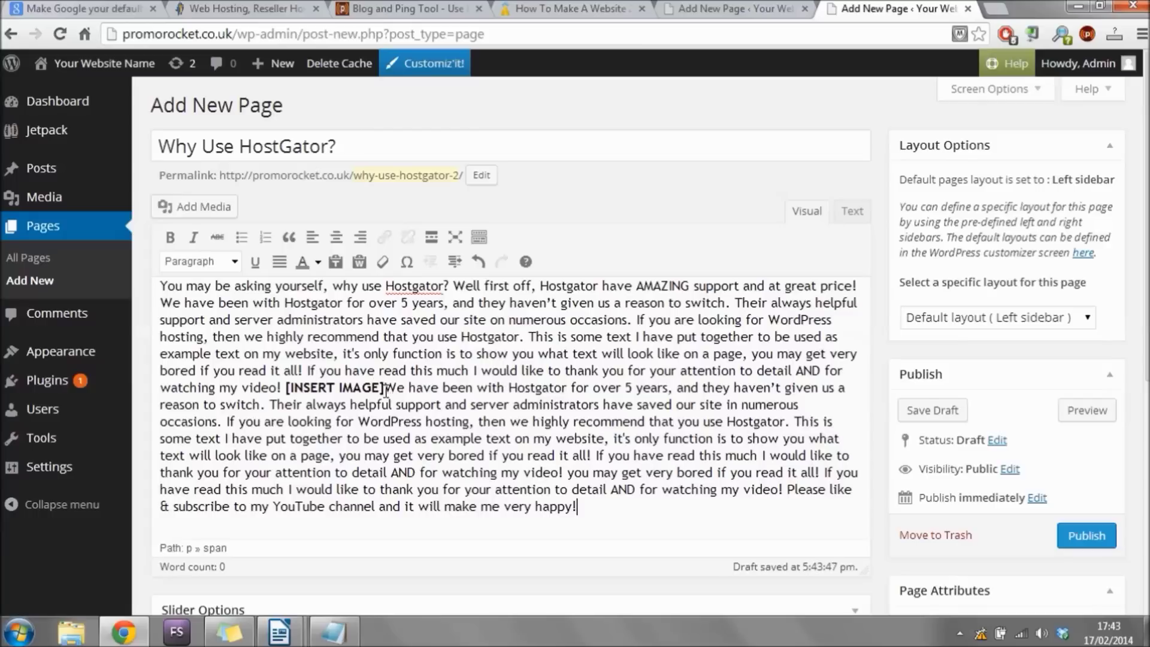
drag(384, 388, 284, 386)
key(Return)
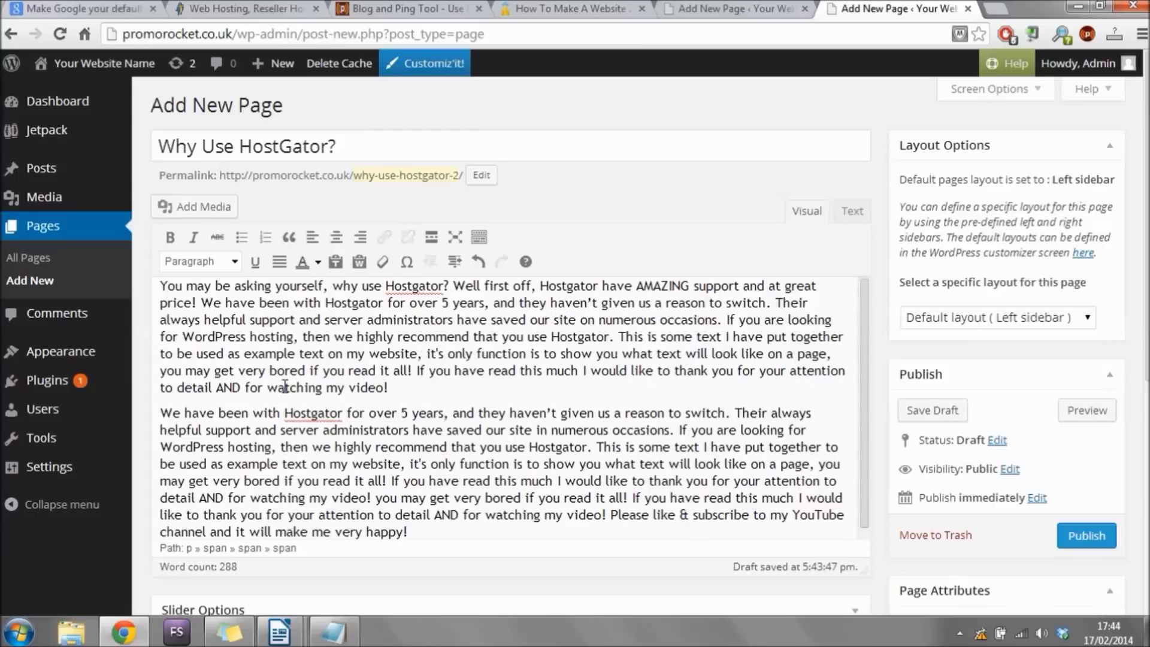
Upload the host gator voucher image through Add Media.
click(211, 210)
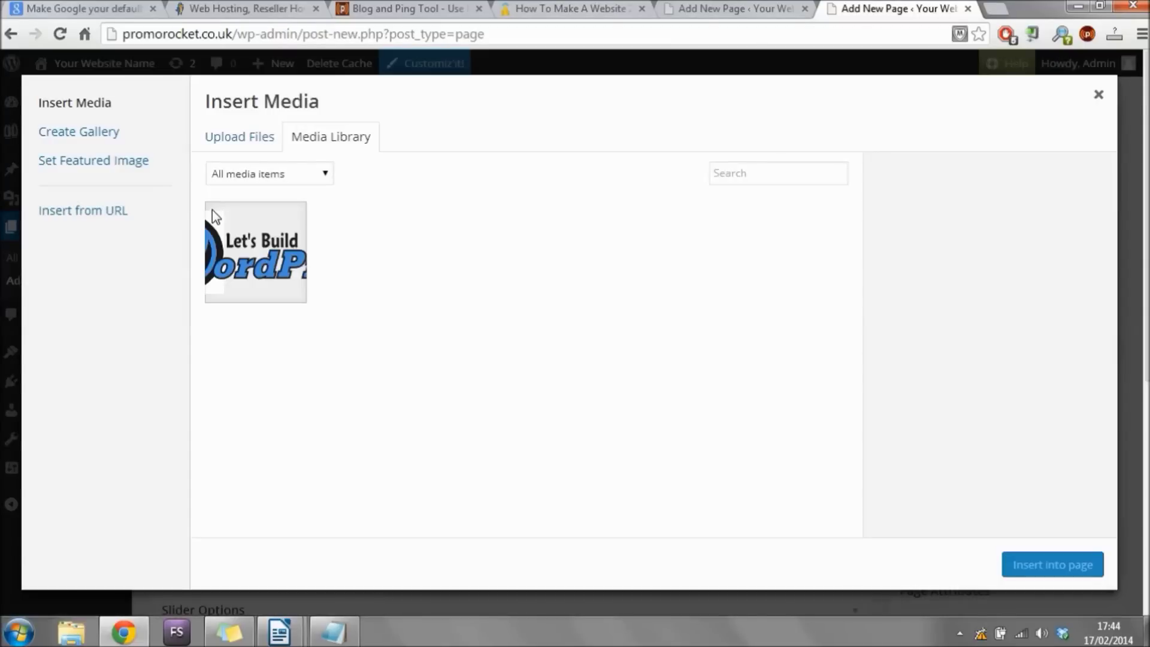
click(260, 150)
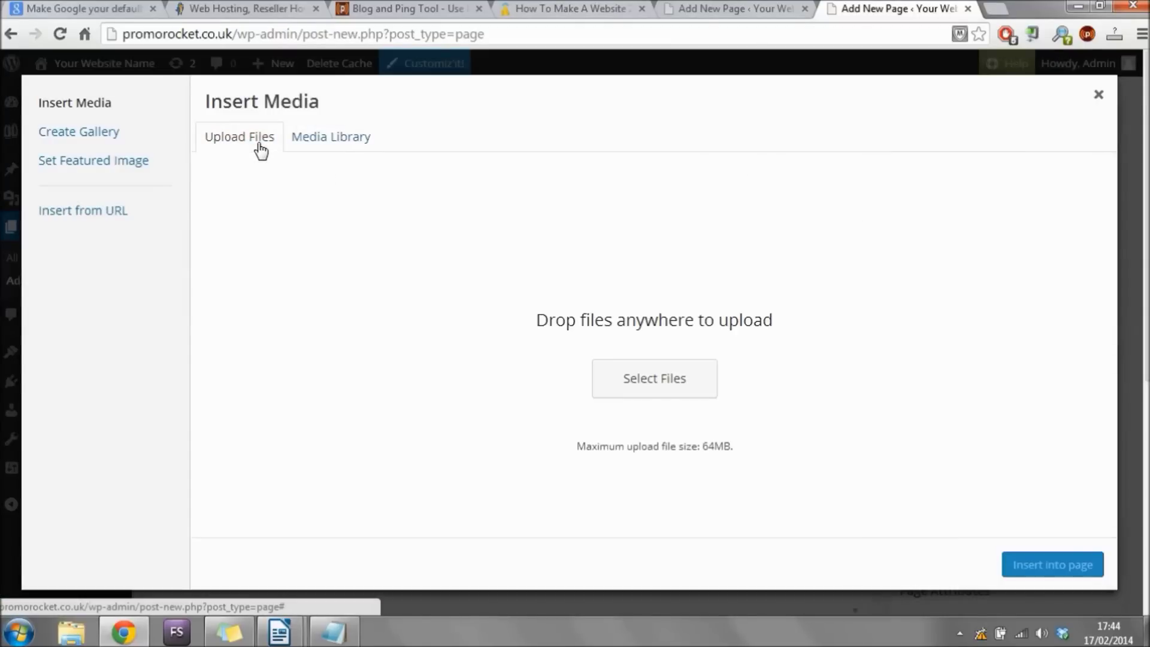
click(647, 399)
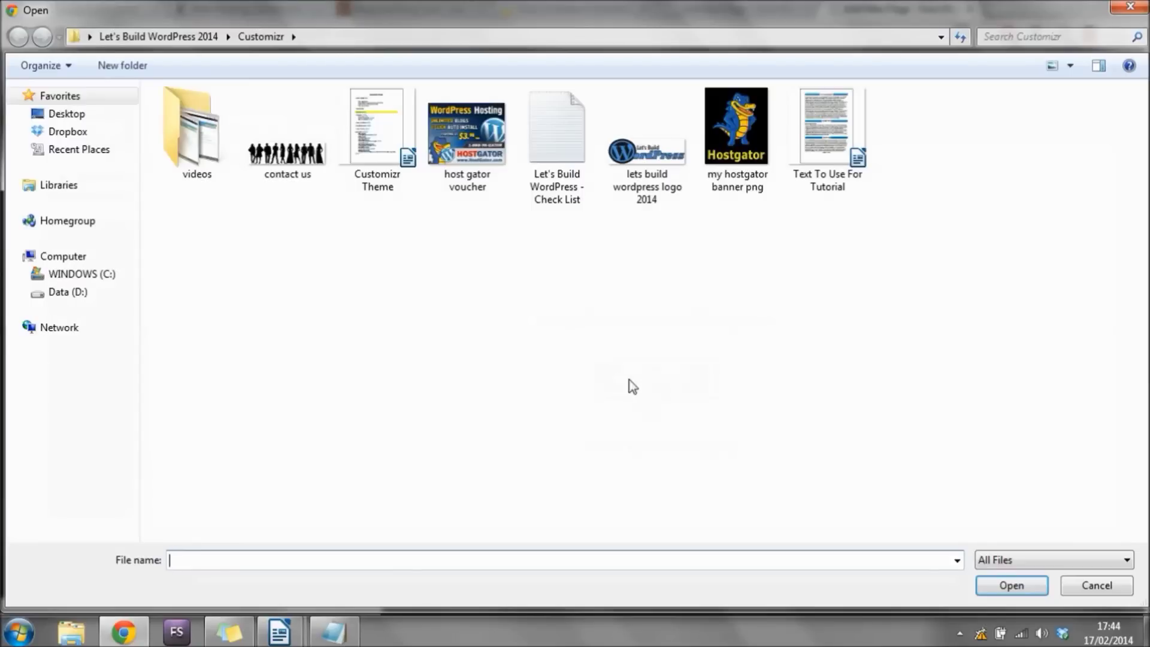
click(446, 178)
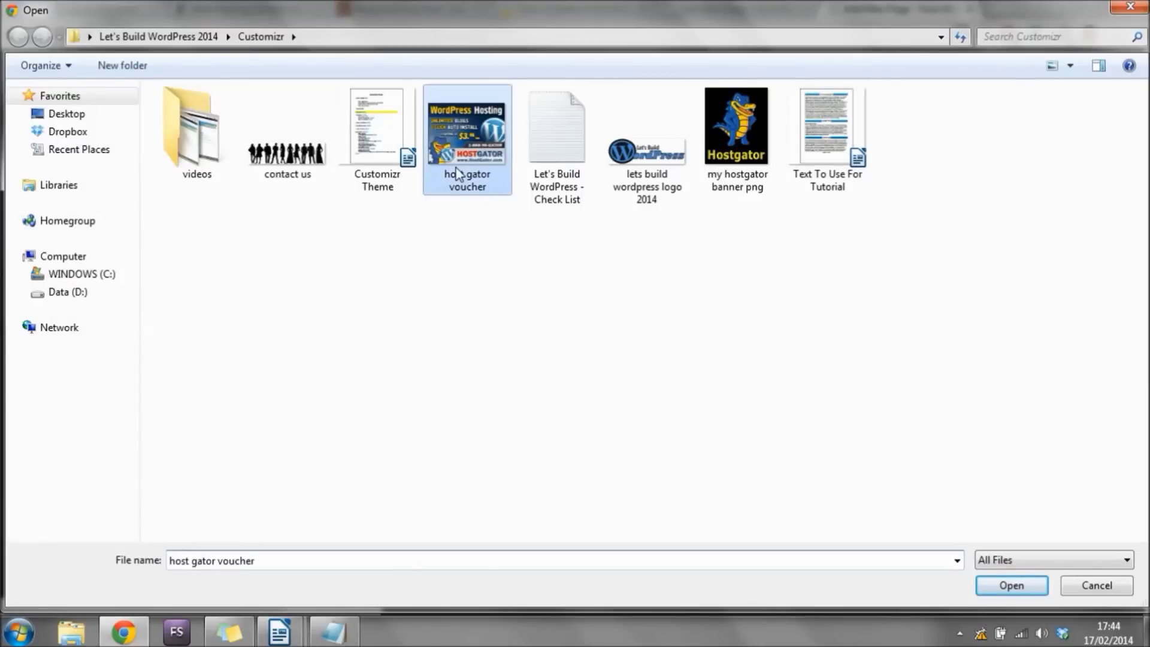
click(1014, 585)
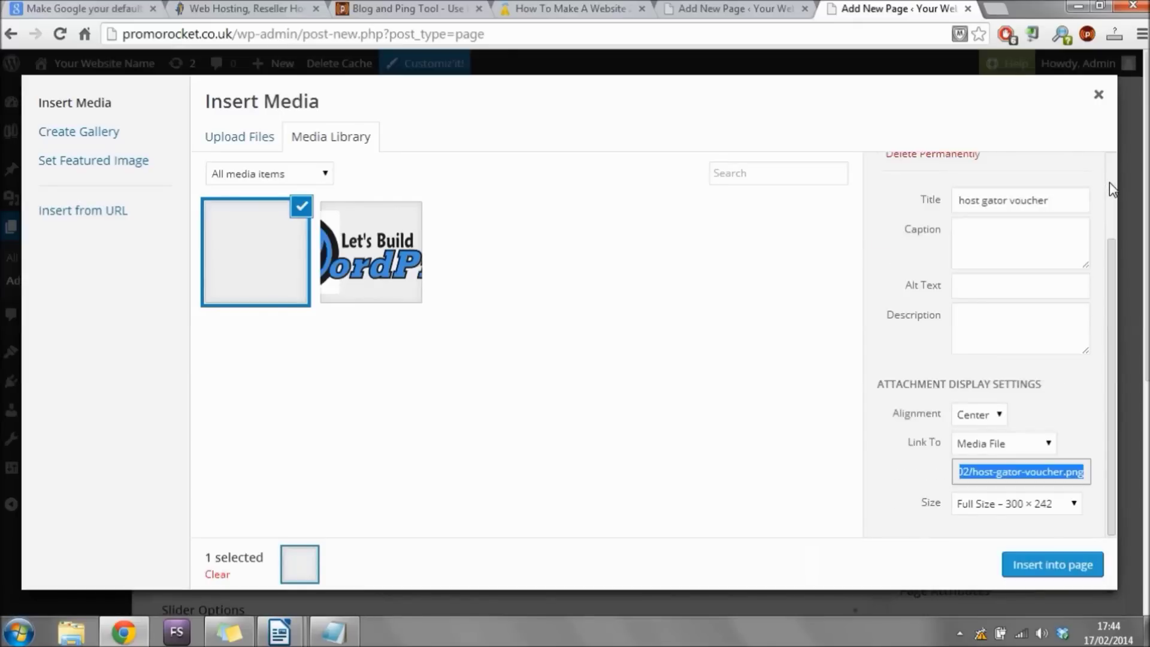
scroll(1109, 188, up, 2)
scroll(1108, 246, down, 2)
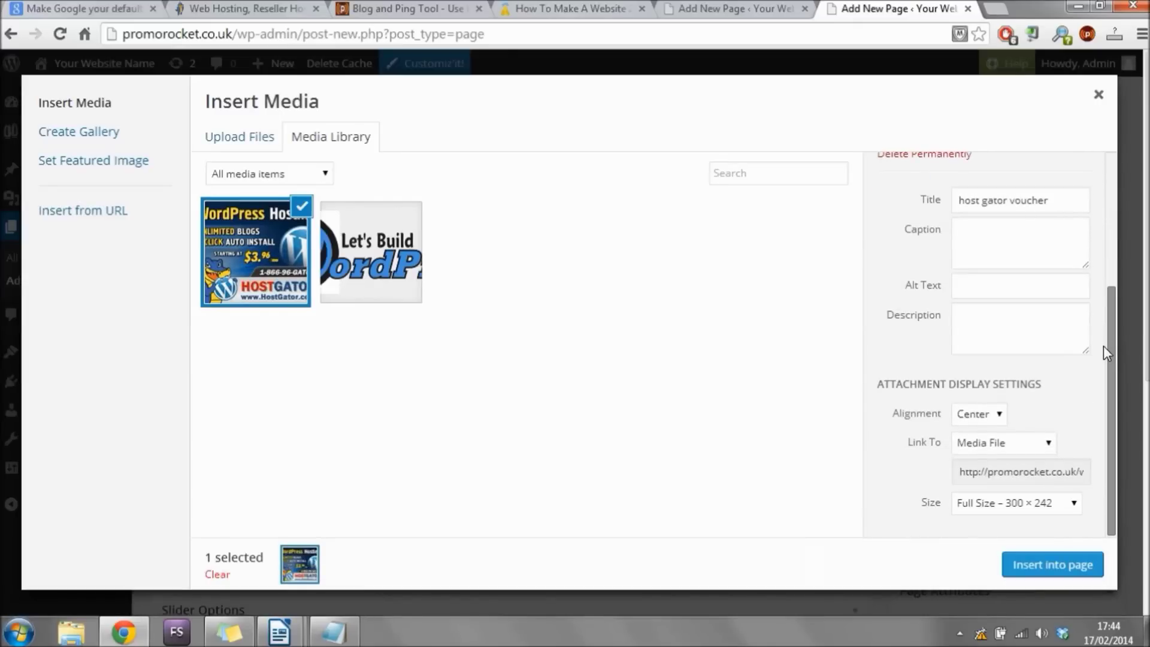
Insert the image into the page left-aligned, with no link, at full size.
click(986, 421)
click(985, 436)
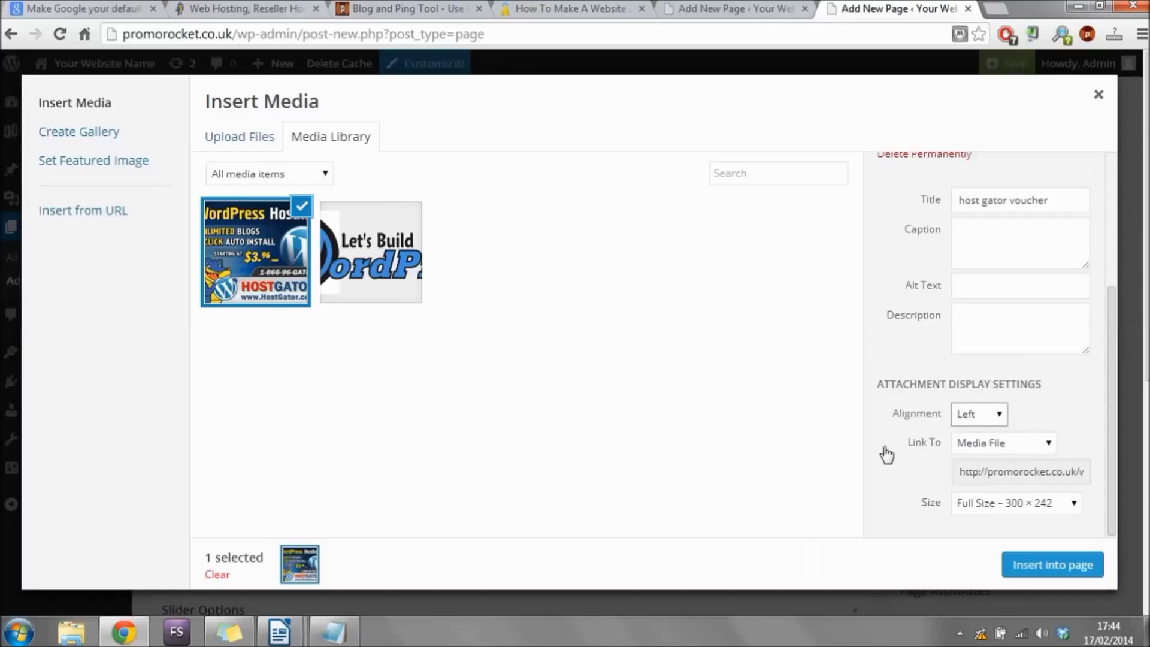
click(1012, 446)
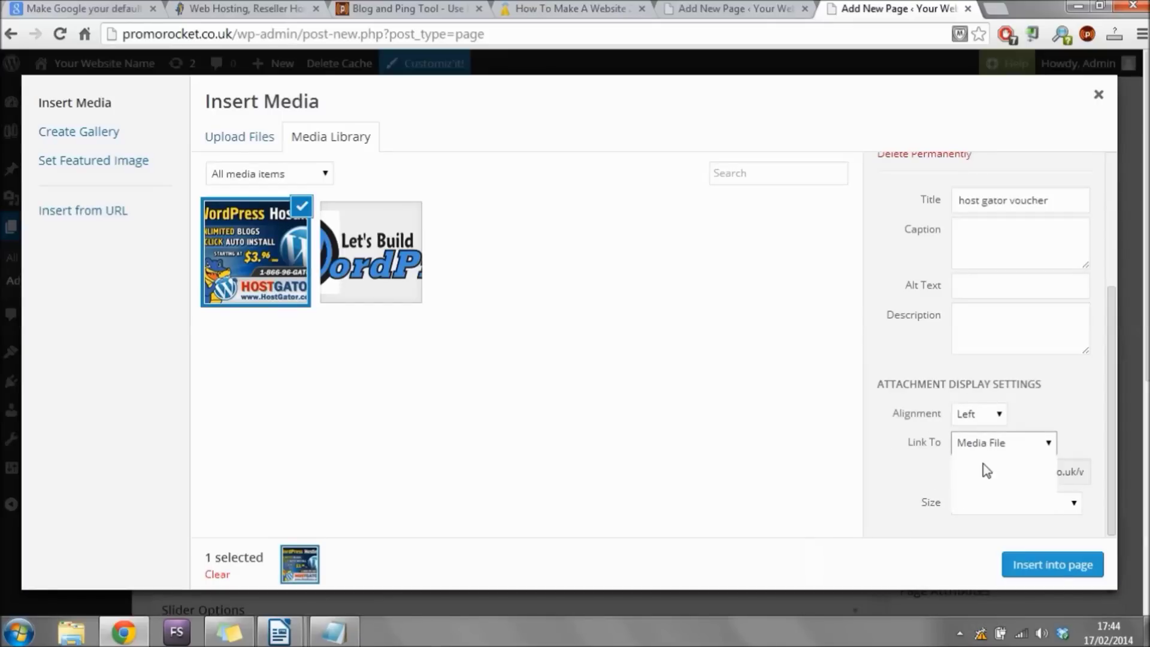
click(970, 506)
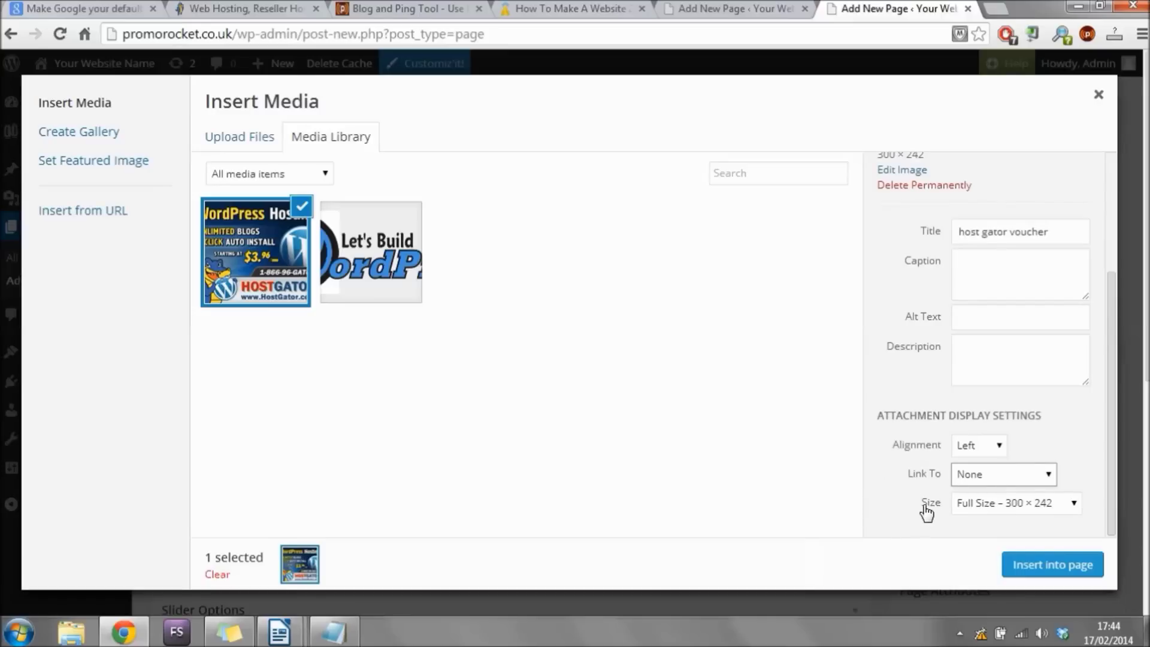
click(978, 506)
click(982, 538)
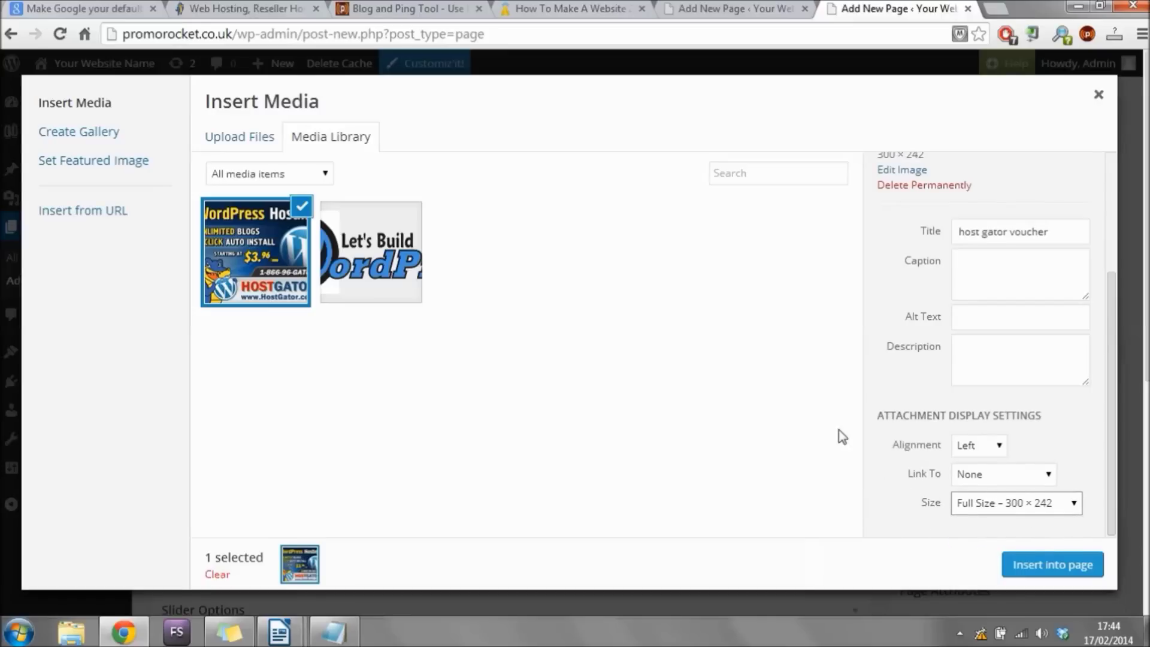
click(1044, 578)
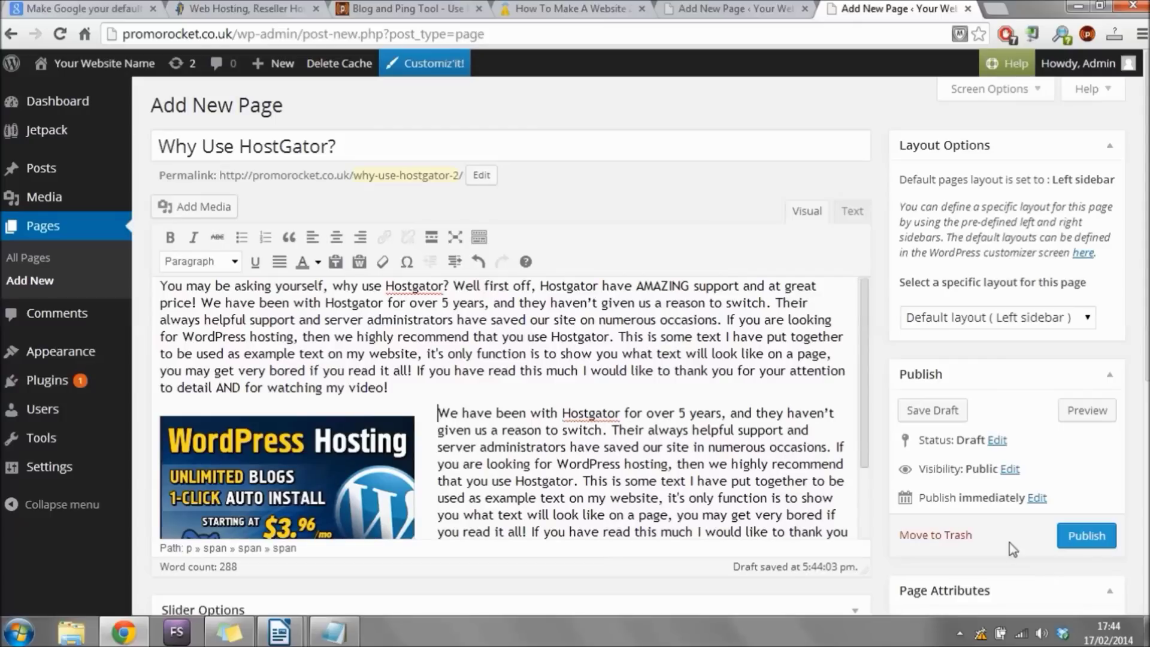
Publish the Why Use HostGator? page and scroll through it live at promorocket.co.uk/why-use-hostgator/.
scroll(869, 341, down, 3)
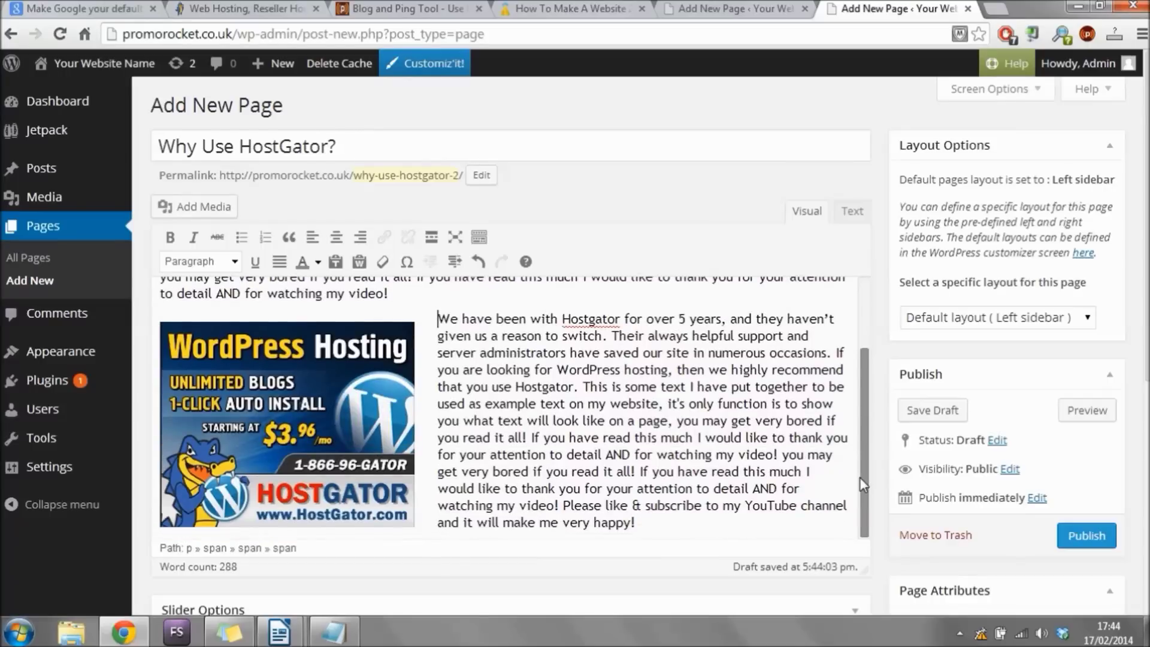
click(1085, 535)
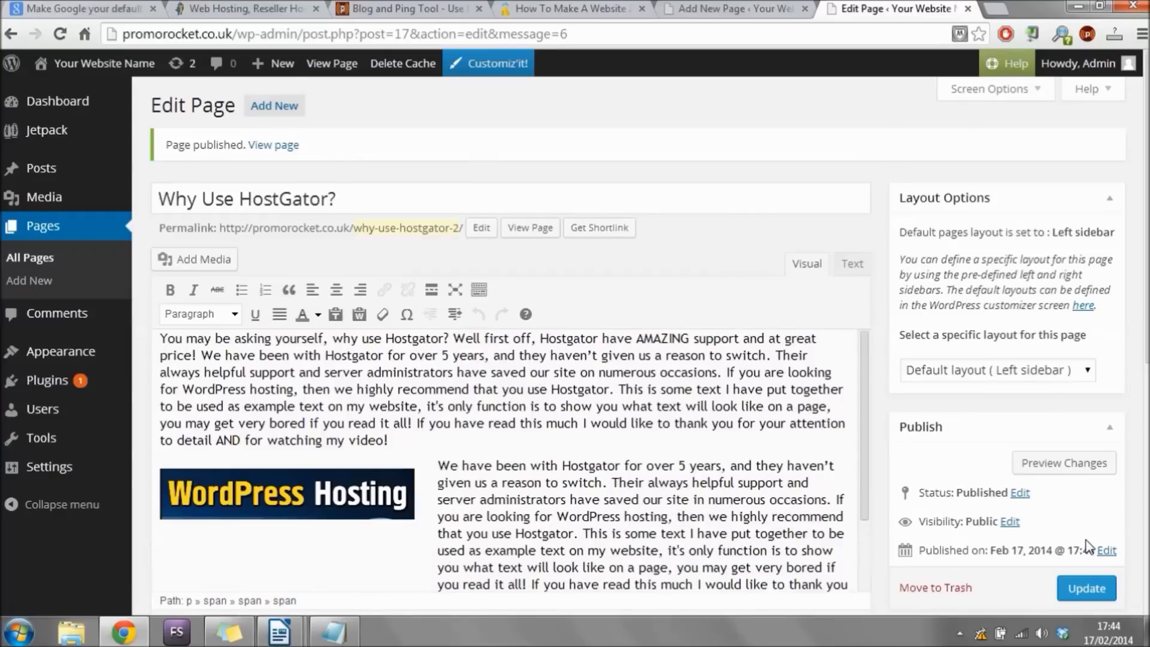
click(282, 150)
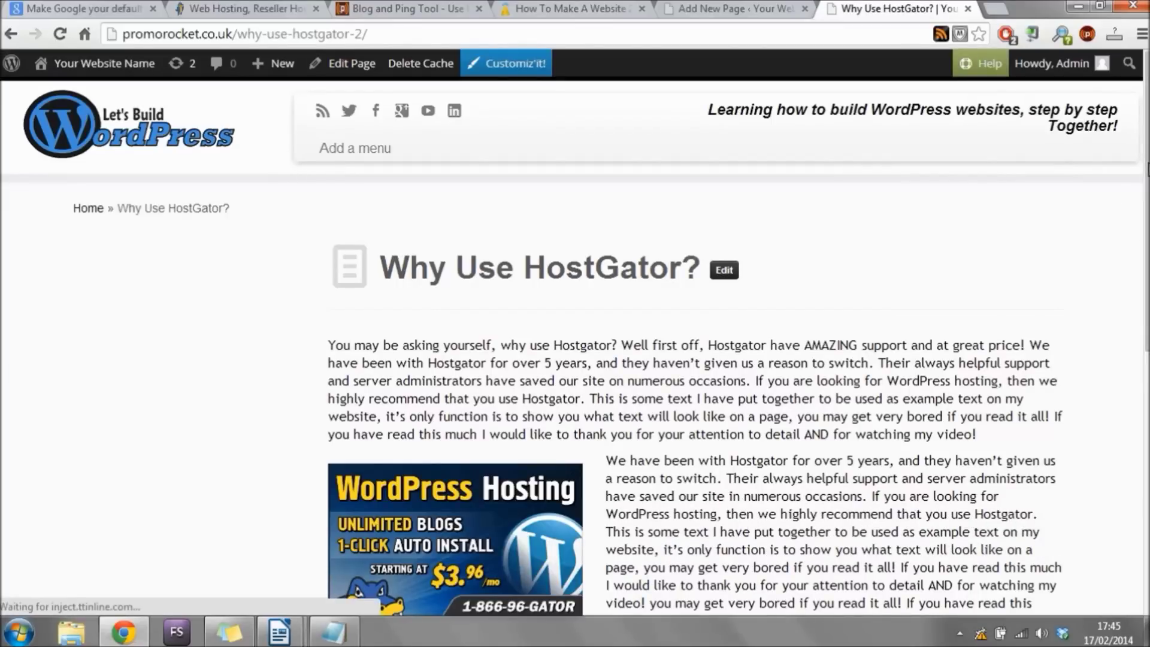
drag(1147, 169, 1146, 417)
click(625, 320)
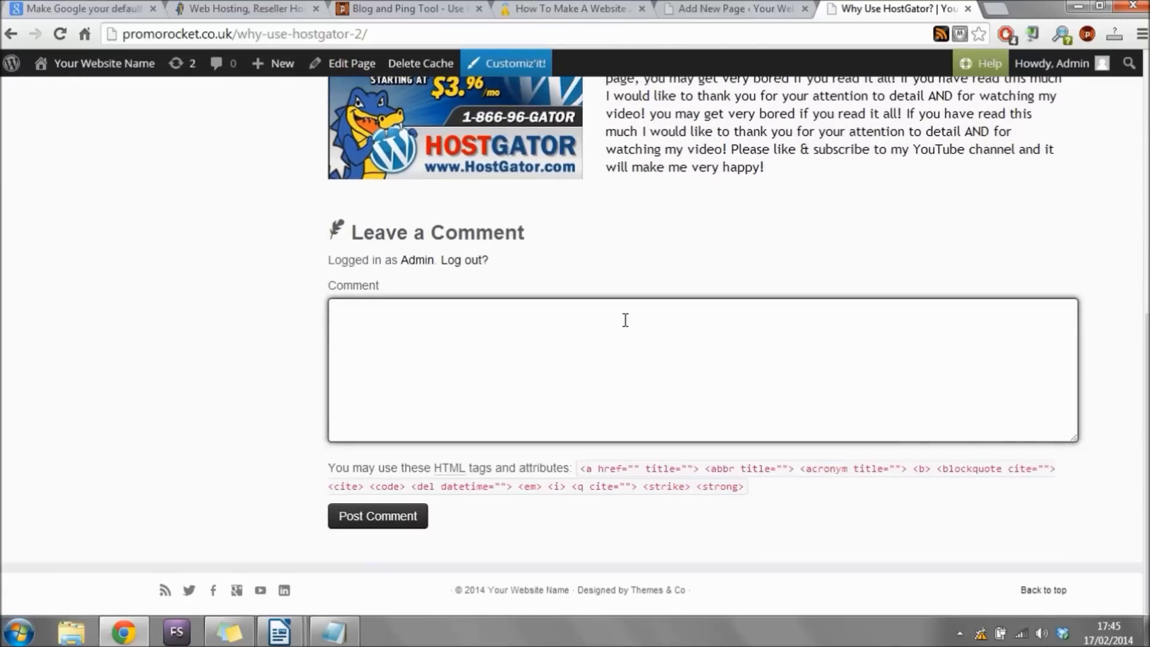
drag(1146, 417, 1146, 156)
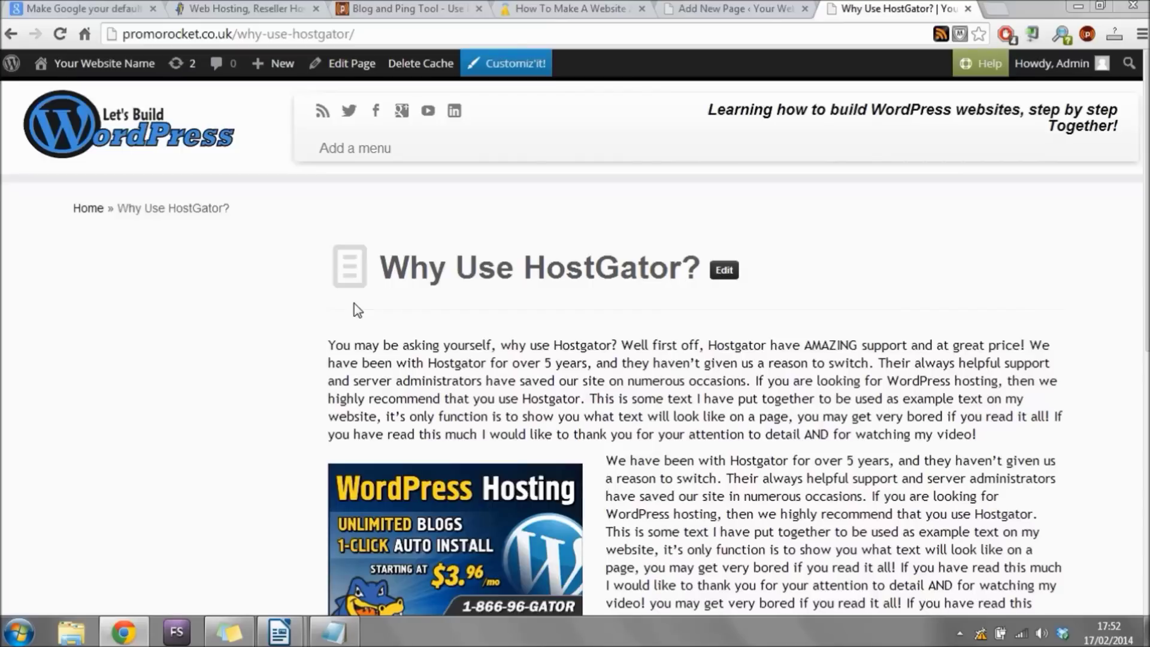
From the admin dashboard, go through the Pages list to a blank Add New Page editor.
mouse_move(95, 65)
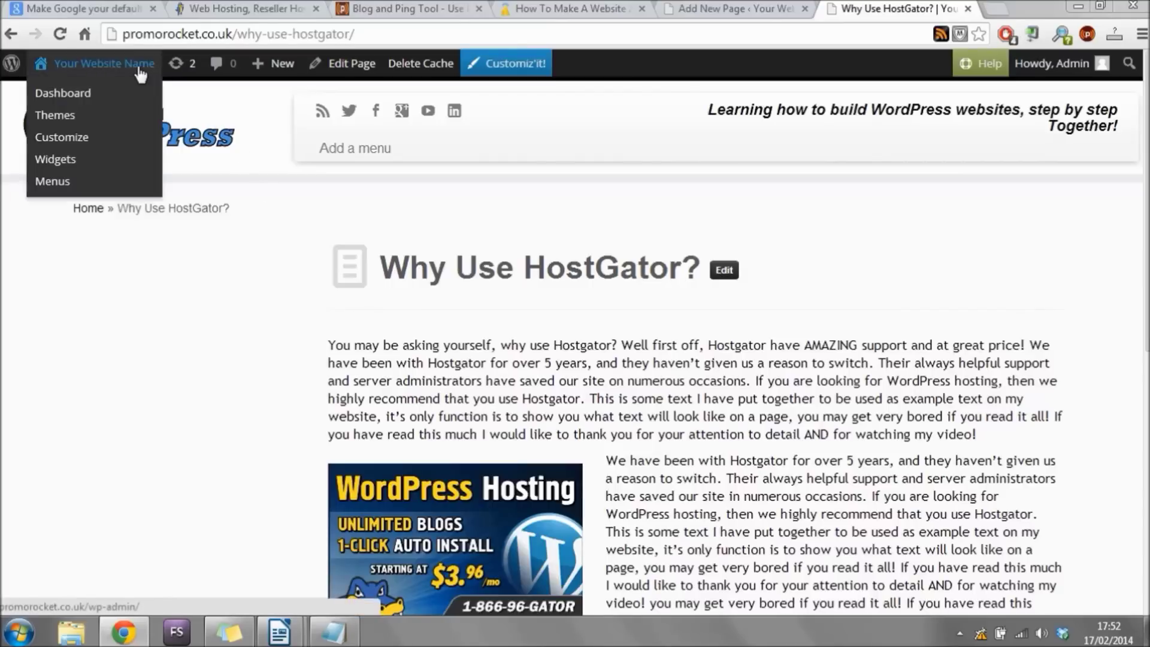
click(88, 95)
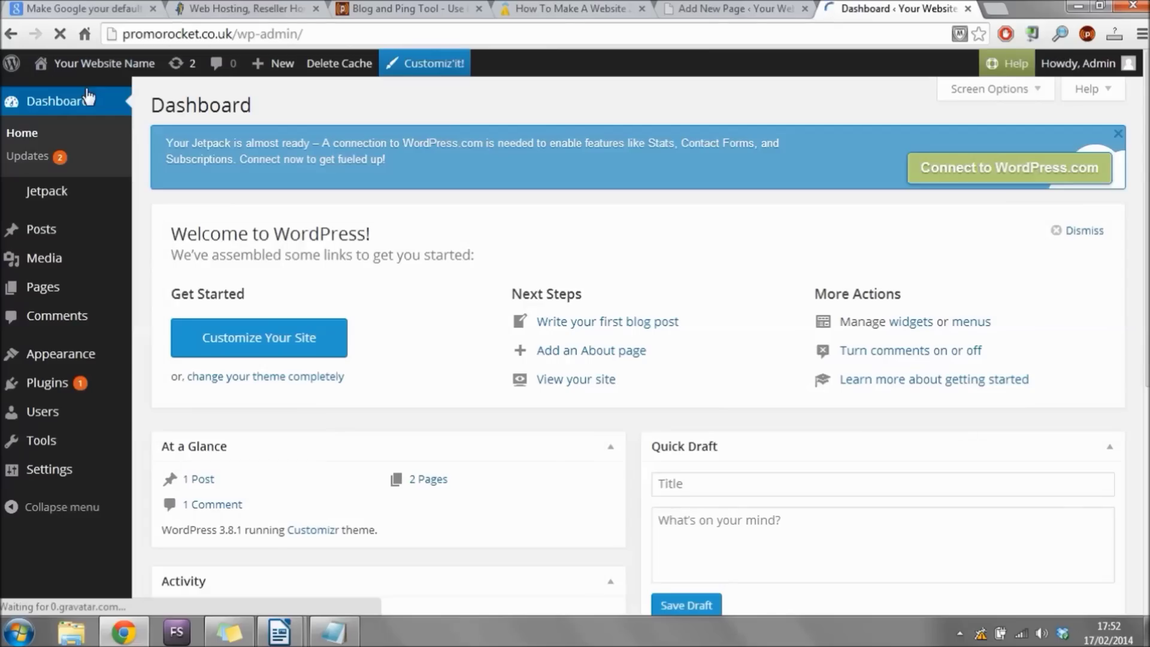
click(56, 290)
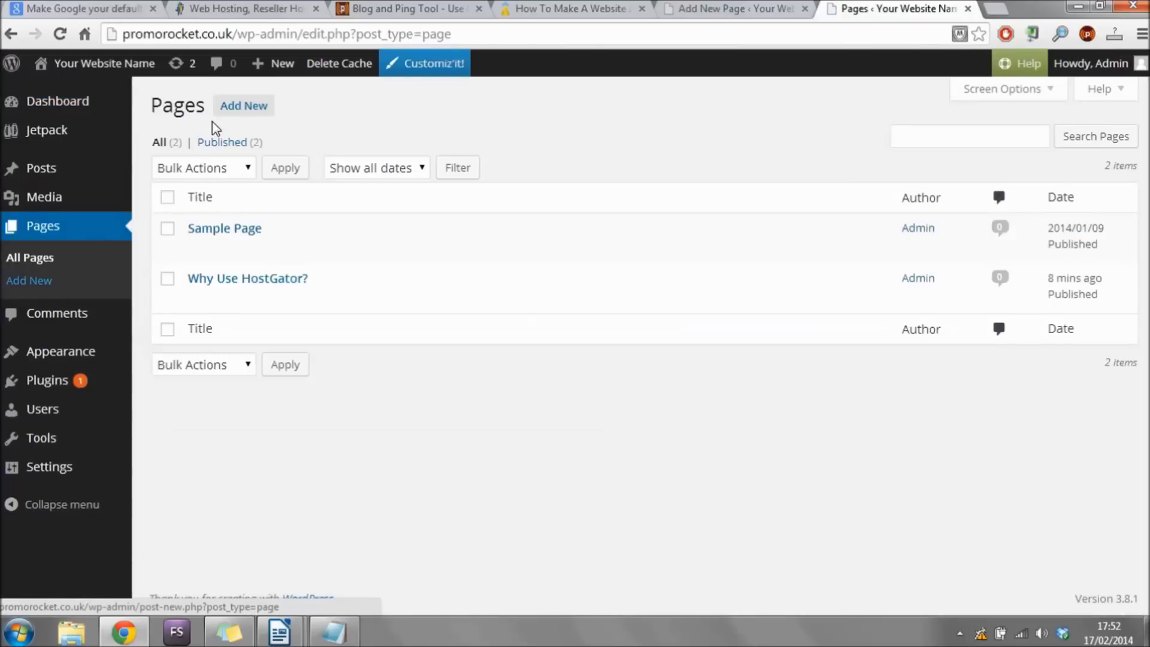
click(258, 118)
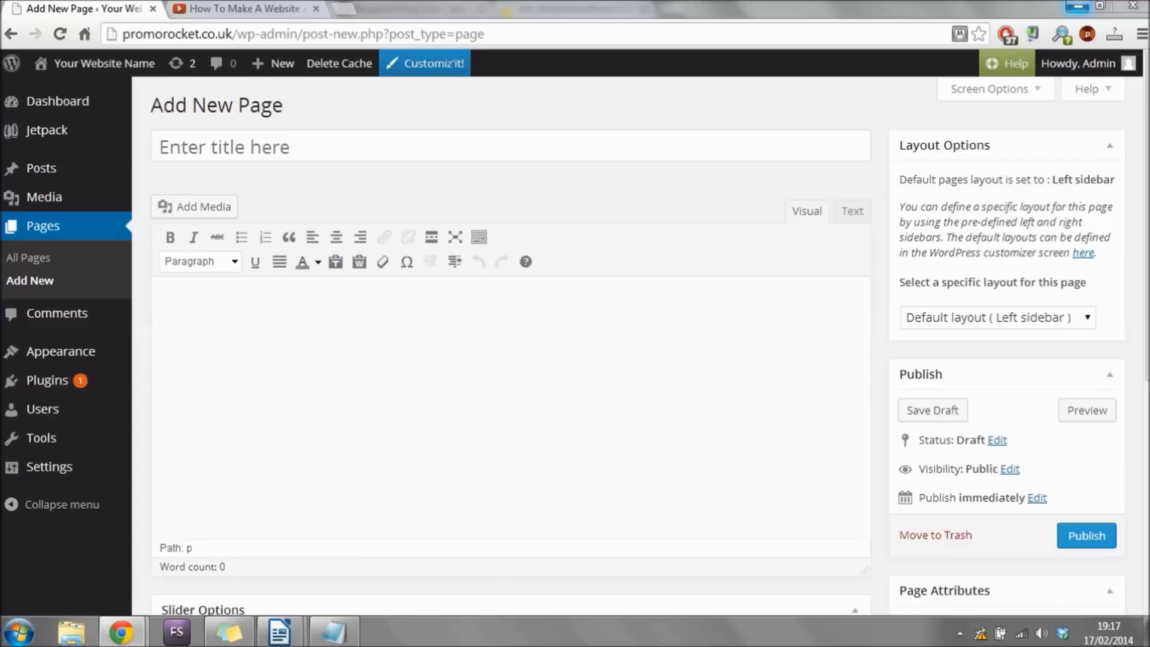
Title the page 'Build A Website!' and write 'Learn how to build a website, step by step without missing anything!'.
click(434, 145)
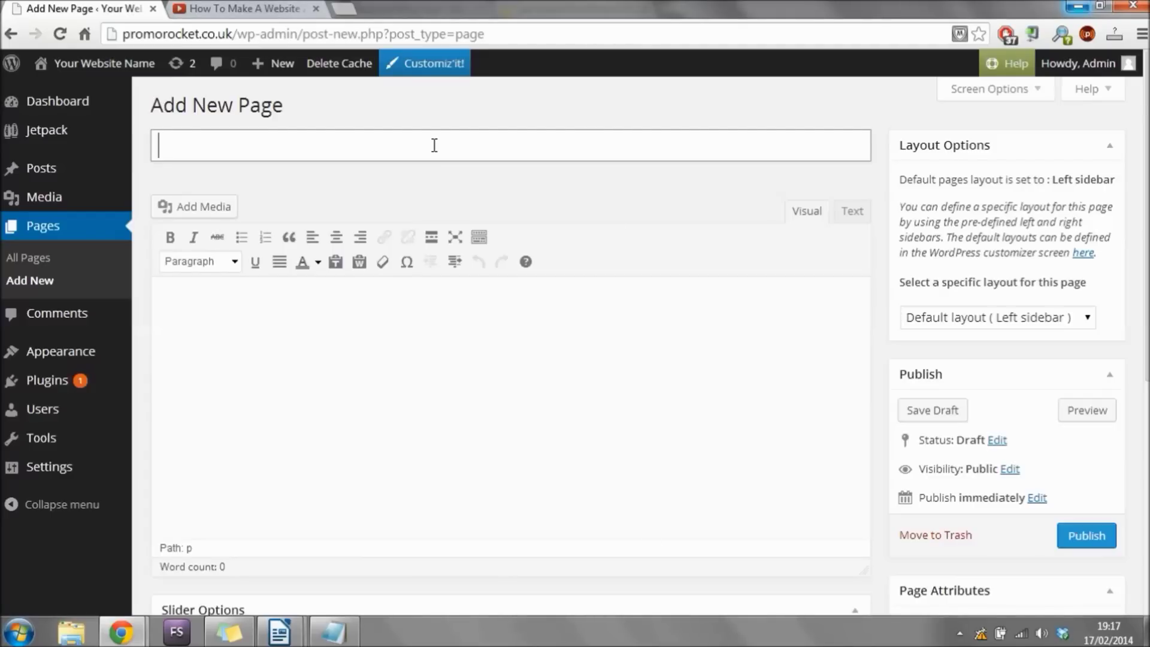
text(Build )
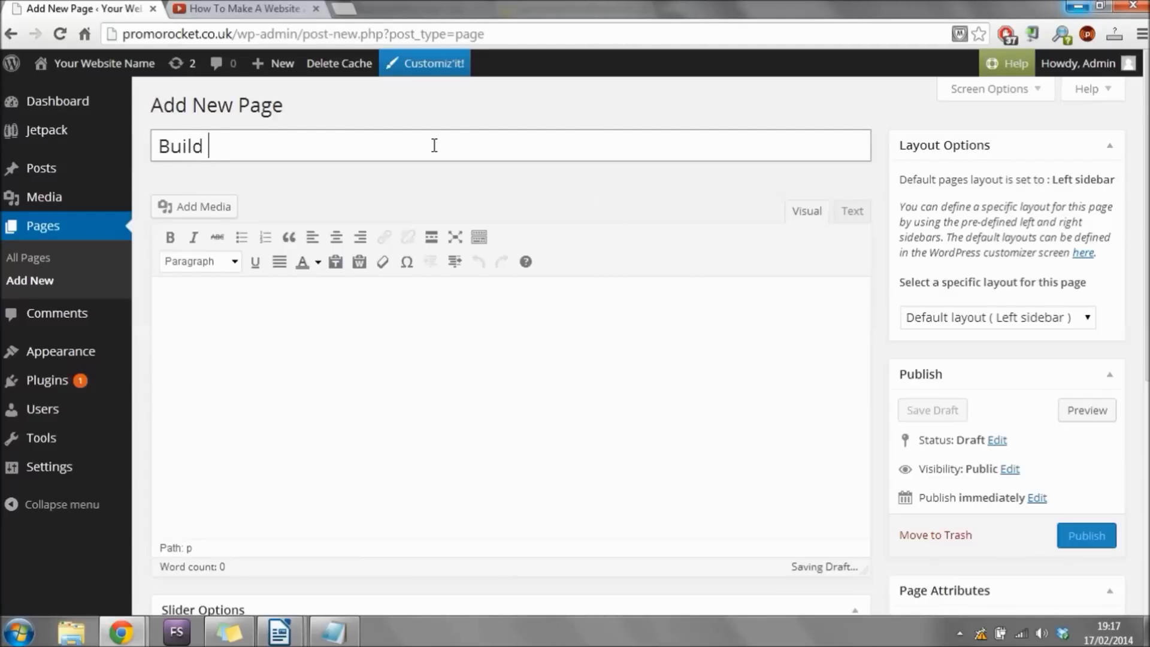
text(A Website!)
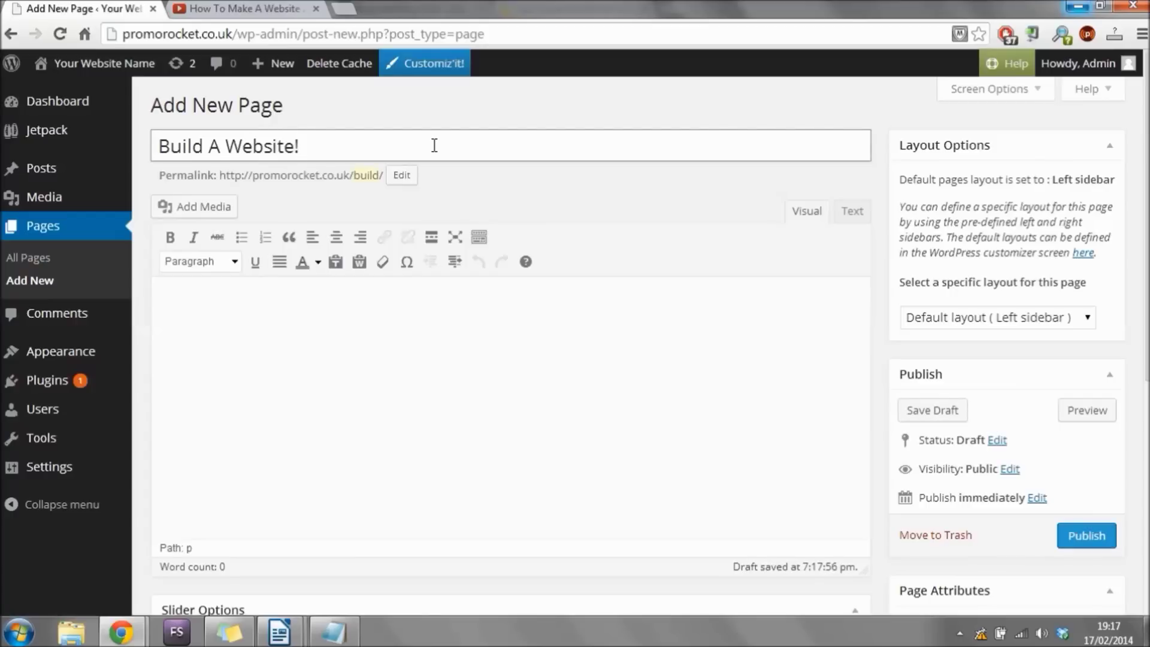
click(394, 374)
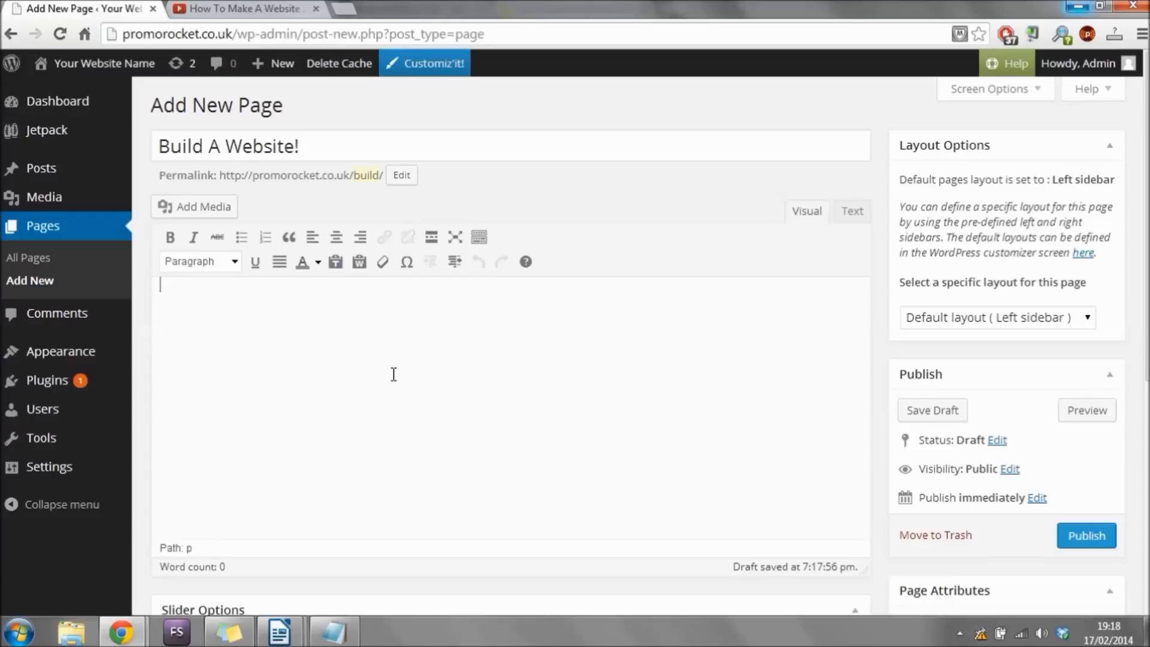
text(Learn how to build )
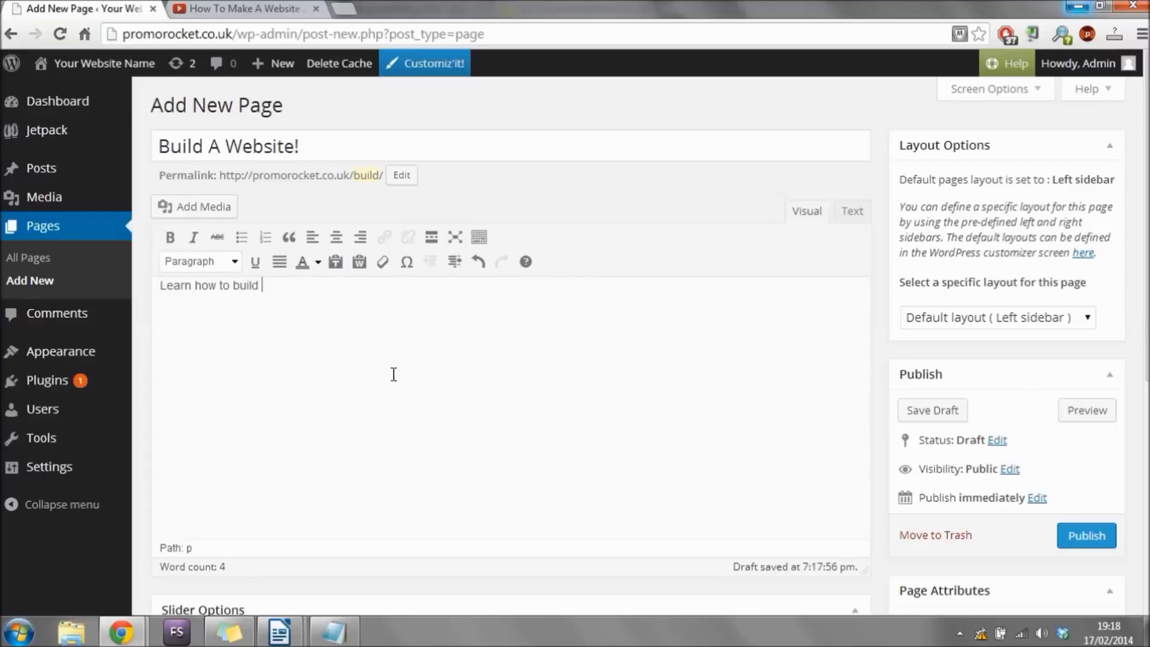
text(a website, step by s)
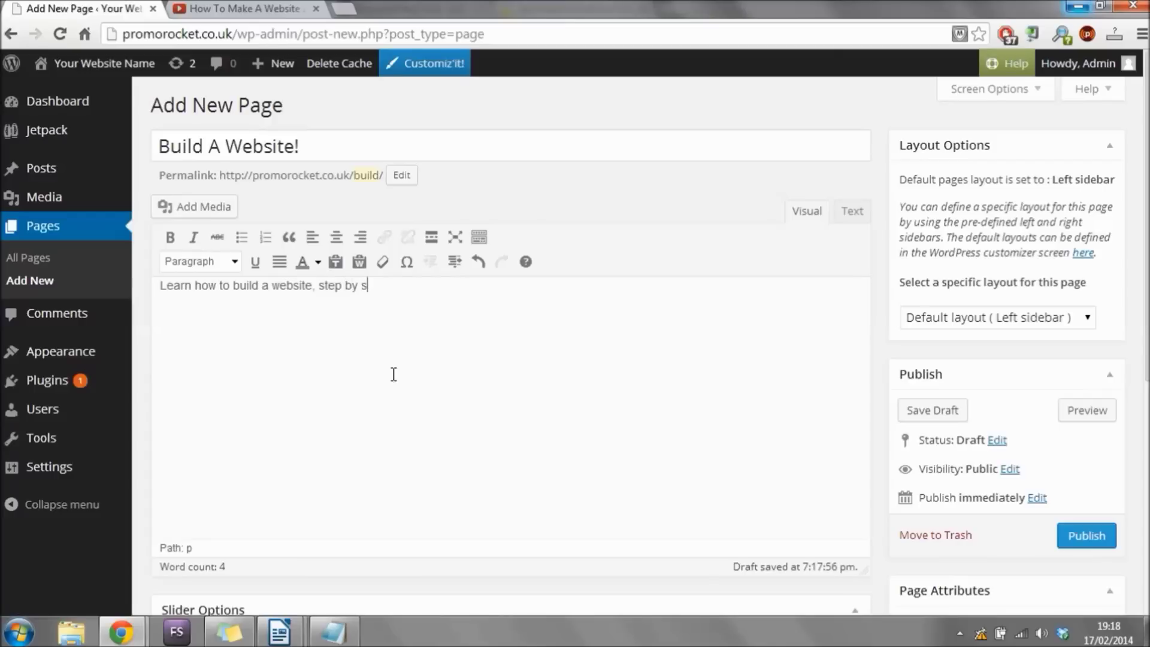
text(tep without missing anything!)
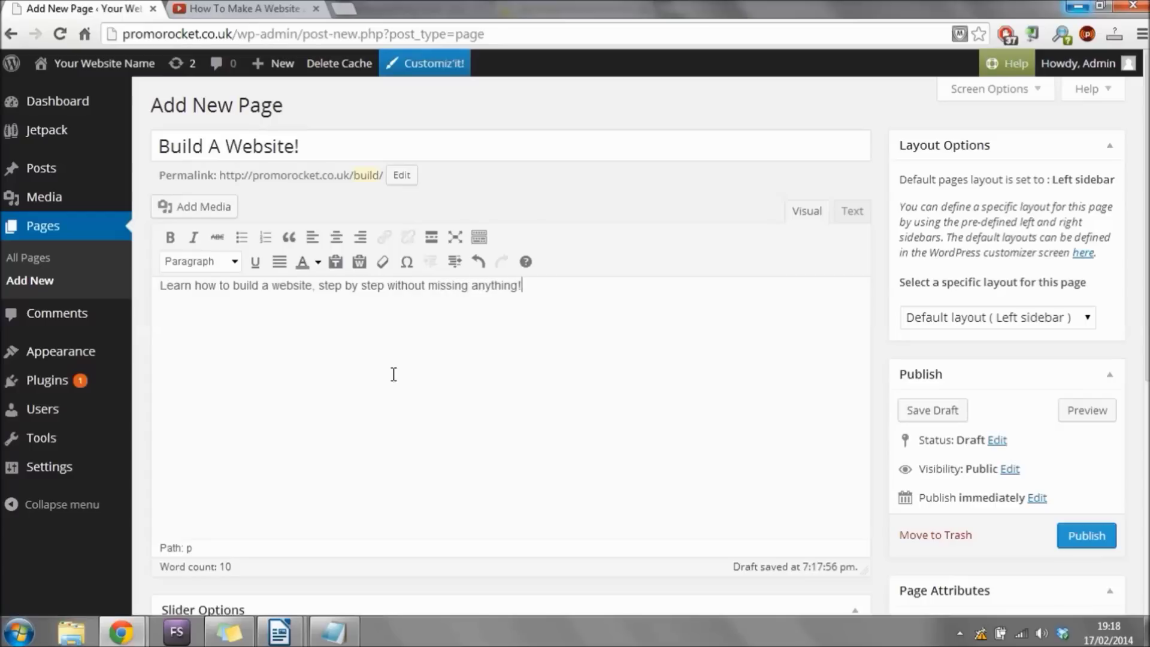
key(Return)
click(237, 7)
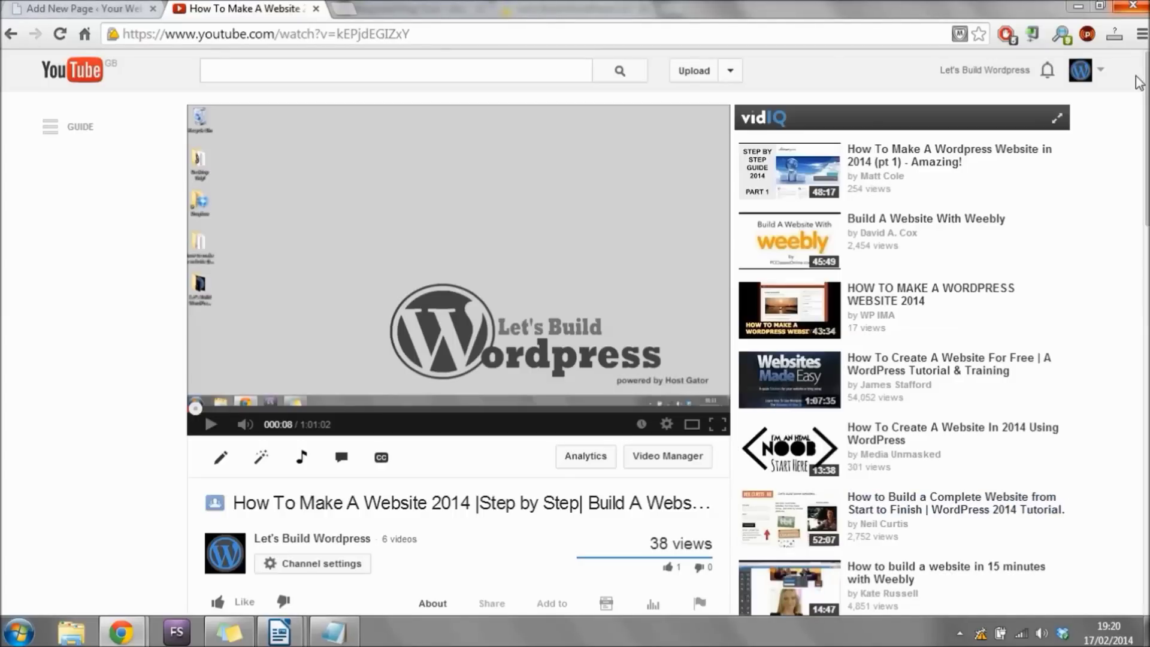
Copy the video's 853×480 iframe embed code from YouTube's Share > Embed options.
scroll(500, 300, down, 4)
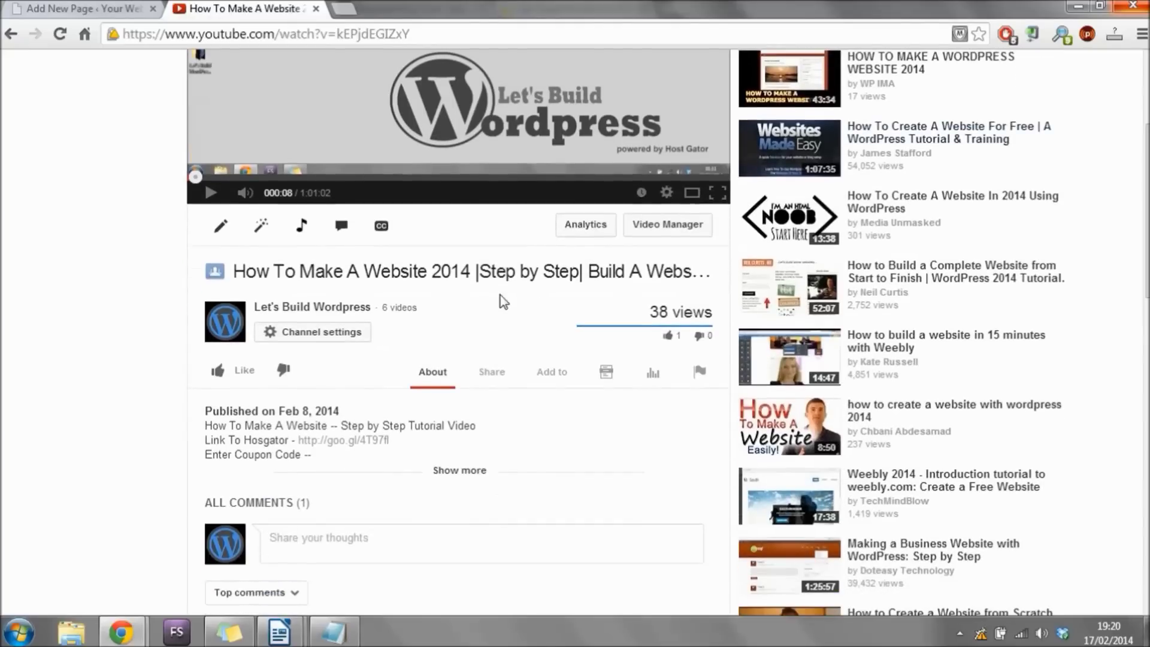
click(491, 370)
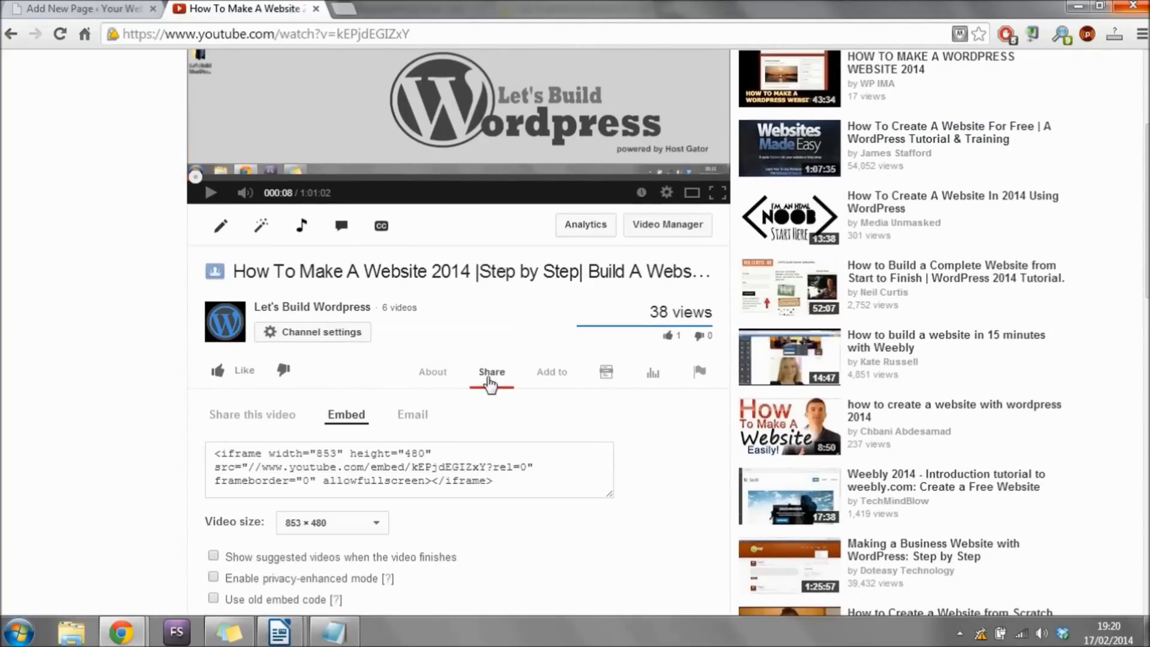
drag(495, 482, 179, 449)
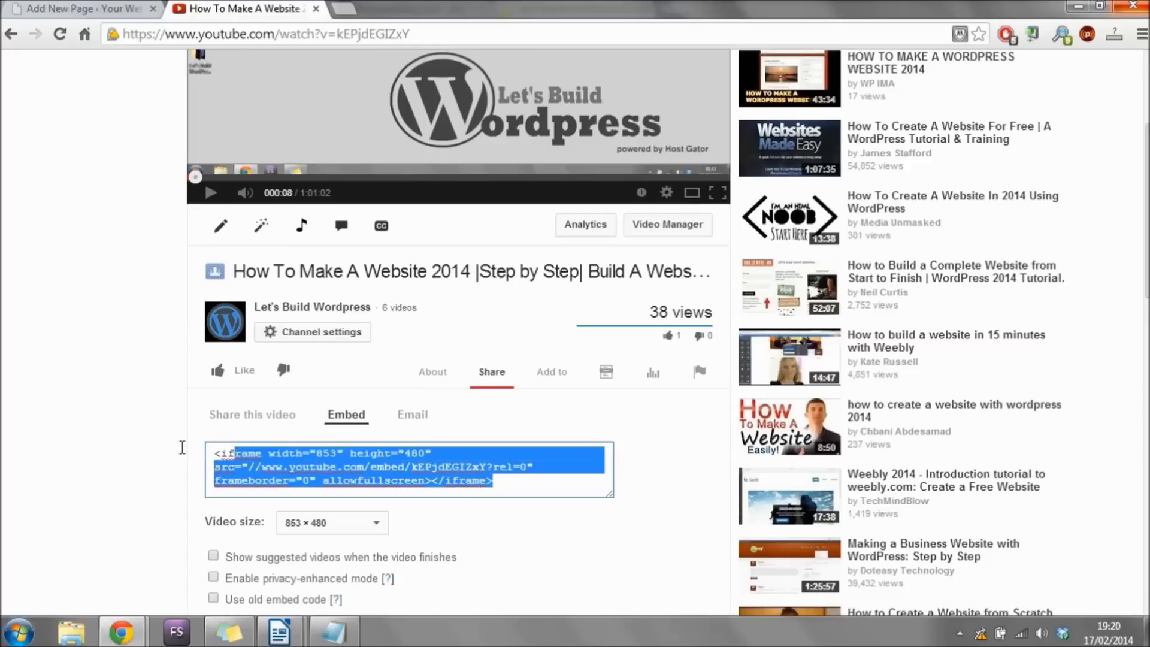
right_click(238, 453)
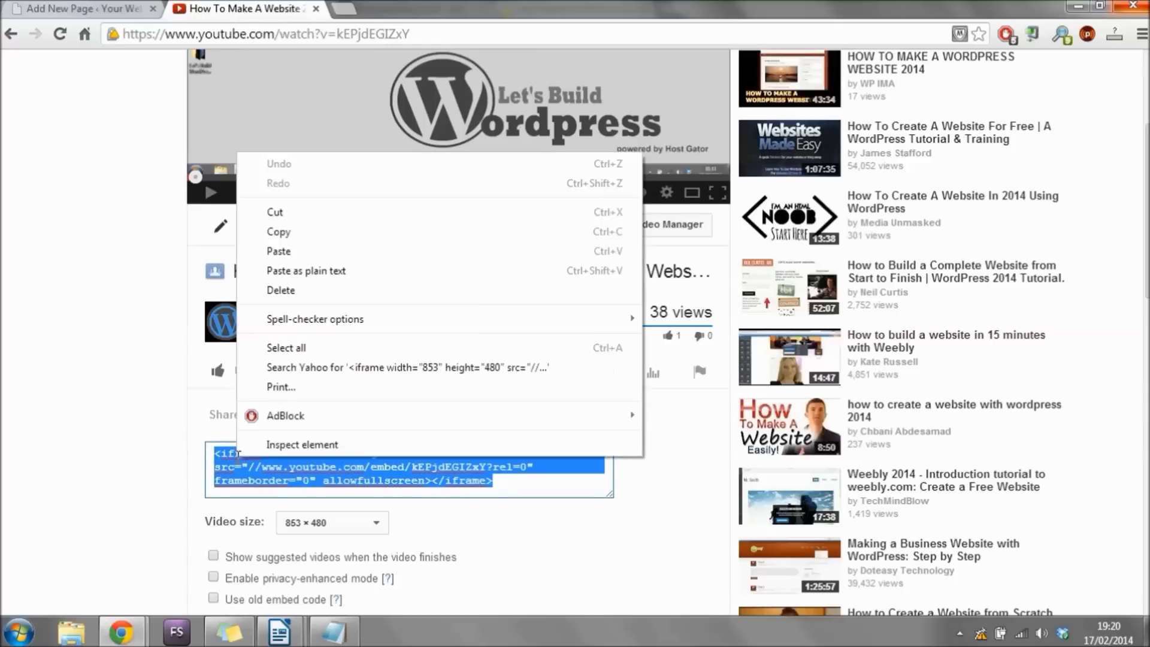
click(292, 231)
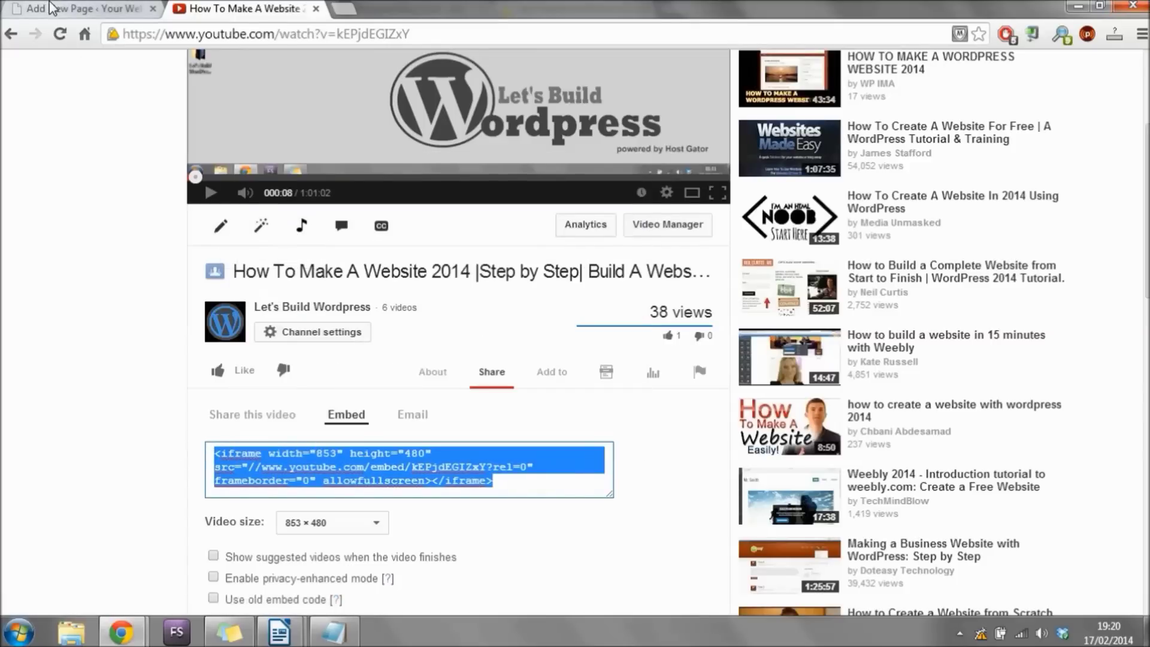
click(52, 7)
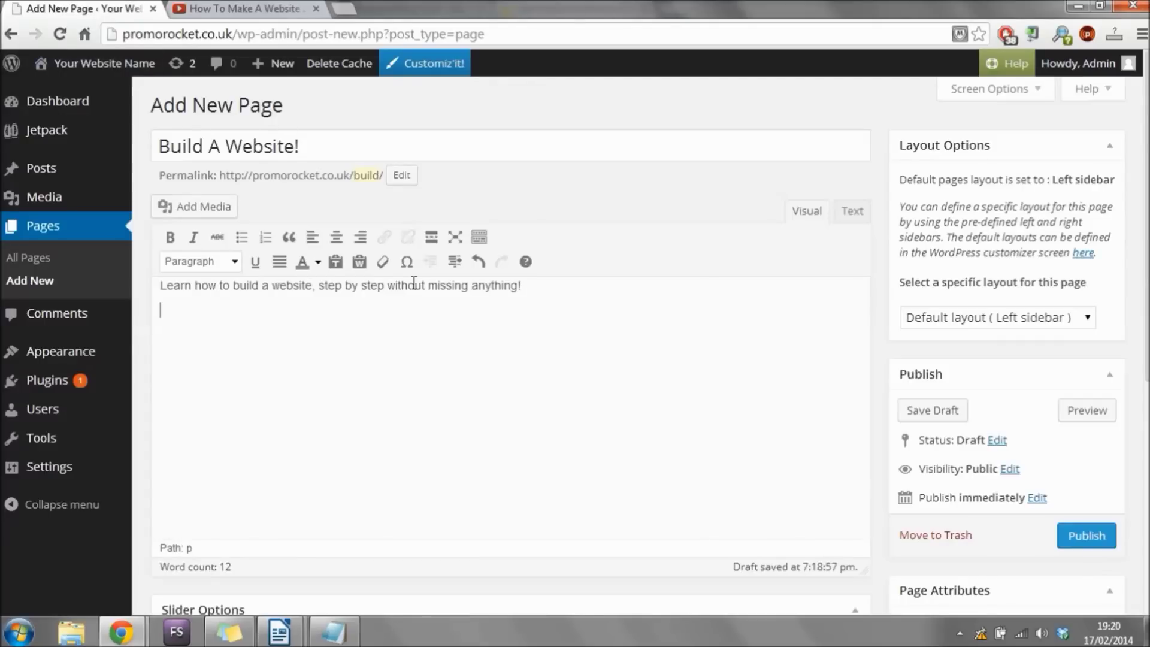
Paste the YouTube iframe after the &nbsp; line in the Text editor, then publish the page.
click(854, 213)
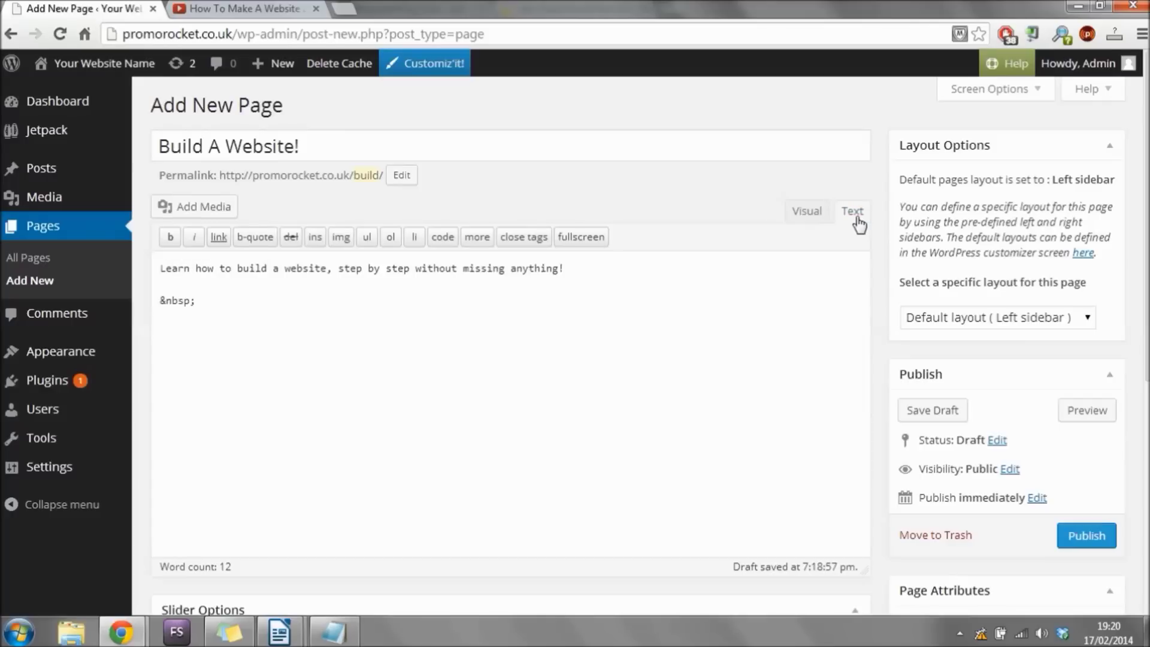
click(234, 7)
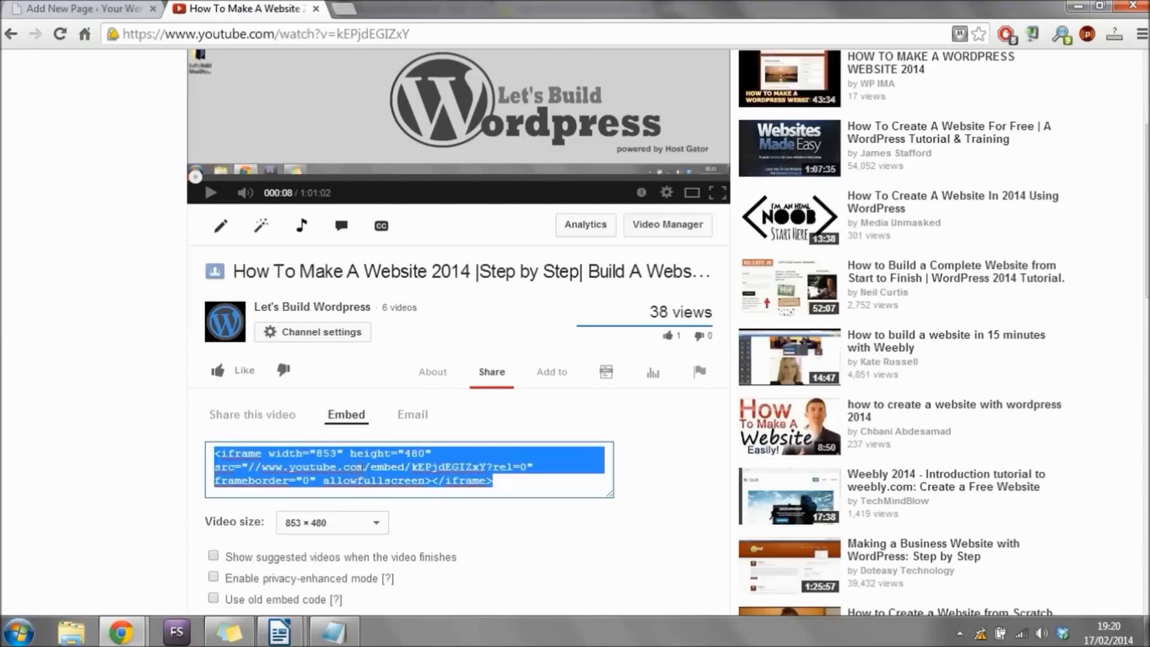
click(37, 9)
click(334, 315)
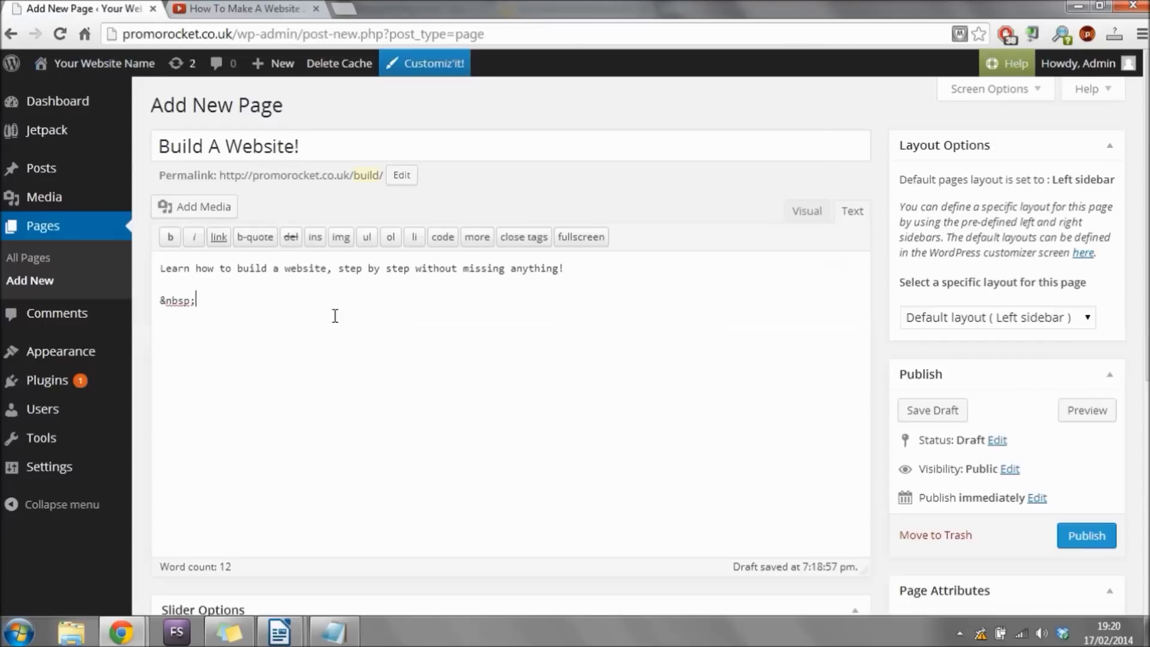
drag(190, 300, 154, 299)
click(207, 302)
key(shift+Home)
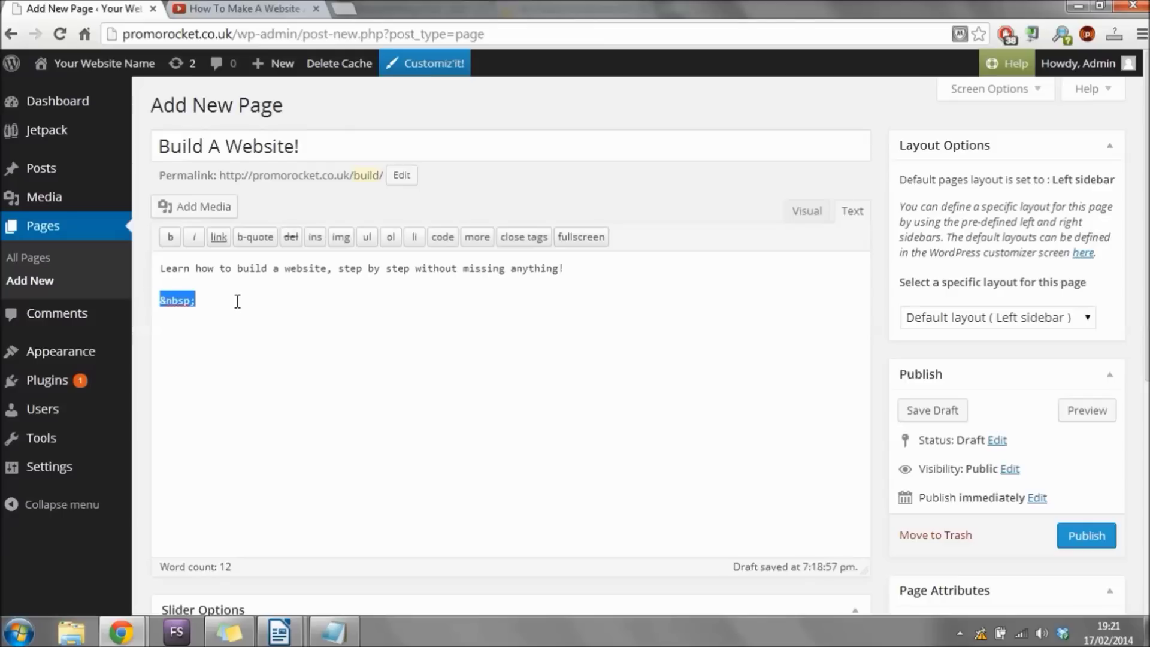
click(237, 301)
key(ctrl+v)
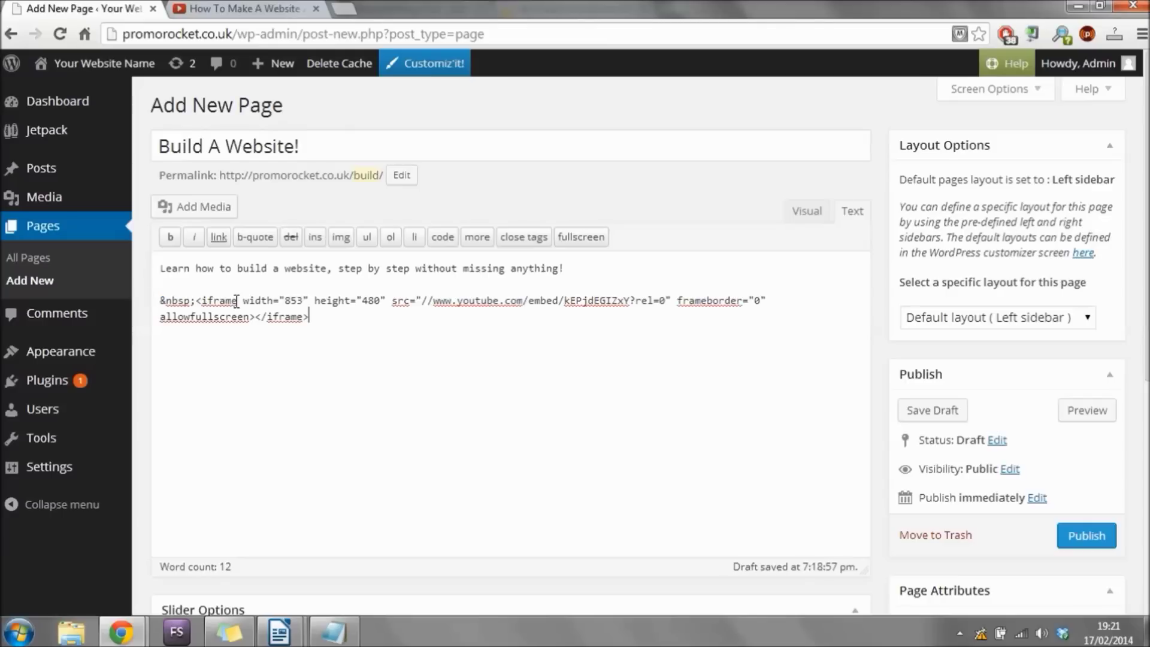
click(807, 214)
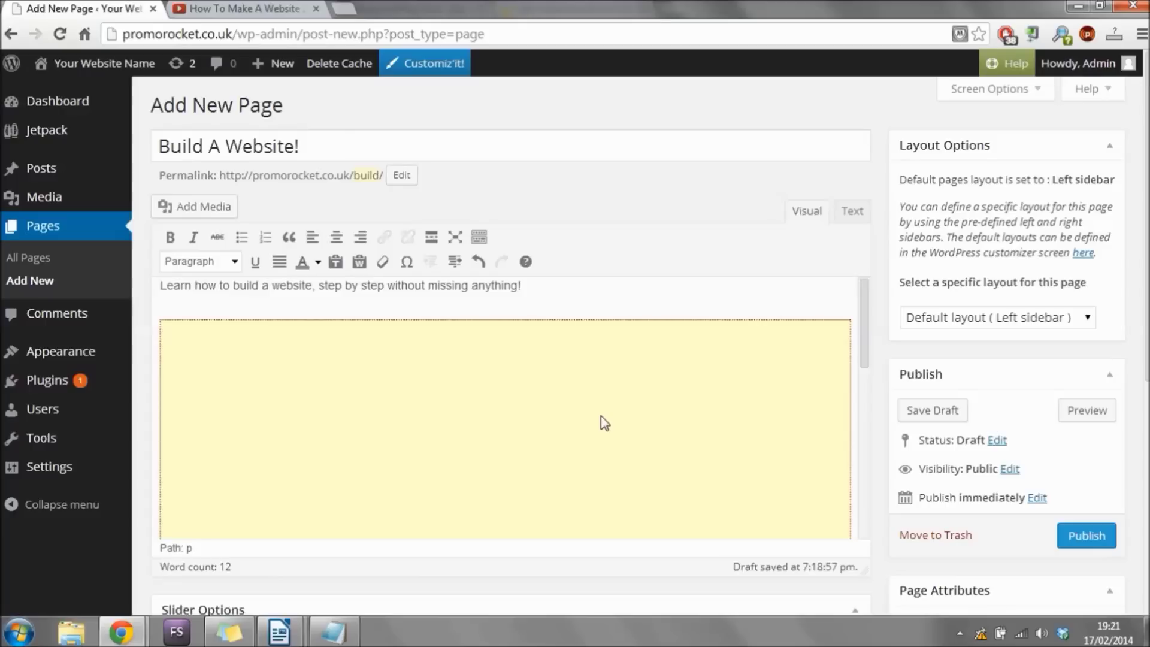
click(1087, 535)
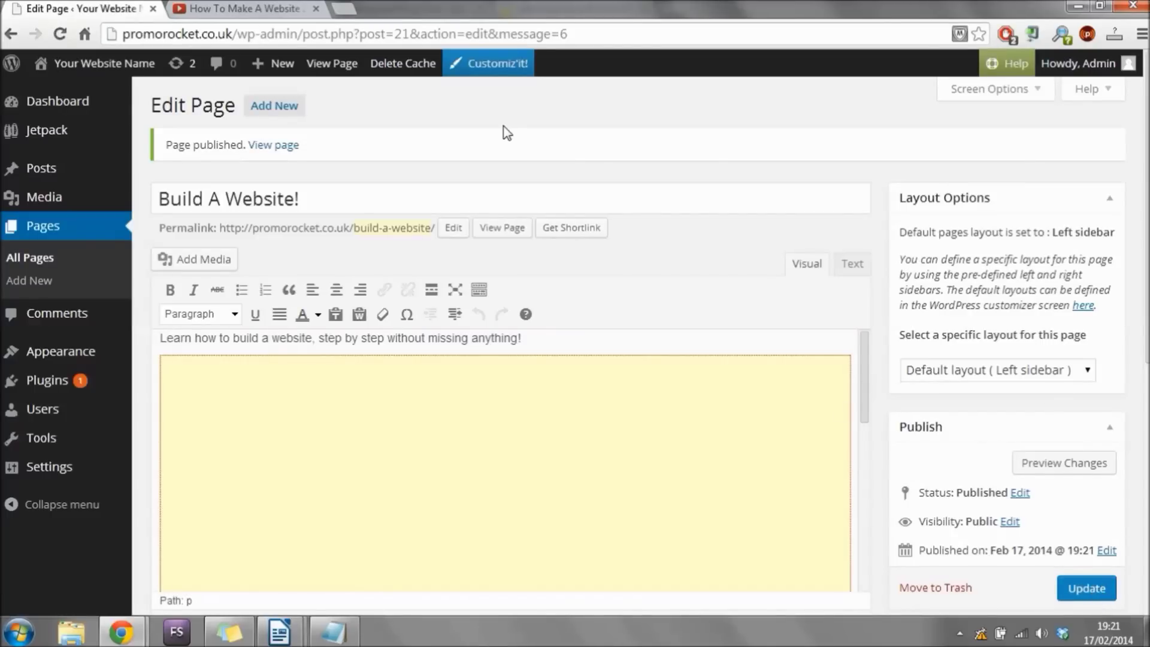
View the live Build A Website! page, scrolling past the sentence and 1:01:03 video to the comment form.
click(281, 145)
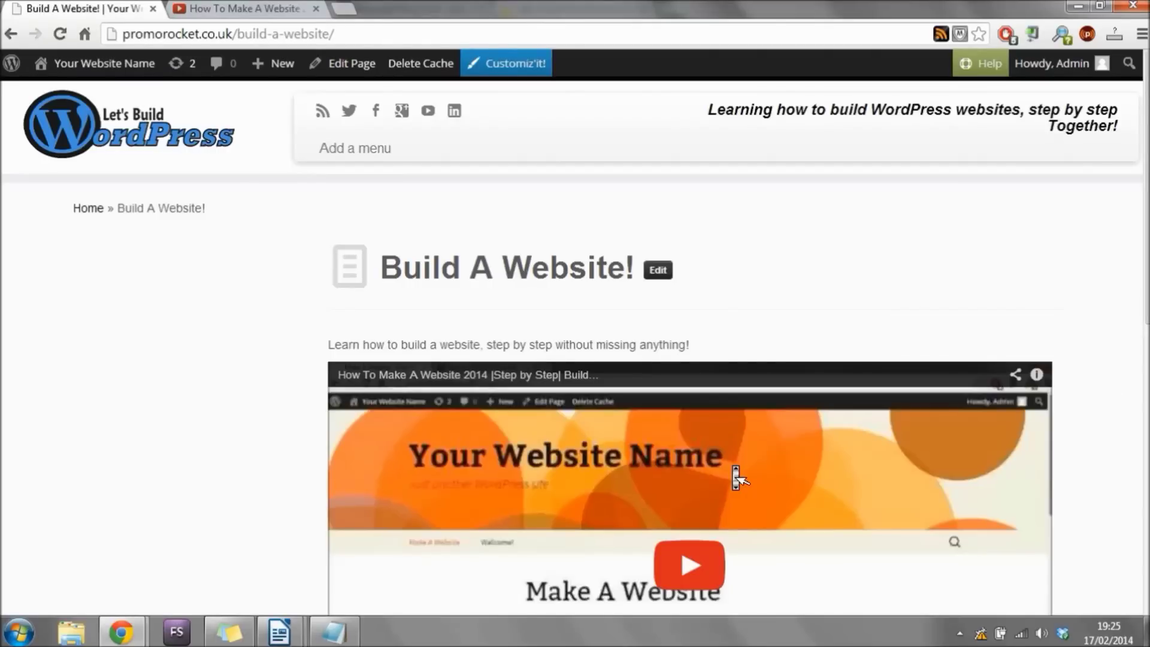
drag(328, 345, 593, 425)
scroll(1096, 400, down, 3)
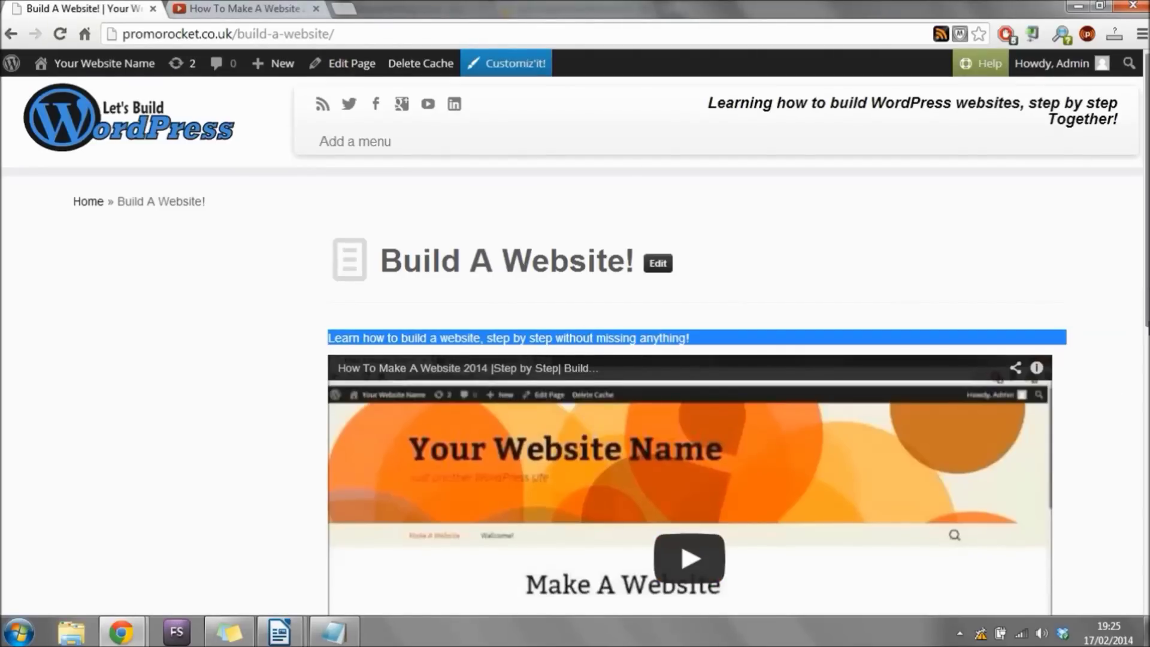
scroll(670, 503, down, 1)
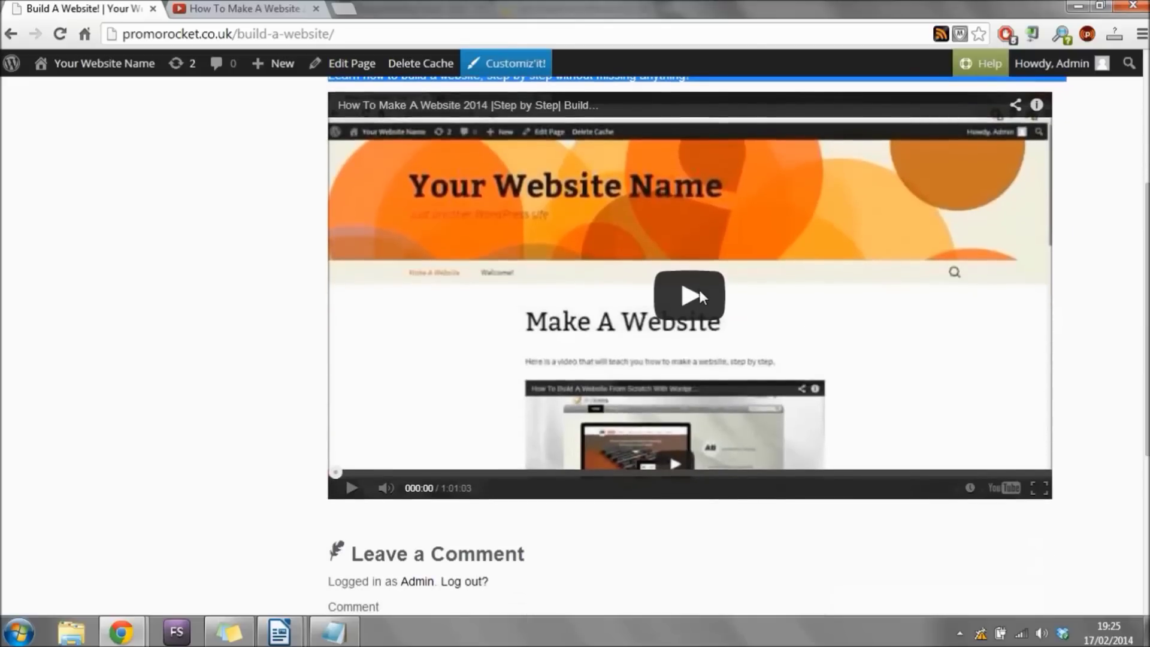
scroll(536, 422, down, 3)
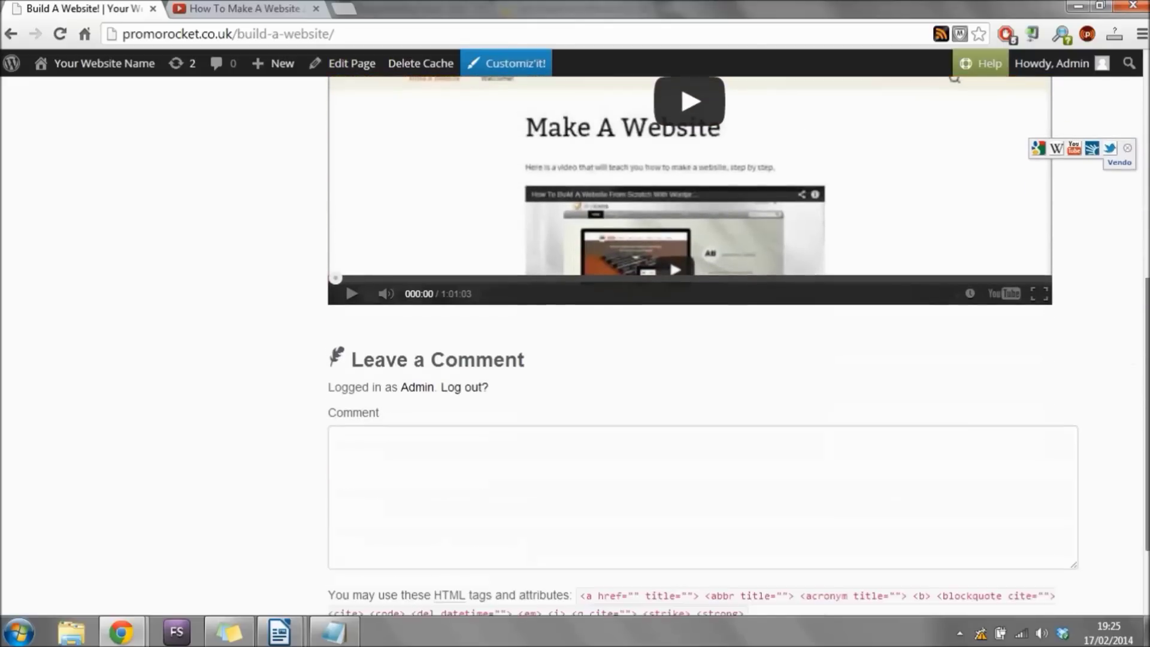
scroll(1145, 419, down, 1)
scroll(1146, 419, down, 2)
scroll(1146, 419, up, 5)
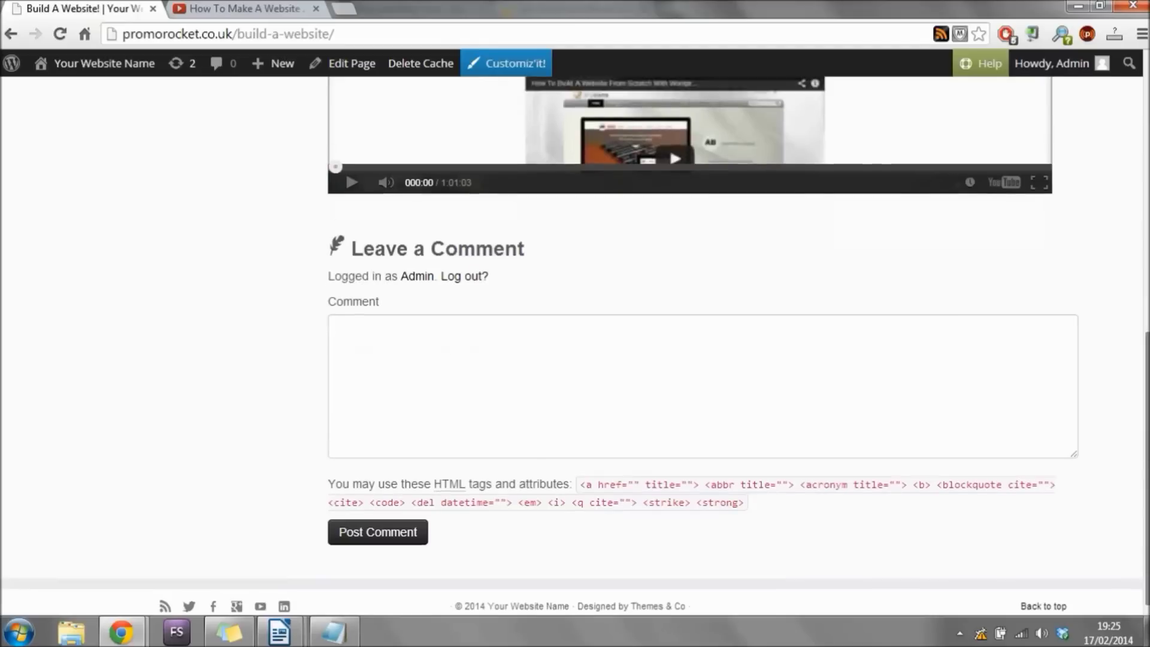
scroll(1145, 419, up, 4)
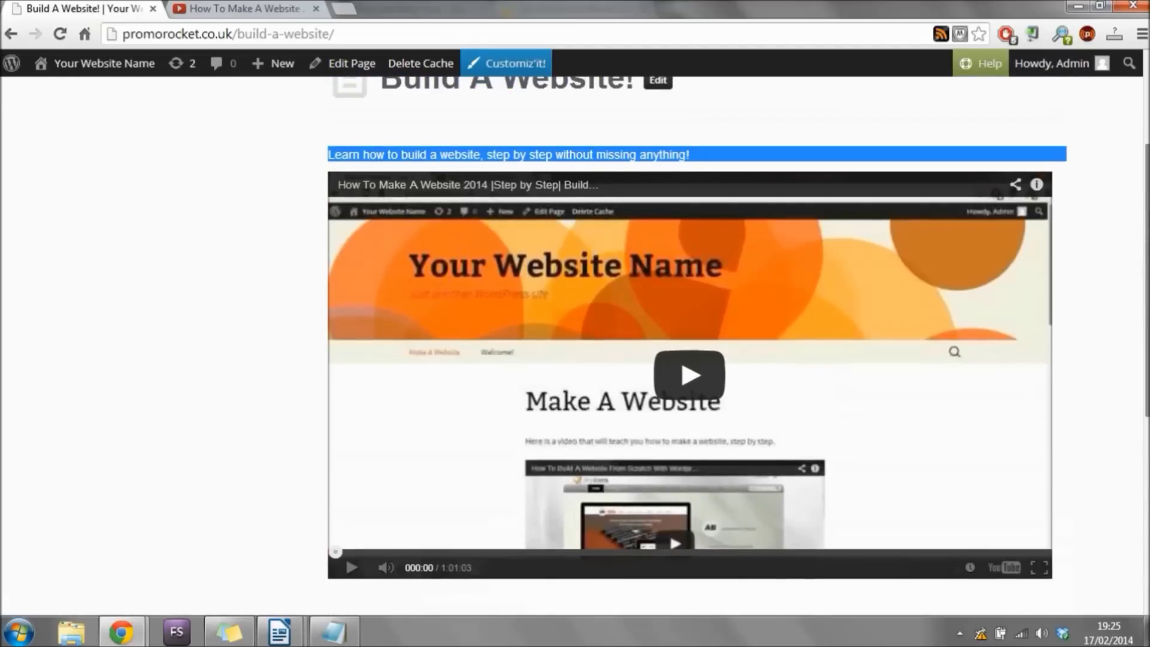
click(852, 229)
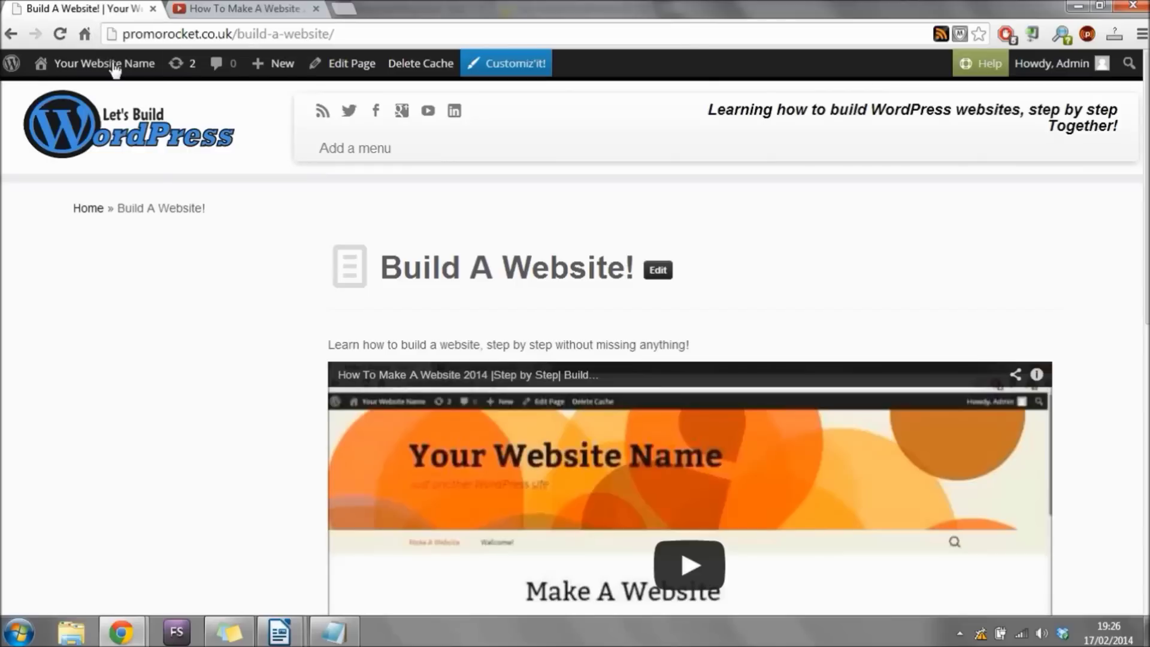
From the live site, go through the Dashboard and the Plugins list to Add New plugins.
mouse_move(115, 70)
click(81, 98)
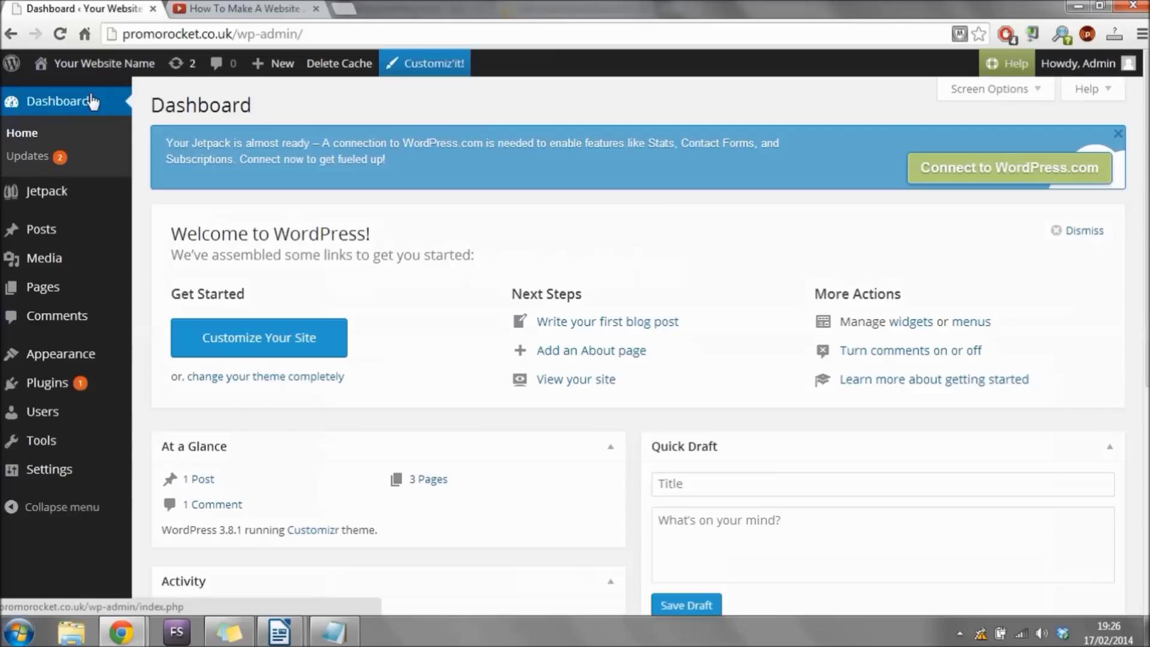
click(59, 386)
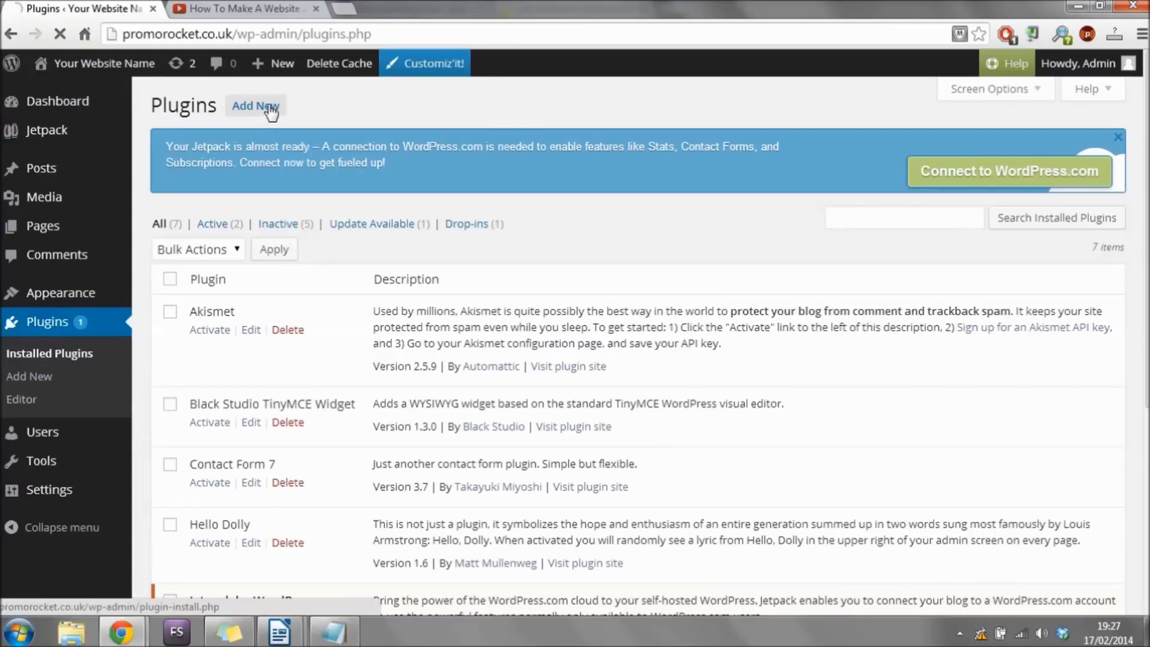
click(271, 108)
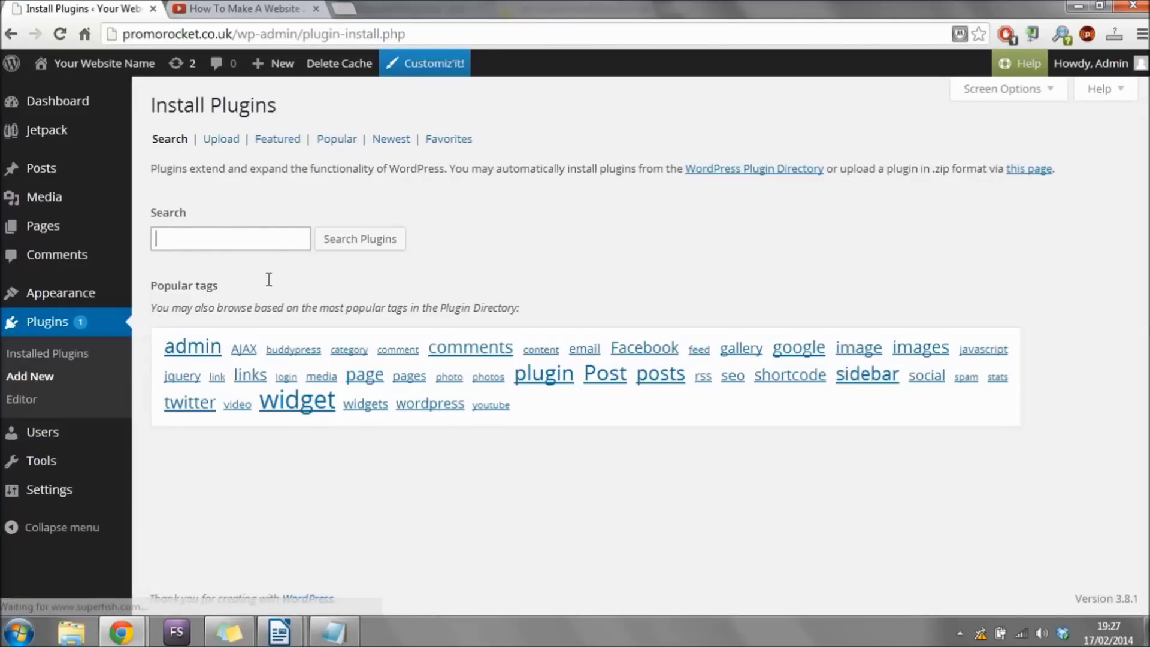
Search plugins for 'contact form 7' and install Contact Form 7 3.7, confirming the prompt.
click(268, 242)
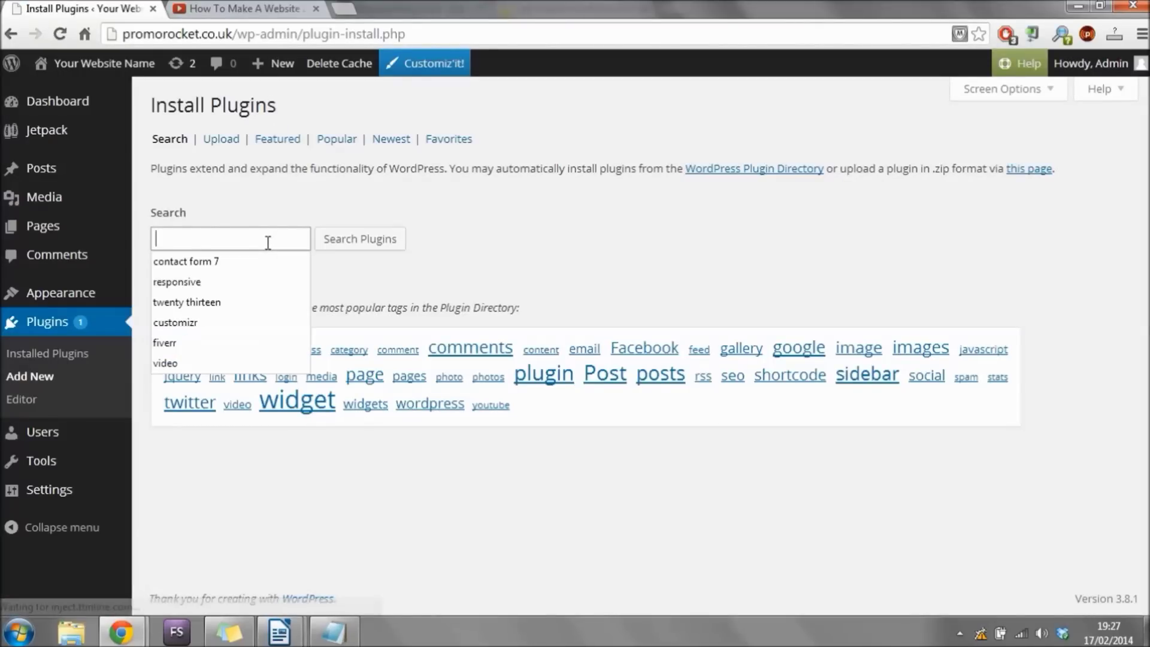
text(contact form)
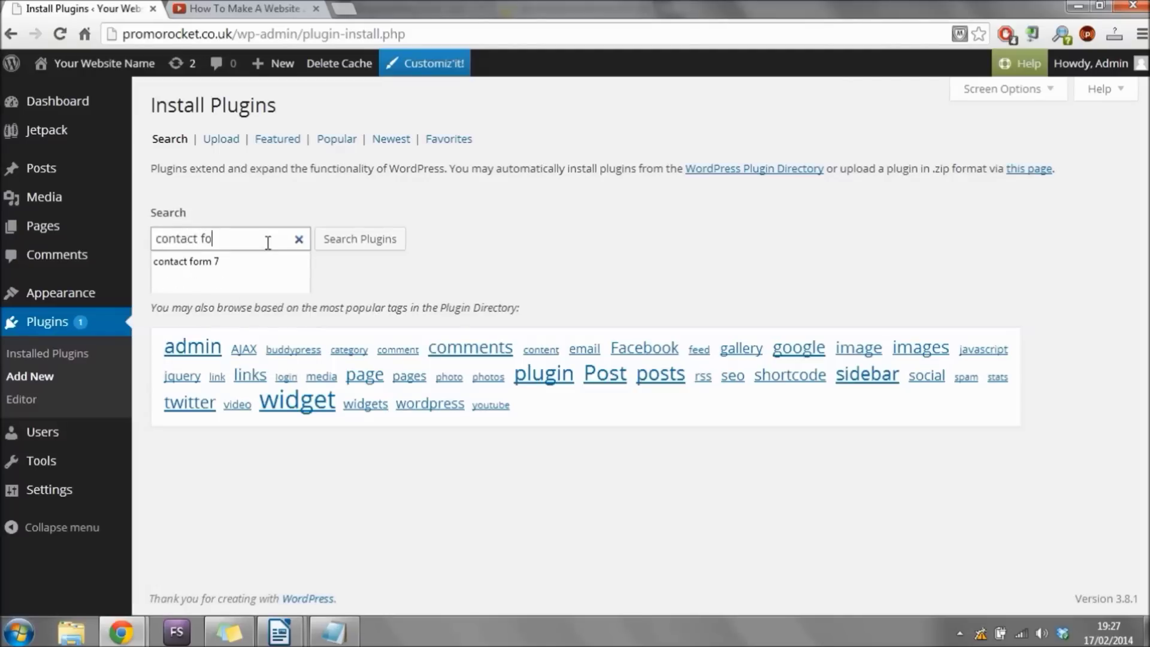
text( 7)
click(361, 240)
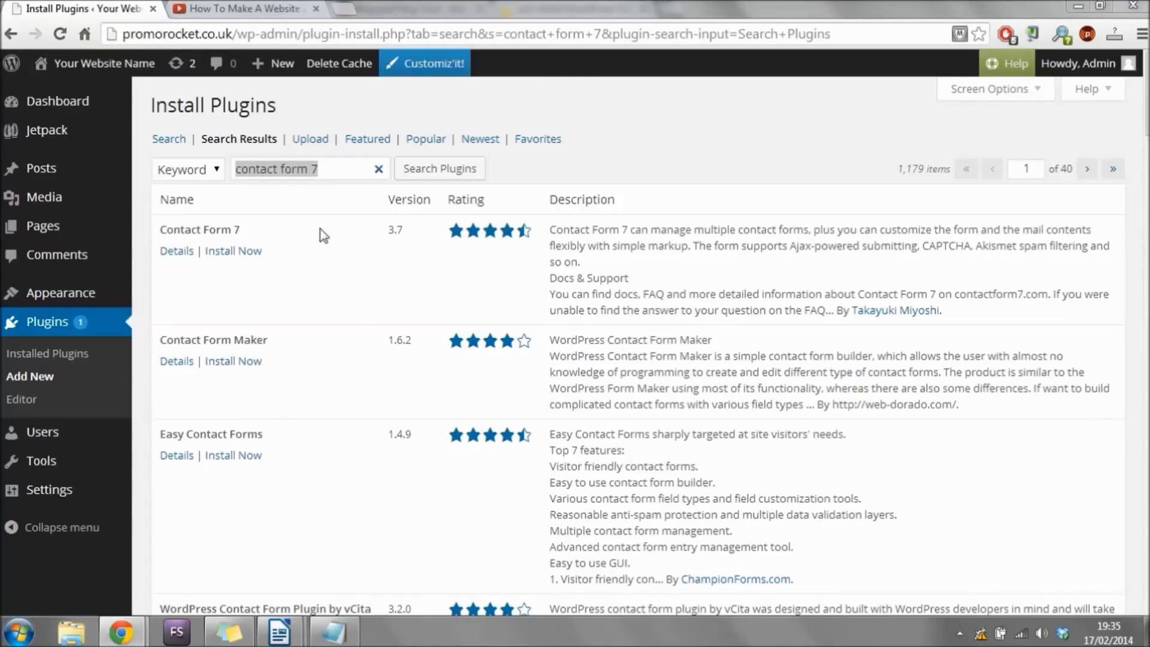
click(236, 251)
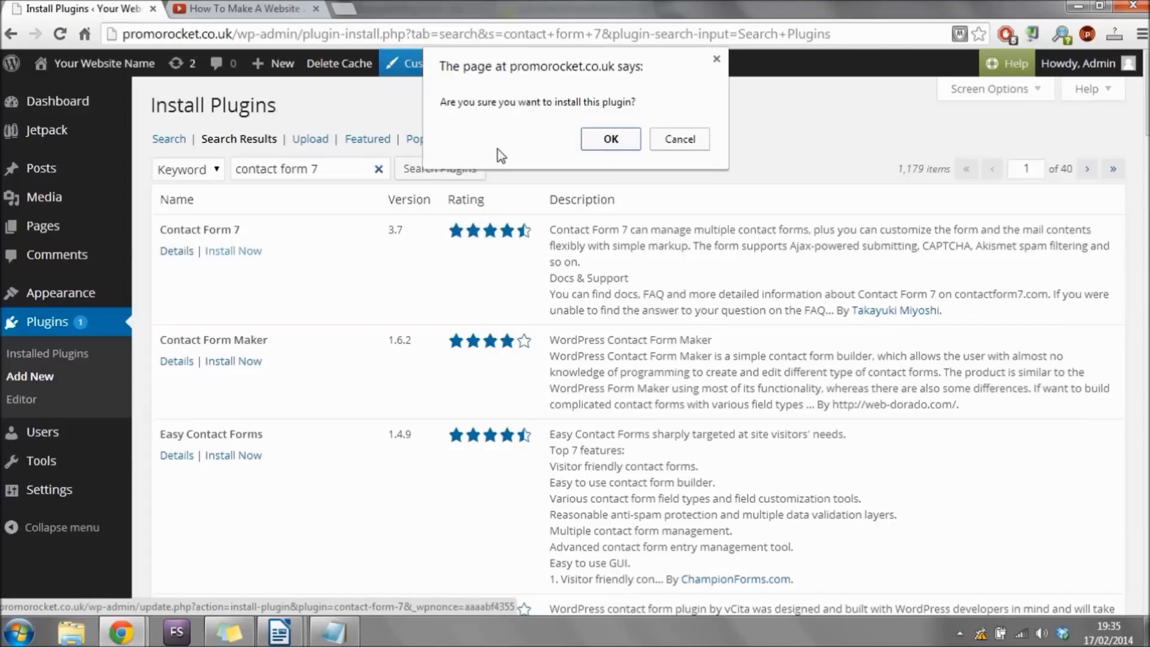
click(610, 140)
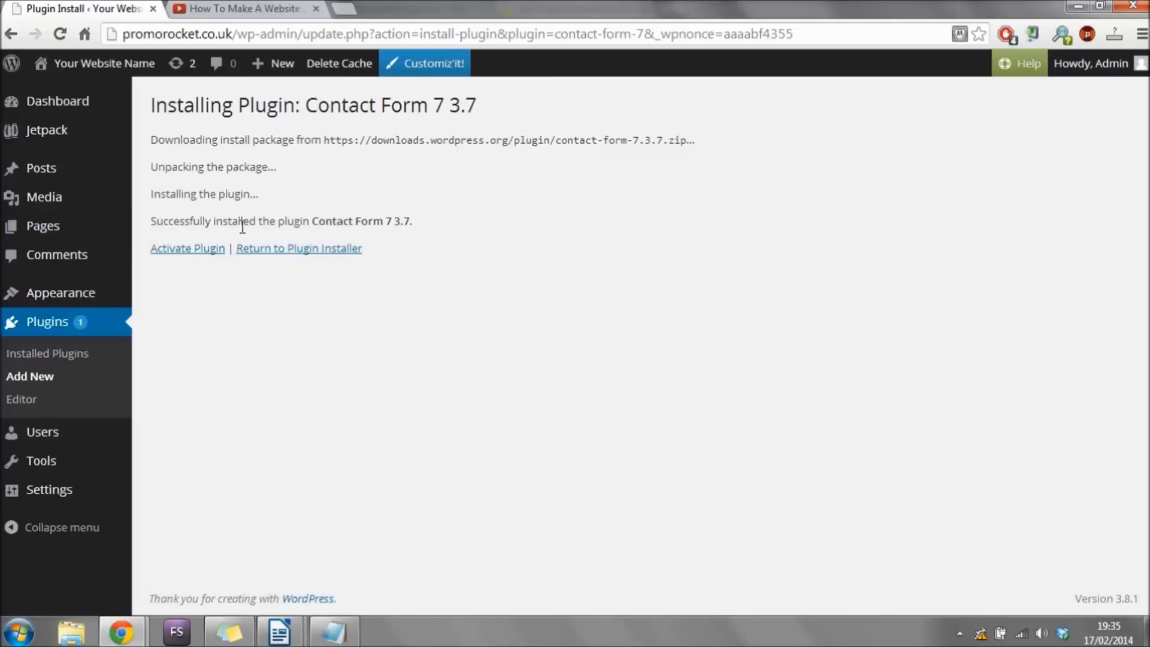
Activate Contact Form 7 and bring up its Contact Forms list showing Contact form 1.
click(206, 250)
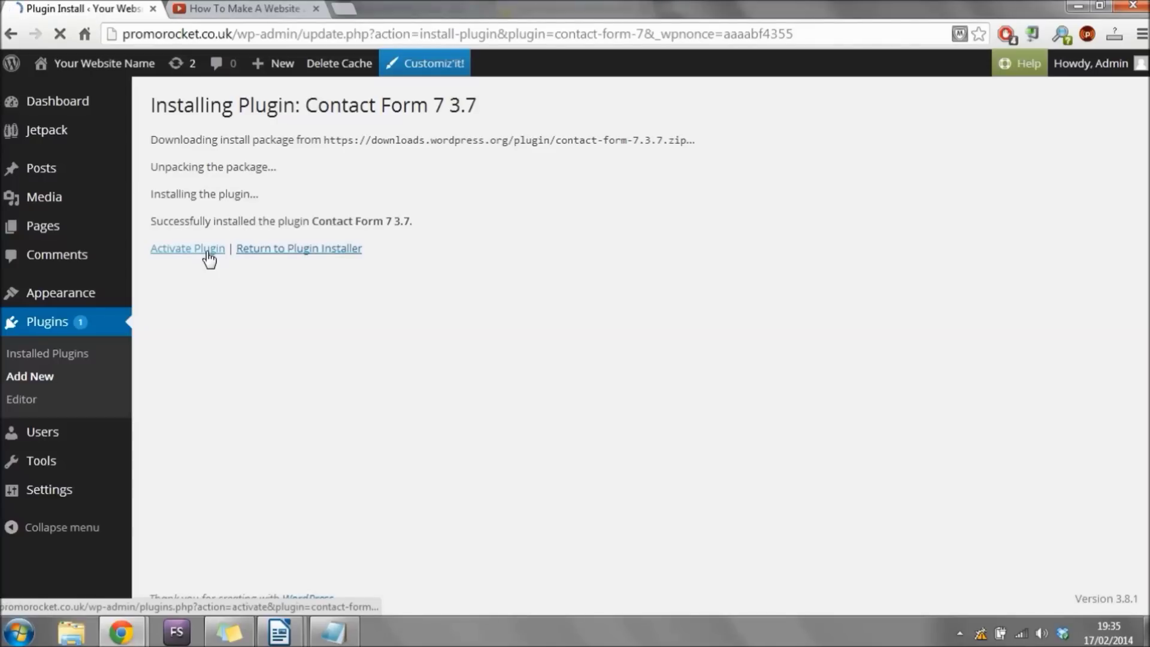
click(207, 250)
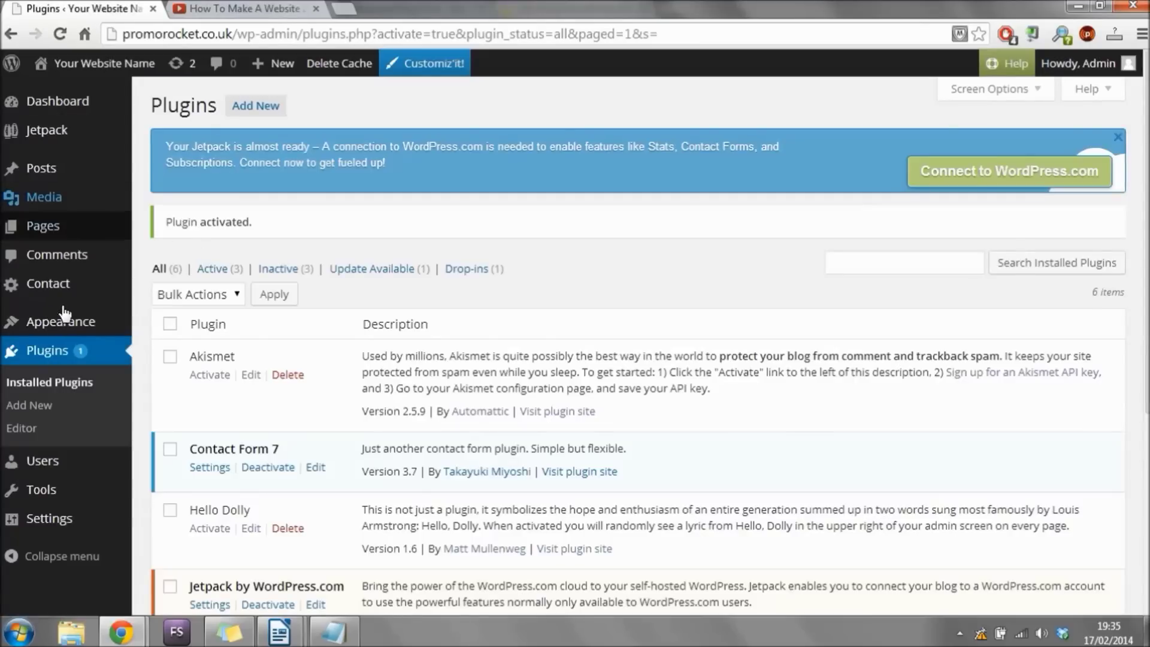
mouse_move(72, 286)
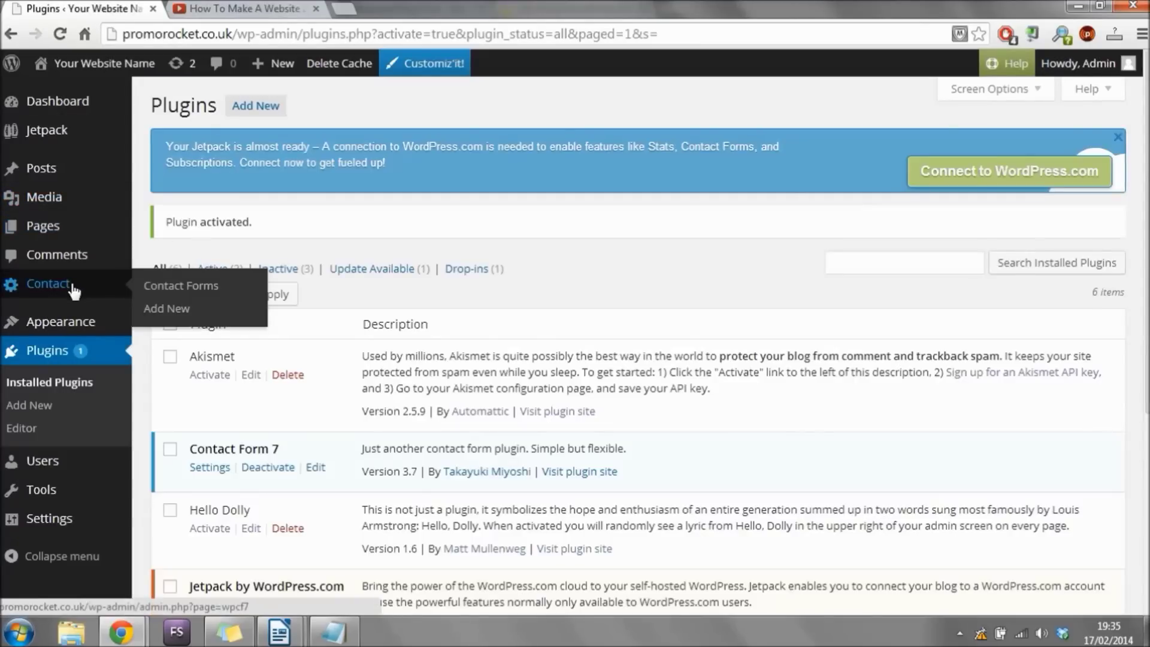
click(71, 286)
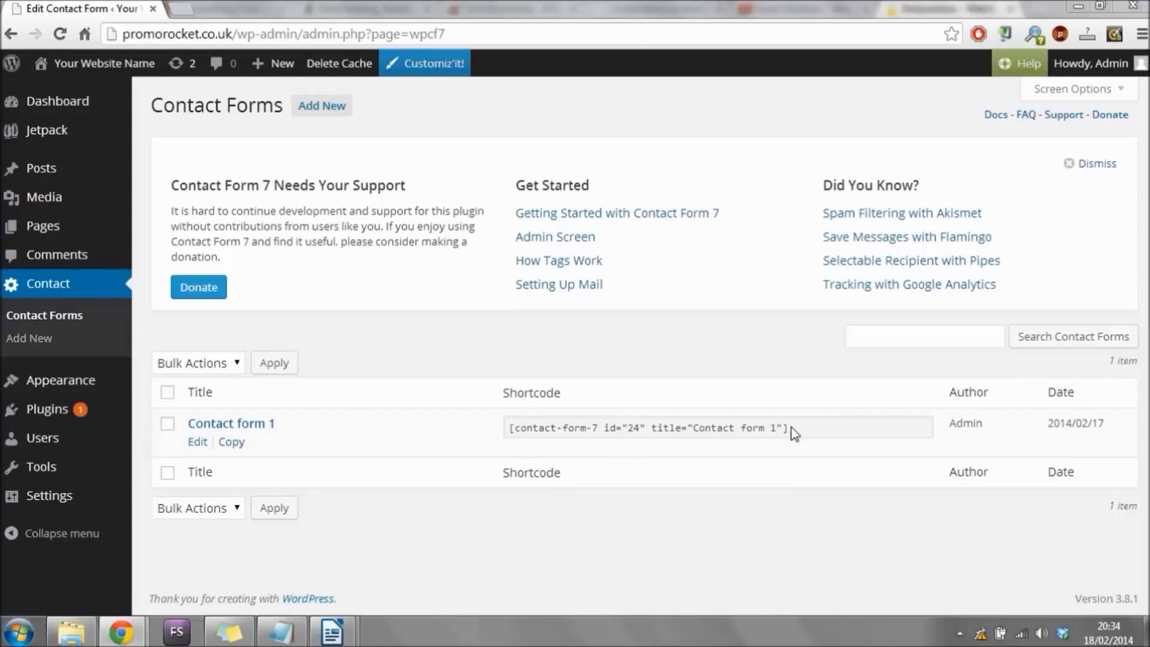
Copy the Contact form 1 shortcode to the clipboard, then go to the Pages list.
click(509, 427)
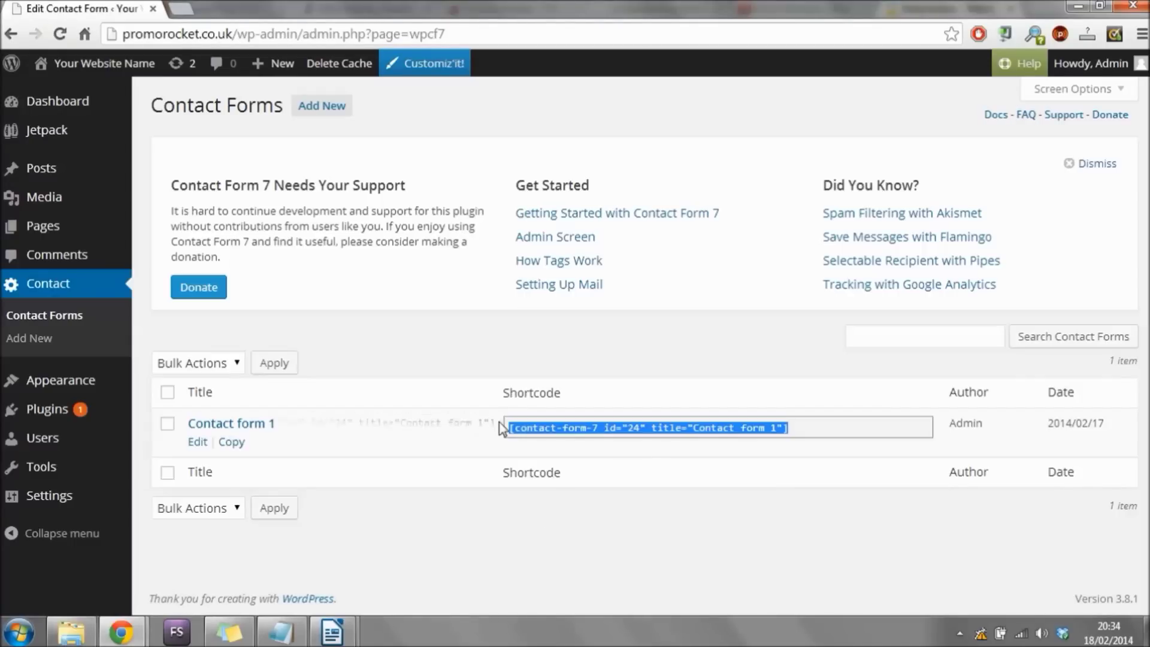
right_click(607, 427)
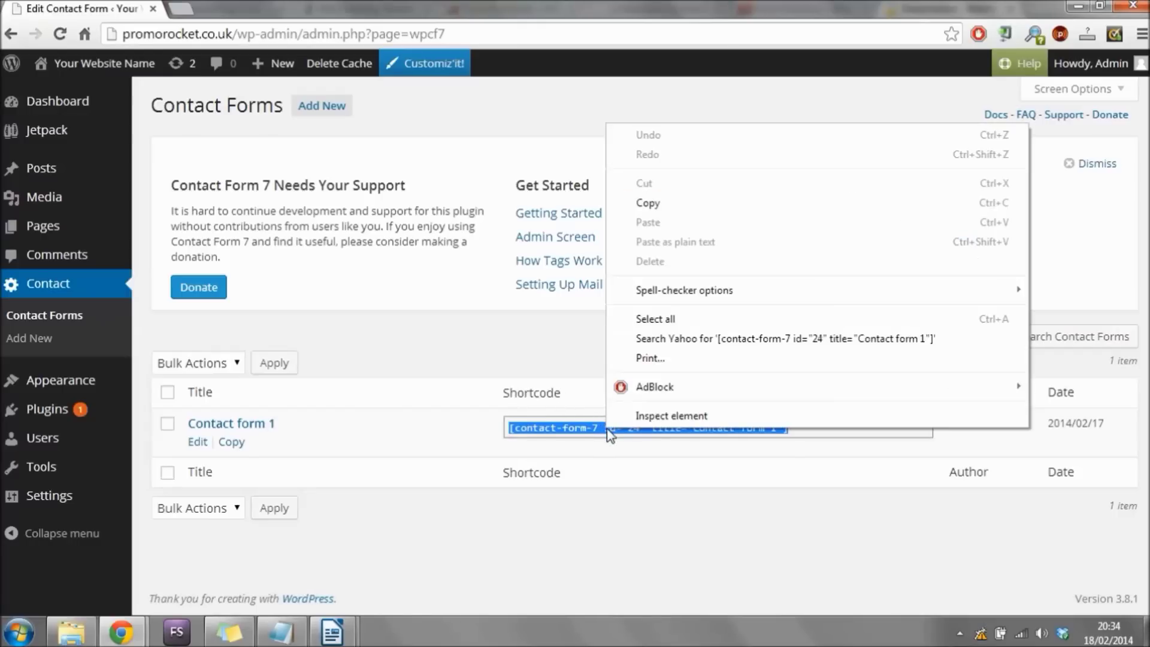
click(673, 203)
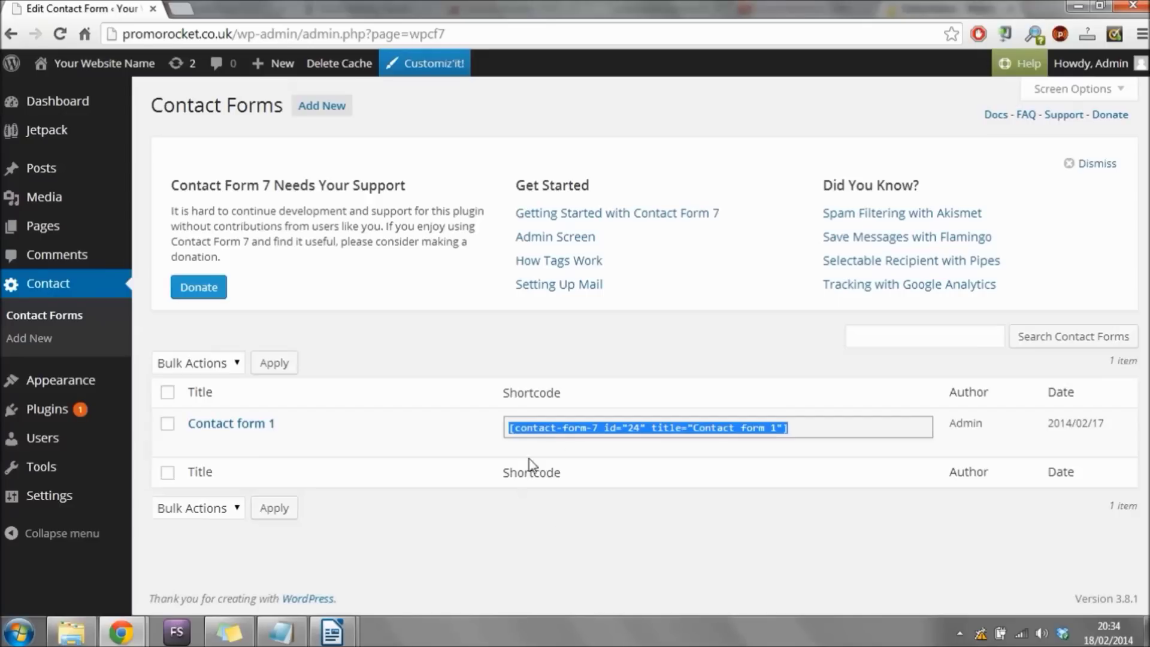
right_click(636, 428)
click(721, 199)
click(55, 226)
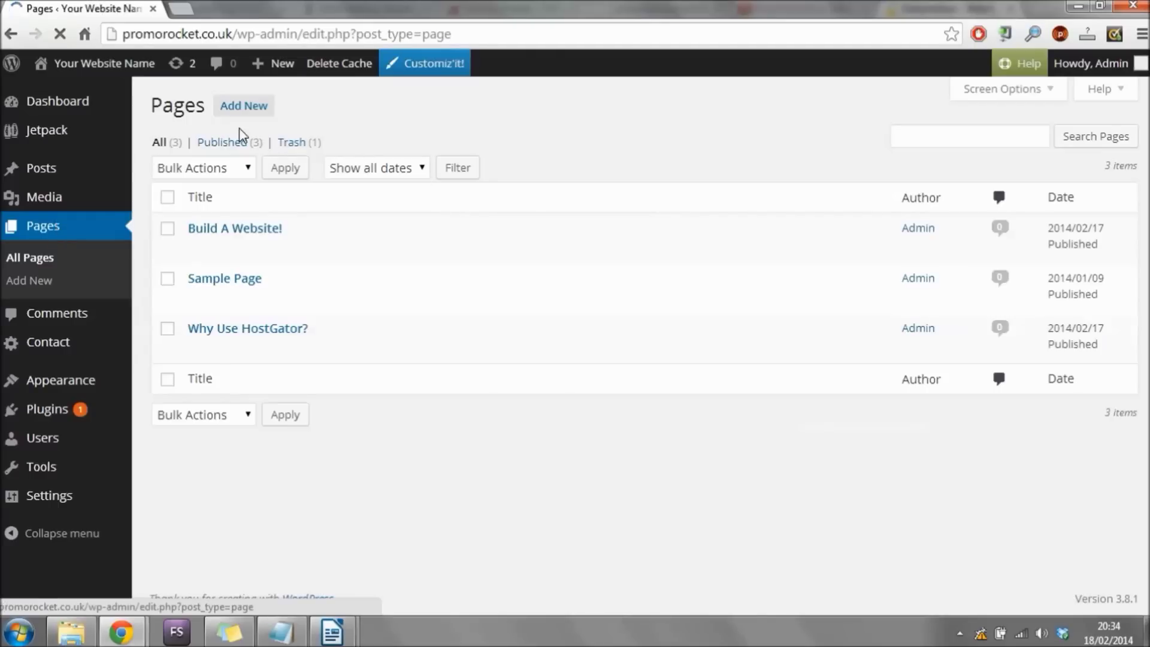
Add a new page titled 'Contact Us' with an intro inviting visitors to fill out the form below.
click(254, 115)
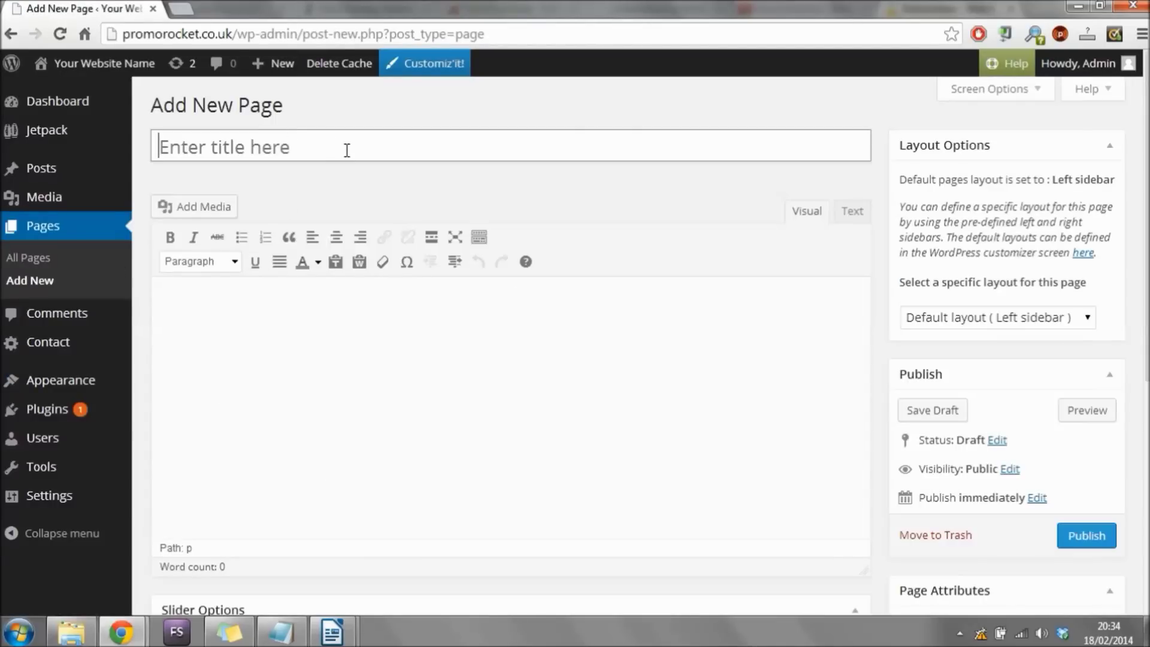
text(Contact Us)
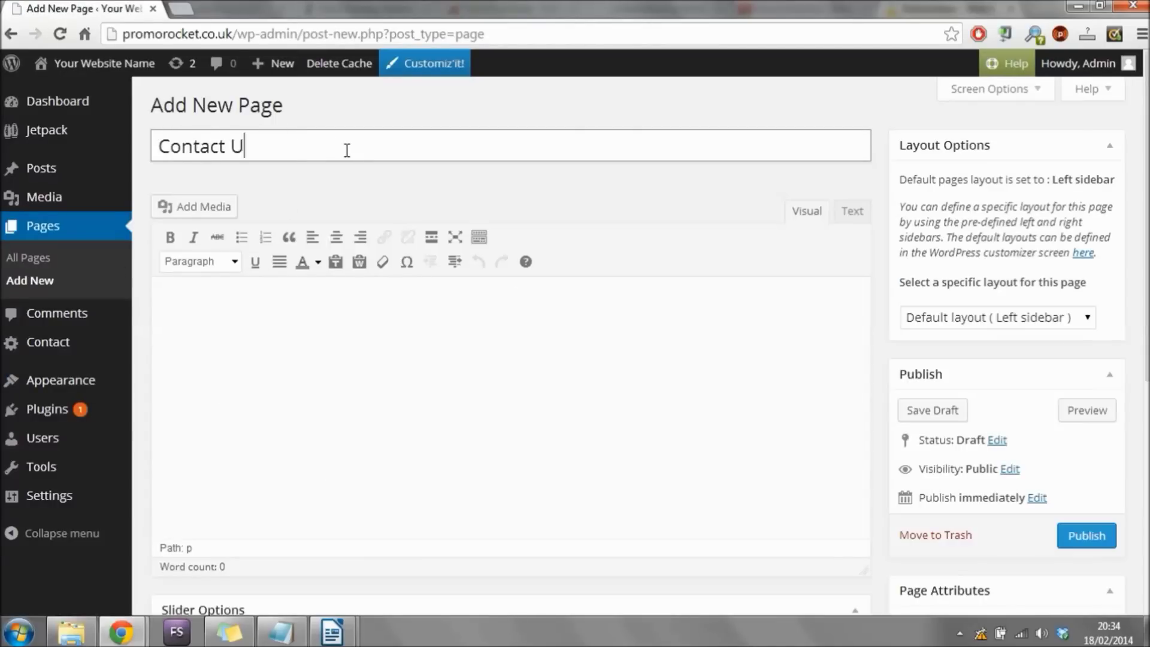
click(417, 335)
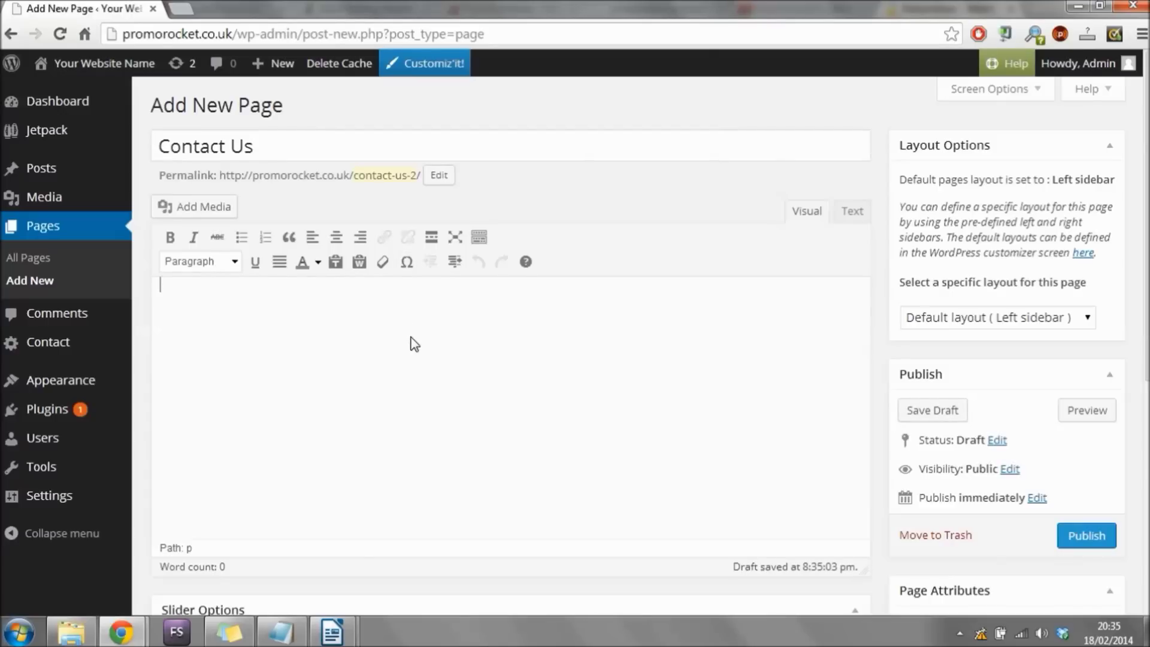
text([f you have any q)
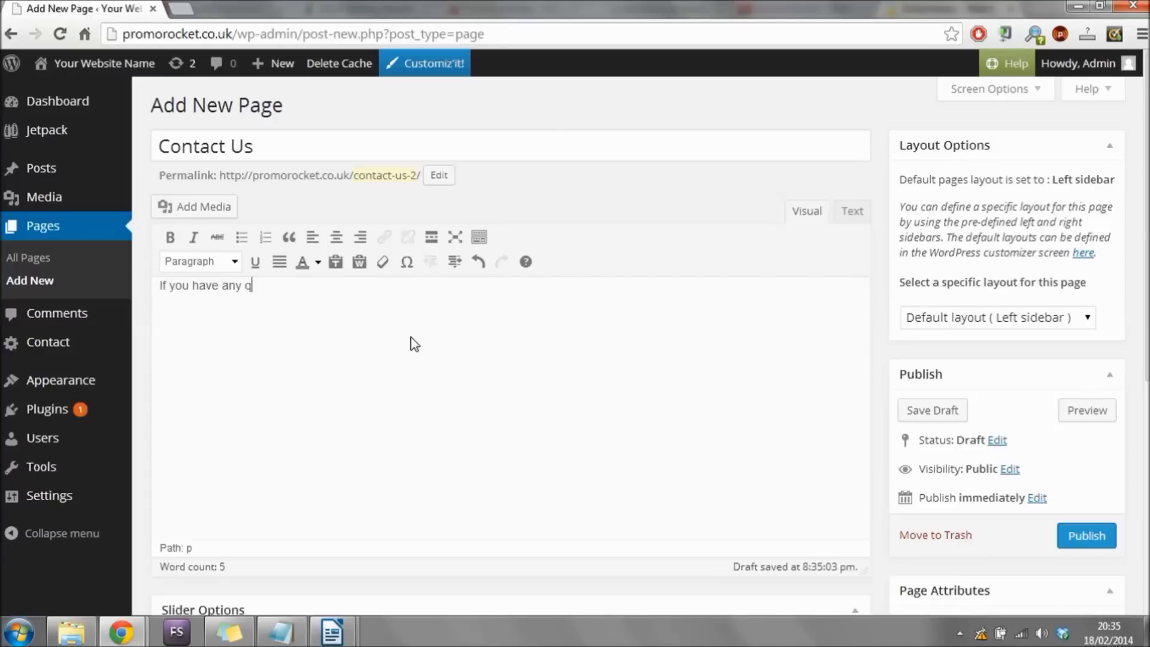
text(uestions about website)
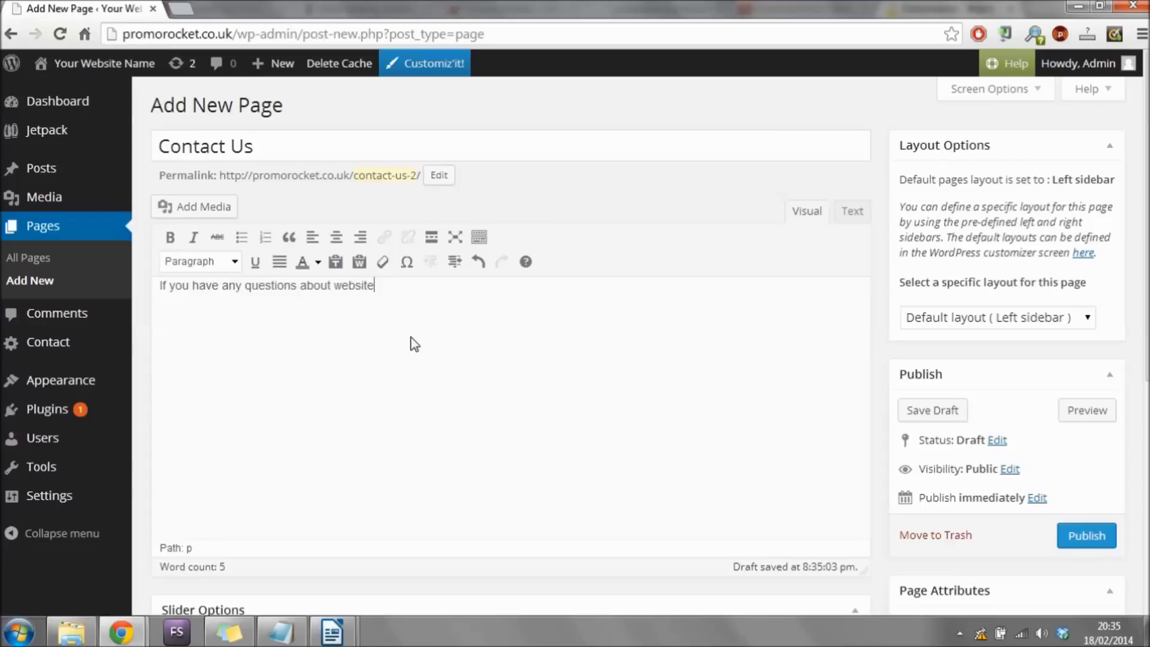
text(s or even if you just want to sa)
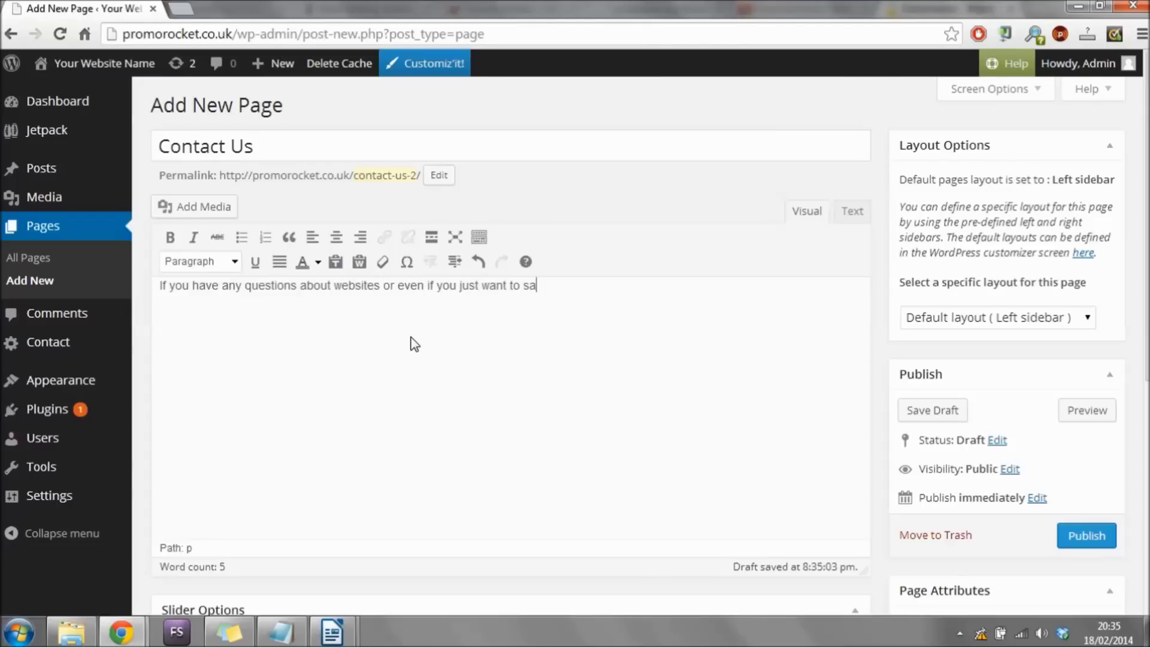
text(y hello - you can fill )
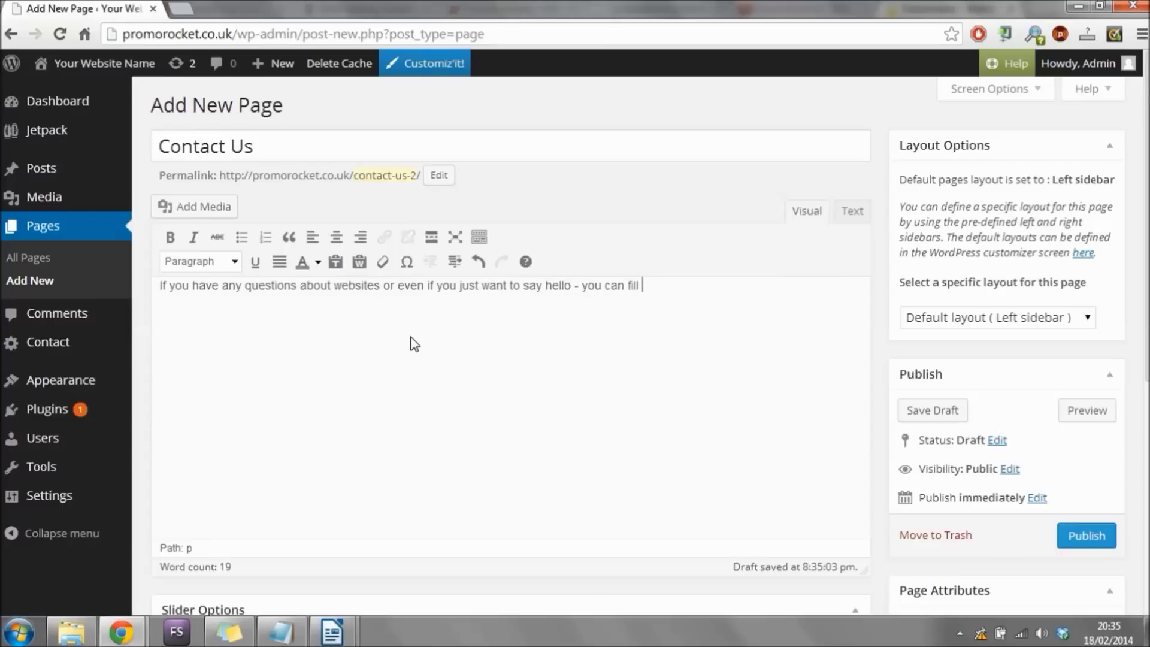
text(out the form below and w)
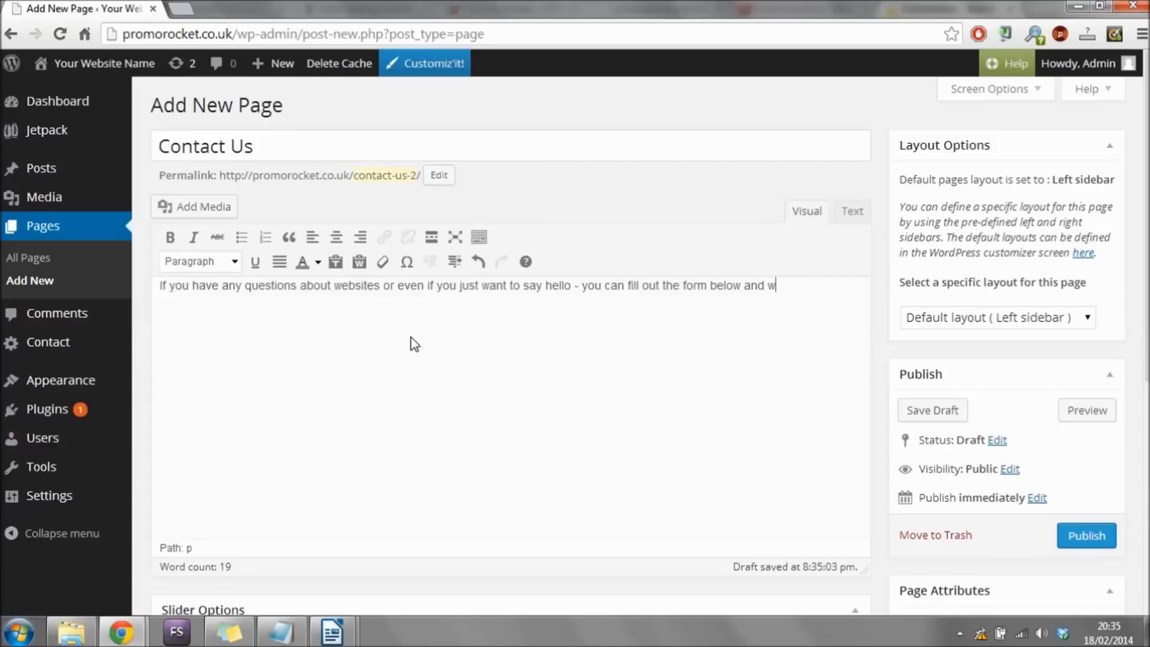
text(get back to you!)
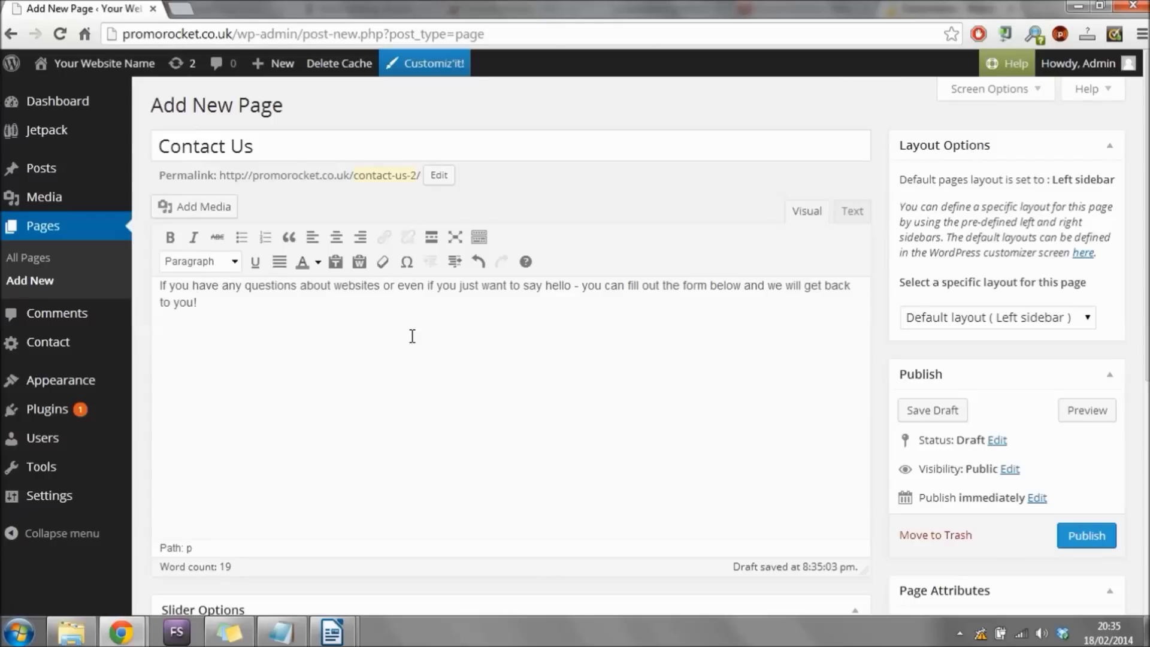
key(Return)
Paste the Contact form 1 shortcode under the intro, publish Contact Us, and view it live.
right_click(182, 331)
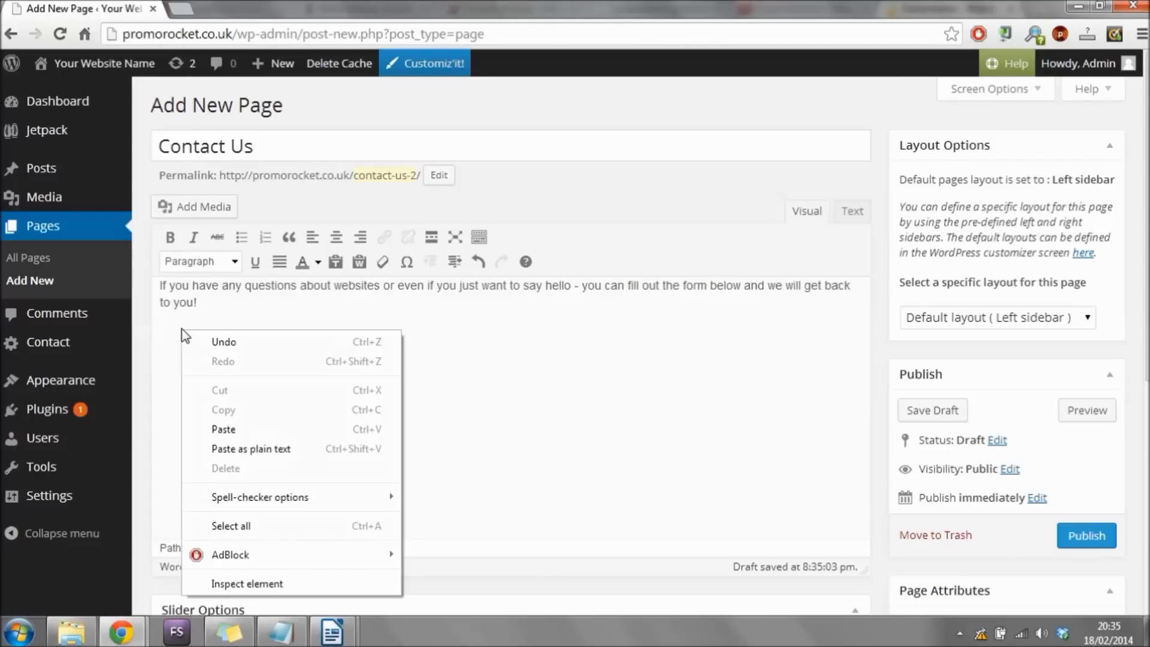
click(258, 438)
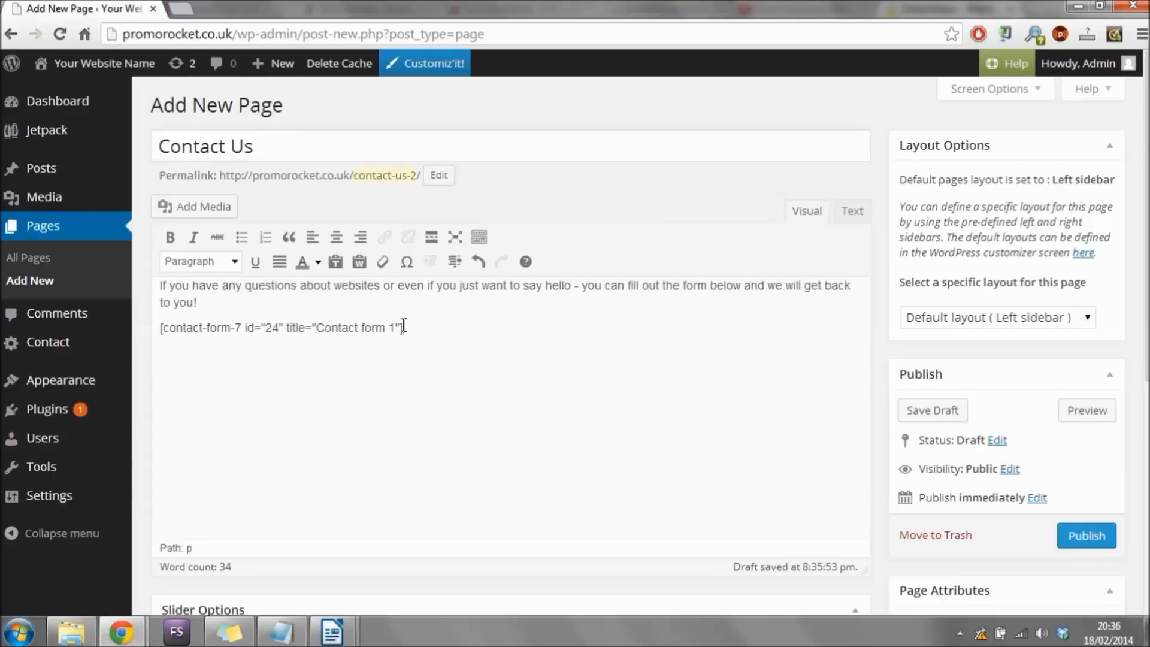
click(1091, 544)
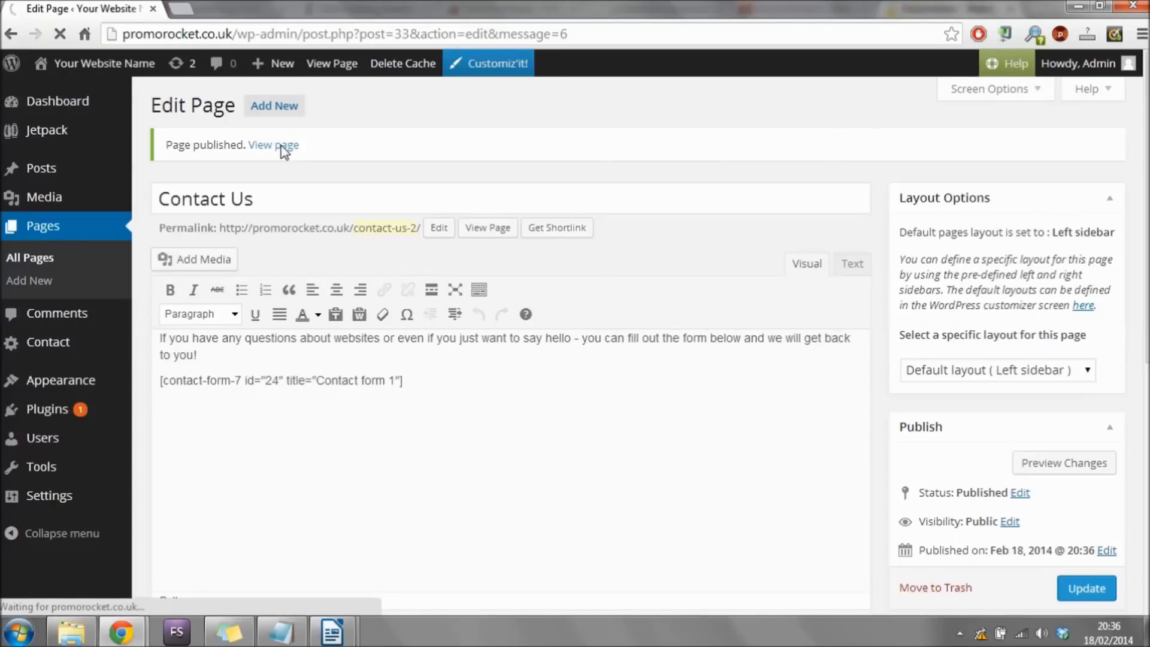
click(282, 150)
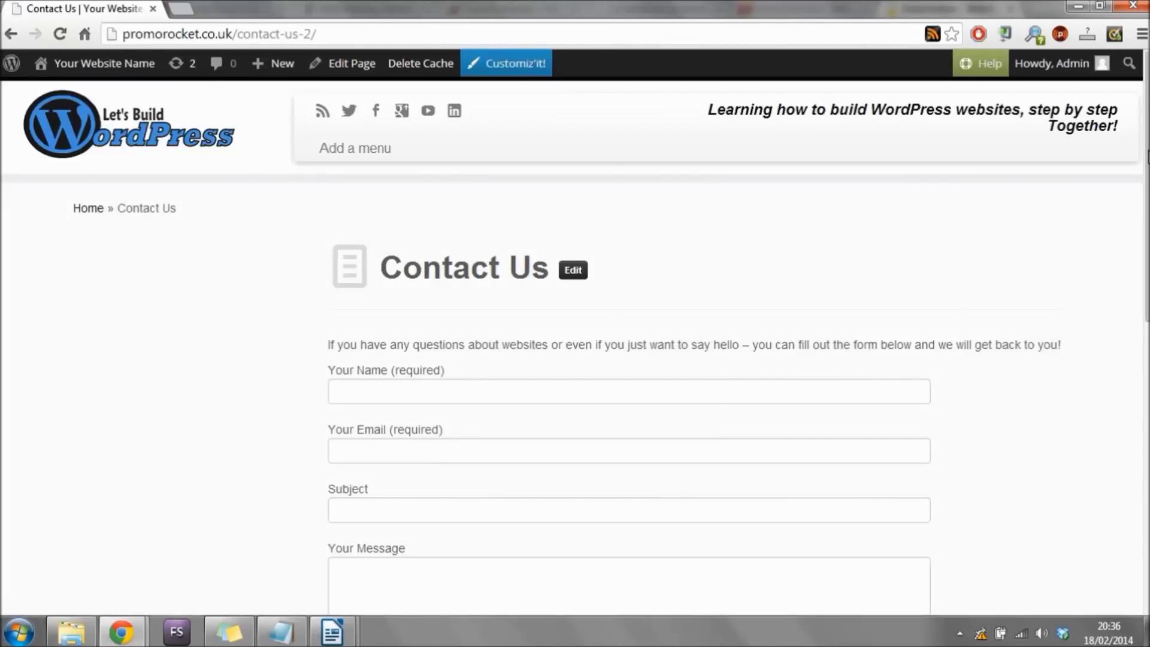
scroll(1065, 239, down, 3)
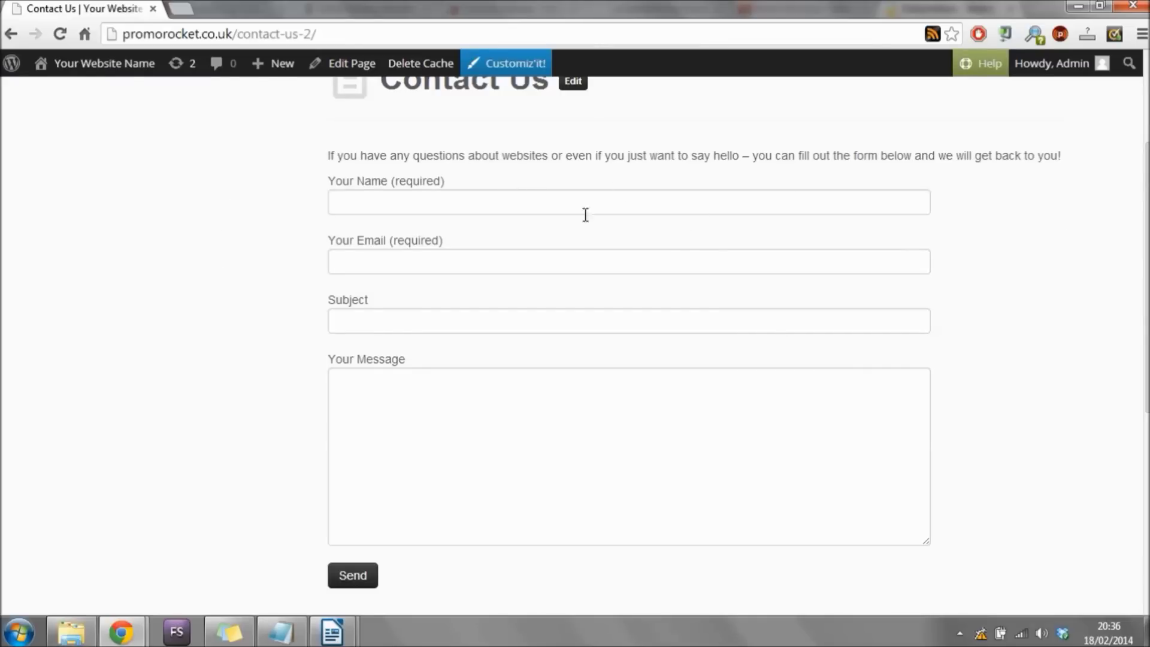
click(543, 204)
click(521, 259)
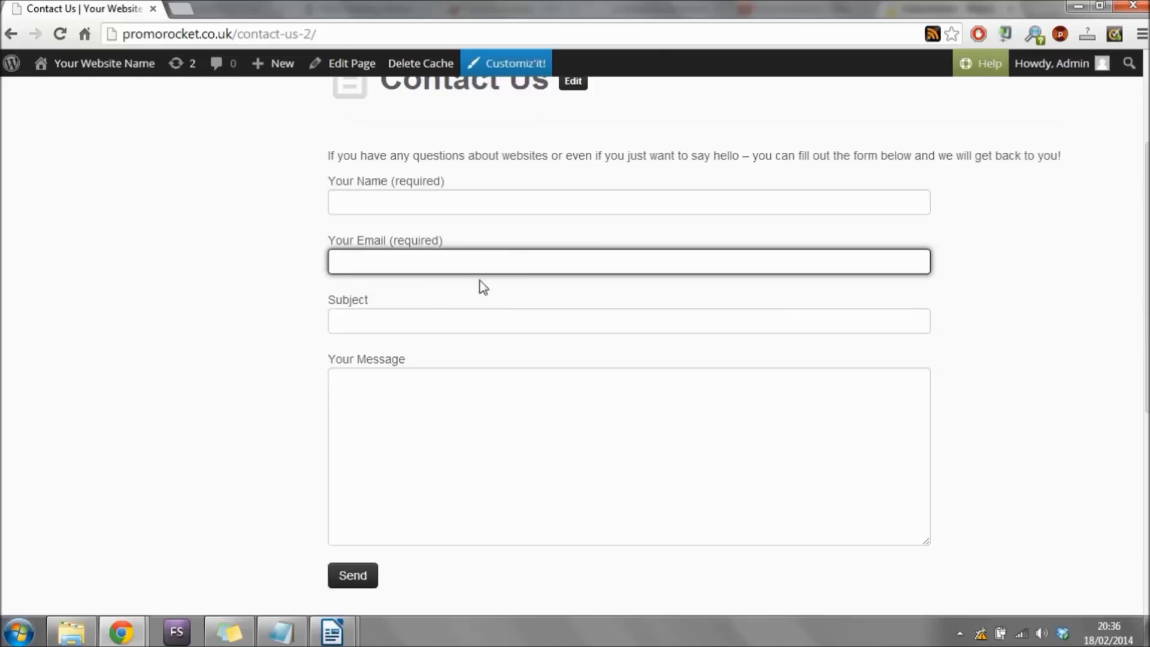
click(483, 318)
click(514, 432)
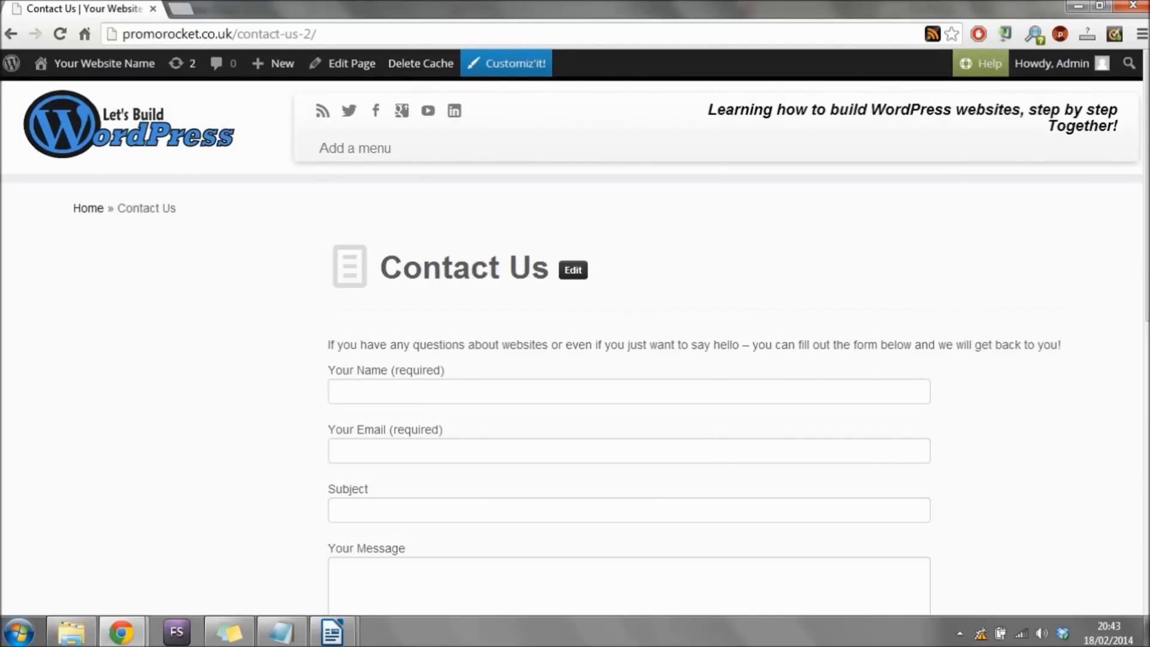
scroll(616, 382, down, 9)
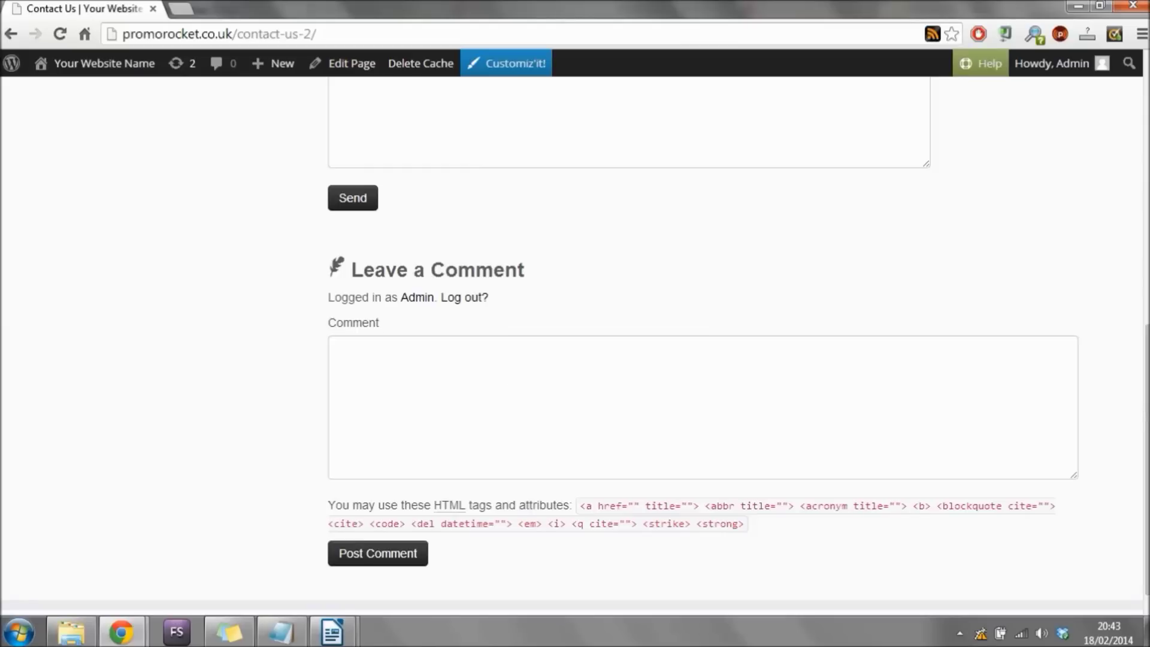
mouse_move(1146, 410)
mouse_down()
mouse_move(1145, 186)
mouse_move(1138, 422)
mouse_up()
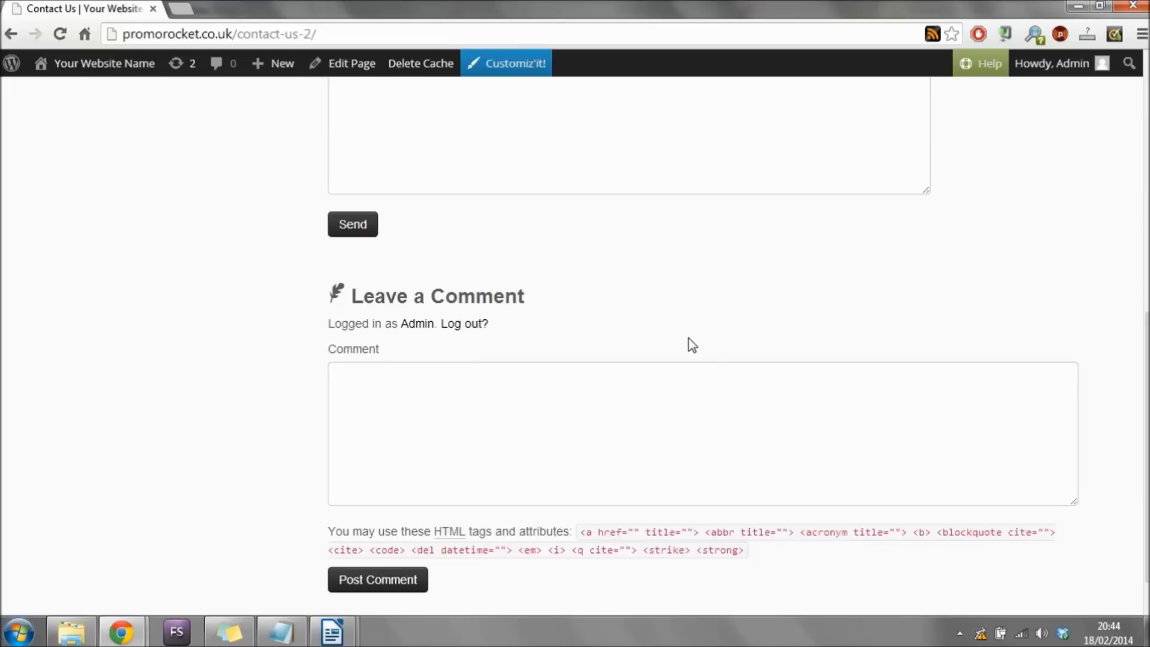
mouse_move(121, 71)
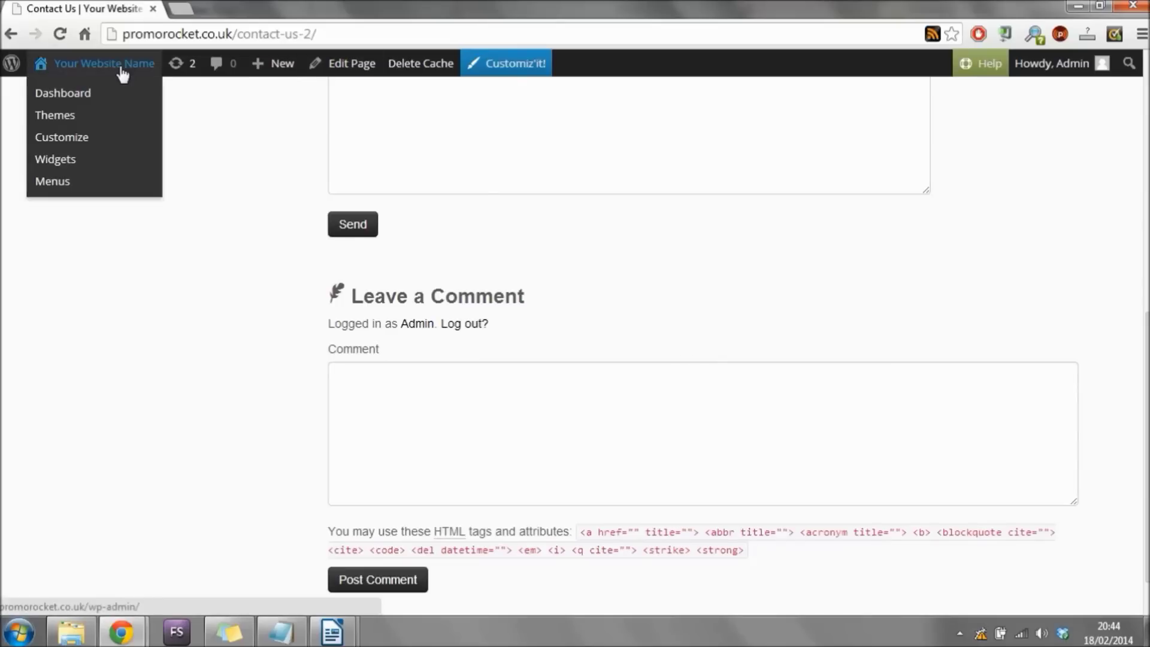
Reopen the Contact Us page in the editor from the Pages list and show Screen Options.
click(81, 101)
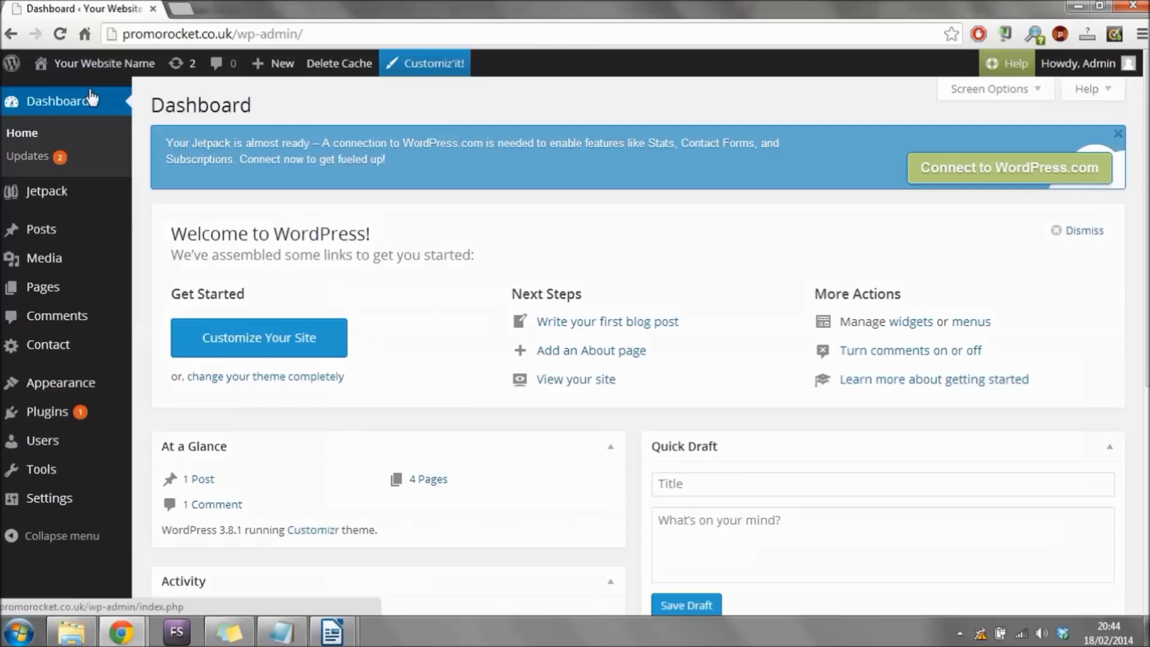
click(56, 293)
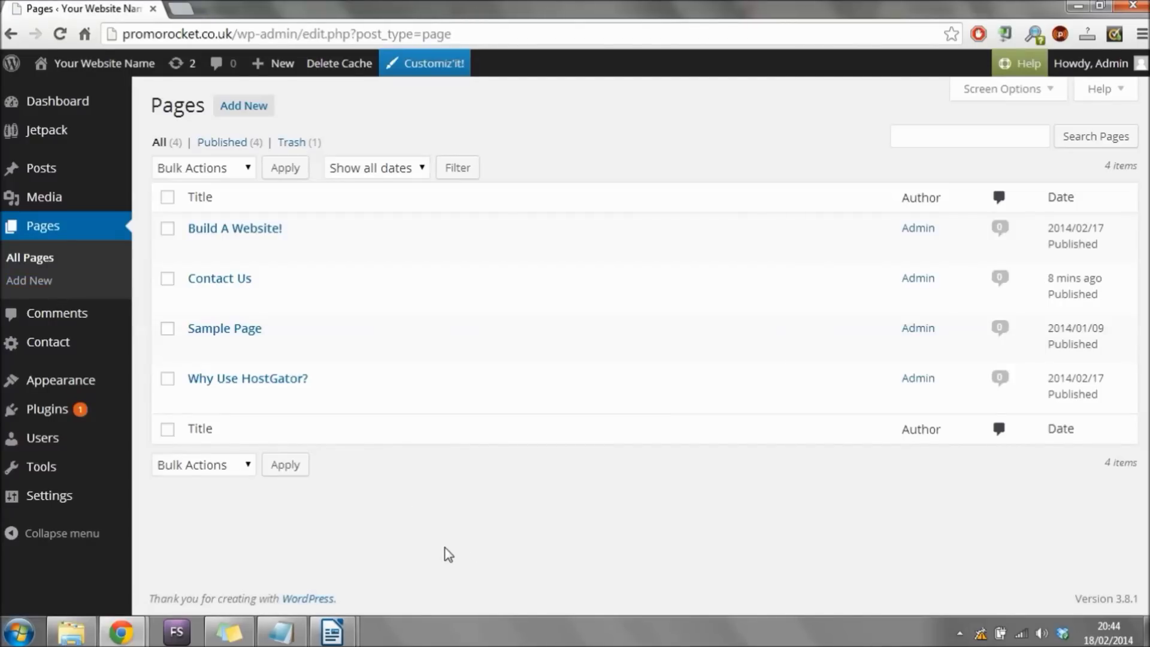
mouse_move(250, 300)
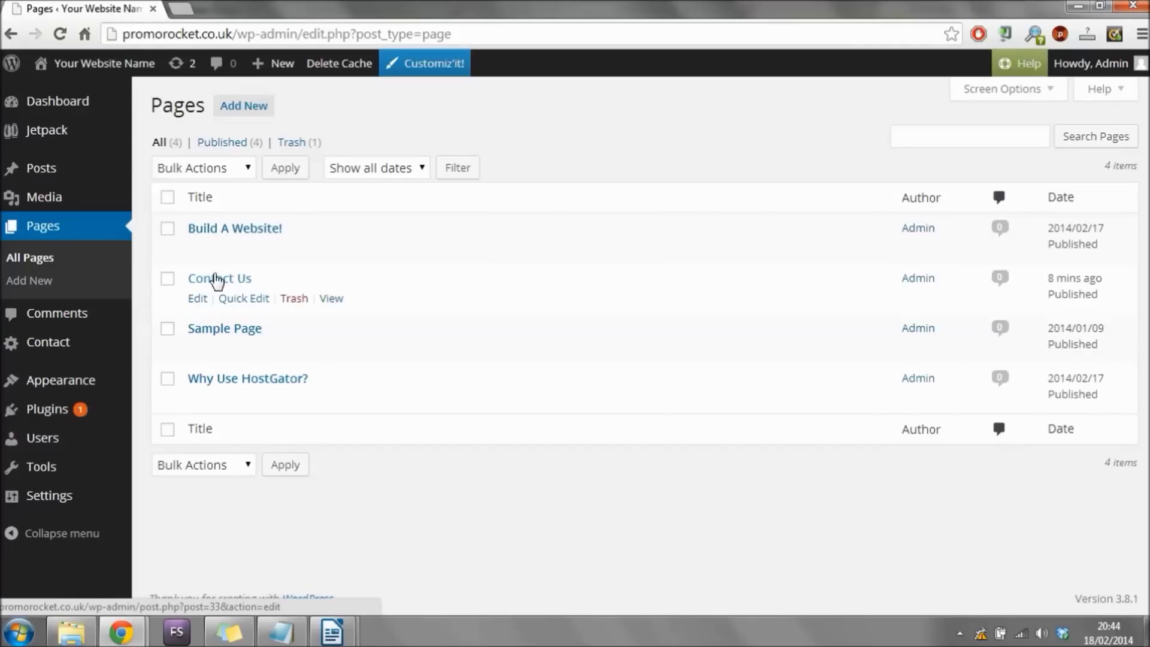
click(206, 306)
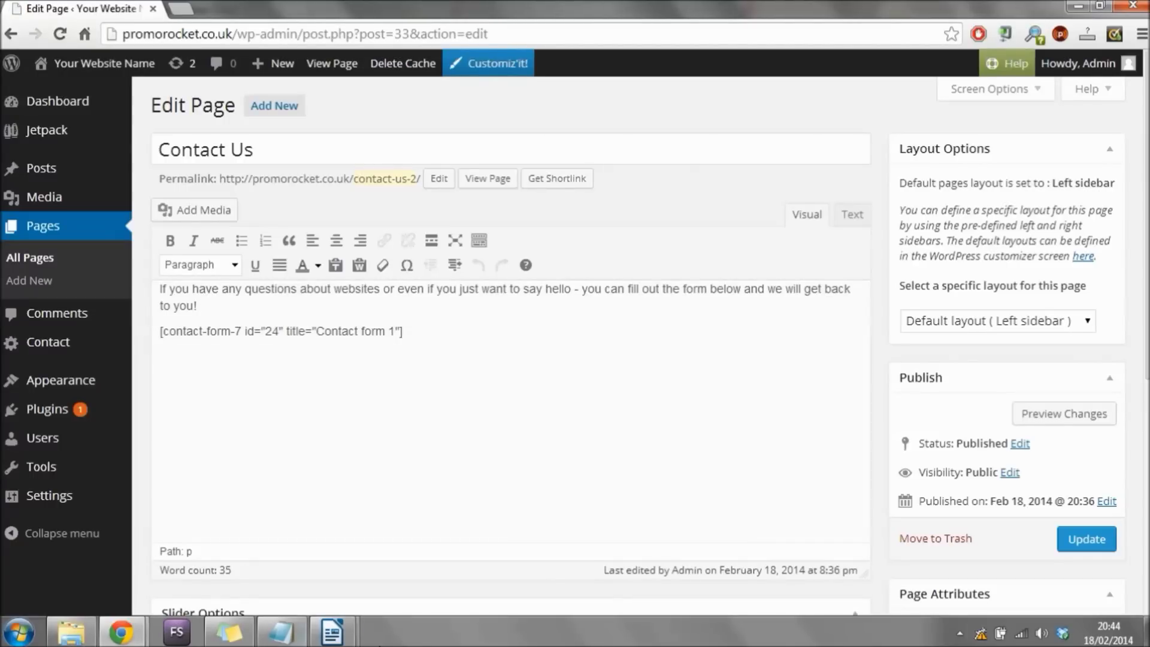
click(1040, 96)
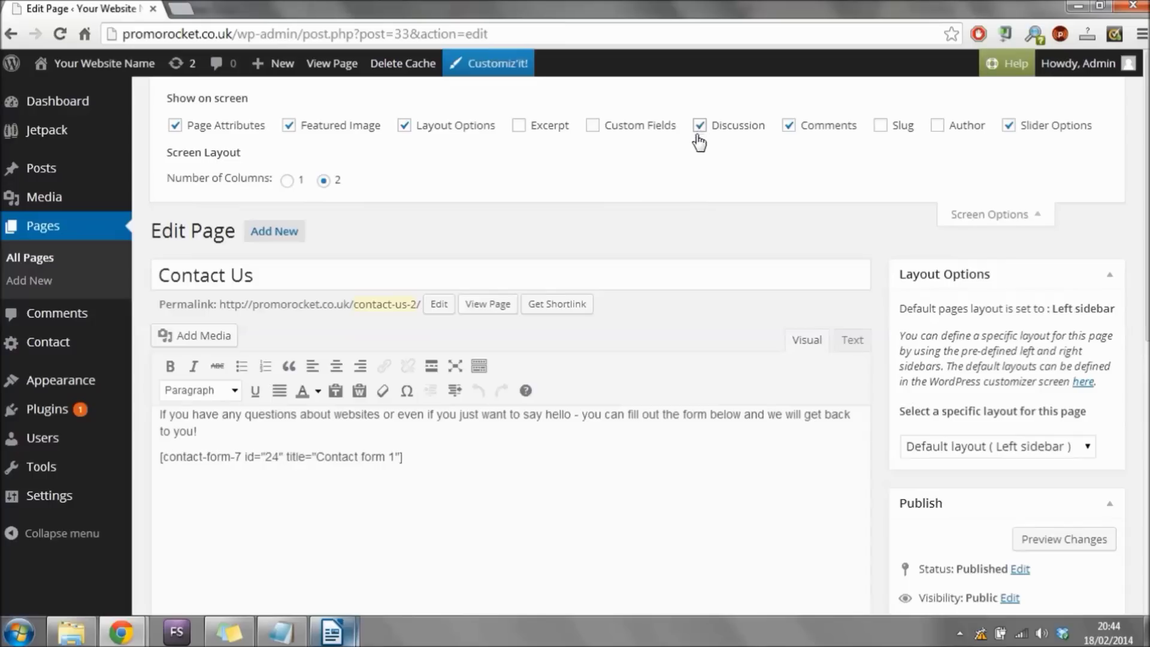
Untick Allow comments and Allow trackbacks and pingbacks, then update the Contact Us page.
scroll(649, 333, down, 7)
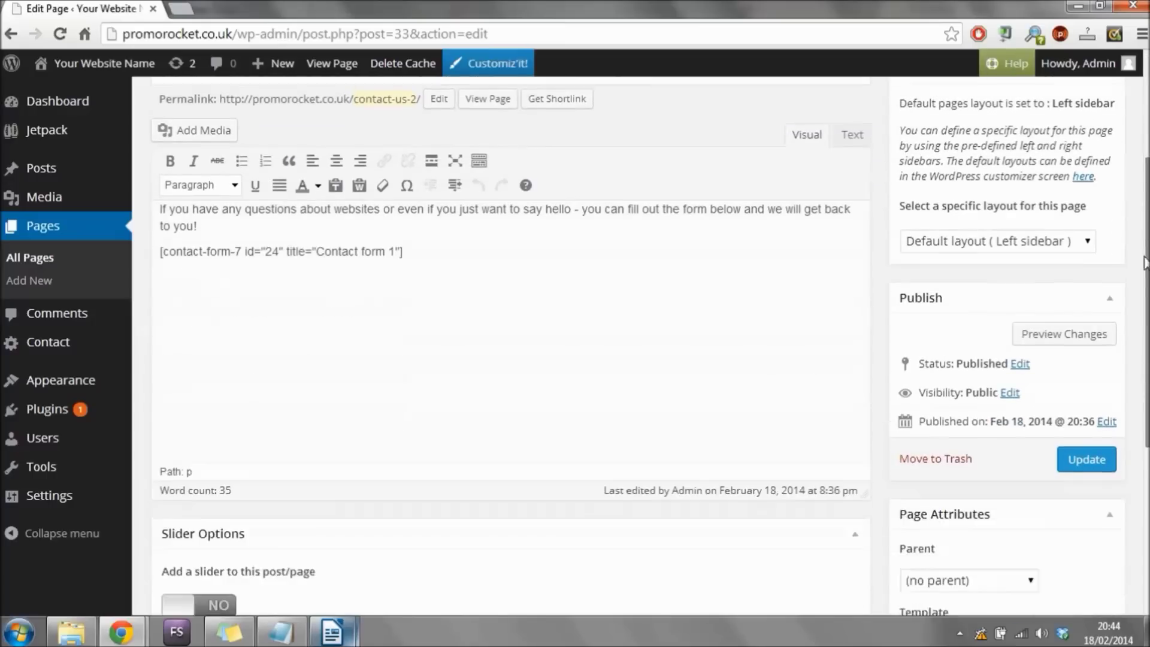
scroll(580, 338, down, 2)
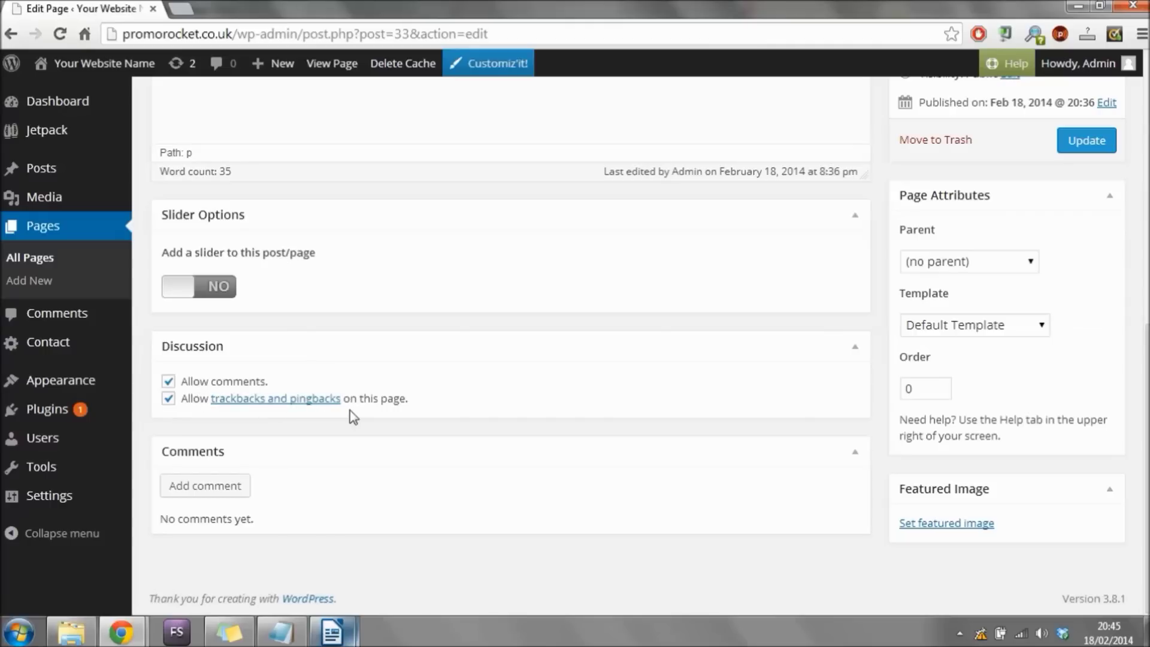
click(169, 398)
click(169, 382)
scroll(1147, 369, up, 4)
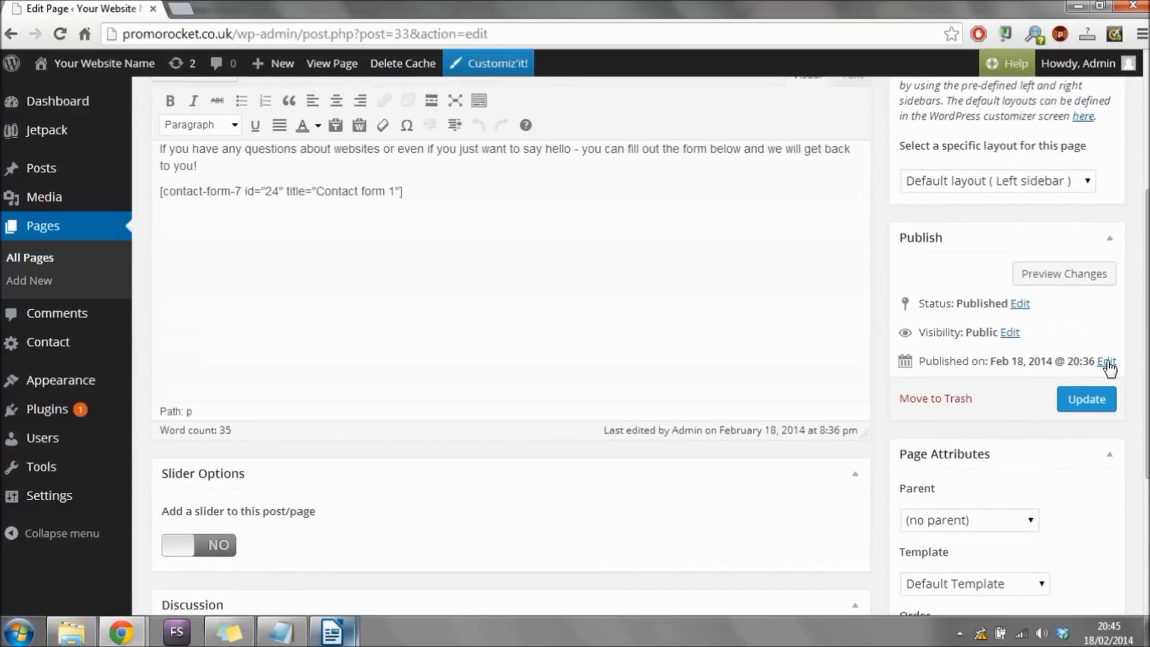
click(1106, 403)
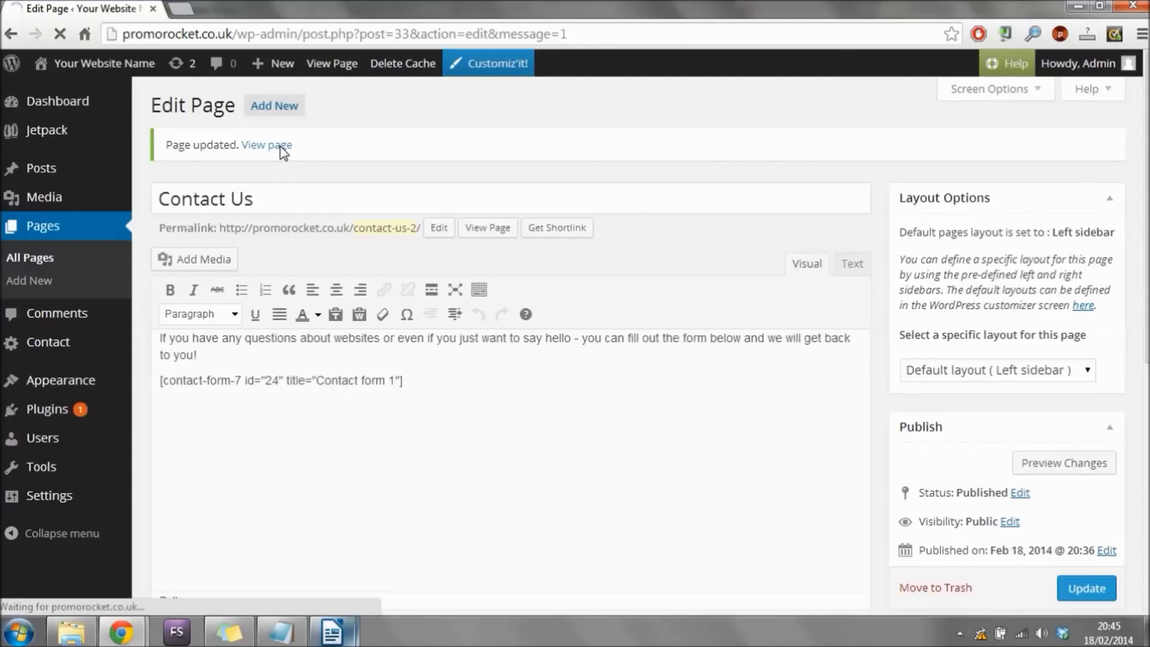
Scroll the live Contact Us page to confirm it ends after the form with no comments.
click(288, 150)
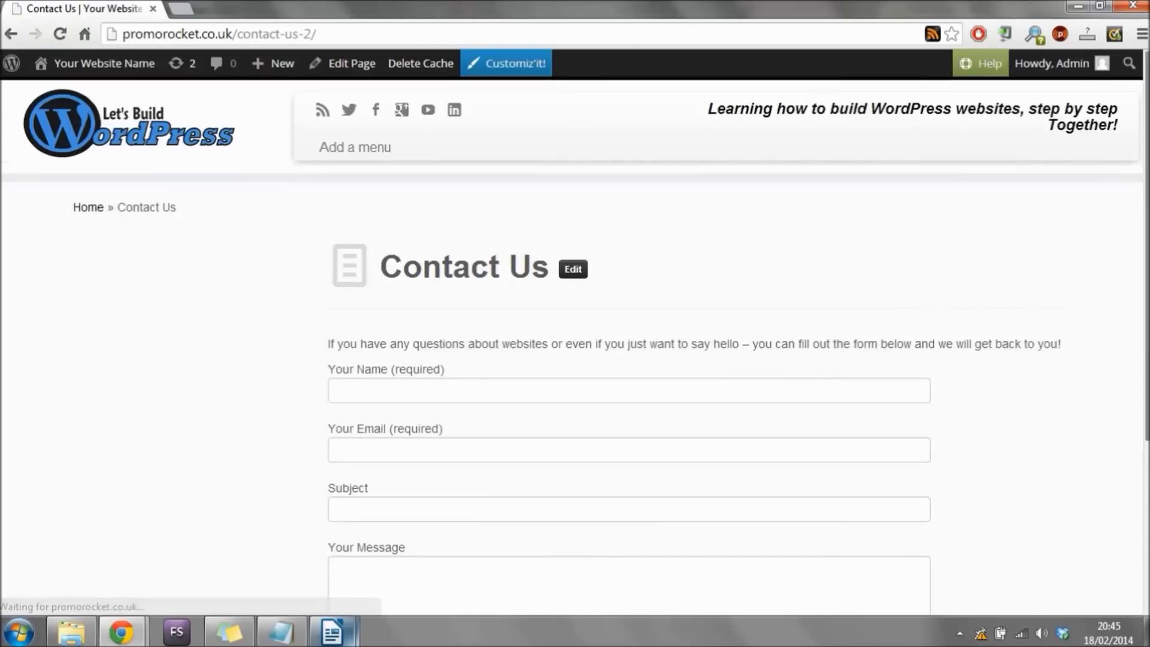
scroll(575, 347, down, 4)
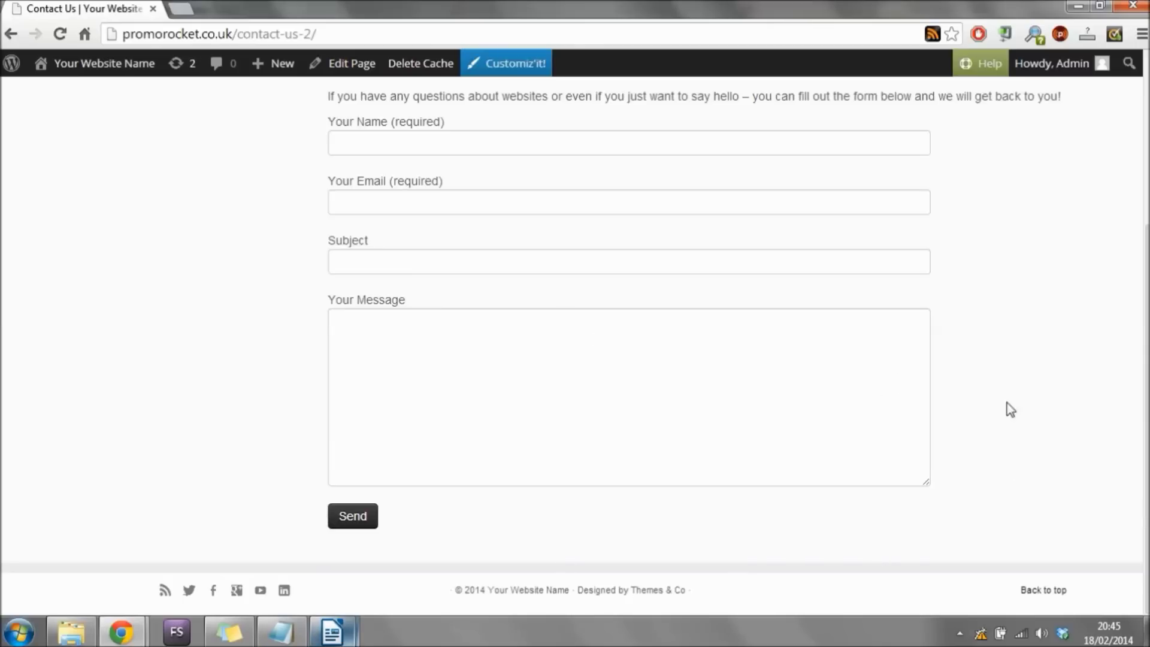
scroll(1097, 284, up, 5)
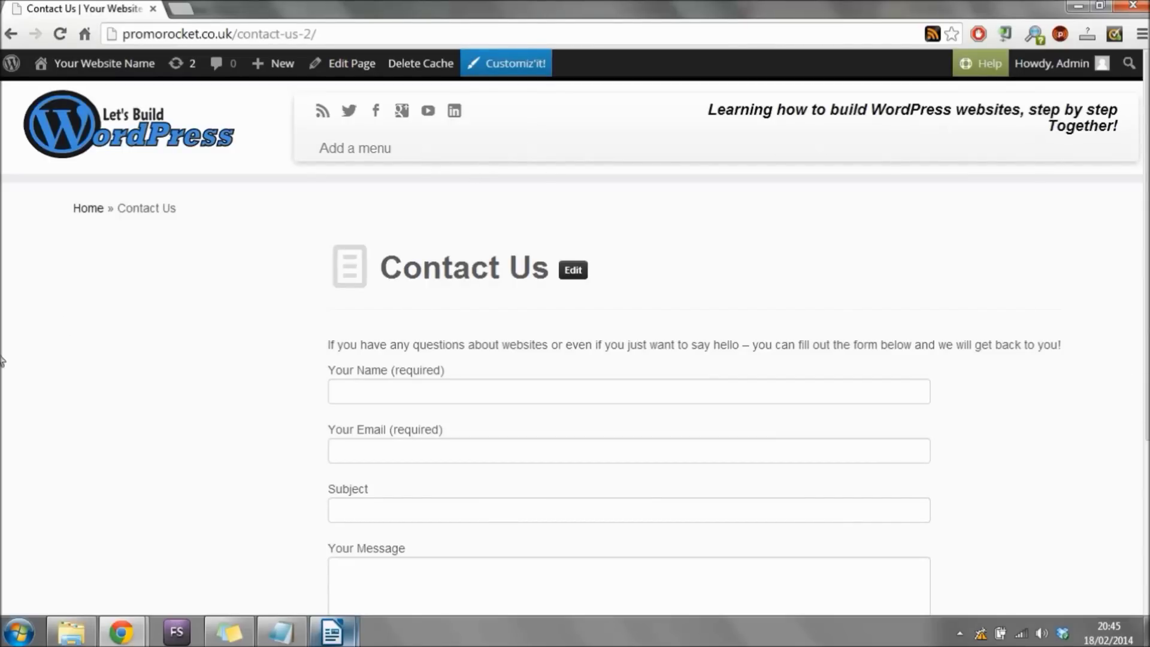
scroll(294, 305, down, 4)
scroll(148, 263, up, 4)
scroll(120, 341, down, 4)
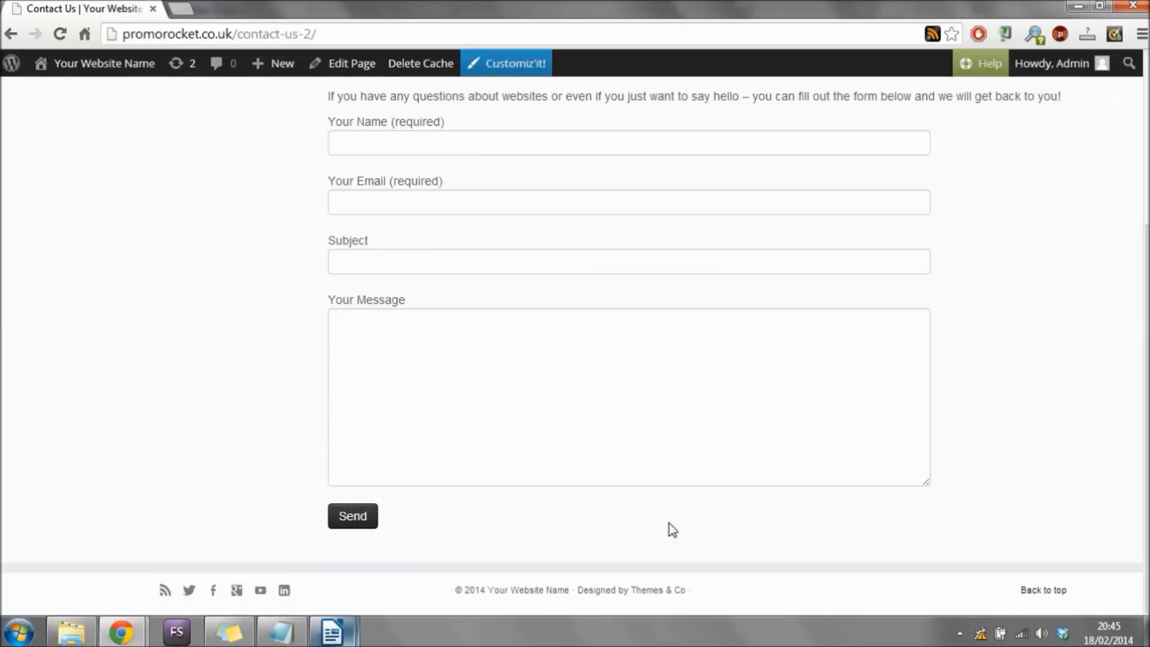
scroll(676, 500, up, 4)
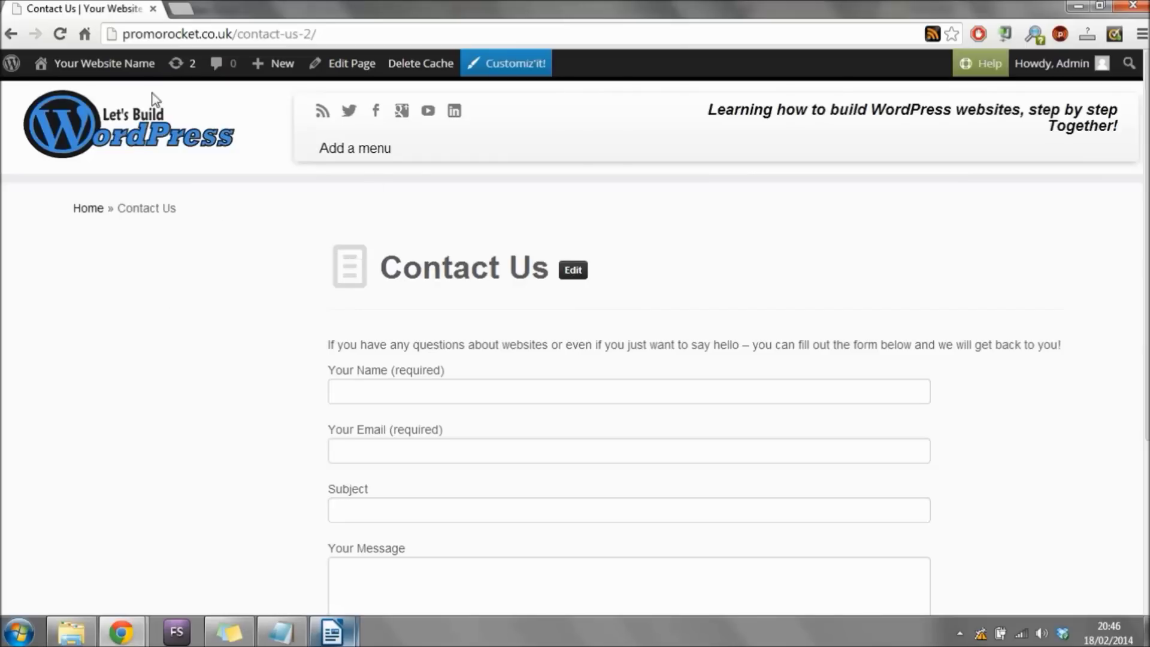
Go from the dashboard through Appearance to the Menus editor showing Menu 1.
mouse_move(99, 67)
click(82, 97)
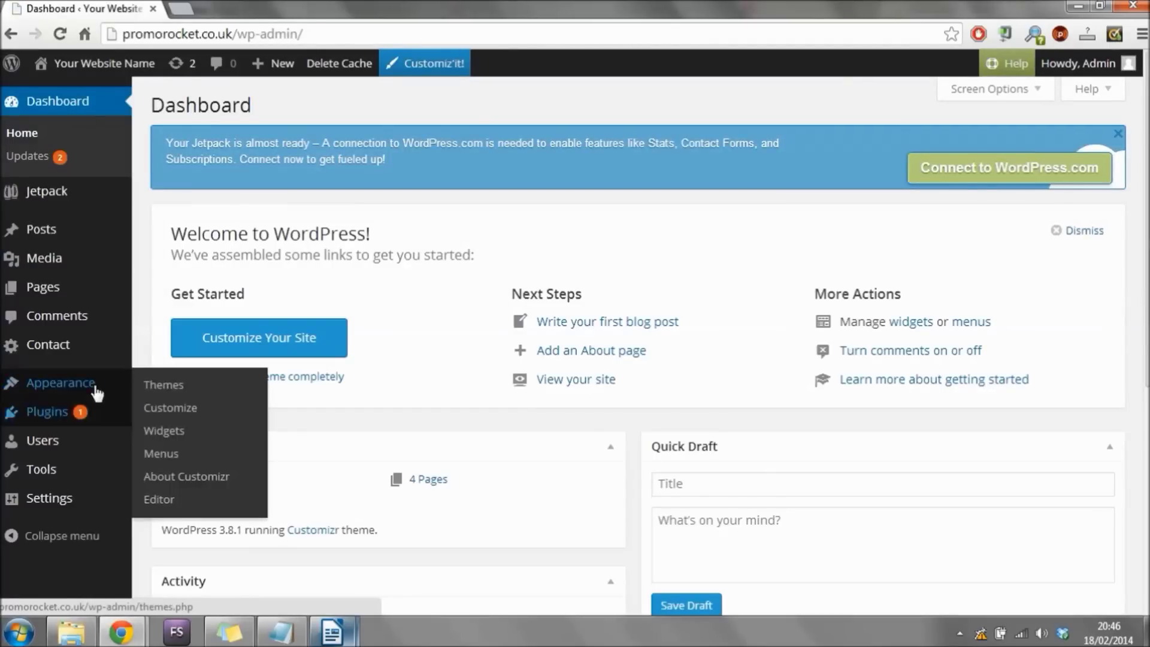
click(70, 384)
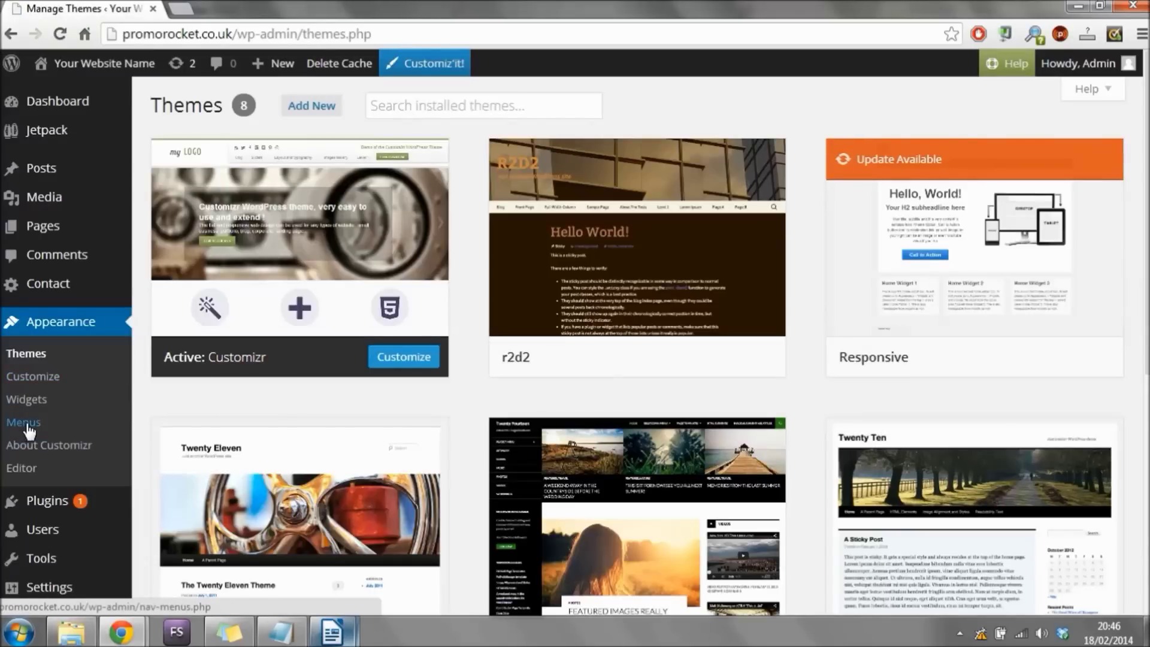
click(28, 425)
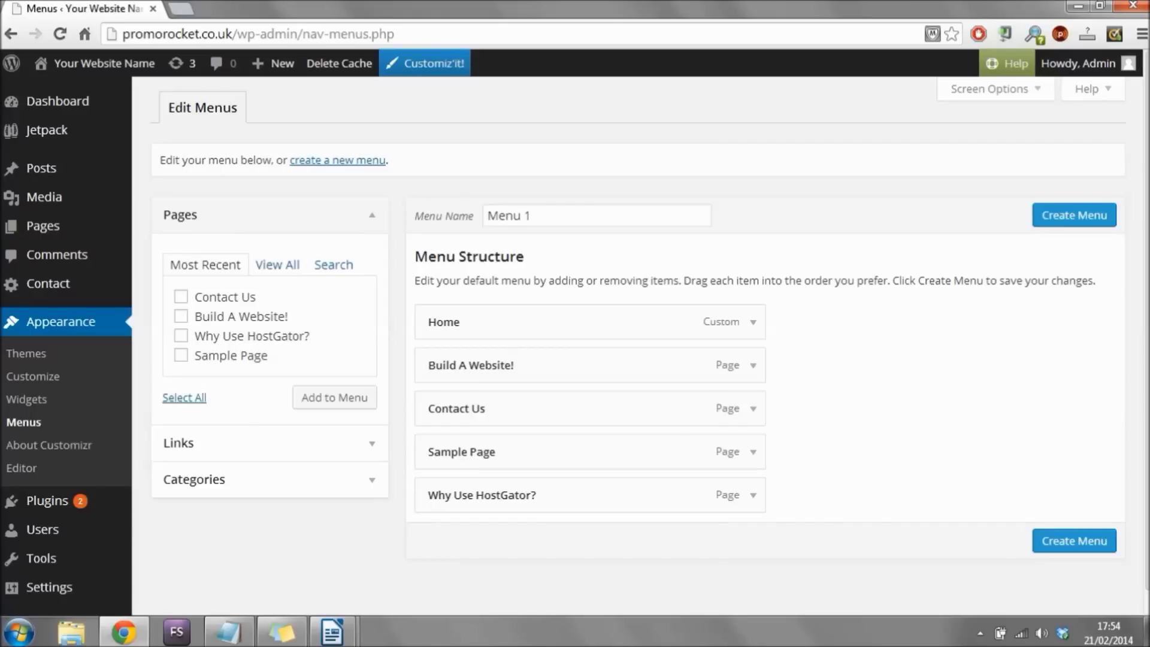
Create a new, empty menu named 'Main Menu'.
click(355, 164)
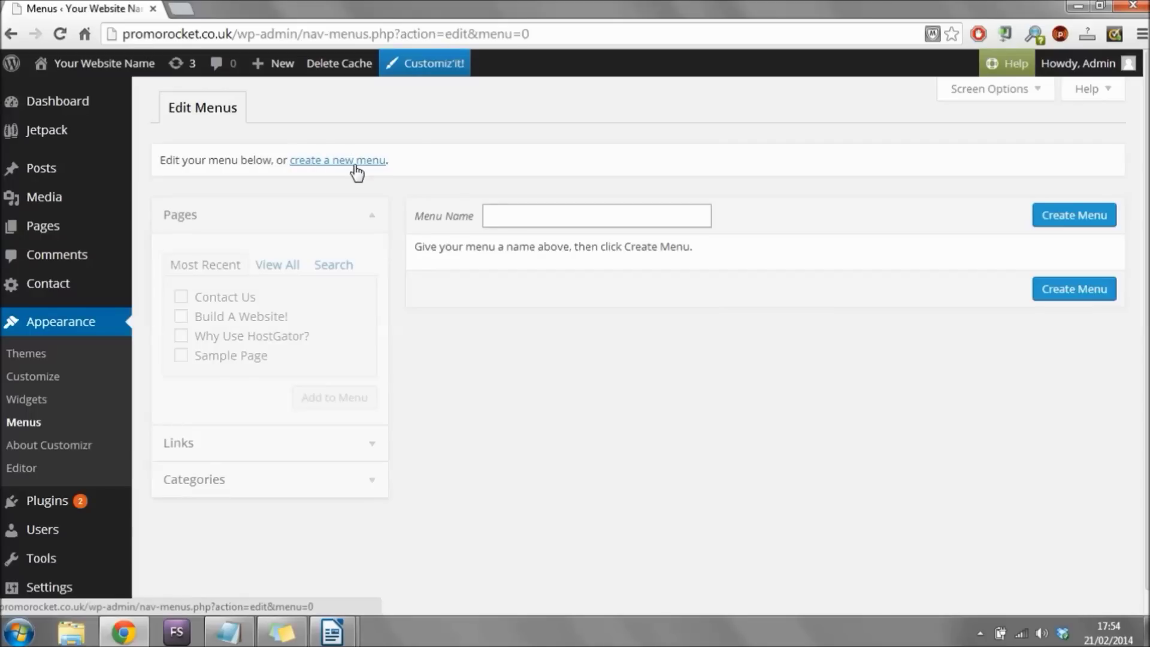
click(577, 216)
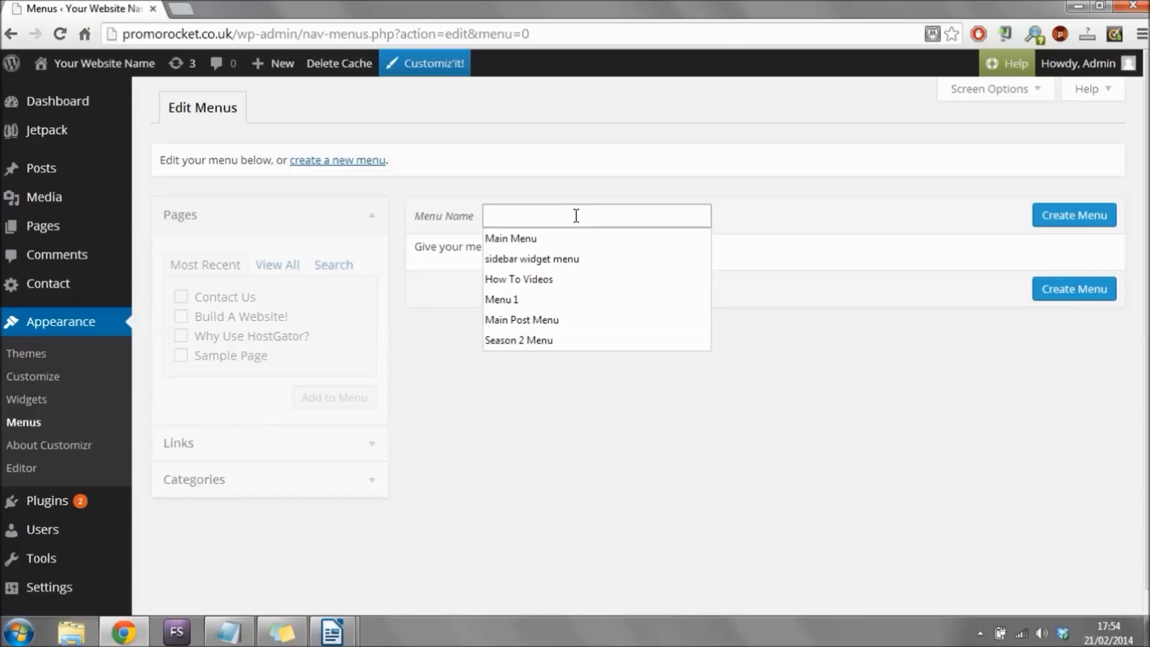
text(Main Menu)
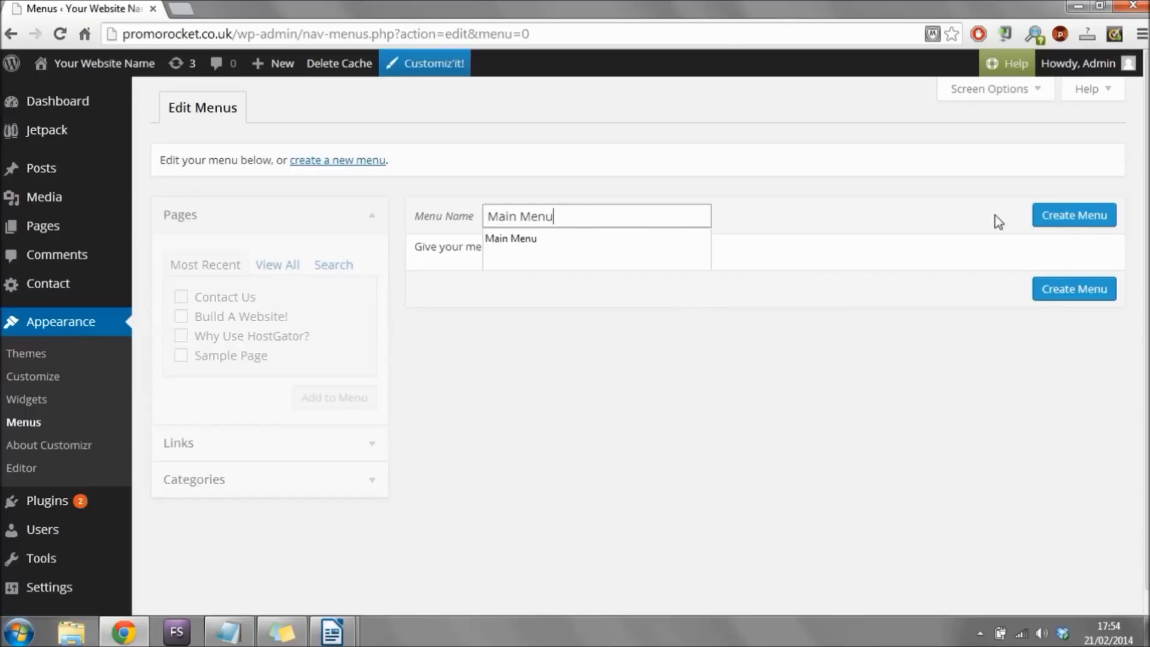
click(1049, 219)
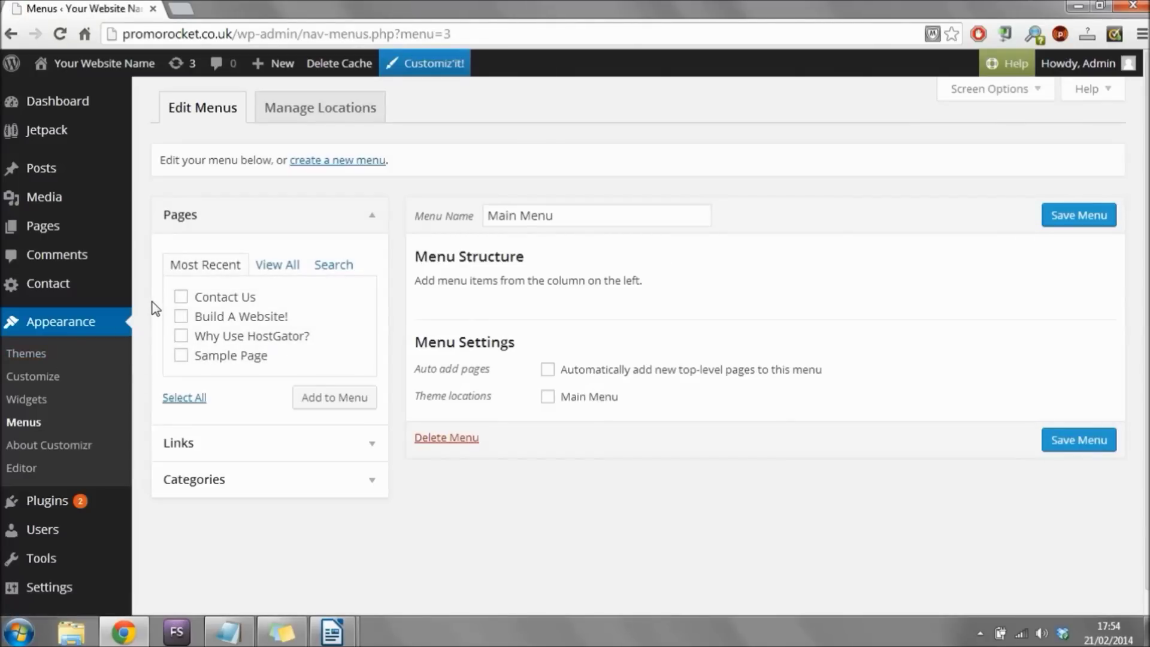
Add the Contact Us, Build A Website! and Why Use HostGator? pages to Main Menu.
click(181, 297)
click(181, 316)
click(333, 404)
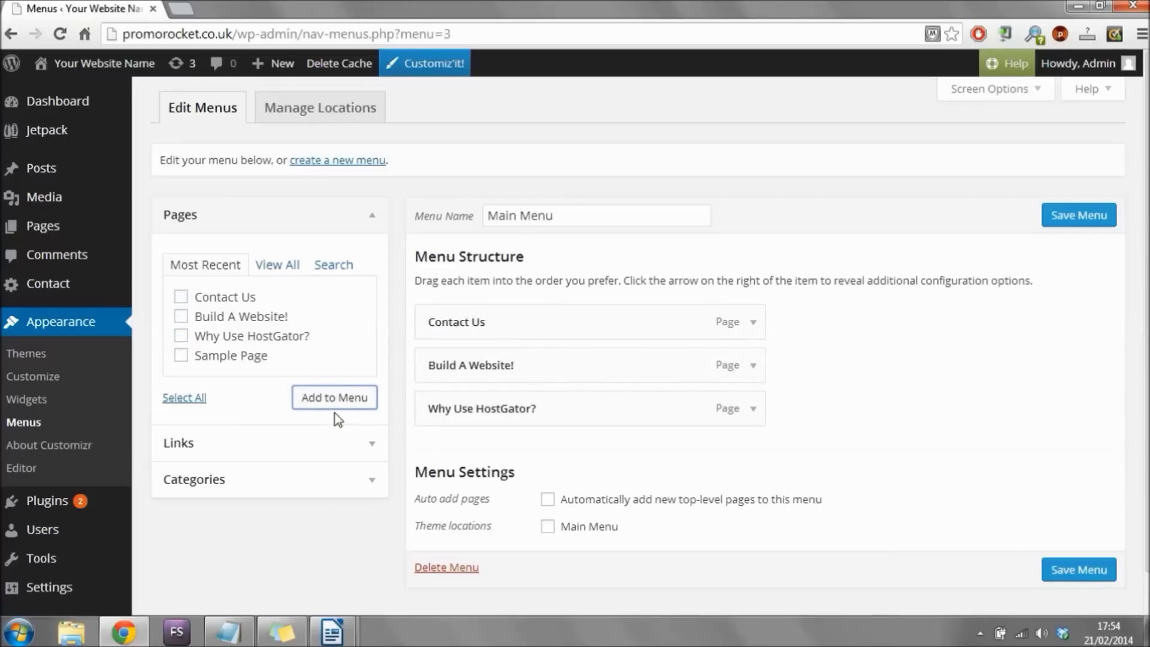
Reorder the top-level items to Build A Website!, Why Use HostGator?, Contact Us.
drag(507, 313, 455, 363)
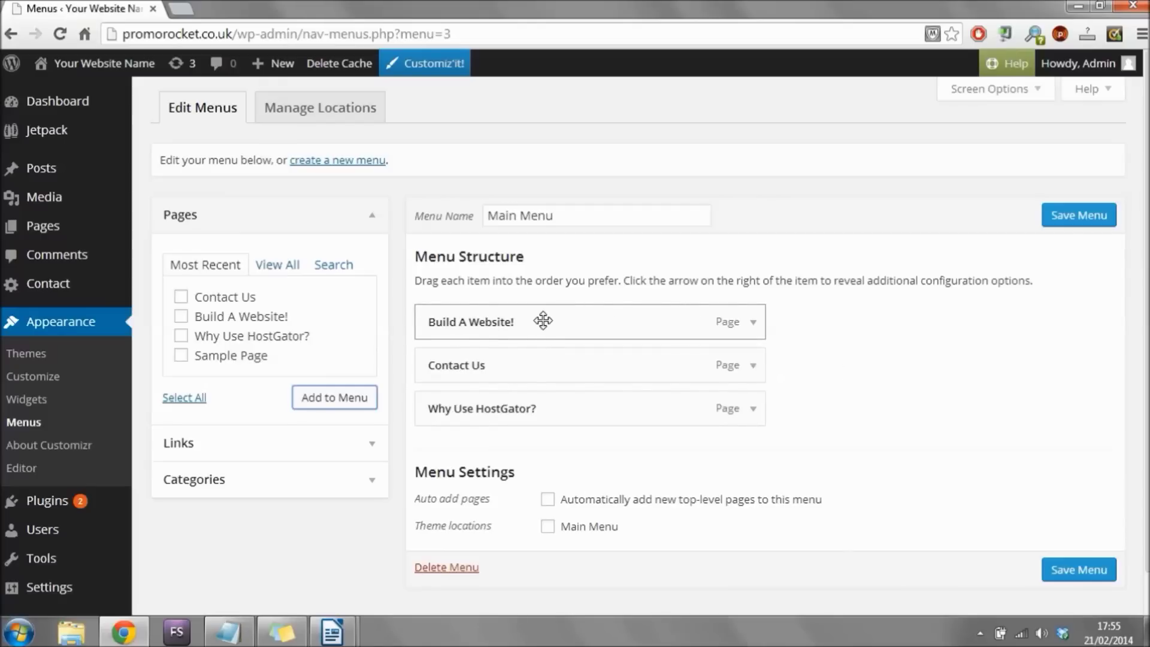
drag(504, 408, 438, 367)
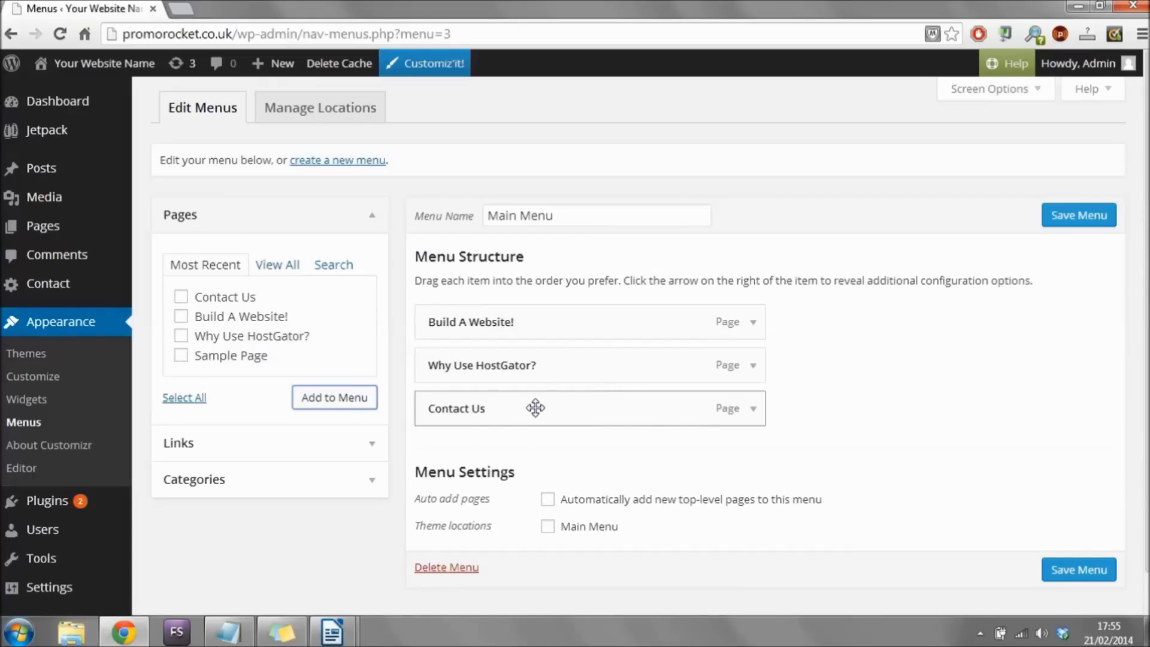
drag(500, 369, 564, 390)
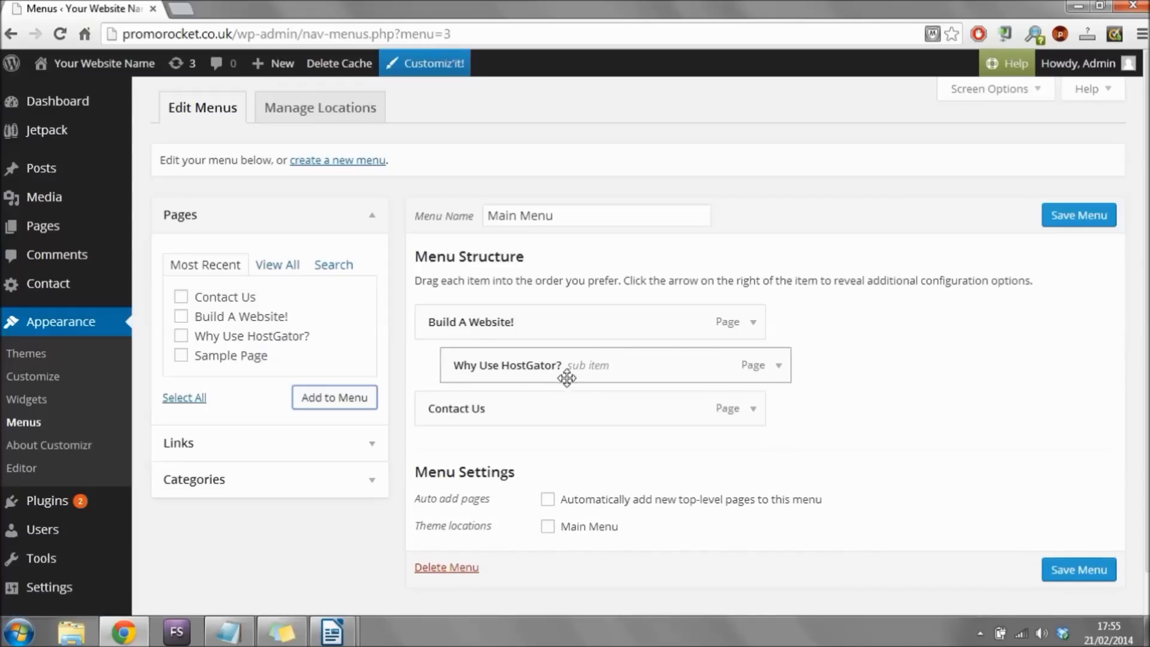
drag(626, 380, 486, 375)
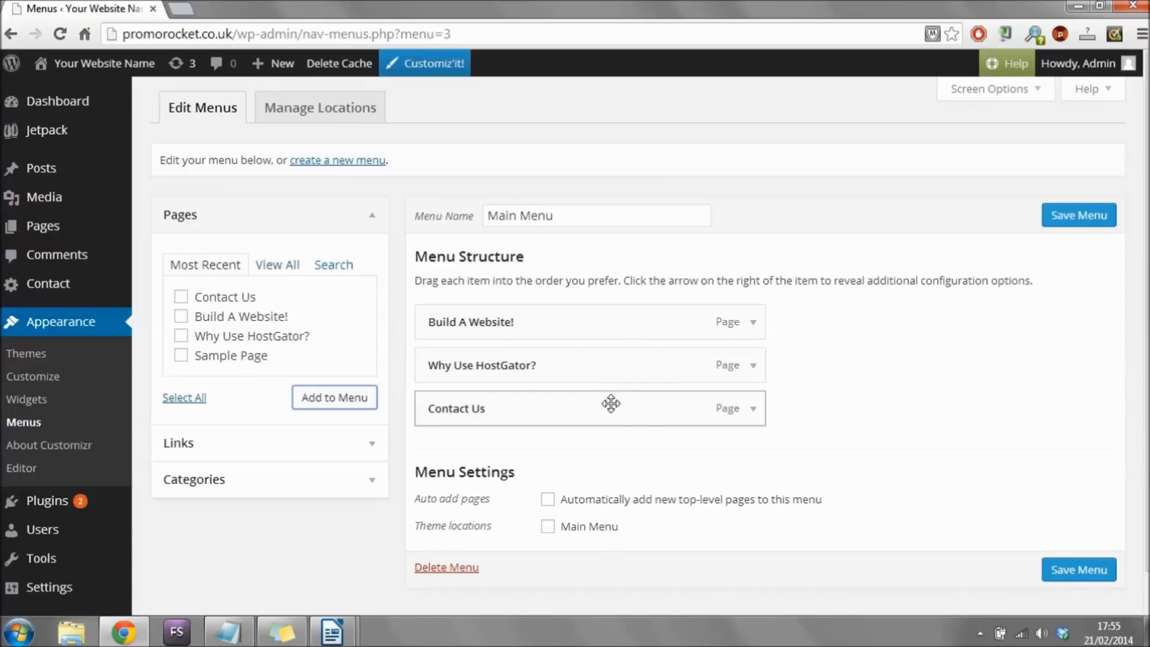
Assign the menu to the Main Menu theme location and save it.
scroll(910, 352, down, 2)
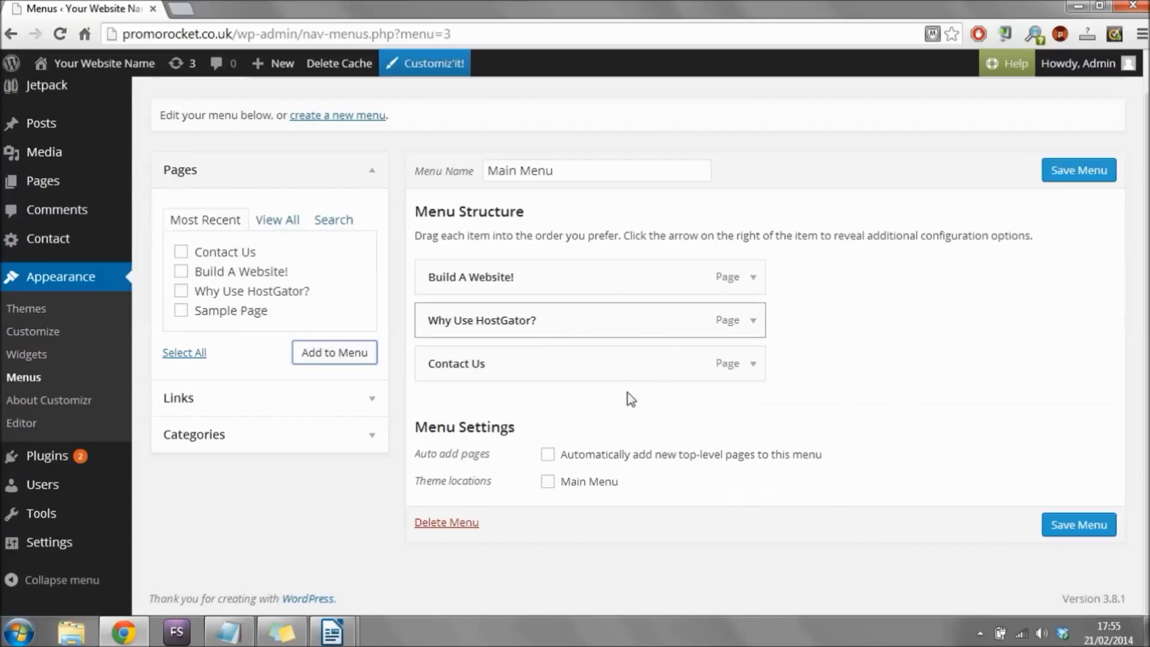
click(547, 482)
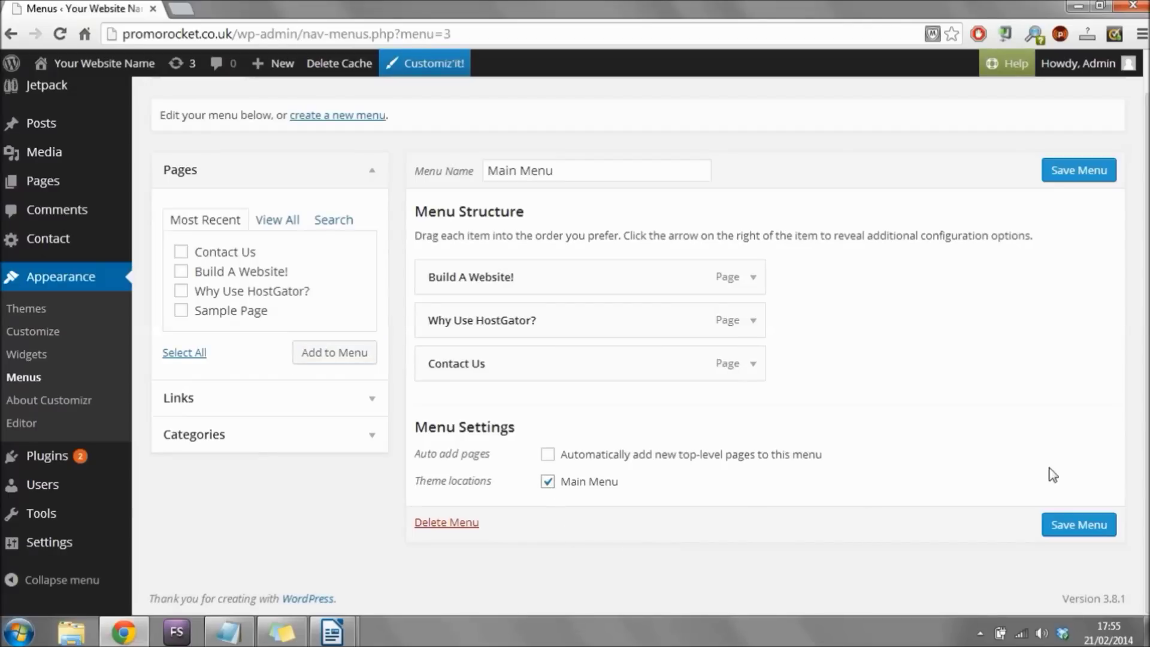
click(1061, 531)
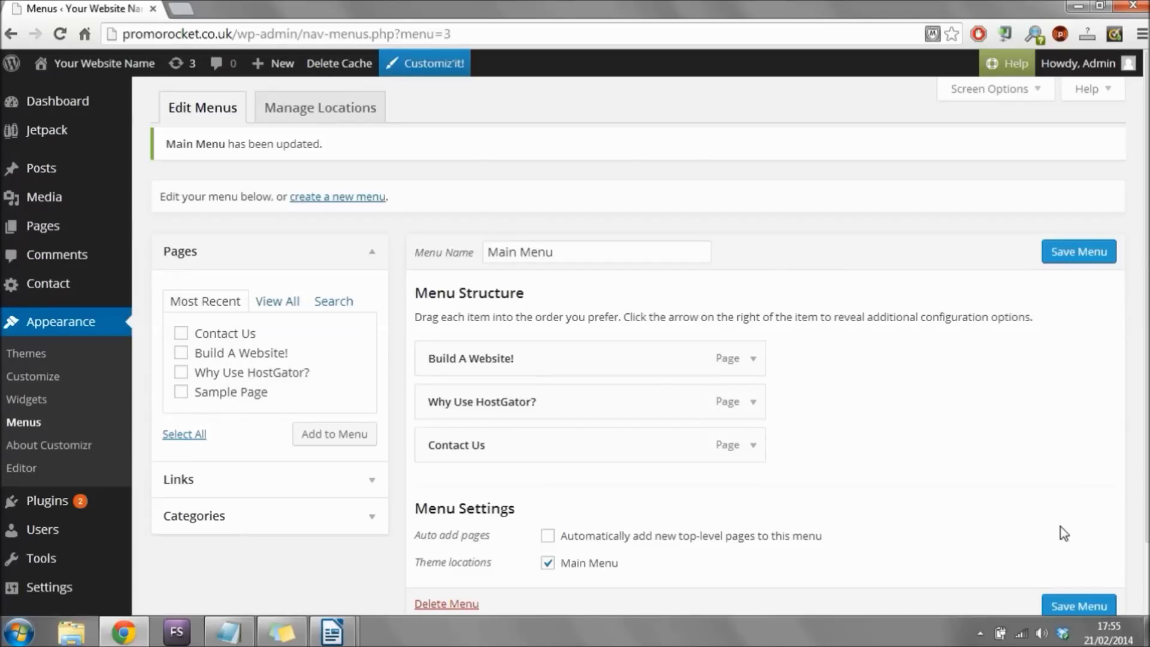
On the live site, view Contact Us, Why Use HostGator? and Build A Website! from the header menu.
mouse_move(120, 68)
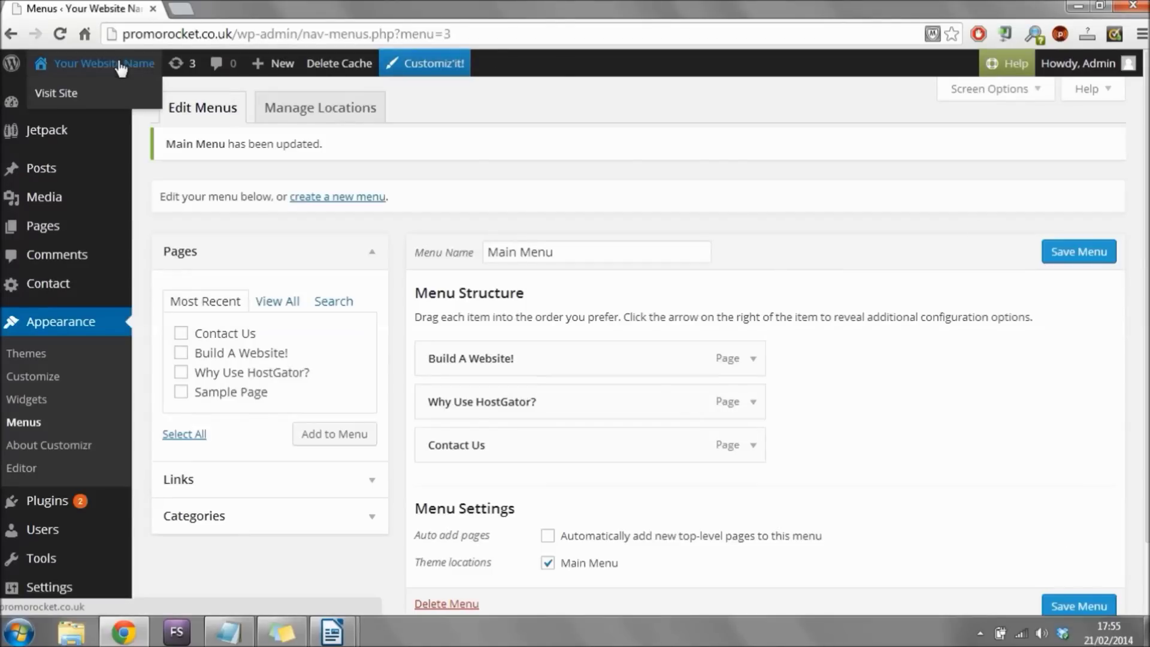
click(72, 94)
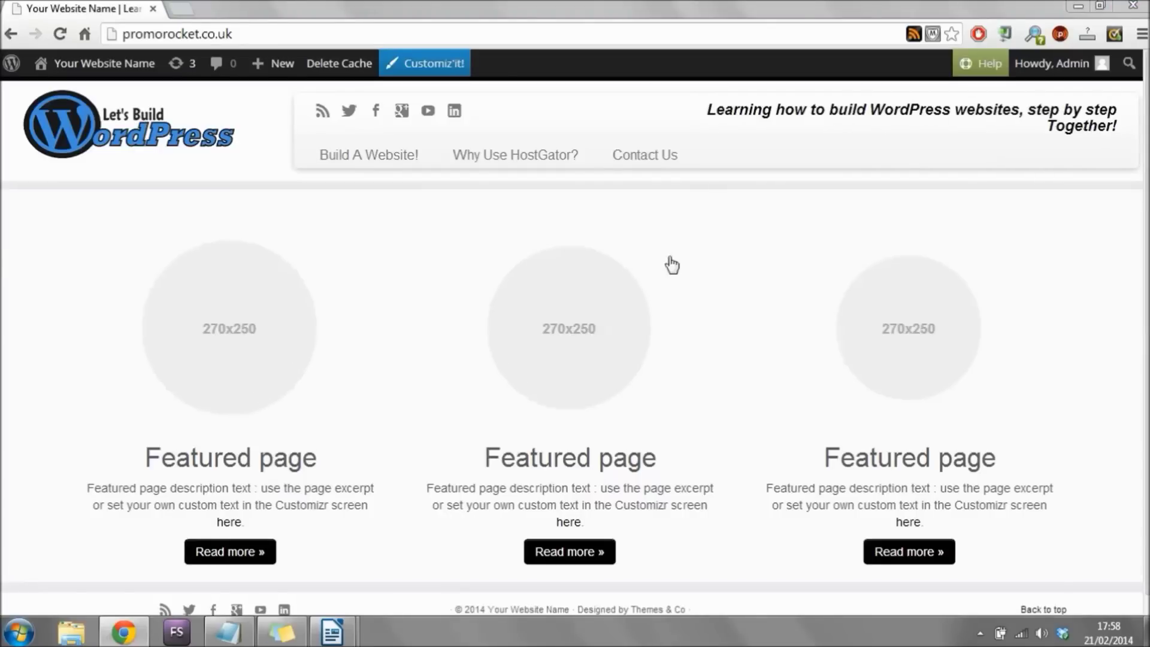
click(661, 161)
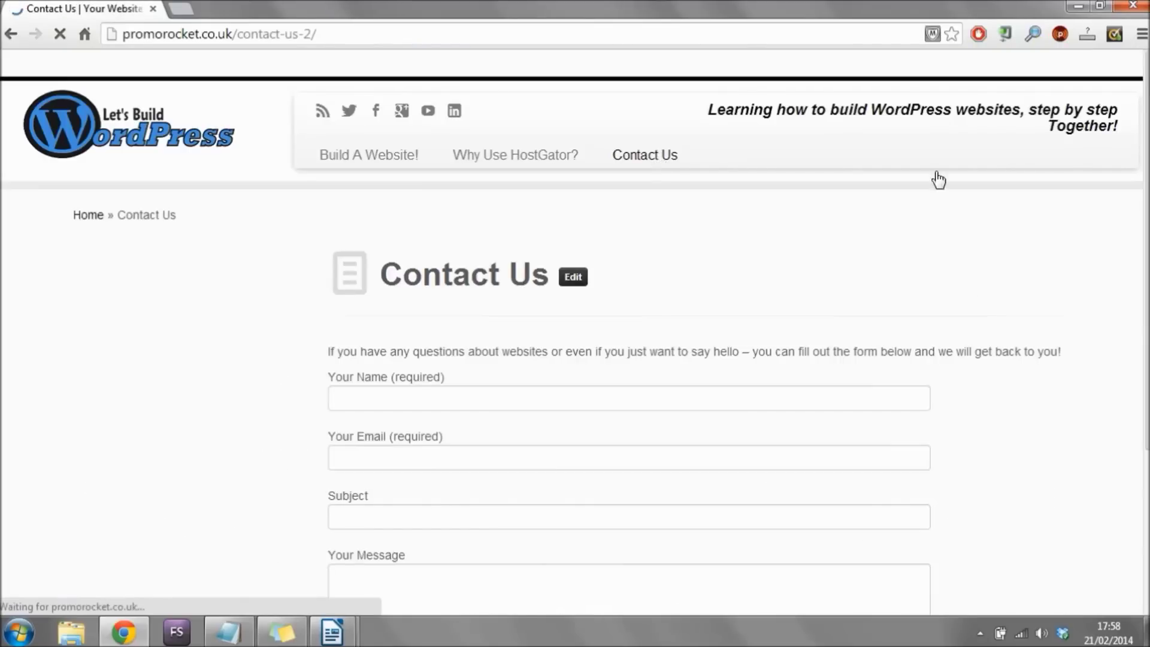
scroll(1100, 274, down, 4)
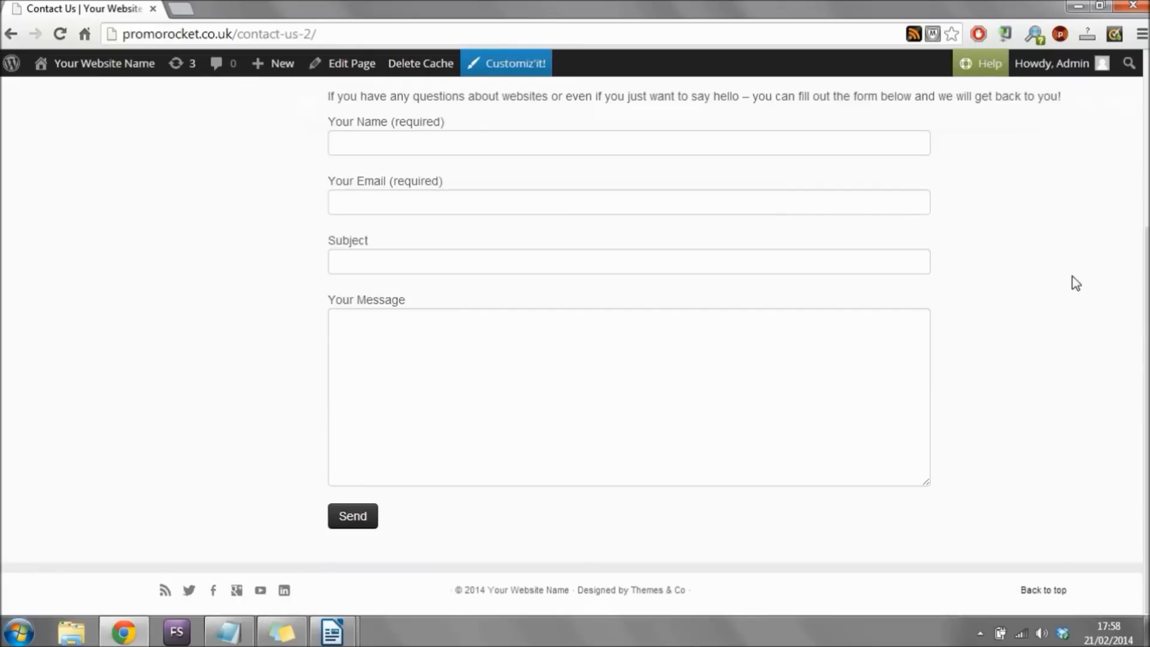
scroll(1074, 272, up, 4)
click(527, 160)
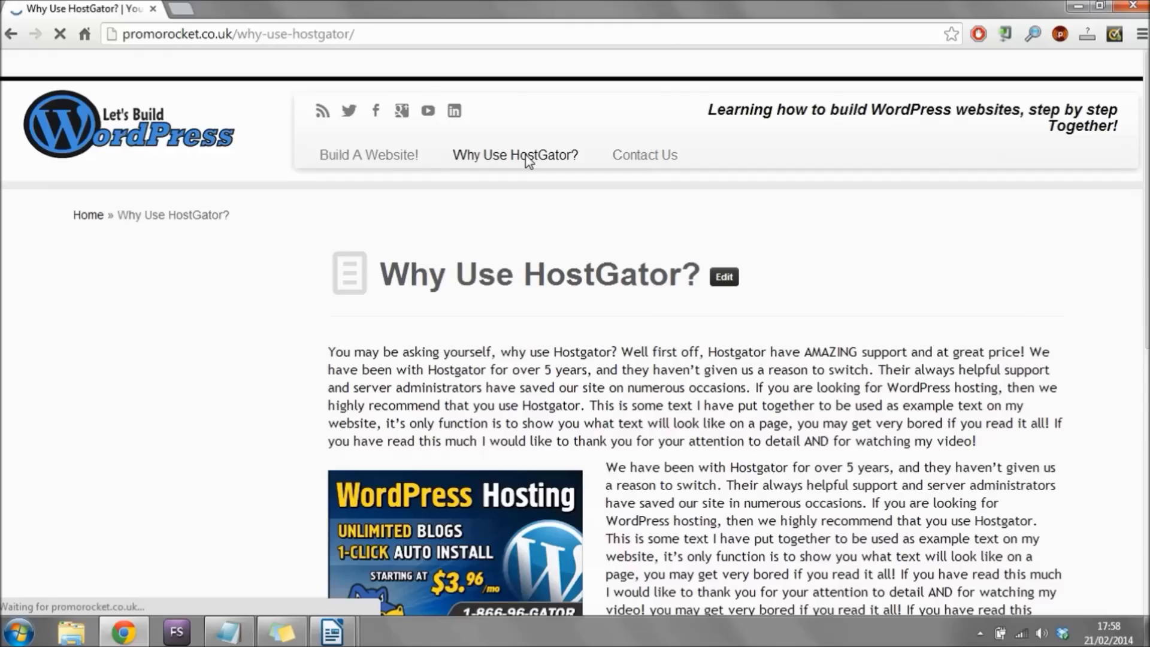
scroll(576, 245, down, 10)
scroll(574, 238, up, 5)
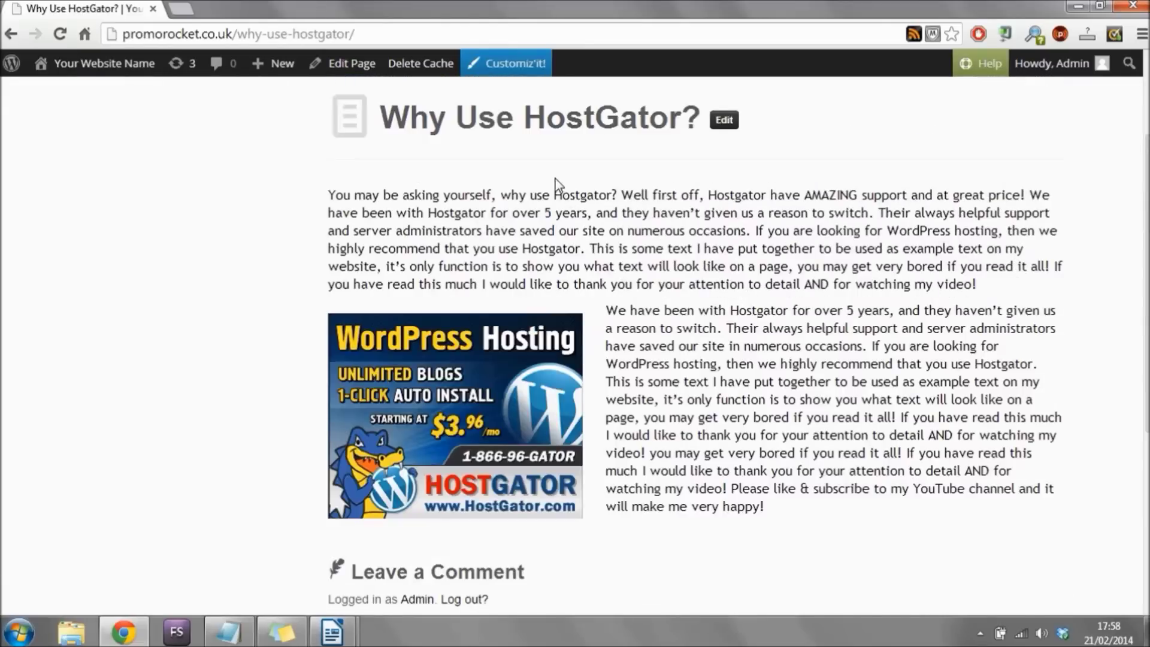
scroll(555, 178, up, 3)
click(382, 158)
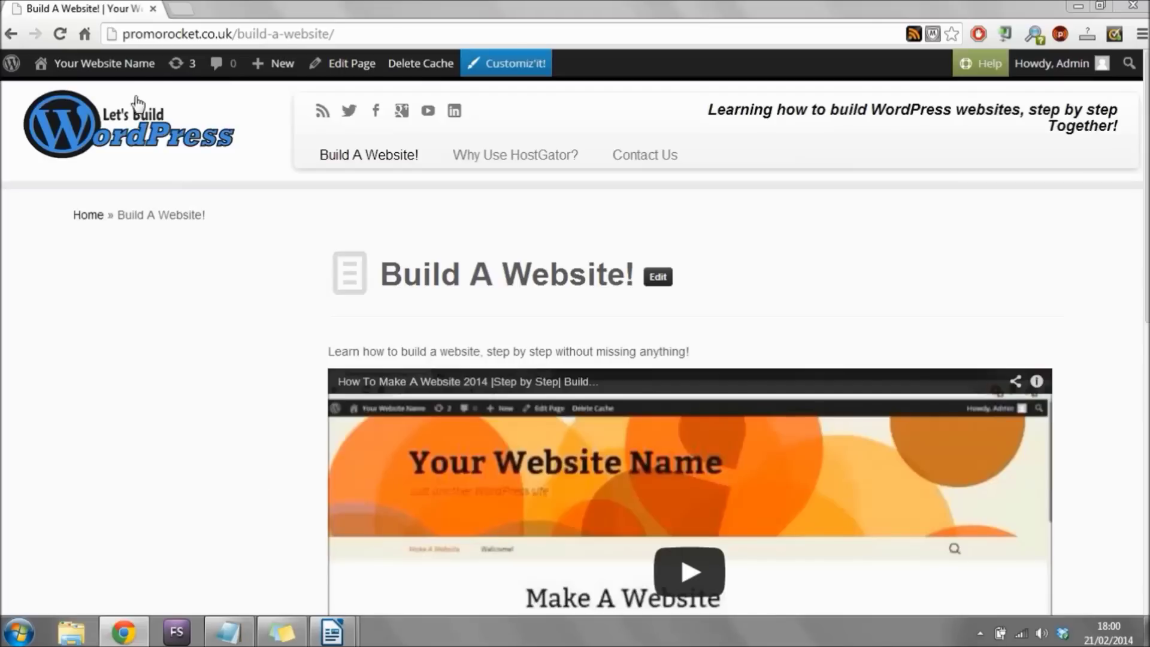
Return to the admin Dashboard and open Appearance > Menus showing Main Menu.
mouse_move(127, 65)
click(84, 95)
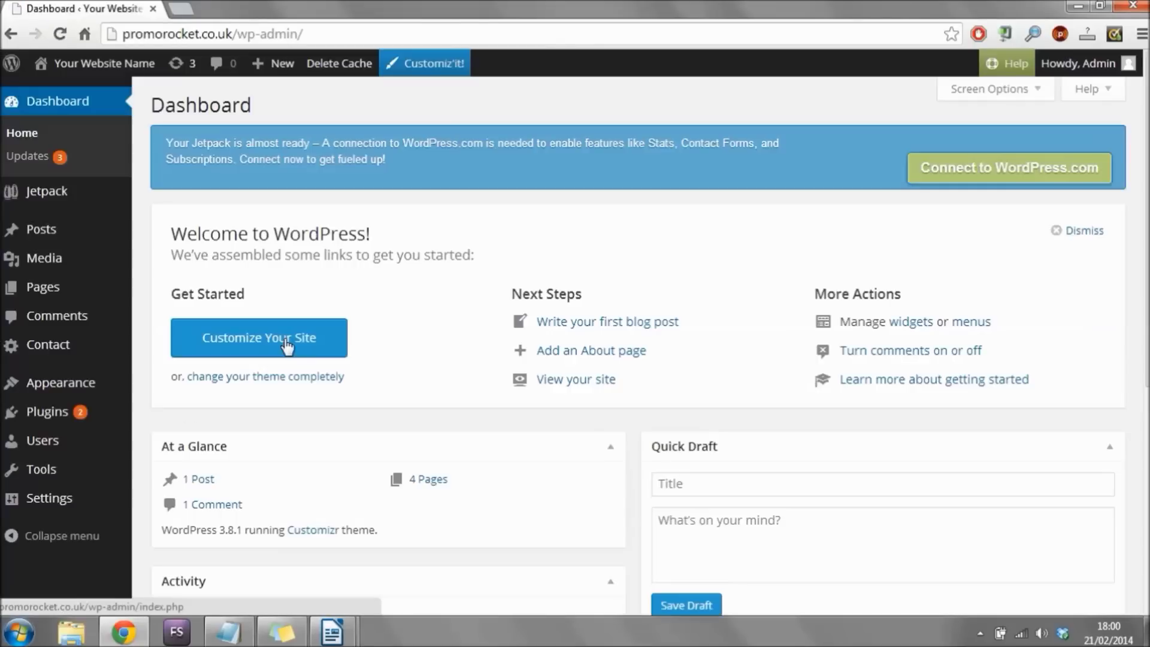
click(54, 385)
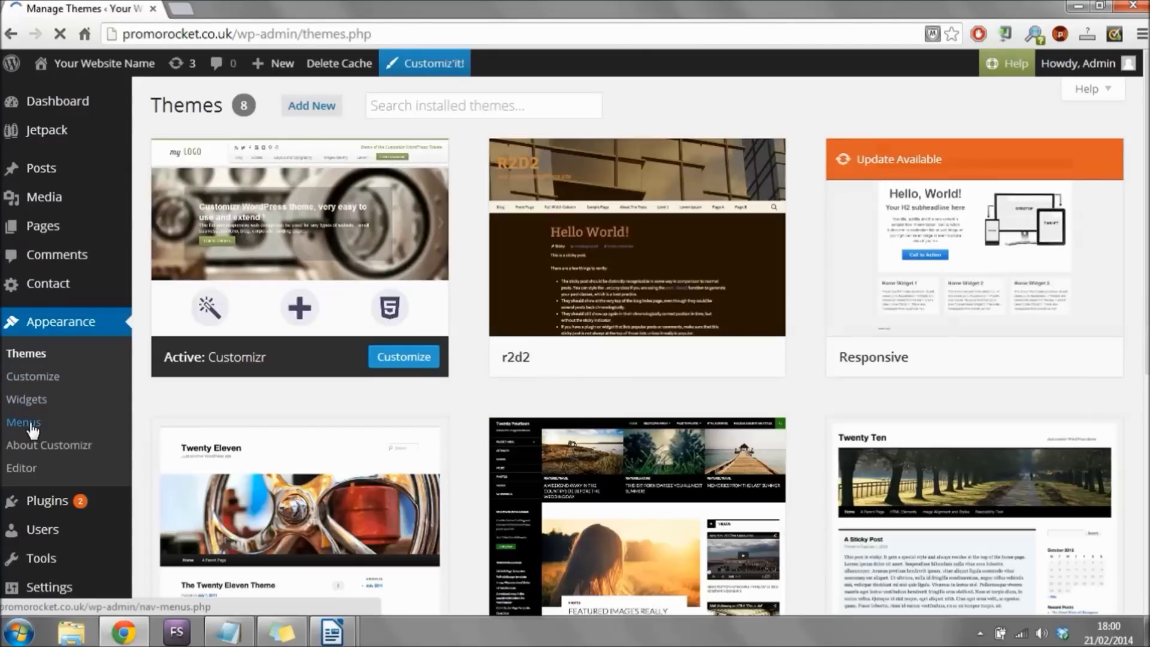
click(33, 430)
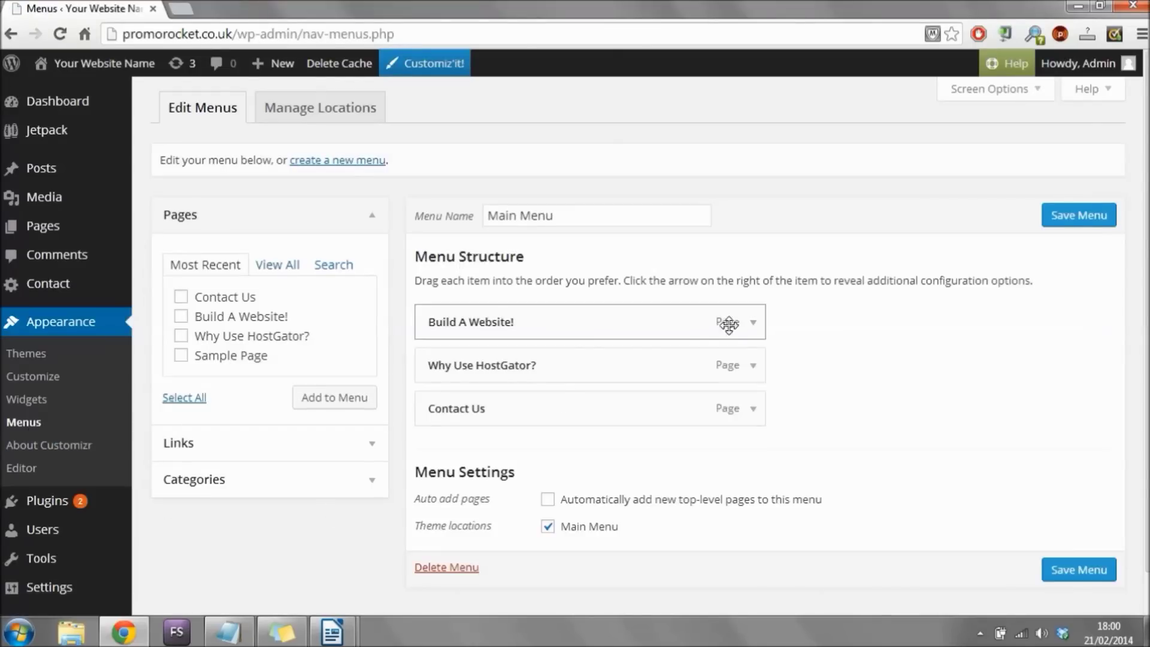
scroll(525, 277, down, 1)
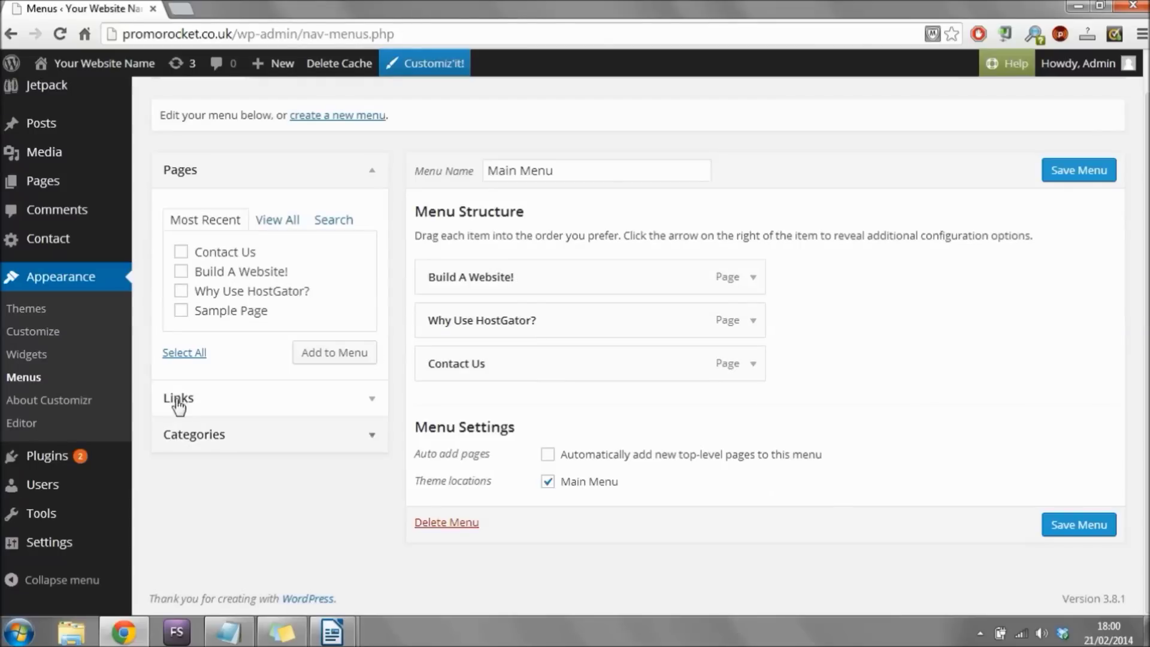
click(367, 401)
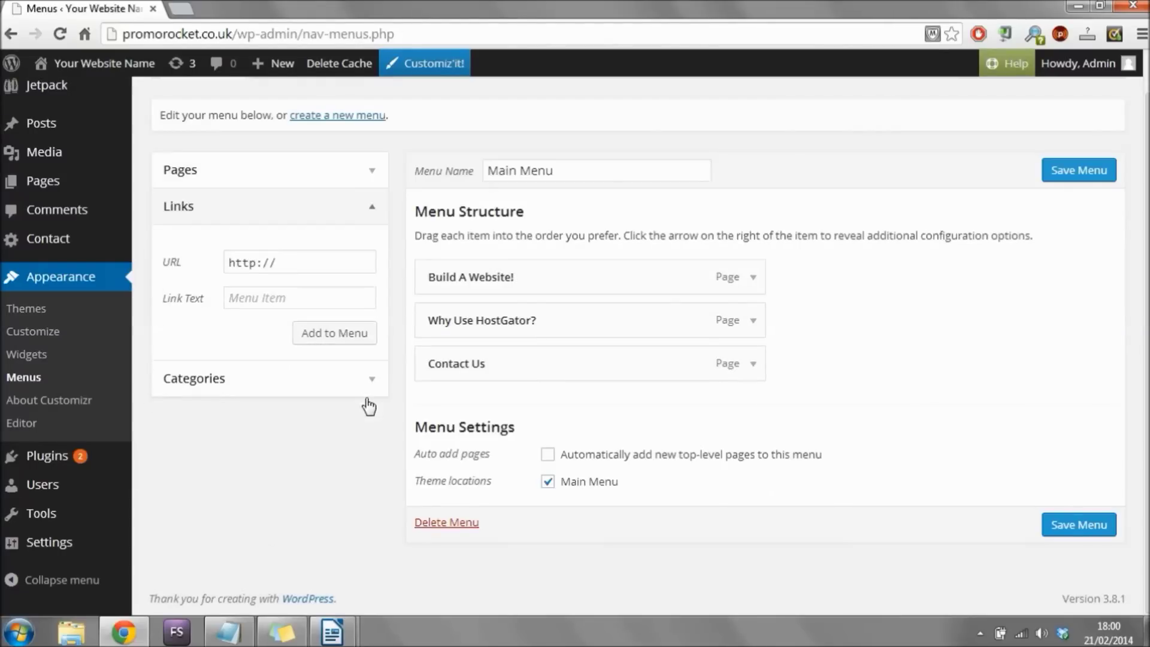
click(313, 263)
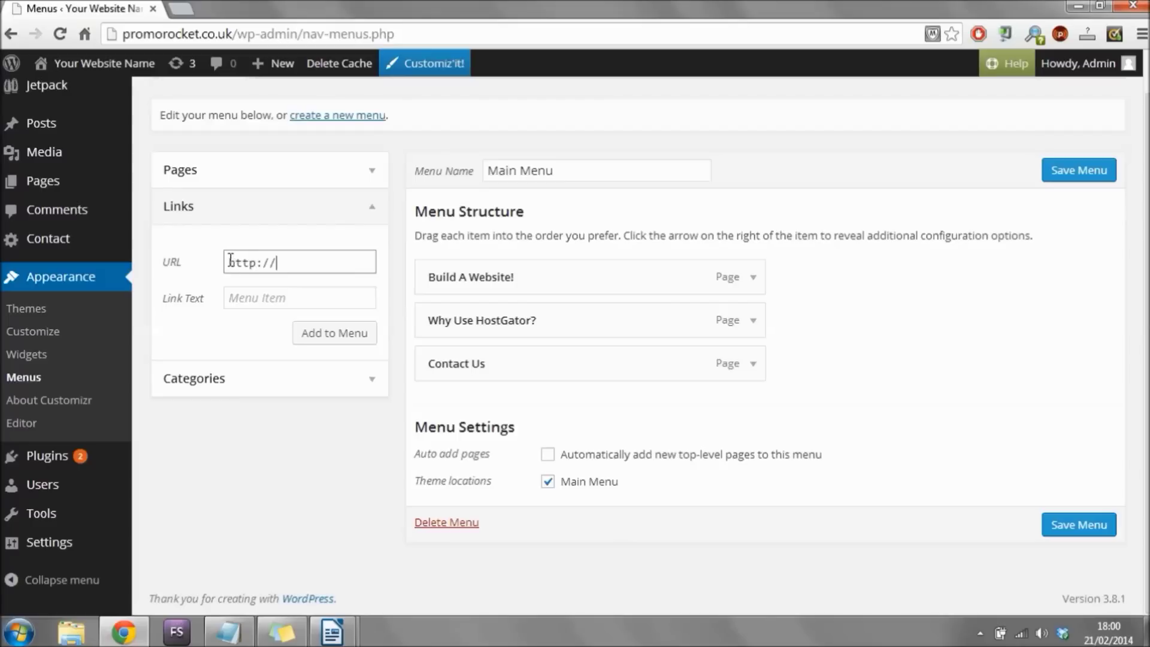
drag(233, 261, 300, 265)
click(311, 261)
text(www.promorocket.co.uk)
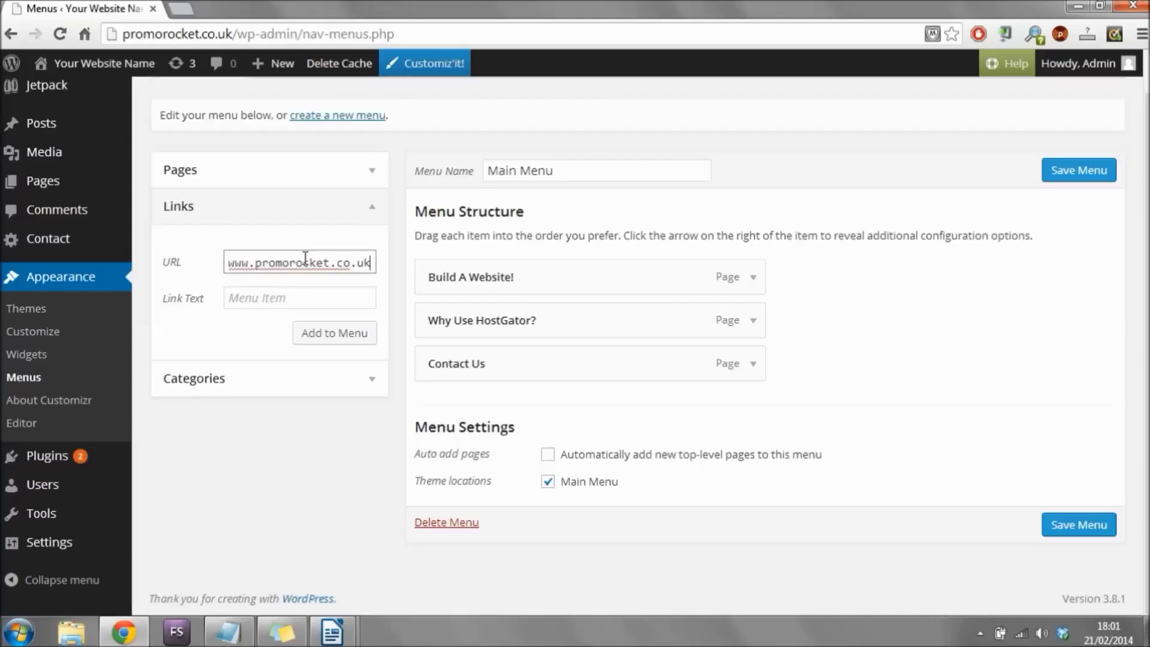
key(shift+End)
key(shift+Home)
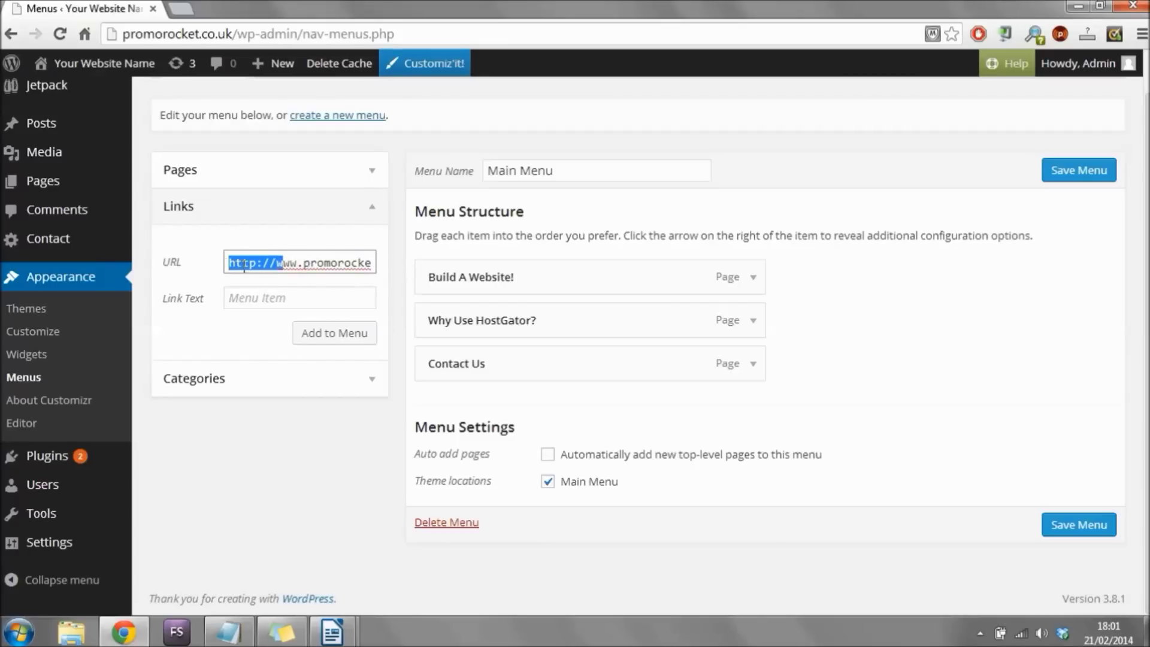
drag(276, 261, 265, 262)
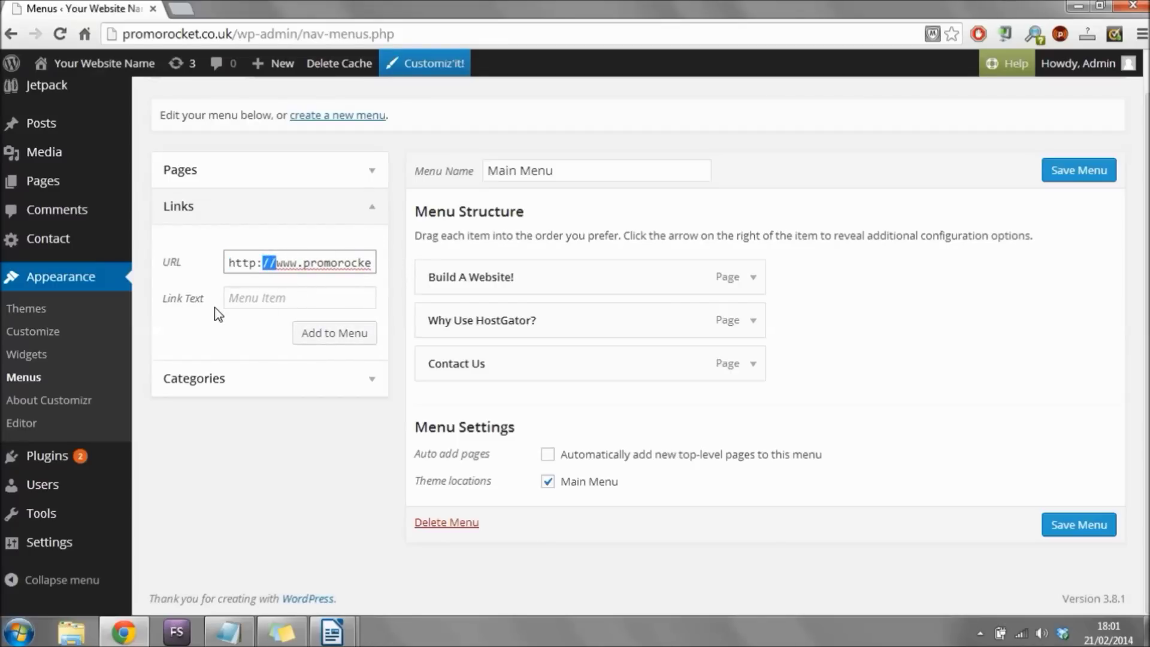
click(280, 298)
text(Home)
Add the Home link, move it to the top of Main Menu, and save.
click(330, 335)
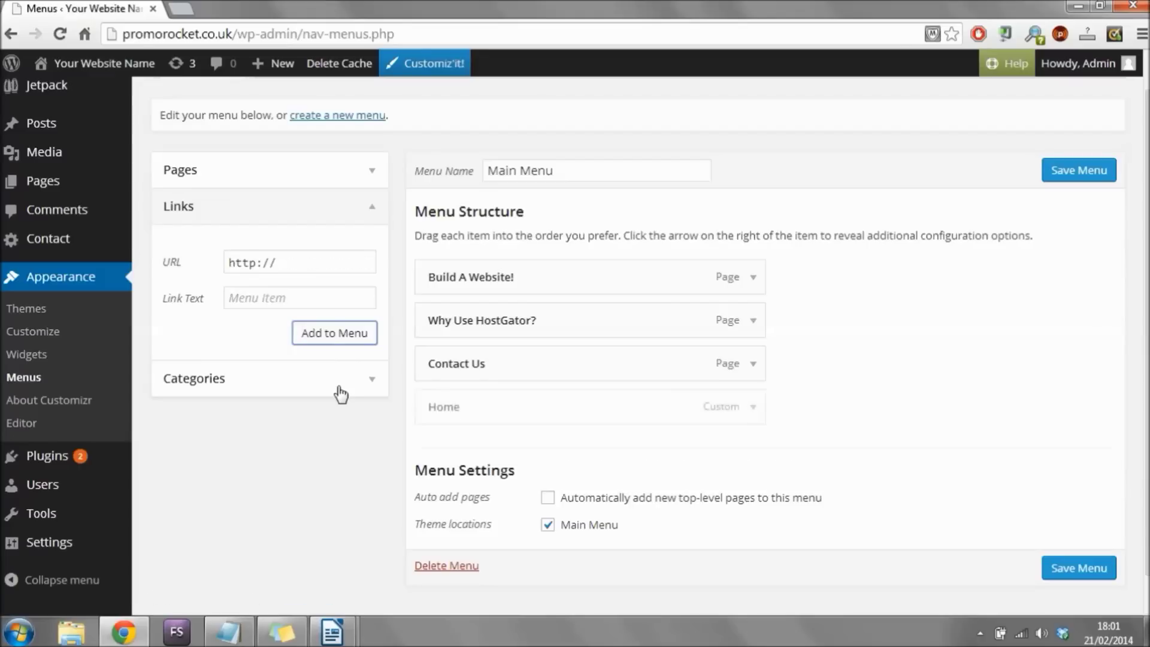
drag(524, 411, 469, 256)
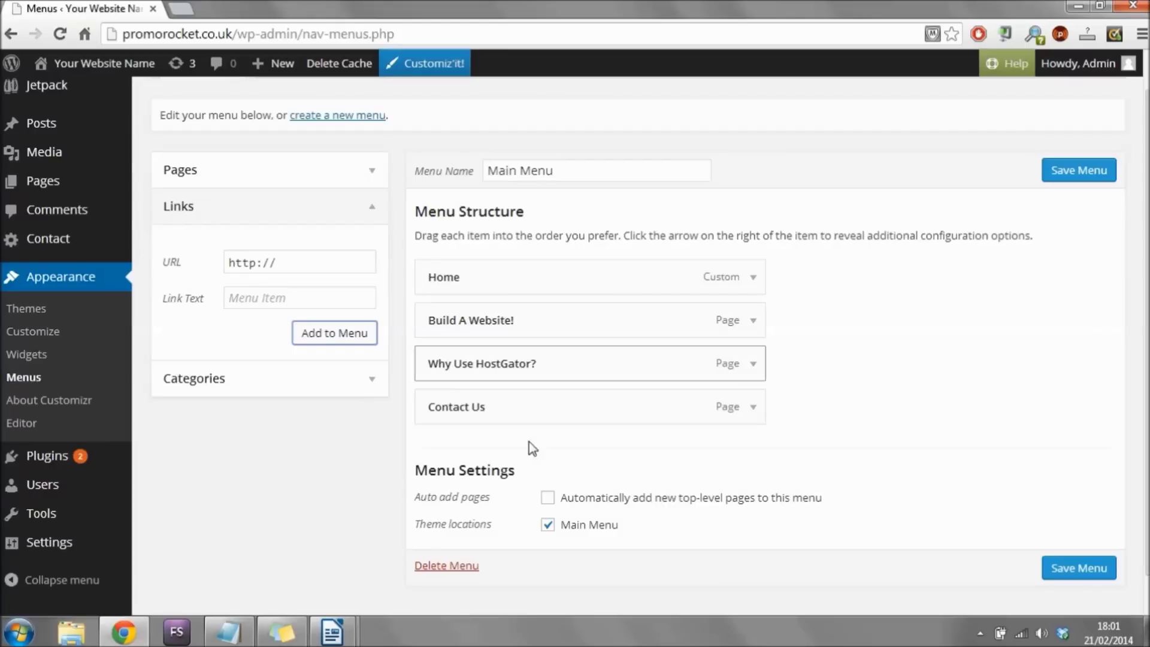
click(1081, 569)
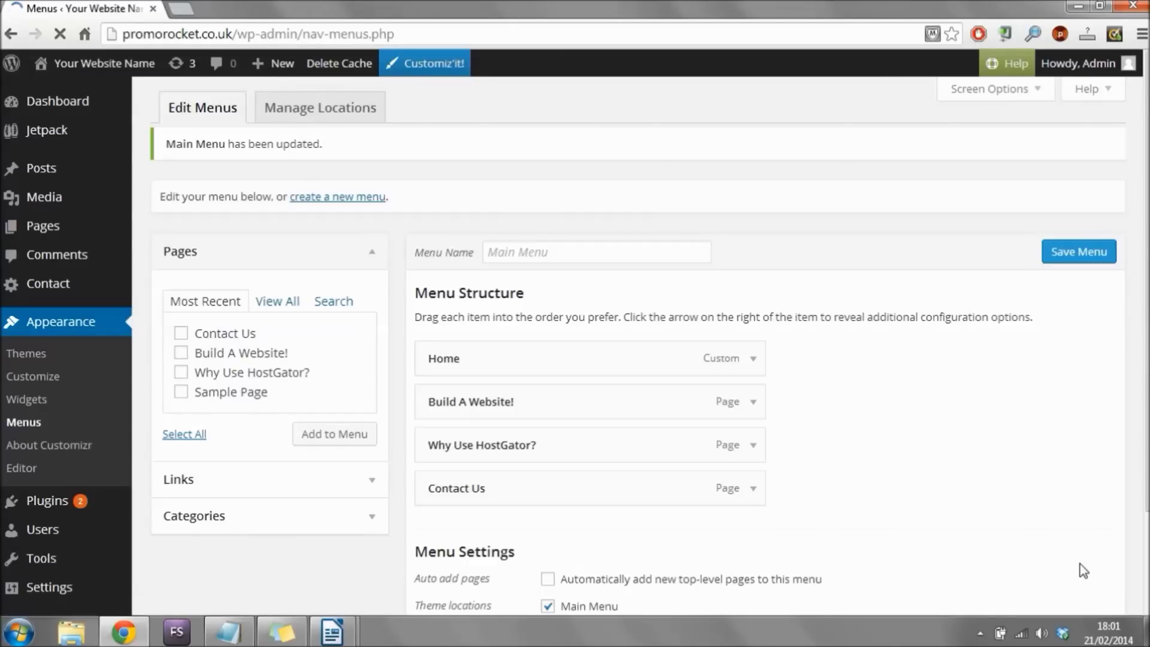
On the live site, visit Why Use HostGator? and Home, then review the Build A Website! page.
mouse_move(108, 72)
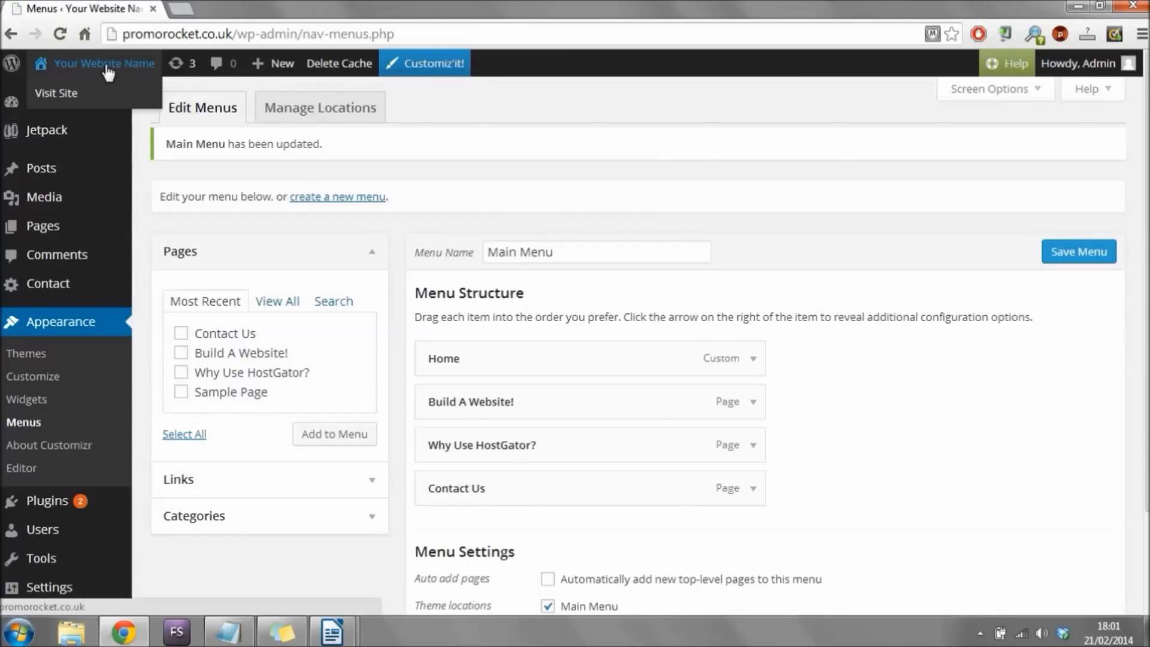
click(63, 94)
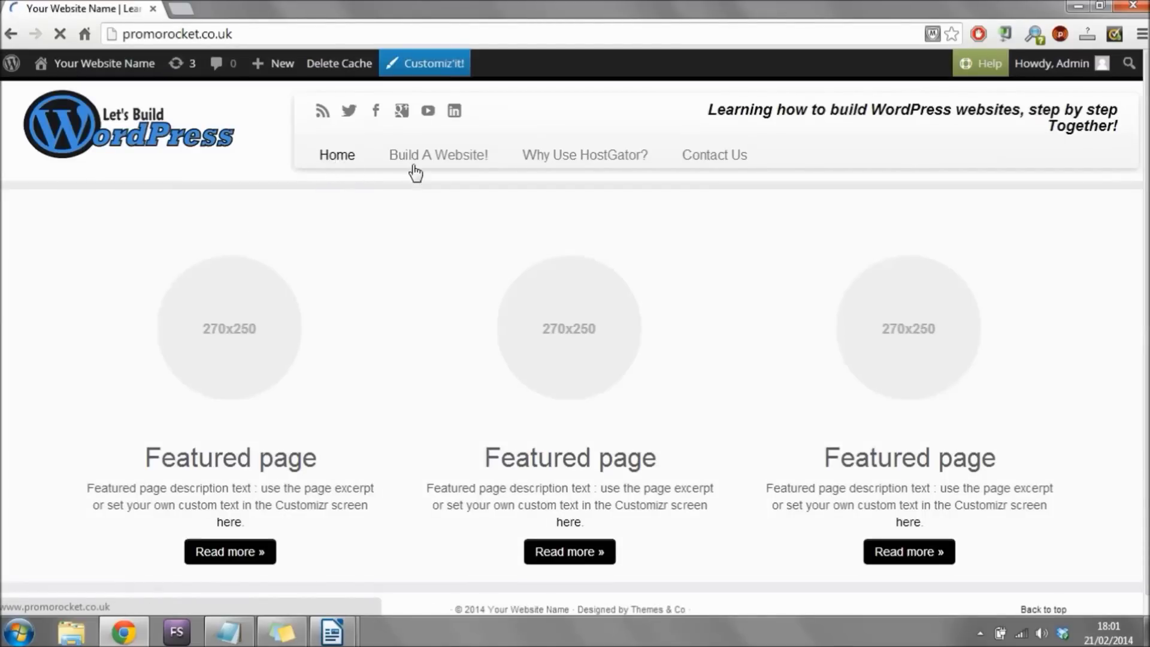
click(580, 164)
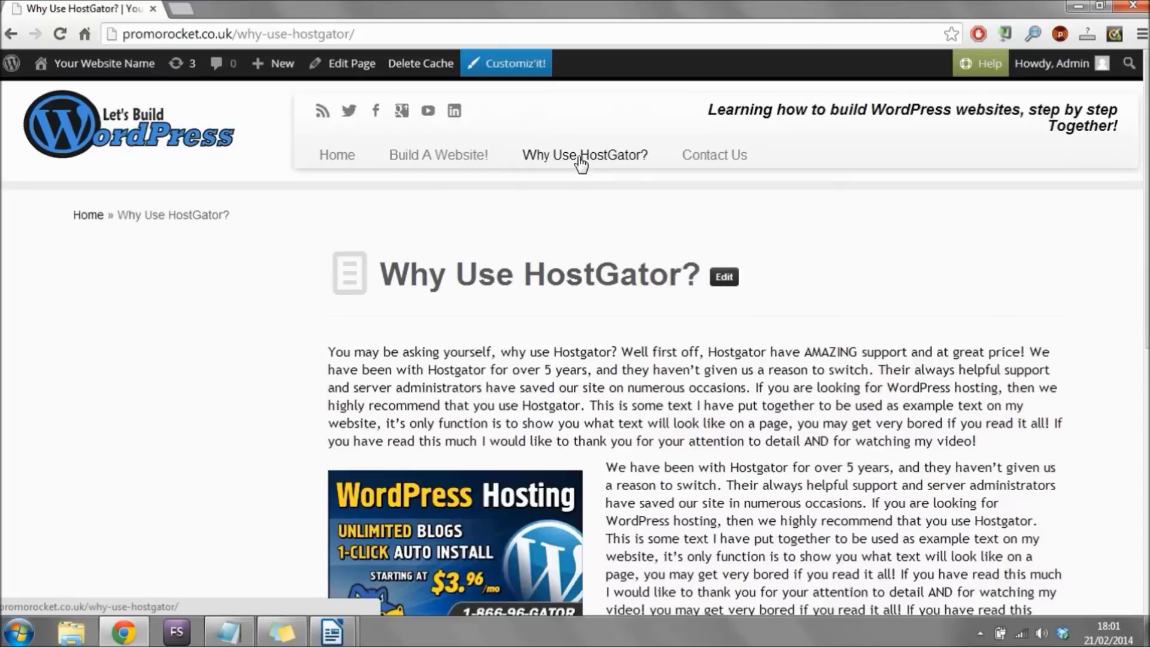
click(339, 158)
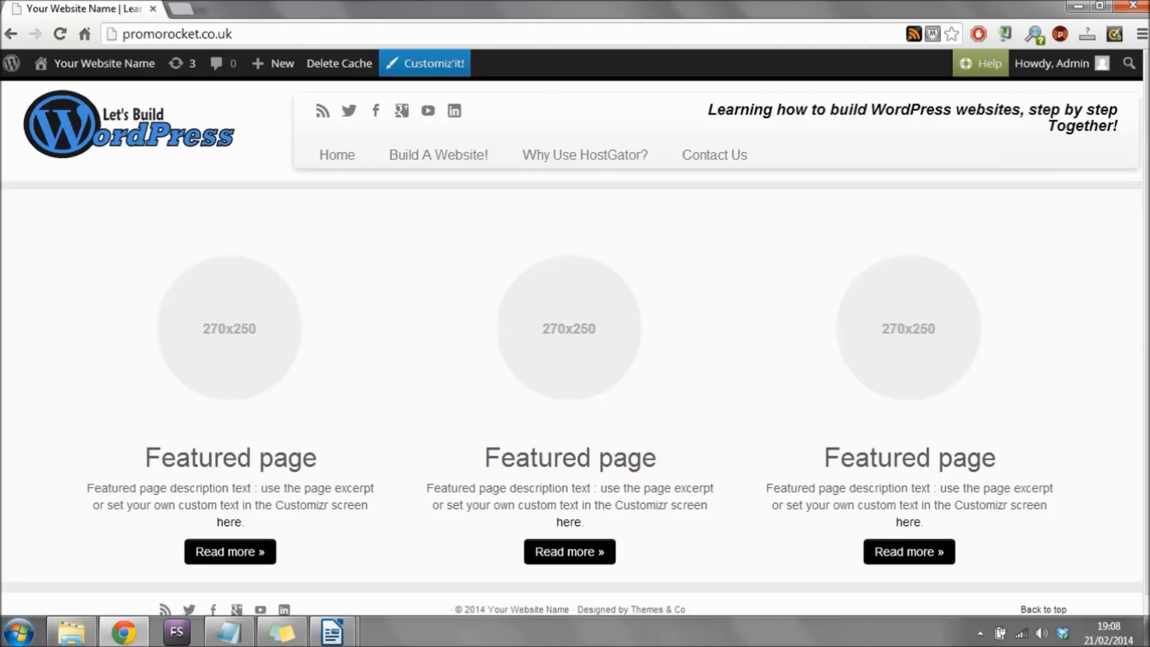
click(440, 157)
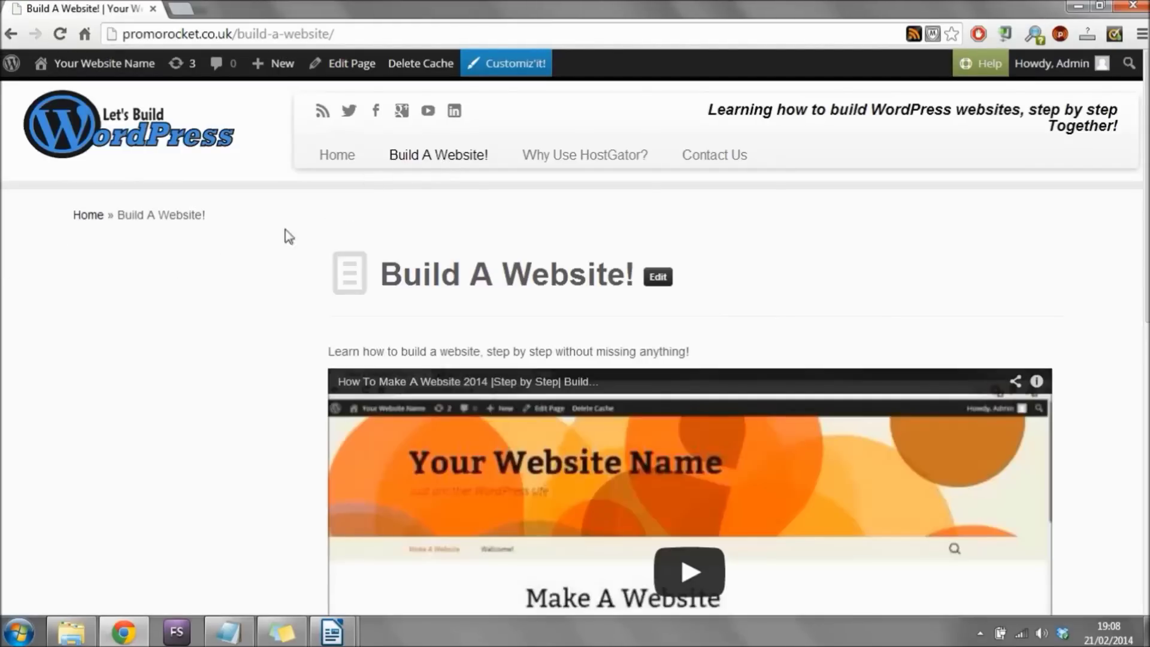
scroll(197, 264, down, 7)
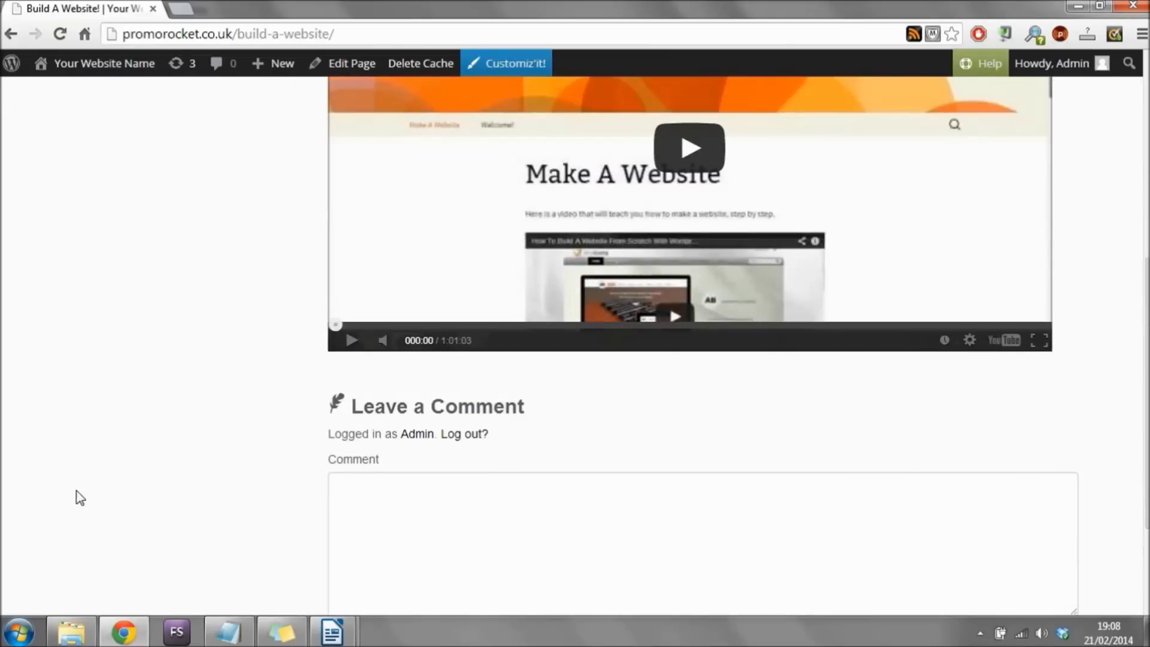
scroll(174, 336, up, 7)
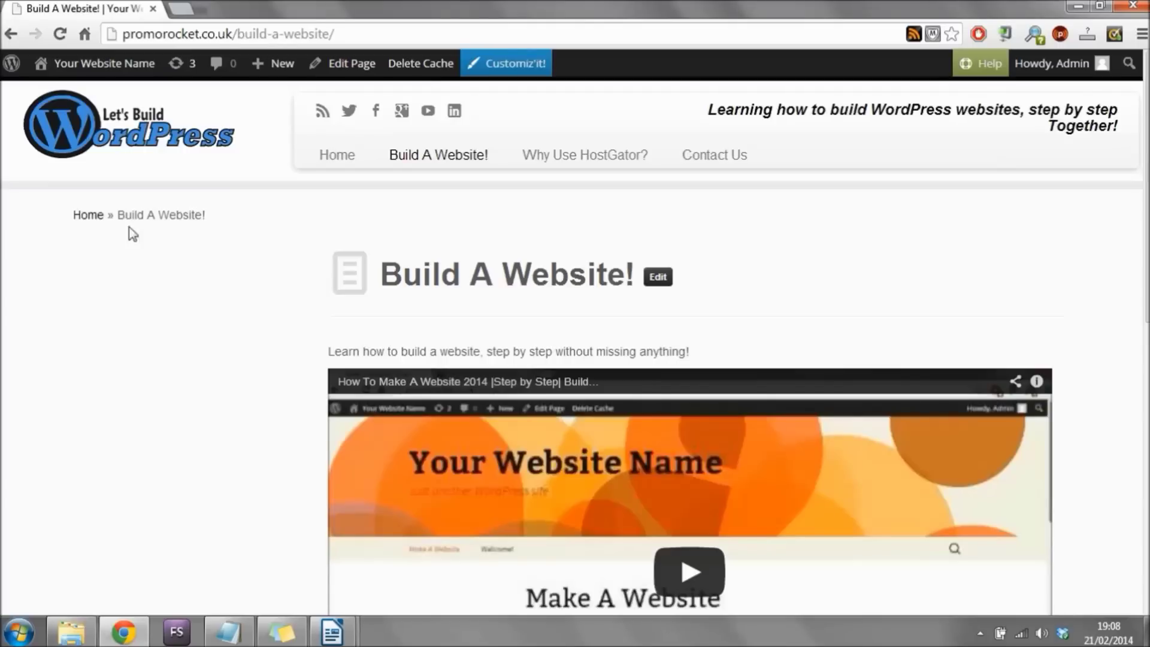
Go to the admin Dashboard and on to the Appearance Themes page.
mouse_move(118, 63)
click(83, 97)
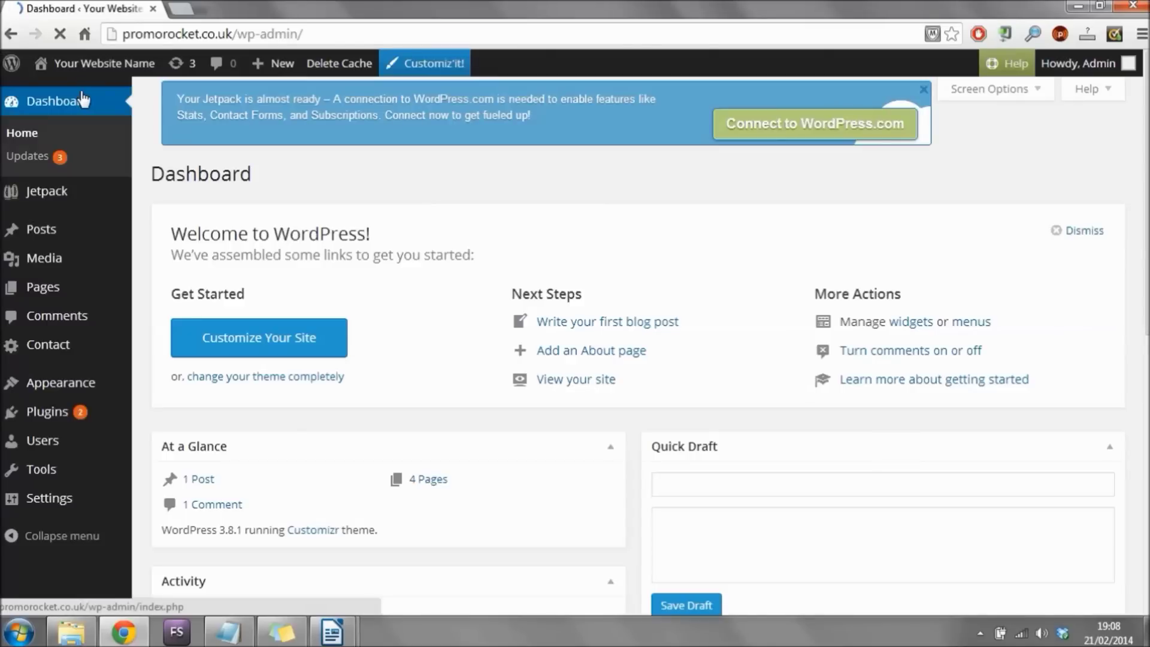
click(55, 383)
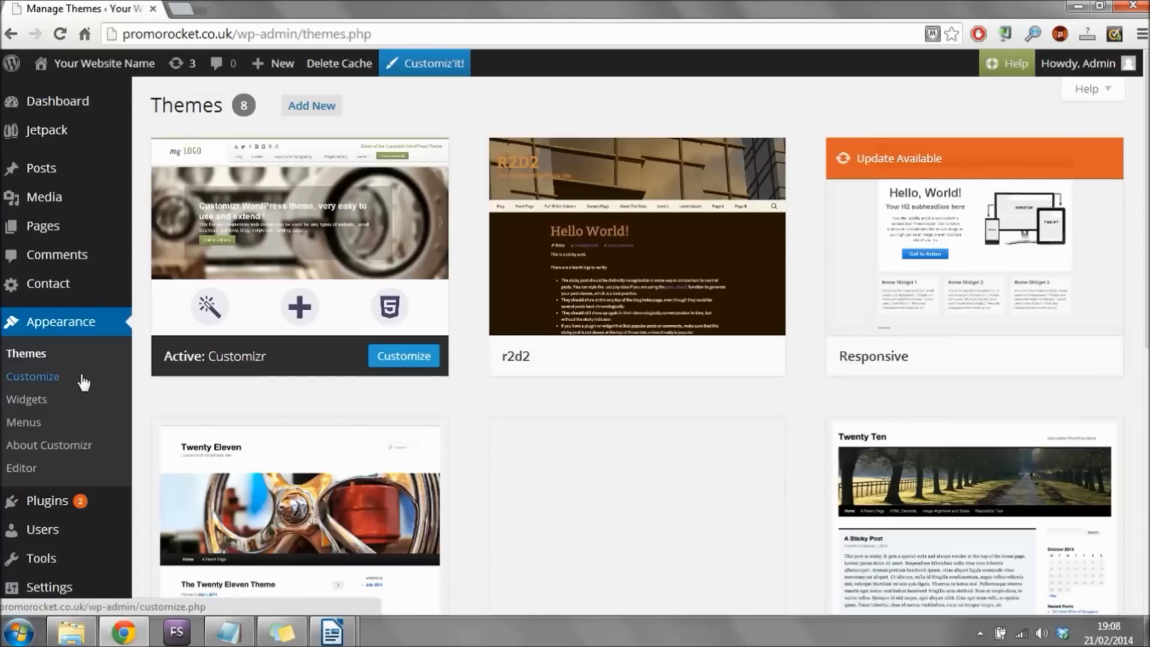
Open Appearance > Widgets, collapse Right Sidebar and expand the empty Left Sidebar.
click(42, 400)
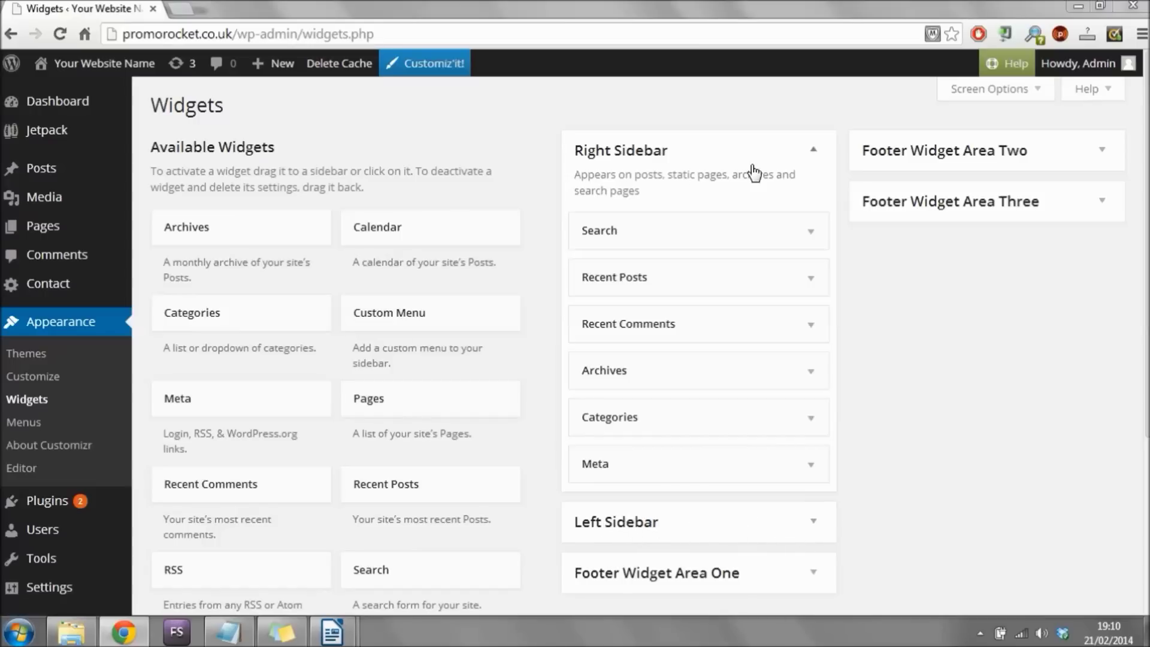
click(787, 154)
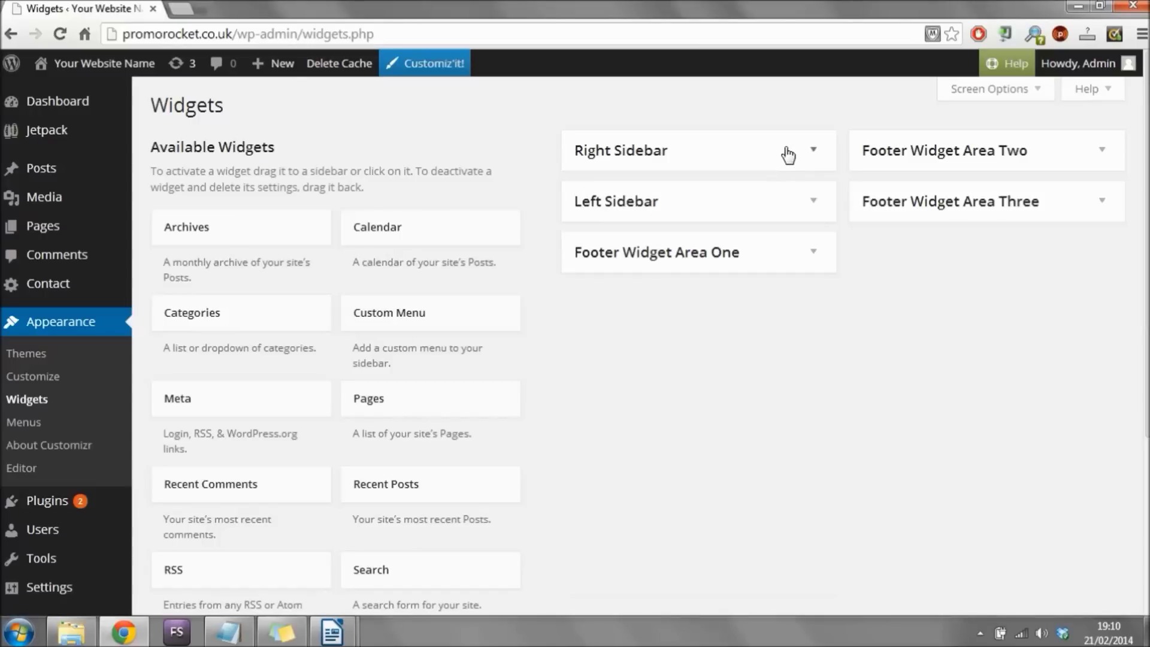
click(811, 205)
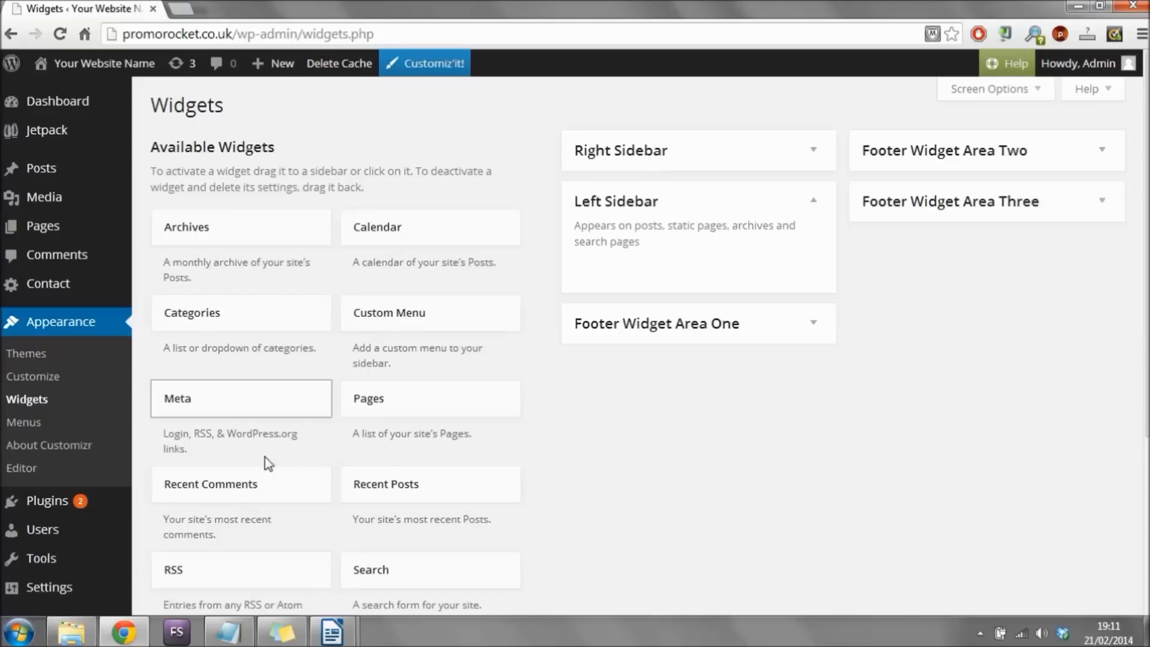
Add a Calendar widget titled 'Calender' to the Left Sidebar, save it, and visit the site.
drag(383, 419, 613, 301)
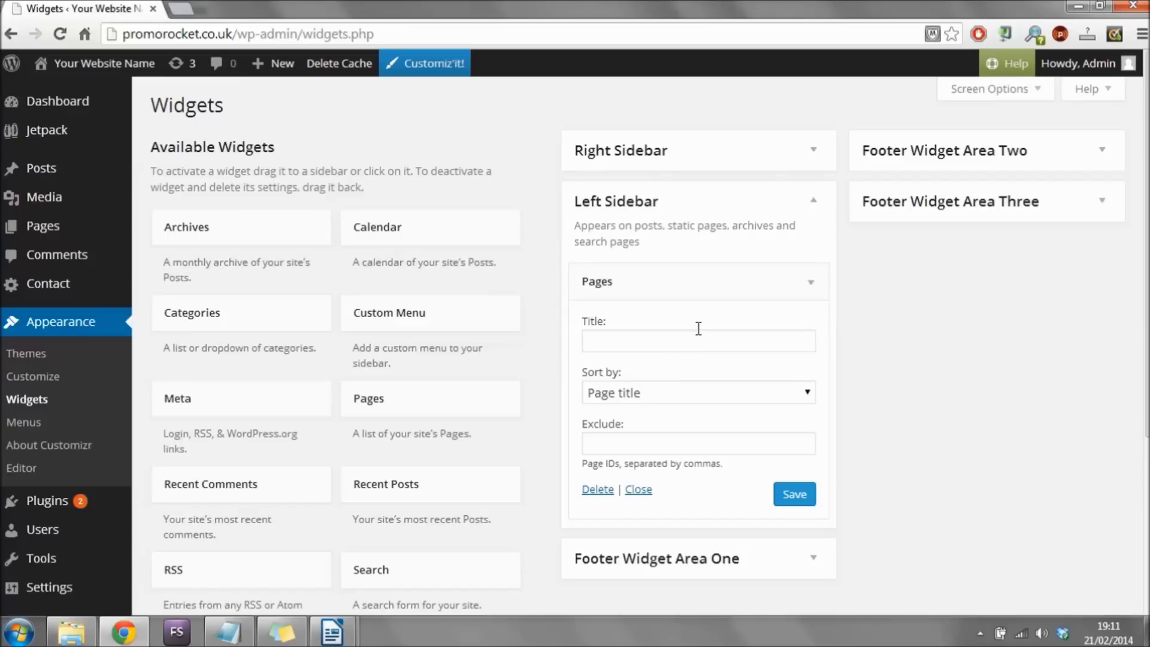
drag(764, 280, 259, 416)
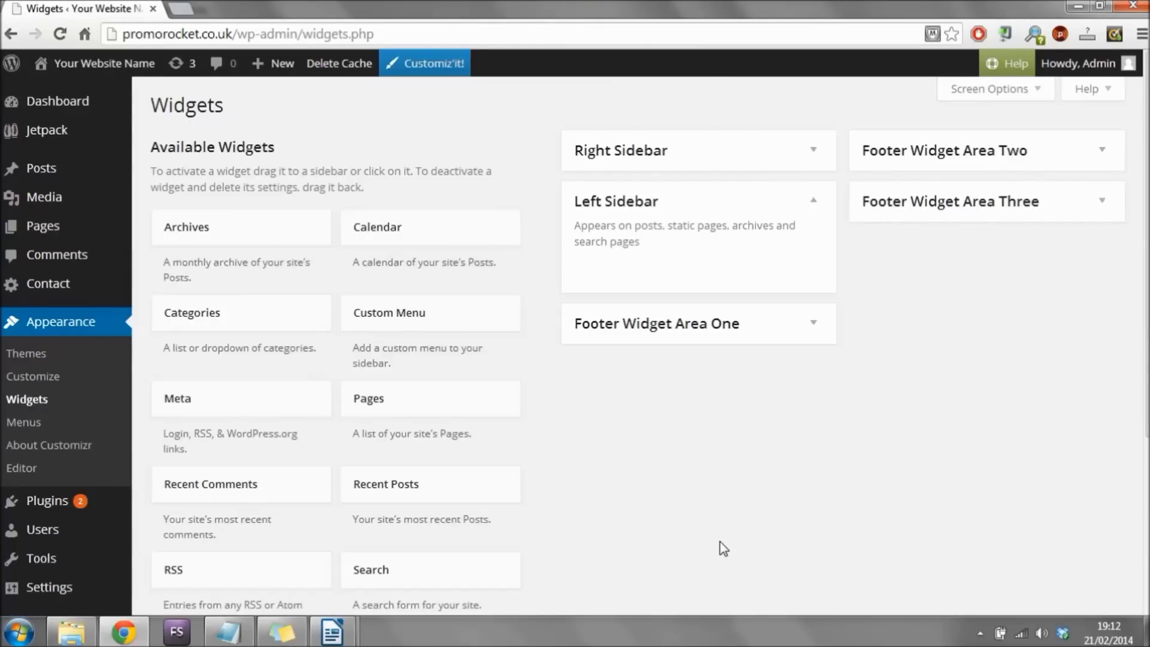
drag(378, 227, 687, 257)
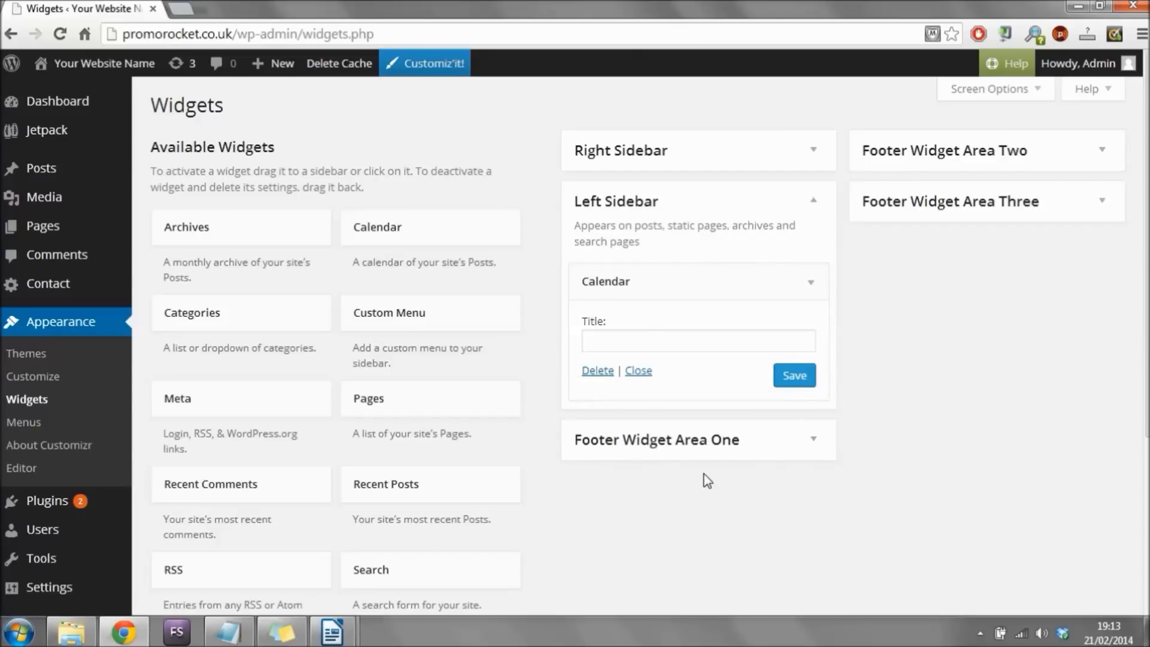
click(685, 339)
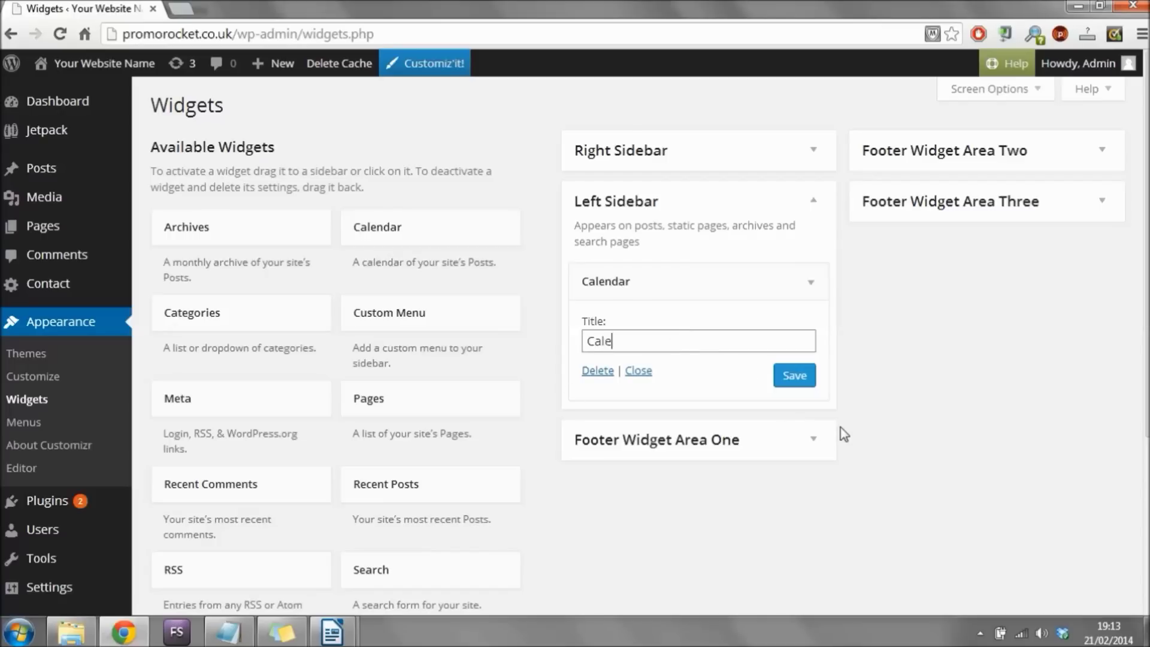
click(803, 388)
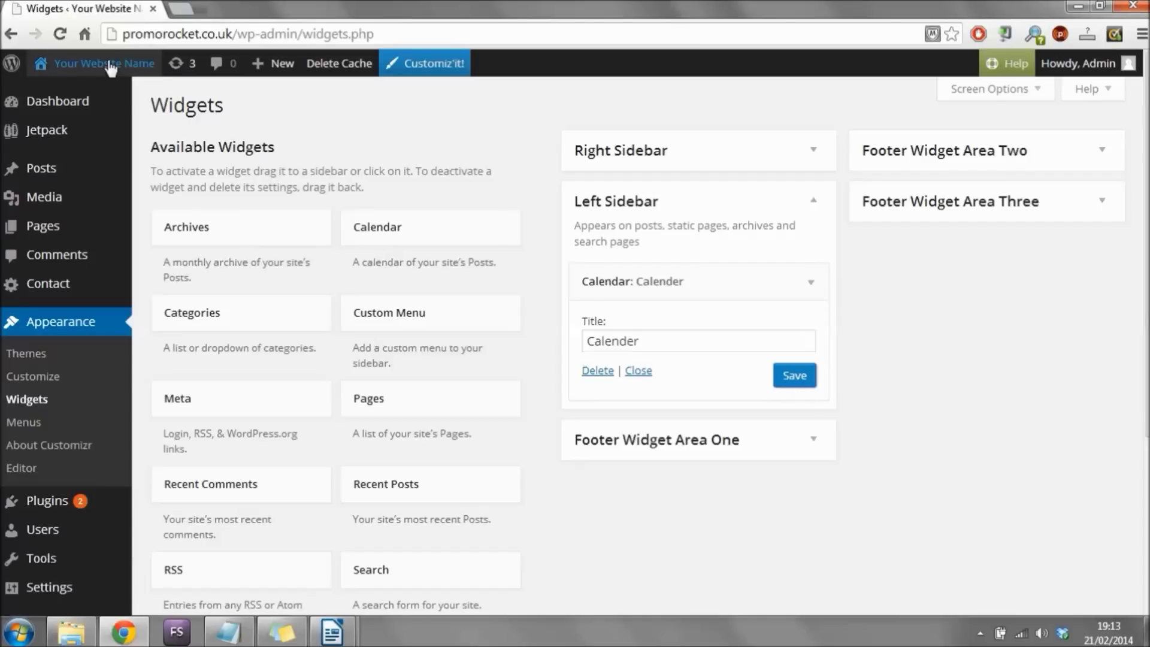
mouse_move(107, 64)
click(66, 94)
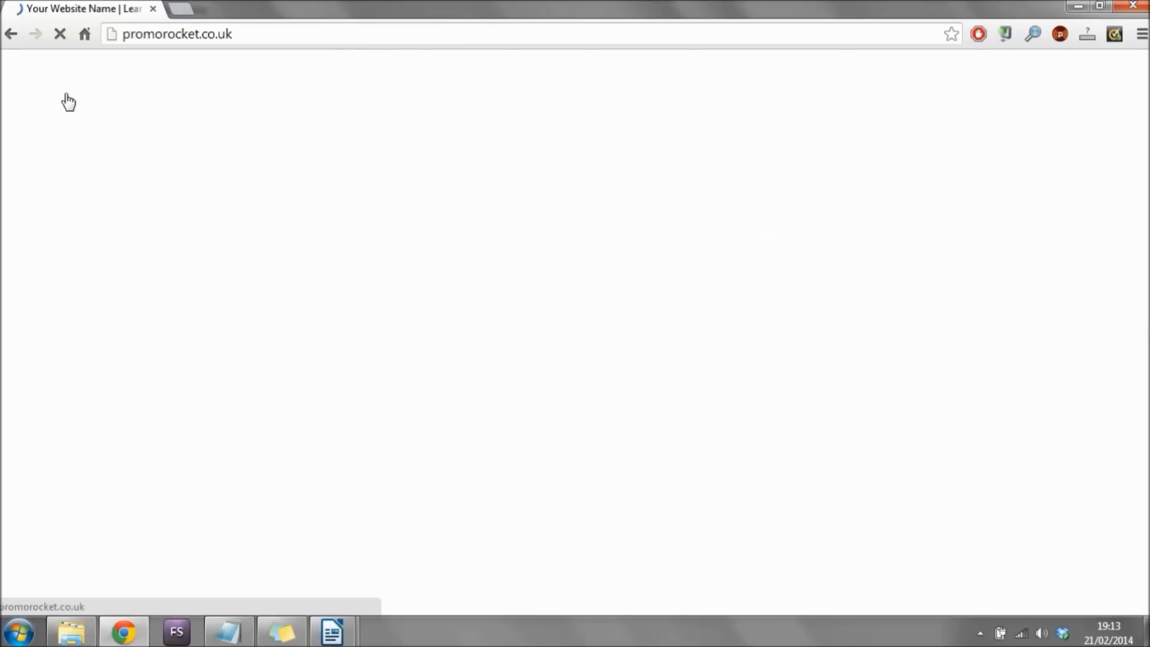
Check the Calender widget on the Build A Website! page, then return to the Dashboard.
click(455, 159)
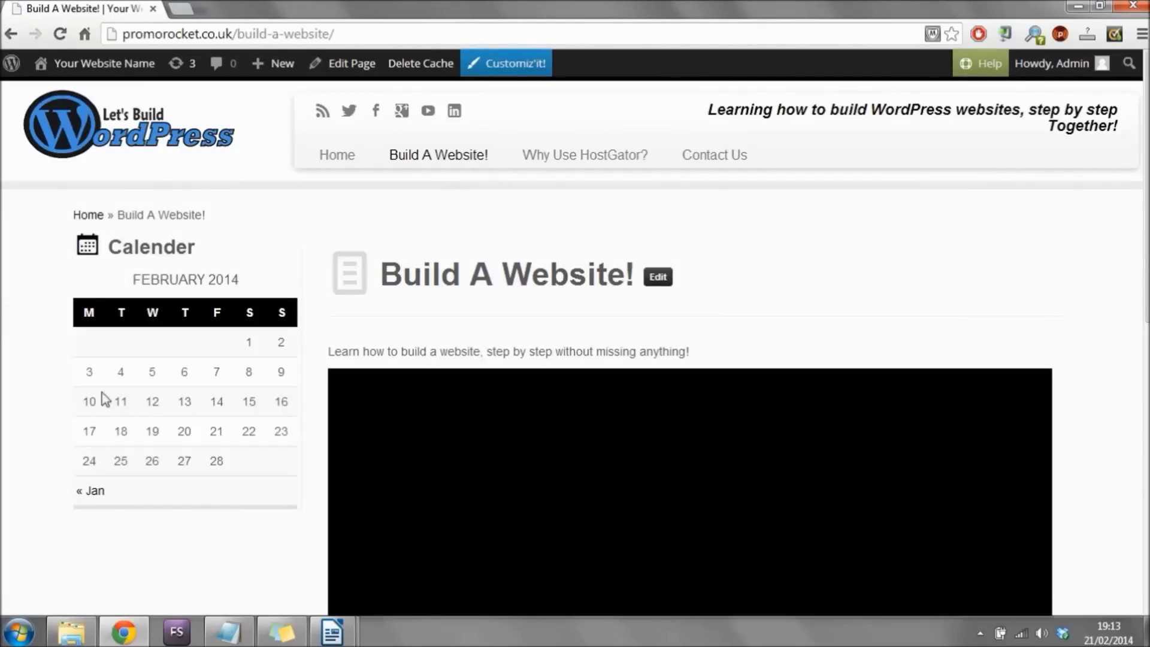
scroll(19, 307, down, 3)
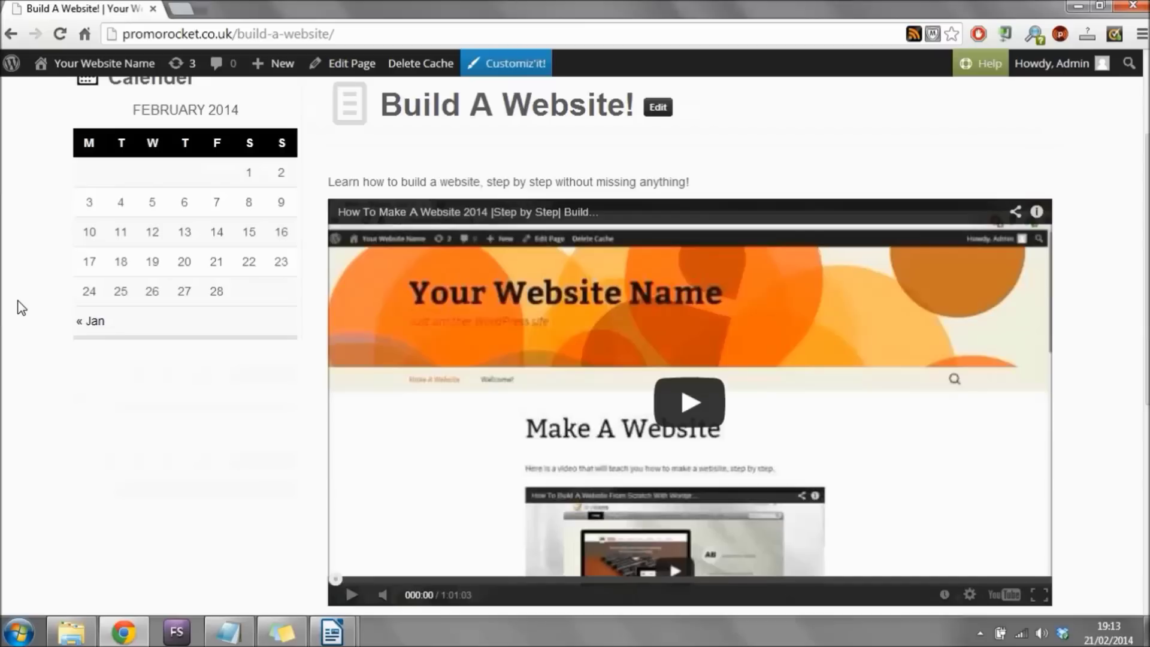
scroll(20, 306, up, 3)
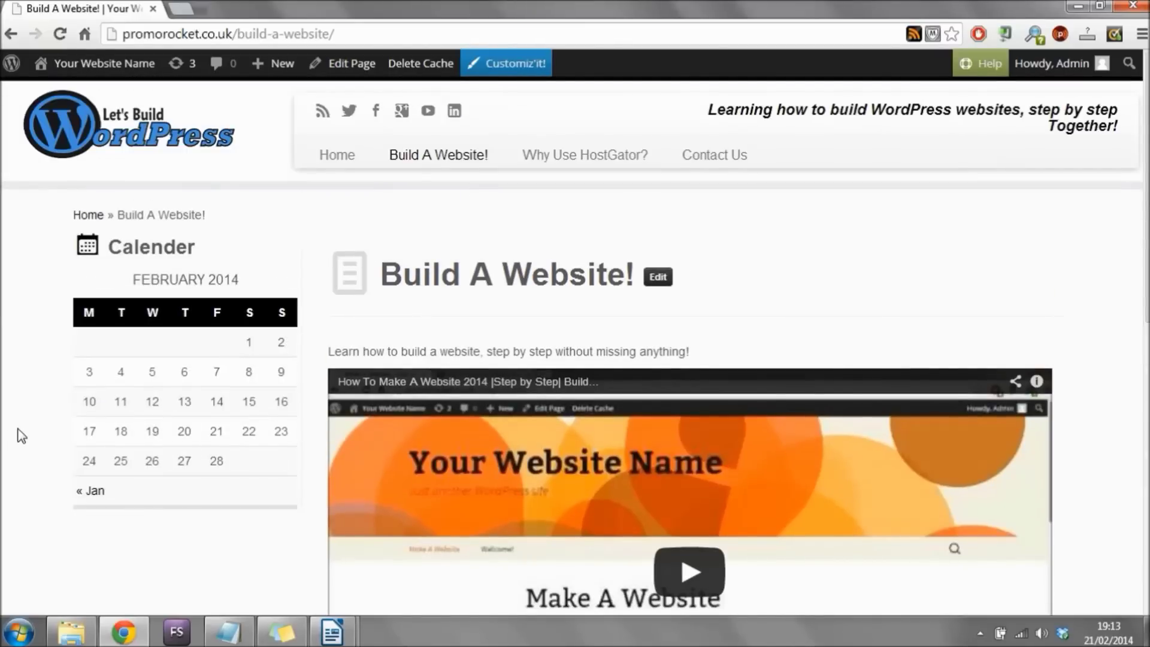
mouse_move(107, 66)
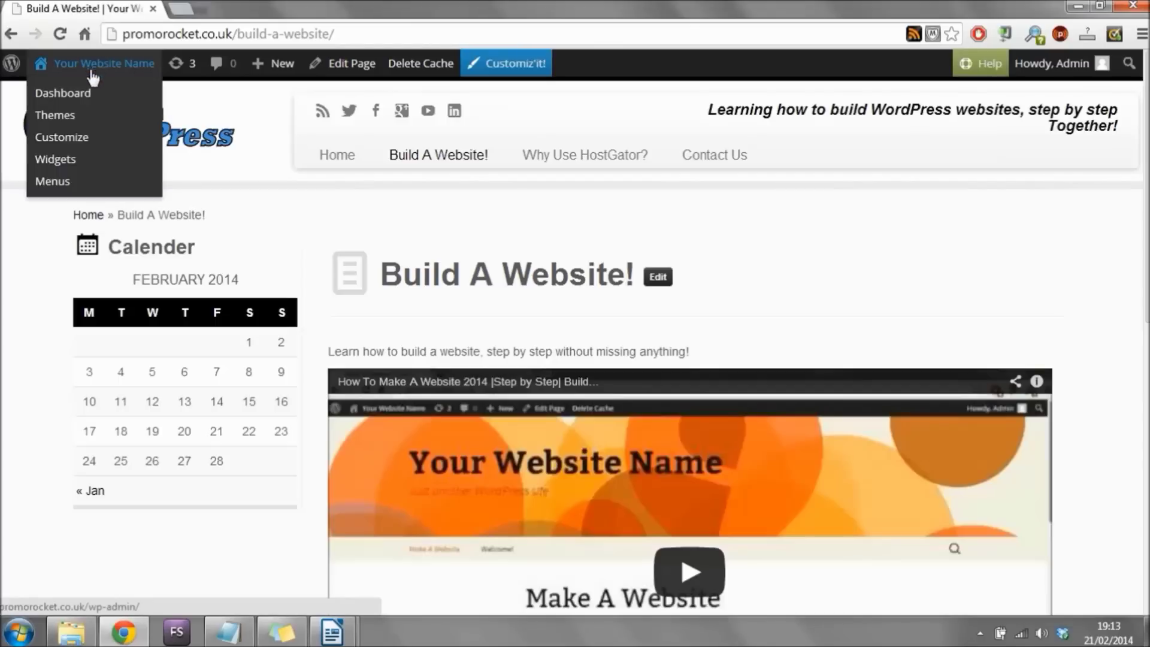
click(78, 96)
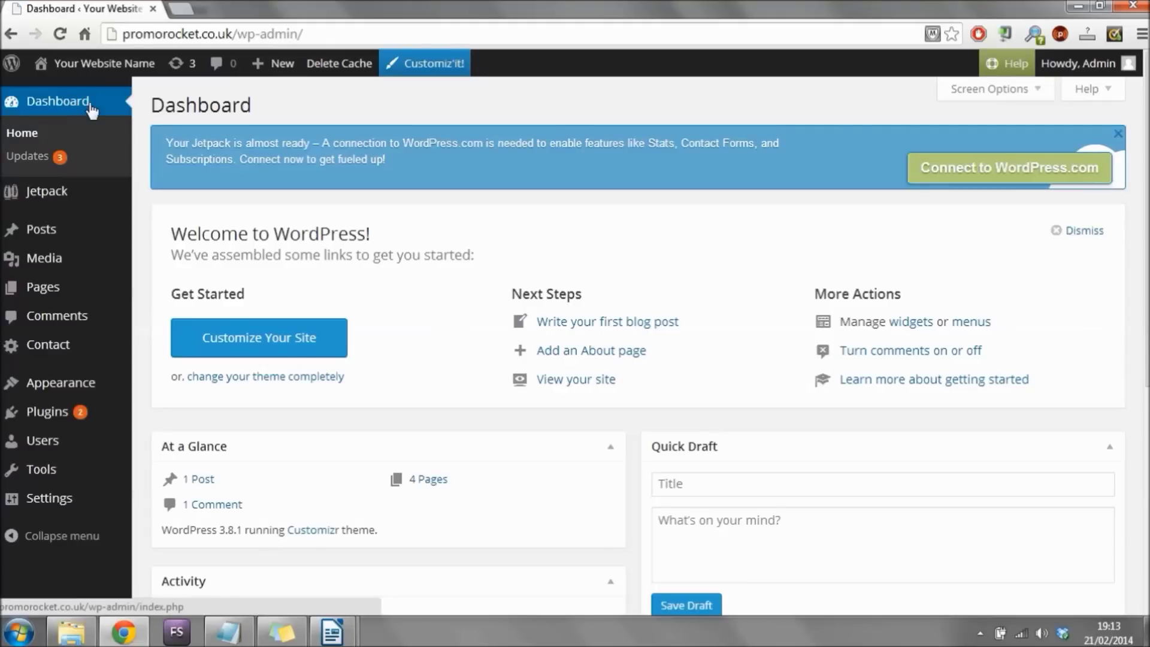
Reopen Appearance > Widgets, collapse Right Sidebar and expand Left Sidebar to show the Calender widget.
click(78, 383)
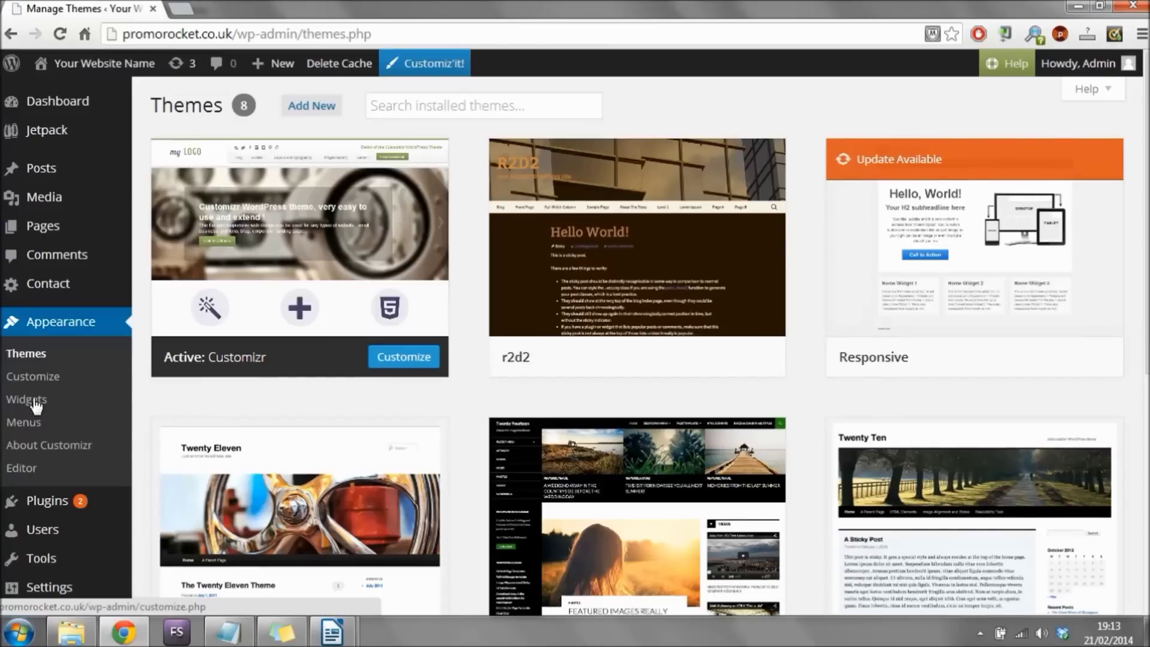
click(37, 400)
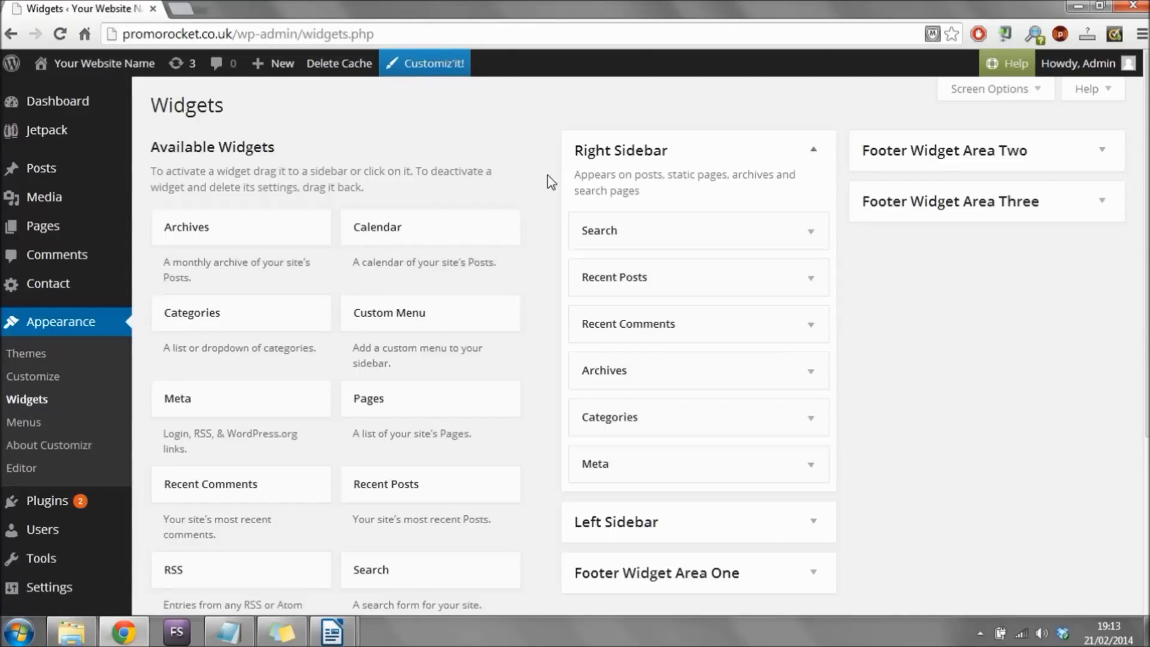
click(793, 155)
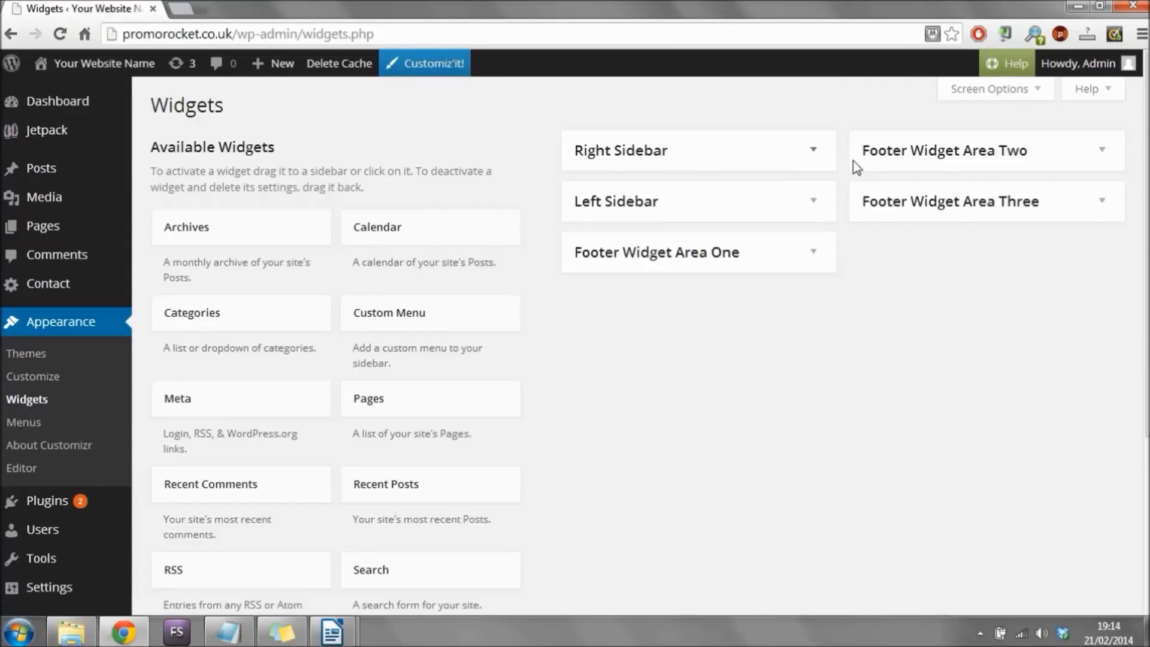
click(819, 207)
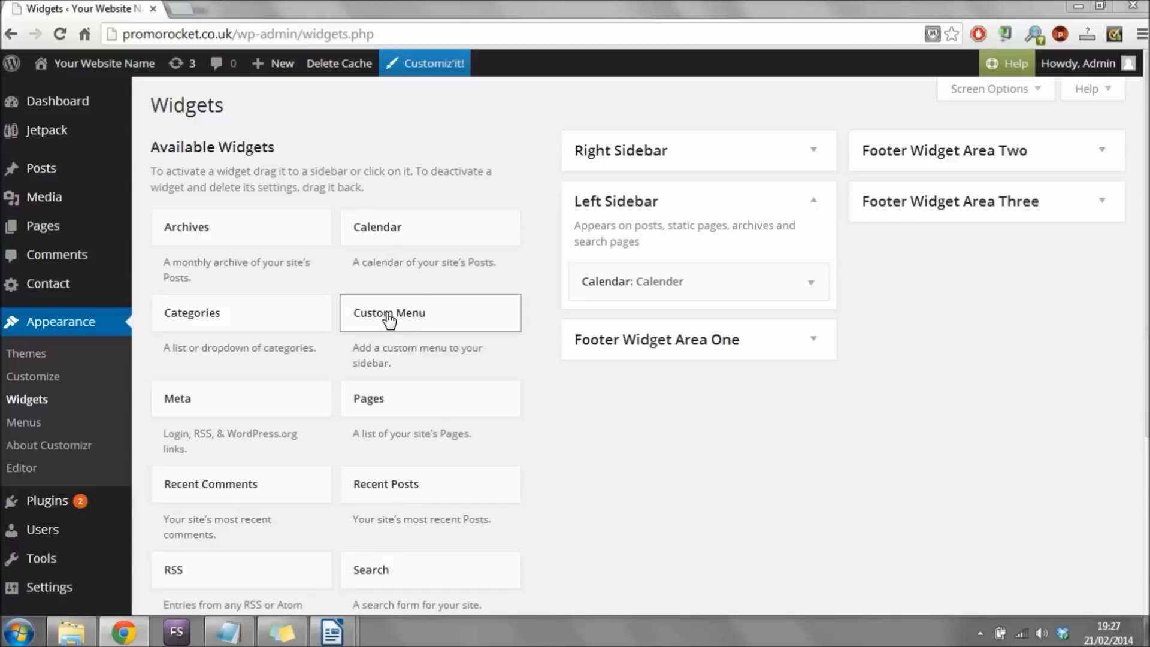
Drag a Custom Menu widget into the Left Sidebar below the Calendar widget and expand it.
drag(385, 318, 623, 328)
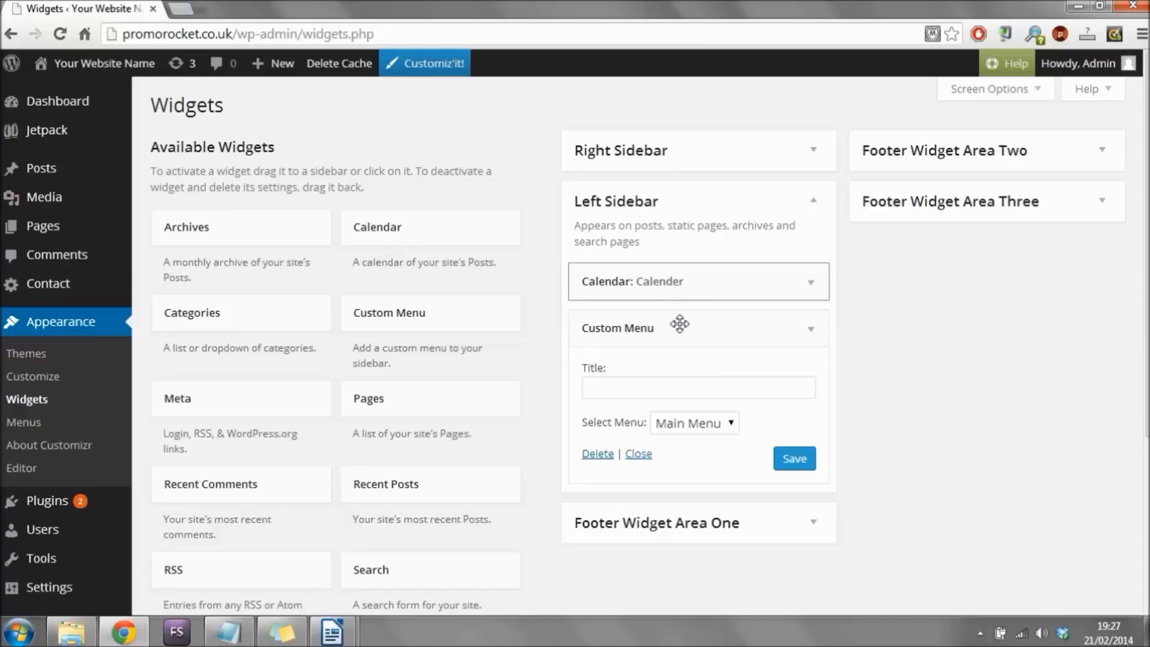
drag(679, 328, 760, 300)
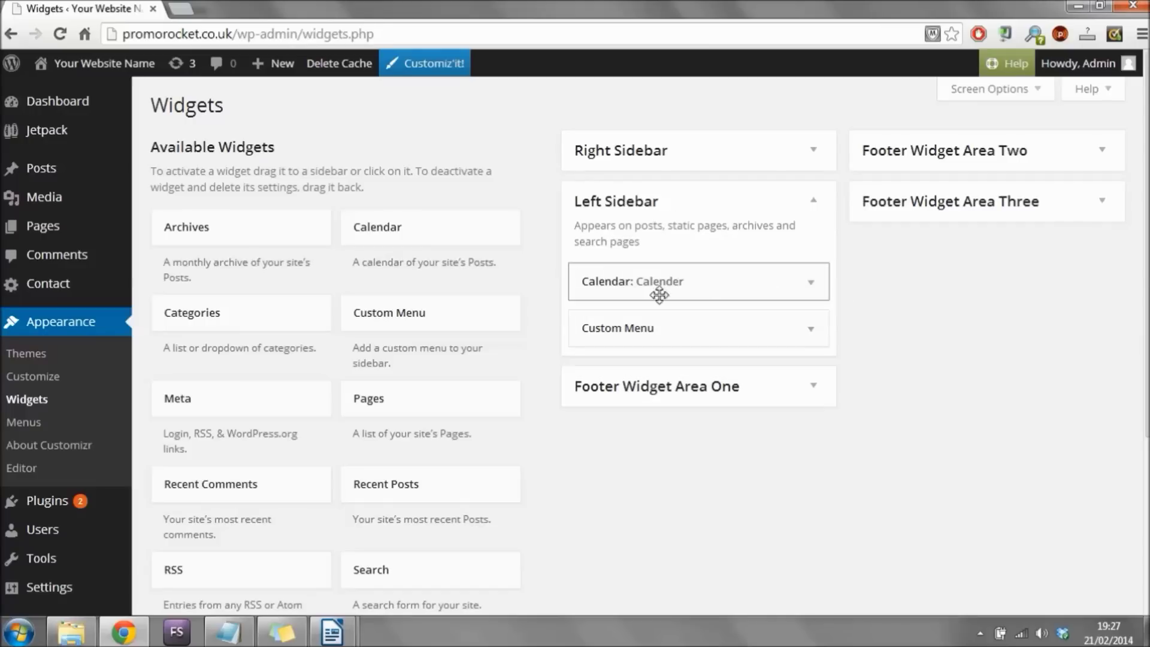
click(809, 329)
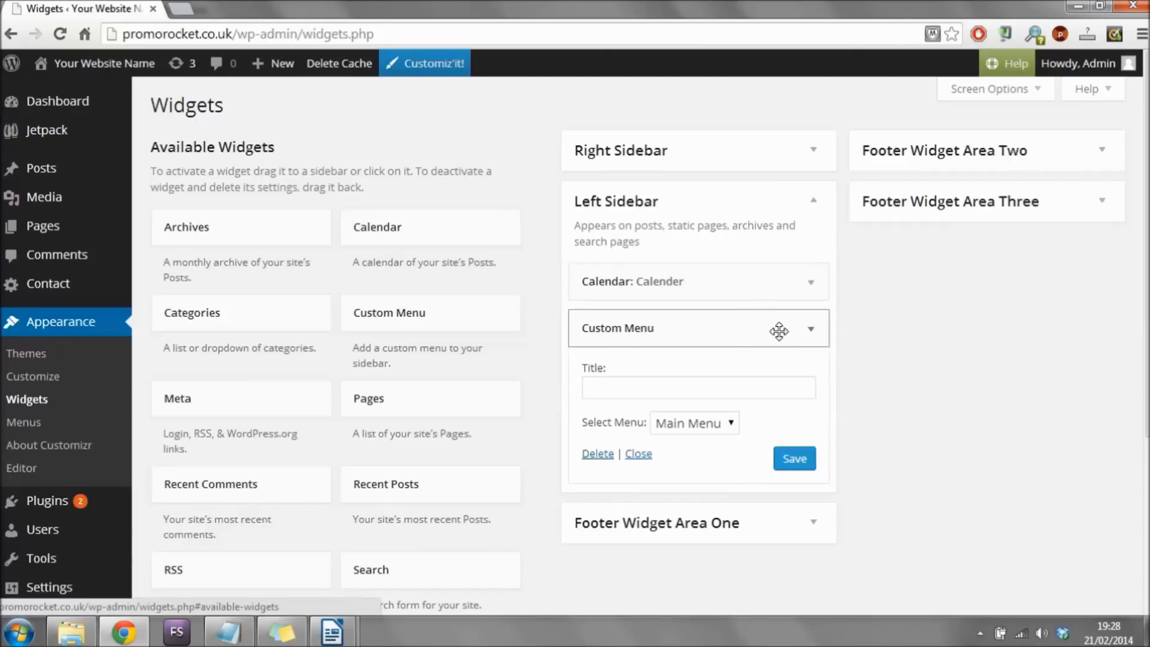
Title the Custom Menu widget 'Our Pages' with Main Menu selected, then save and collapse it.
click(701, 381)
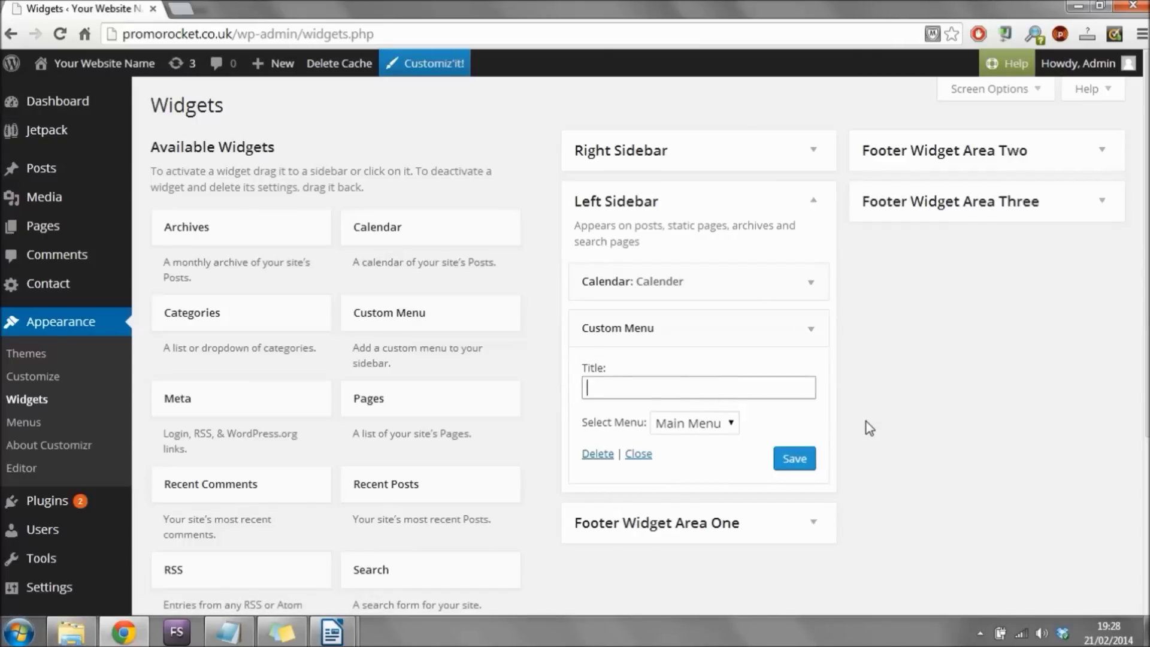
text(Our Pages)
click(711, 423)
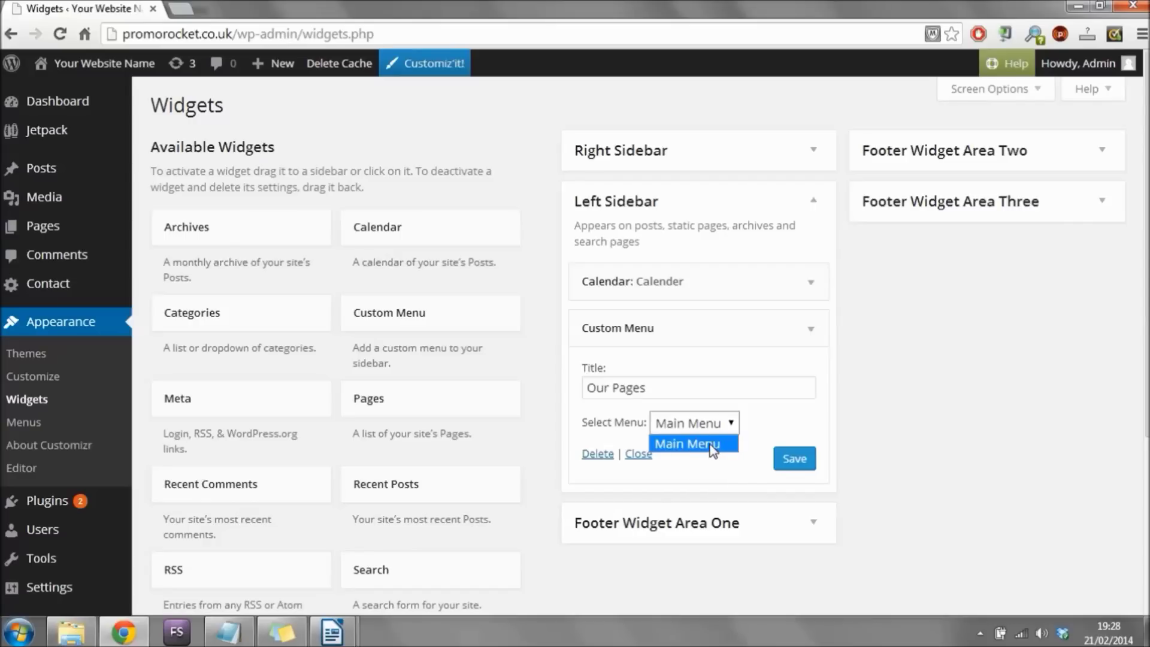
click(712, 446)
click(789, 460)
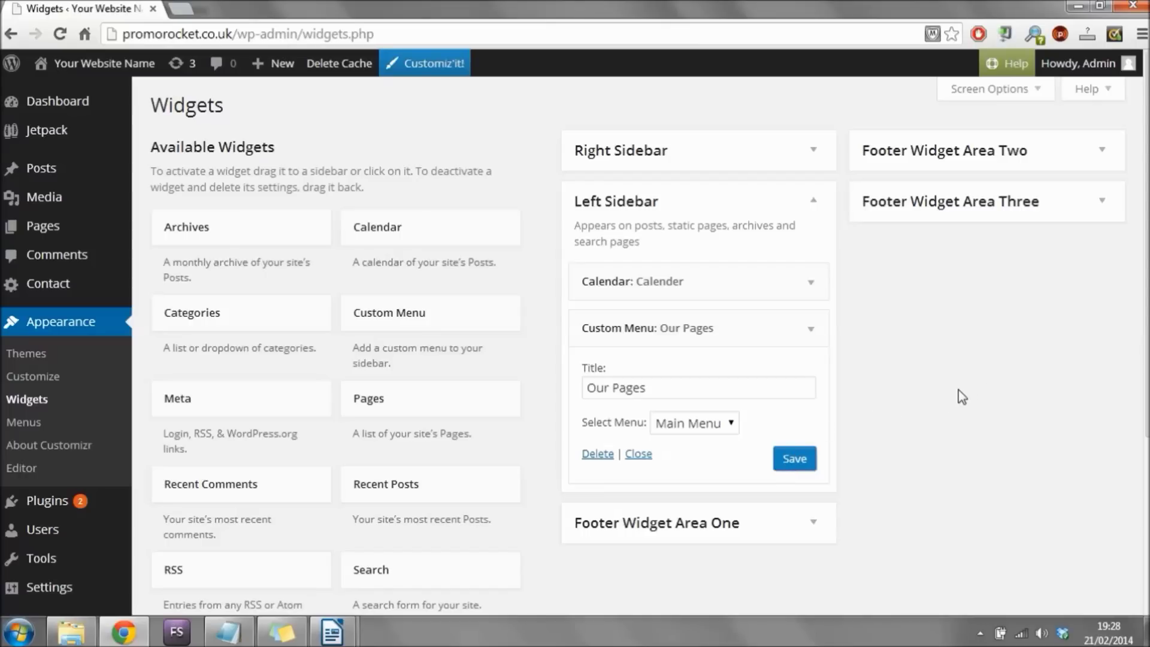
click(813, 332)
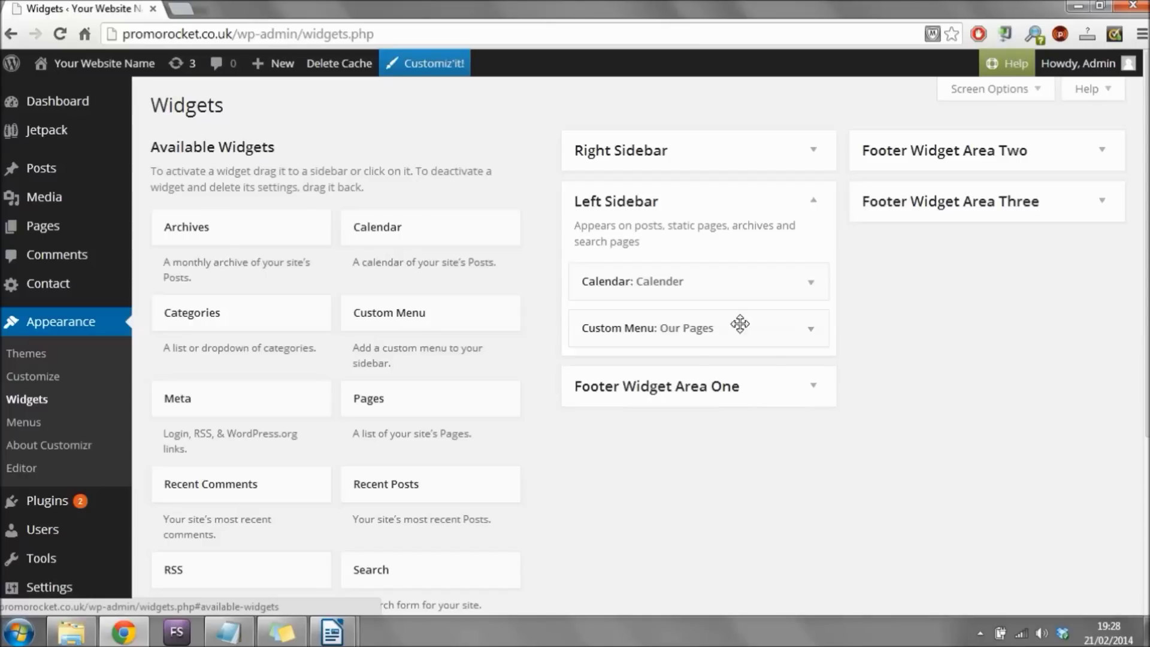
scroll(907, 298, down, 2)
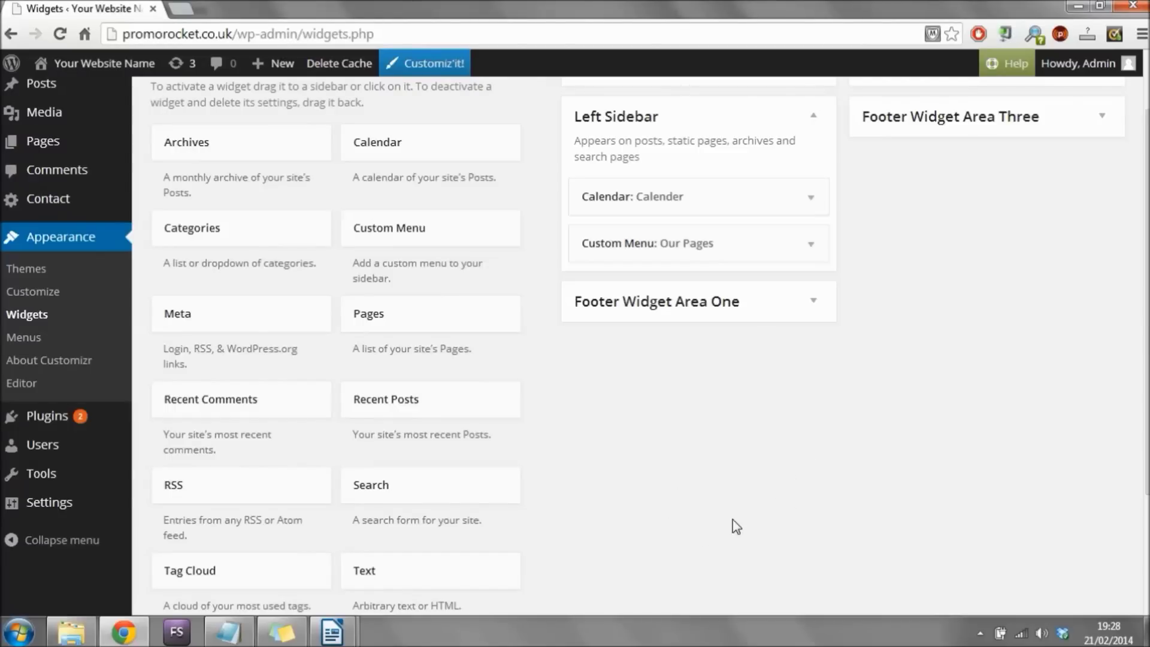
Add a Text widget to the Left Sidebar titled 'Some Interesting Stuff!'.
drag(472, 583, 699, 277)
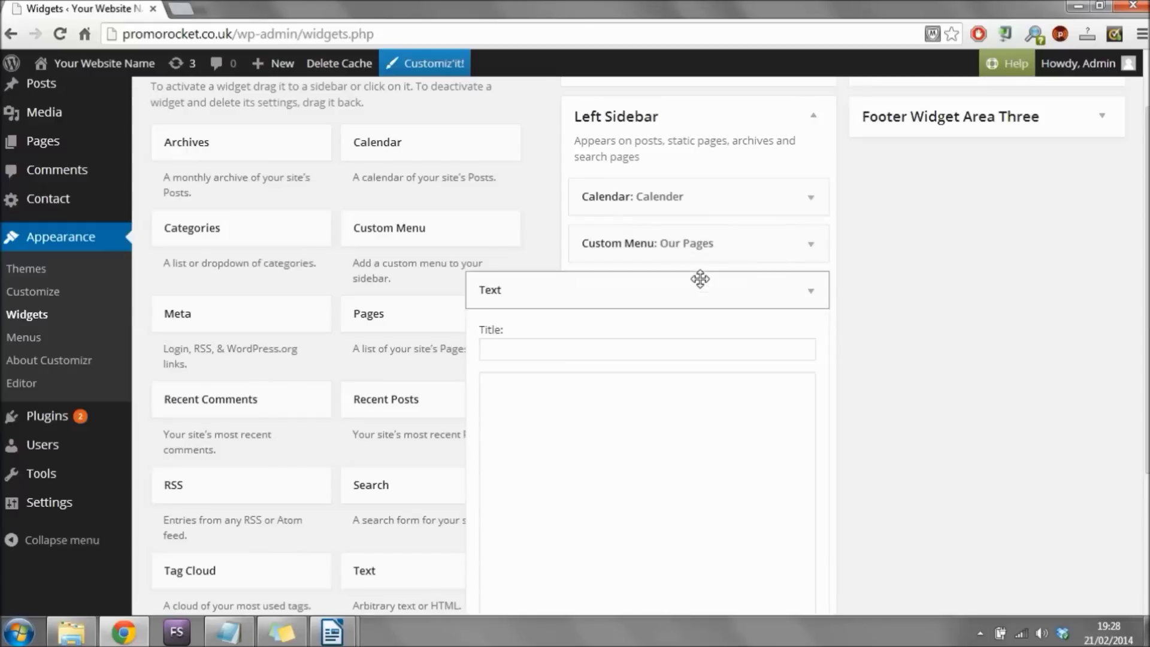
click(672, 344)
text(Some Inte)
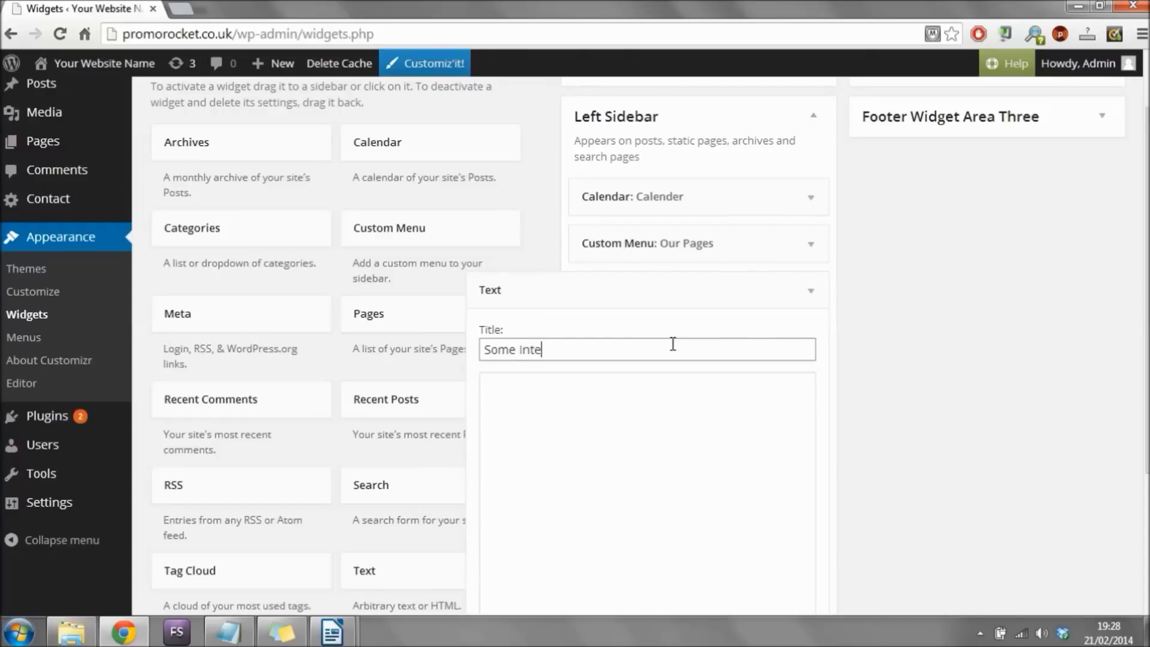
text(resting Stuff!")
Paste the paragraph copied from the Writer document into the widget's content, then save and collapse it.
click(659, 403)
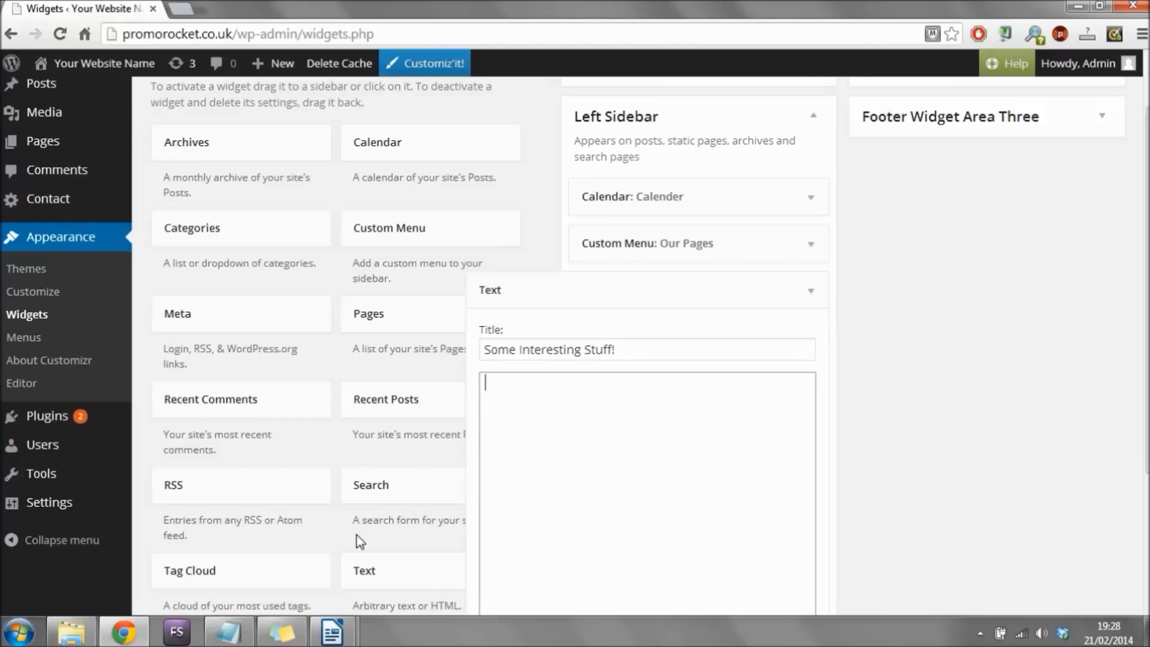
mouse_move(331, 629)
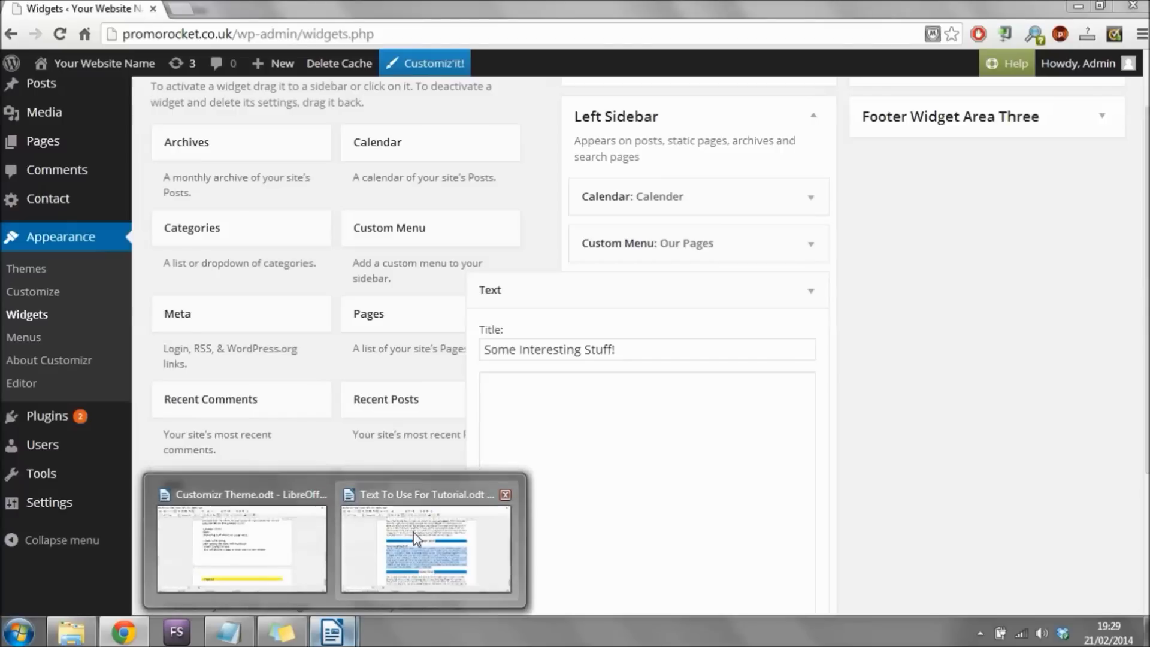
click(417, 539)
right_click(446, 373)
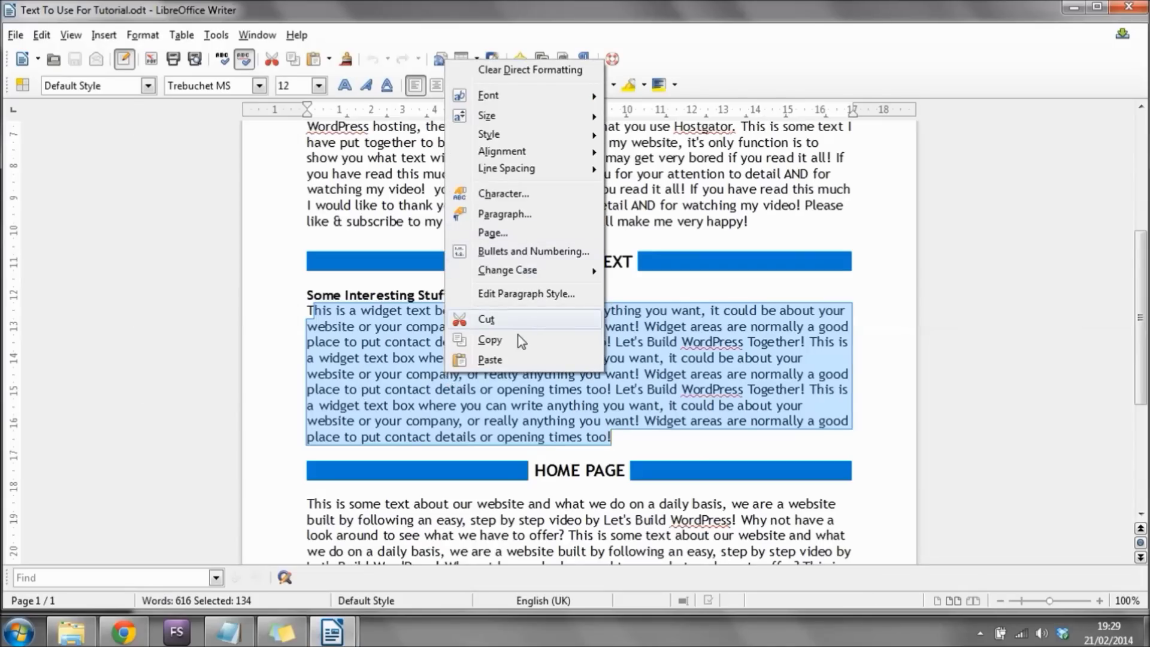
click(464, 359)
click(352, 638)
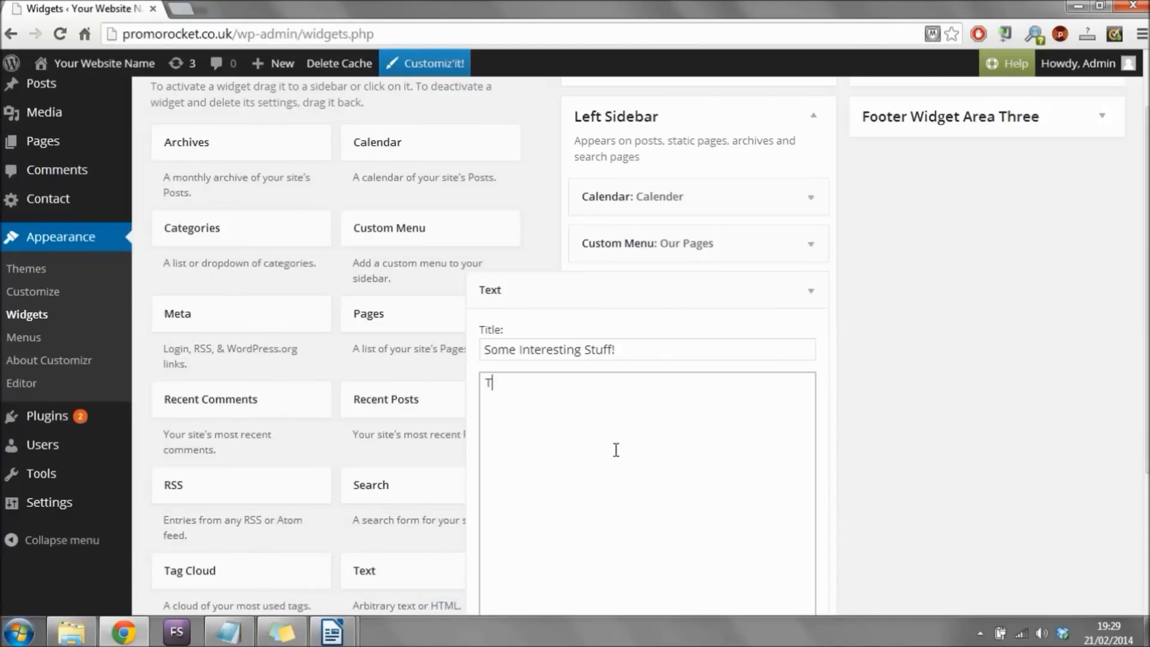
key(ctrl+v)
scroll(615, 450, down, 1)
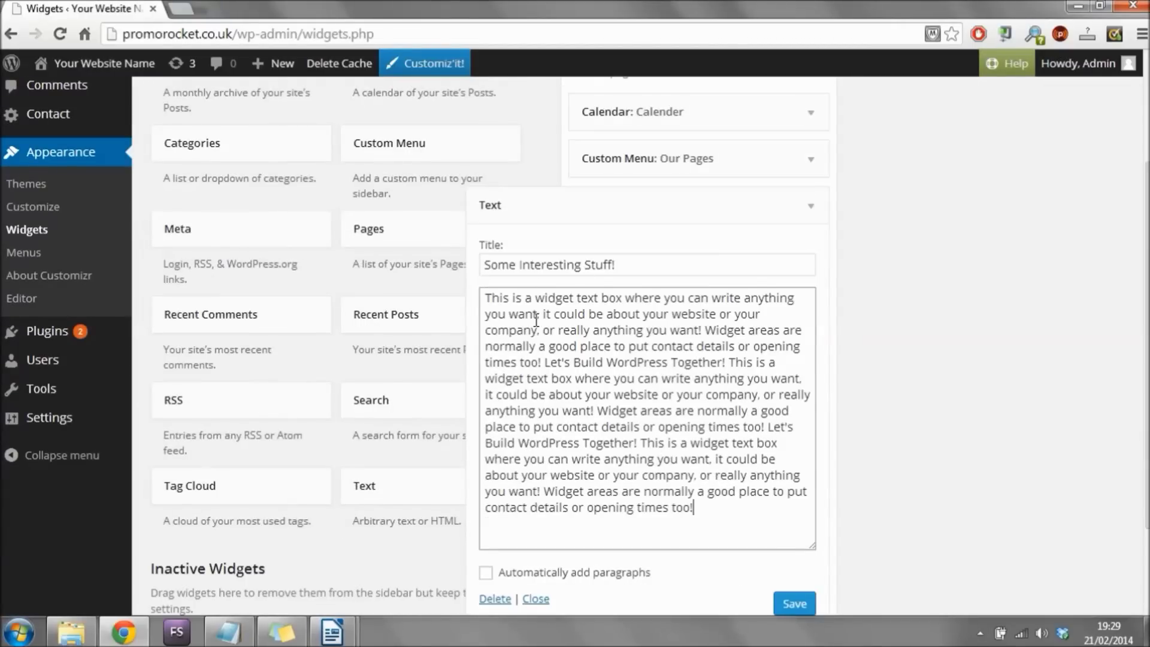
click(796, 604)
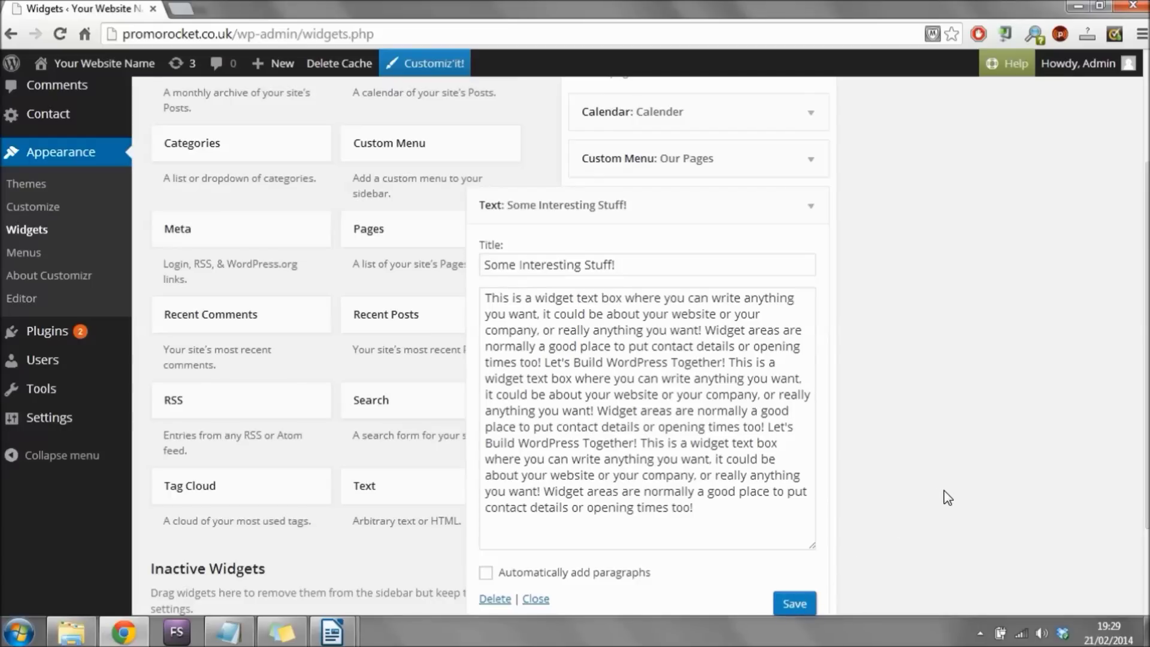
click(810, 206)
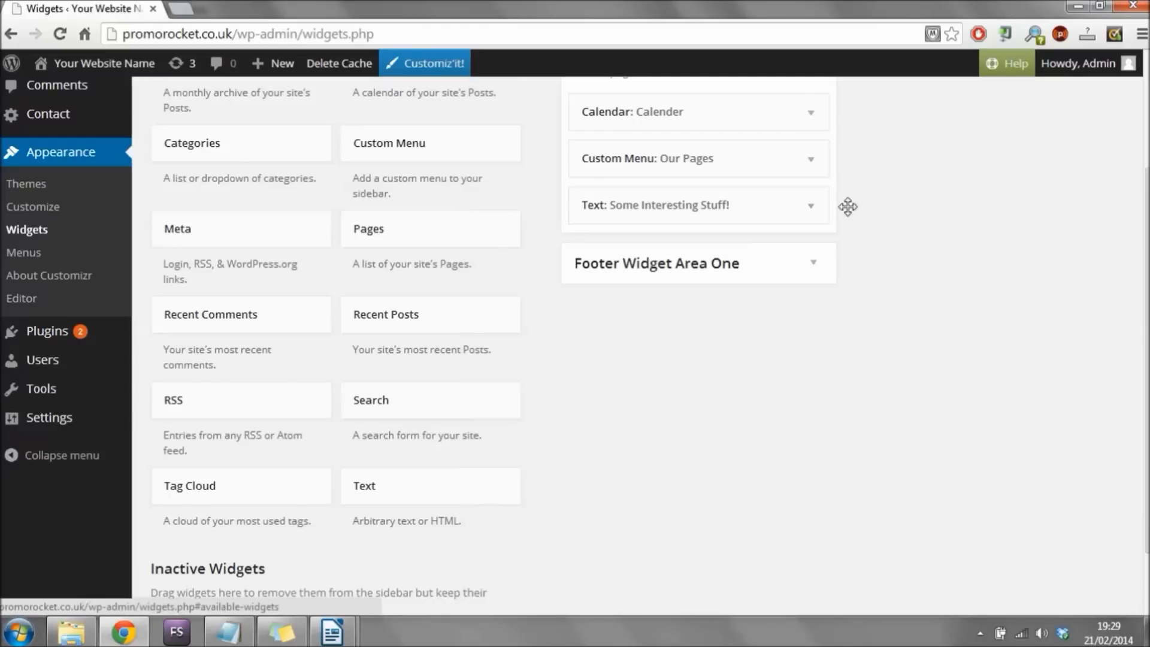
scroll(1021, 264, up, 3)
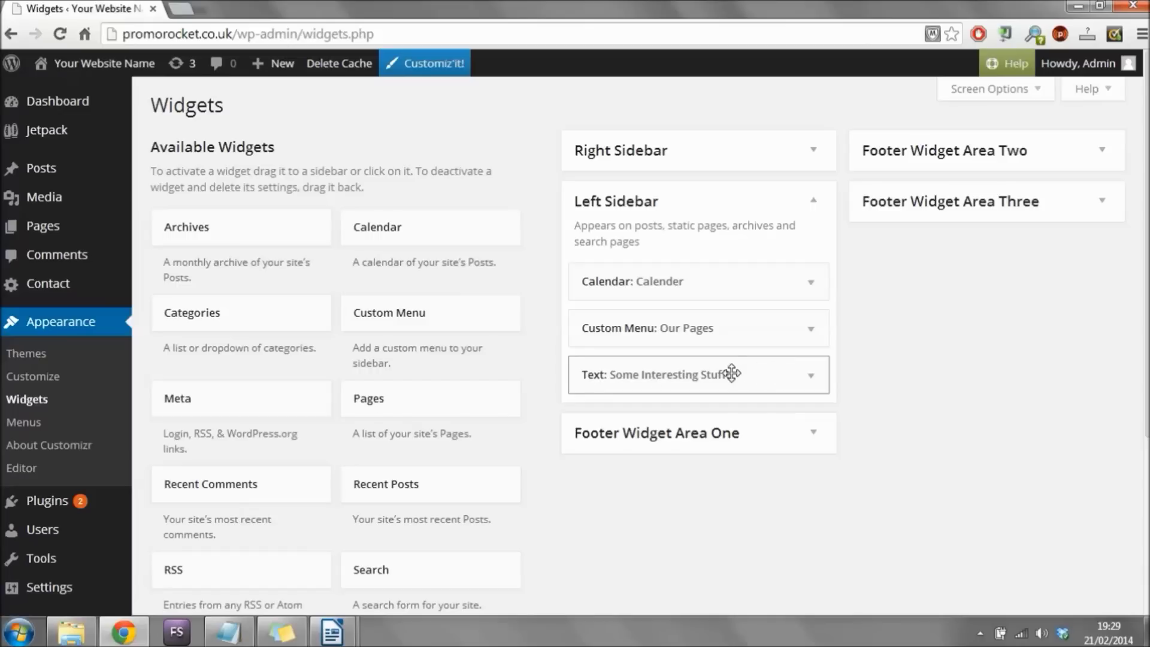
Visit the live Build A Website! page and check the Calender, Our Pages and Some Interesting Stuff! sidebar widgets.
mouse_move(111, 66)
click(53, 94)
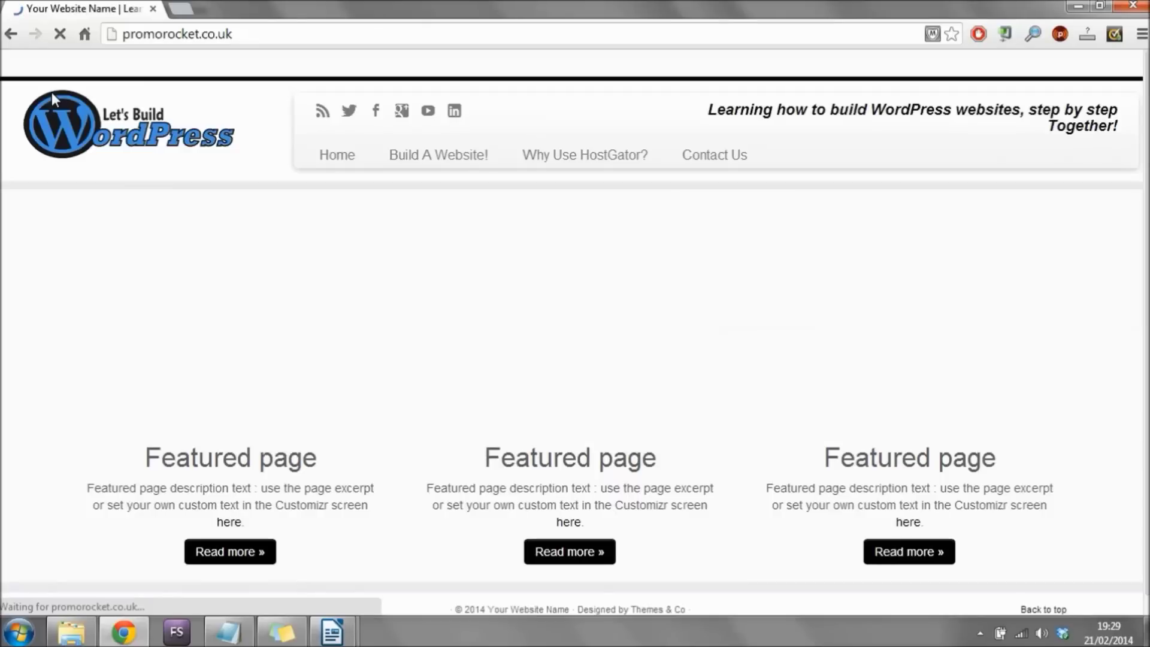
click(457, 156)
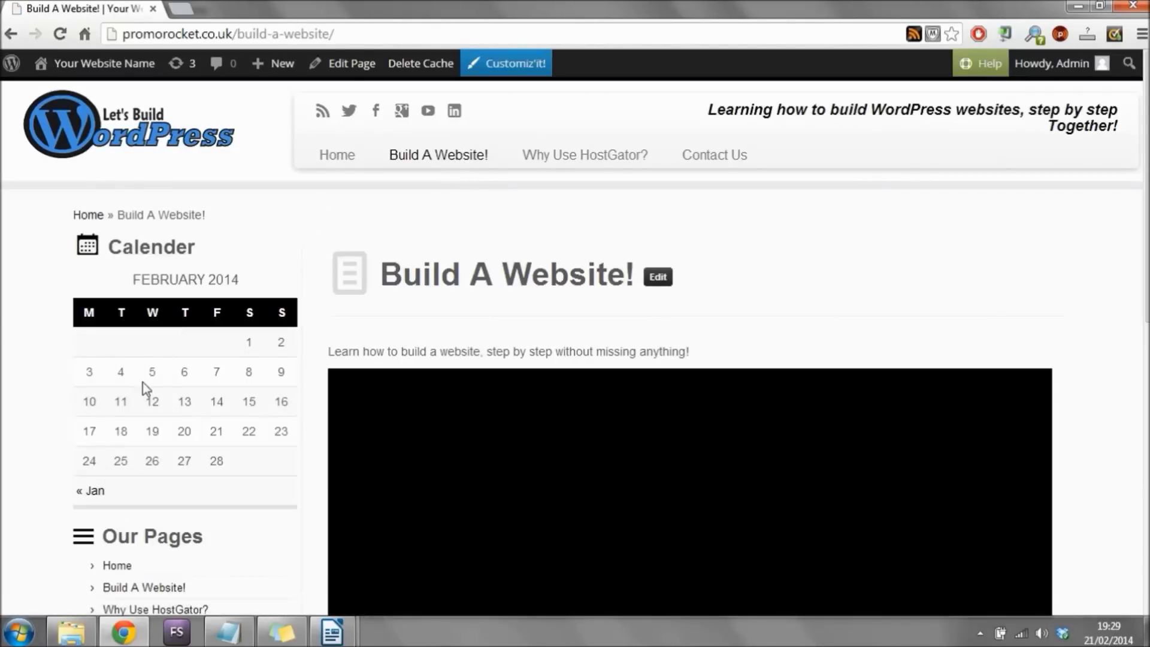
scroll(67, 312, down, 3)
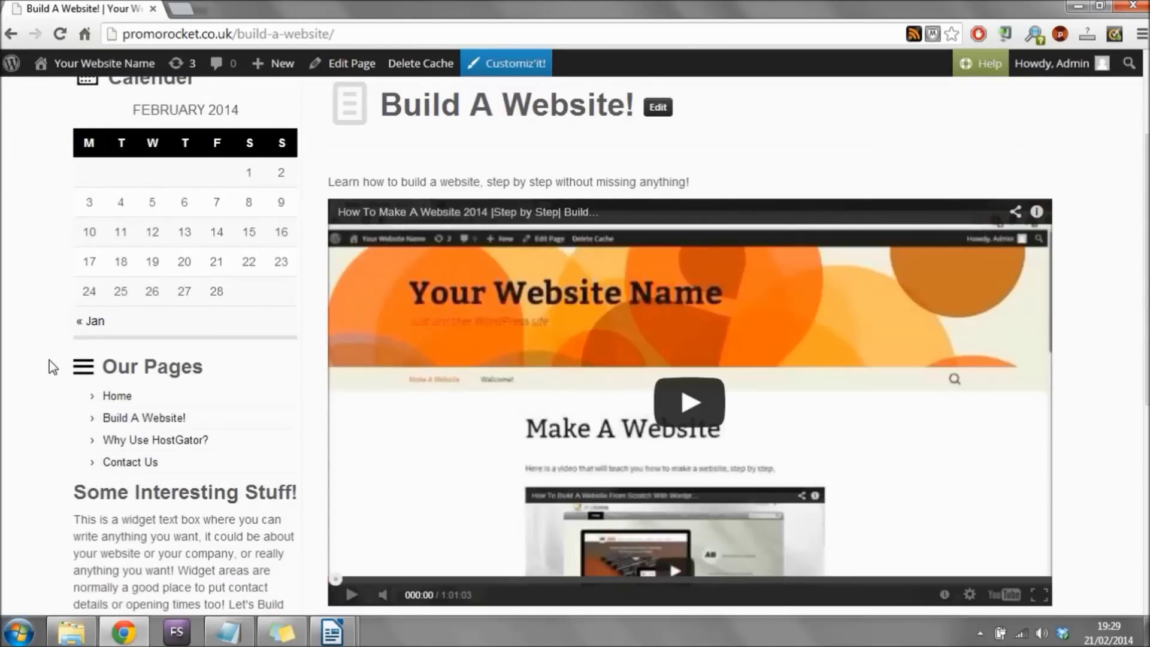
scroll(54, 361, down, 4)
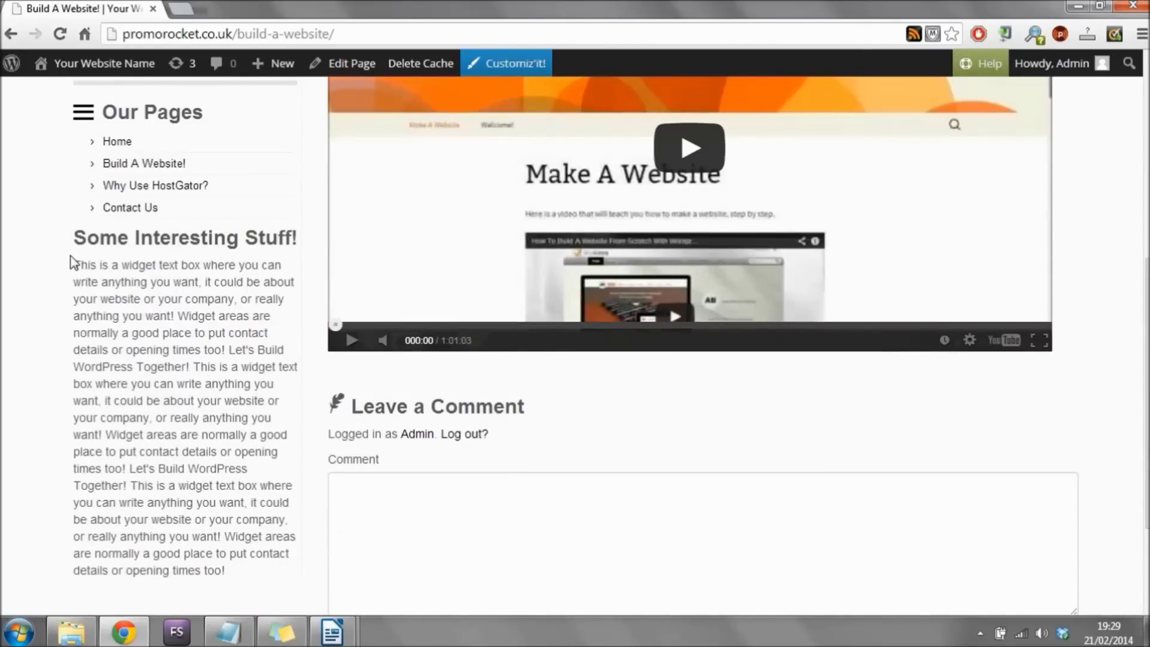
drag(74, 277, 175, 572)
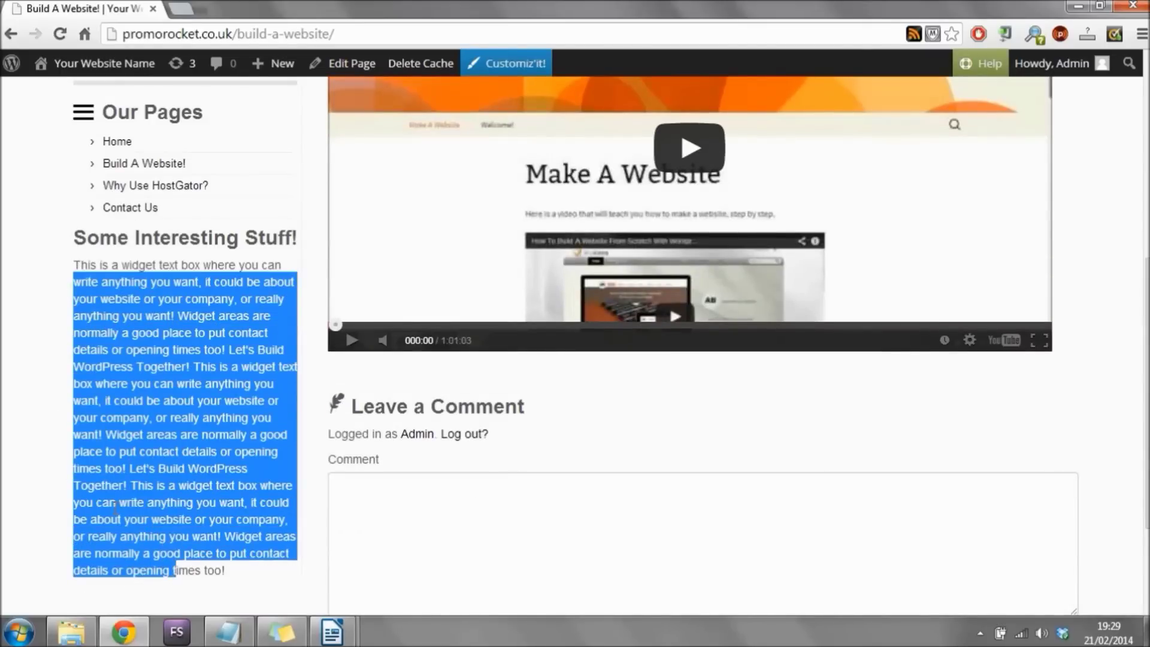
click(13, 419)
scroll(29, 403, up, 7)
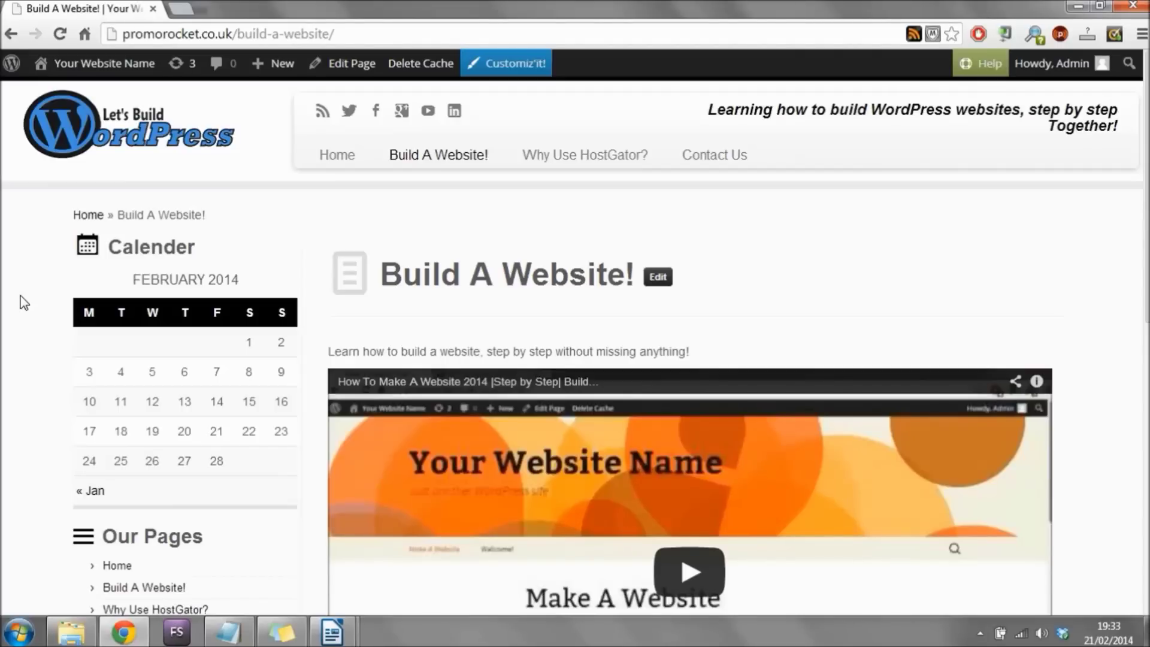
scroll(24, 419, down, 3)
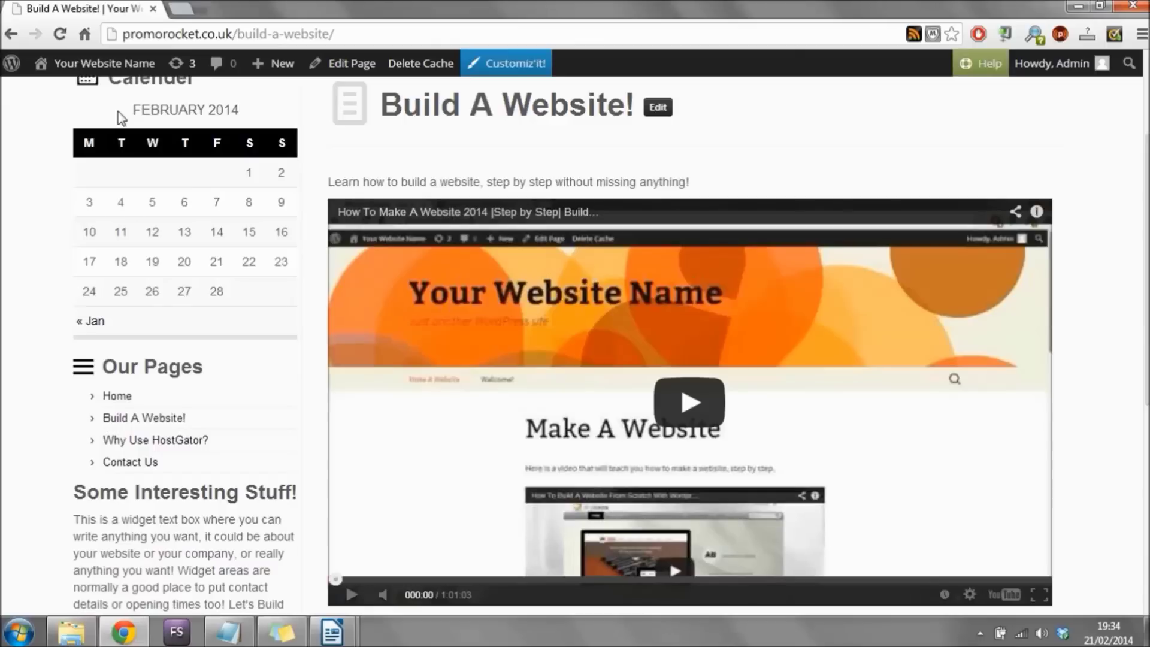
Return to the admin Dashboard and open Plugins > Add New.
mouse_move(111, 67)
click(73, 96)
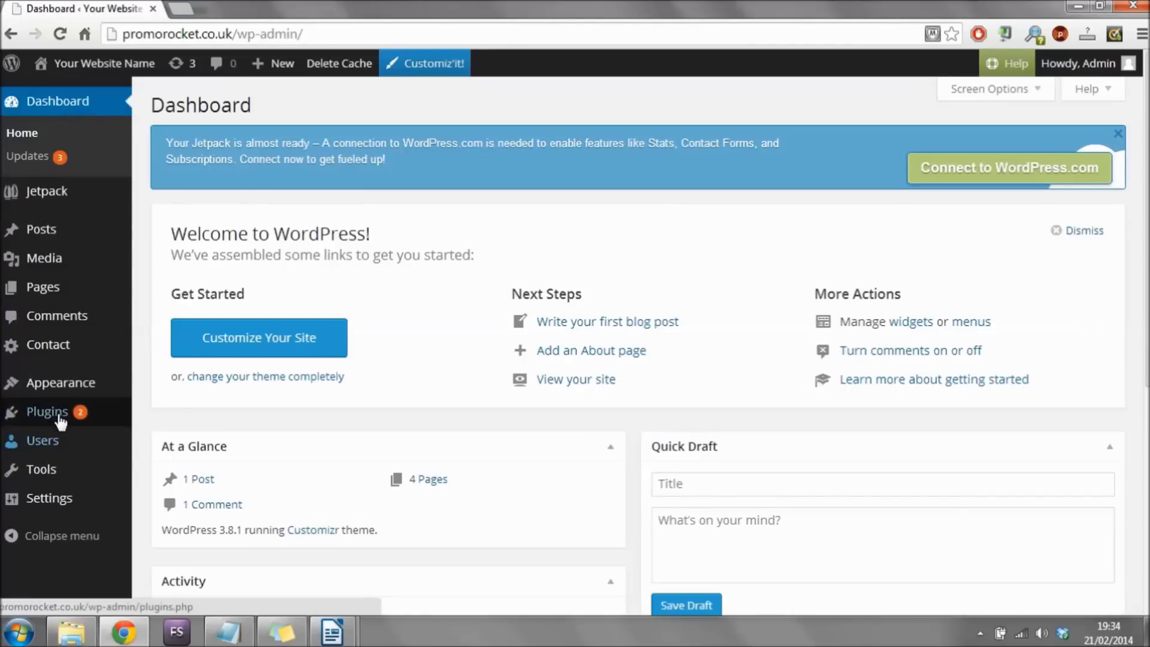
click(59, 414)
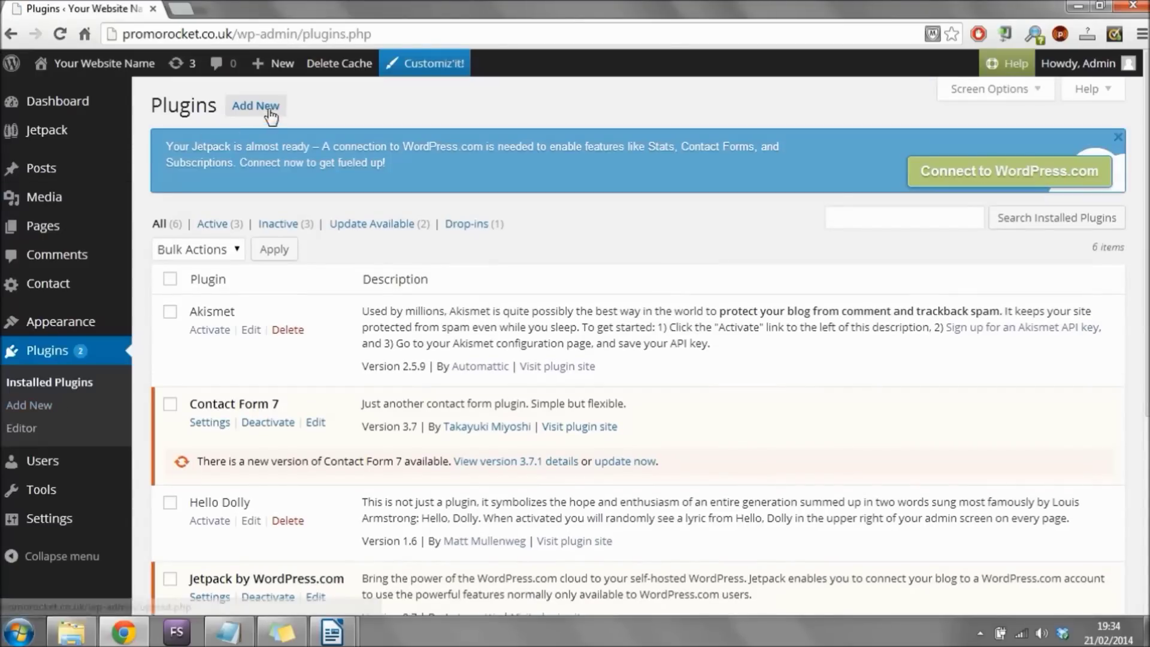
click(271, 107)
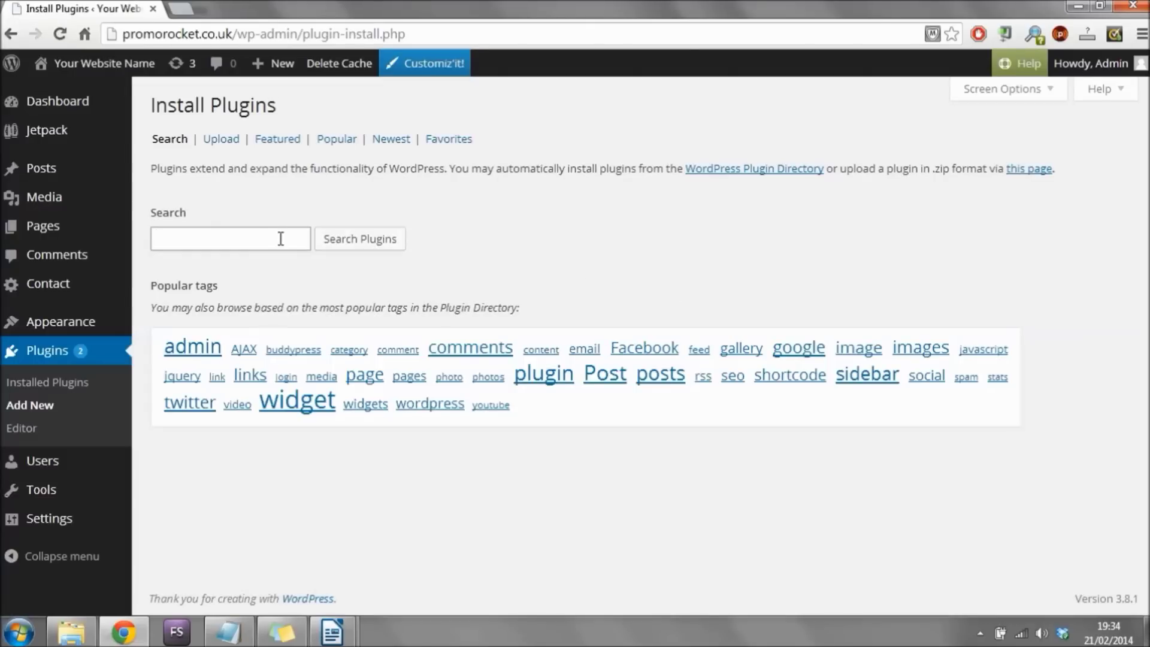
Search the plugin directory for 'TinyMCE Widget'.
click(268, 238)
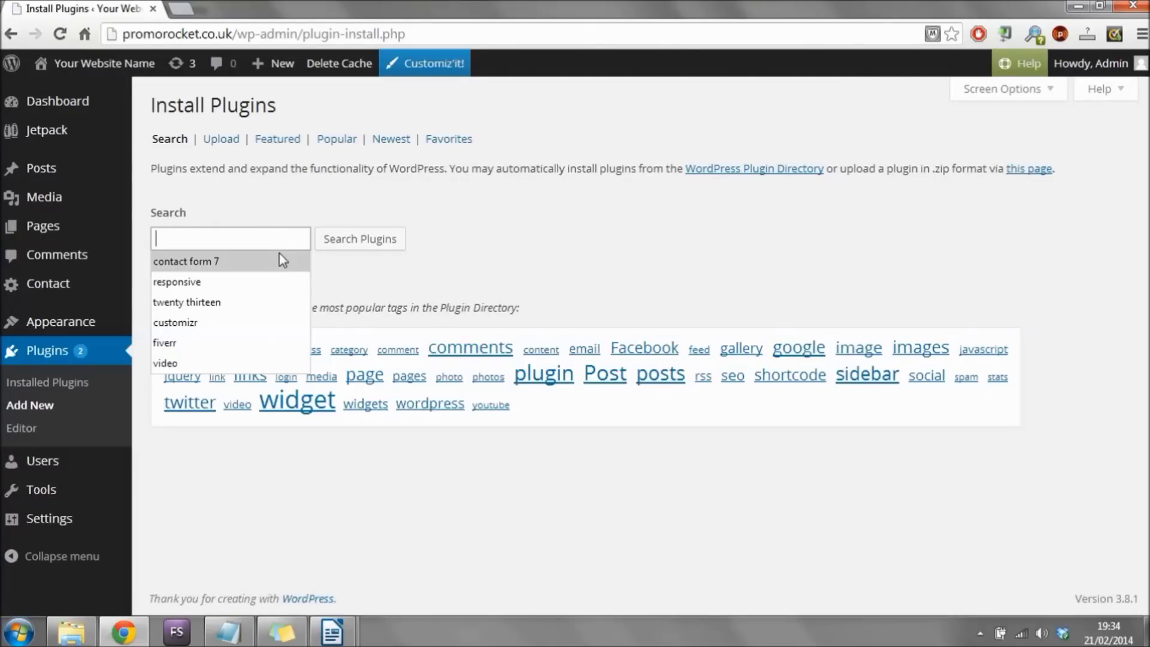
text(T)
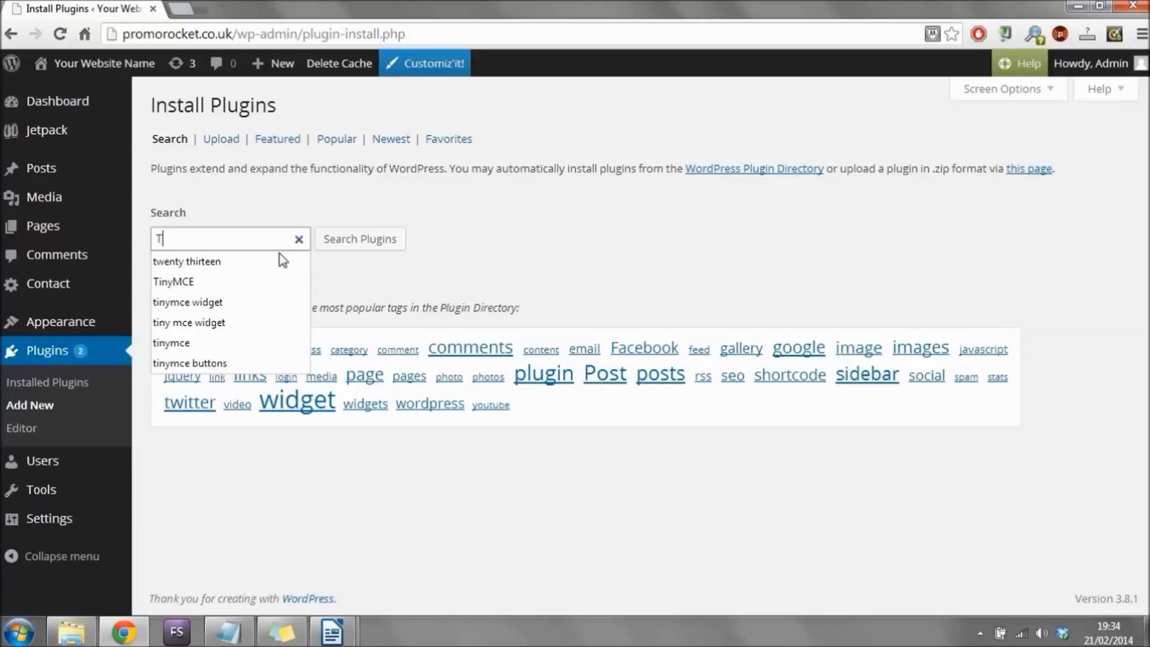
text(inyM)
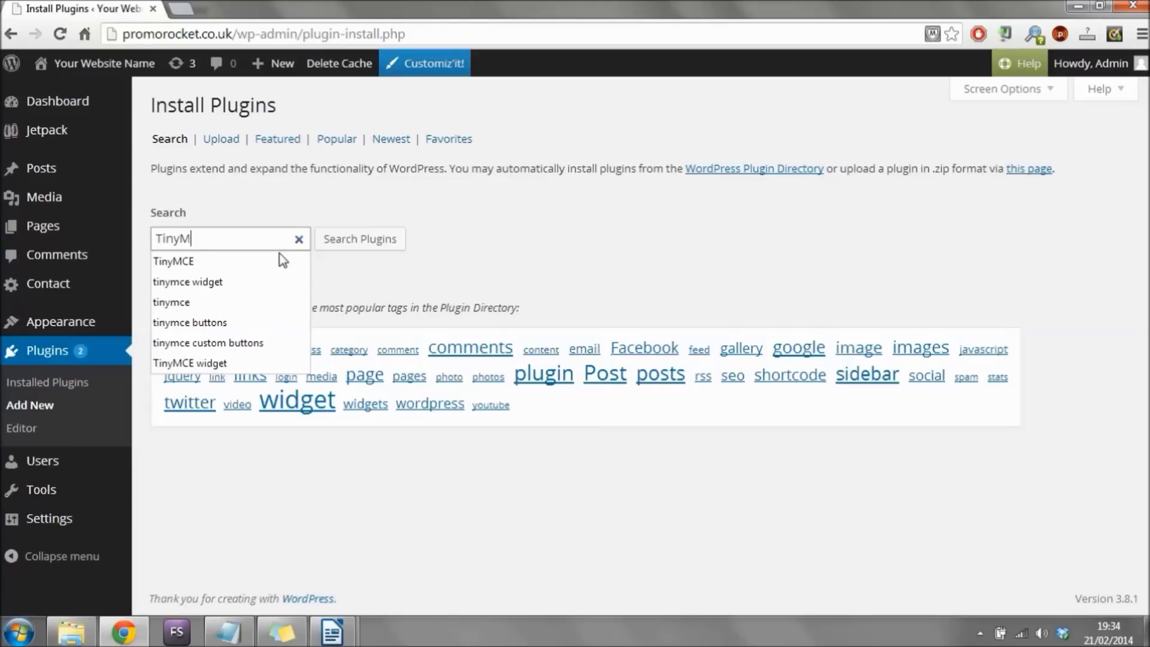
text(CE )
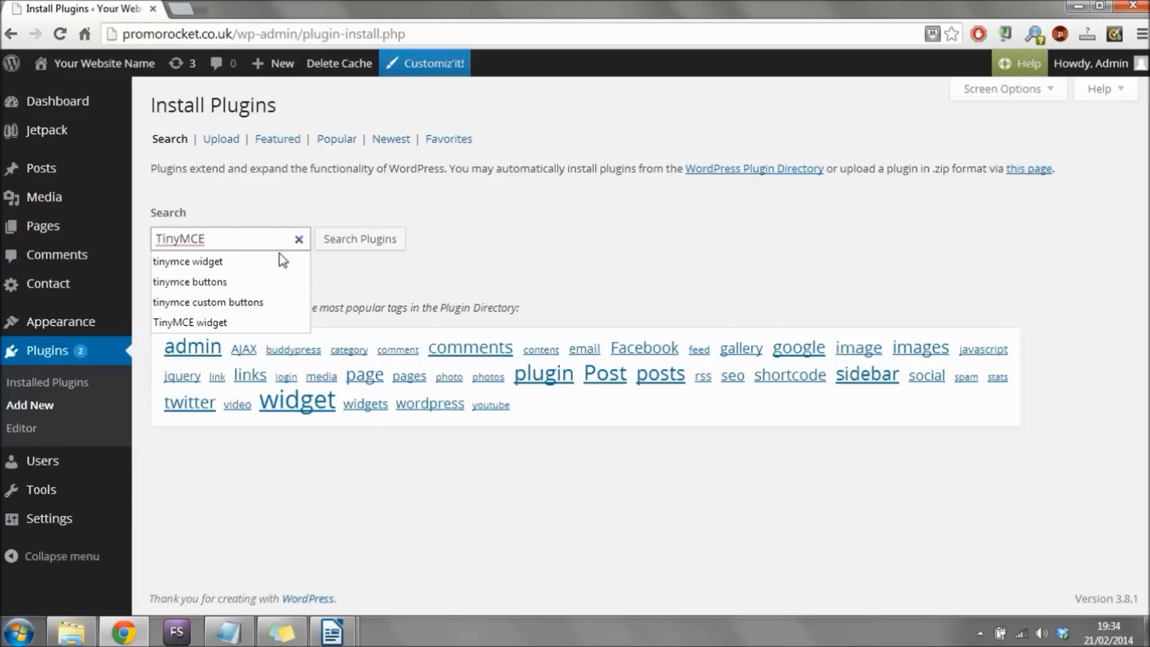
text(Widget)
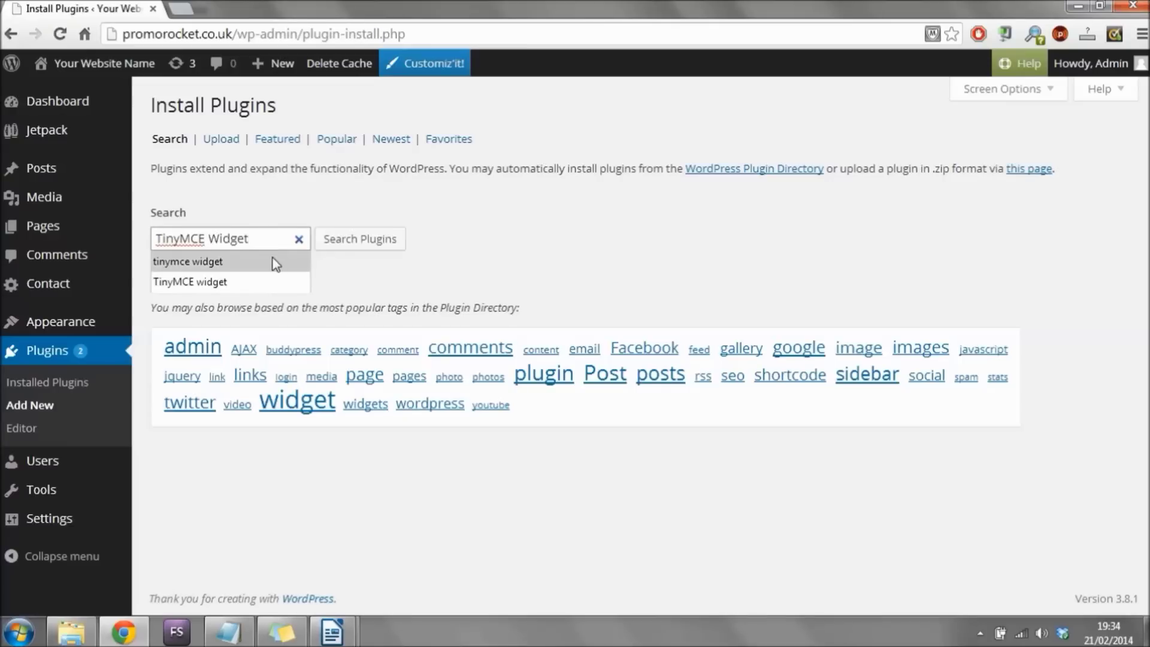
click(361, 245)
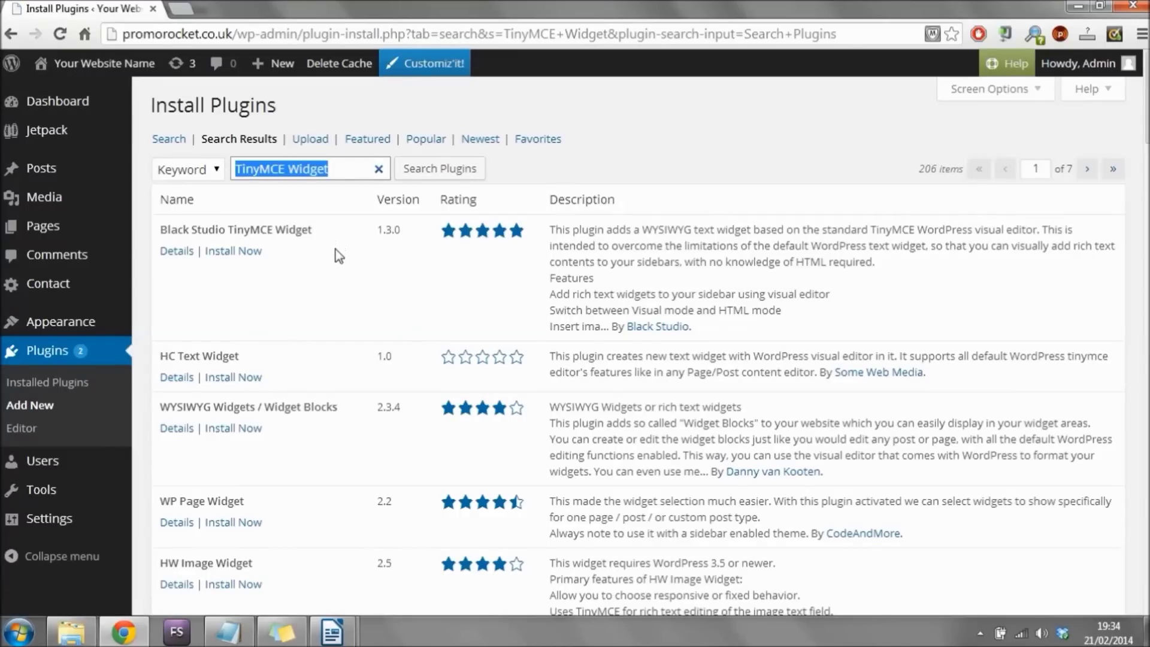
Install and activate the Black Studio TinyMCE Widget 1.3.0 plugin.
click(230, 253)
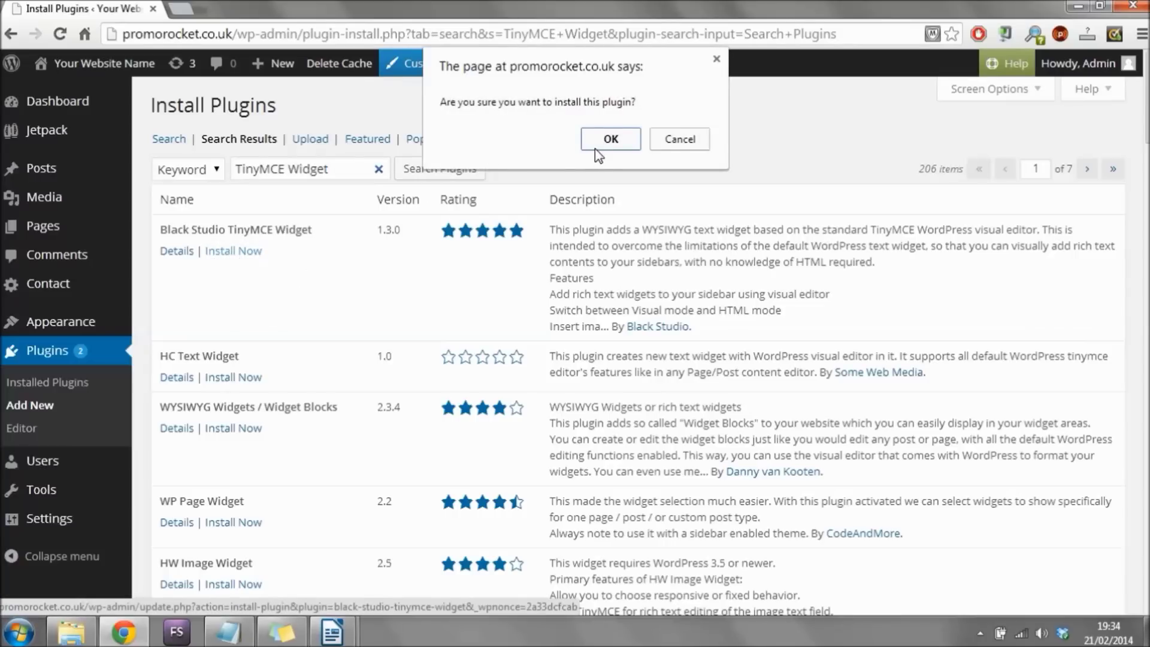
click(611, 140)
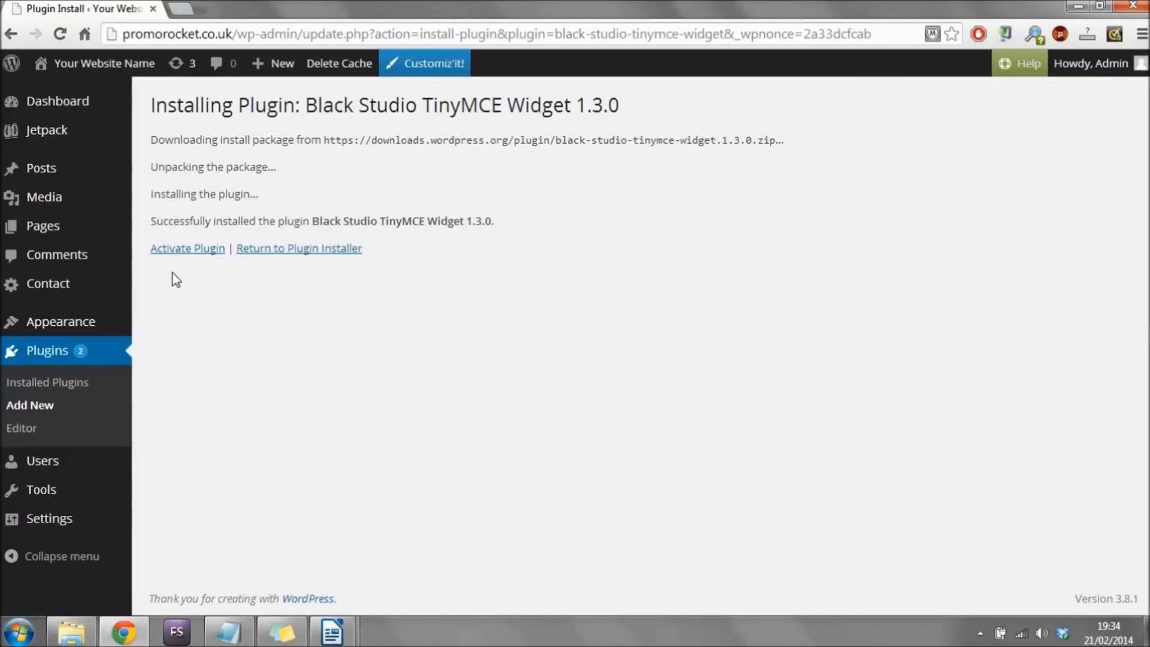
click(207, 262)
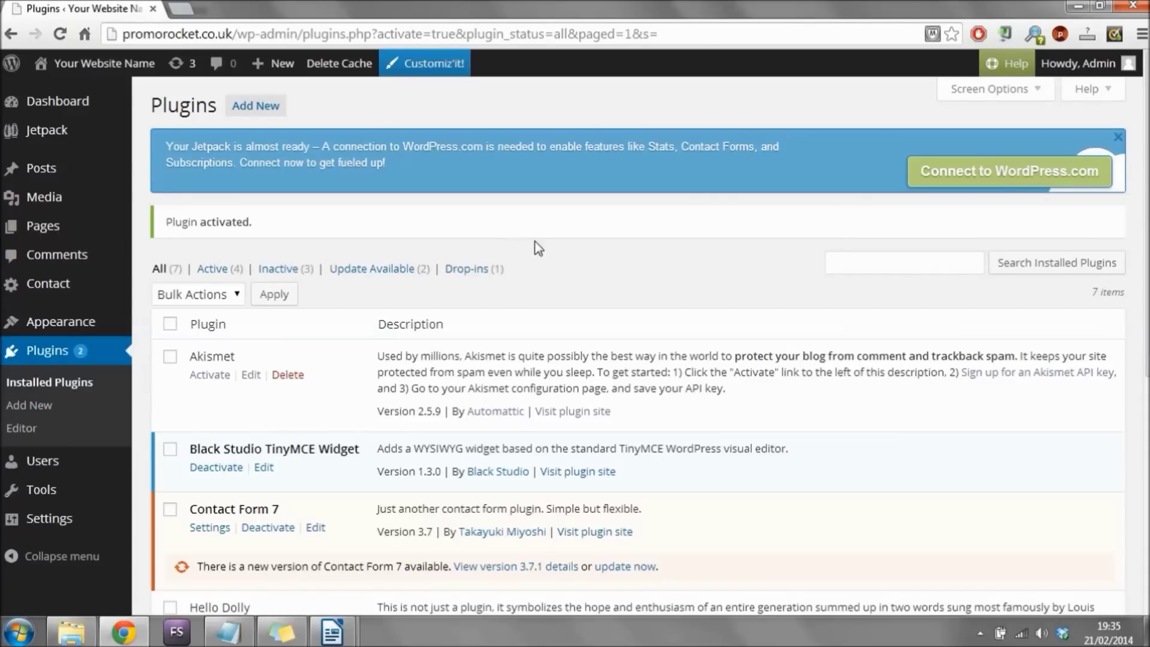
click(86, 324)
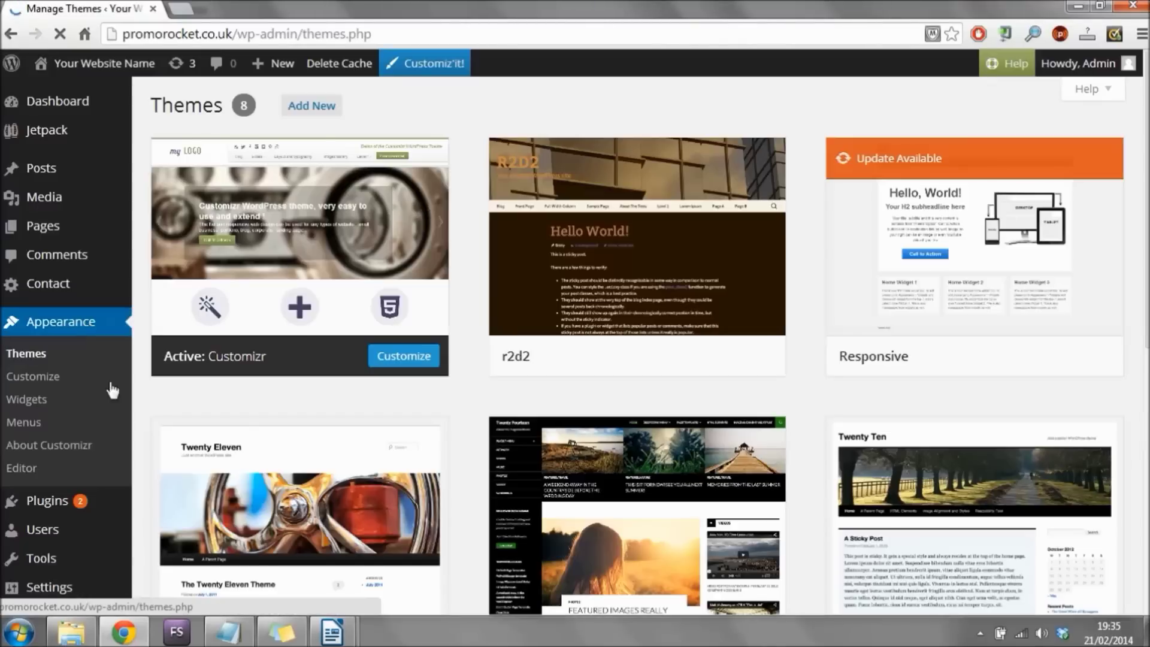
In Widgets, drag Our Pages out of the Left Sidebar and add Black Studio TinyMCE below Calender.
click(36, 400)
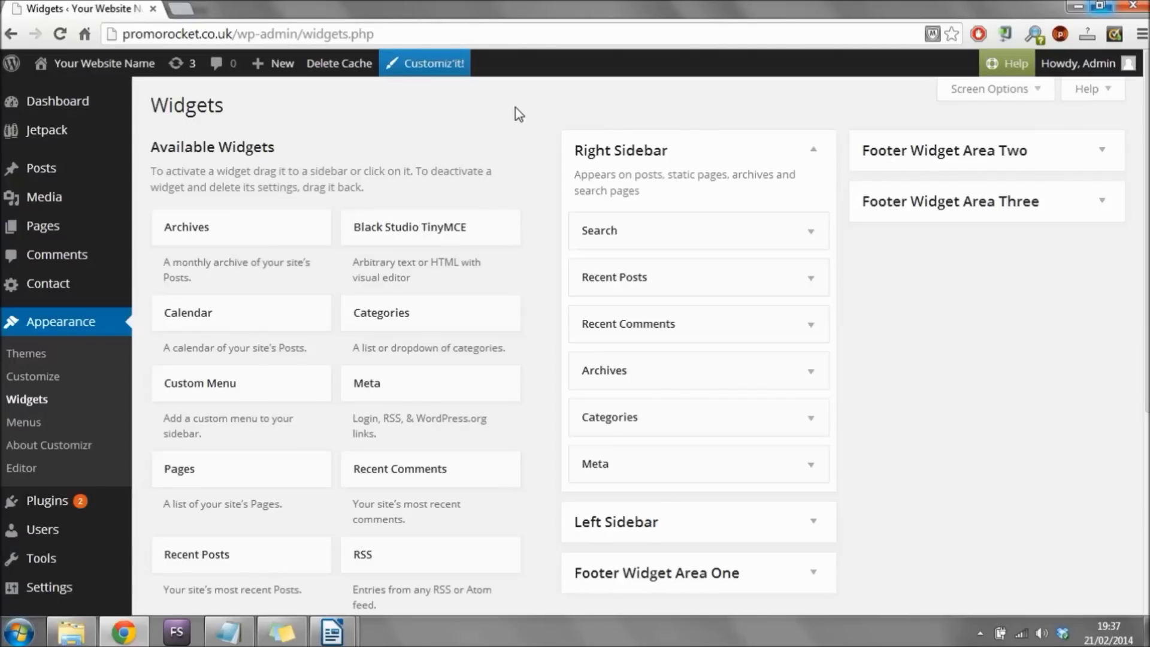
click(659, 521)
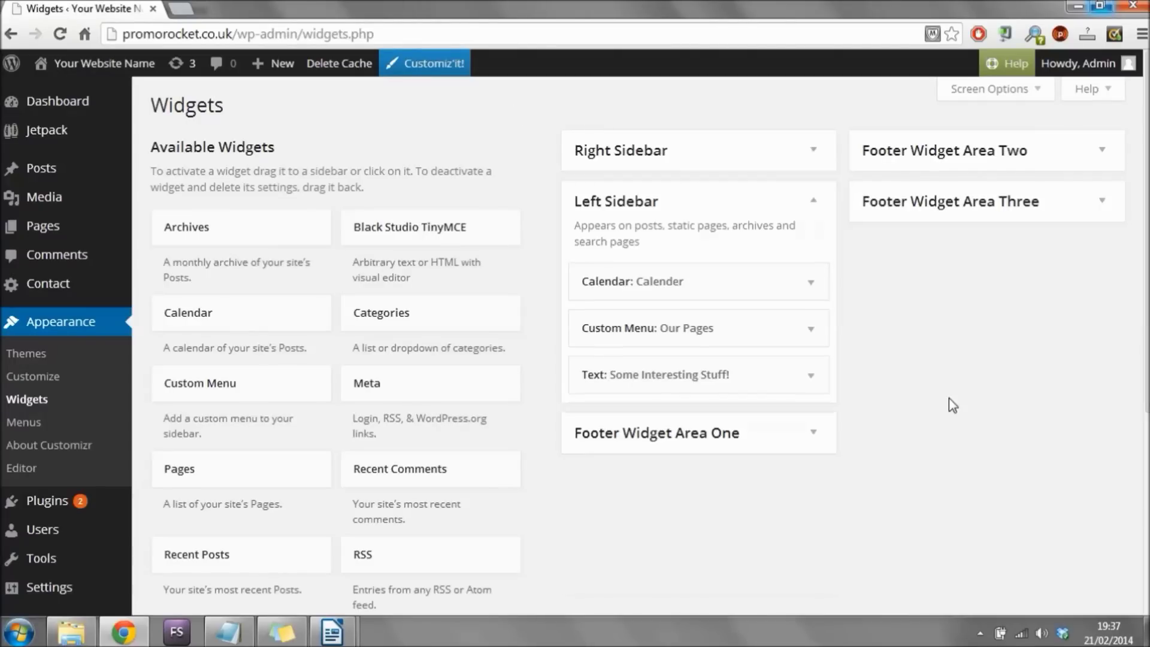
scroll(962, 359, down, 2)
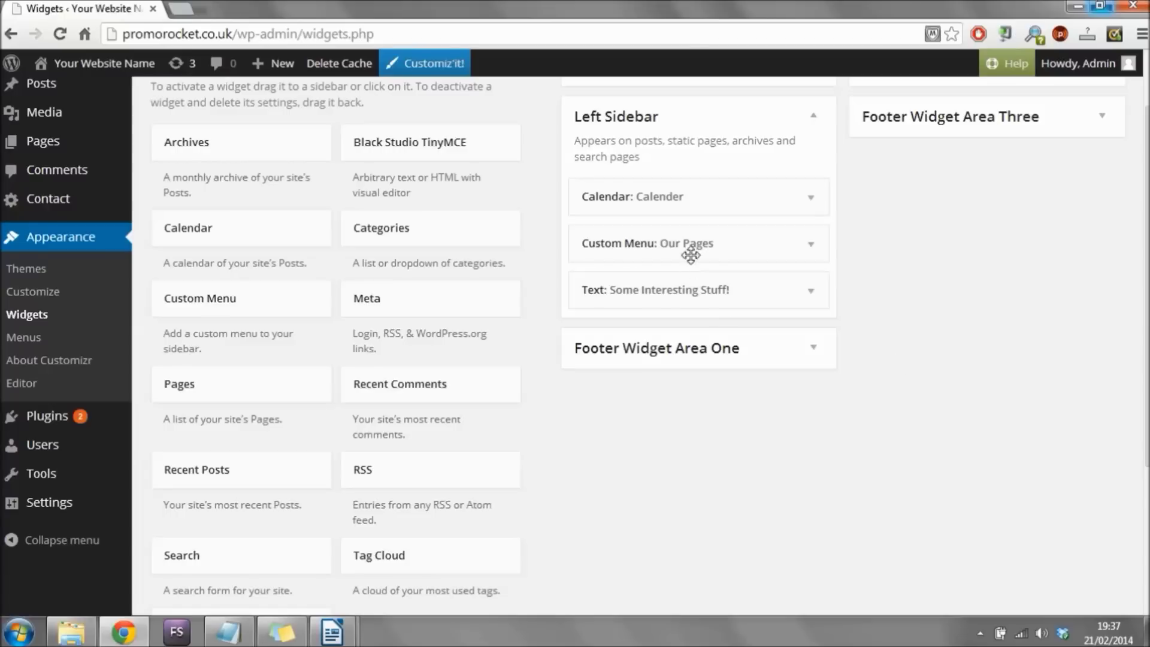
drag(699, 246, 286, 407)
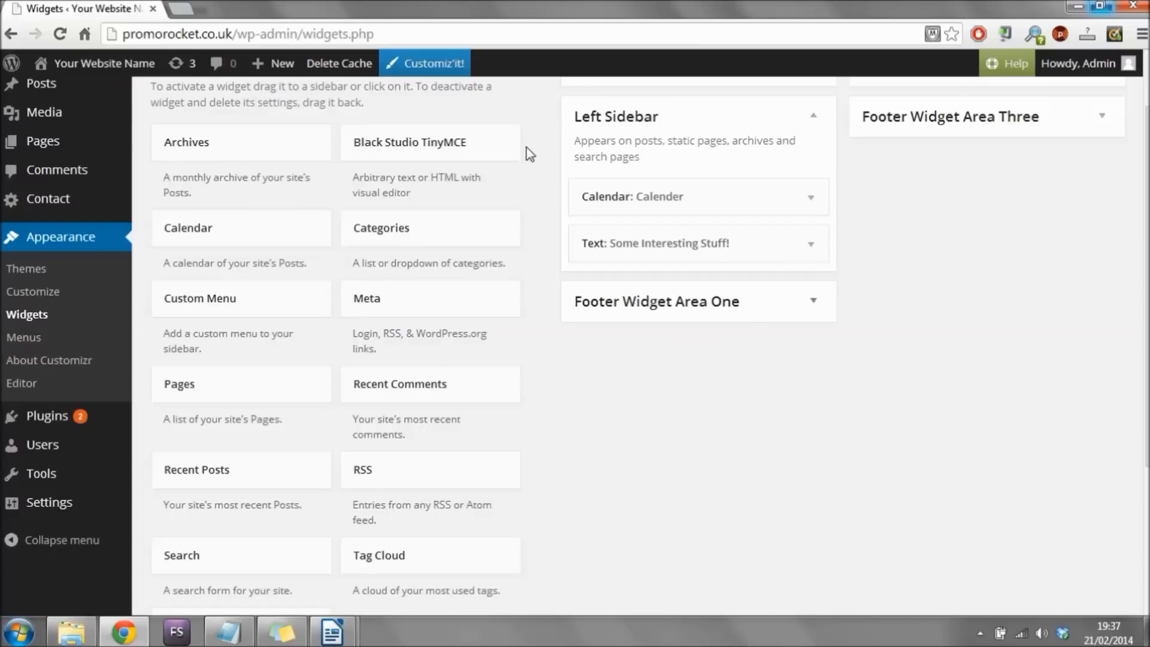
drag(396, 153, 686, 239)
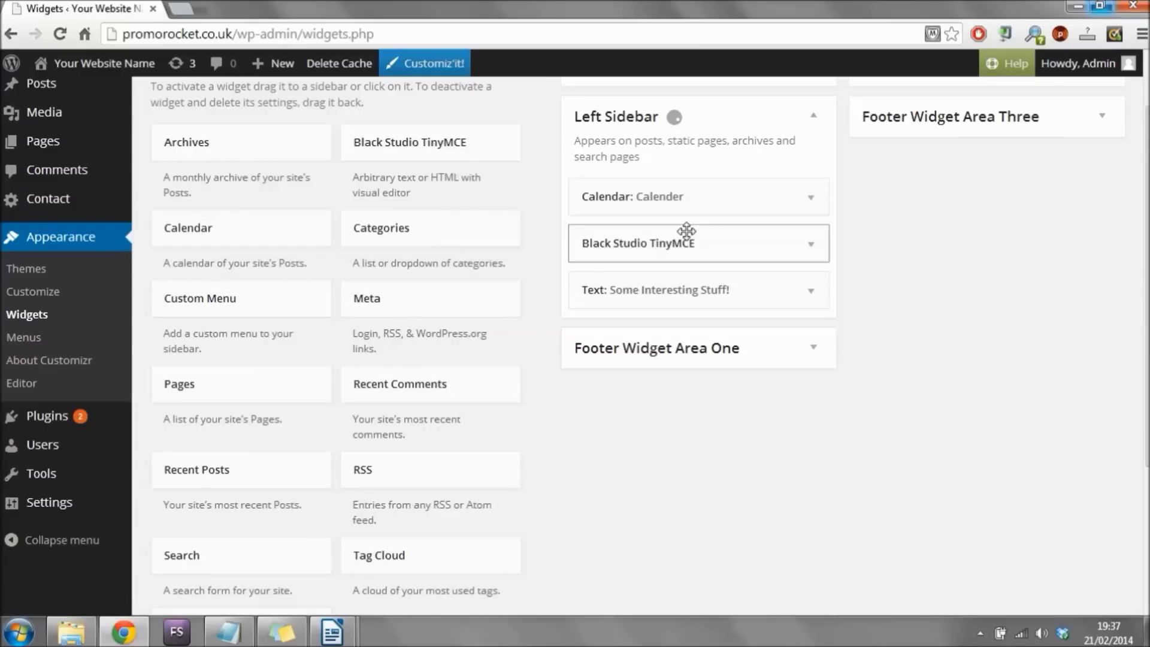
Expand the Black Studio TinyMCE widget and launch Add Media from its editor.
click(809, 246)
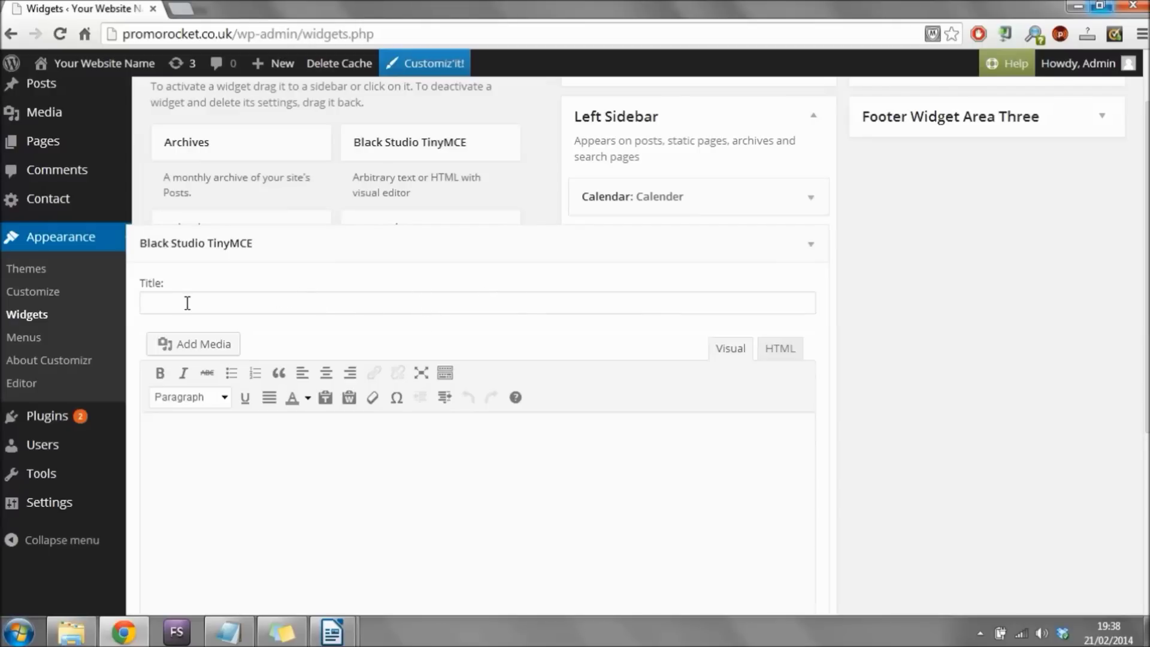
scroll(413, 302, down, 2)
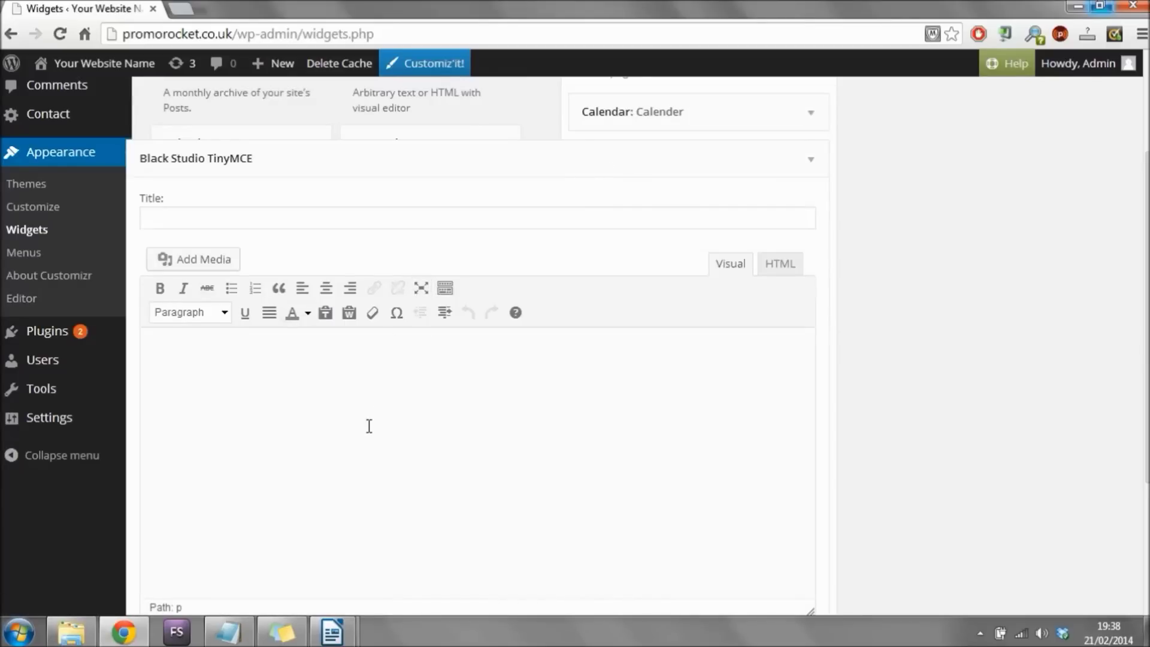
click(269, 312)
Upload the 'my hostgator banner png' image to the Media Library.
click(226, 269)
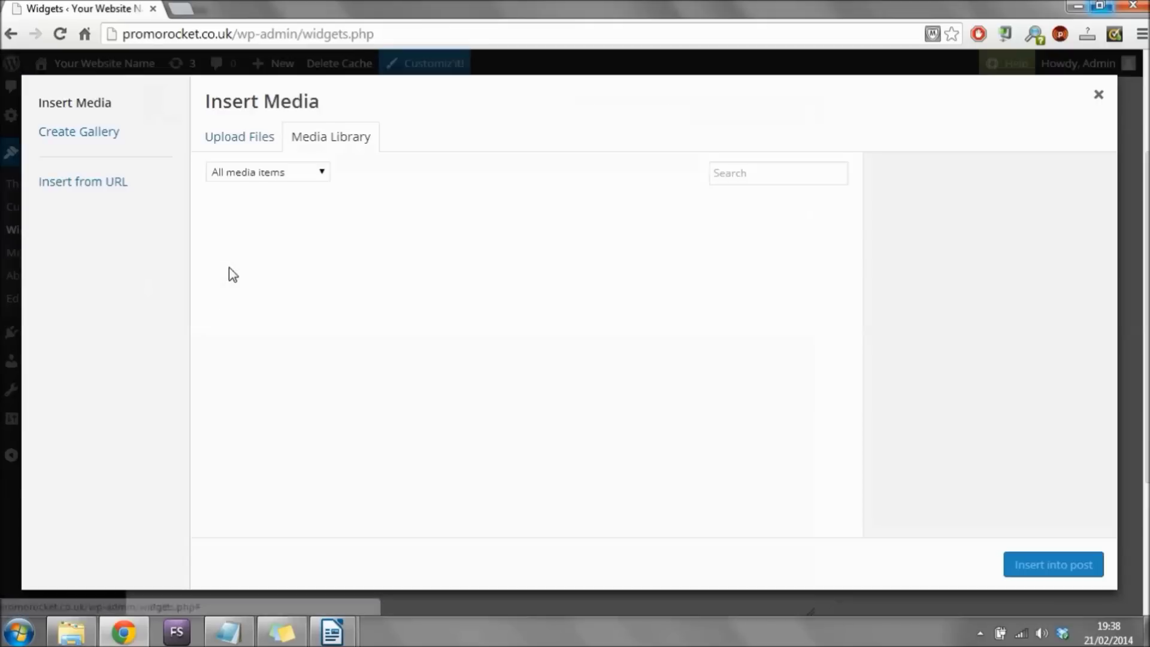
click(256, 141)
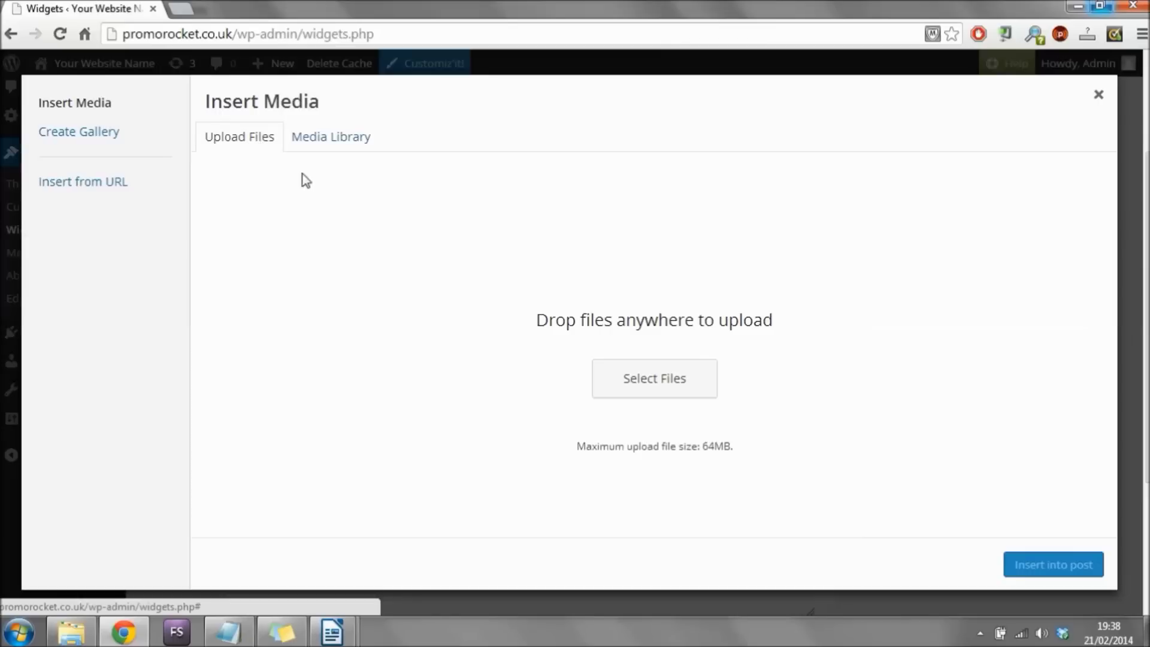
click(658, 383)
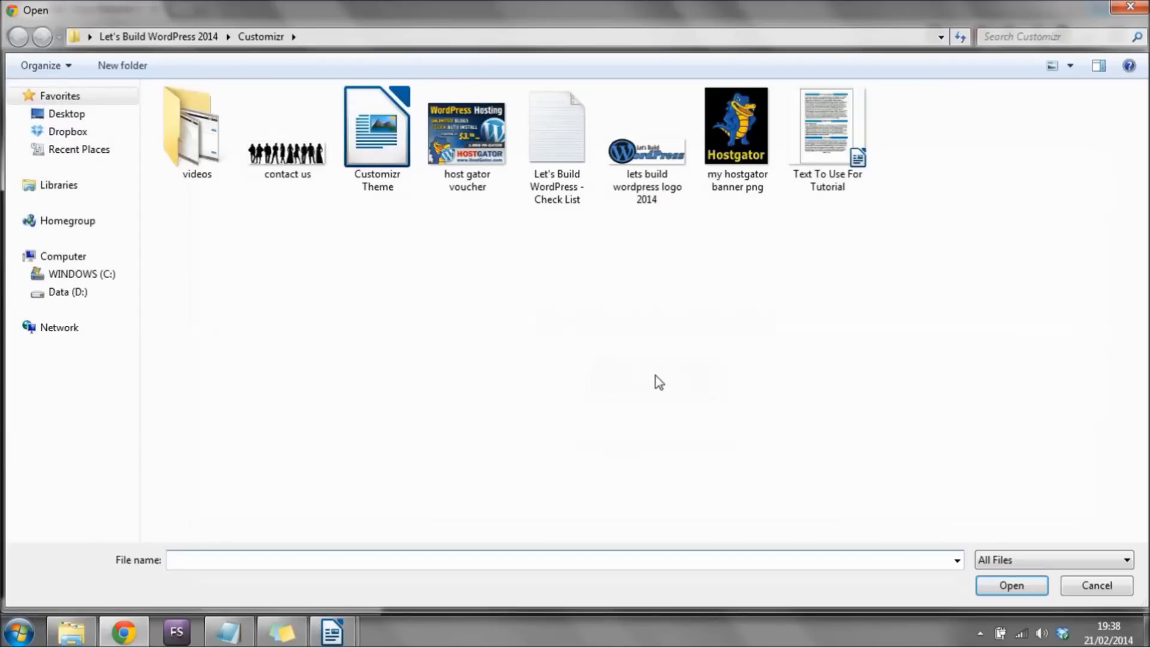
click(749, 131)
click(1010, 584)
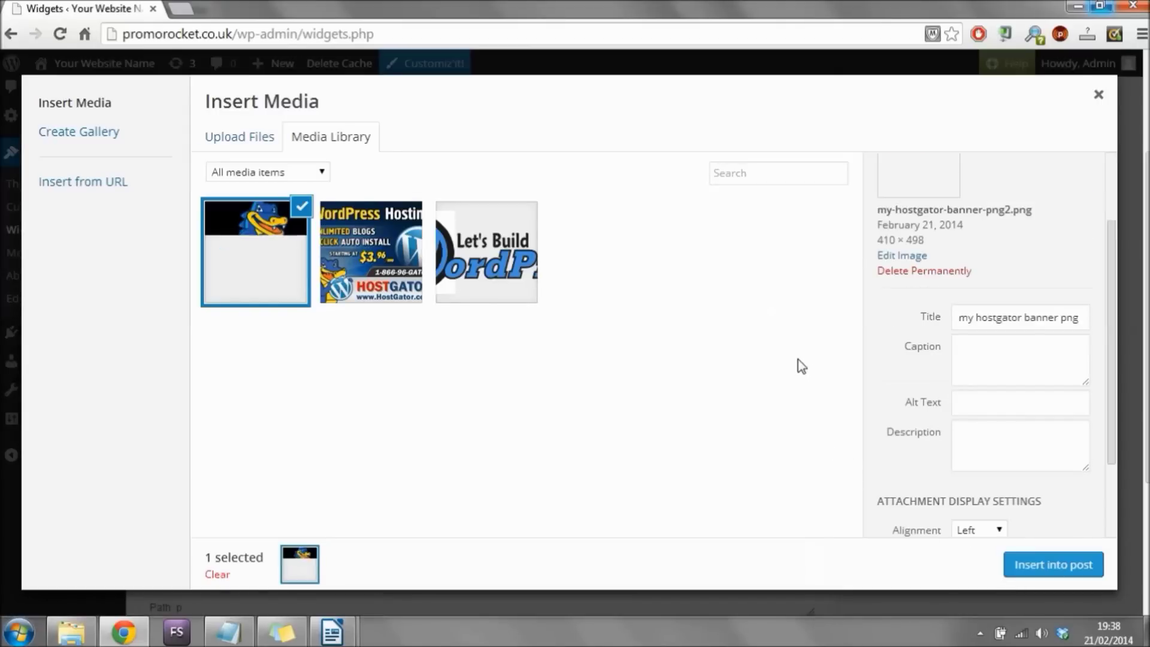
Insert the banner into the widget with Center alignment and Link To set to None.
drag(1115, 270, 1119, 346)
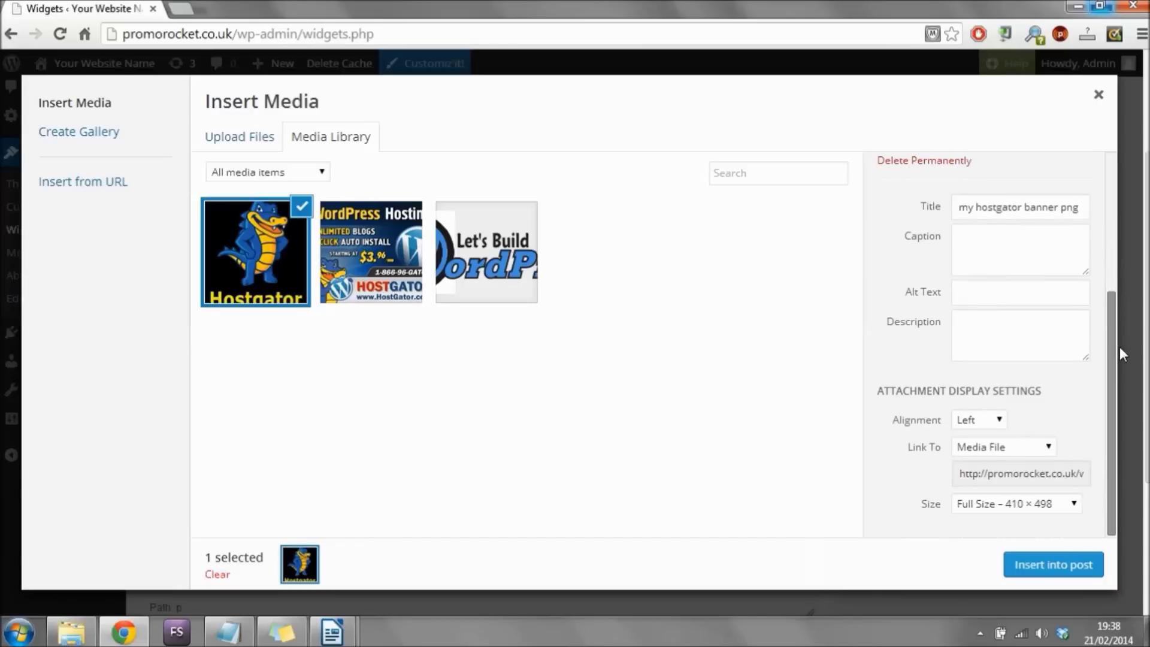
click(976, 419)
click(976, 456)
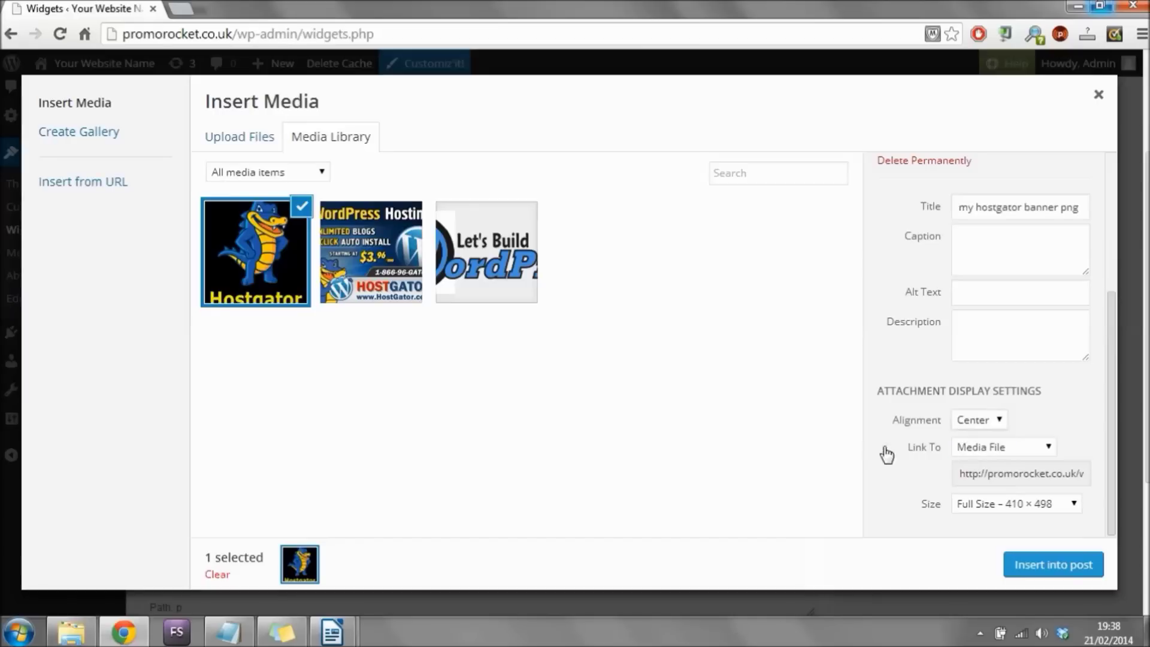
click(994, 449)
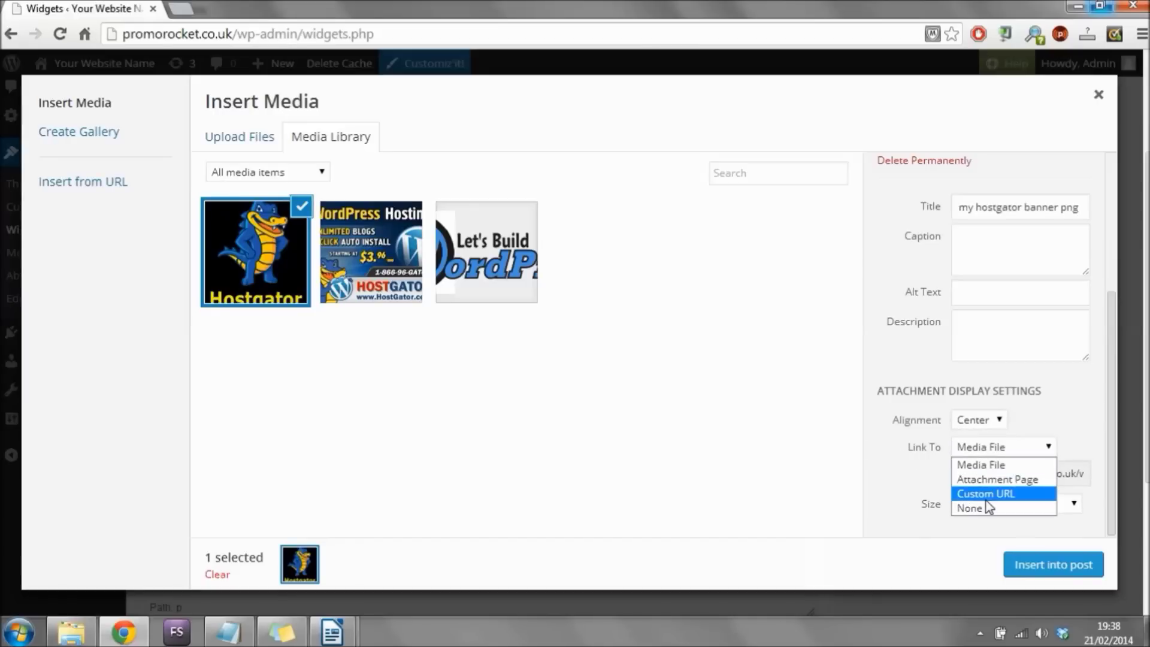
click(985, 507)
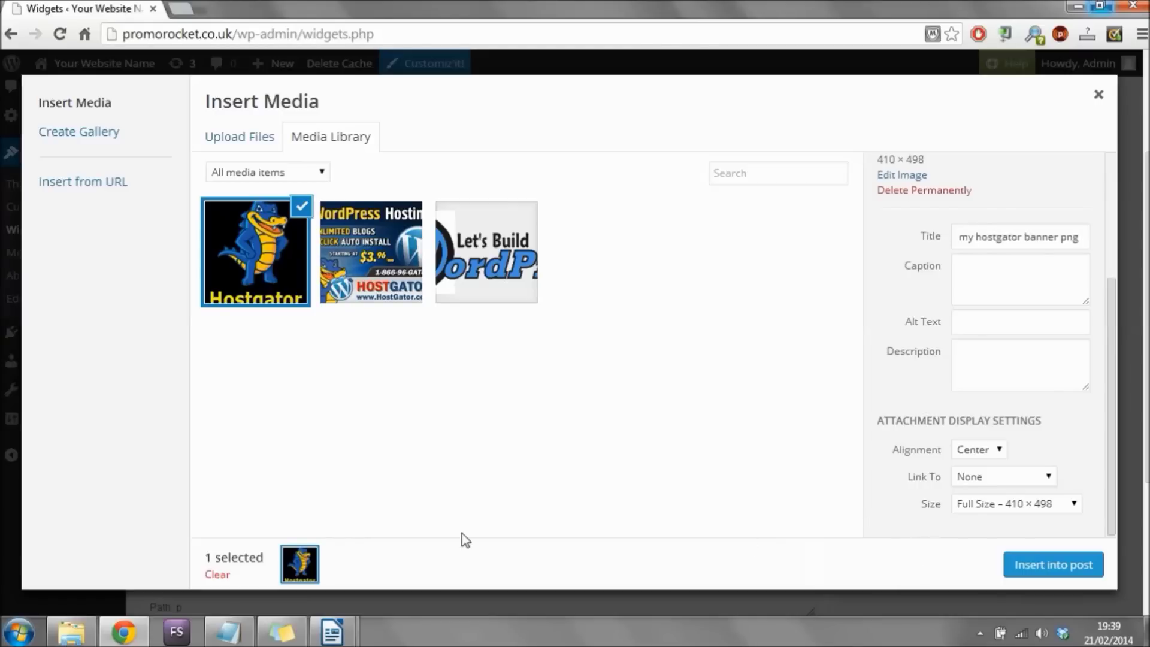
click(1061, 570)
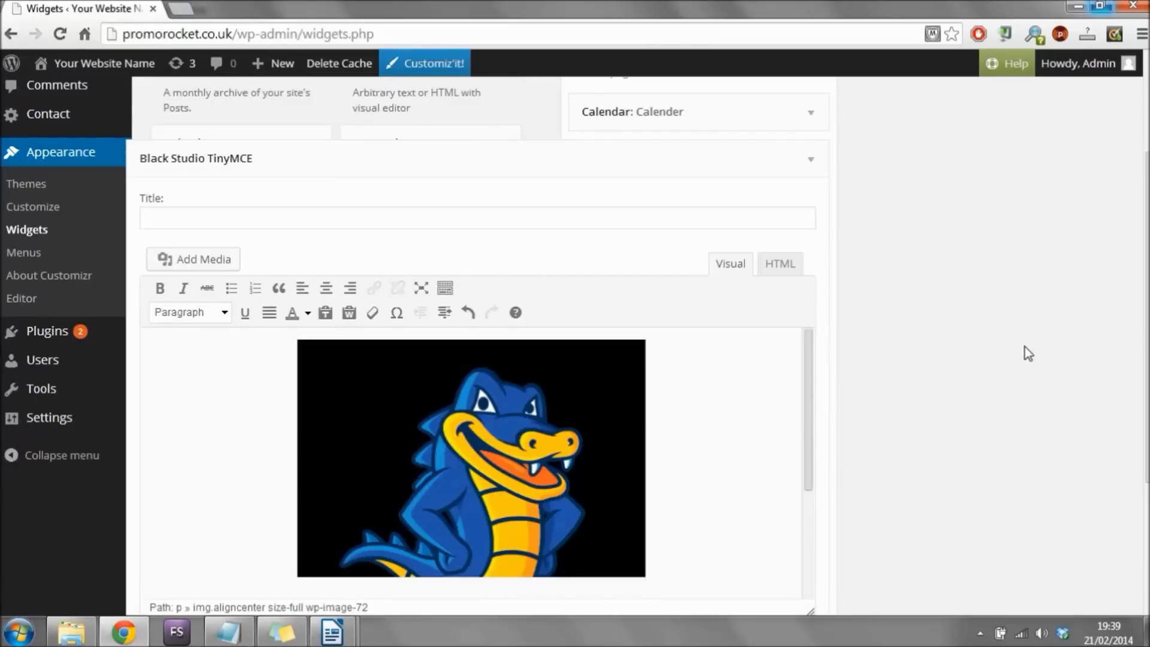
Save the Black Studio TinyMCE widget holding the centred HostGator mascot image.
scroll(1025, 346, down, 4)
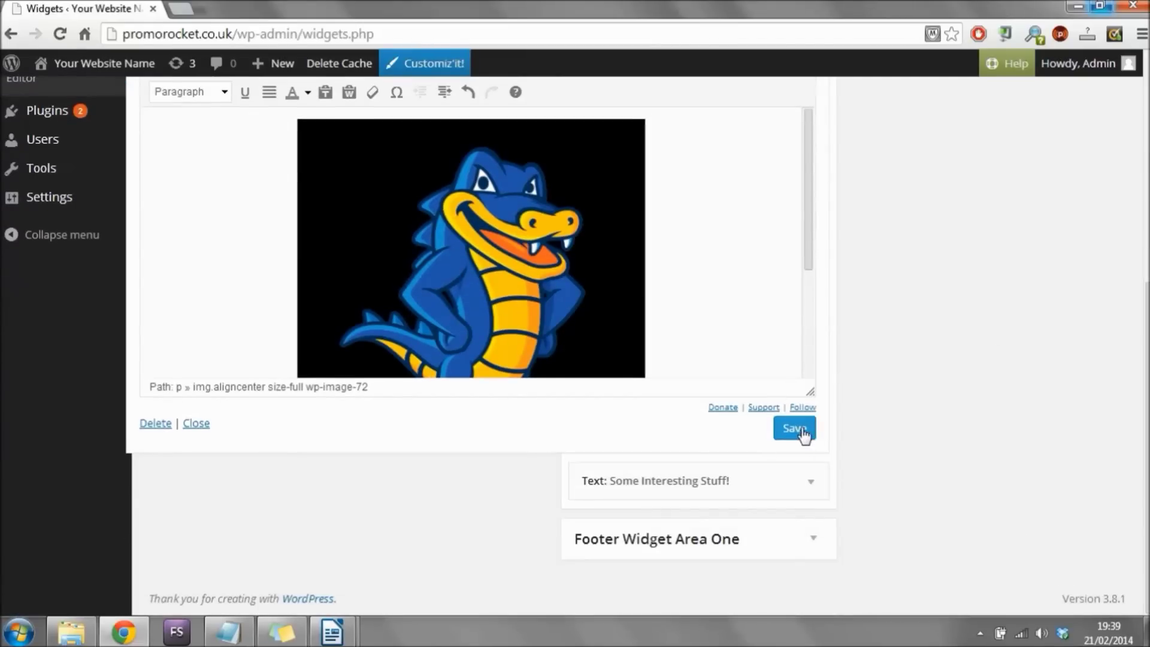
click(799, 436)
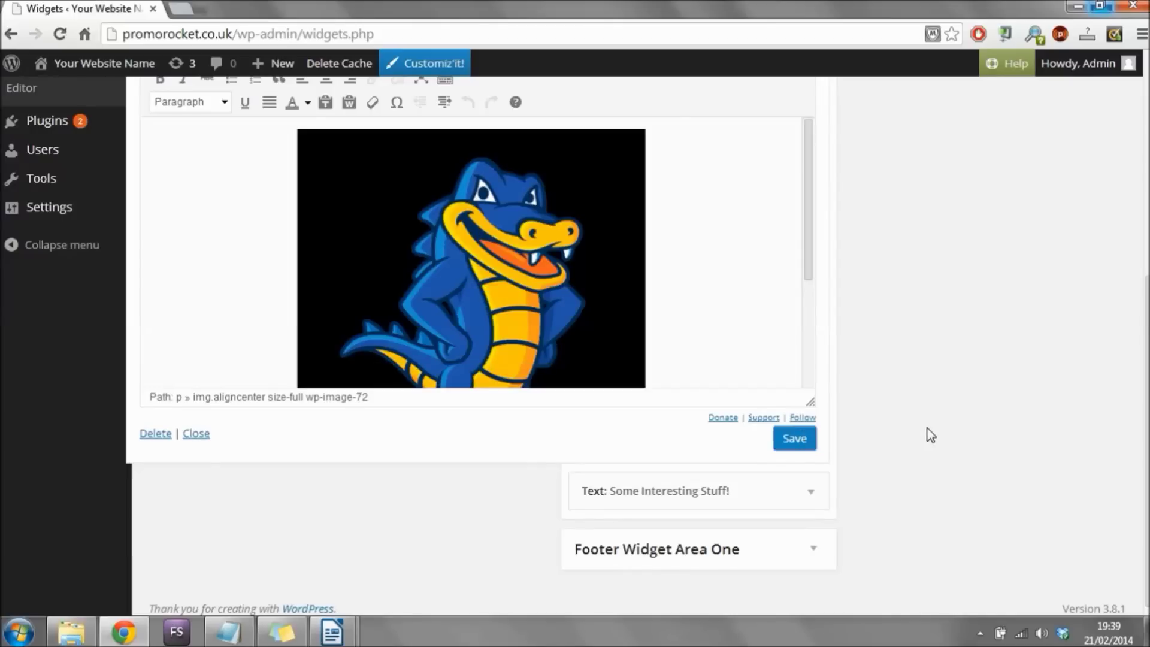
Visit the live Build A Website! page and check the HostGator image in the left sidebar.
mouse_move(113, 69)
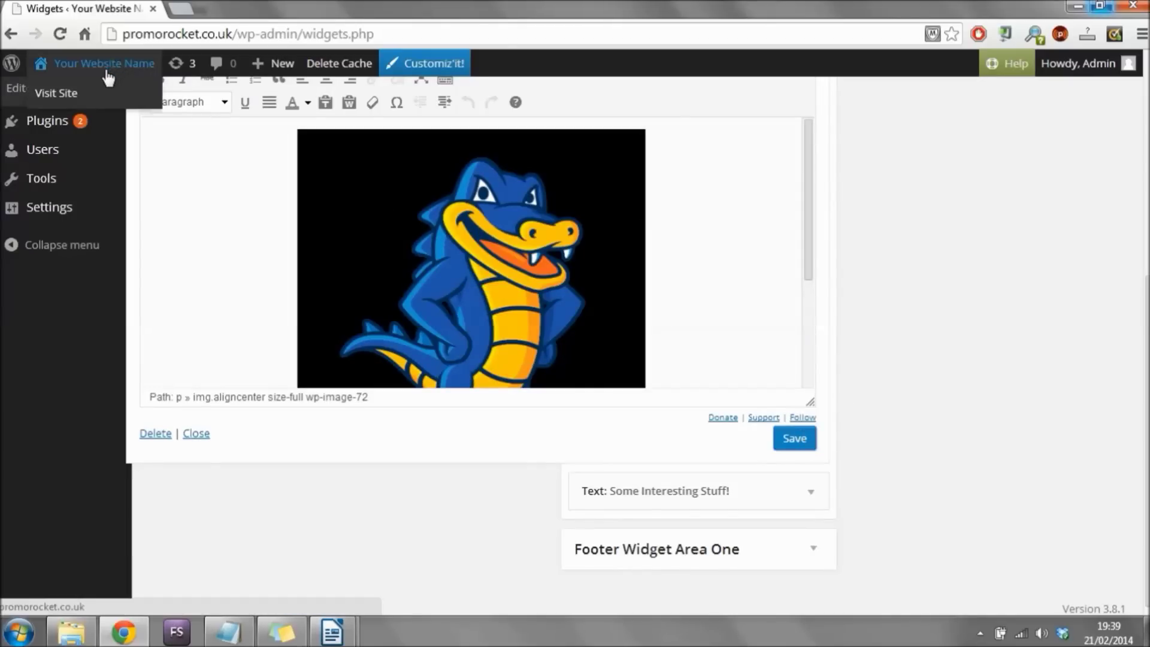
click(71, 93)
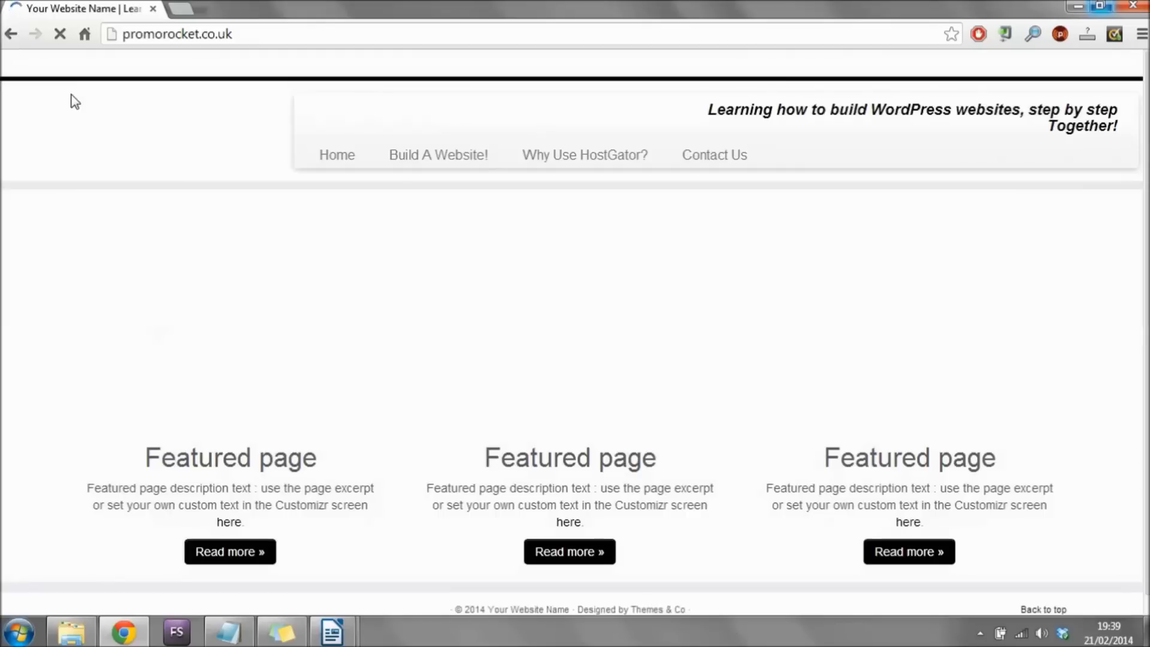
click(452, 156)
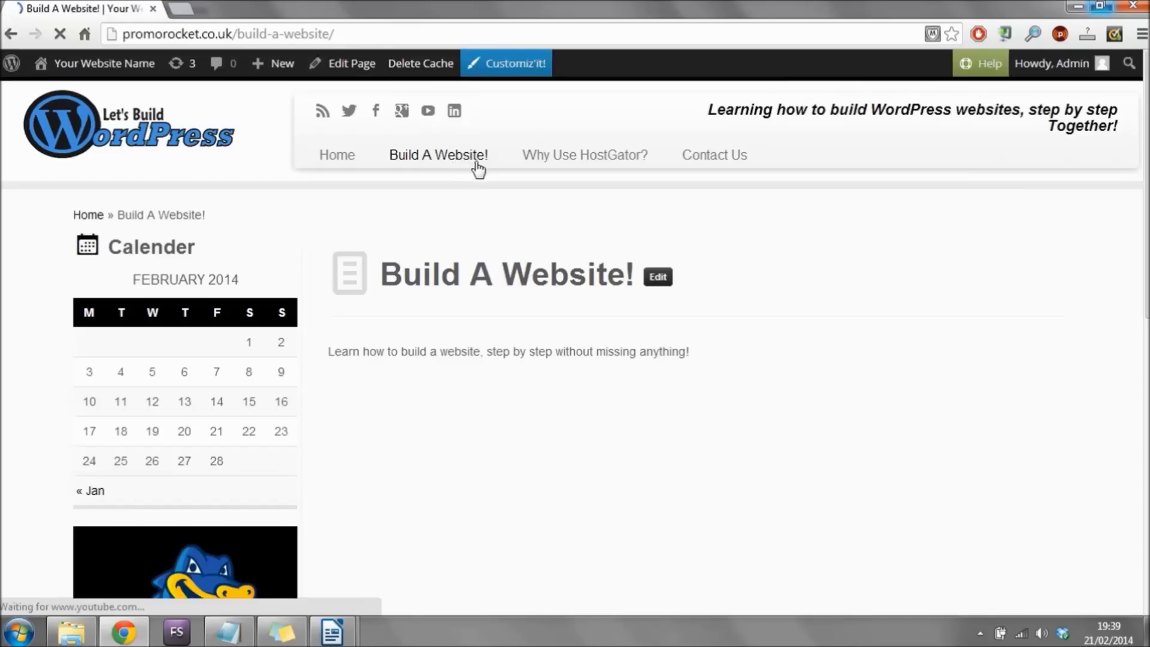
scroll(15, 239, down, 1)
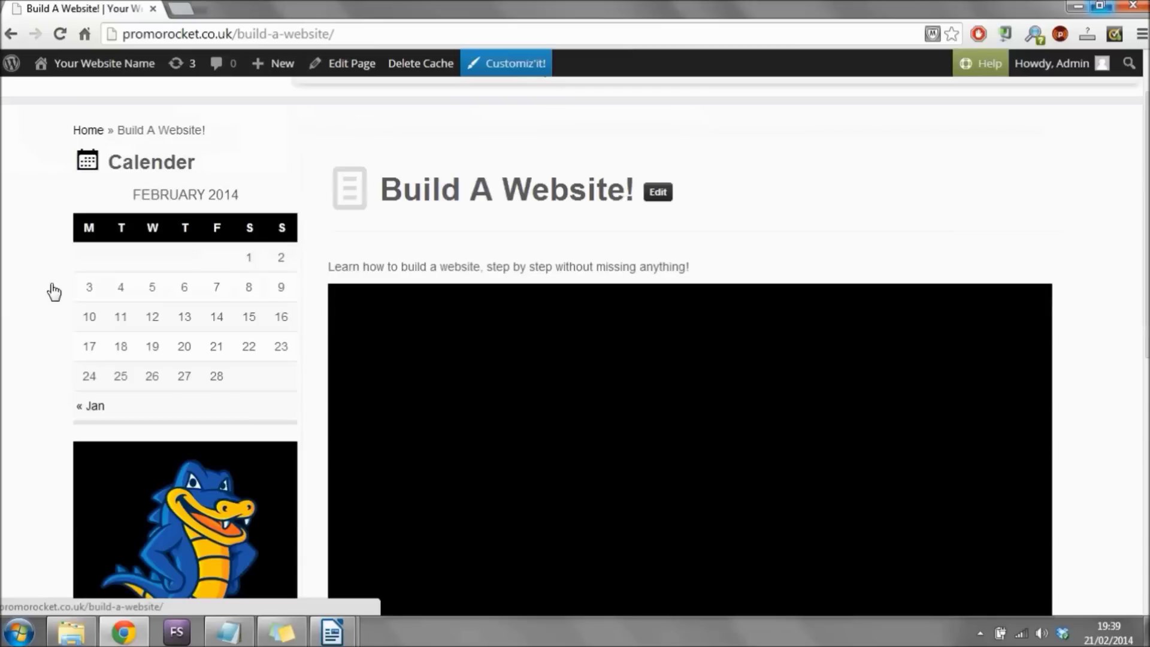
scroll(54, 291, down, 6)
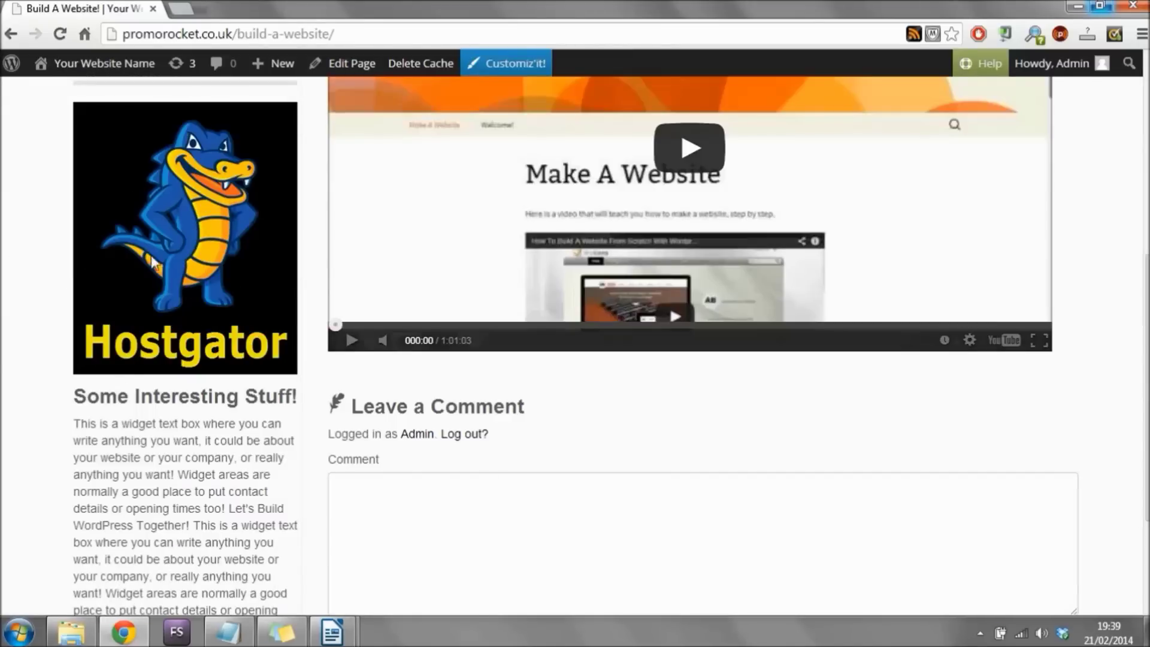
scroll(90, 293, down, 3)
scroll(87, 296, up, 7)
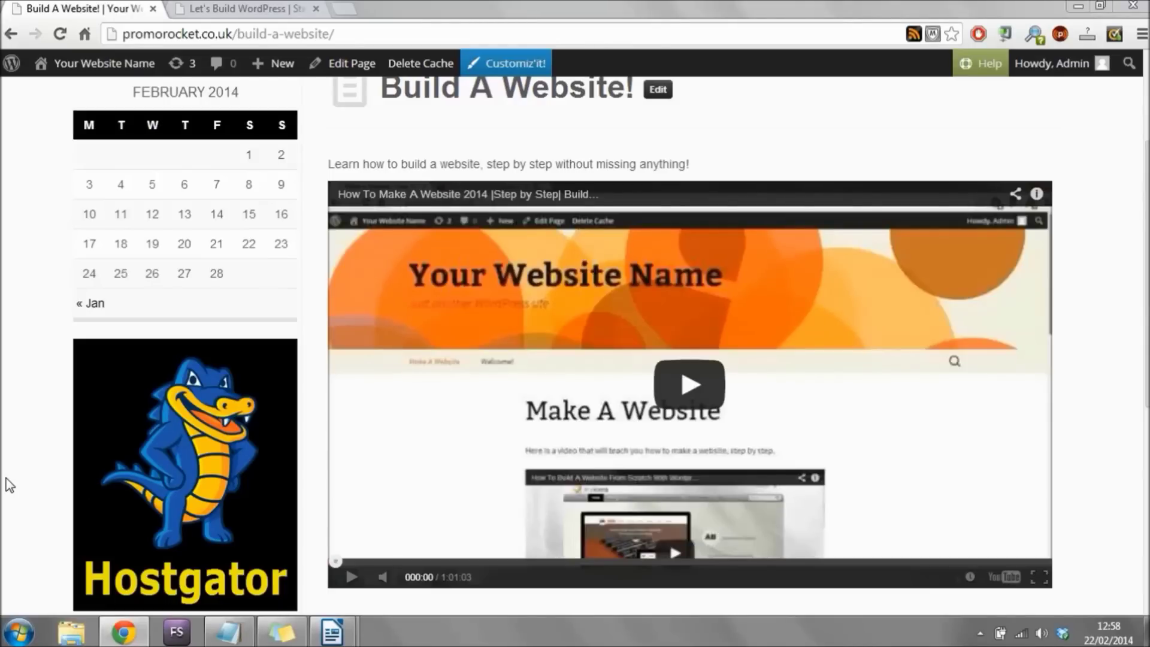
Go to Appearance > Widgets and select the HostGator image in the Left Sidebar's TinyMCE widget.
mouse_move(99, 69)
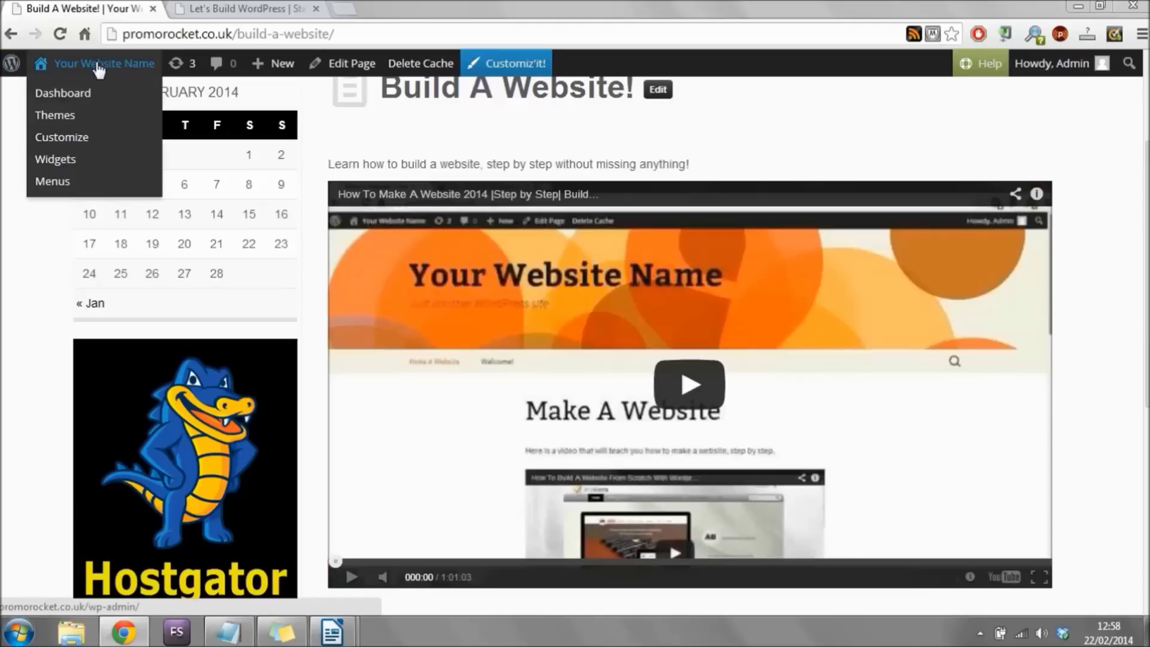
click(79, 94)
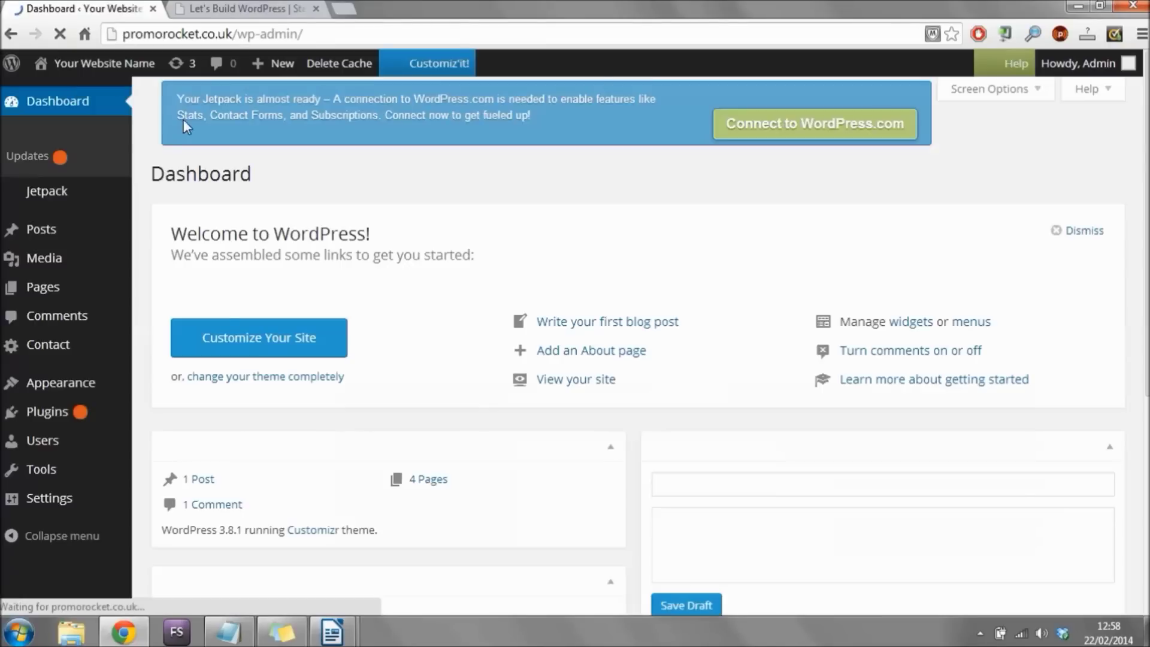
click(65, 378)
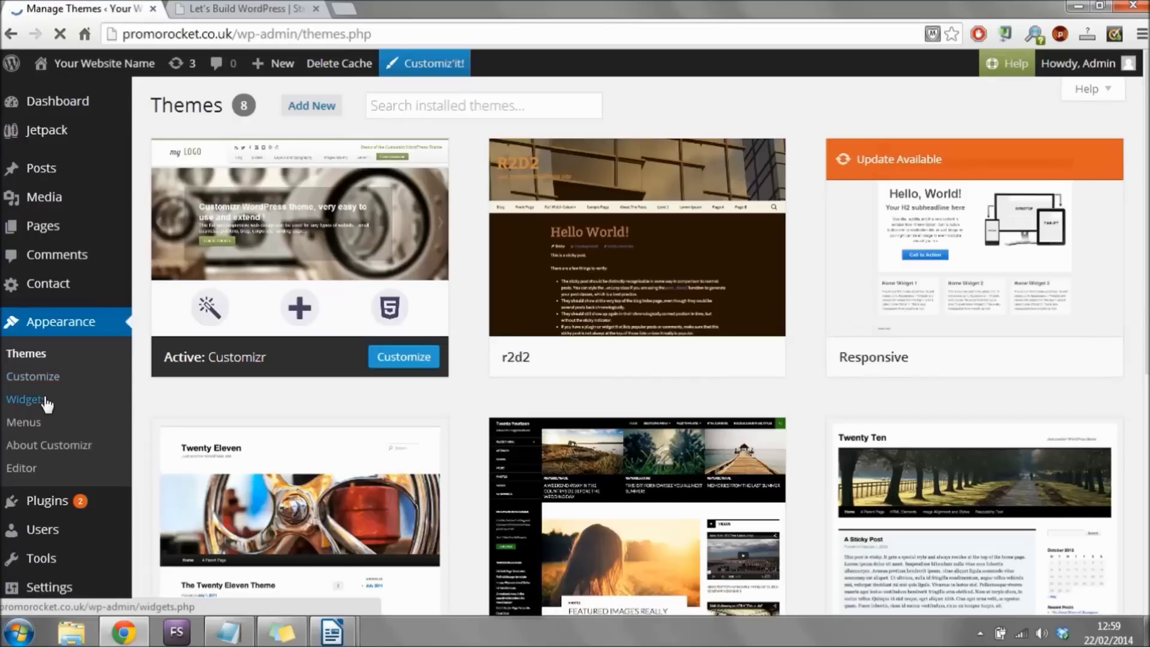
click(44, 401)
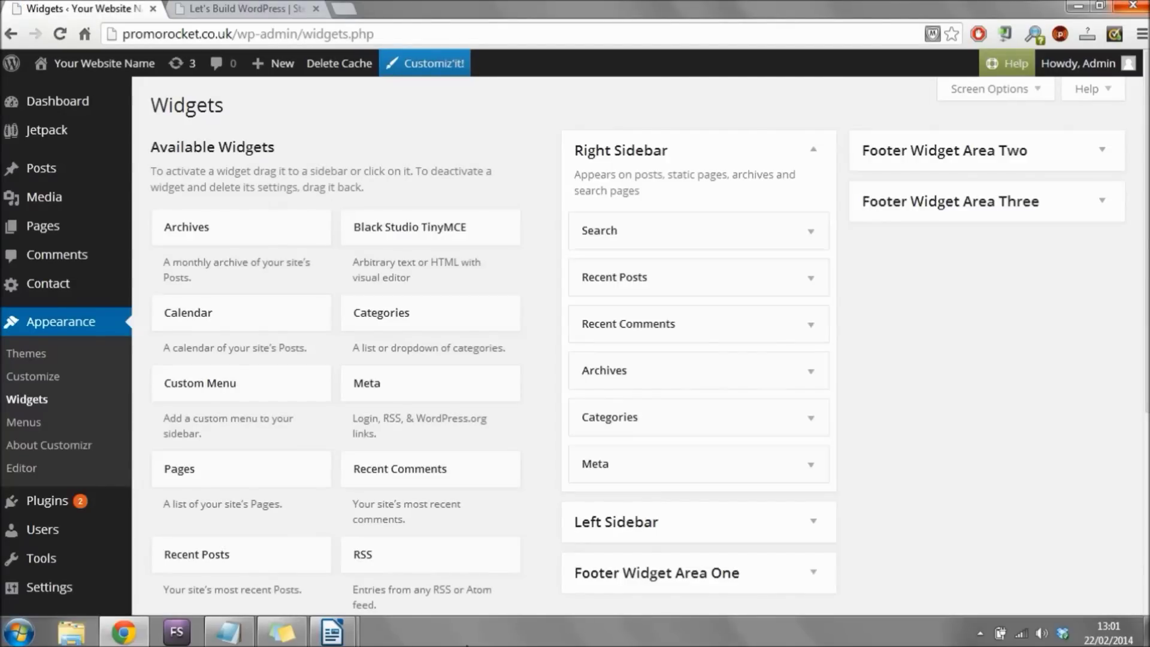
click(615, 522)
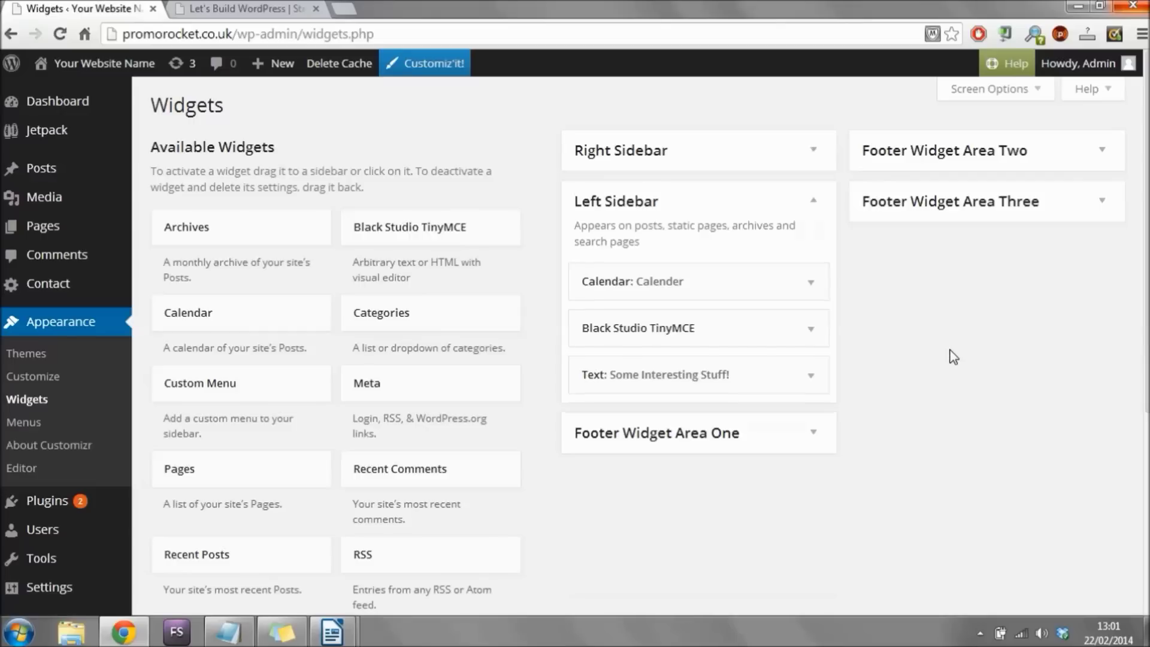
click(812, 329)
scroll(954, 264, down, 4)
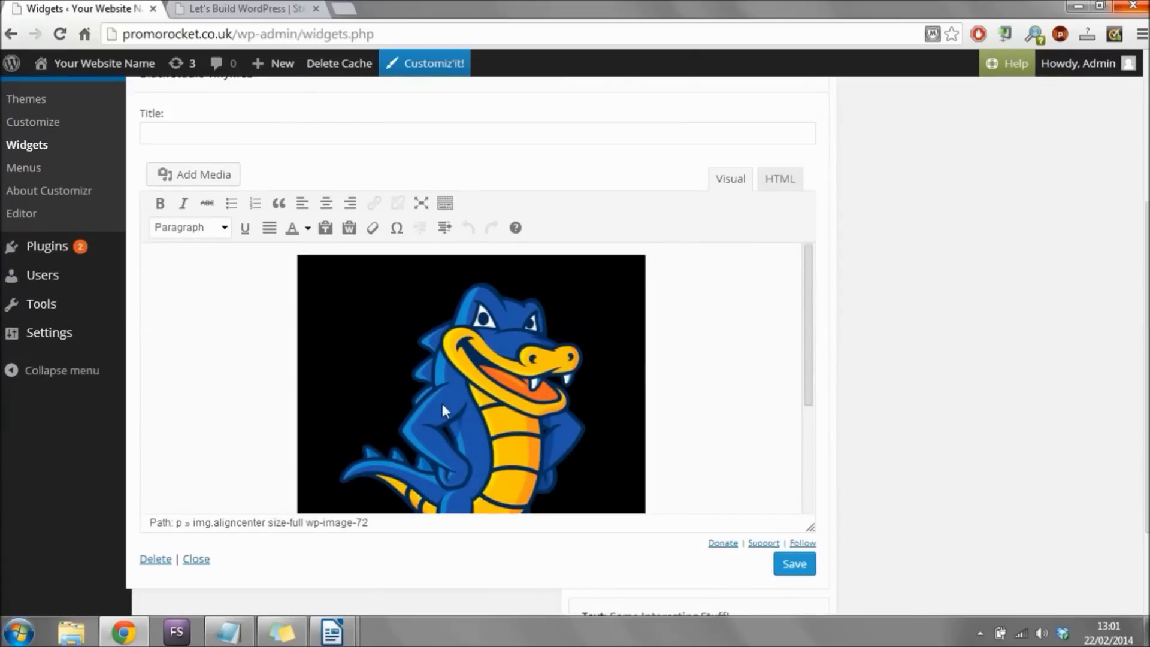
click(481, 379)
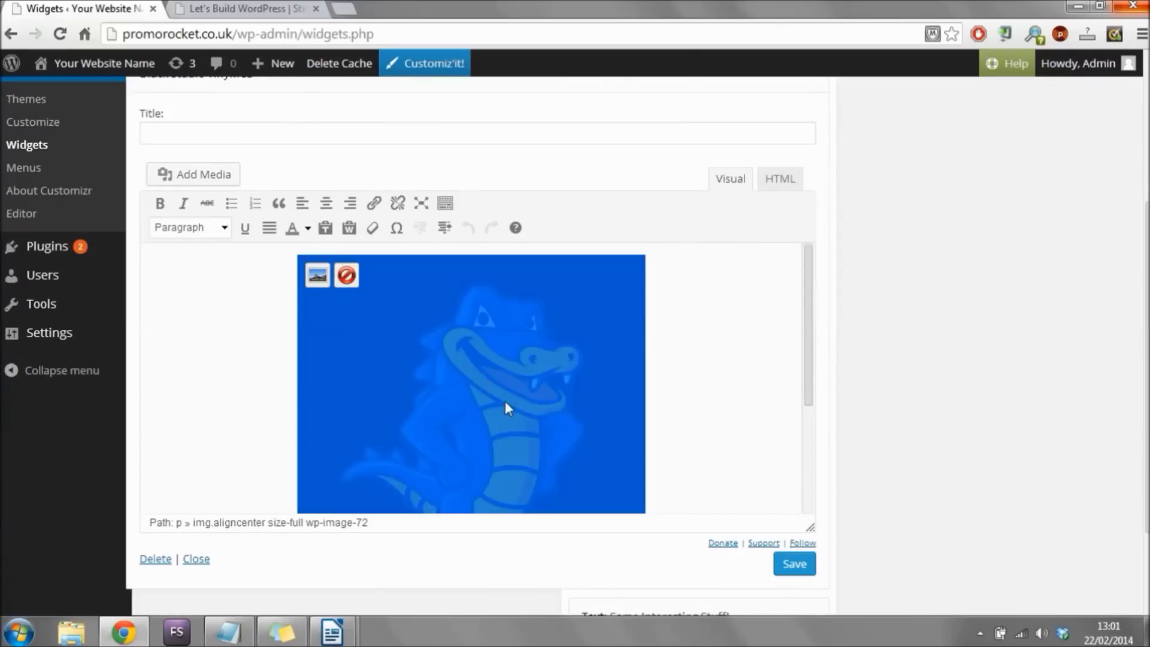
click(374, 203)
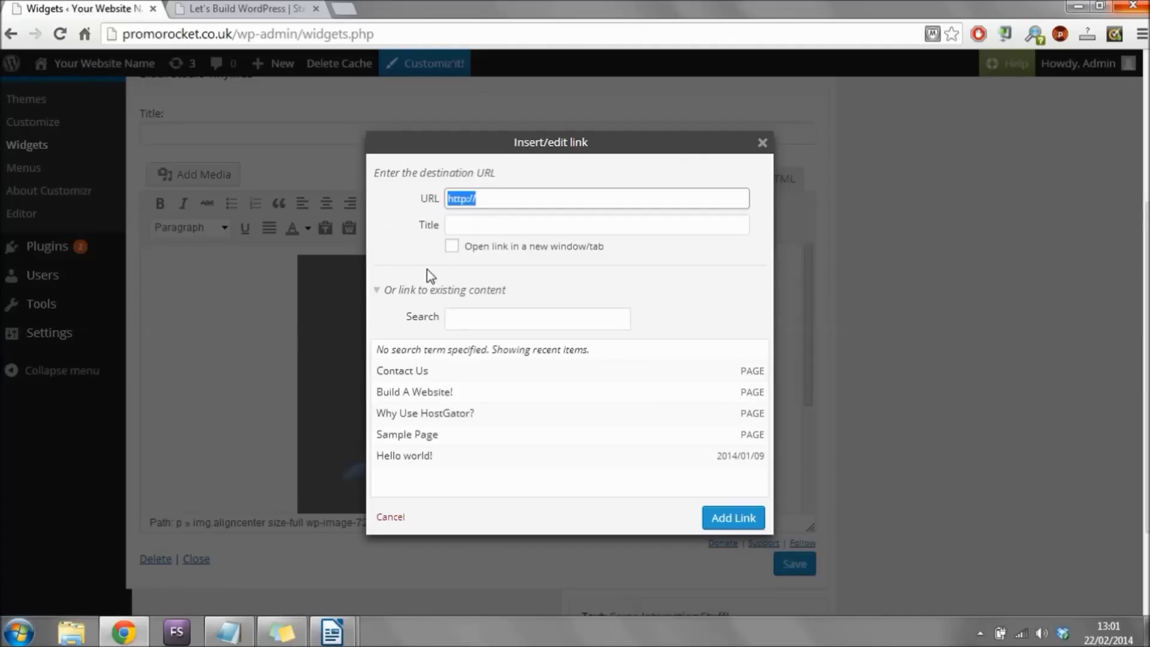
click(562, 197)
drag(472, 199, 505, 199)
click(623, 173)
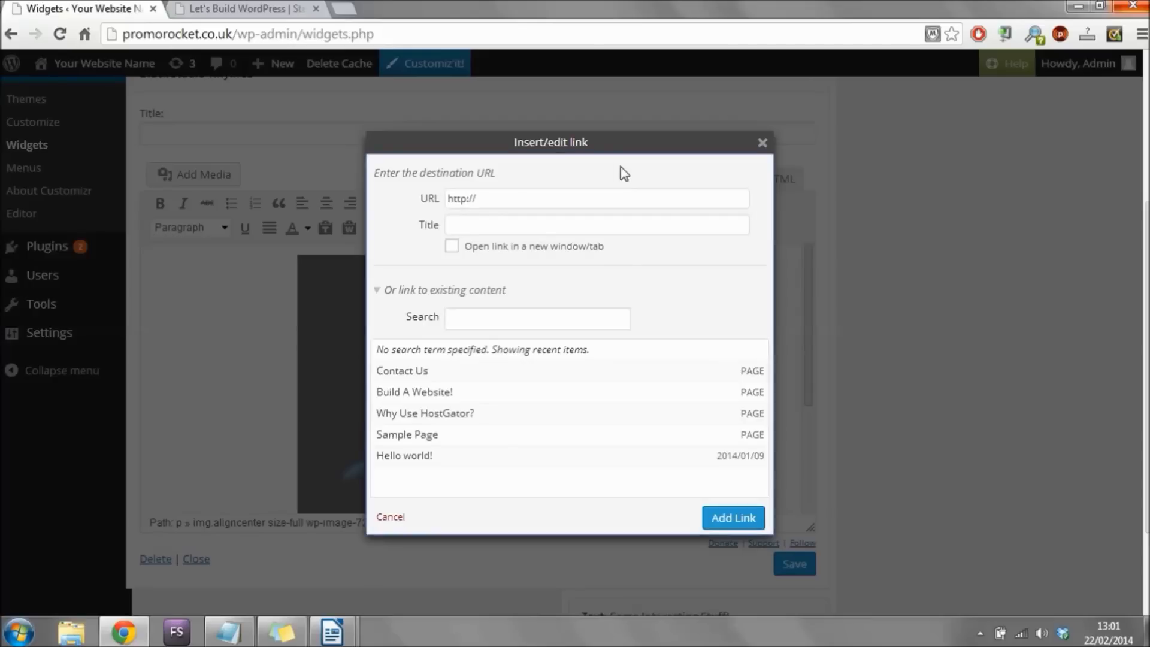
click(540, 197)
text(www.hostgator.com)
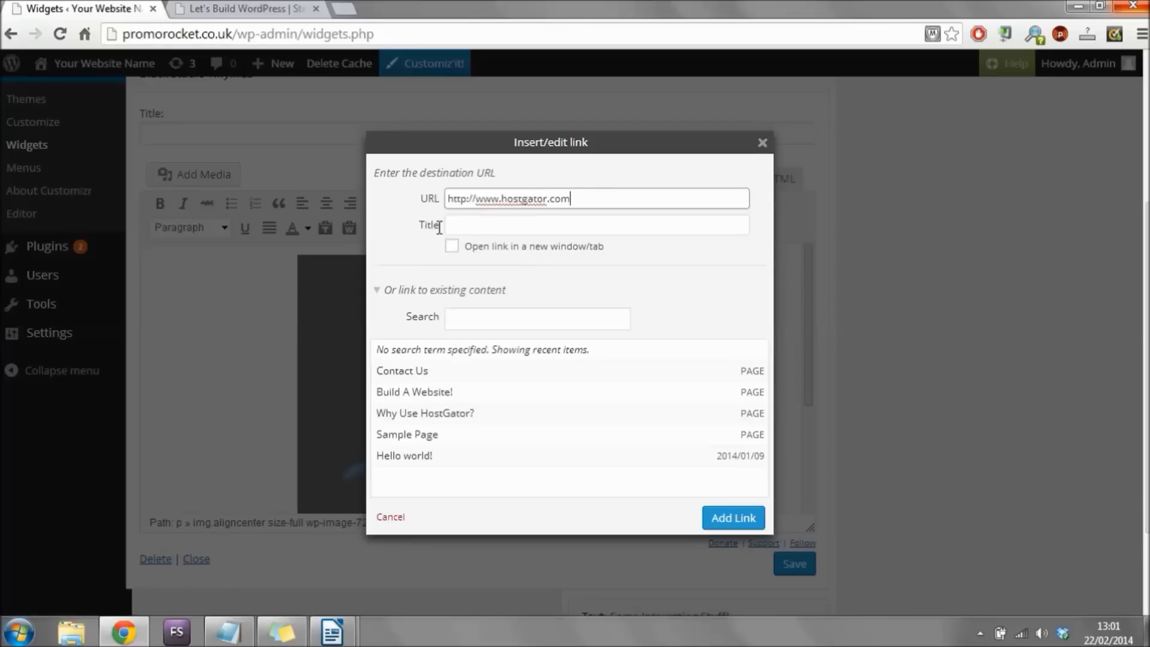
Title the link 'Host Gator', open it in a new tab, add it and save the widget.
click(483, 224)
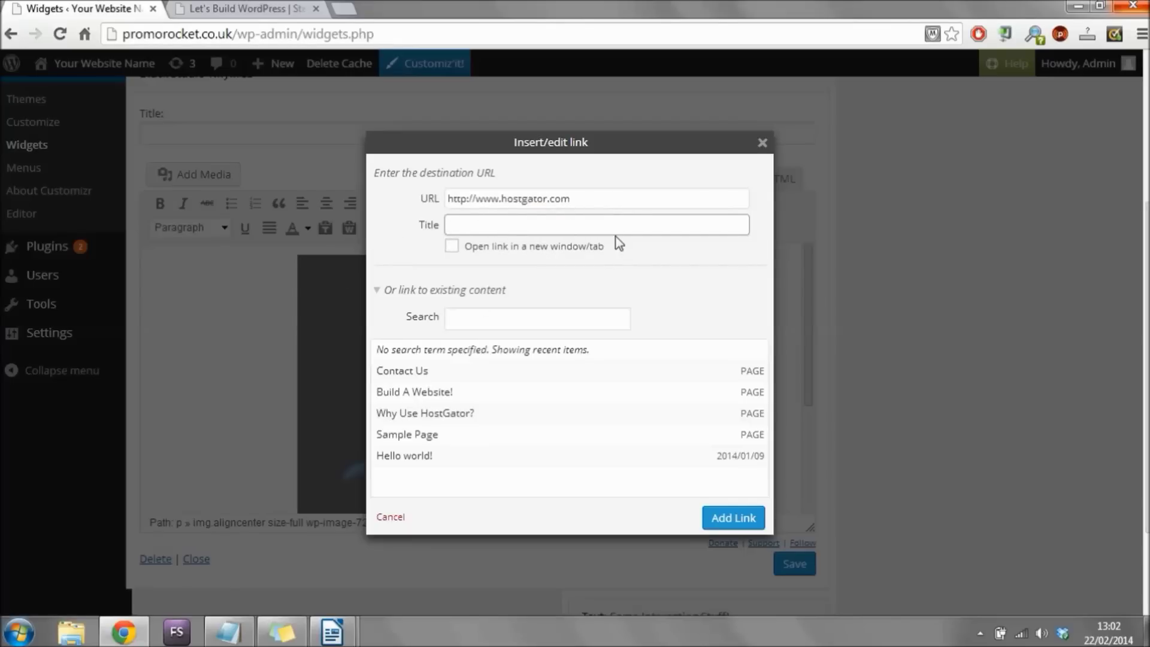
text(Host Gator)
click(454, 251)
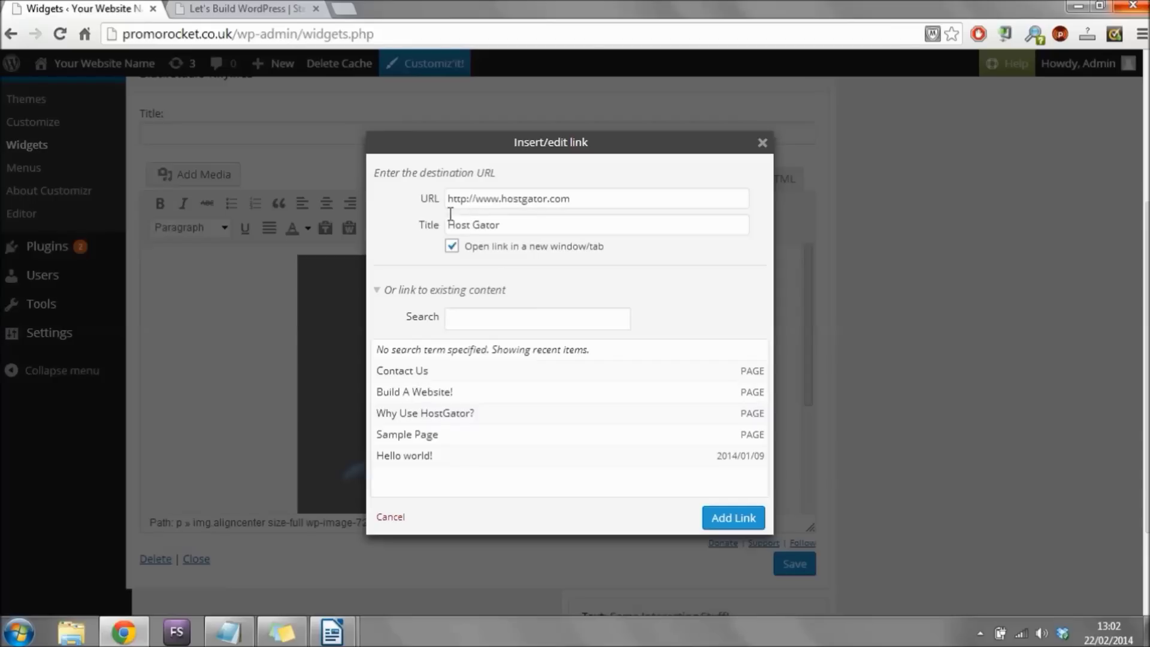
triple_click(491, 206)
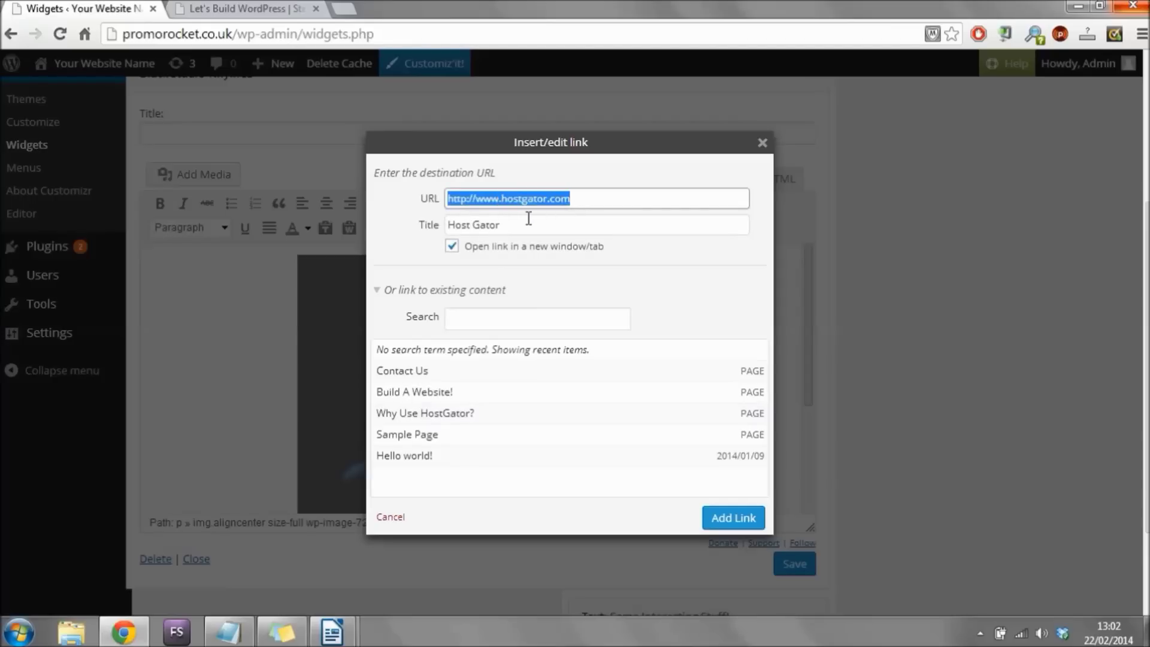
key(Tab)
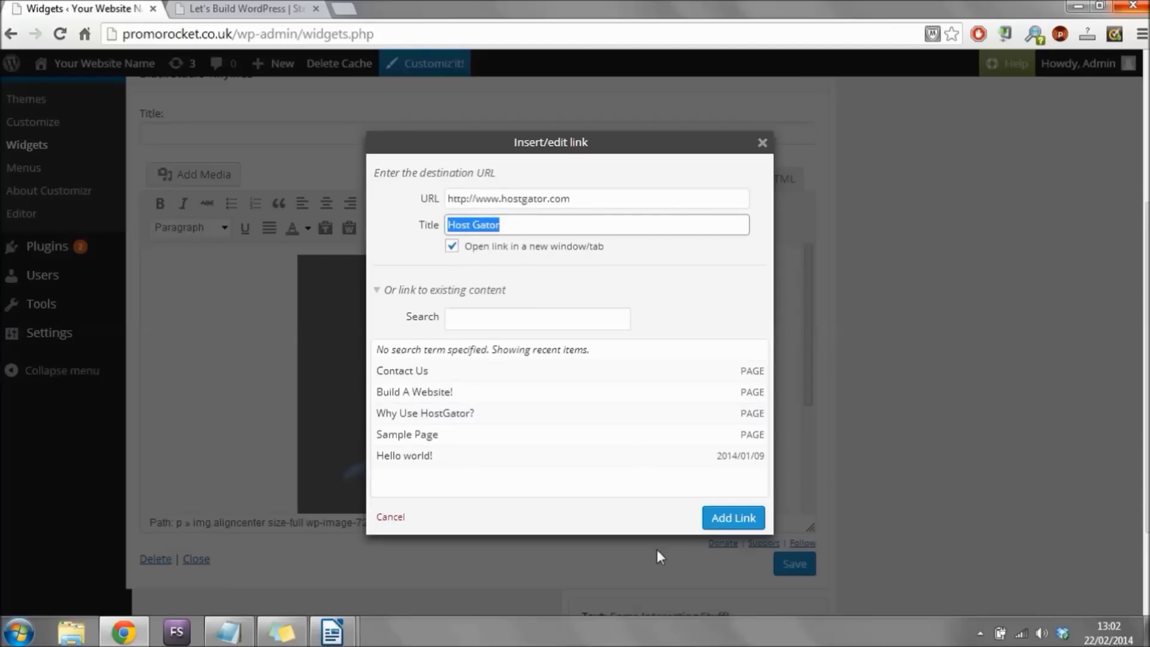
click(721, 519)
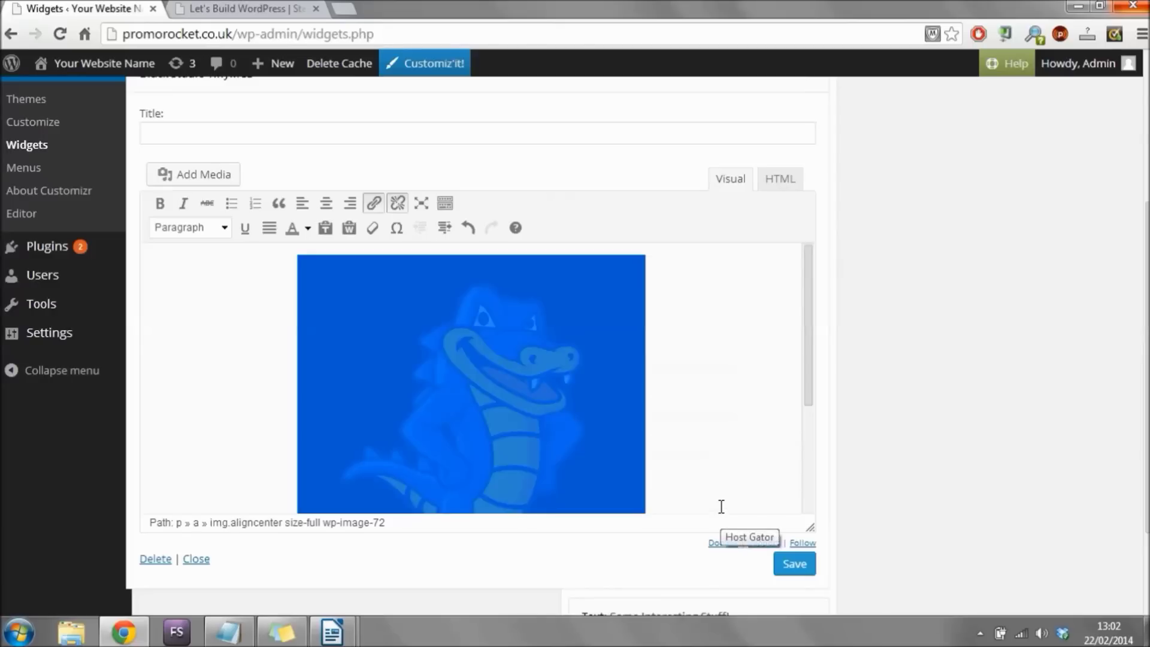
click(800, 568)
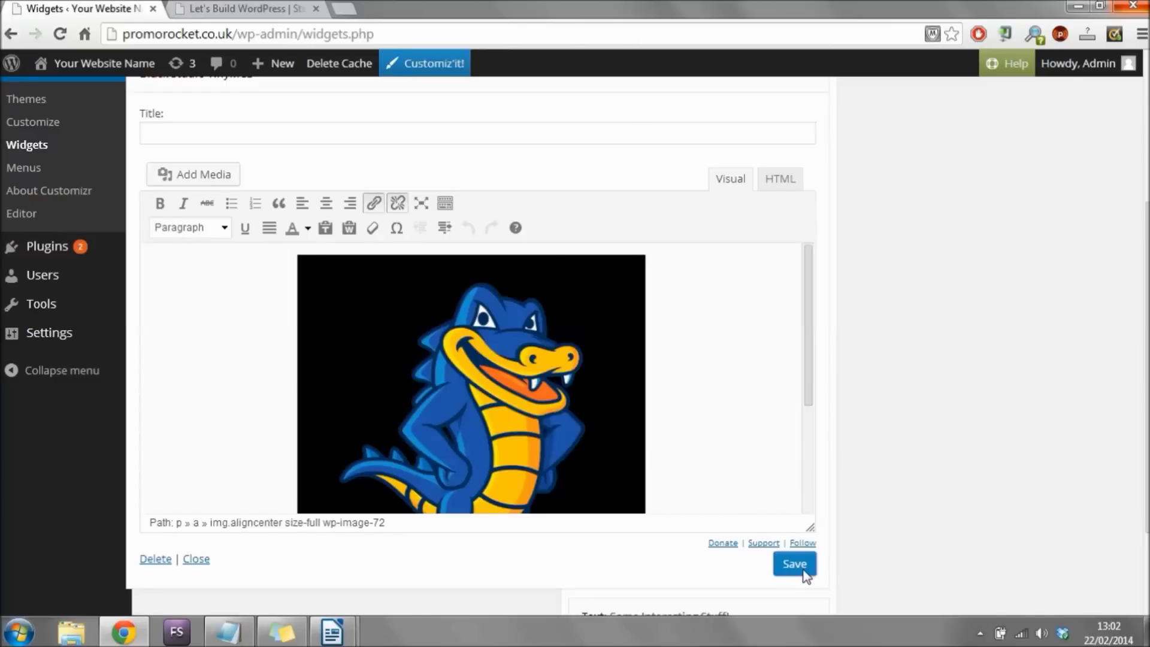
On the live Why Use HostGator? page, test the sidebar mascot link, then return and refresh.
mouse_move(77, 65)
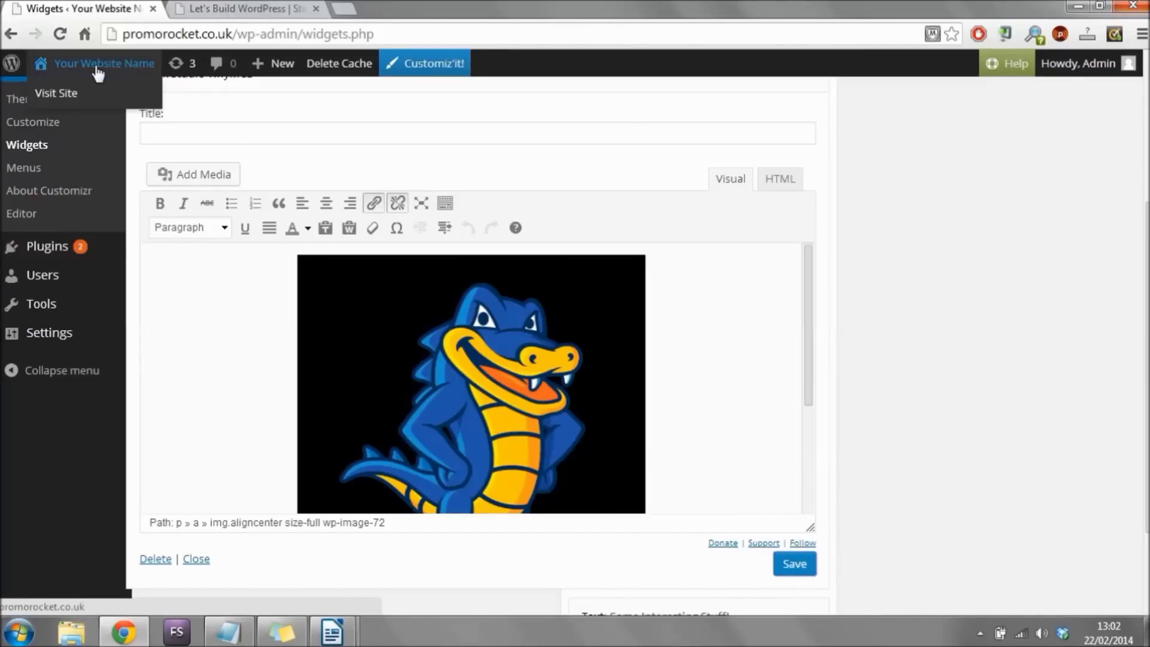
click(69, 96)
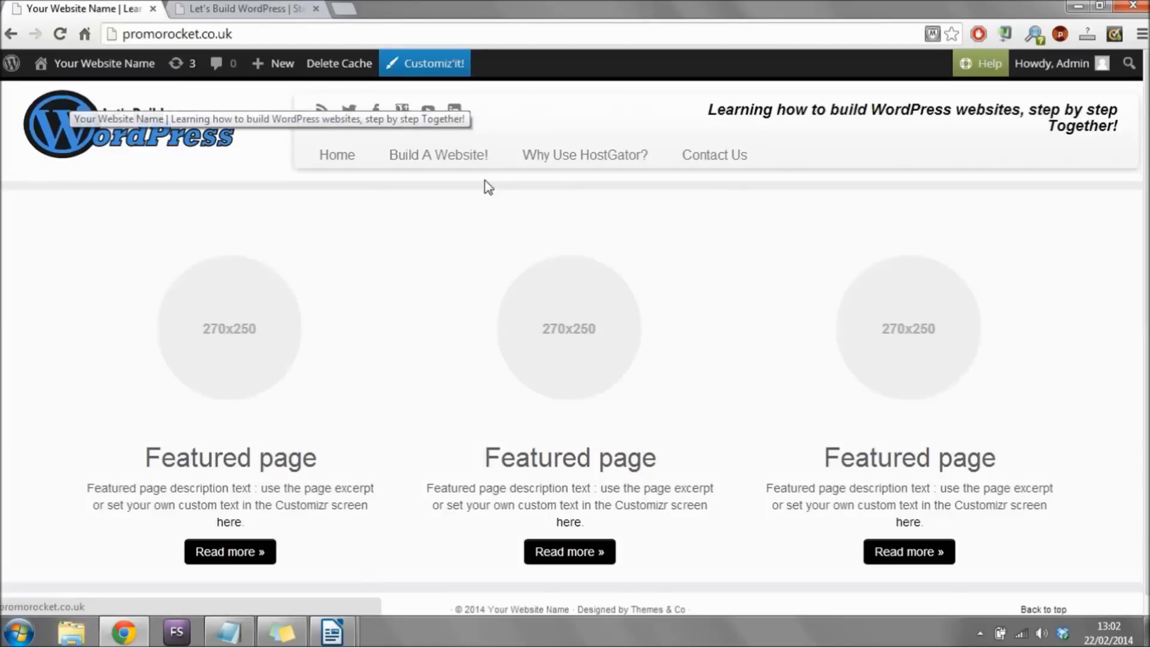
click(534, 158)
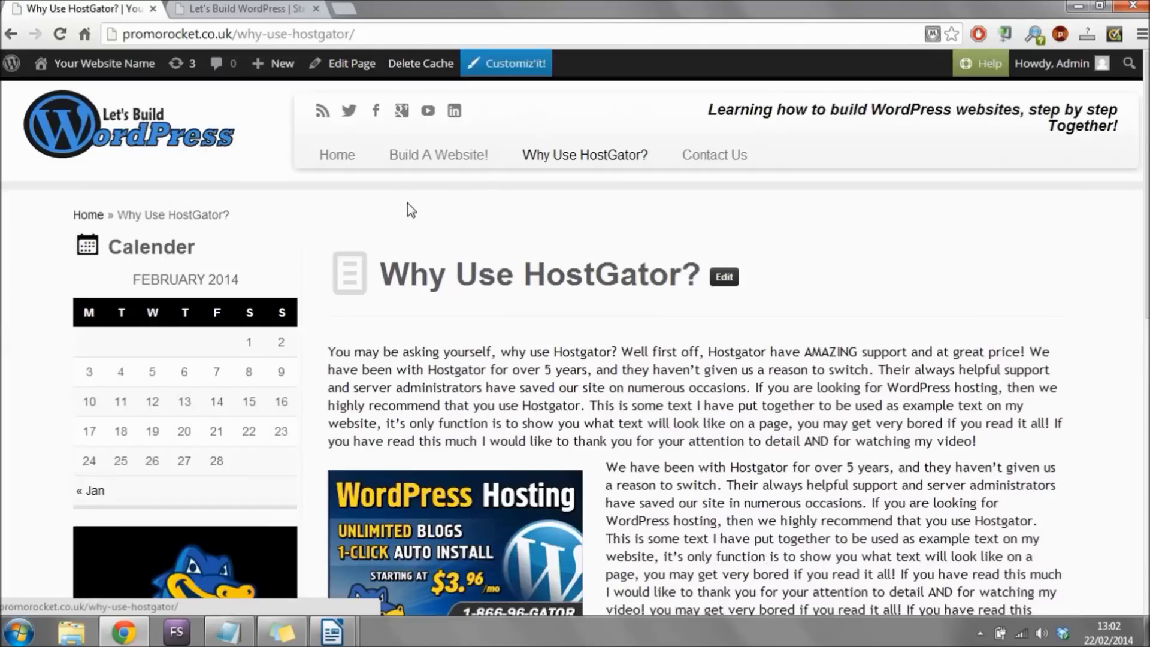
scroll(408, 192, down, 5)
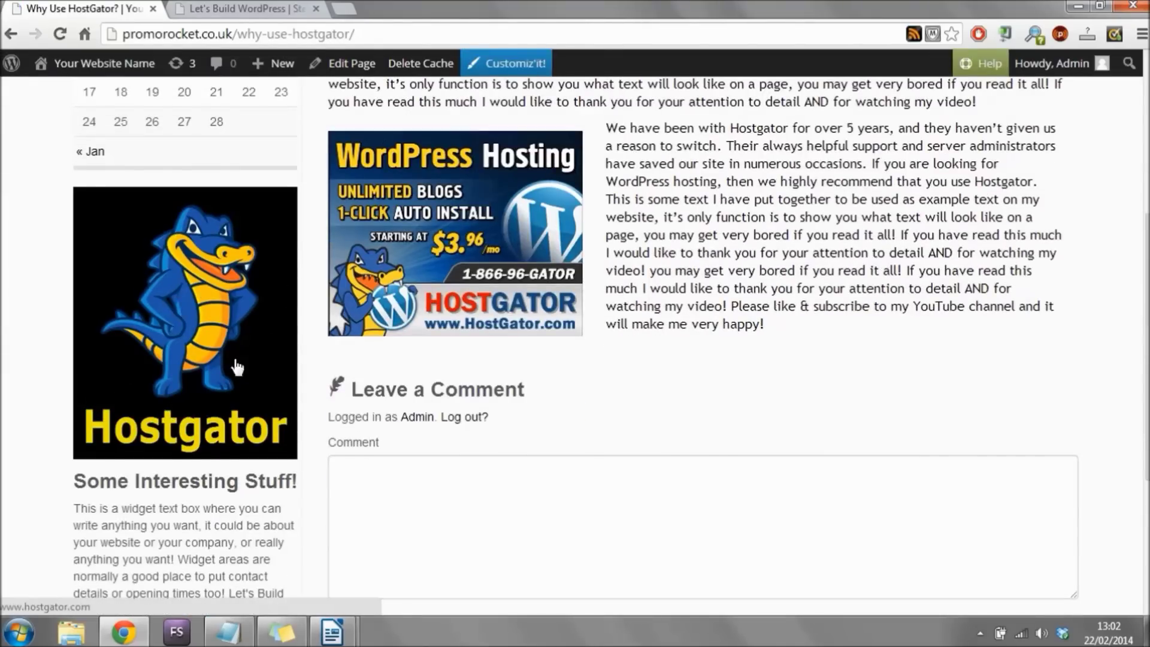
click(171, 334)
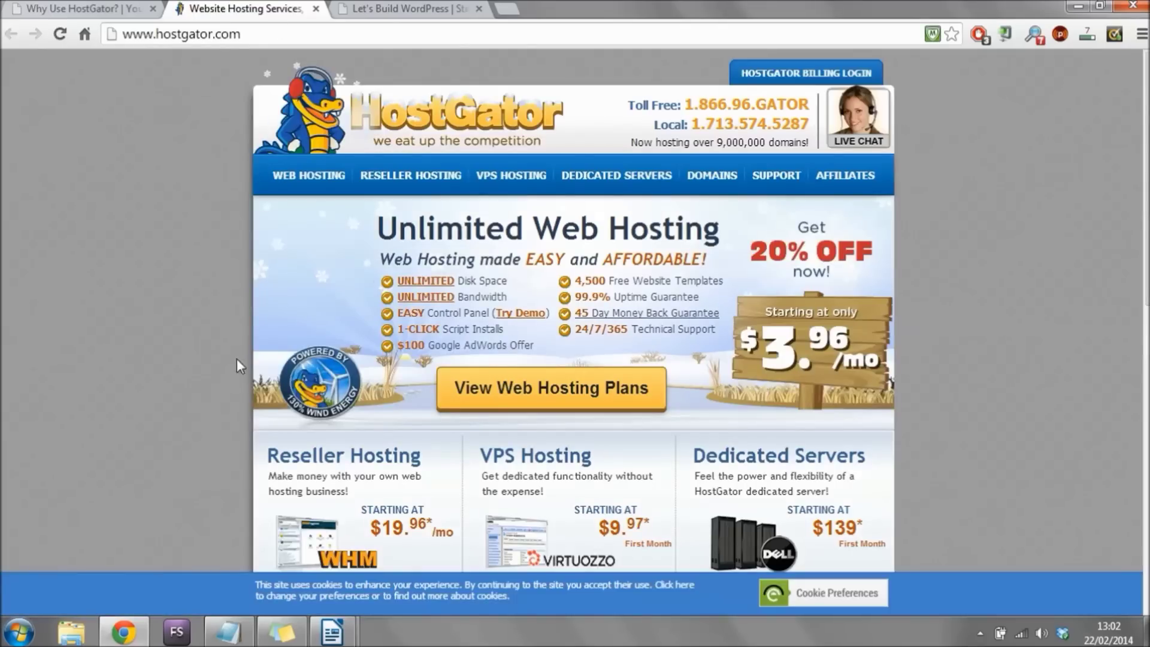
click(88, 9)
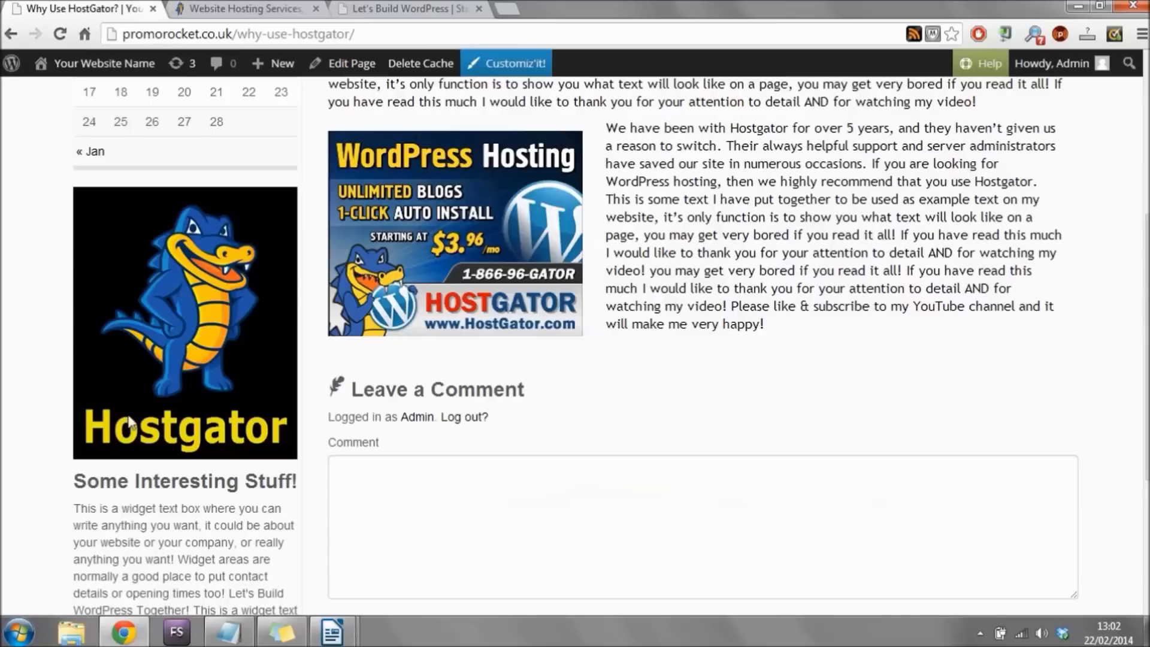
key(F5)
scroll(63, 220, up, 5)
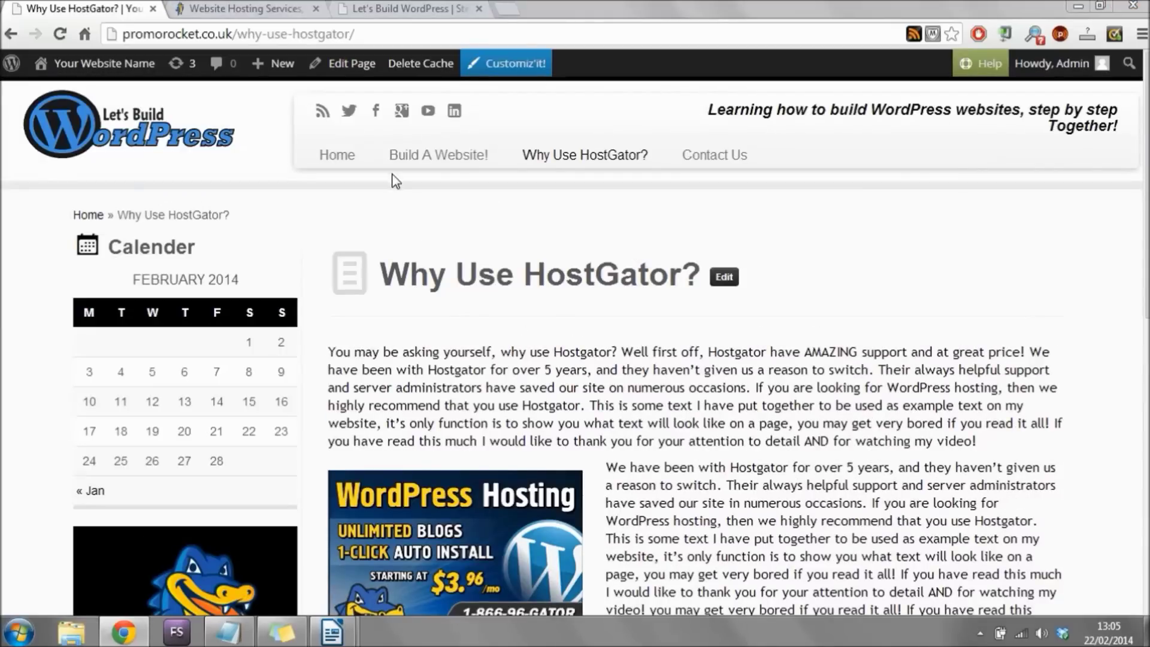
Go to the home page, then highlight each Notepad check list step, Set Up Hosting through Edit The Home Page.
click(339, 157)
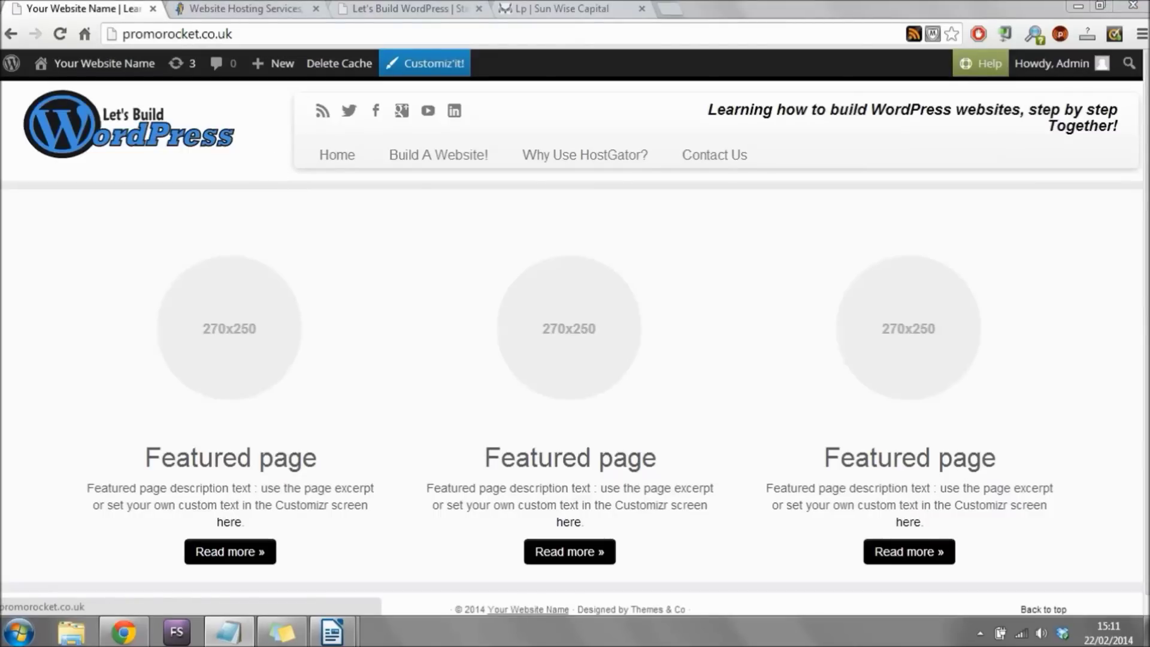
key(alt+Tab)
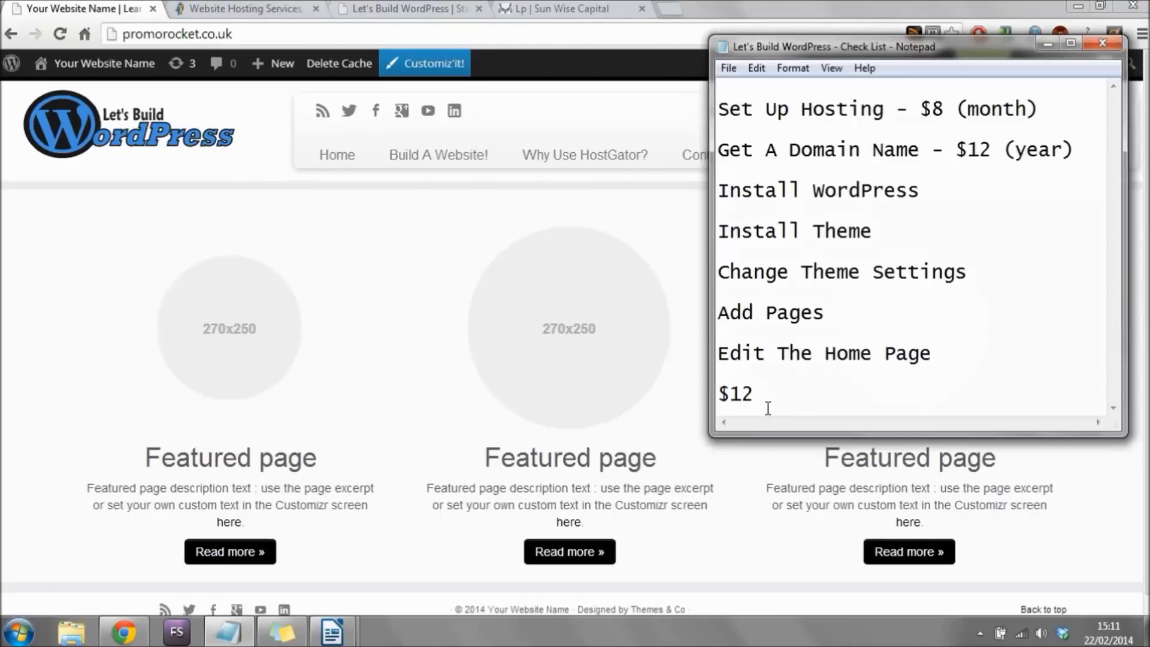
drag(1047, 109, 722, 108)
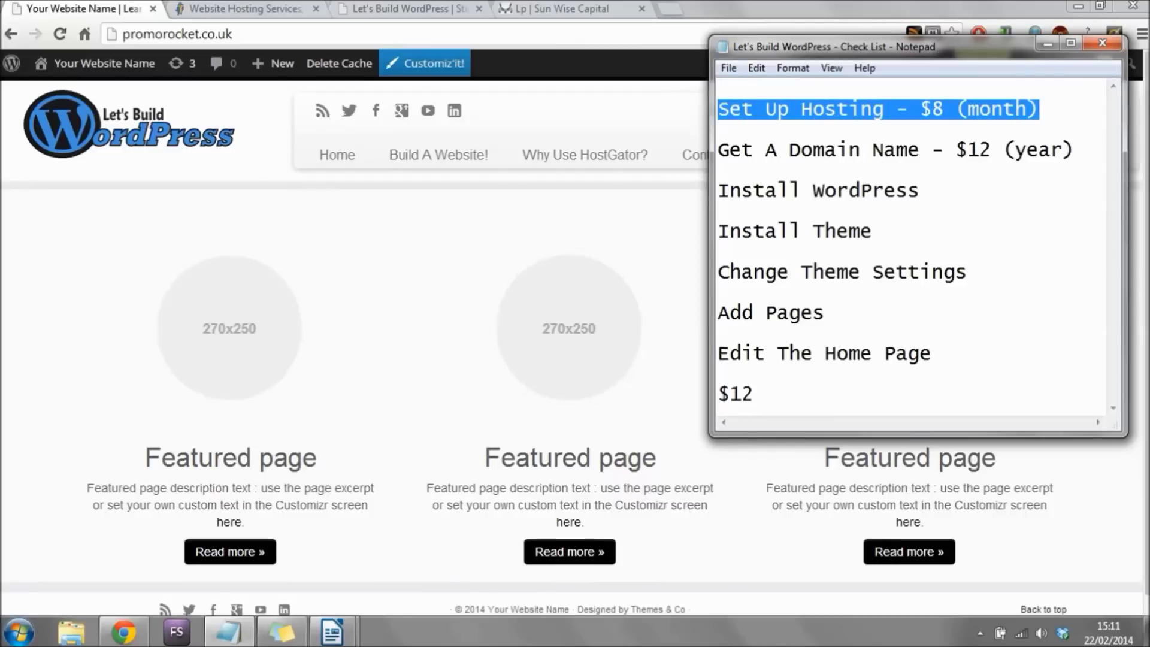
drag(1076, 149, 737, 134)
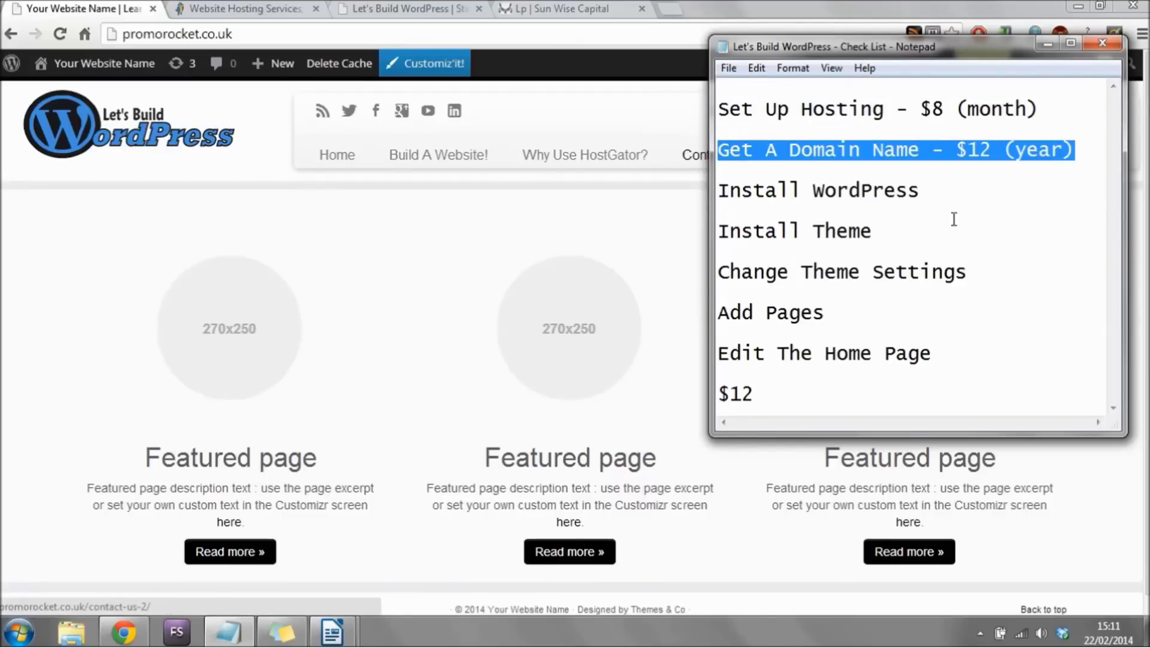
drag(925, 189, 689, 176)
drag(904, 232, 658, 225)
drag(1005, 273, 692, 268)
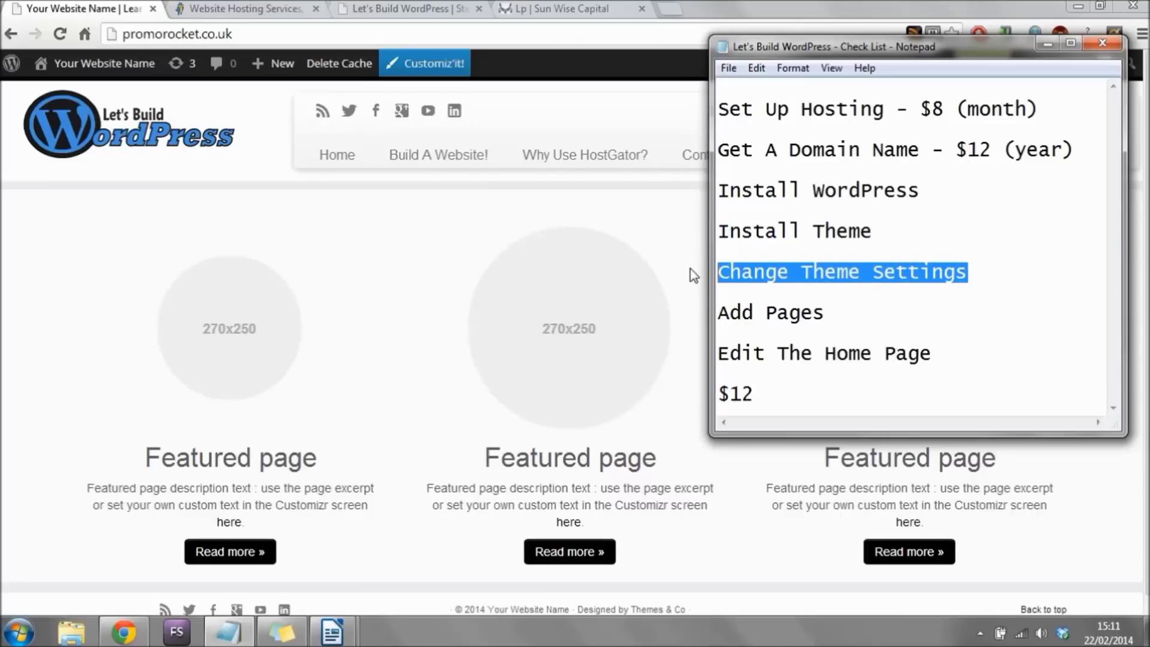
drag(854, 323, 712, 310)
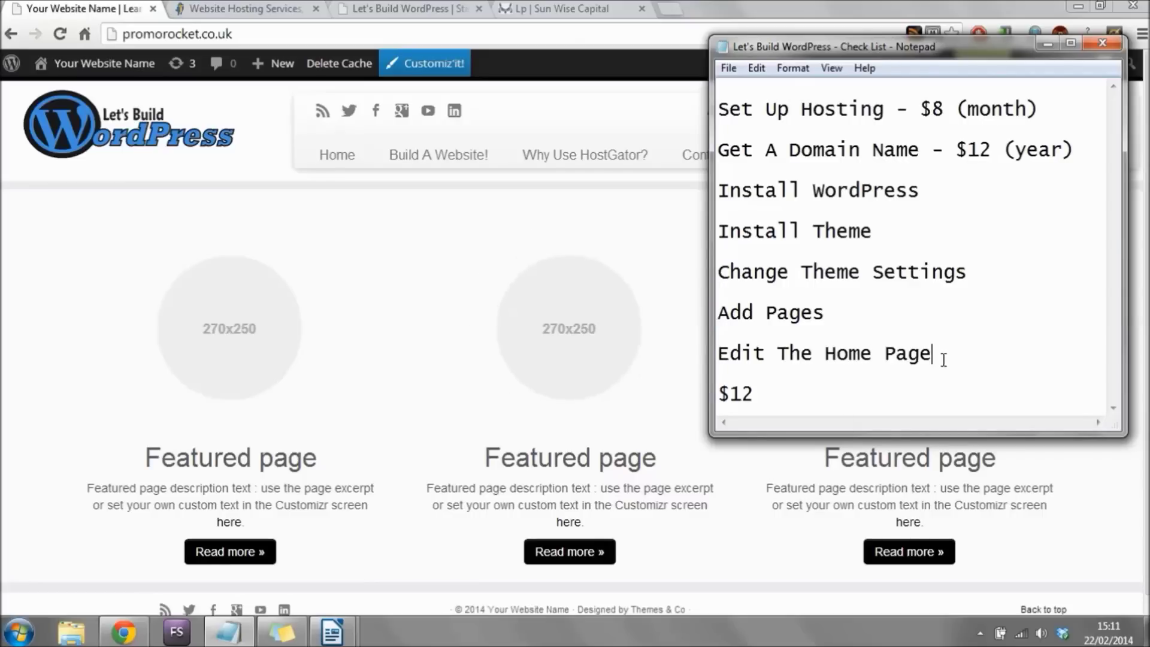
drag(942, 357, 692, 336)
drag(981, 274, 716, 272)
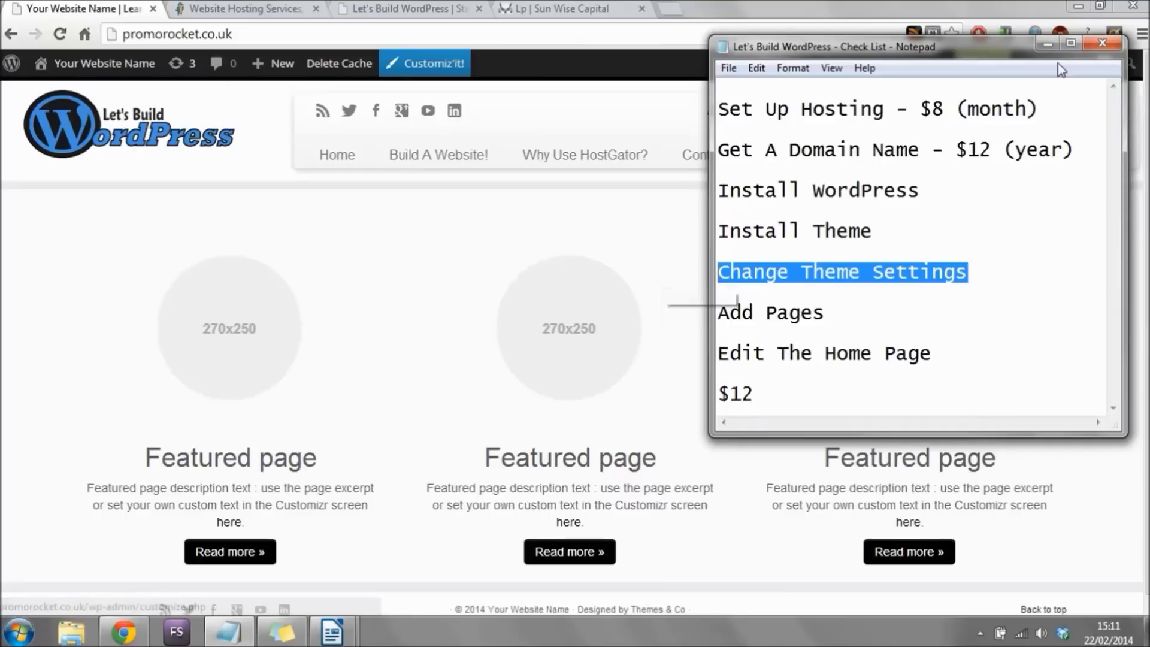
Minimise the check list and go from the live home page through the Dashboard to Pages.
click(1045, 43)
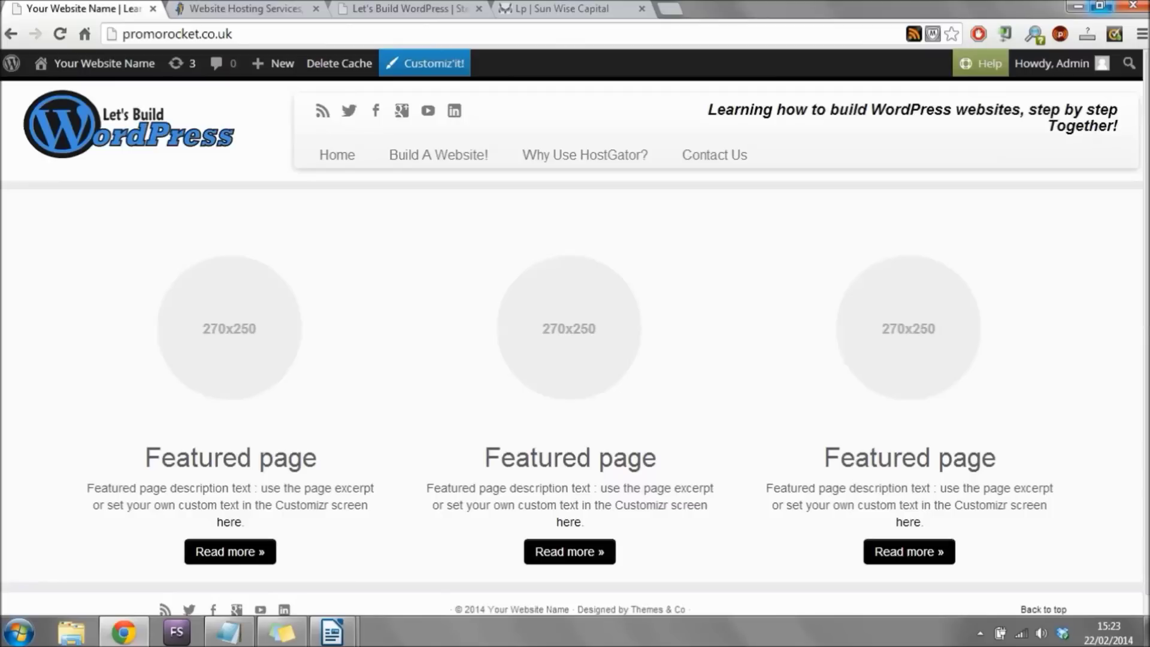
scroll(446, 575, down, 1)
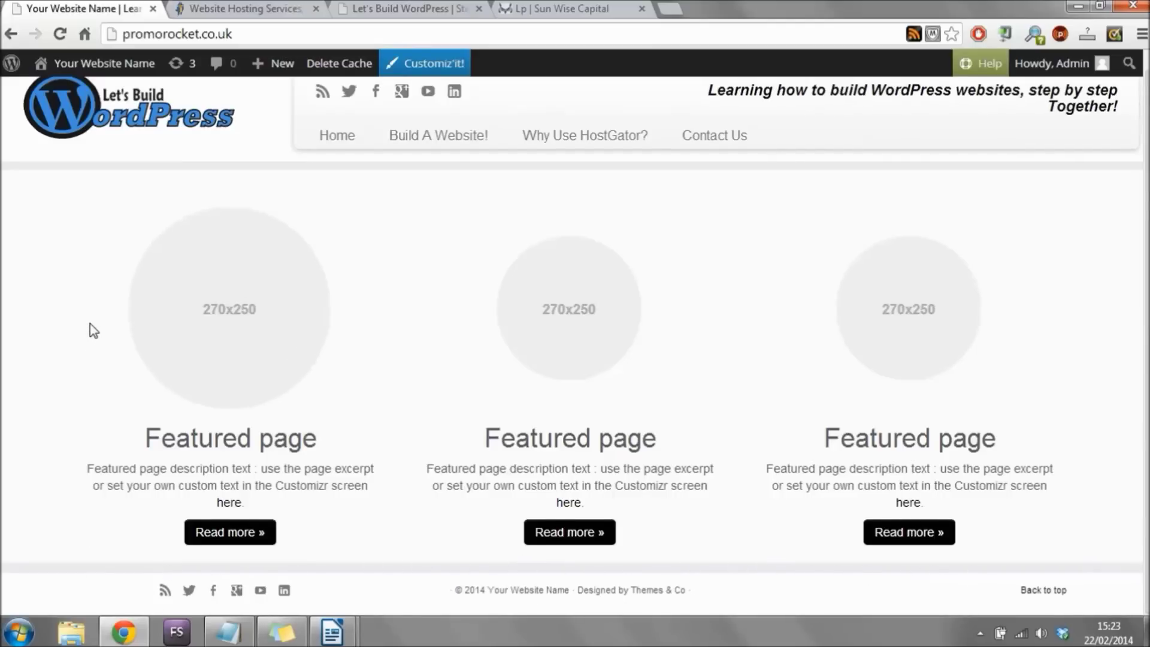
scroll(89, 331, up, 1)
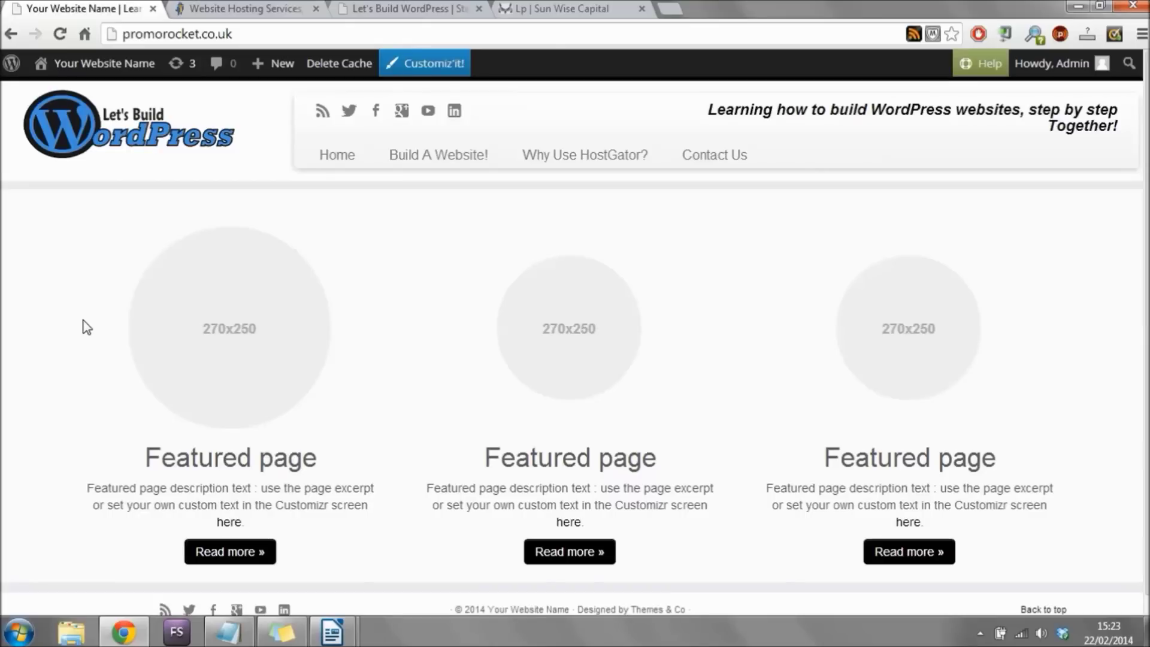
mouse_move(96, 66)
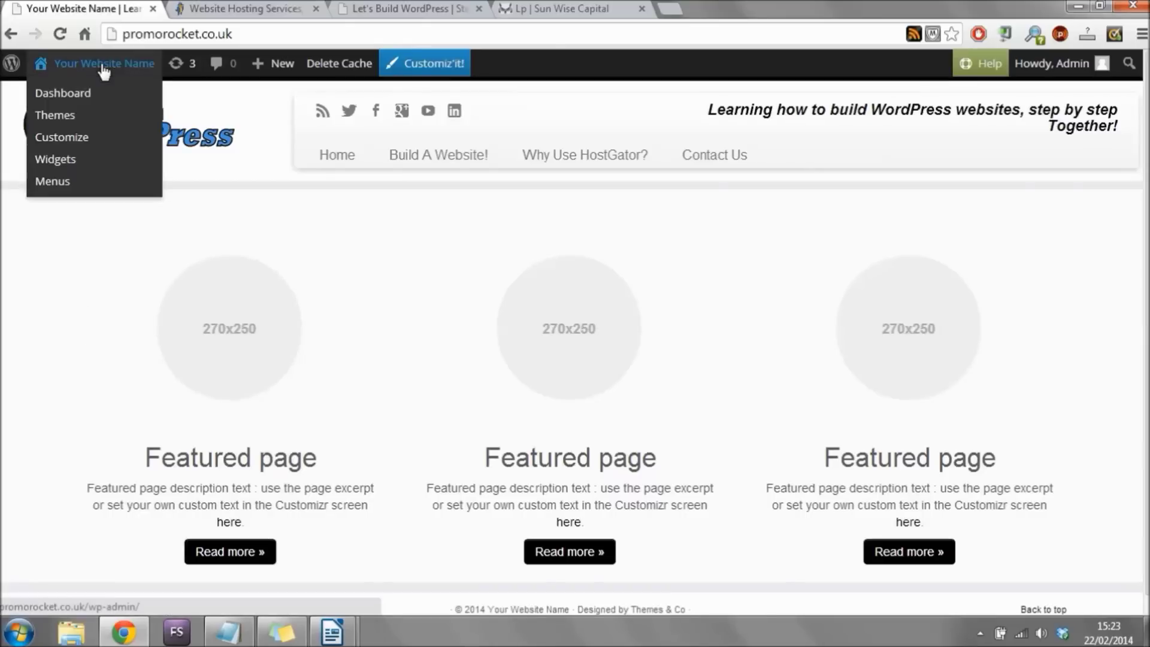
click(81, 95)
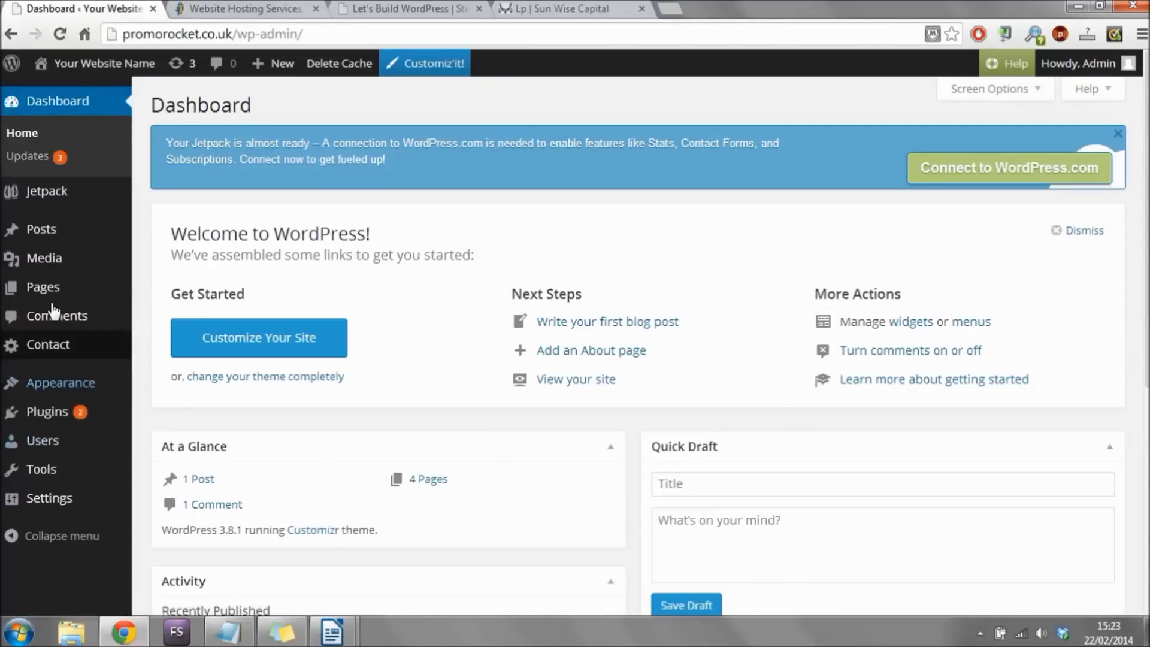
click(51, 288)
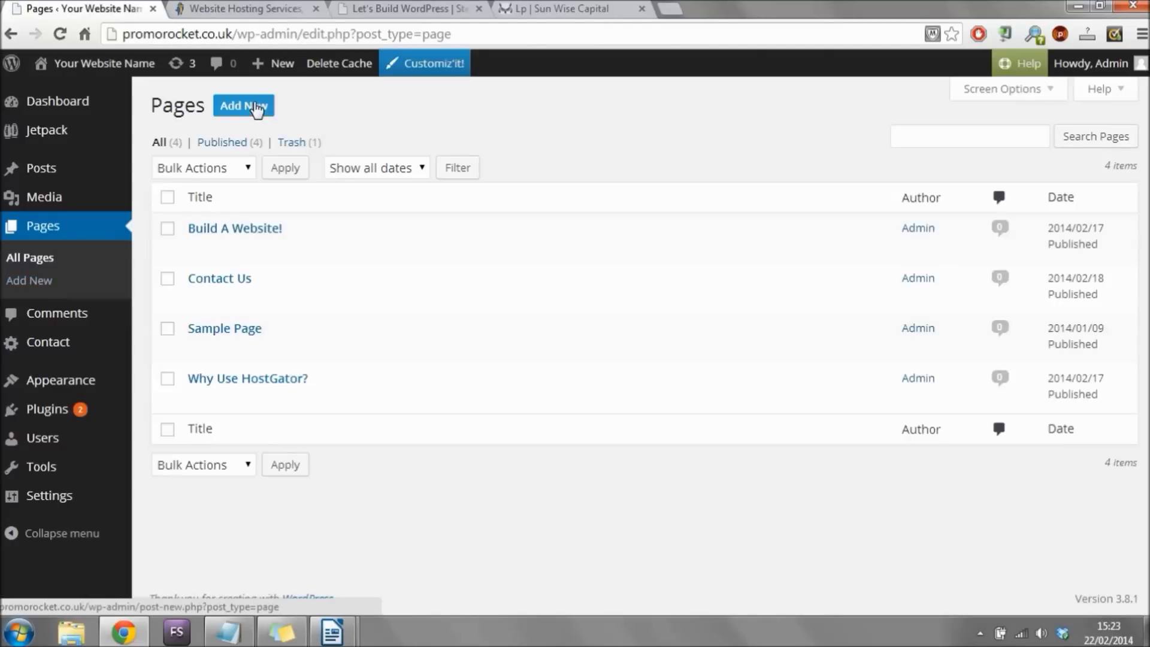
Create a new page titled 'About Us'.
click(256, 110)
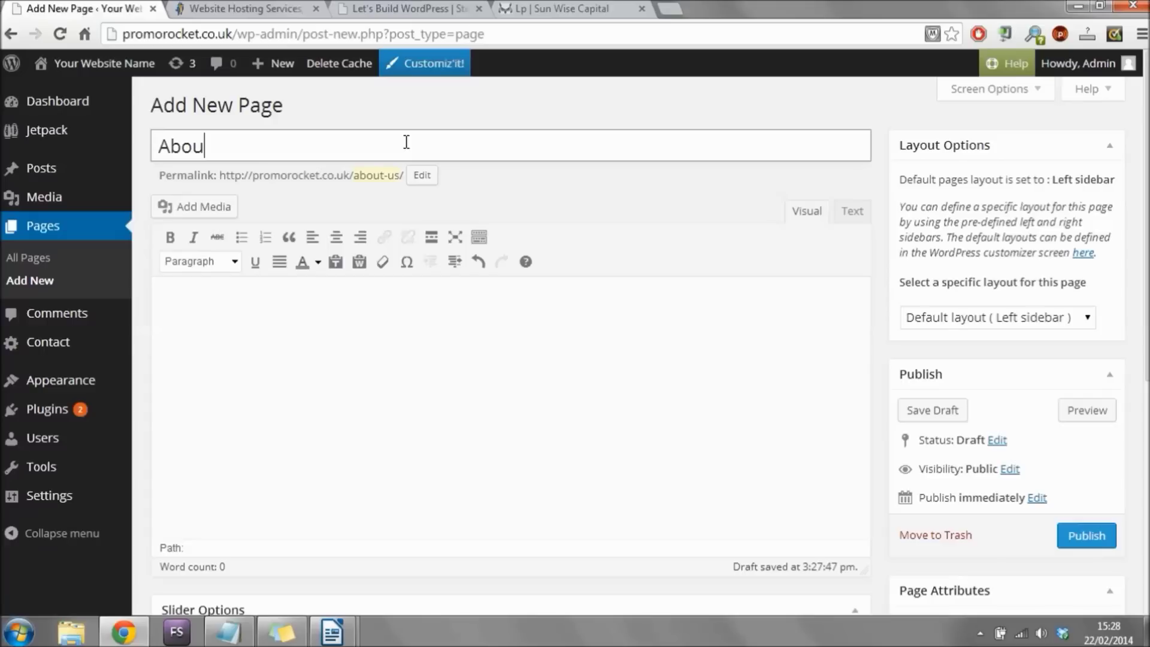
text(Us)
drag(321, 145, 140, 143)
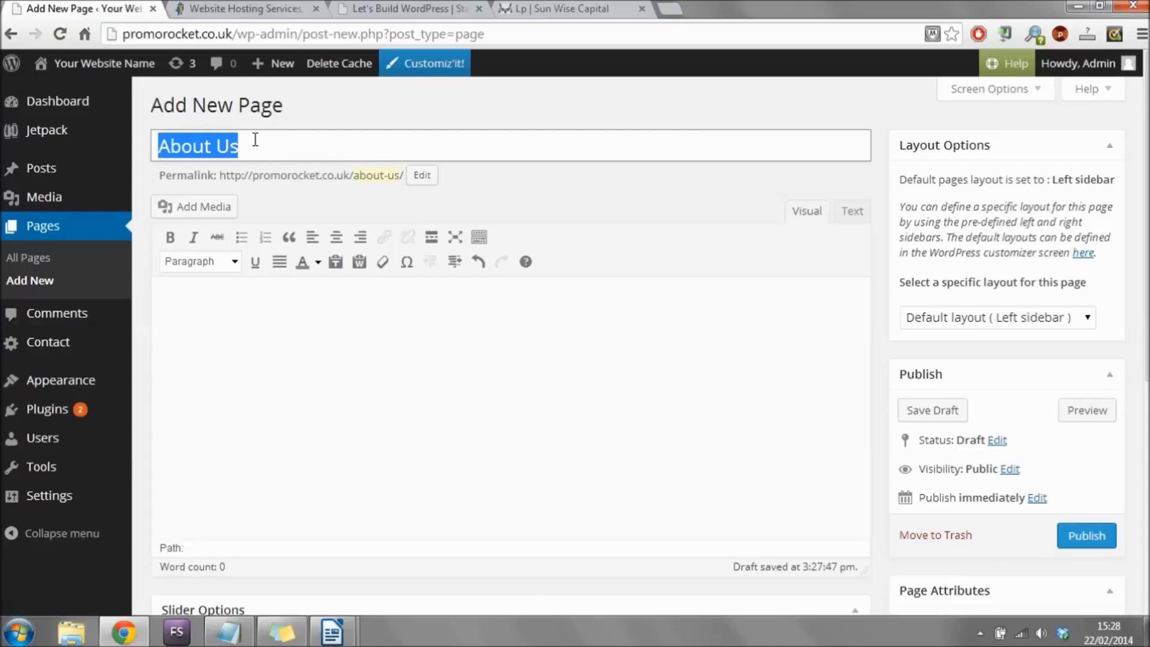
click(338, 352)
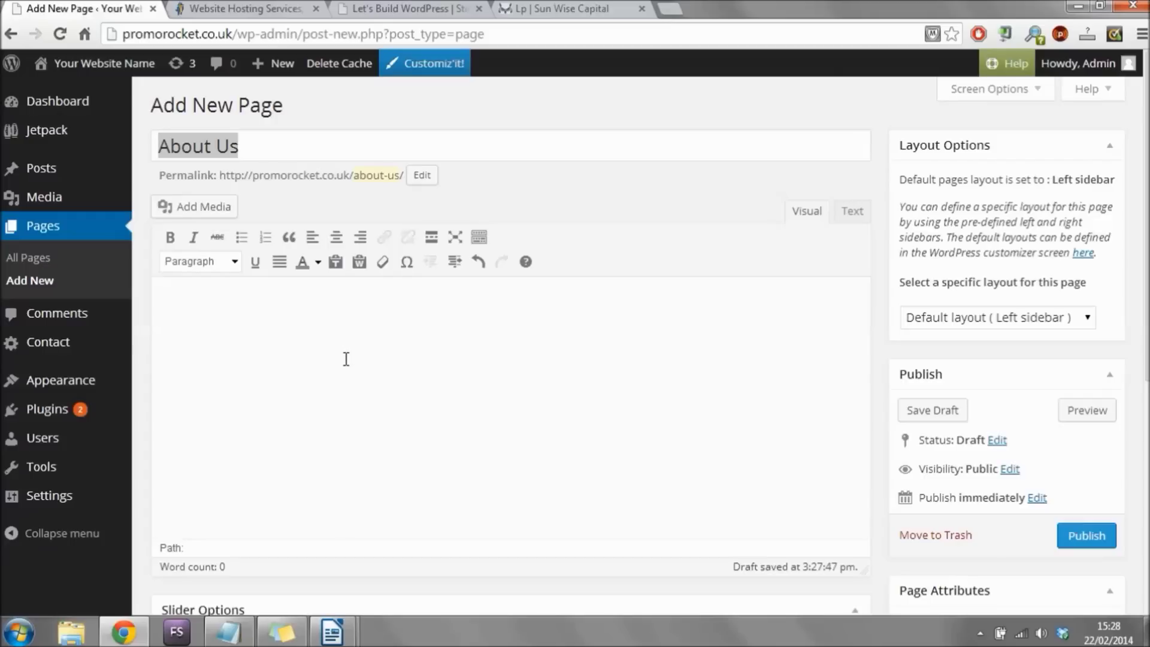
Paste the website text copied from Writer into the body, deleting the [INSERT IMAGE] placeholder.
mouse_move(331, 631)
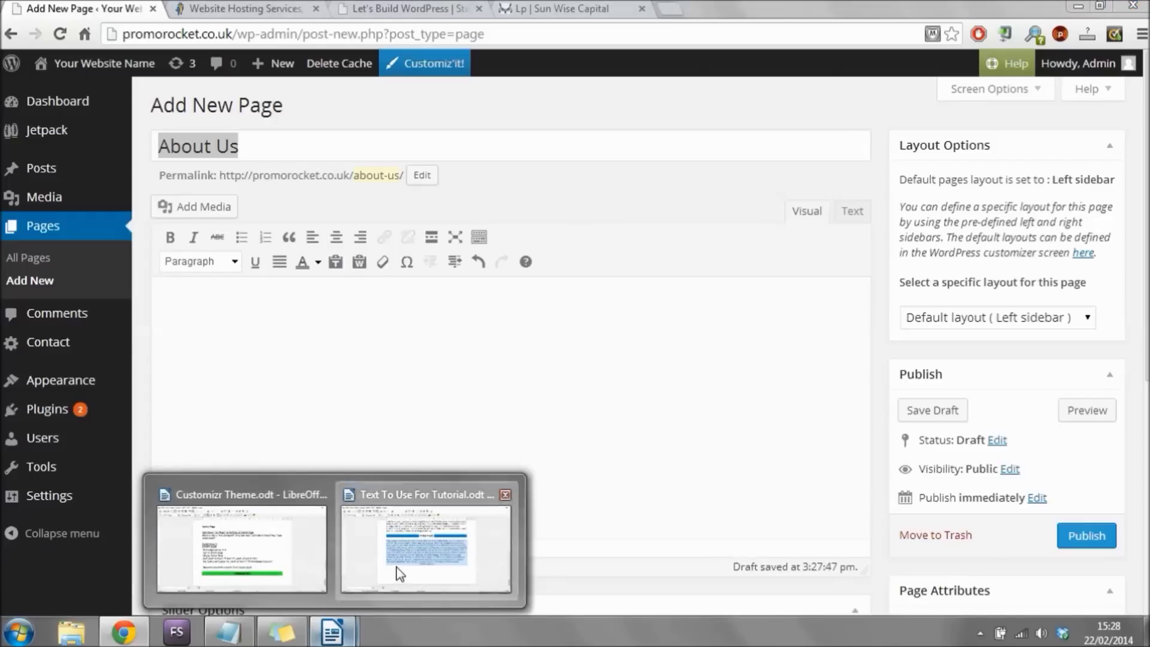
click(400, 573)
right_click(531, 346)
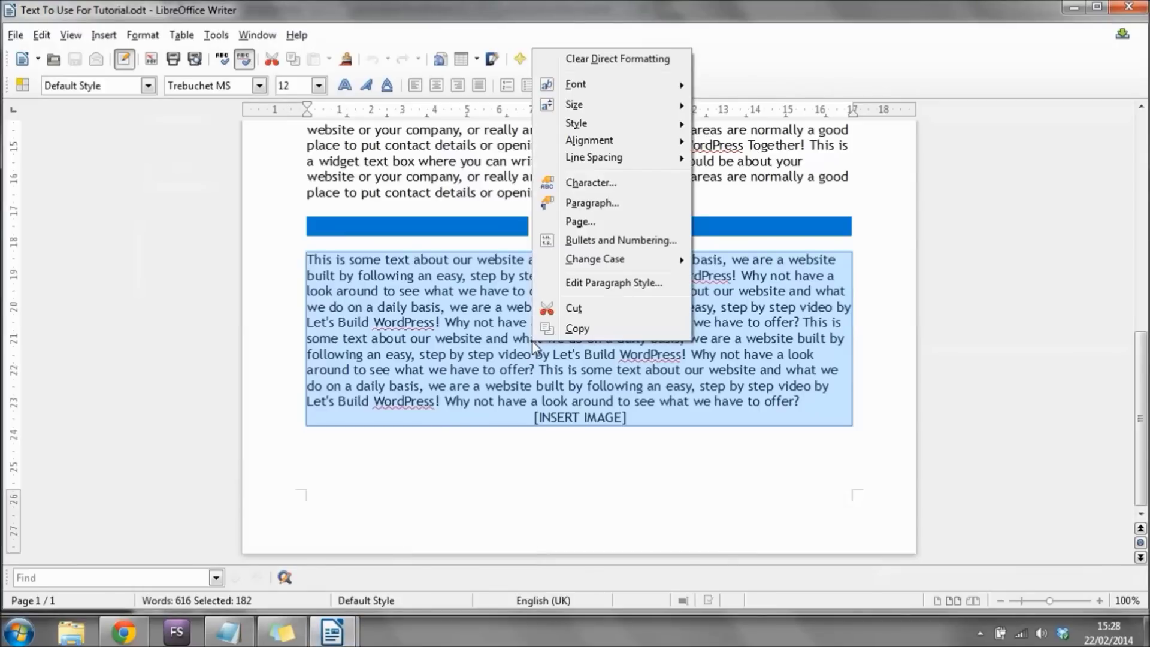
click(584, 324)
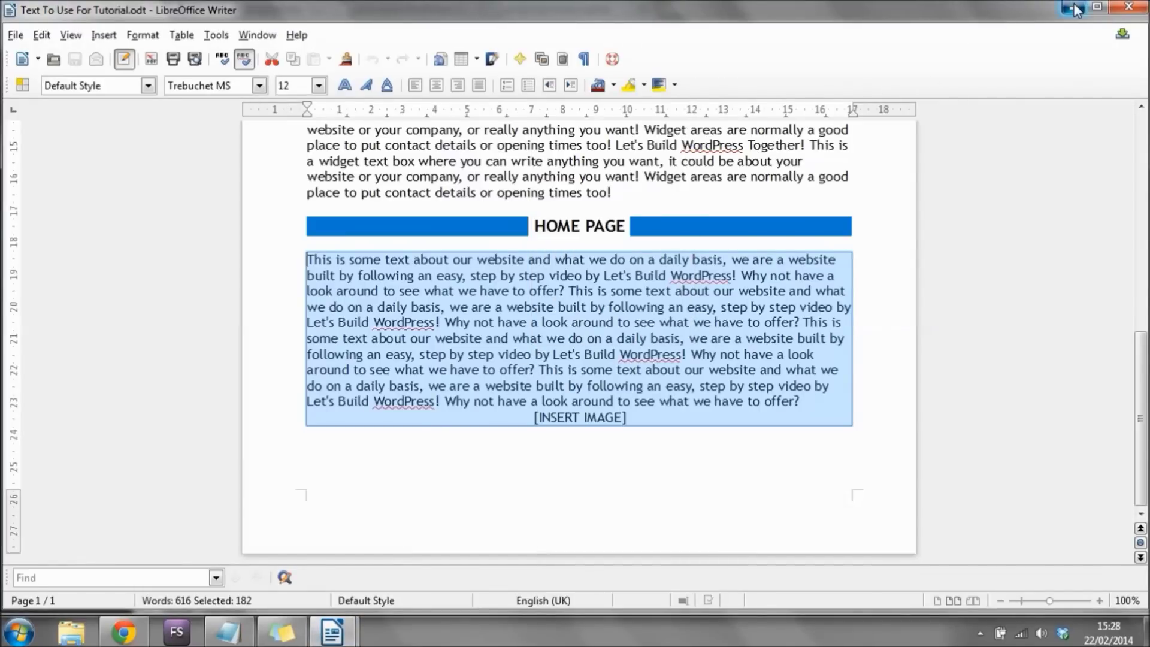
click(1075, 10)
right_click(354, 320)
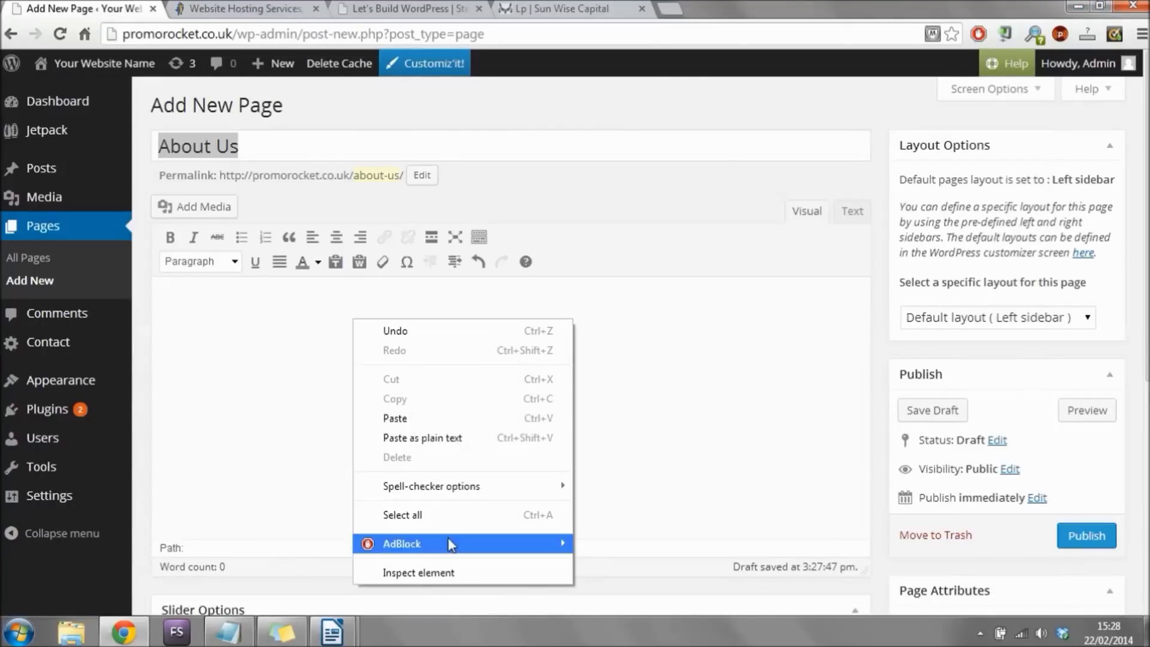
click(413, 419)
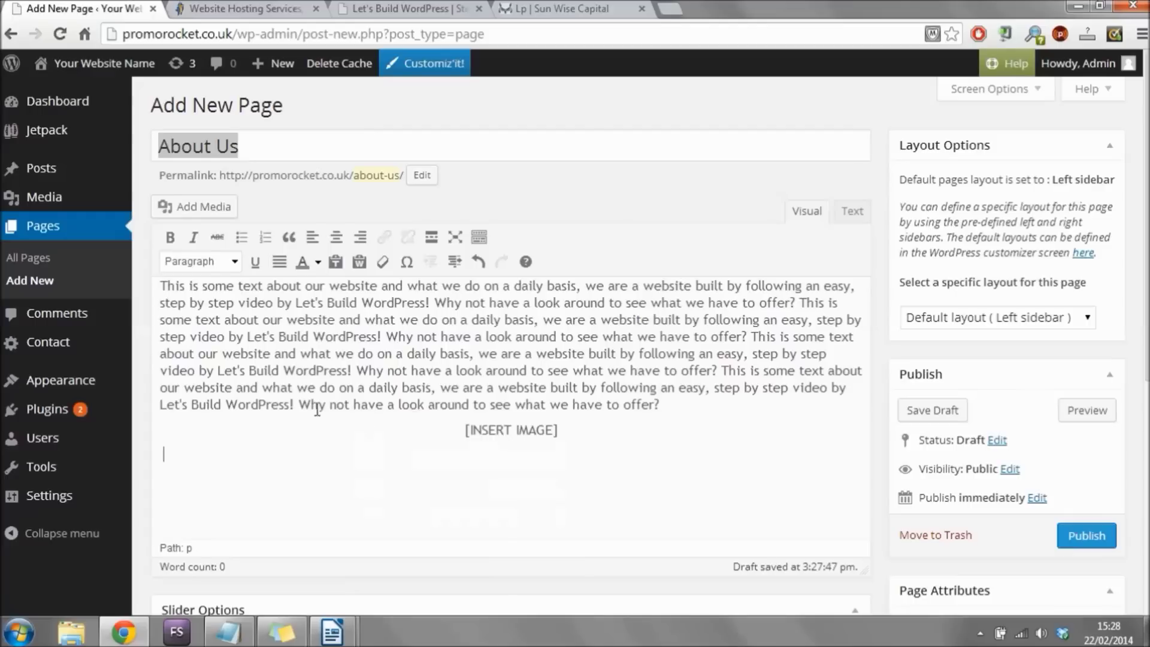
drag(560, 431, 470, 430)
key(BackSpace)
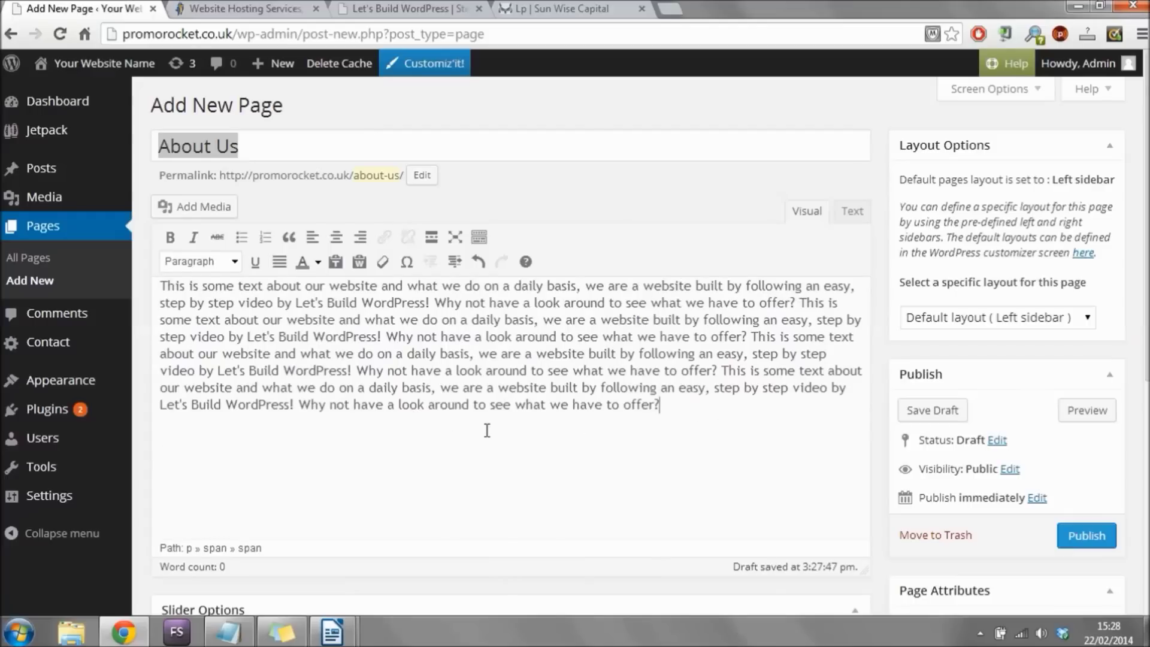
click(682, 401)
key(Return)
Upload MAIN BANNER LBWP.png and insert it into the page with Link To set to None.
click(207, 207)
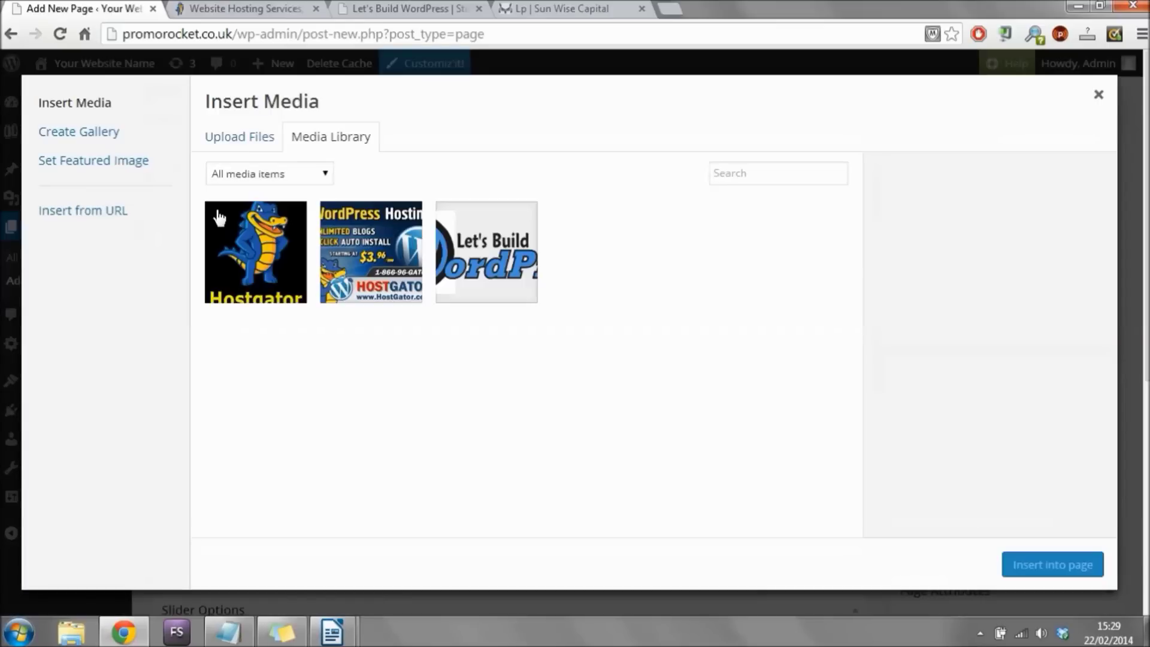
click(252, 143)
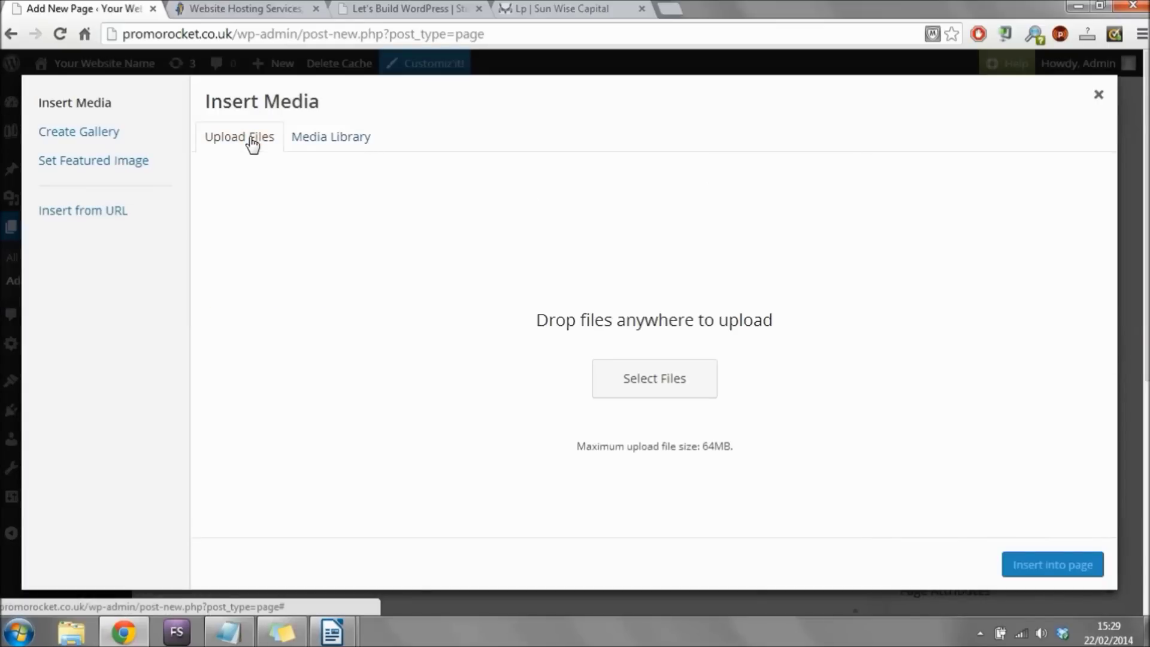
click(654, 378)
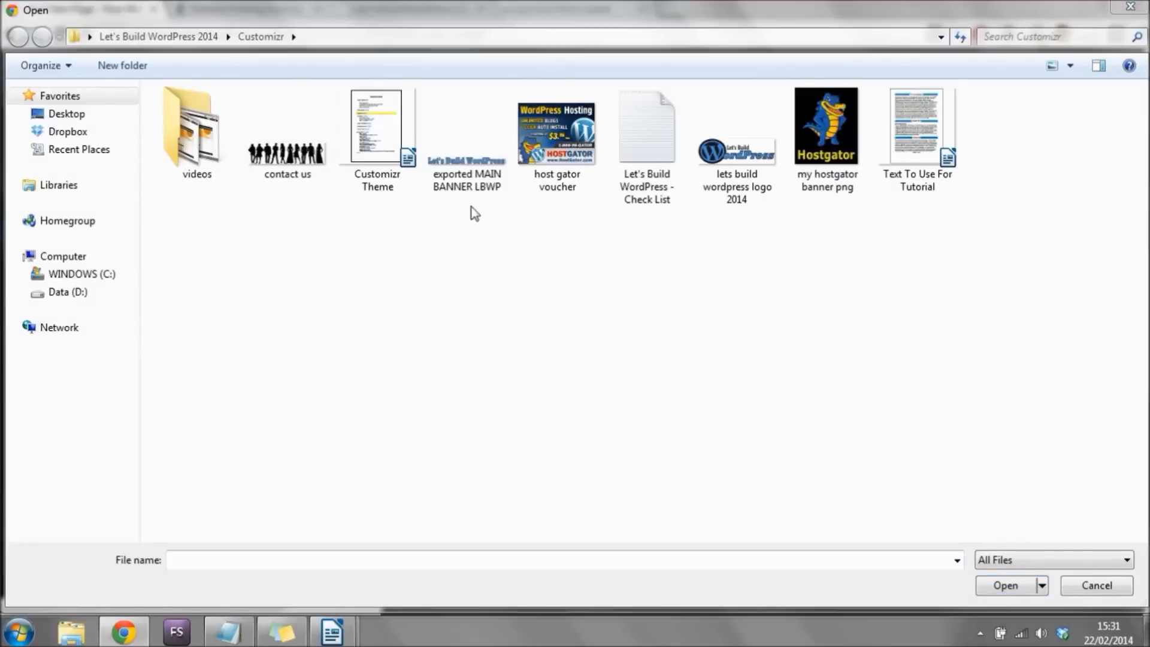
click(467, 150)
click(994, 585)
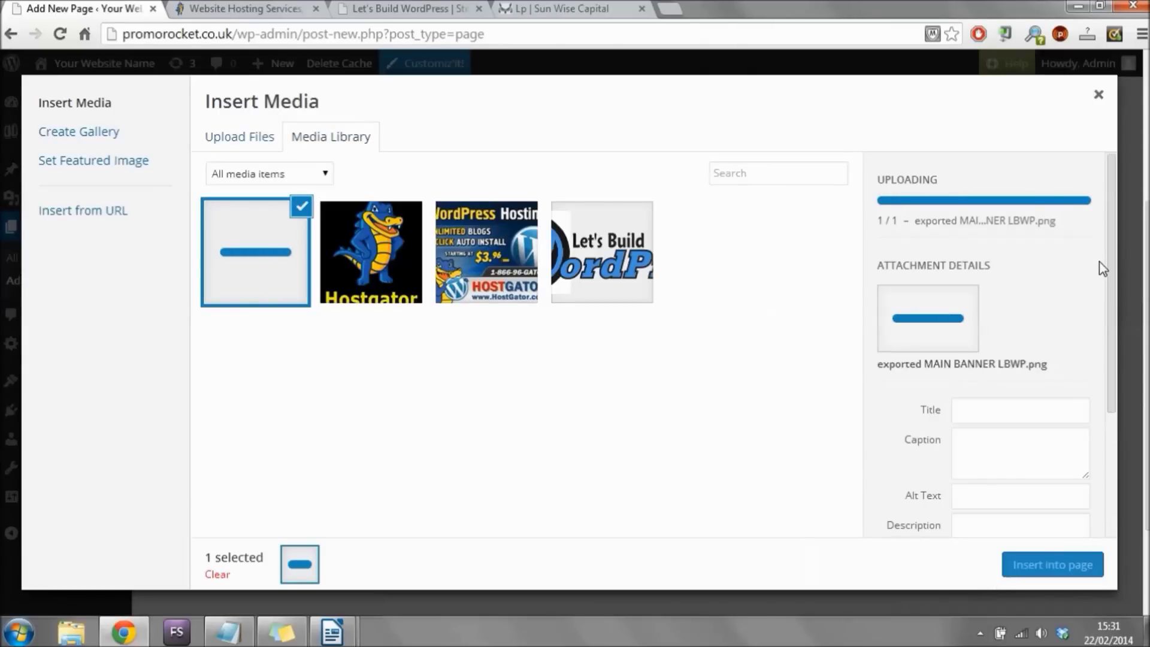
scroll(1109, 250, down, 1)
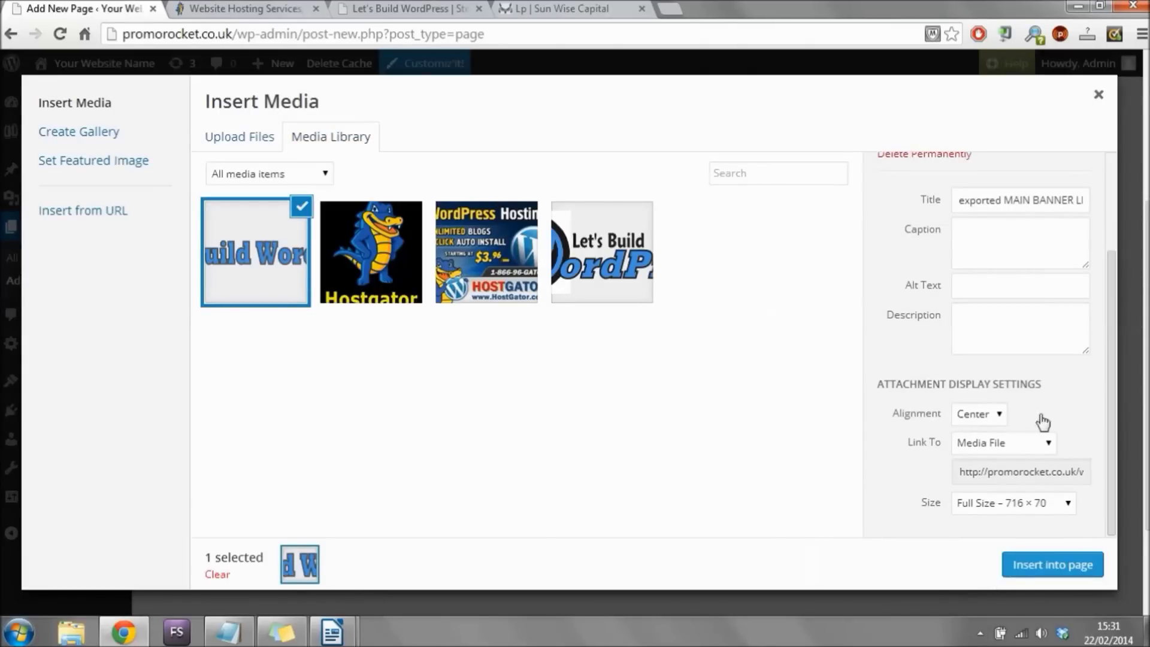
click(1016, 454)
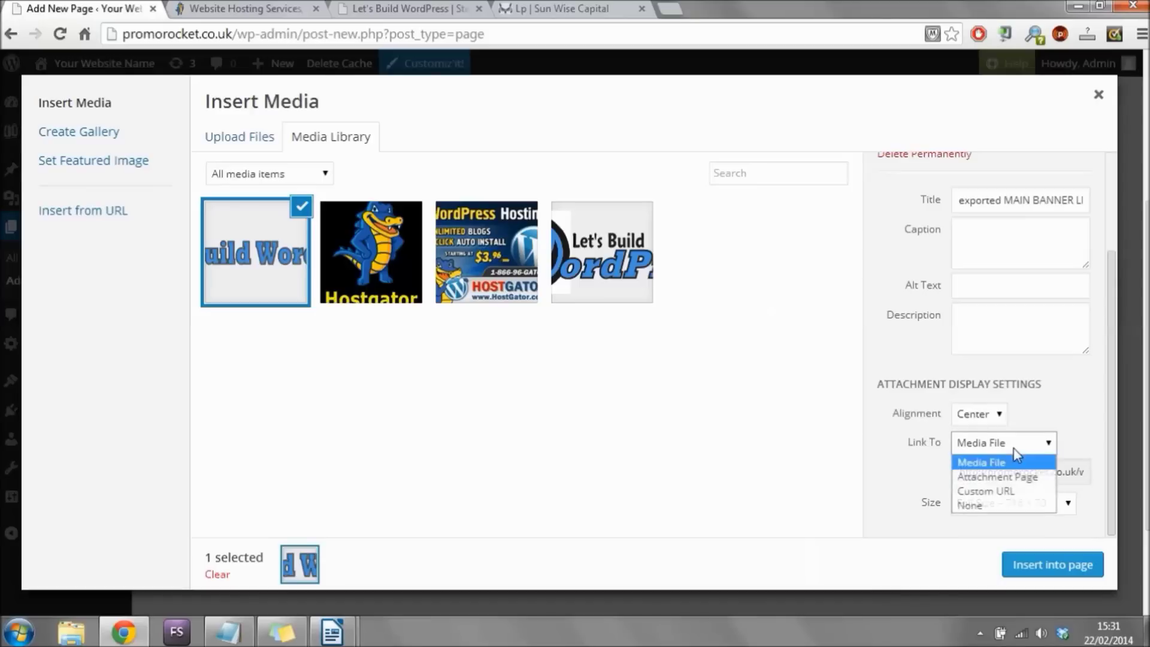
click(970, 504)
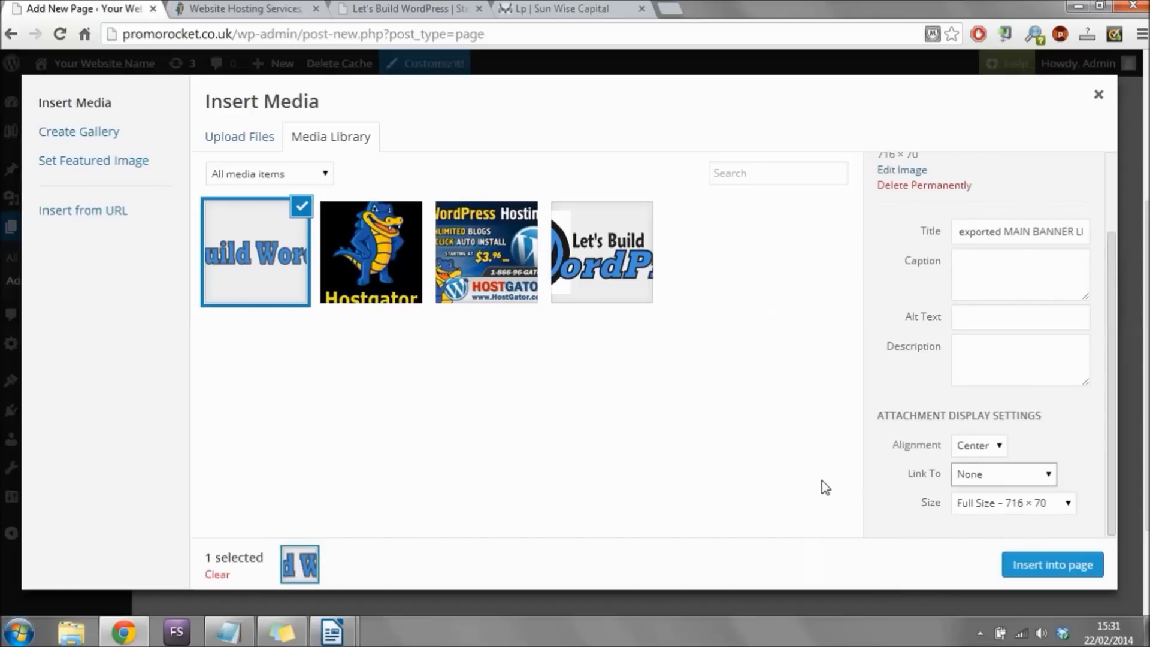
click(1028, 574)
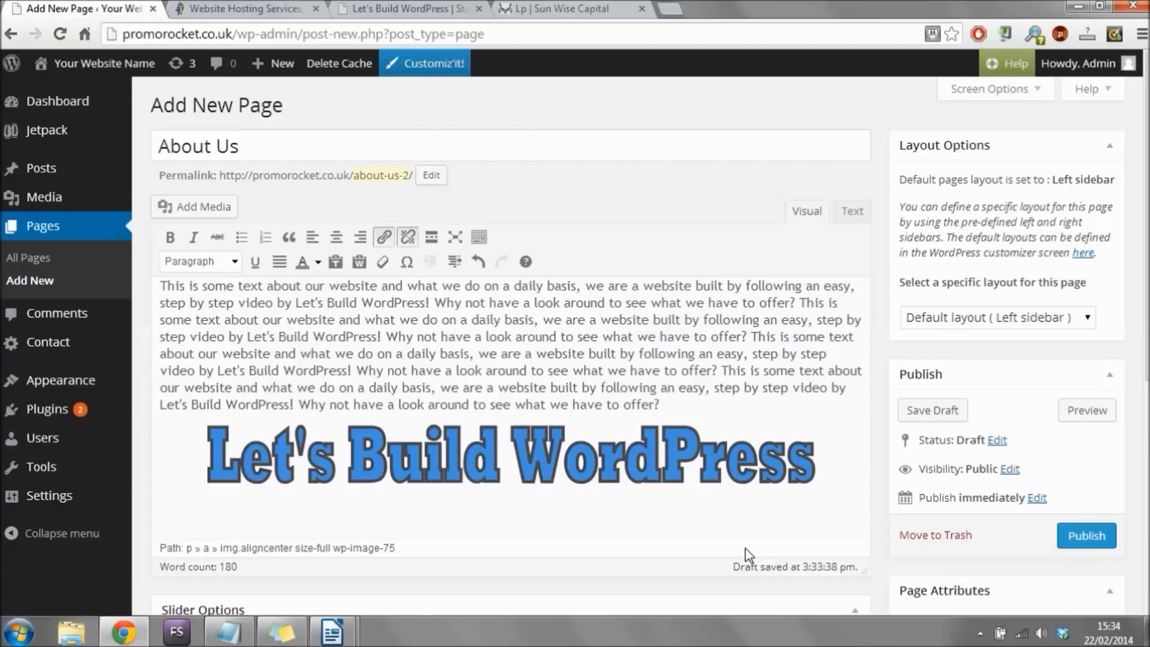
Publish the About Us page and open the theme customiser from Appearance > Themes.
click(1086, 536)
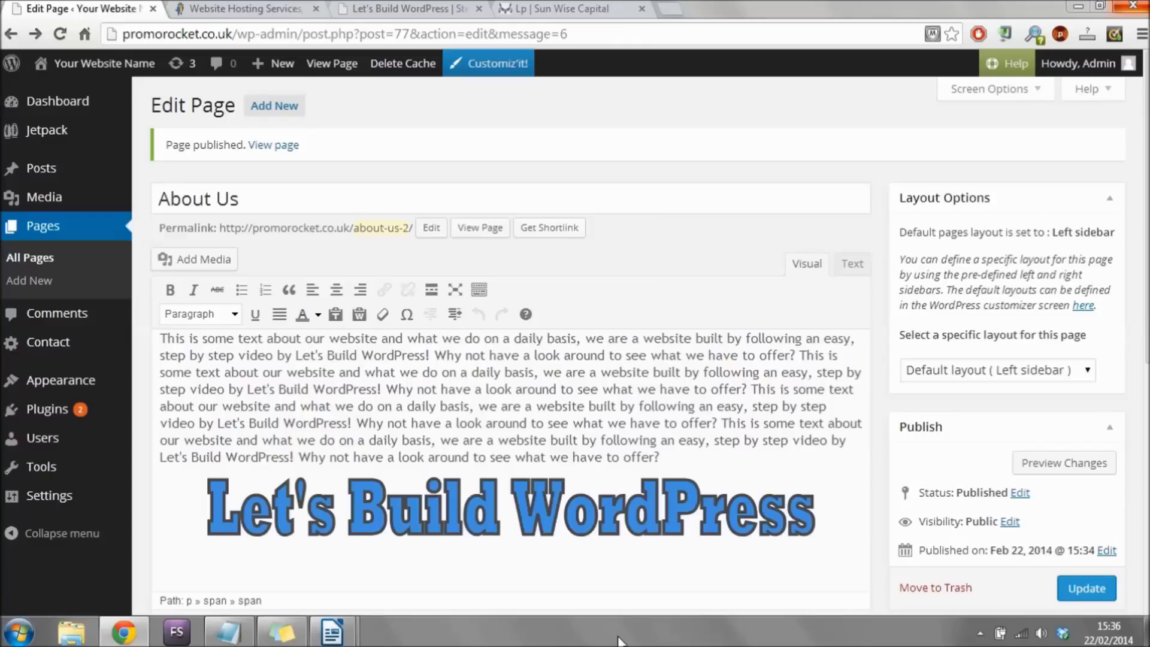
click(76, 389)
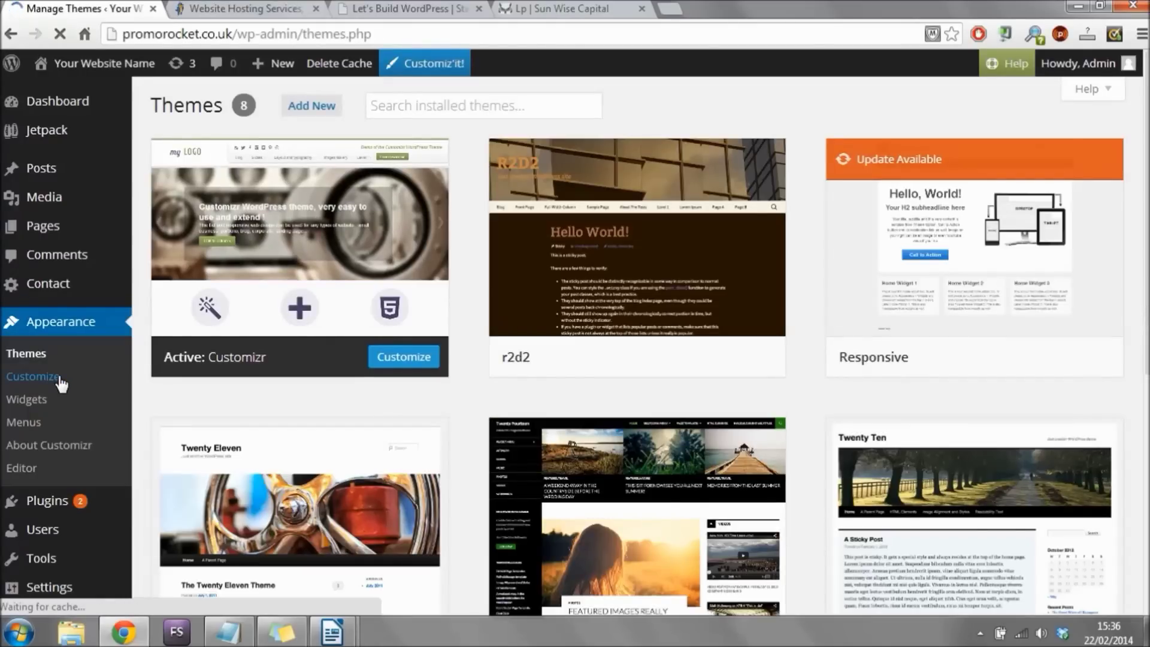
click(58, 375)
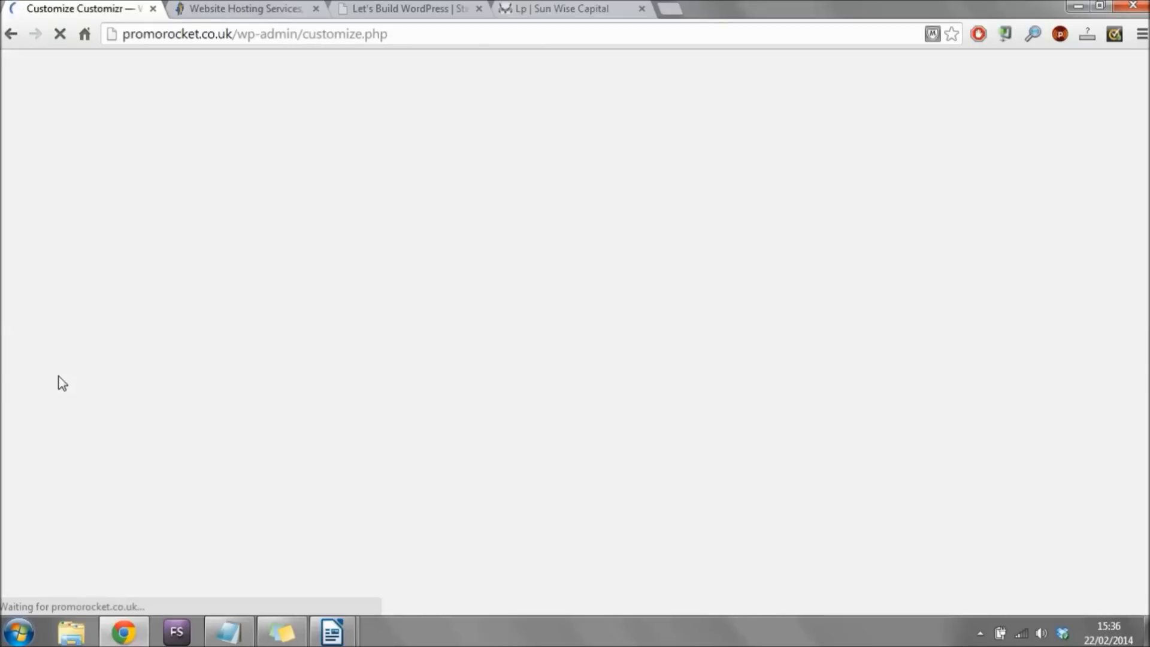
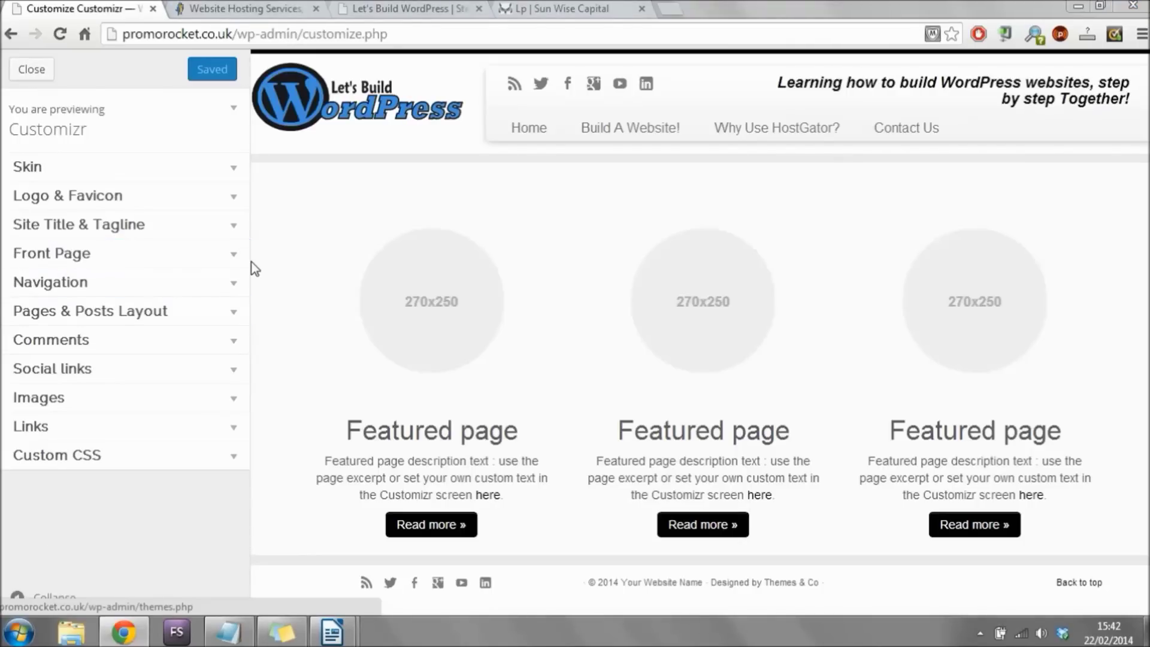
Set 'Front page displays' to 'A static page' with About Us as the front page.
click(236, 258)
drag(244, 259, 249, 283)
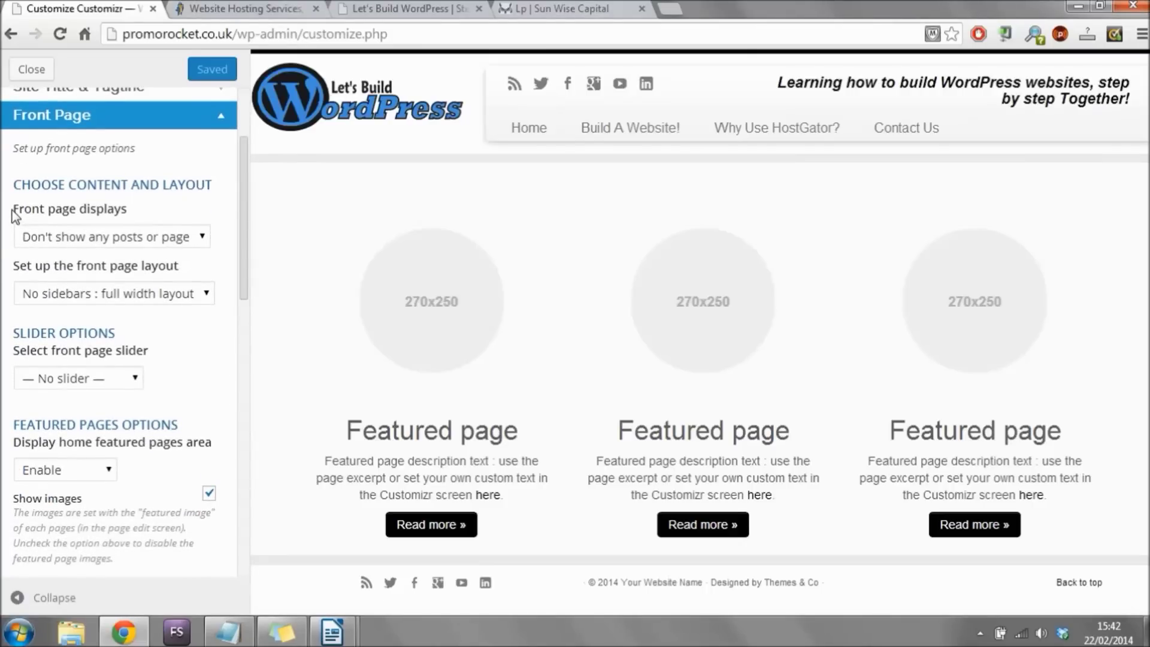
click(192, 238)
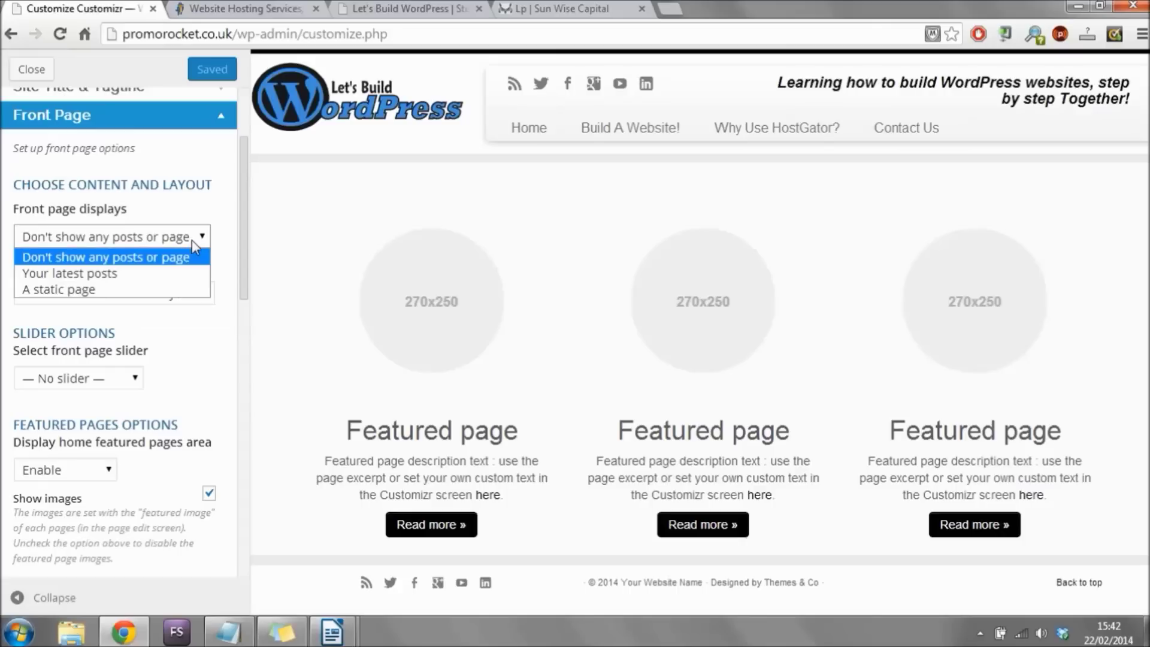
click(127, 291)
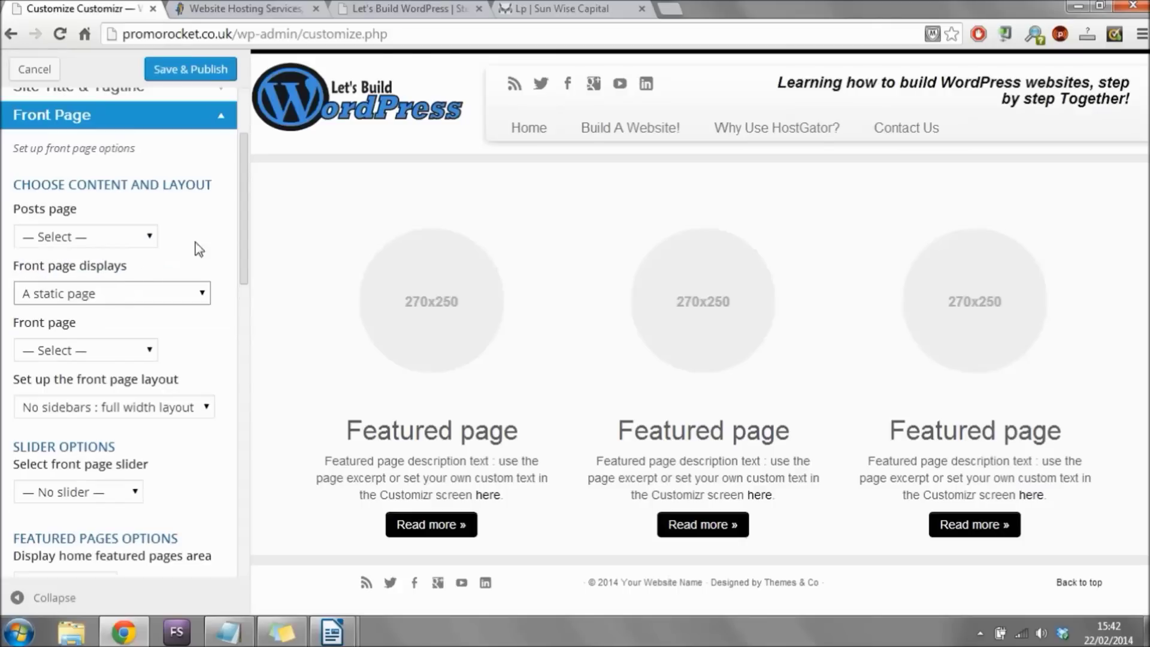
scroll(246, 190, down, 1)
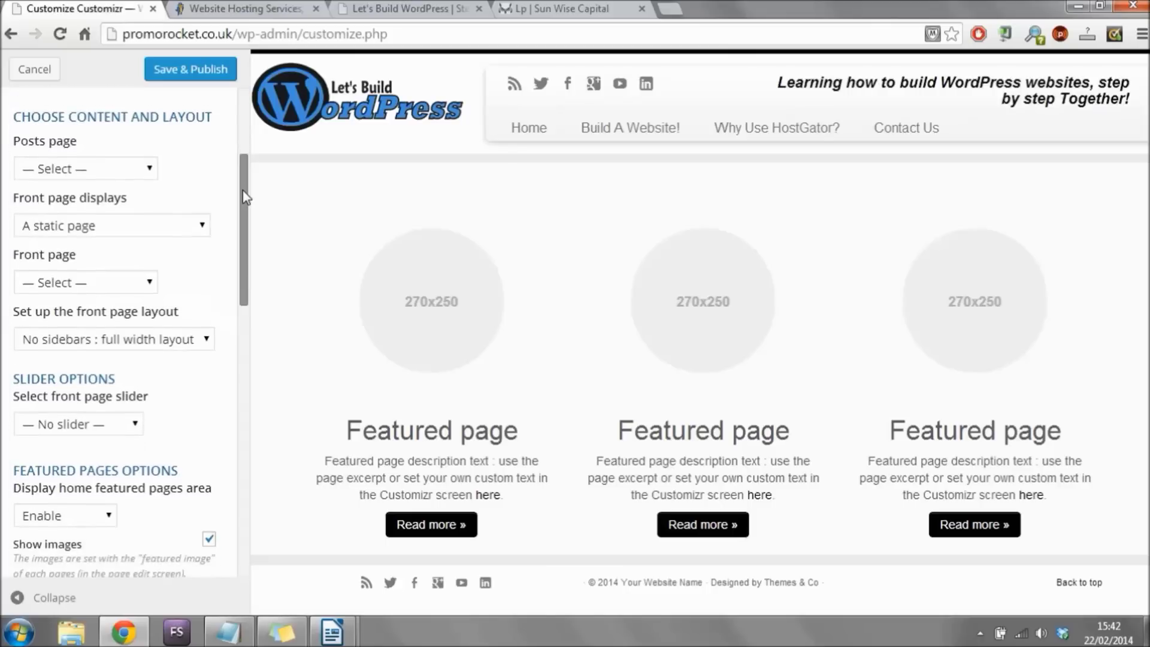
click(141, 283)
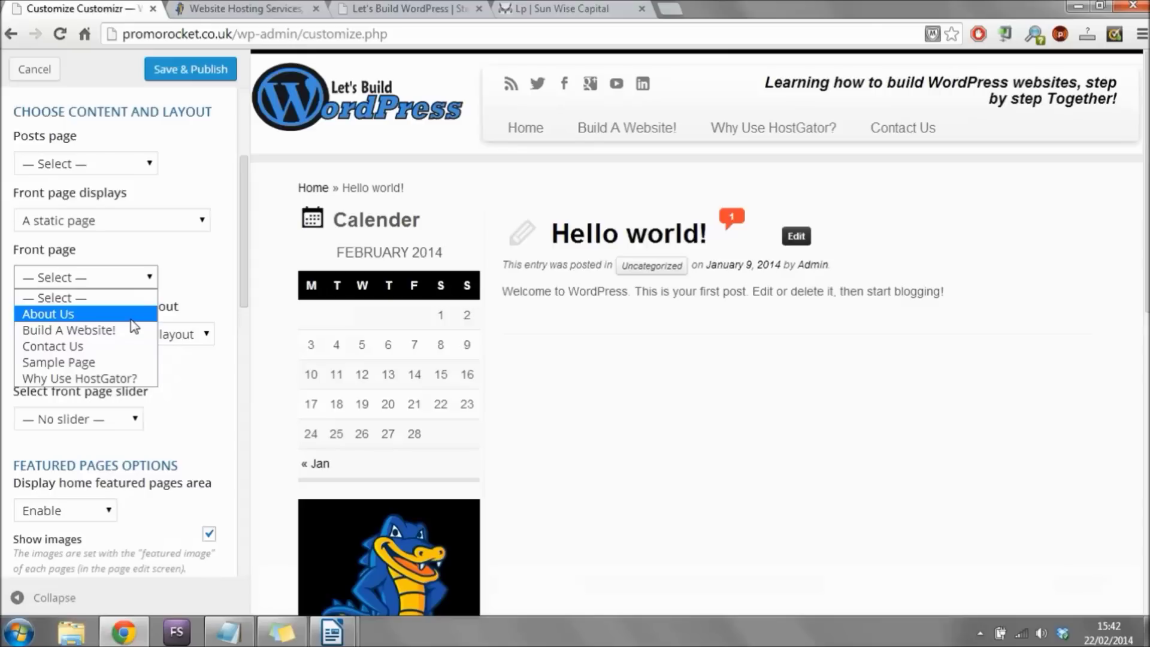
click(134, 325)
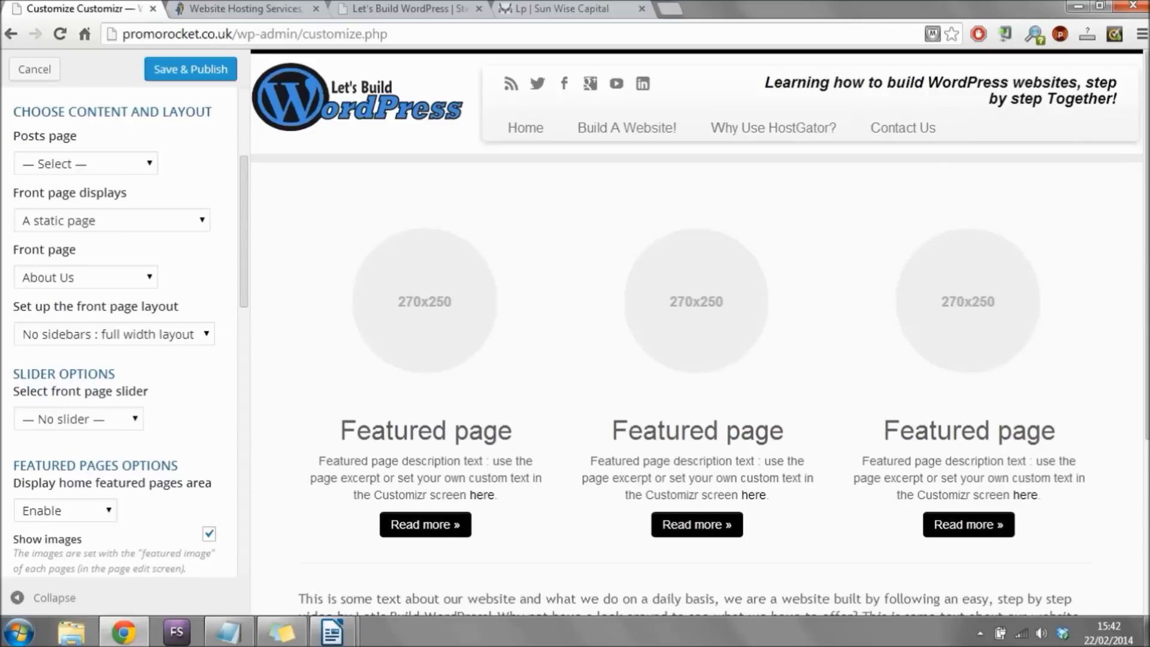
scroll(699, 333, down, 3)
scroll(541, 289, down, 1)
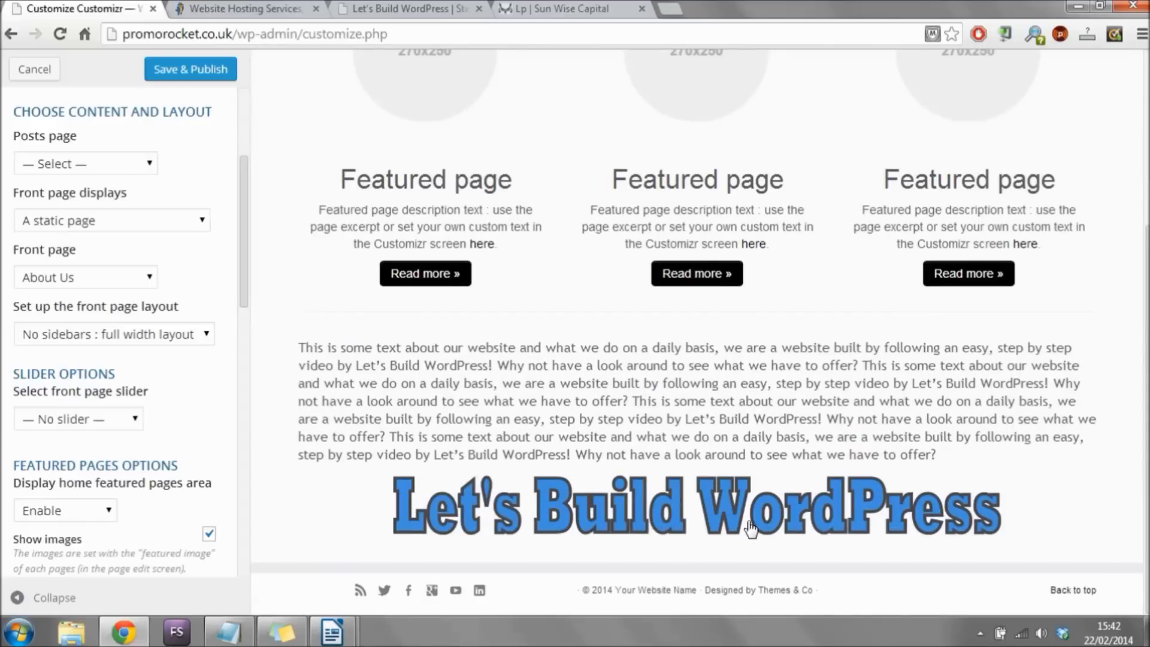
scroll(1013, 513, up, 3)
scroll(700, 333, up, 1)
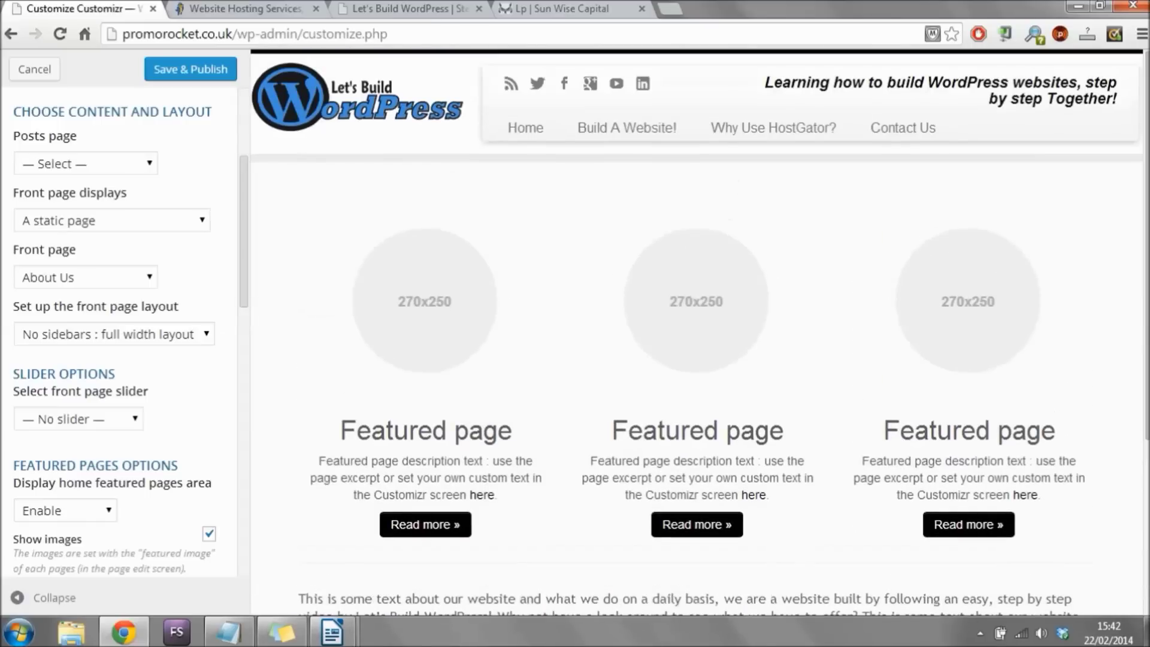
Publish the static front page setting and scroll to the Button text and featured page fields.
click(181, 68)
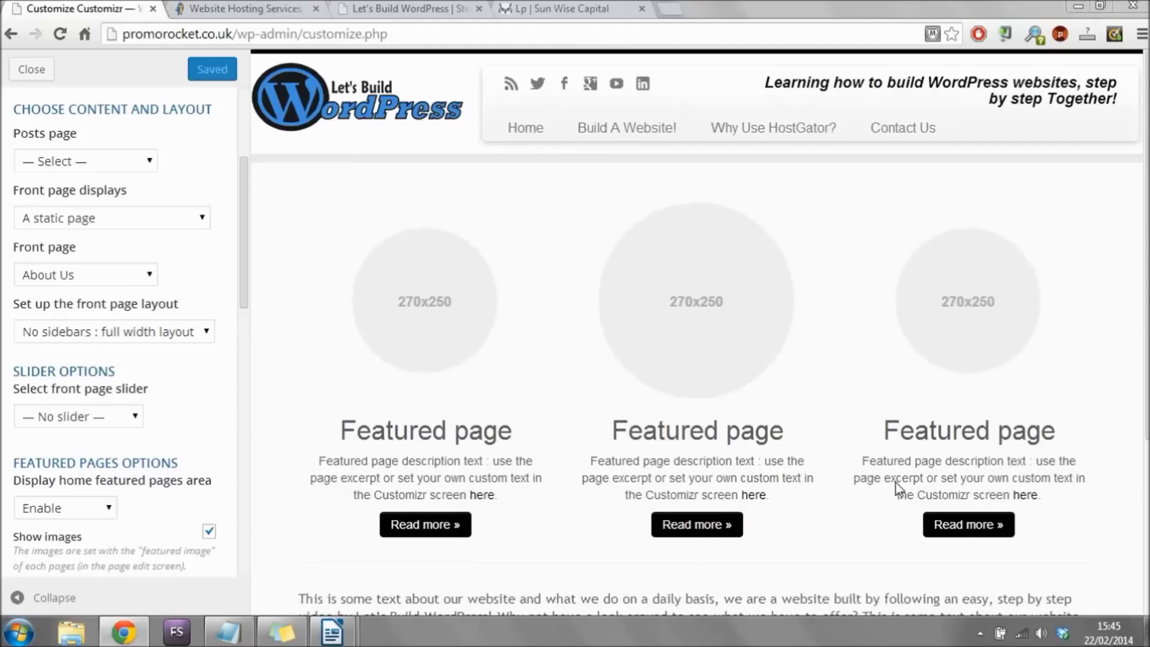
drag(244, 200, 231, 340)
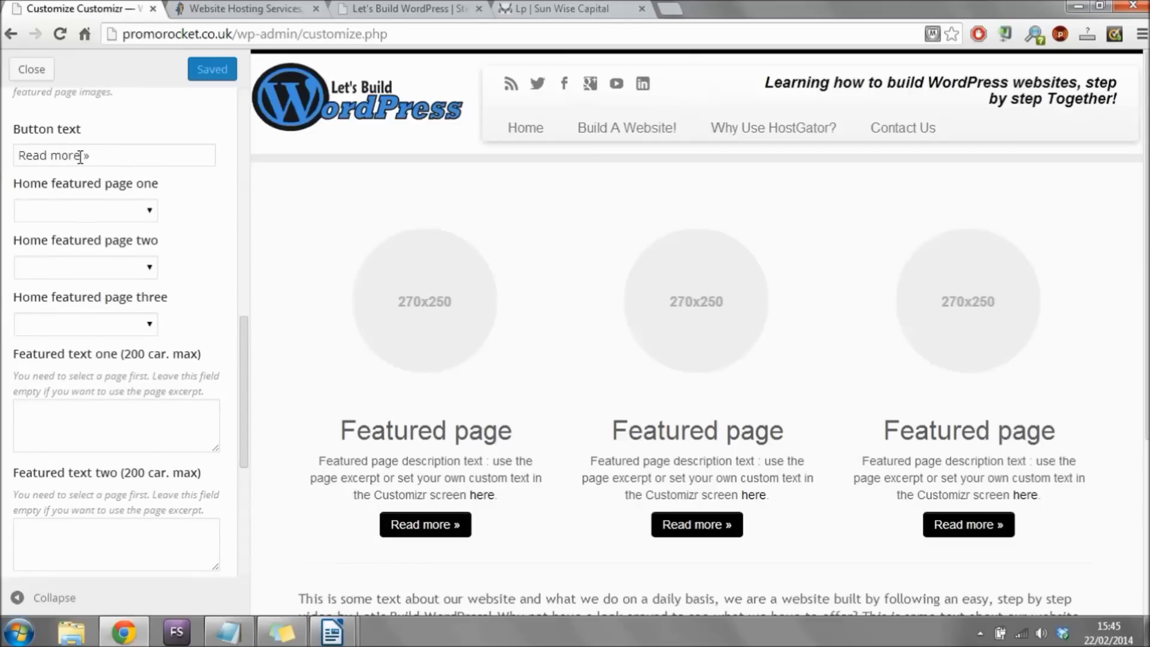
drag(82, 155, 2, 156)
click(52, 155)
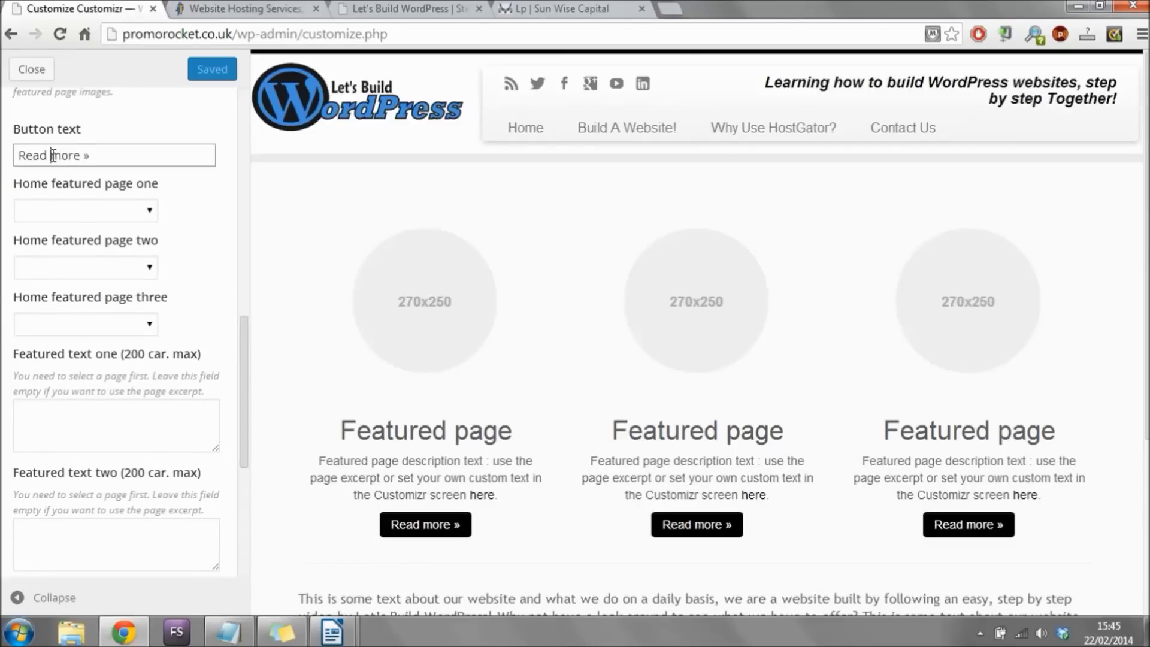
drag(39, 156, 2, 158)
text(See)
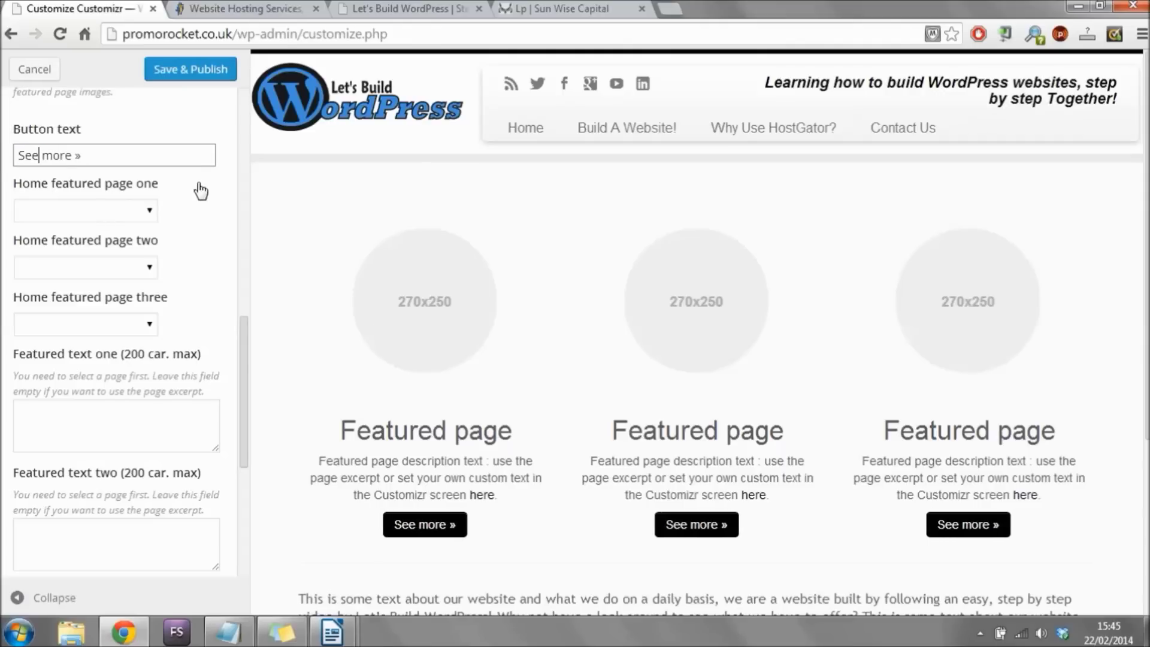
double_click(40, 153)
text(Read)
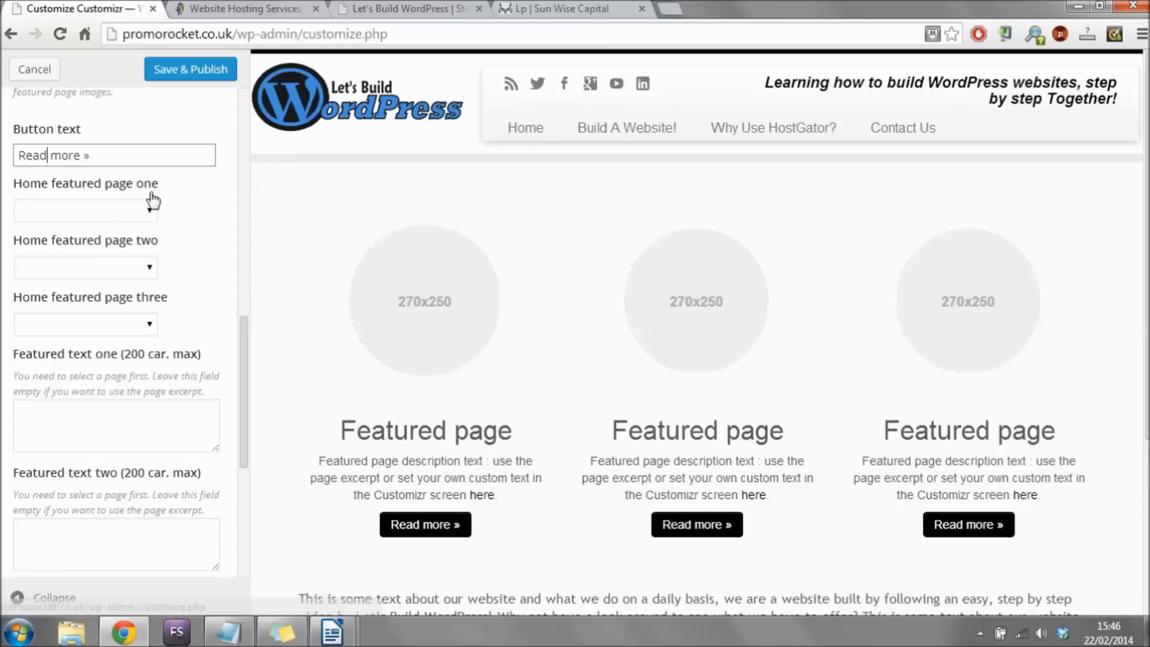
Pick Build A Website!, Why Use HostGator? and Contact Us for Home featured pages one, two and three.
click(152, 210)
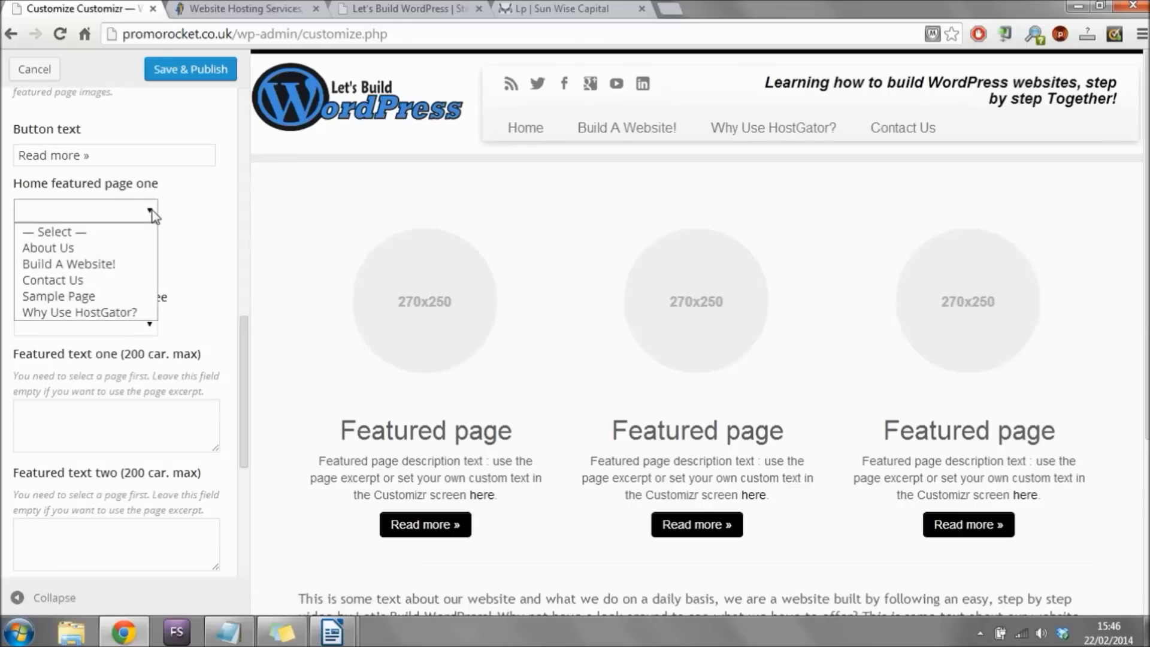
click(108, 274)
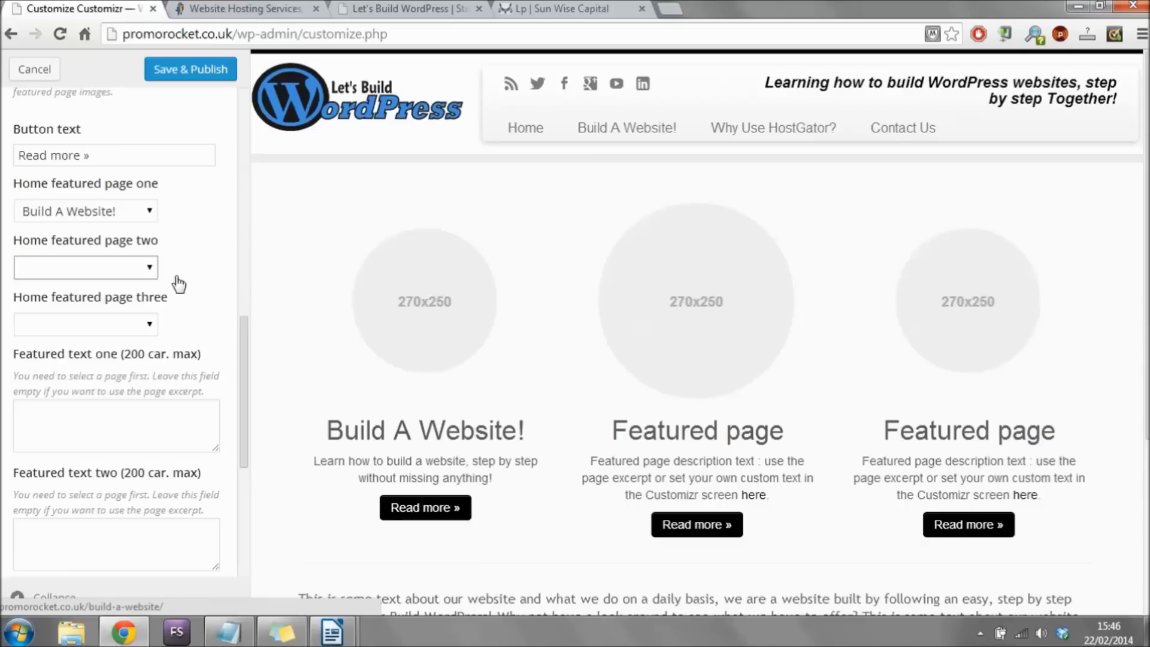
click(153, 272)
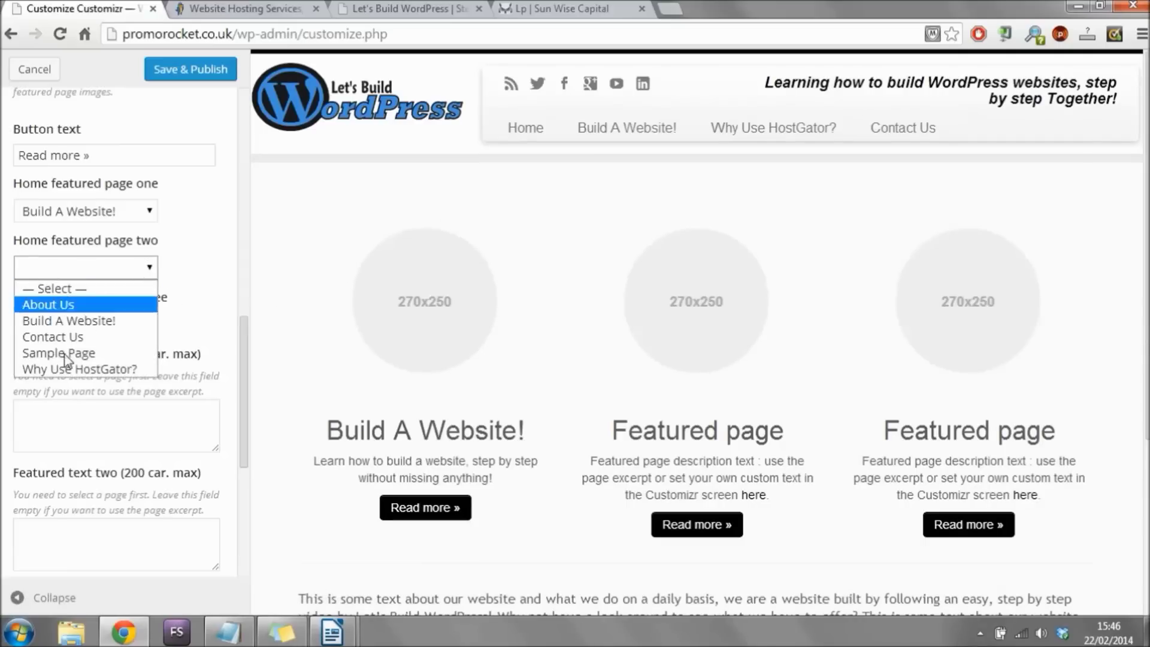
click(107, 371)
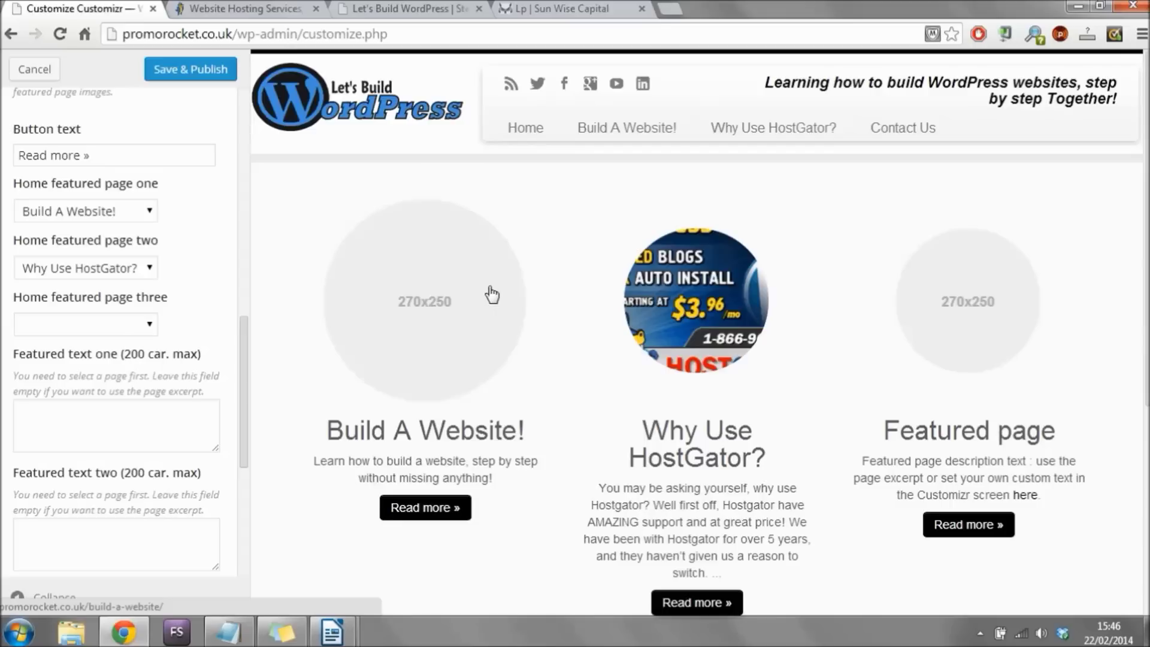
scroll(488, 290, down, 1)
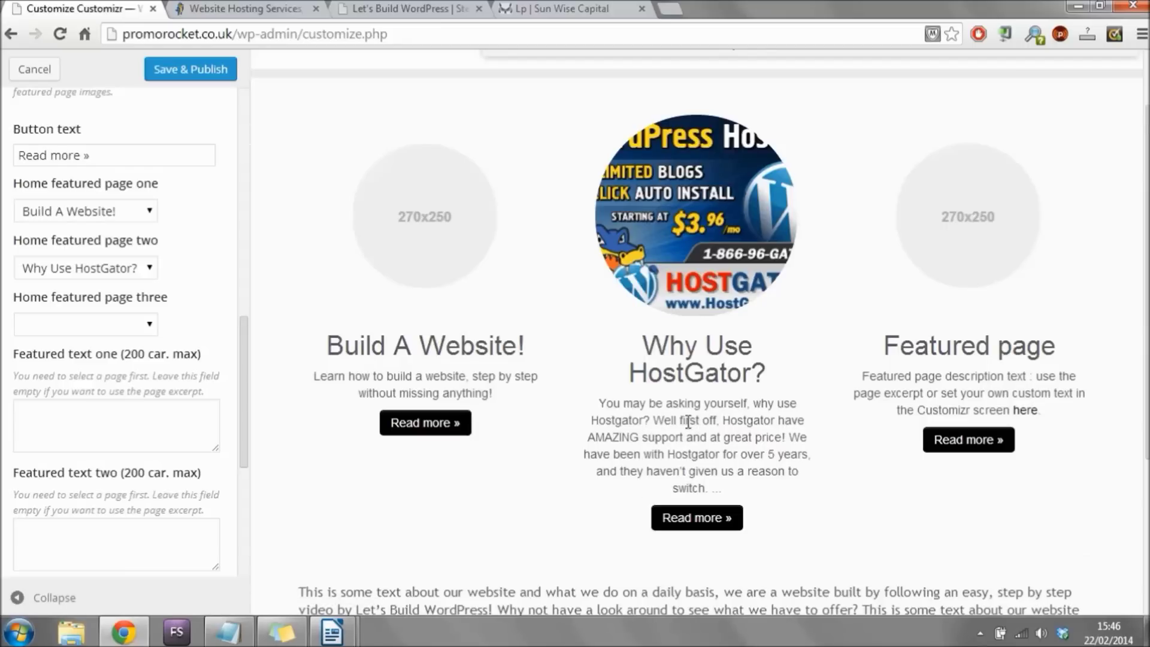
scroll(859, 319, up, 2)
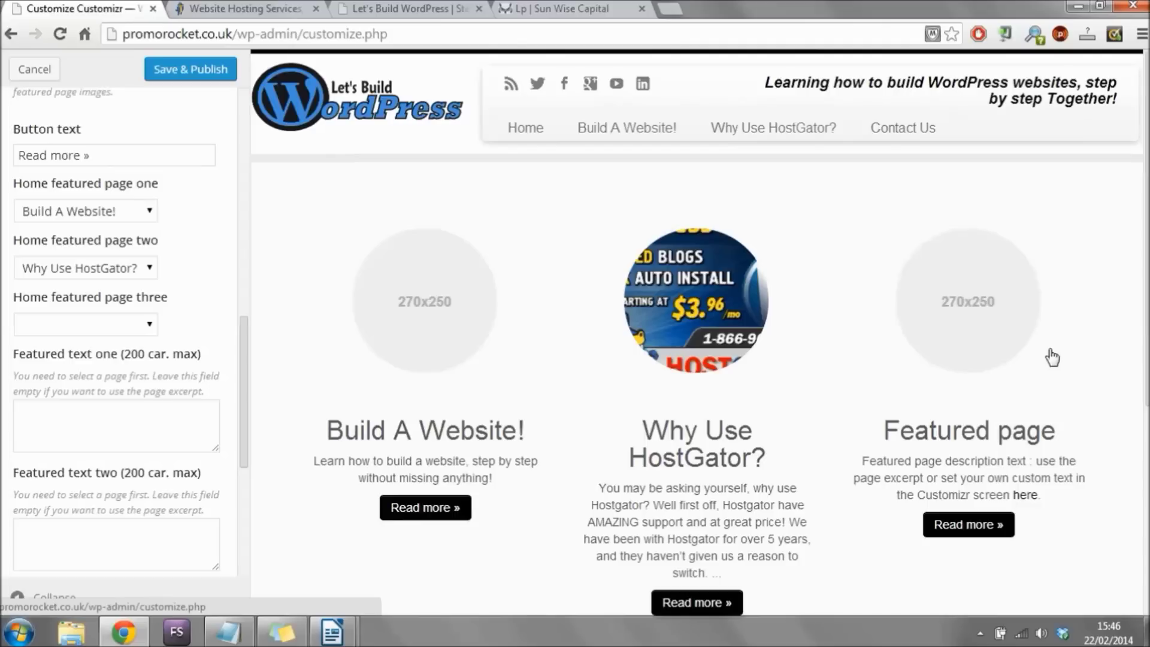
click(151, 322)
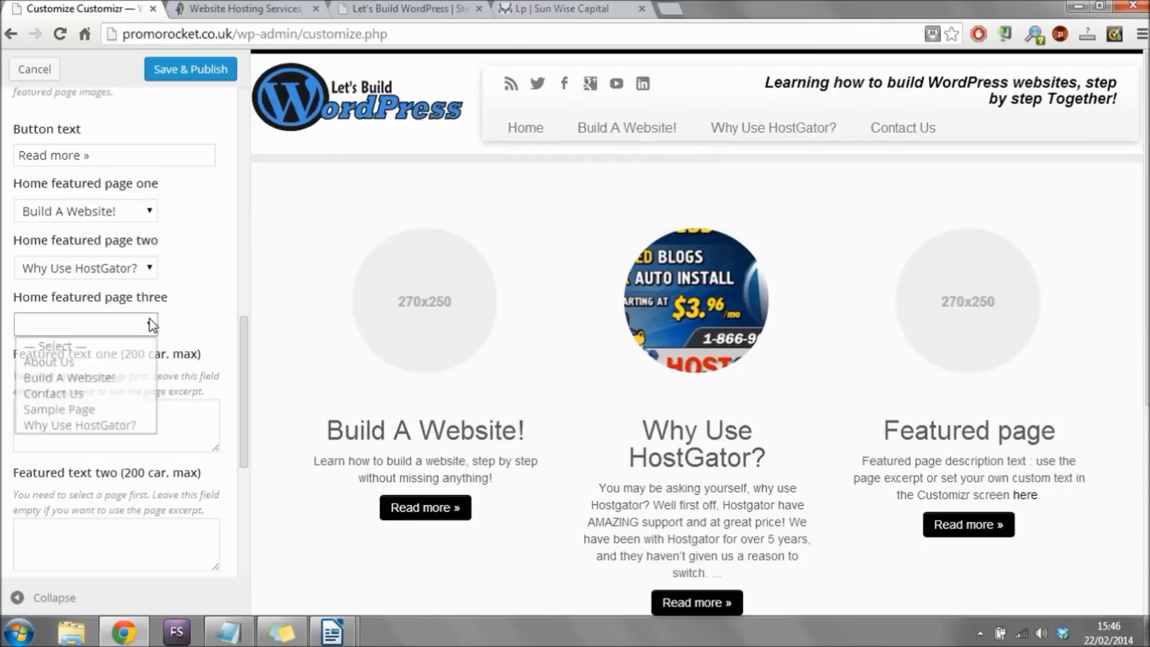
click(103, 394)
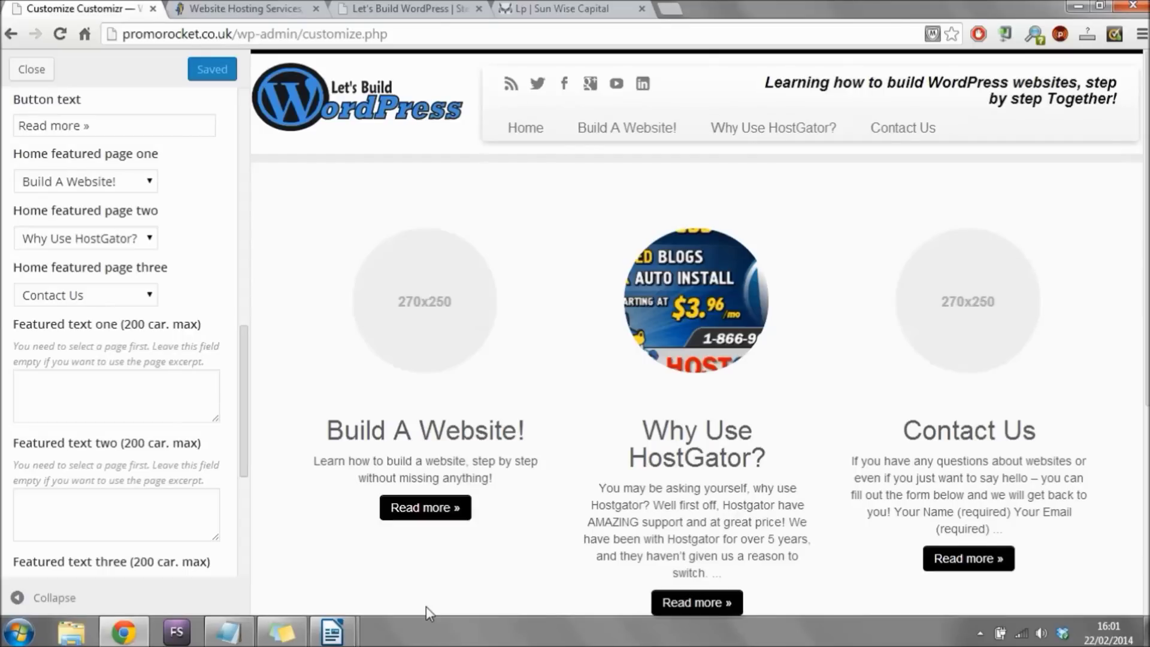
Copy the Build A Website! excerpt from the preview for Featured text one.
click(141, 390)
click(135, 509)
scroll(245, 372, down, 3)
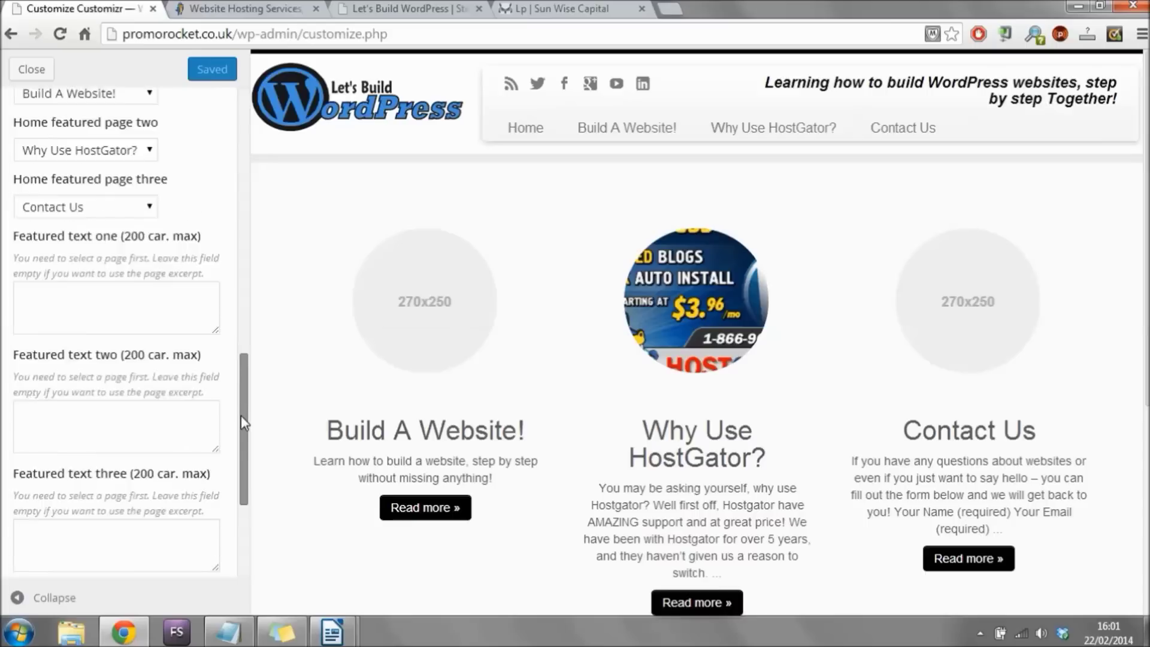
click(174, 232)
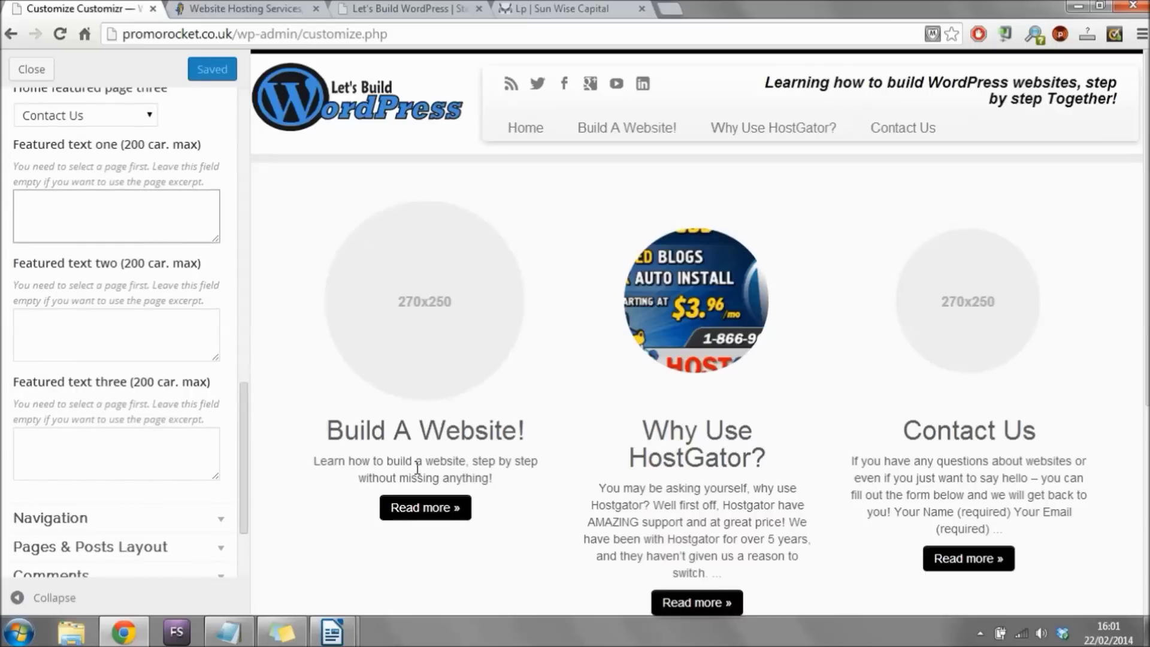
click(159, 357)
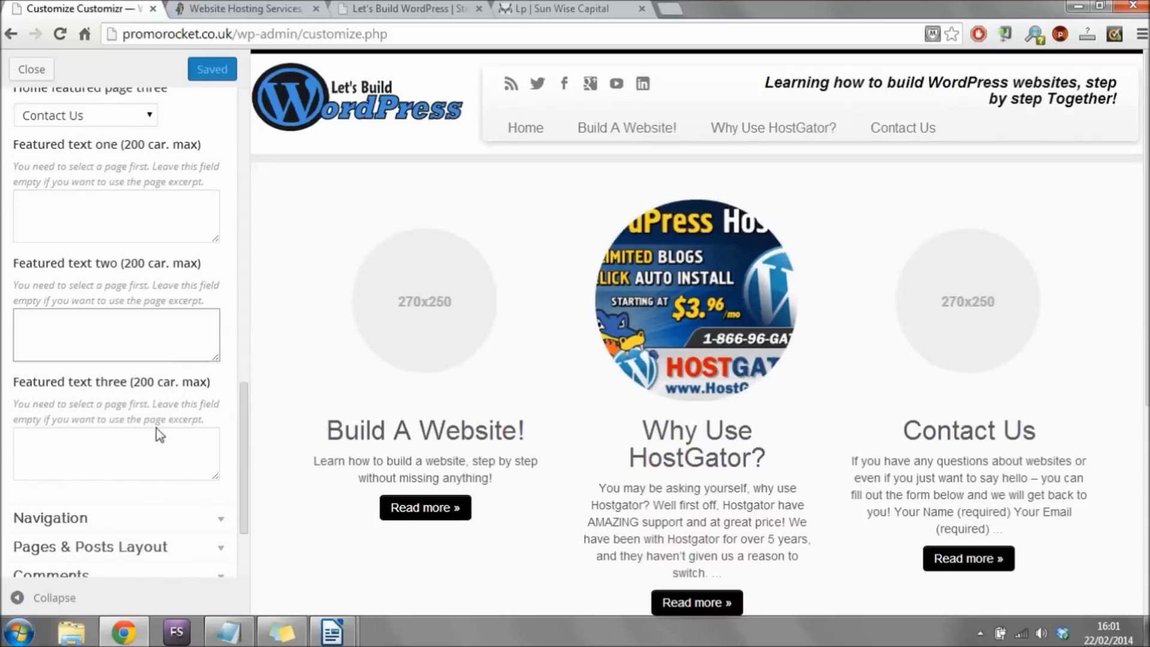
click(93, 447)
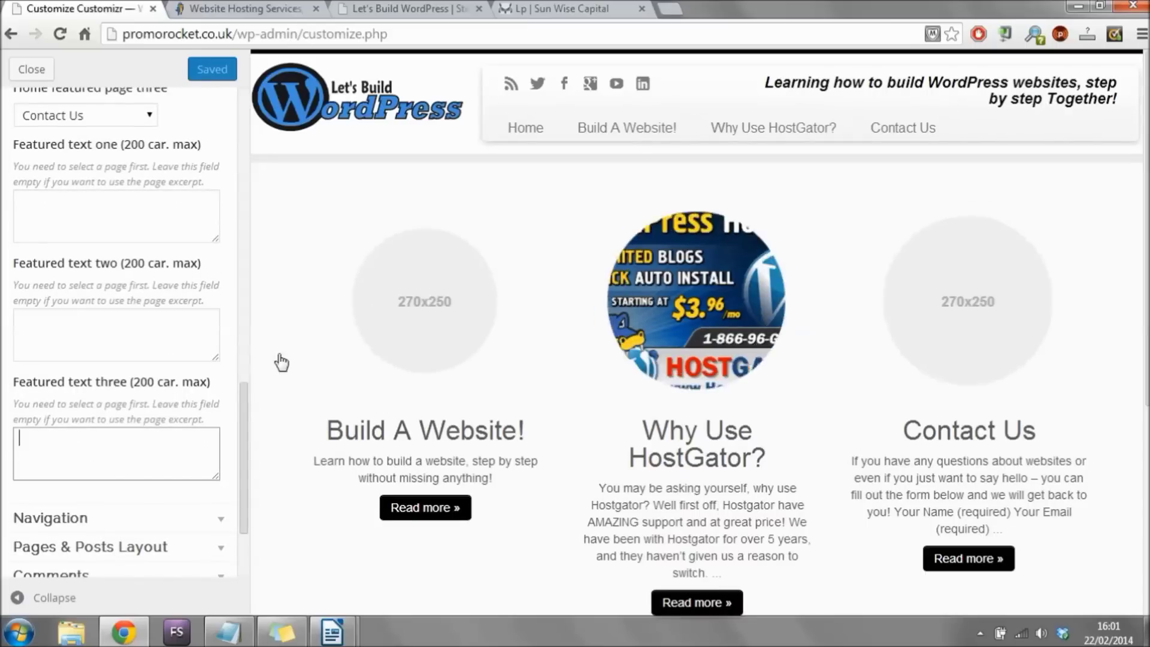
click(173, 201)
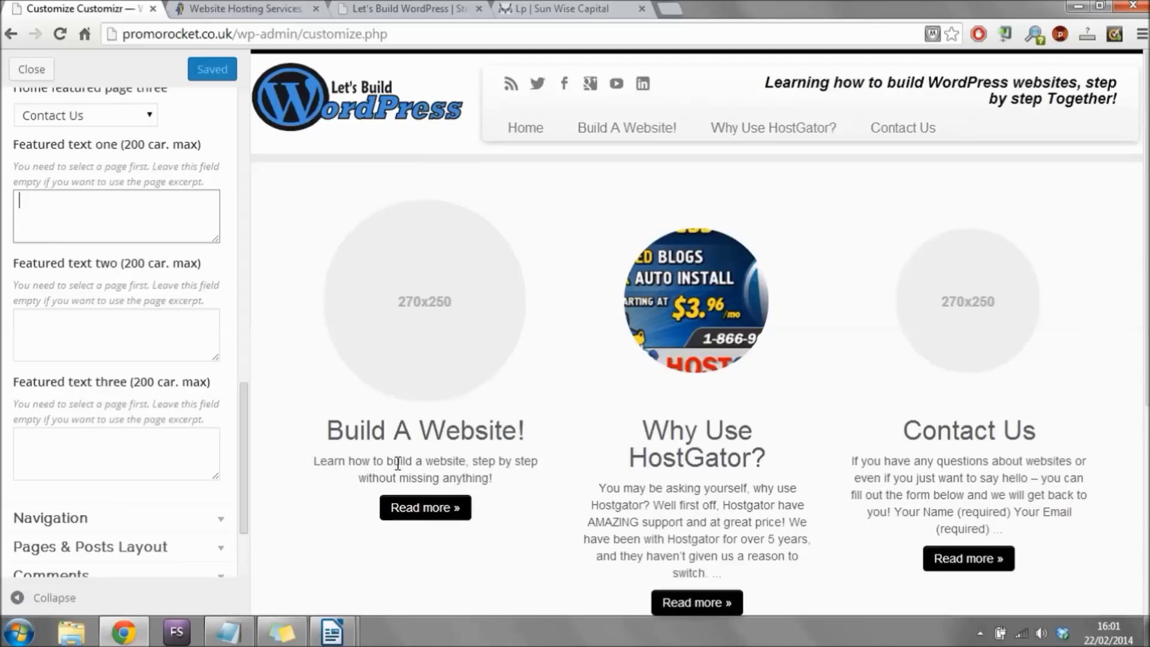
drag(493, 478, 313, 455)
right_click(425, 464)
click(461, 473)
Paste the excerpt into Featured text one and append 'by click ng the button below!'.
click(142, 217)
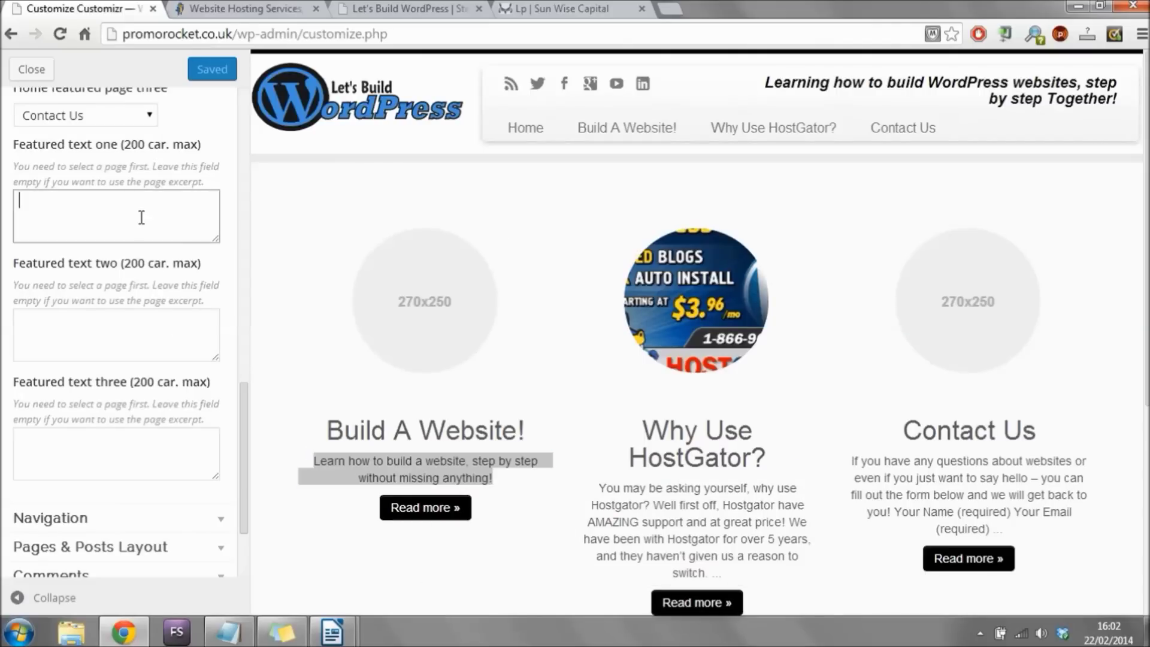
key(ctrl+v)
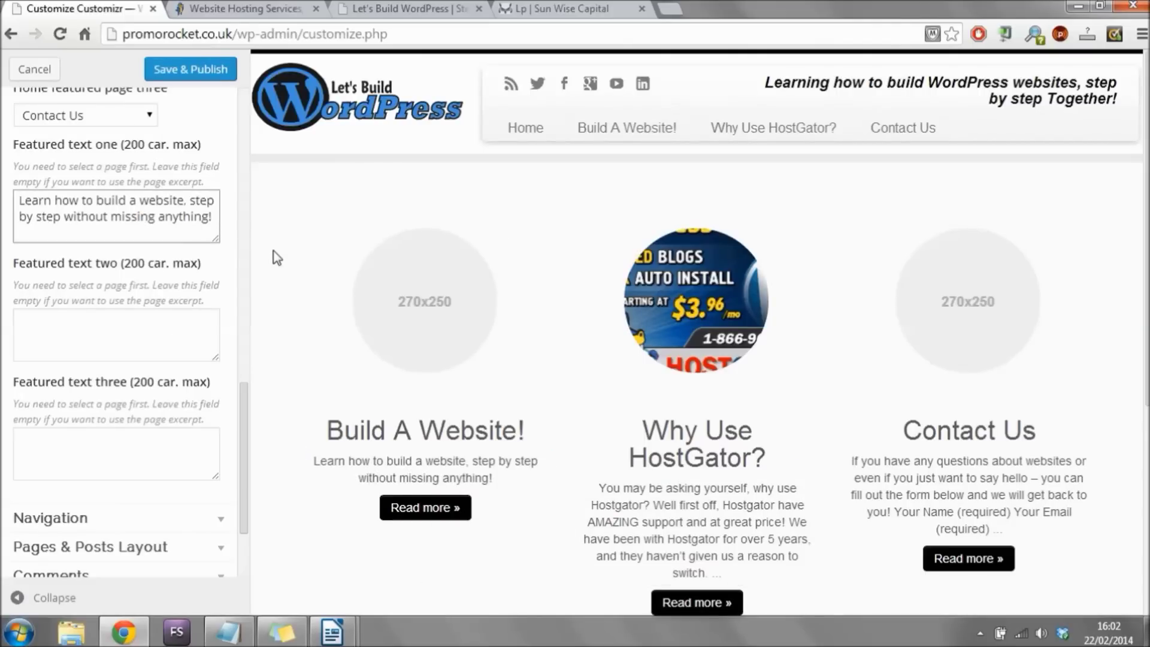
text(,)
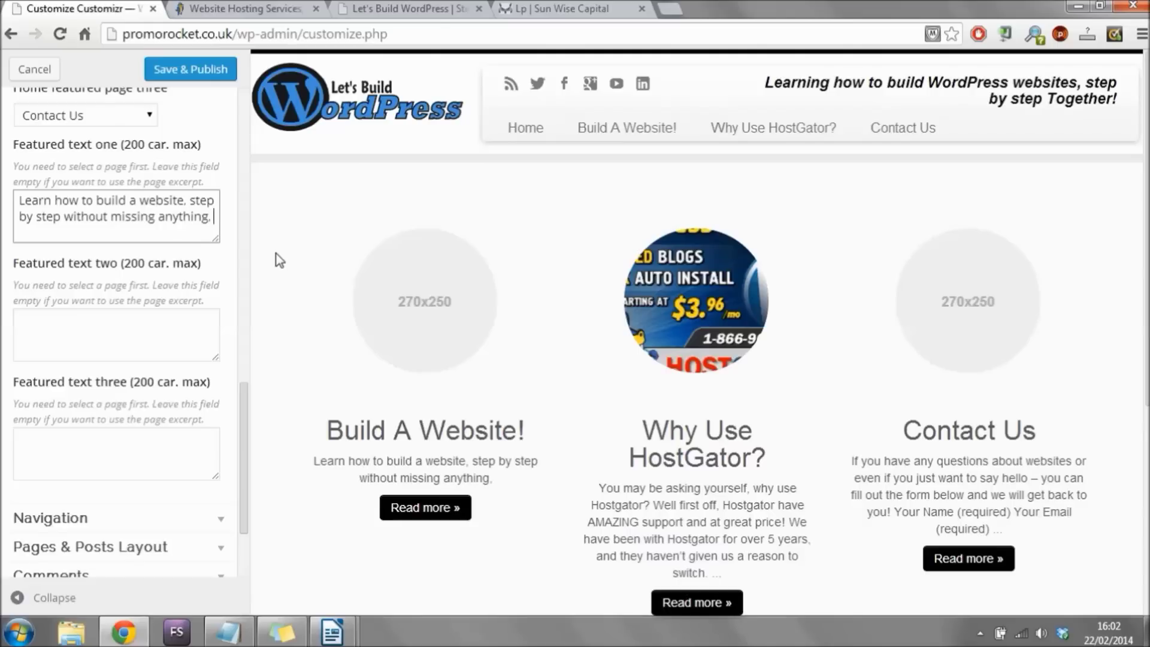
key(BackSpace)
key(BackSpace)
text(by click )
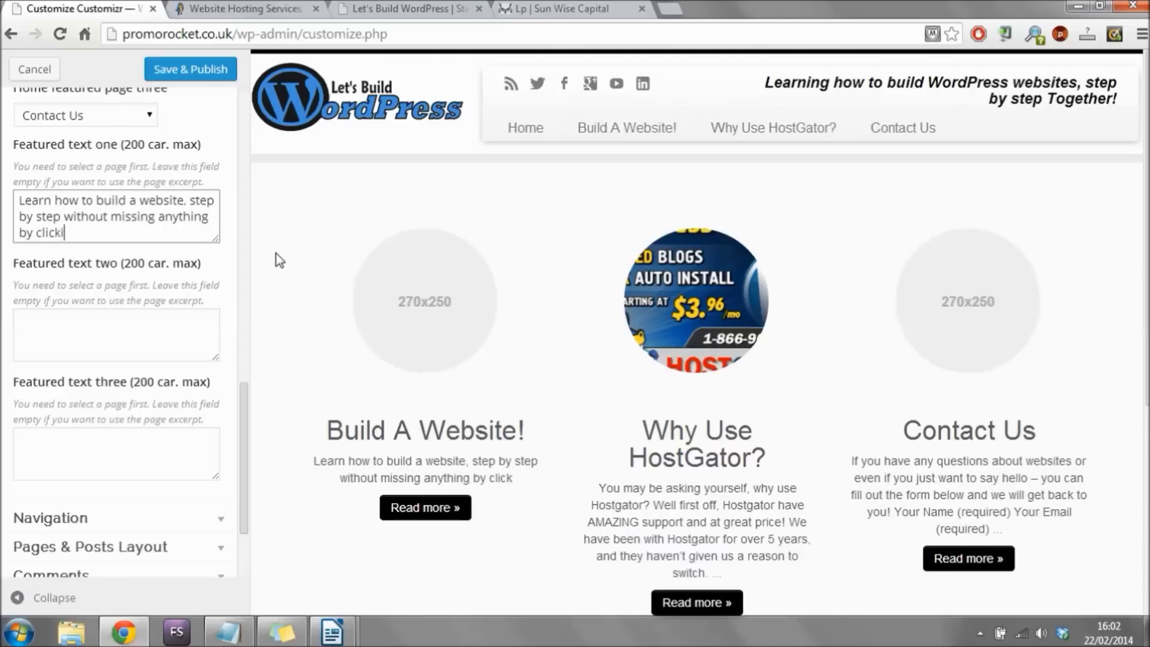
text(ng the butt)
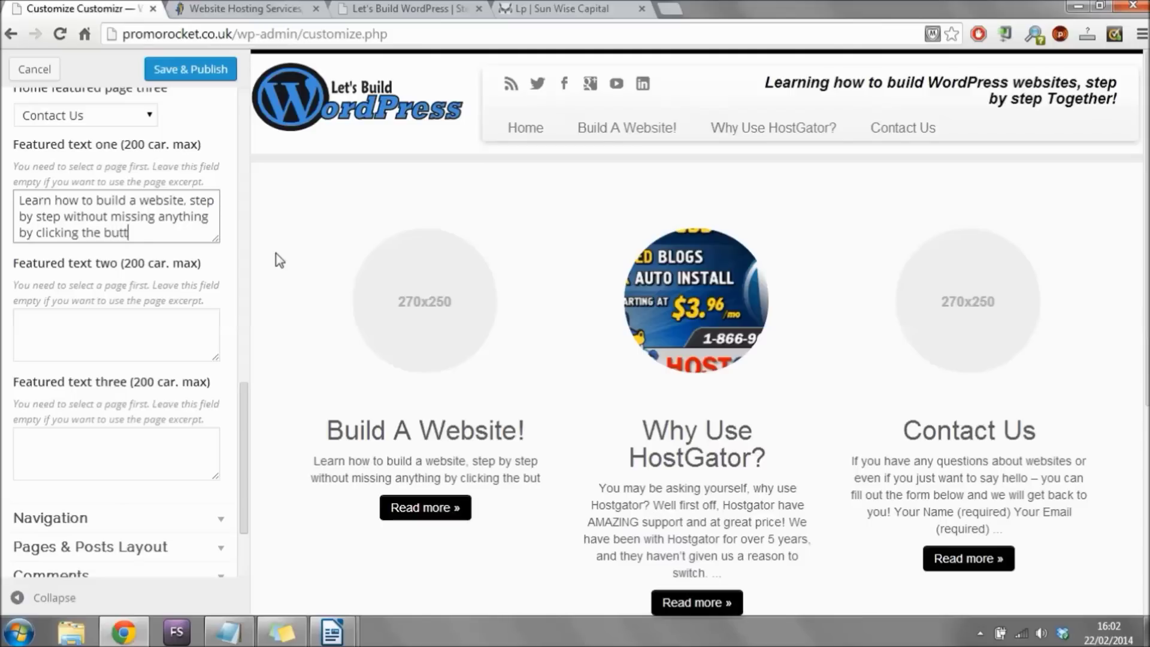
text(on below!)
Write Featured text two, asking why people use Host Gator and inviting a button click.
click(146, 313)
scroll(132, 251, down, 1)
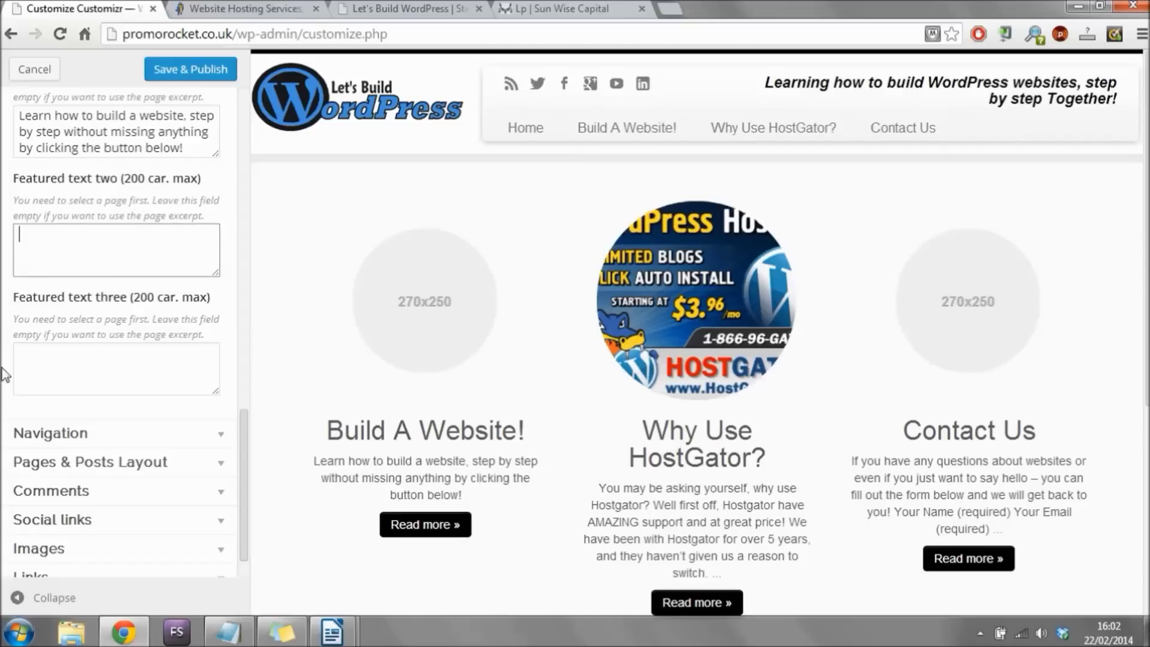
text(W)
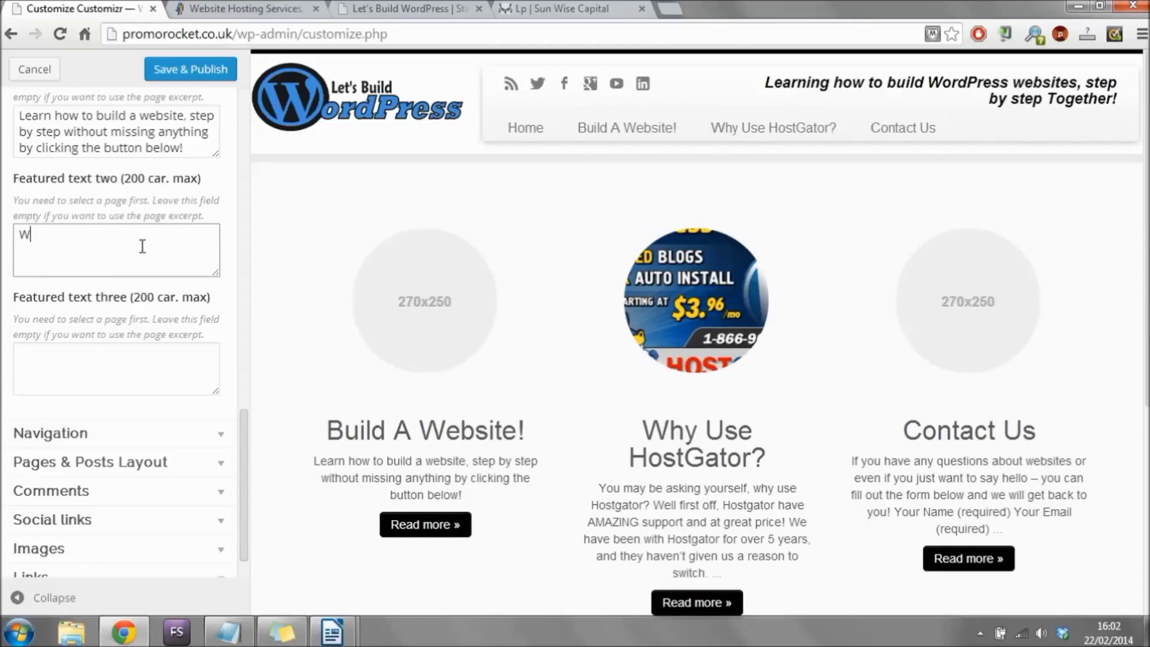
key(BackSpace)
text(Have you ever wondered why people use Ho)
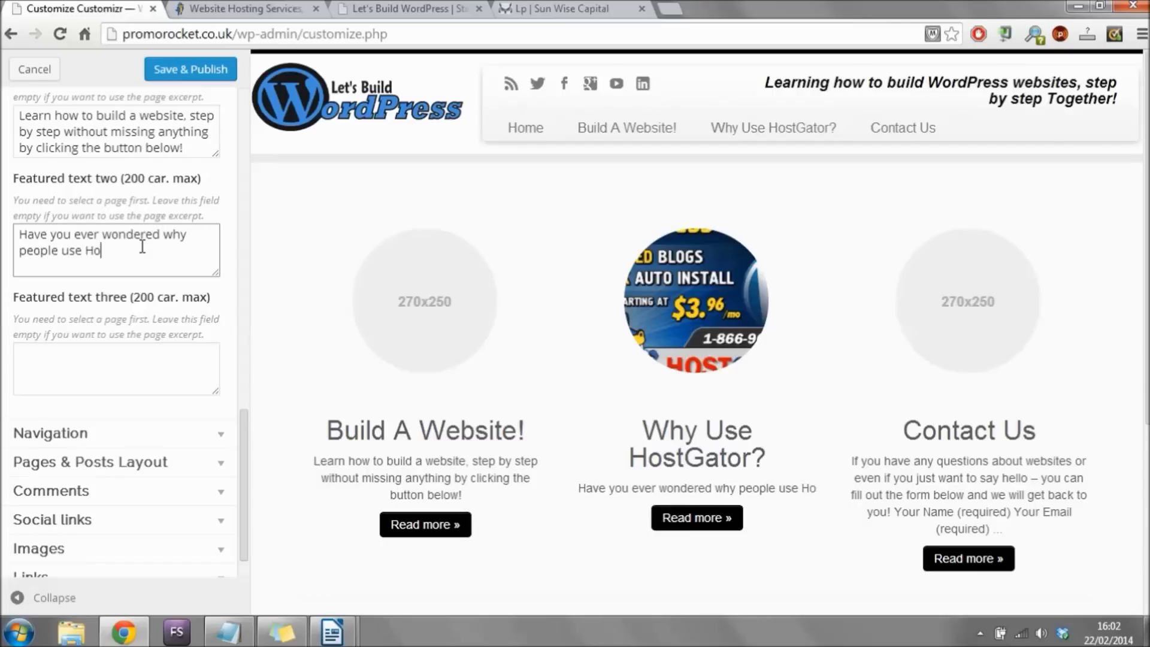
text(st Gator )
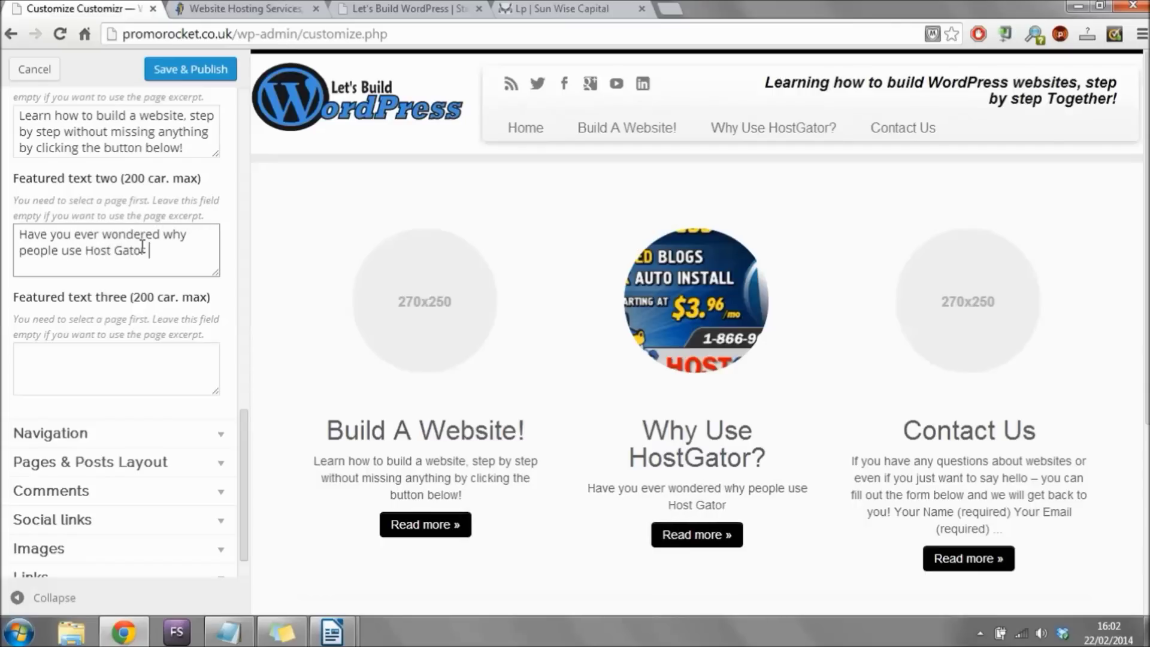
text(to host their )
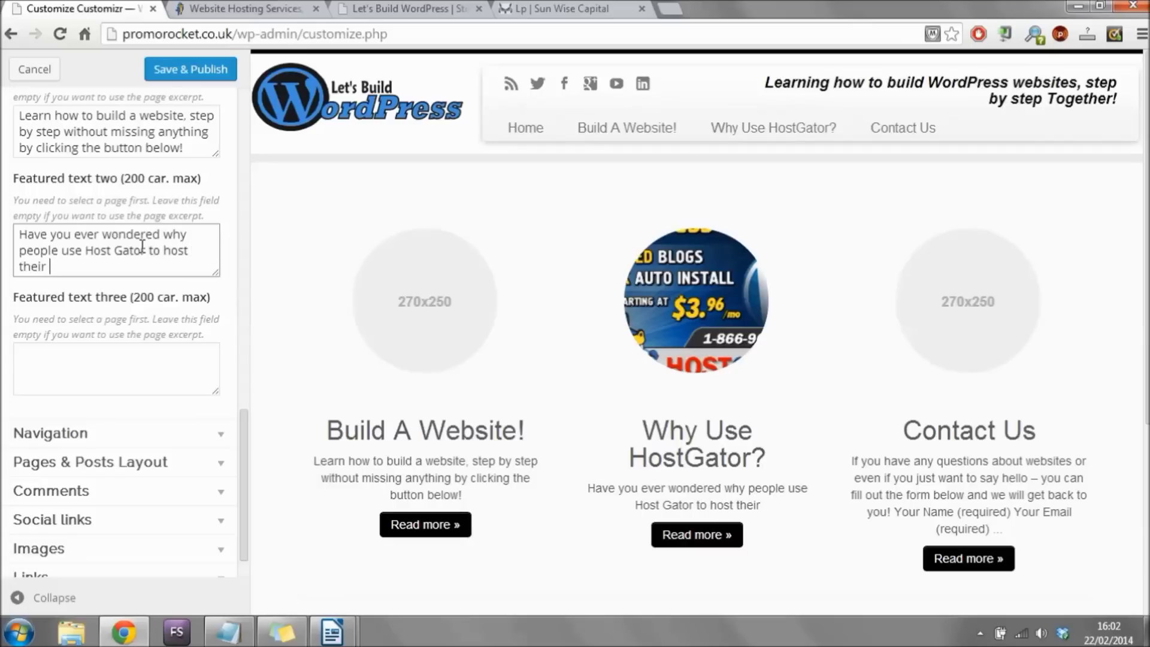
text(websites, click the button)
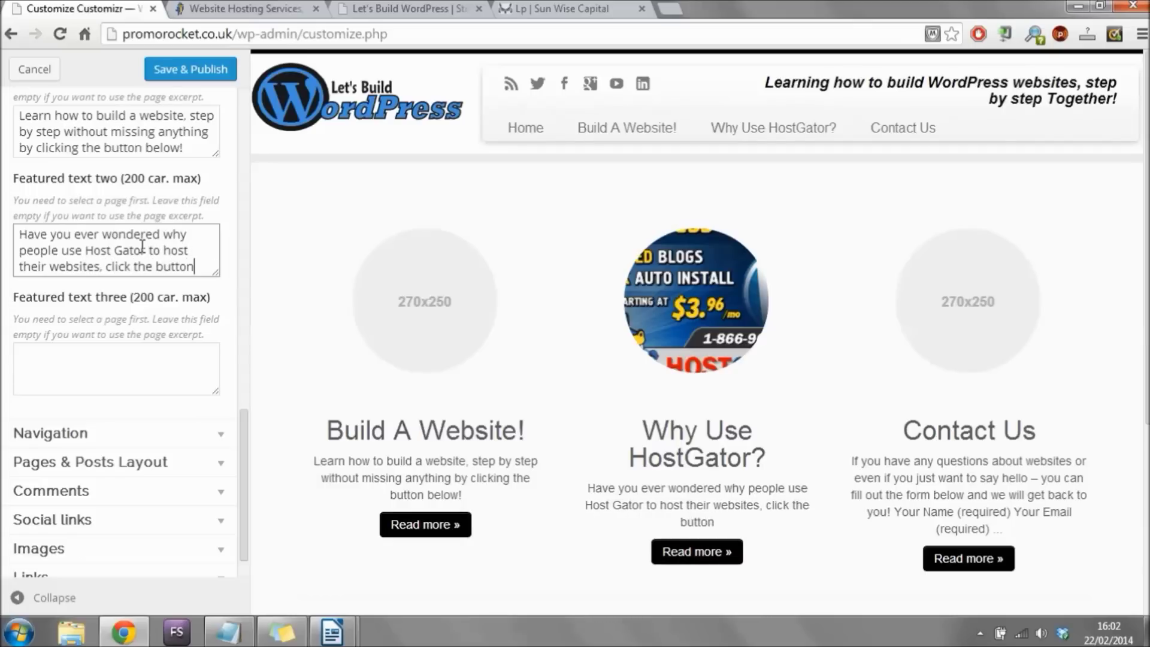
text( below to find out!)
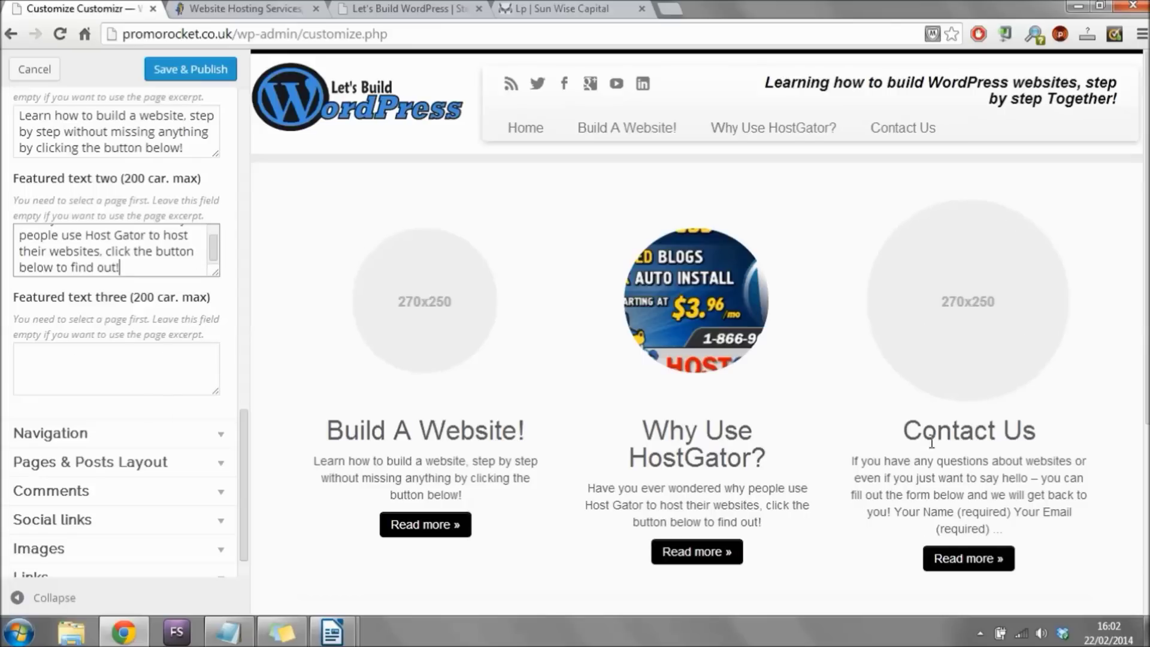
Write Featured text three inviting website-building questions via the button below, then publish.
click(157, 363)
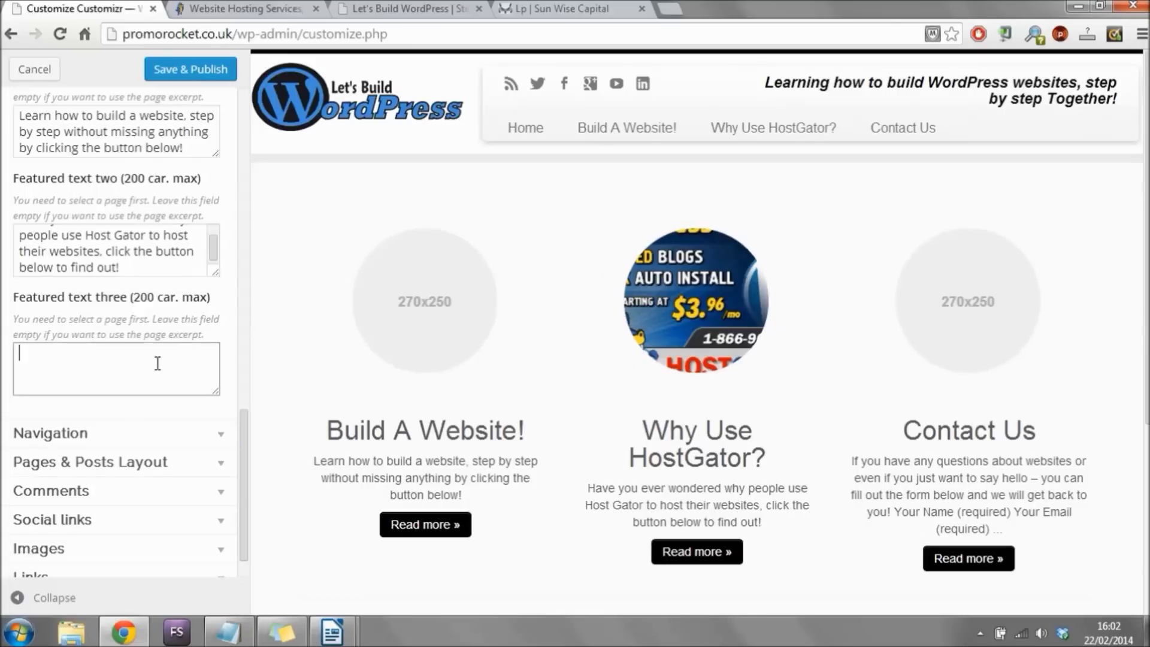
text(if you have any questions abo)
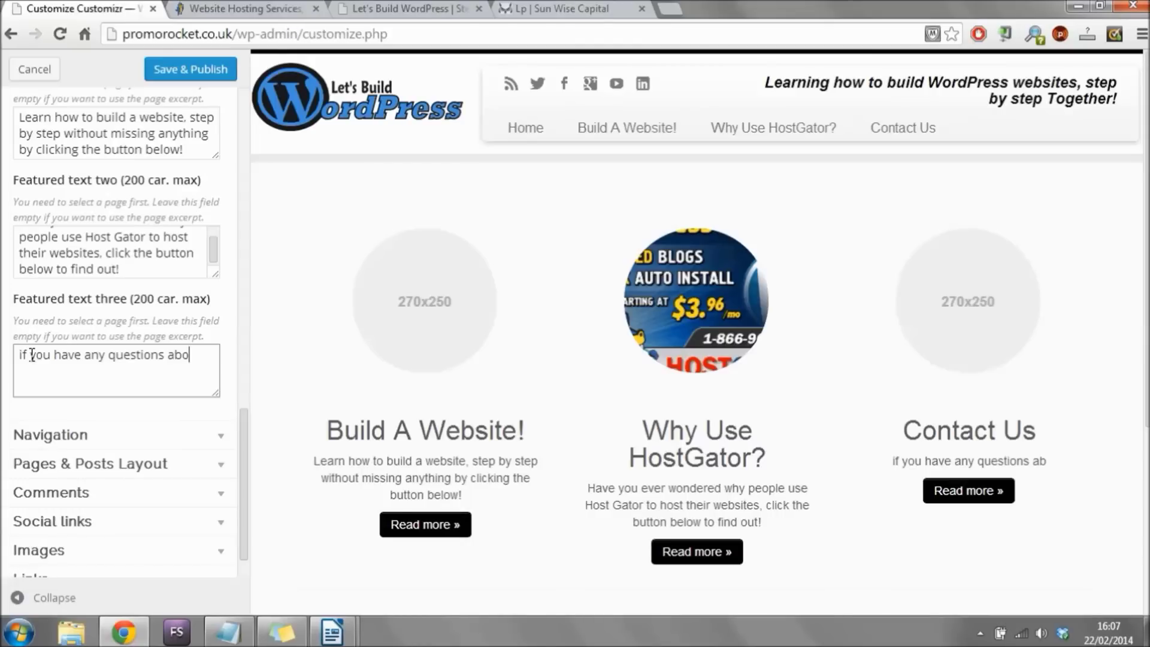
text(ut )
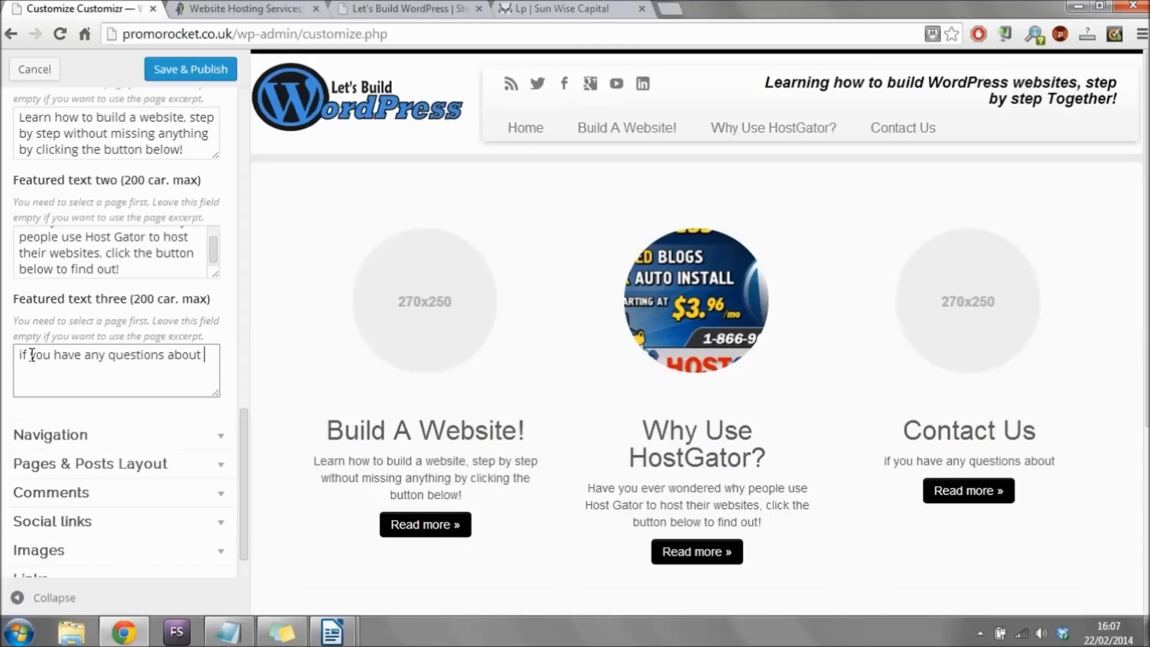
text(building a we)
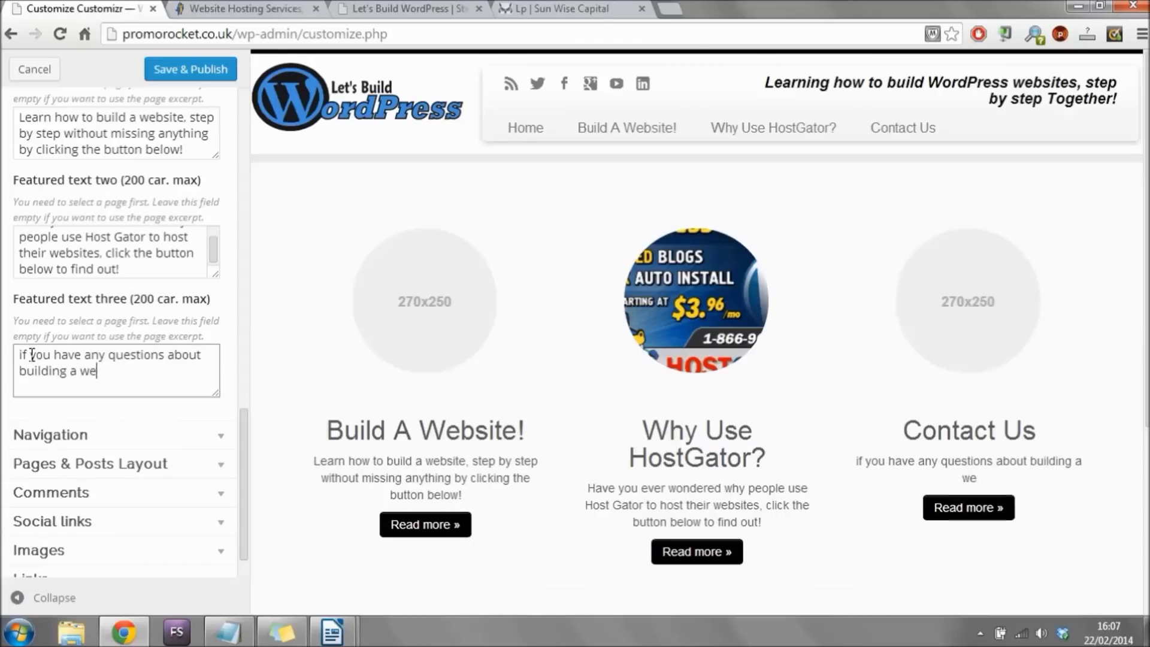
text(bsite dont hes)
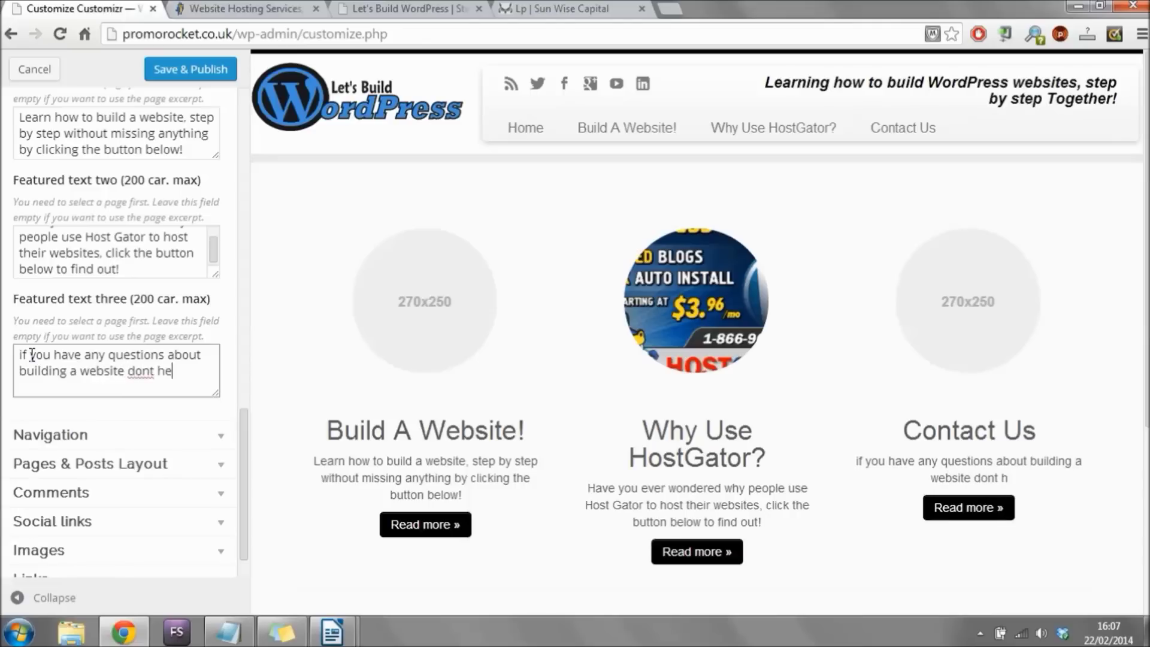
key(BackSpace)
key(BackSpace)
key(BackSpace)
key(BackSpace)
key(BackSpace)
text(')
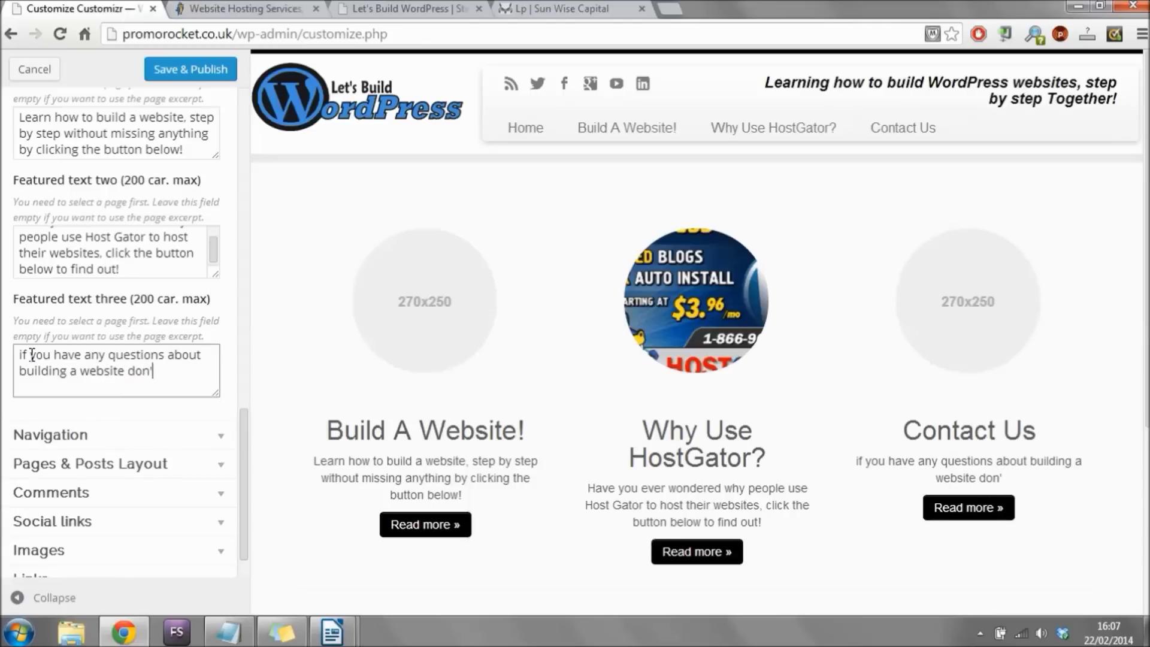
text(t hesita)
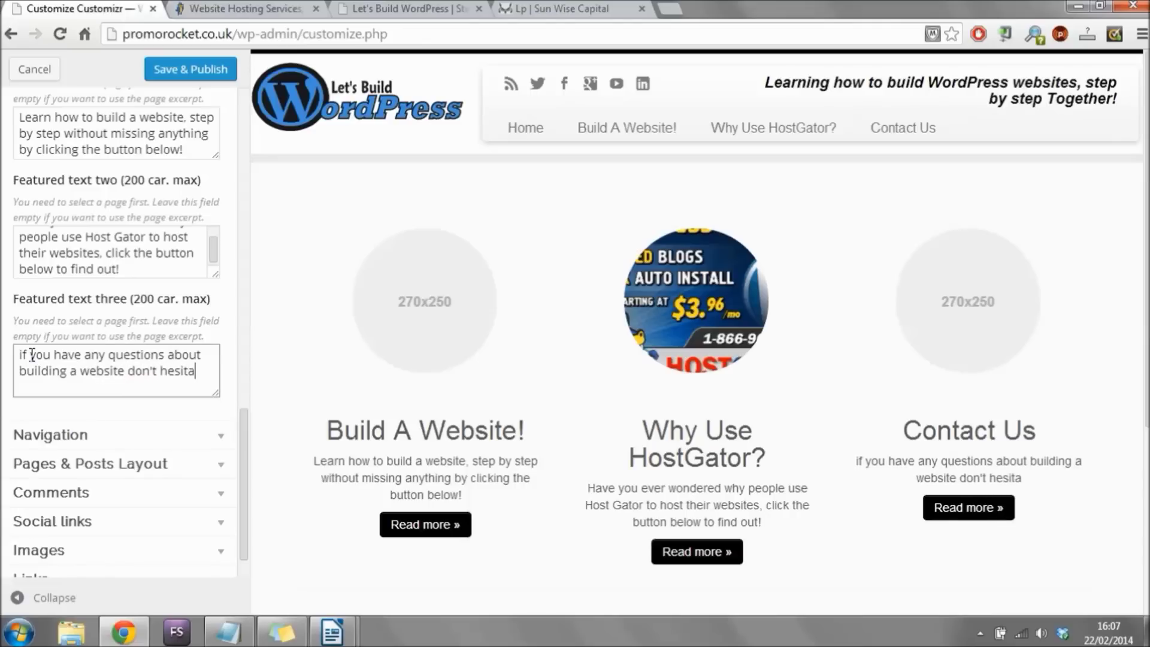
text(te to contact )
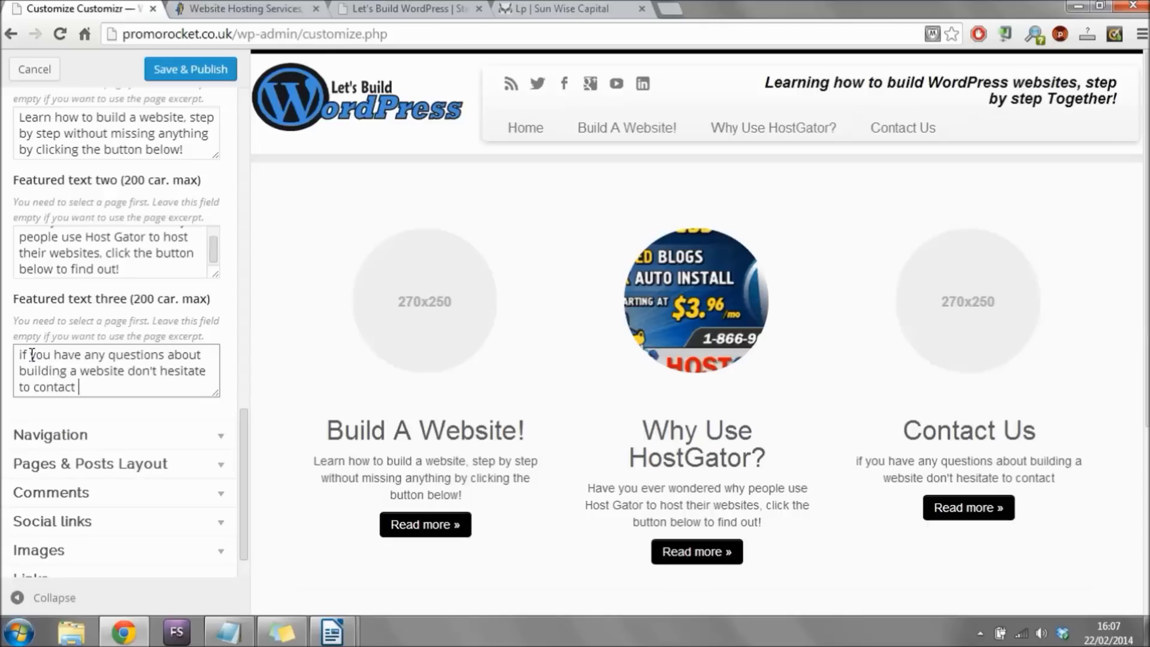
text(us by )
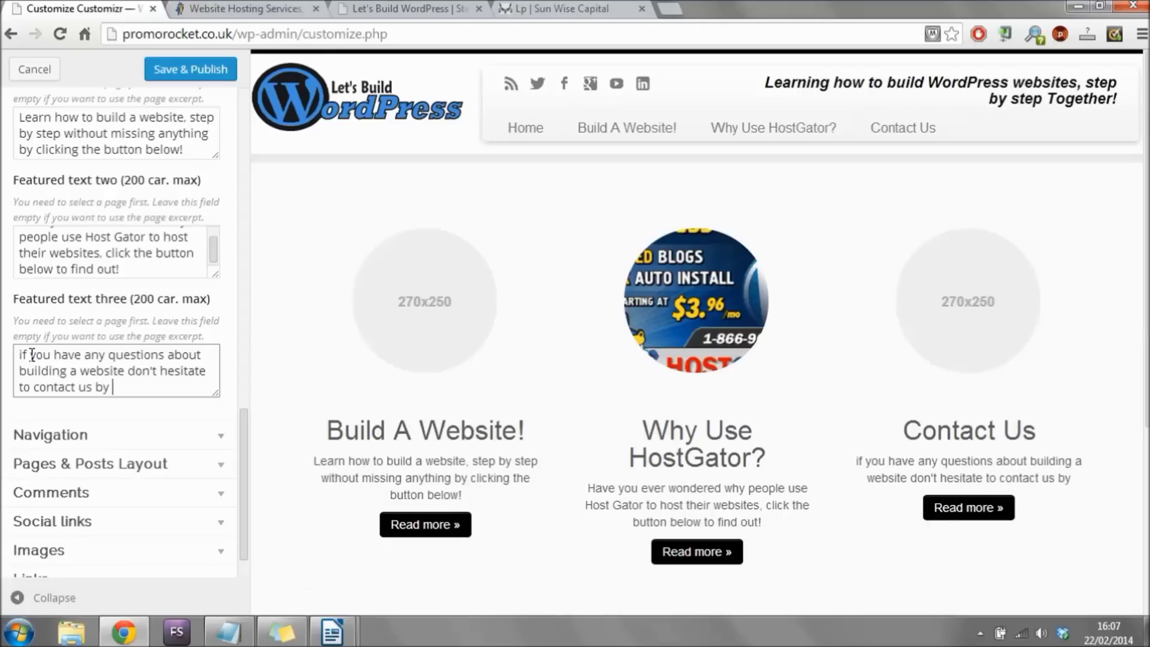
text(clicking the button below!)
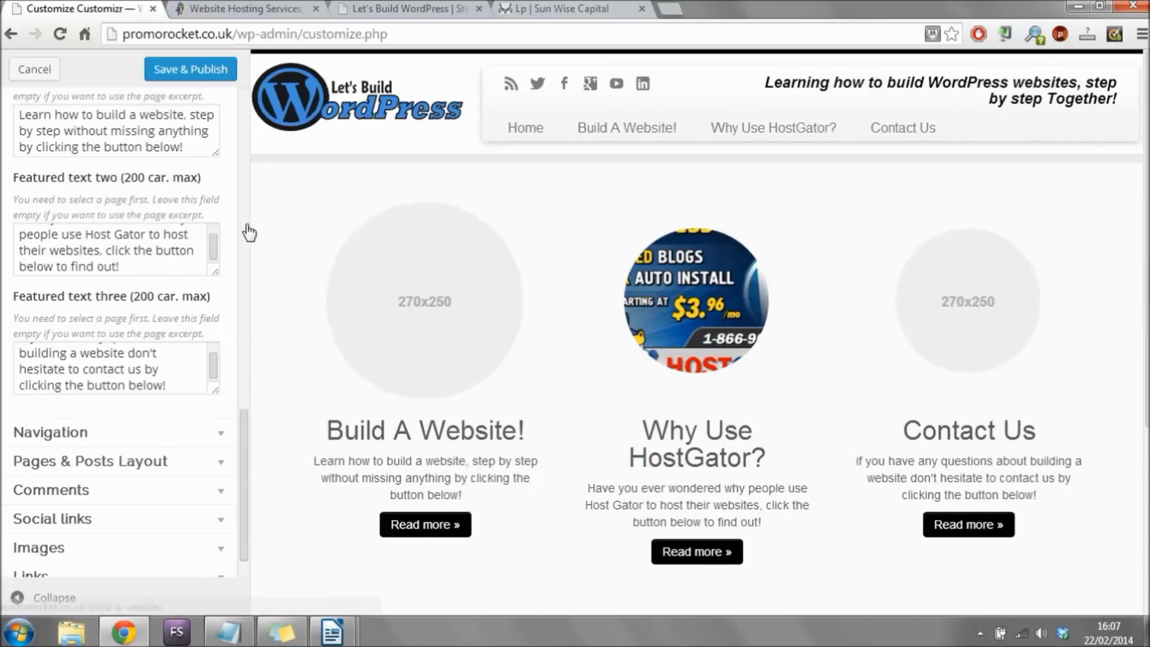
click(196, 77)
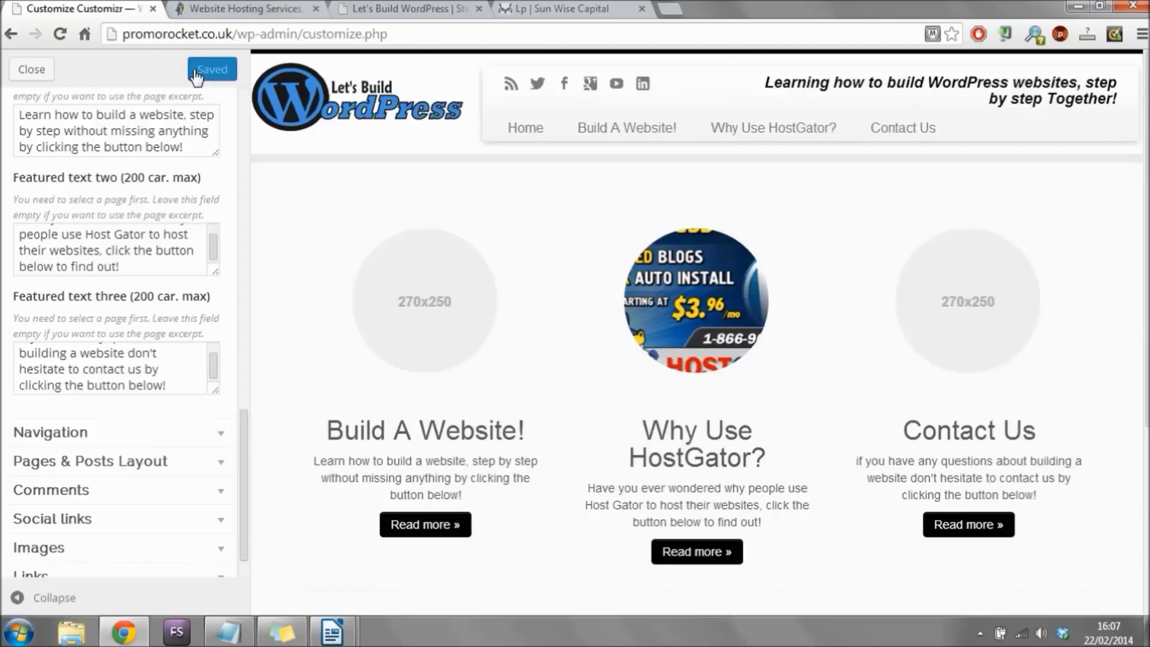
Leave the Customizer and look over the live site's front page with its three featured pages.
click(34, 70)
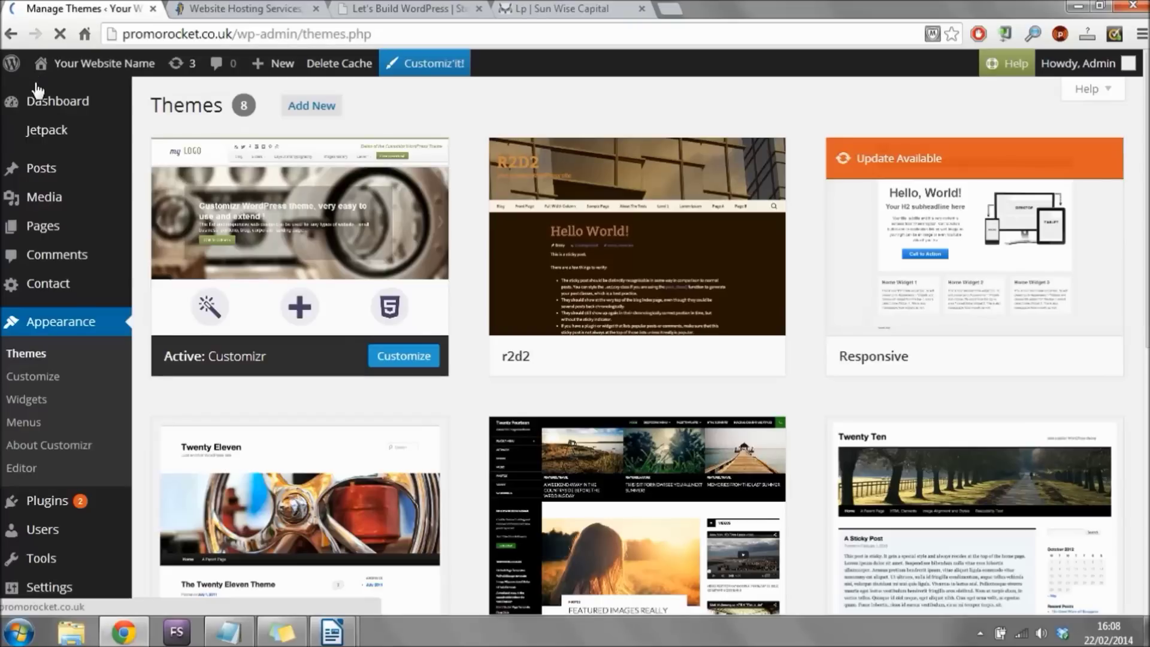
mouse_move(99, 72)
click(76, 96)
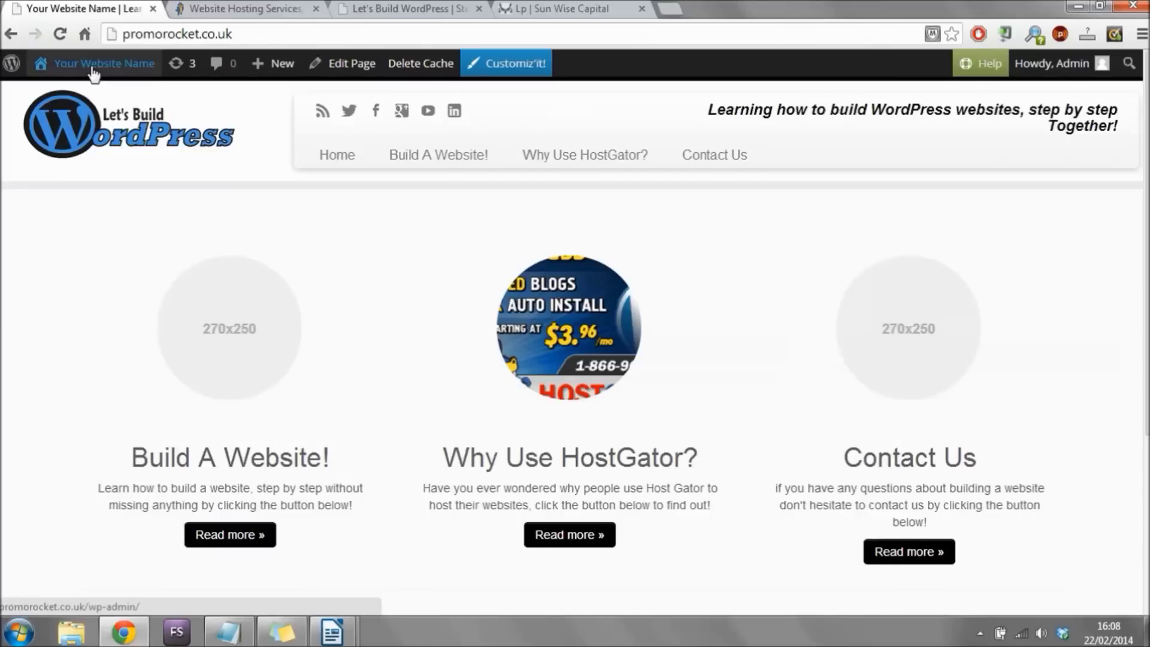
mouse_move(93, 72)
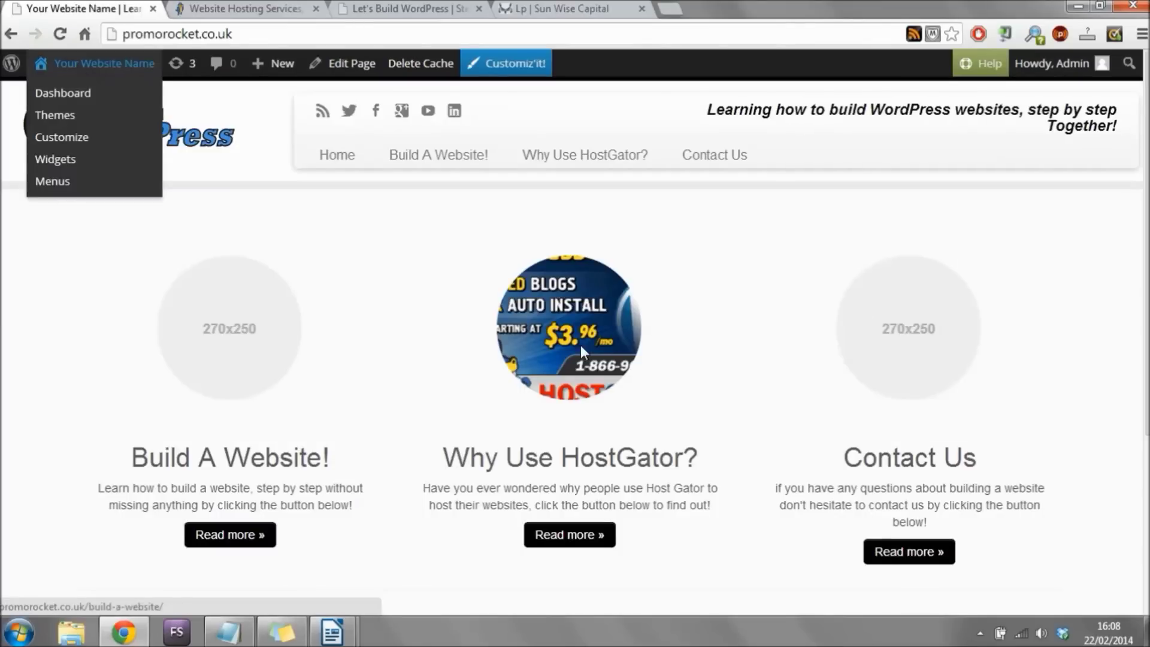
scroll(575, 347, down, 4)
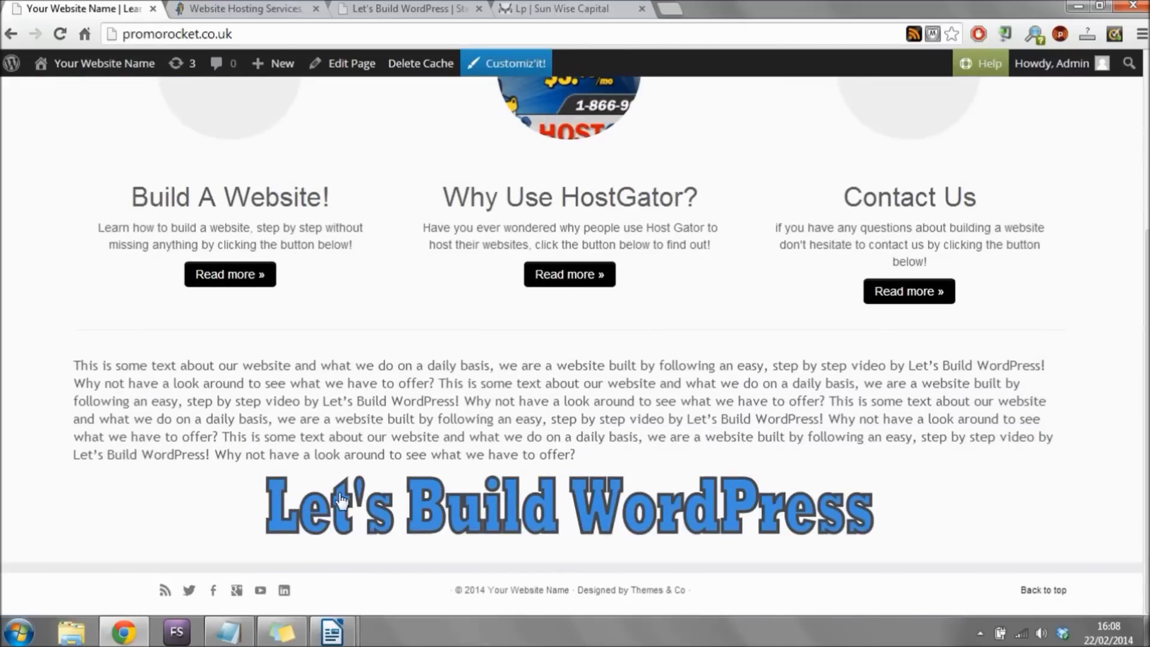
scroll(947, 405, up, 4)
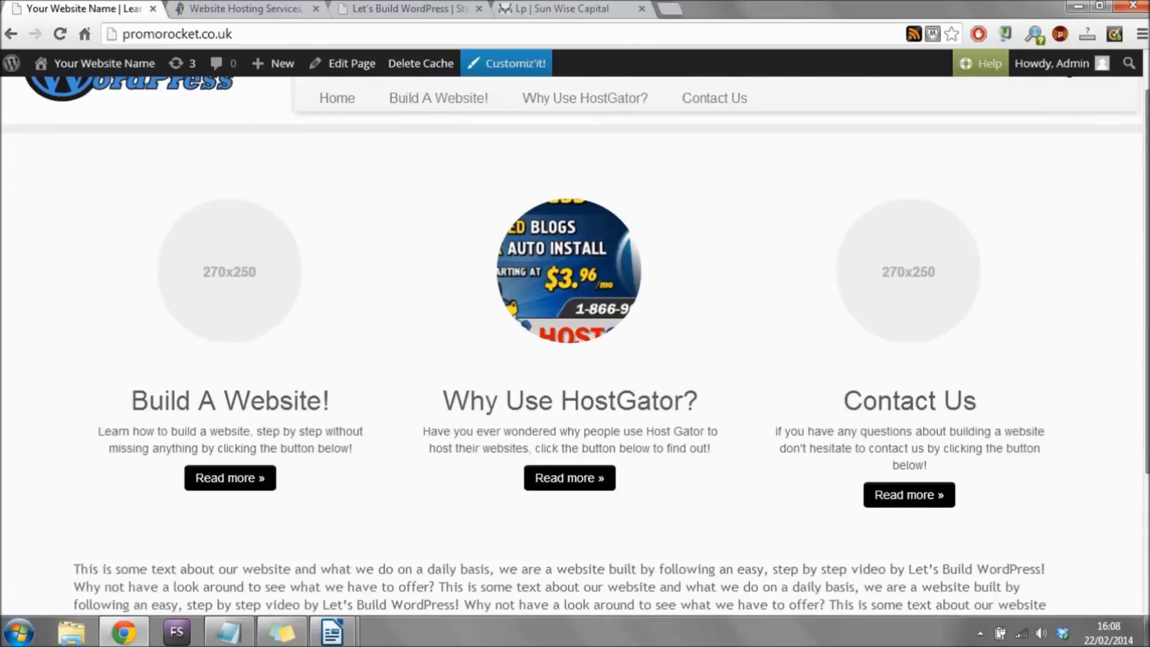
Open the Why Use HostGator? page via its Read more » button, then return home.
click(561, 534)
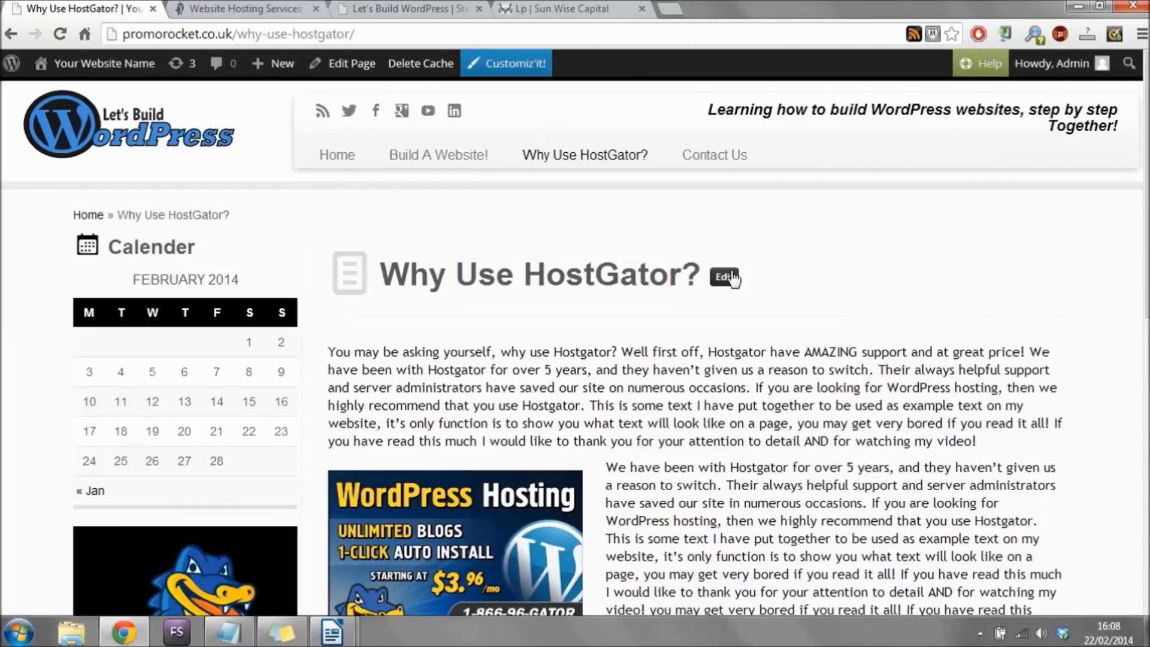
scroll(975, 274, down, 10)
scroll(955, 289, up, 10)
click(341, 159)
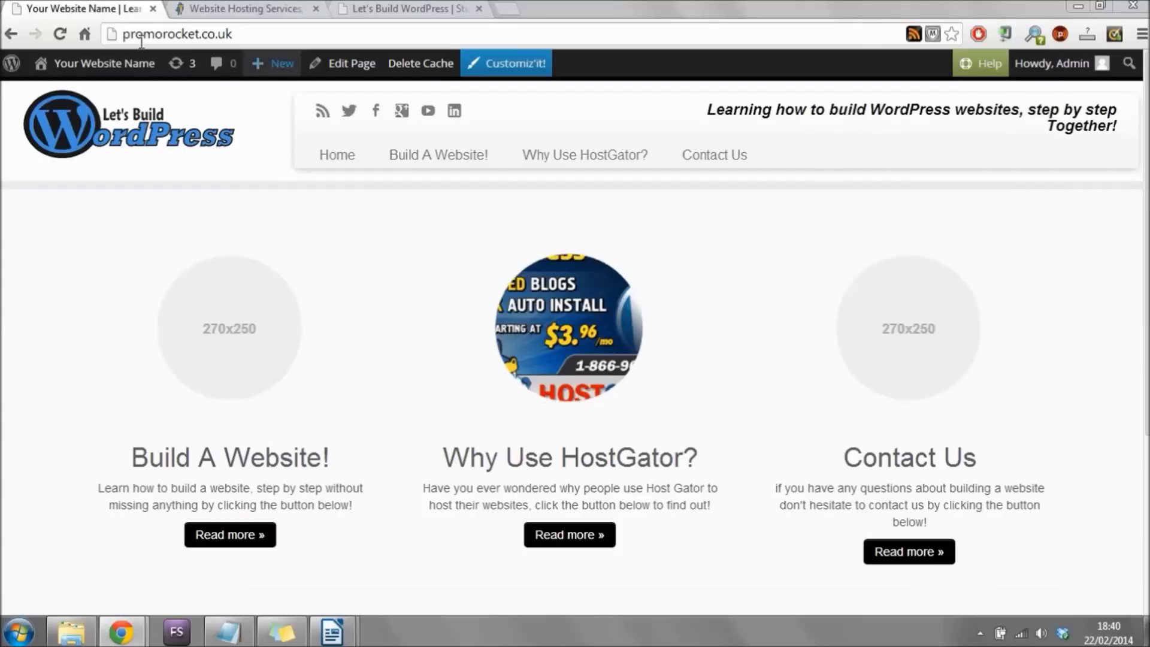
Edit the Build A Website! page from Dashboard > Pages and open its Set featured image dialog.
mouse_move(127, 67)
click(84, 94)
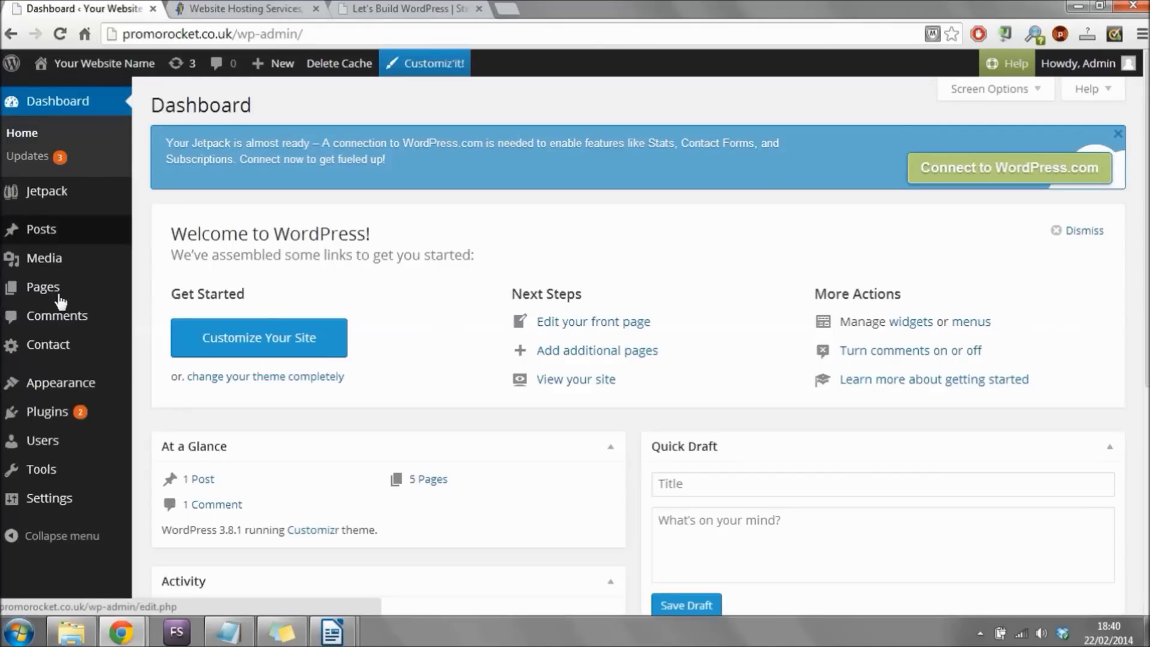
mouse_move(56, 297)
click(54, 287)
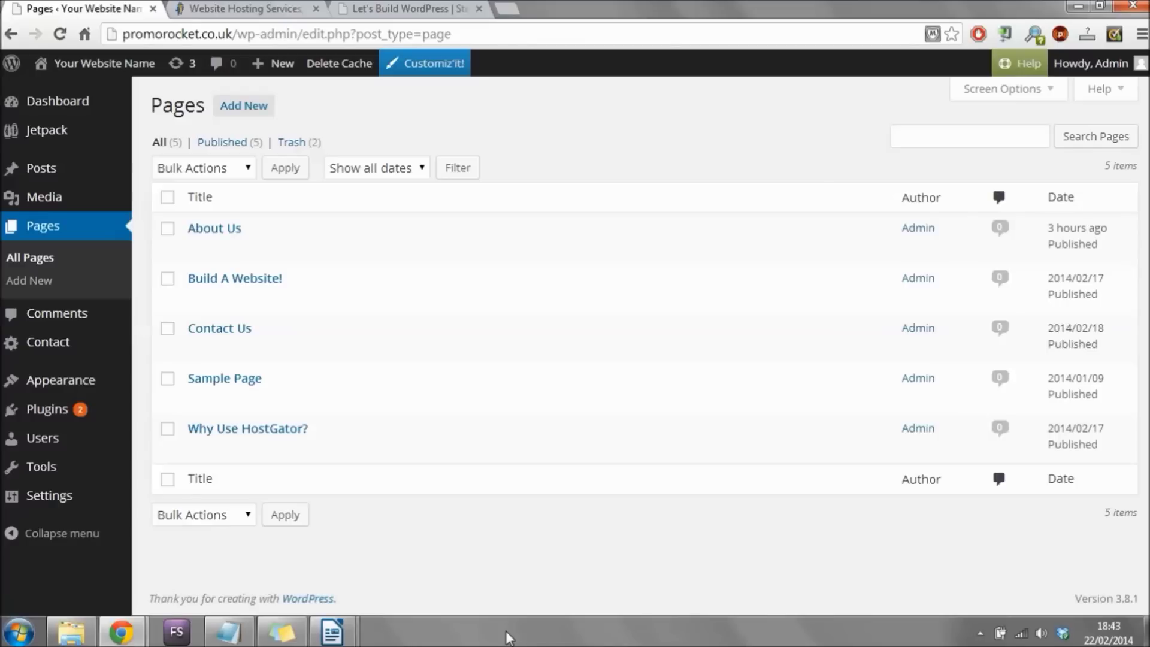
click(198, 299)
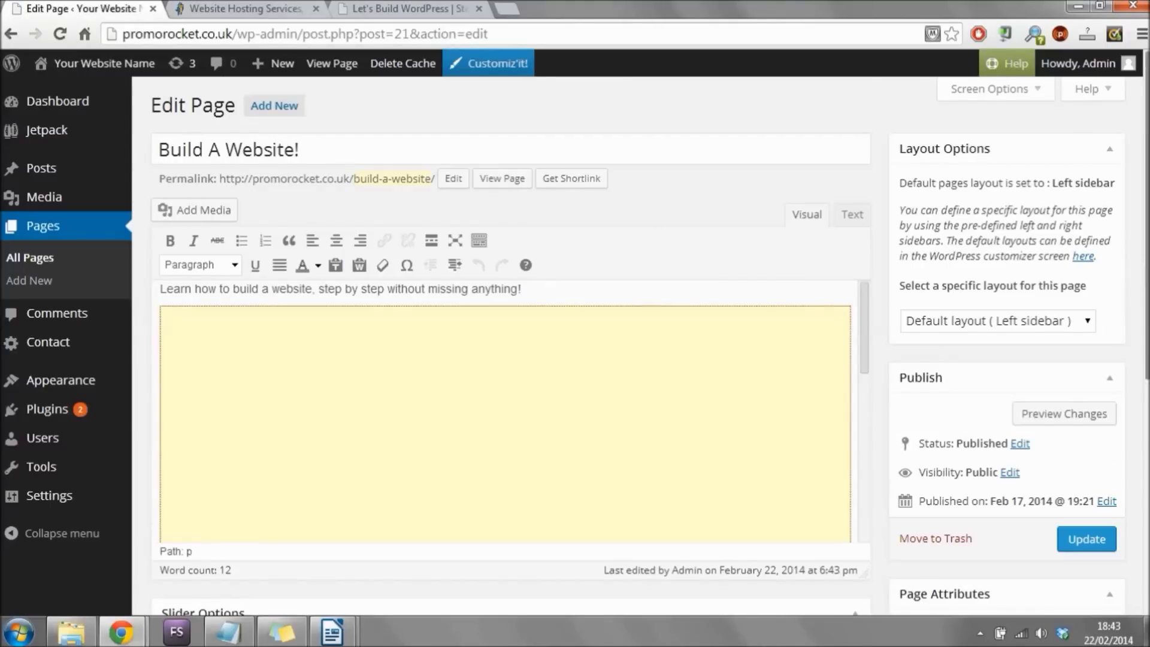
scroll(804, 557, down, 6)
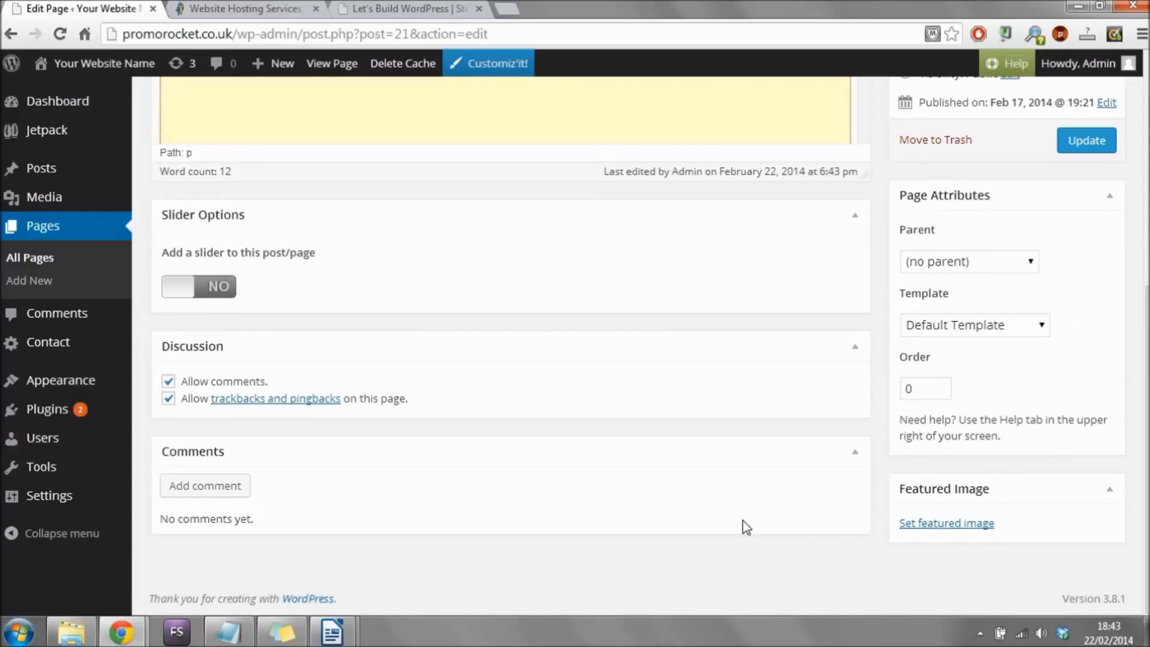
click(972, 527)
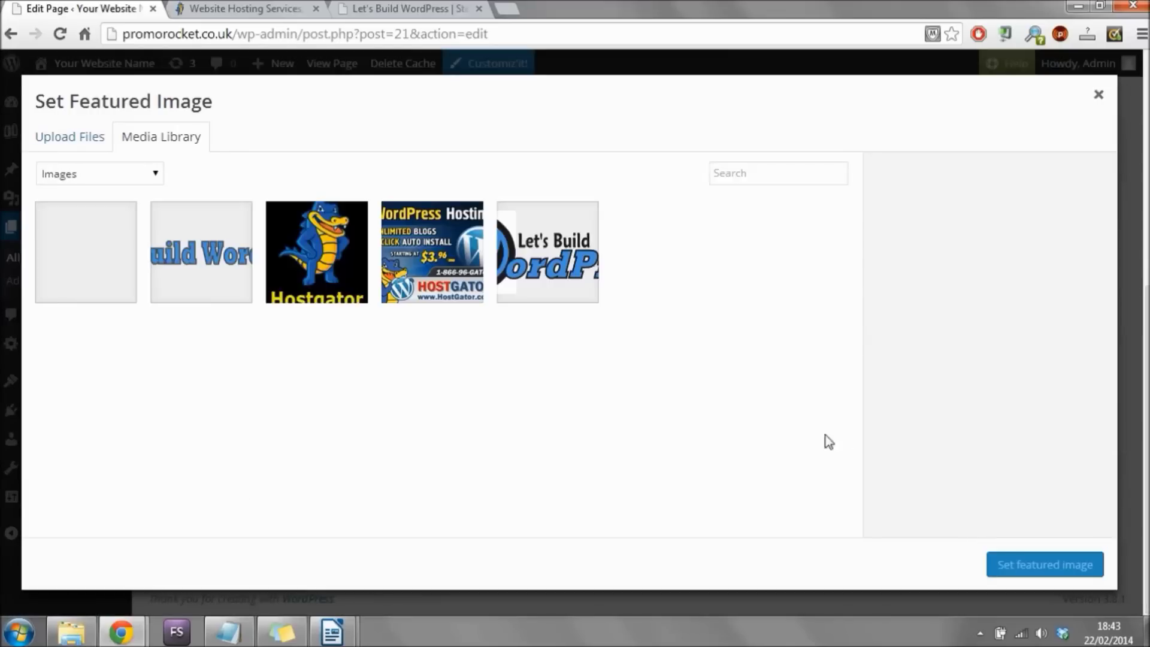
Upload 'wordpress logoRED (my traced one)' and set it as the page's featured image.
click(92, 141)
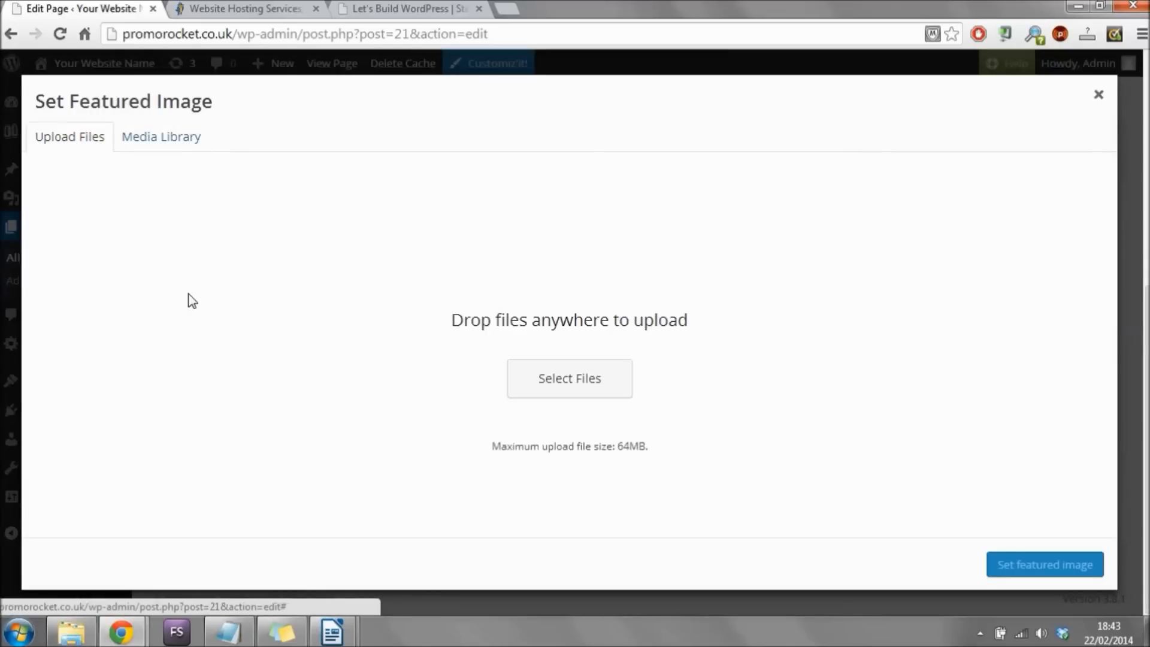
click(604, 377)
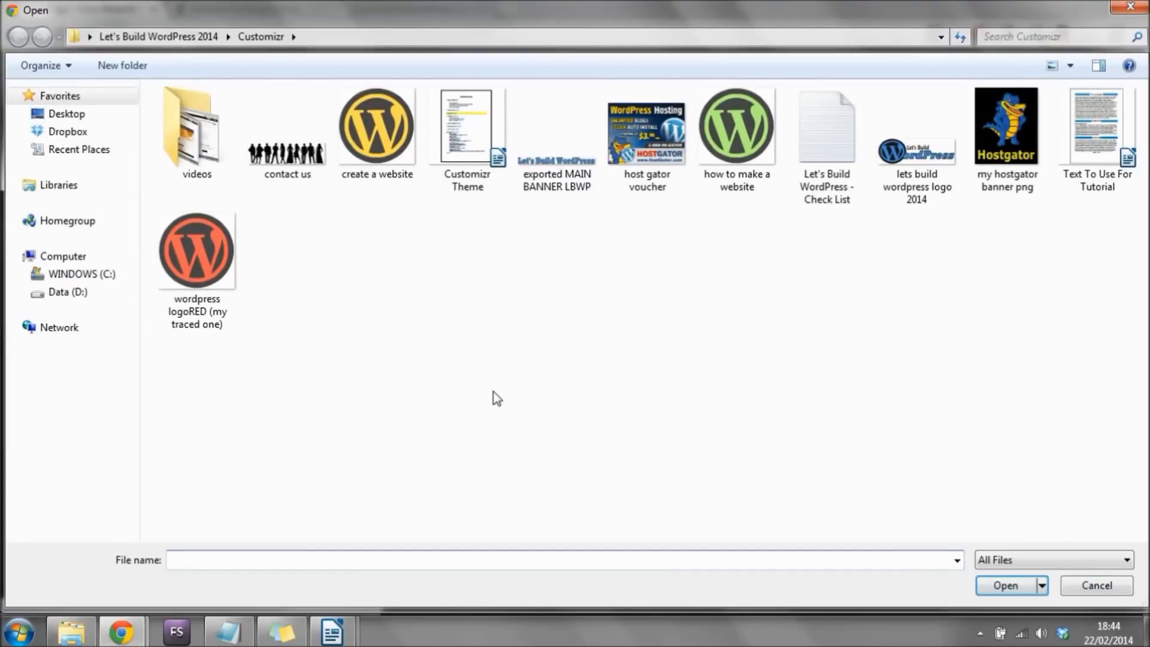
click(199, 269)
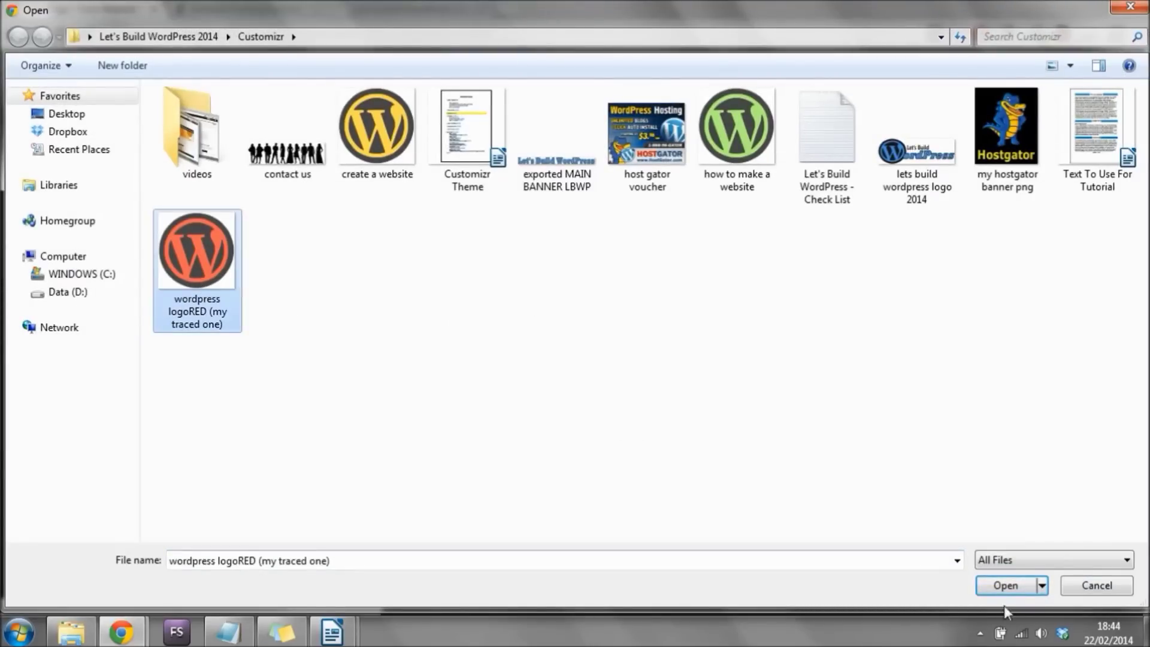
click(986, 587)
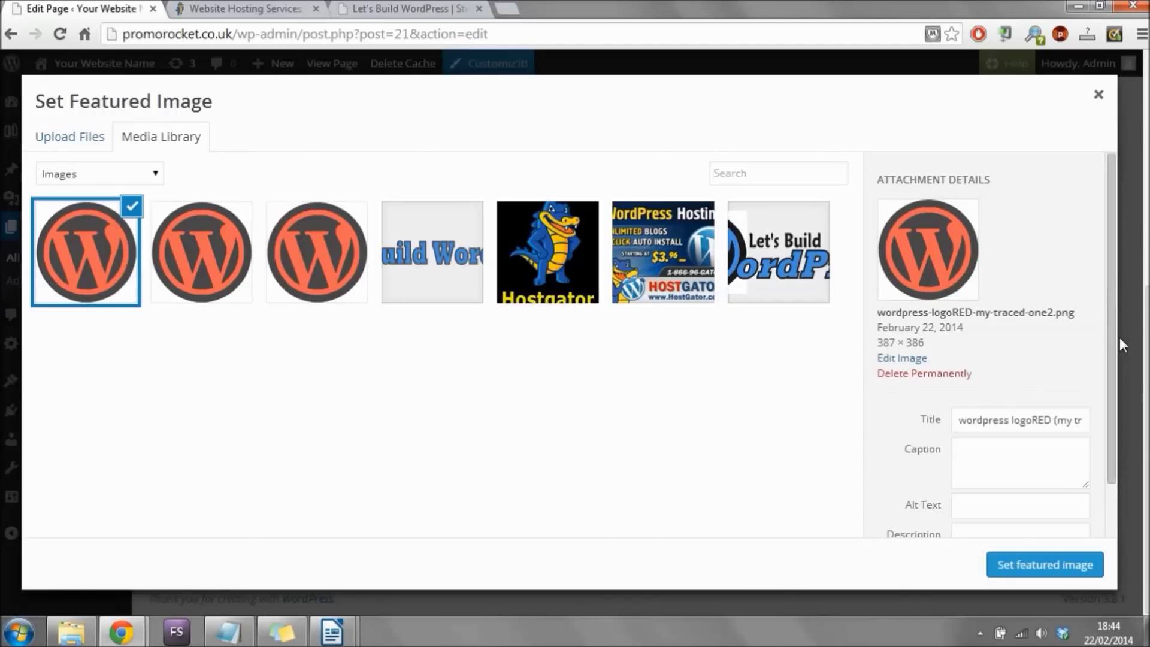
scroll(1117, 335, down, 1)
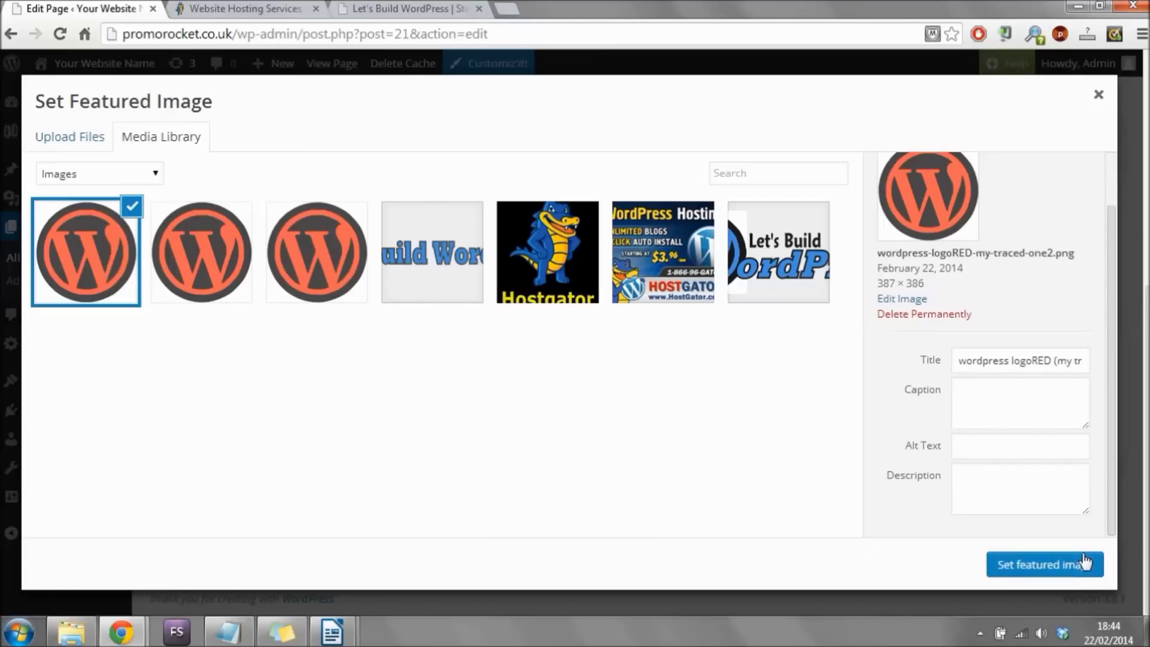
click(1069, 569)
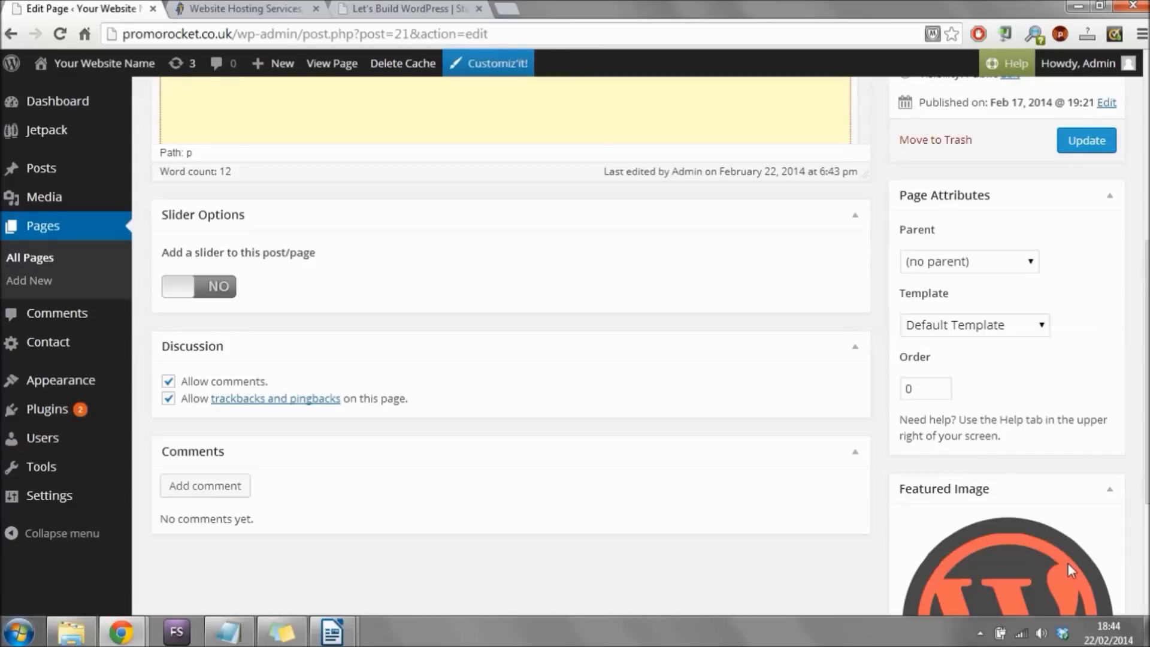
Update the Build A Website! page and visit the live site to see the red logo.
click(1087, 145)
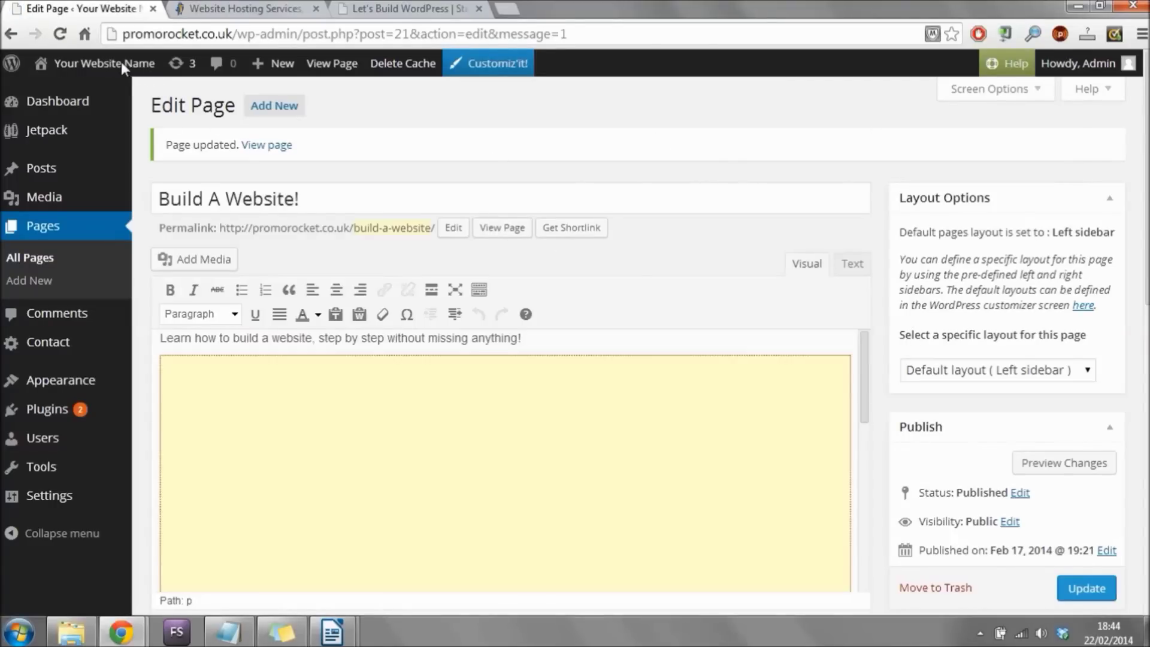
mouse_move(121, 62)
click(71, 93)
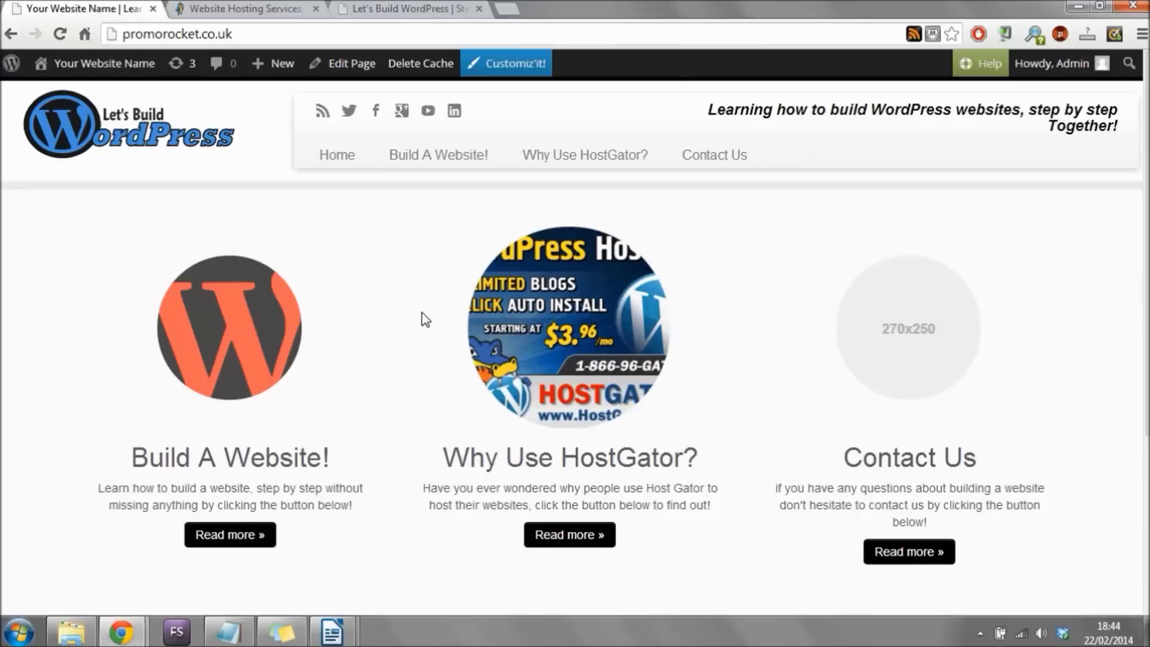
Edit the Why Use HostGator? page from Dashboard > Pages and scroll to its Featured Image box.
click(60, 94)
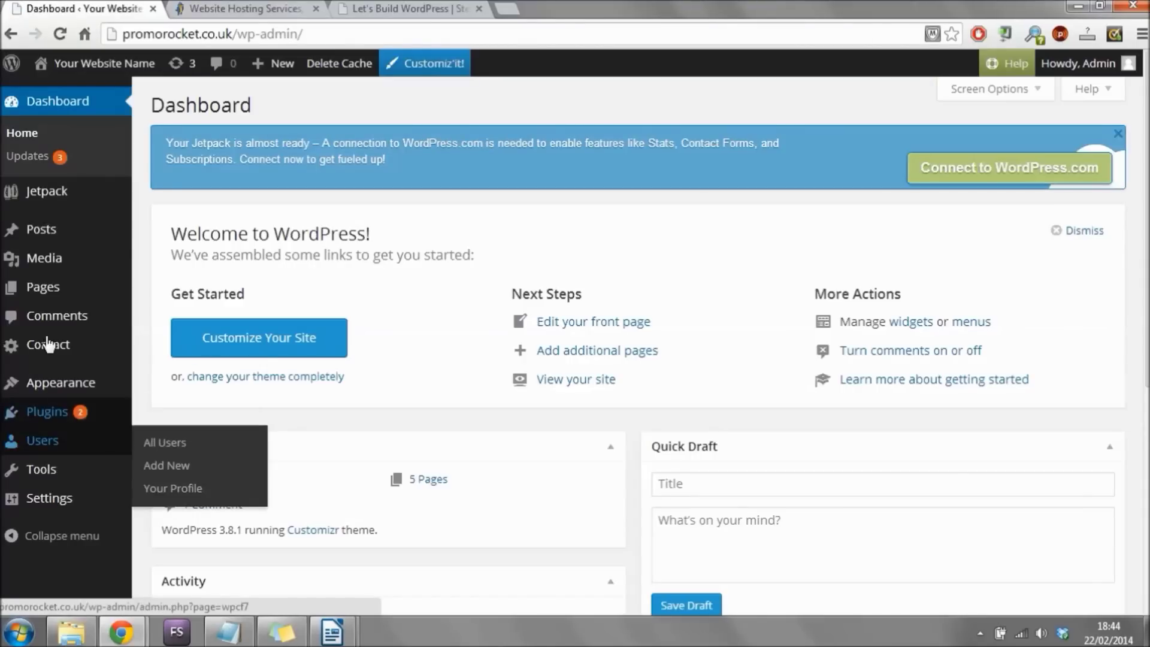
click(45, 288)
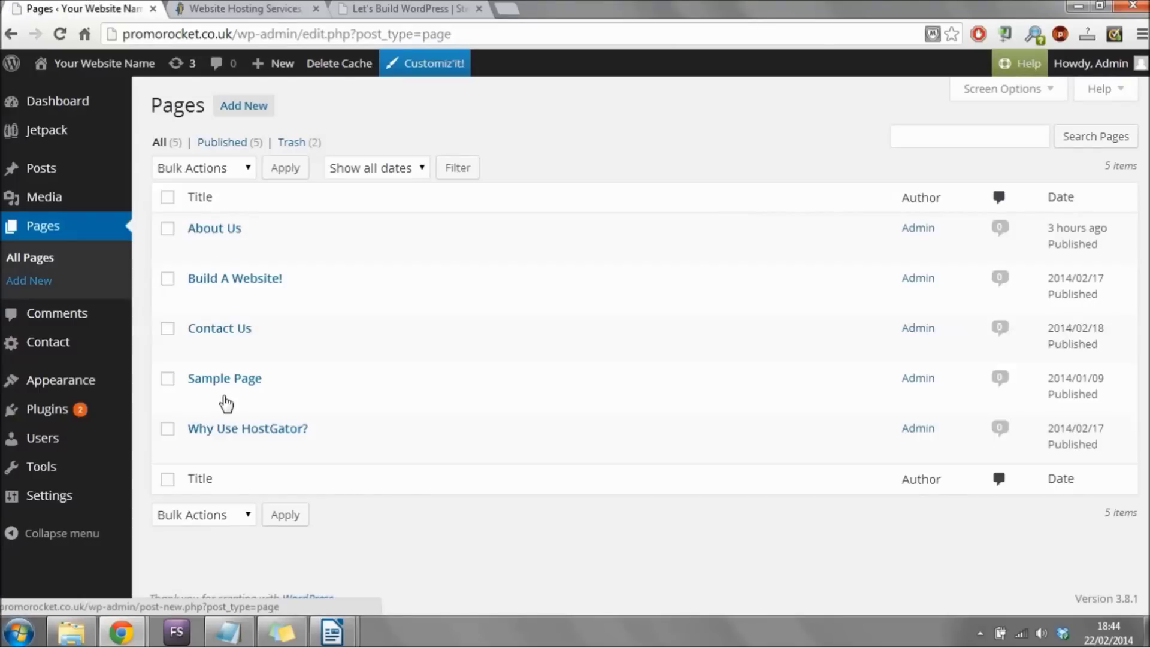
mouse_move(195, 429)
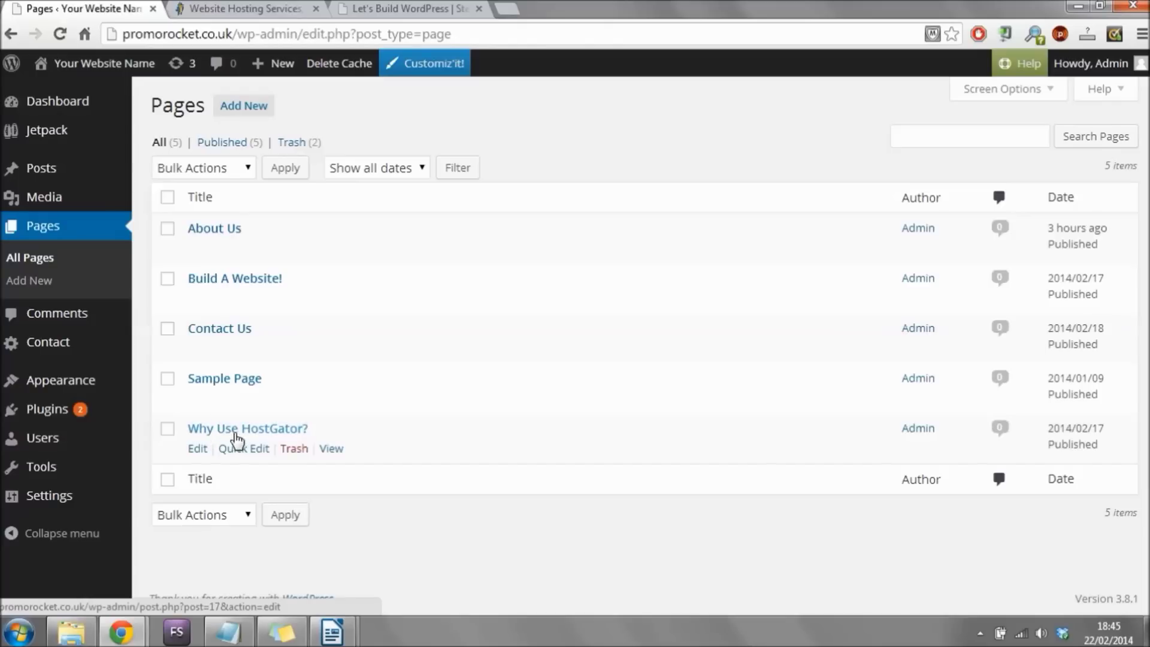
click(200, 450)
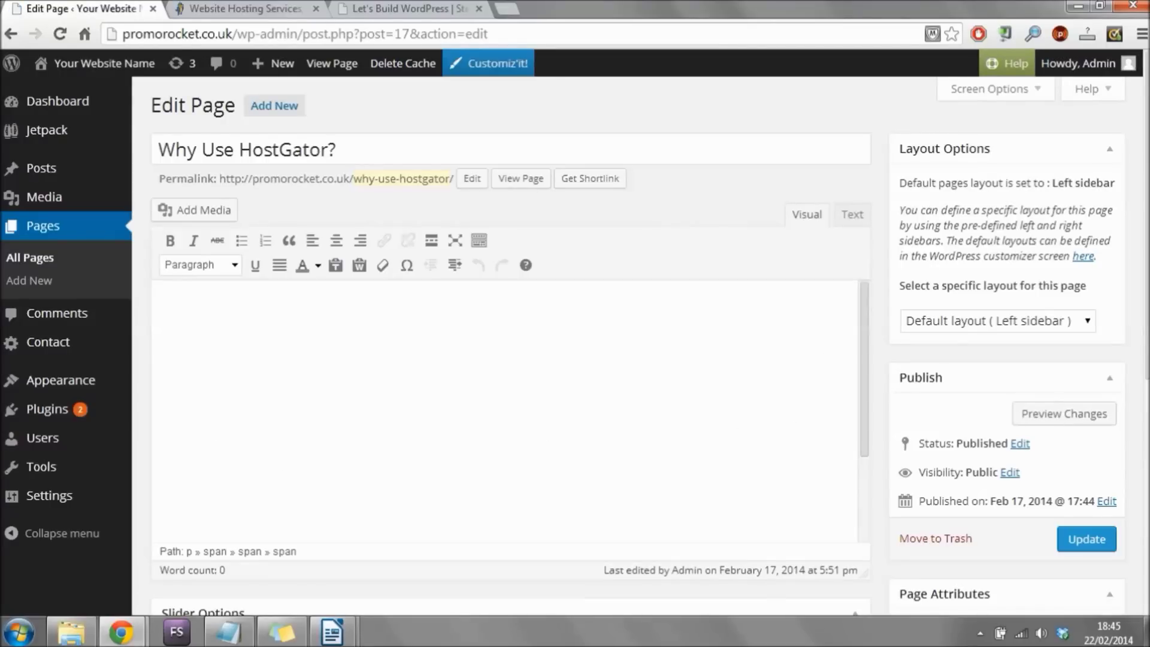
scroll(843, 532, down, 7)
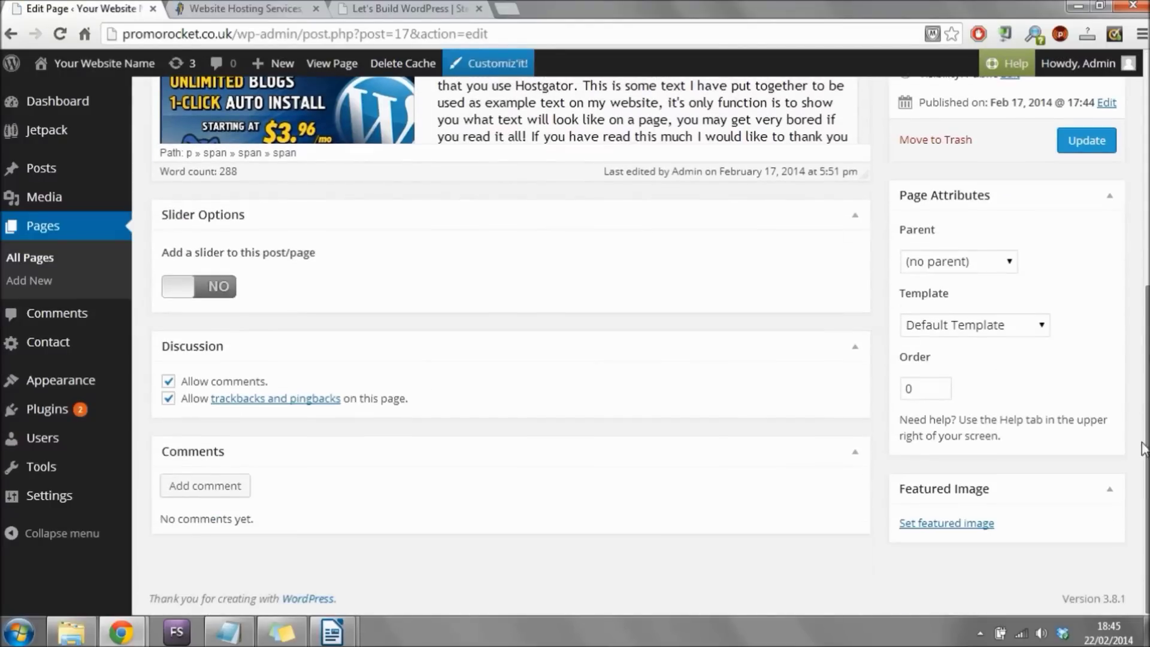